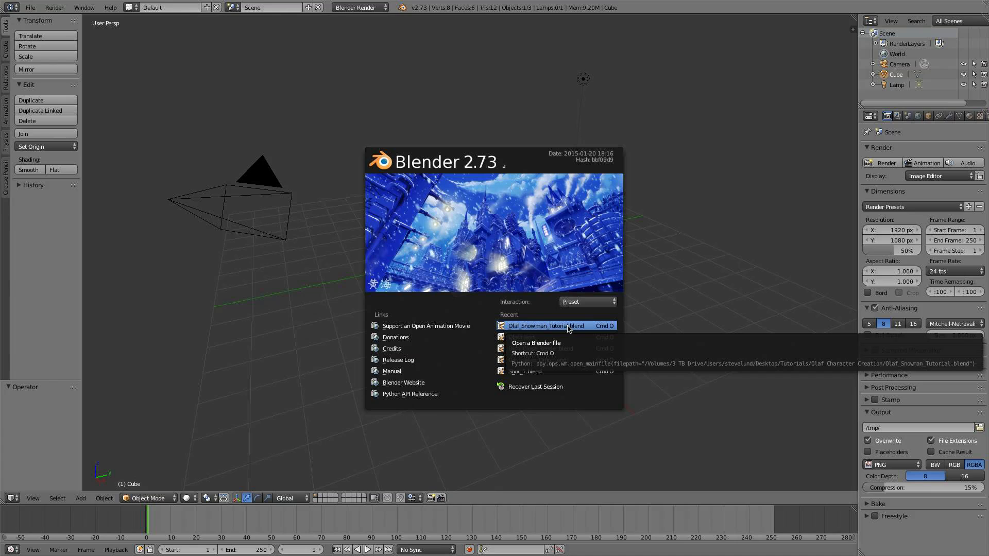
click(568, 329)
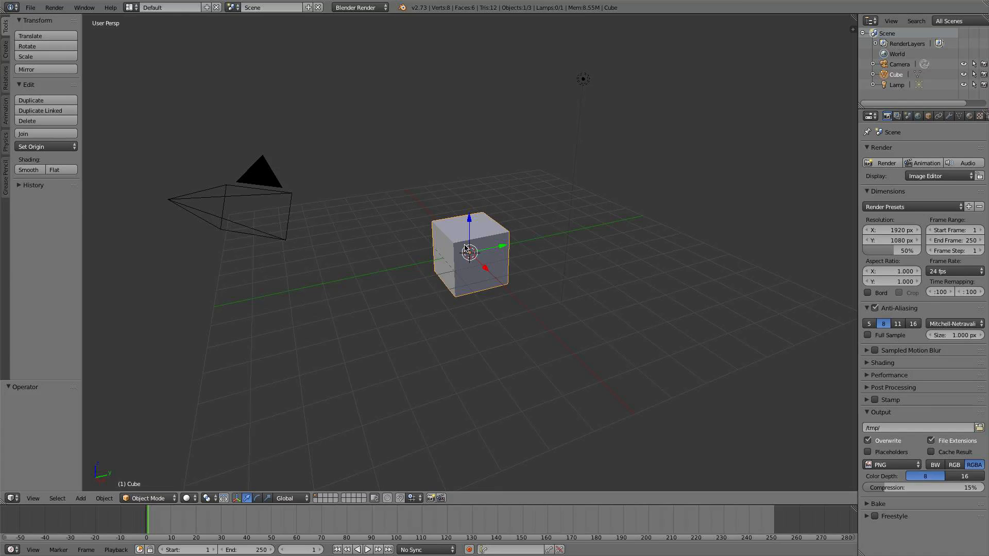
scroll(498, 252, up, 1)
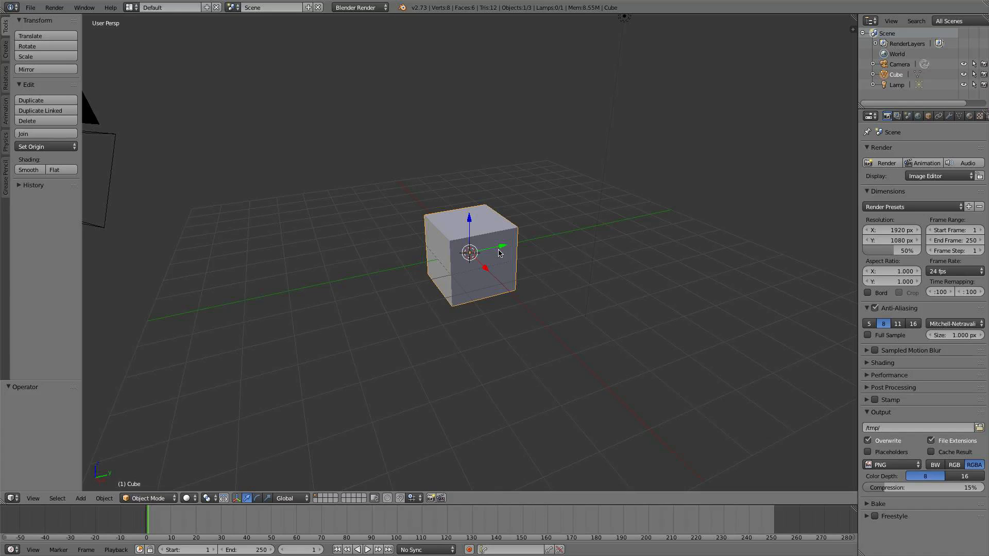
scroll(498, 253, down, 1)
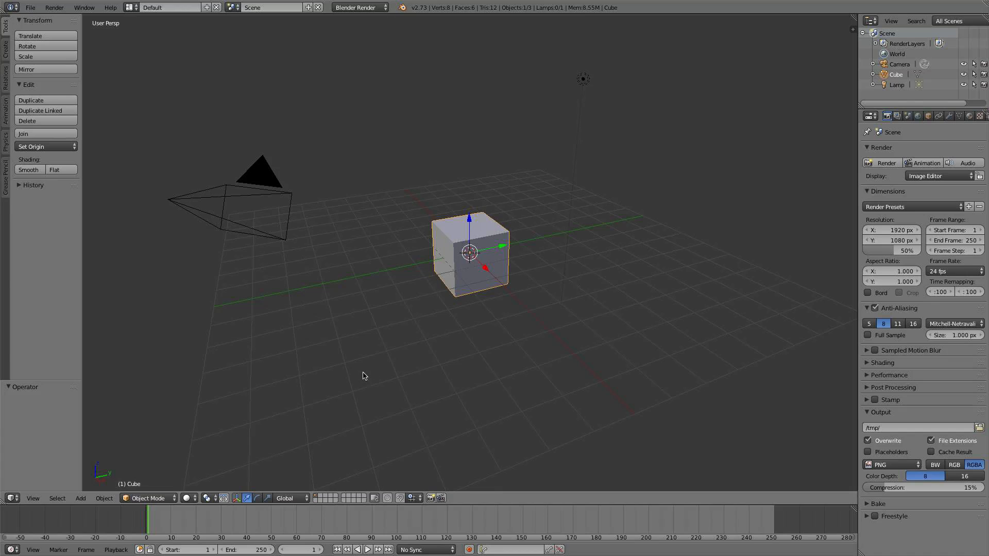
Split off an area beside the 3D view, turn it into a UV/Image Editor, and divide it into upper and lower halves
drag(4, 501, 196, 464)
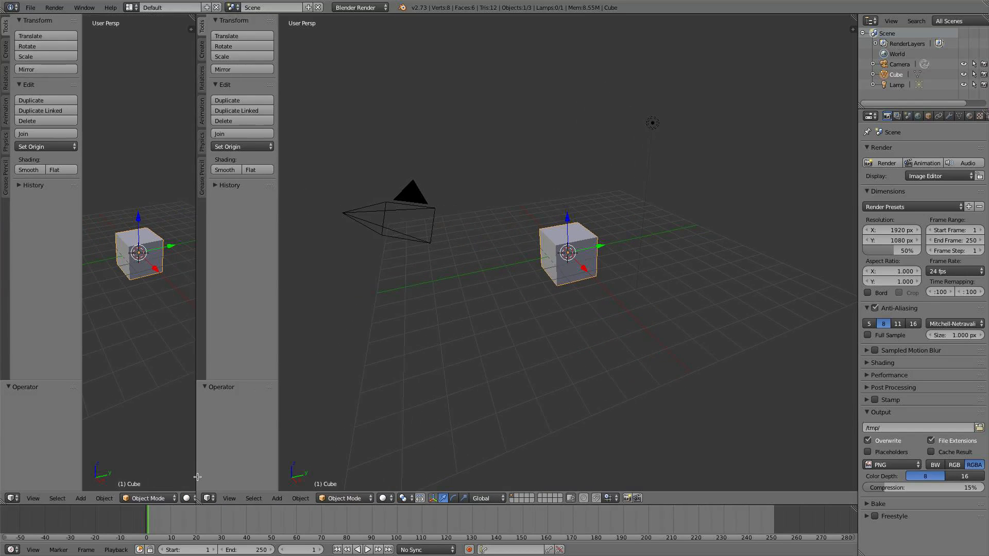
click(13, 498)
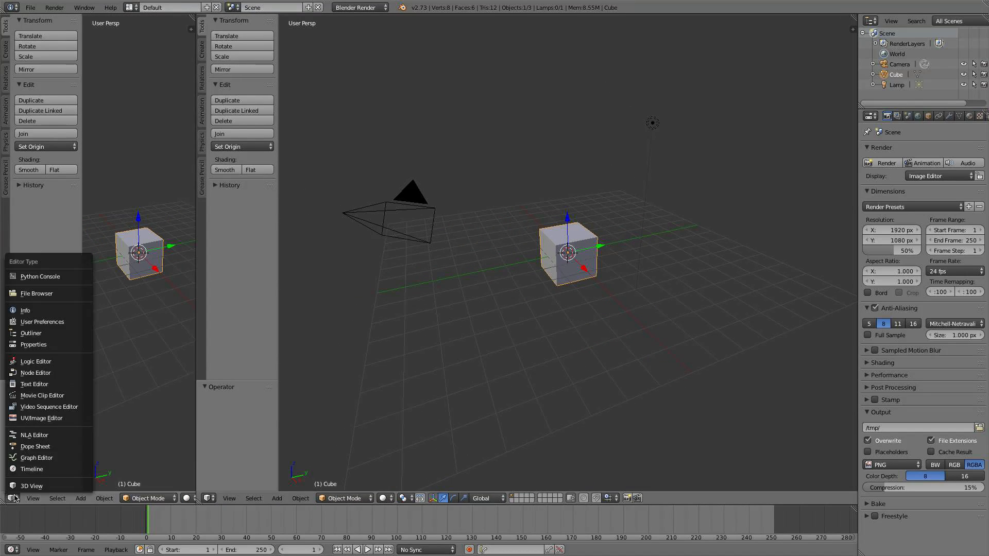
click(49, 418)
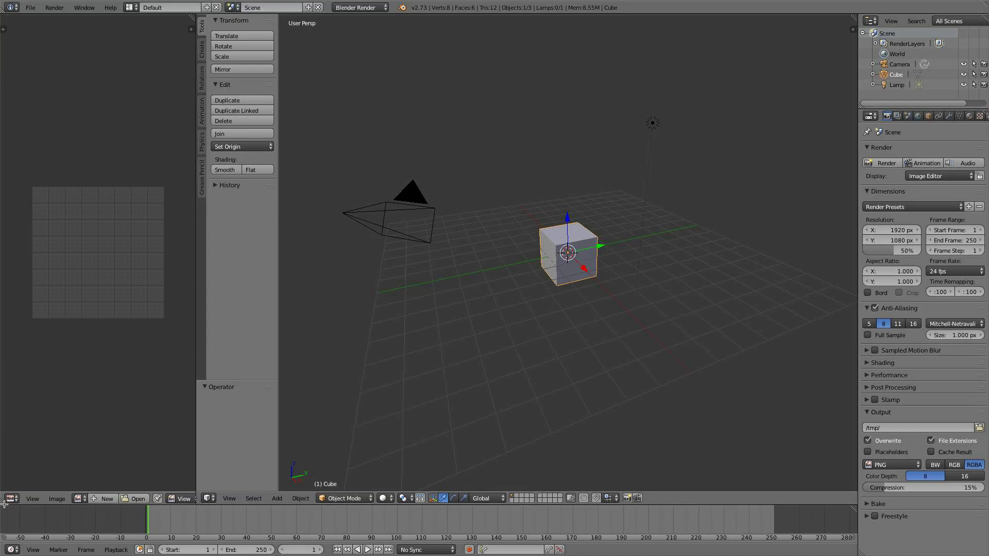
drag(2, 500, 16, 274)
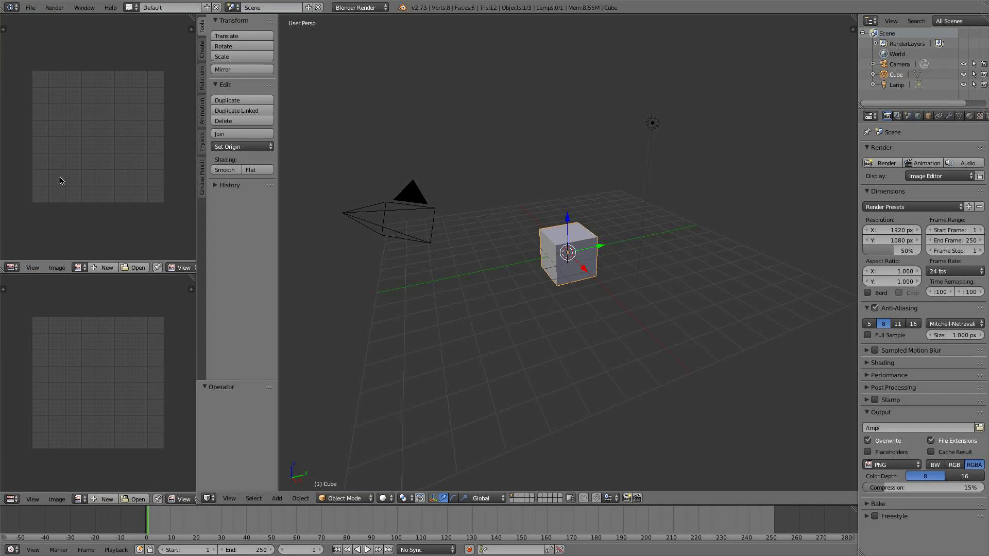
Open olafhappy.png from the Ref Photos folder as a reference image in the upper image editor
click(140, 268)
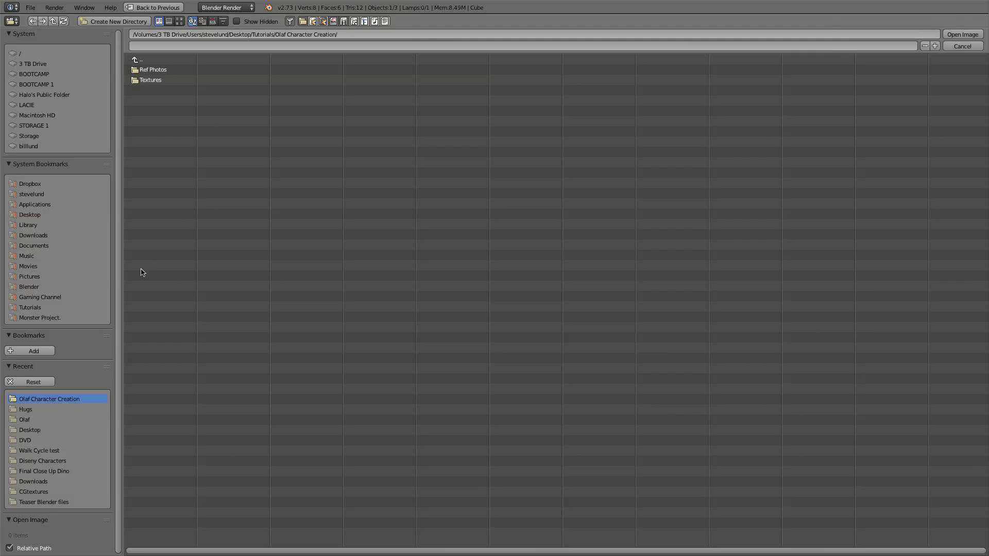
click(164, 70)
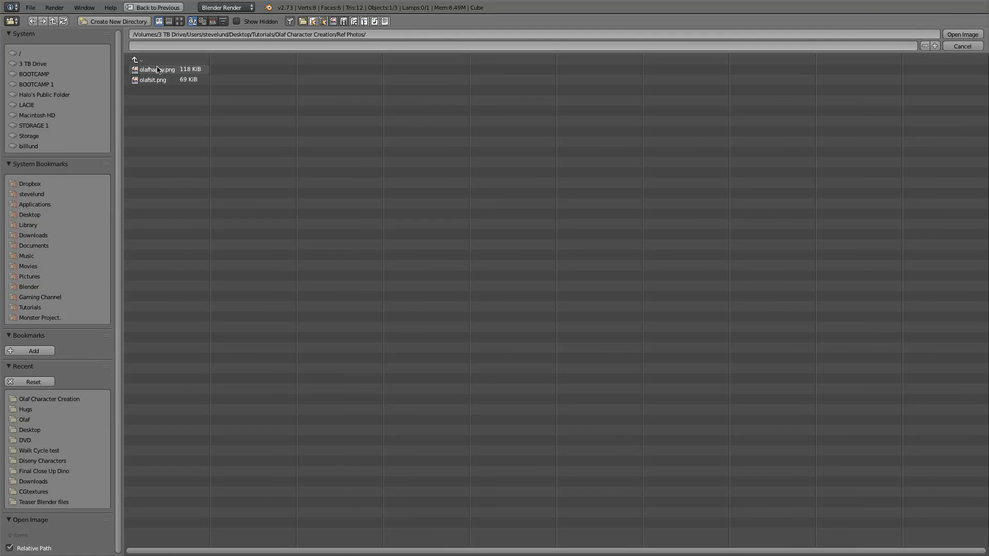
double_click(160, 70)
scroll(113, 157, down, 1)
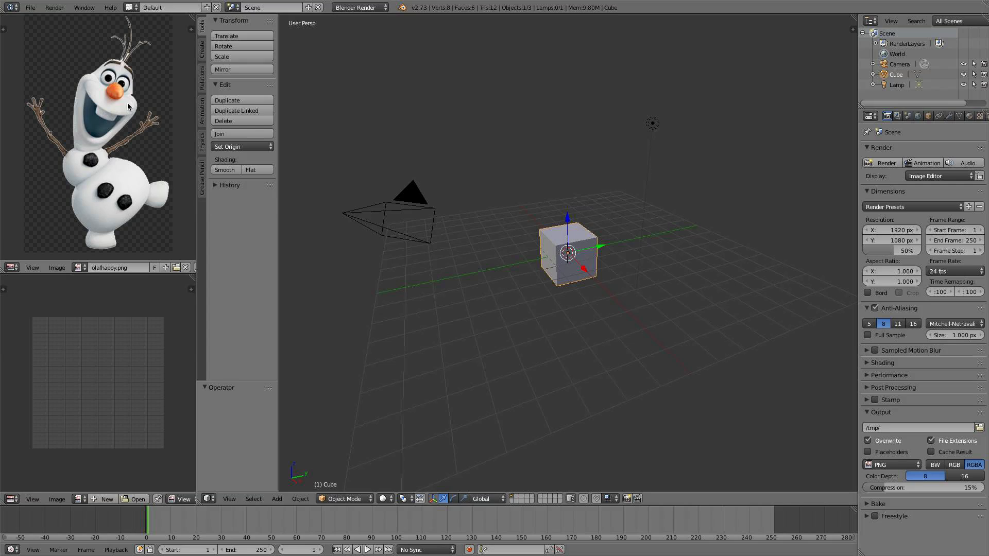
mouse_move(128, 106)
middle_down()
mouse_move(123, 114)
mouse_move(122, 104)
middle_up()
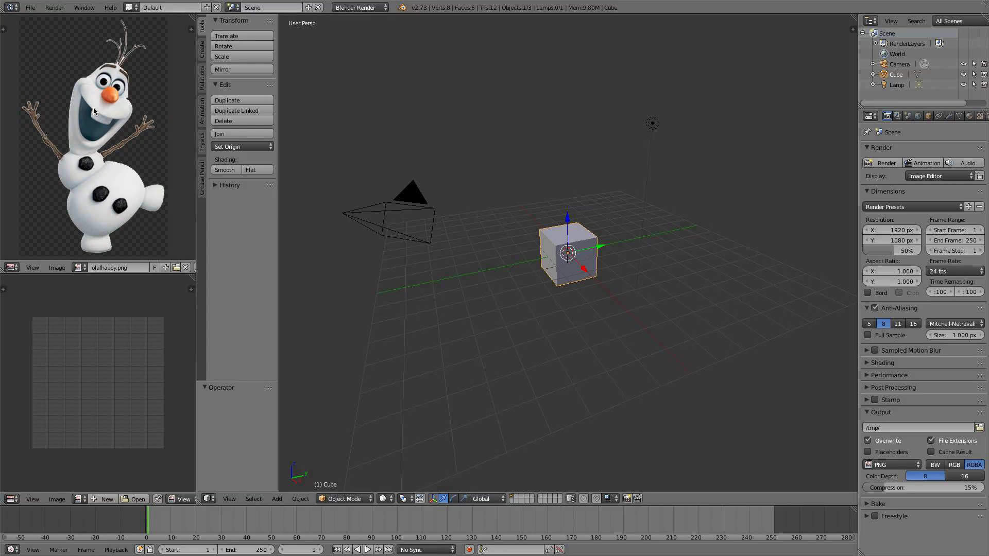
Open olafsit.png from the Ref Photos folder in the lower image editor
click(135, 499)
click(152, 70)
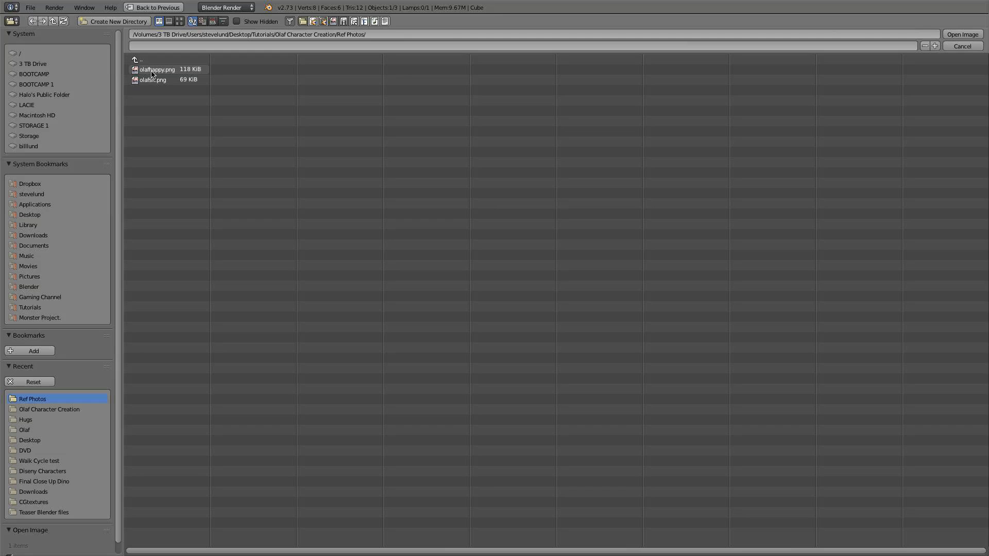
double_click(153, 80)
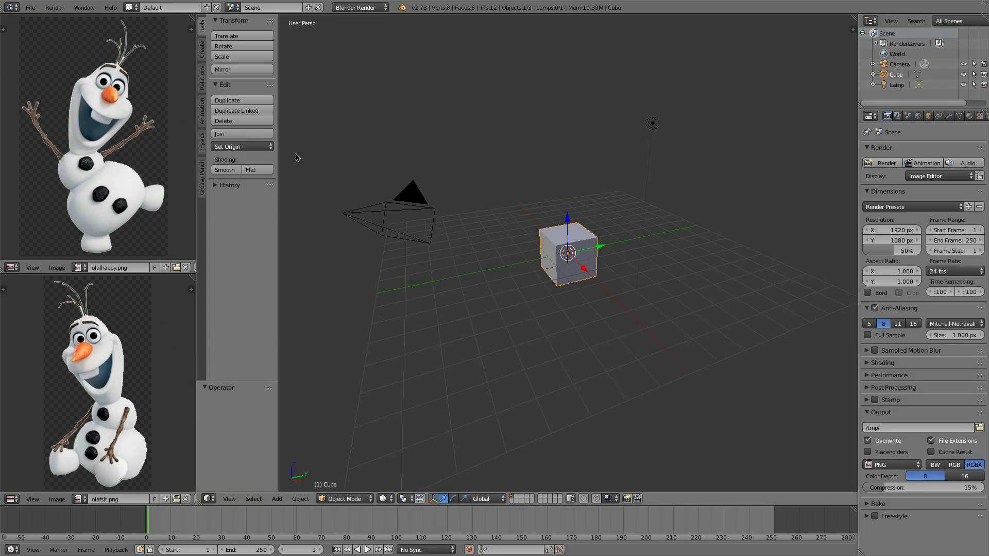
Switch the 3D view to front orthographic and delete the default cube
scroll(602, 278, up, 2)
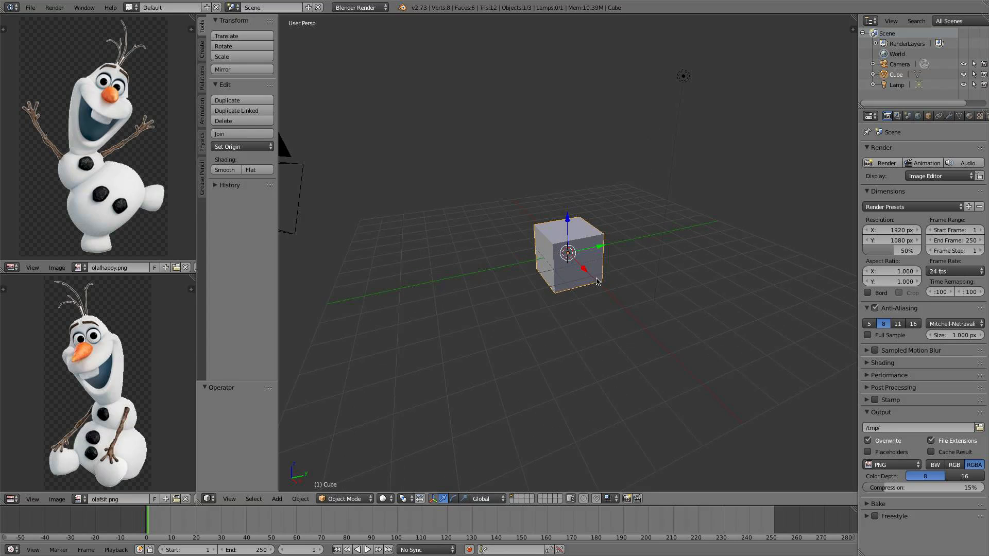
scroll(607, 267, up, 5)
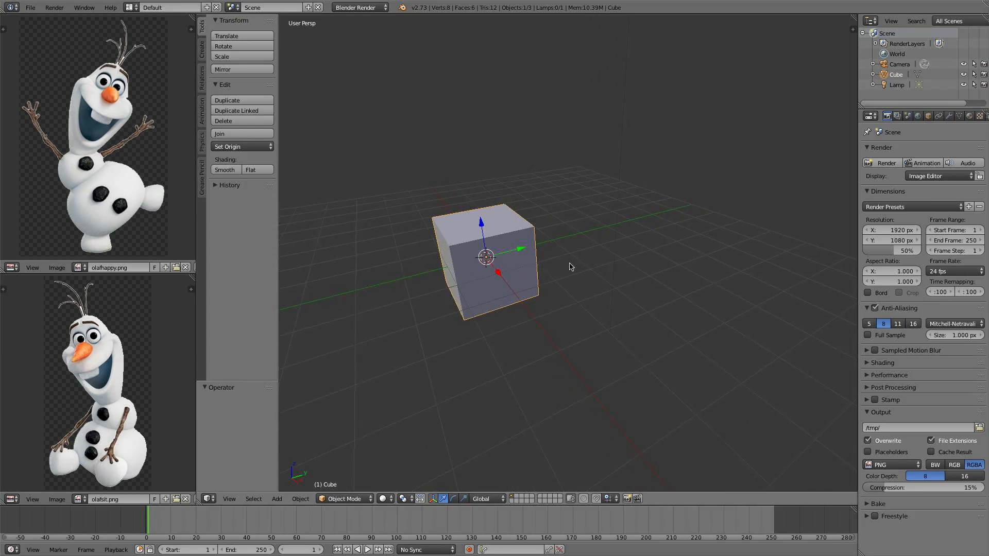
key(KP_1)
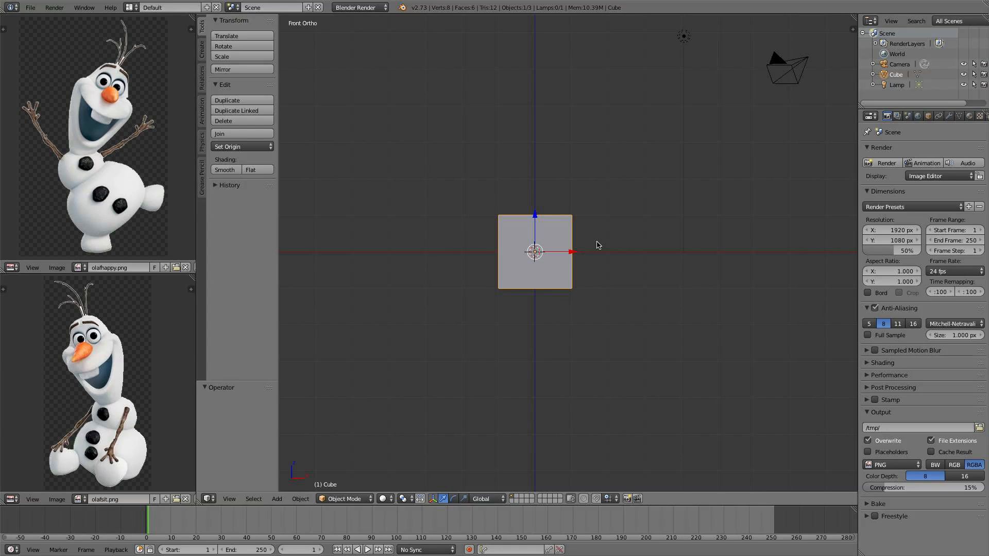
scroll(598, 246, up, 1)
key(x)
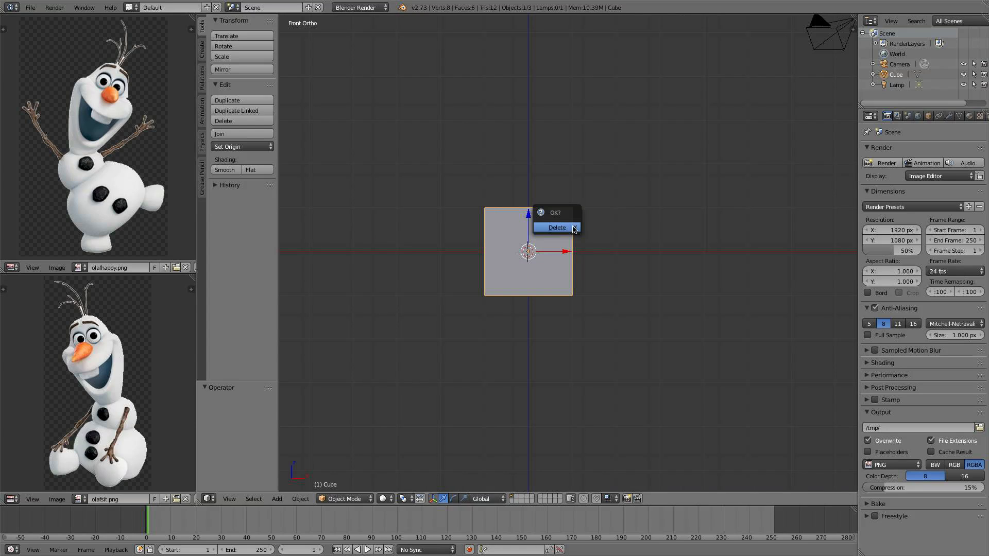
click(573, 228)
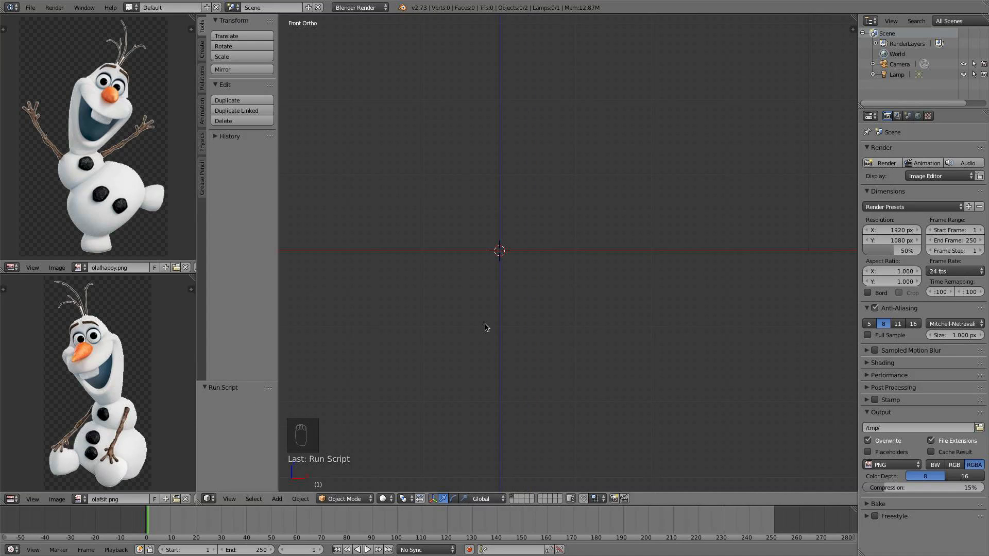
key(f)
key(g)
key(h)
key(f)
key(g)
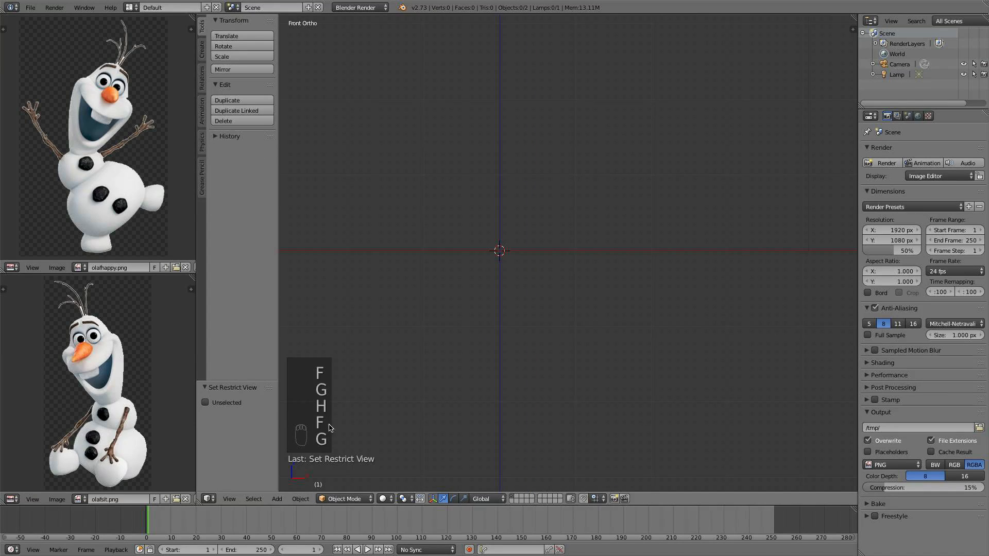
scroll(473, 266, up, 1)
shift+middle_drag(476, 259, 514, 264)
scroll(493, 262, up, 1)
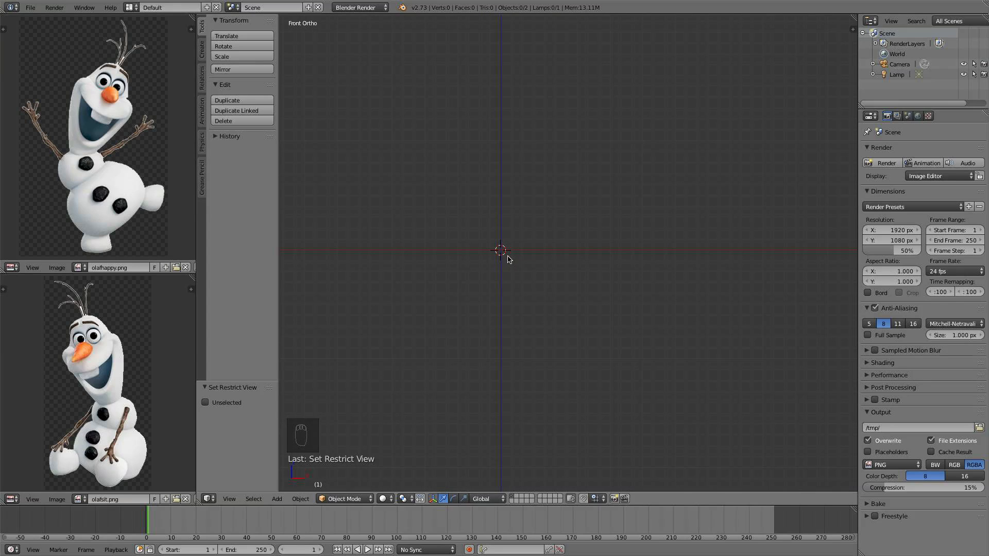
Add a plane at the origin and rotate it 90 degrees about the X axis to face the front view
key(shift+a)
mouse_move(509, 258)
click(545, 255)
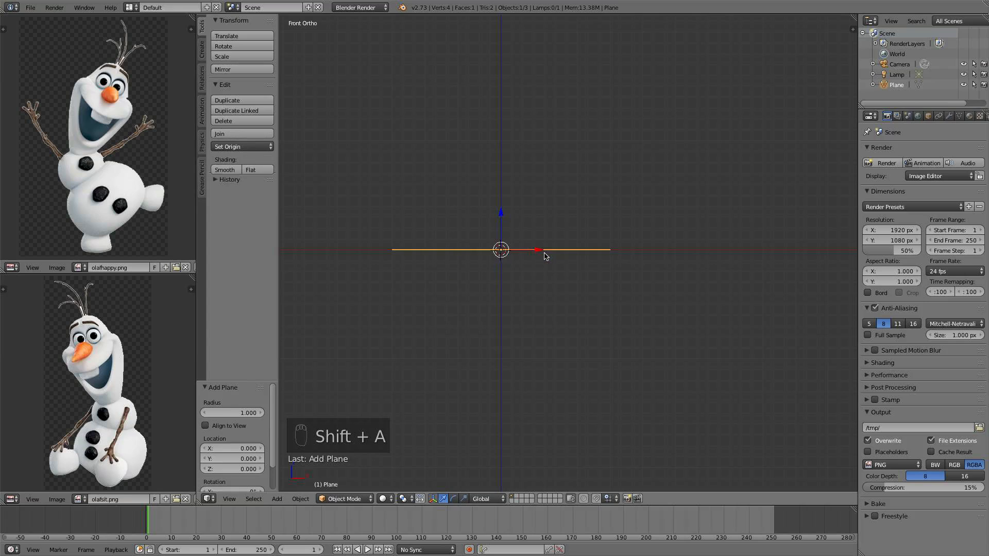
text(r)
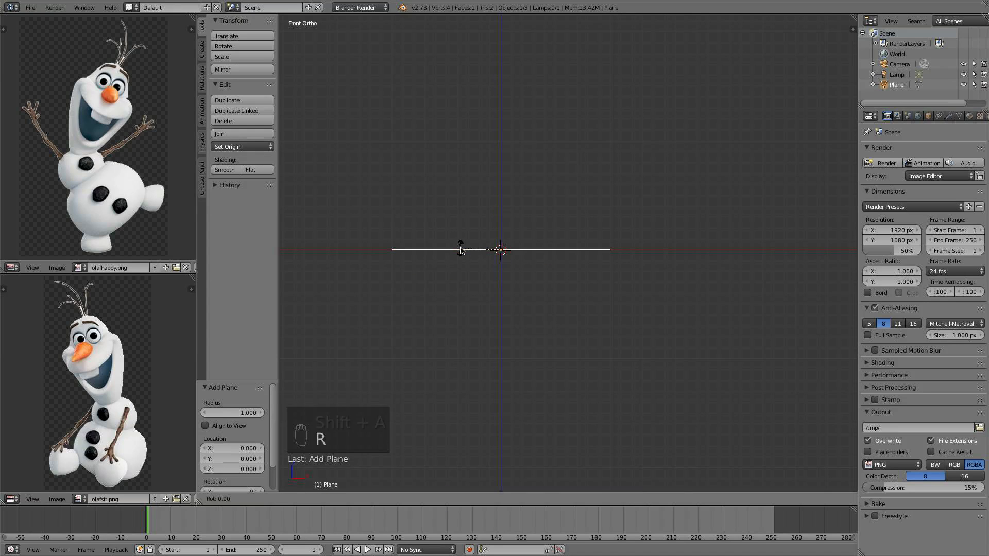
text(90)
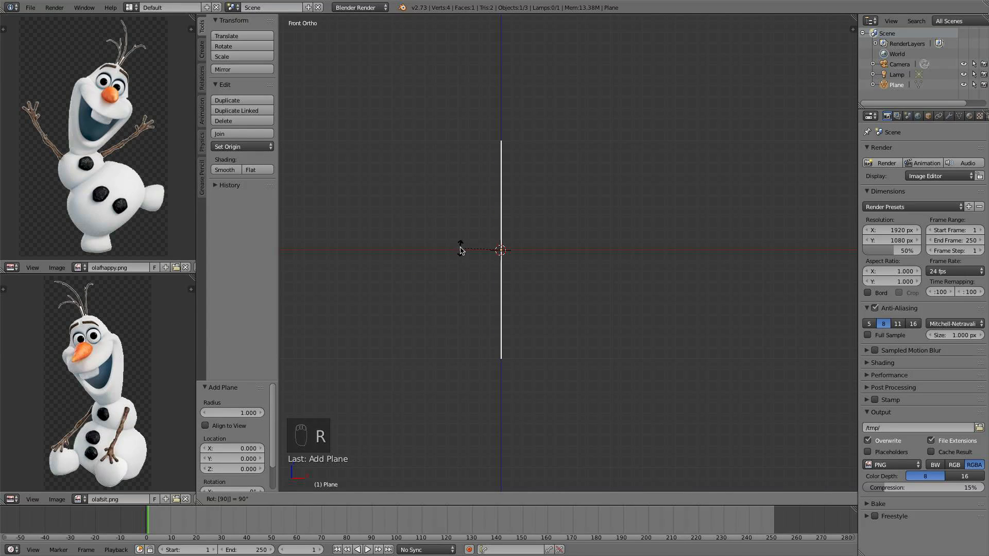
text(x)
click(461, 251)
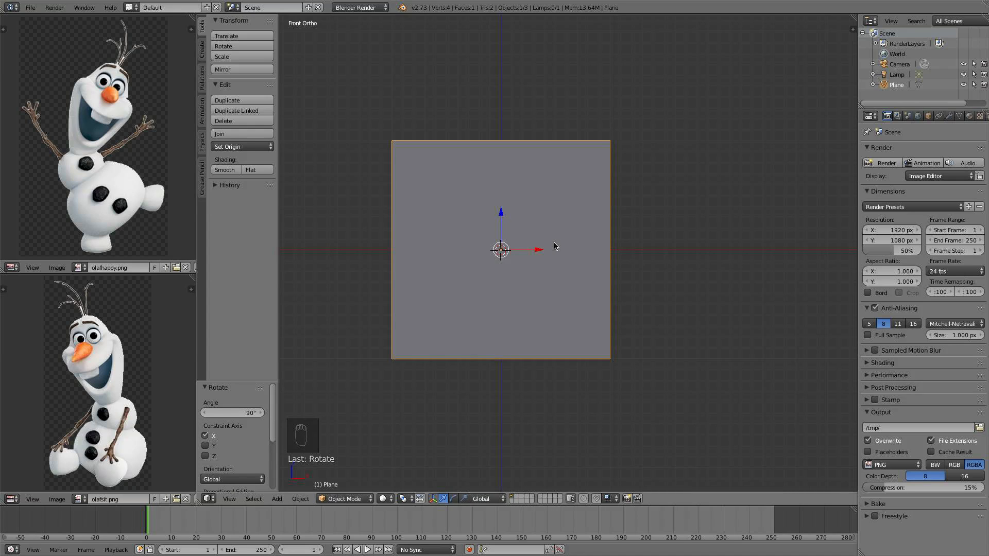
Enter Edit Mode and add a vertical loop cut down the middle of the plane
key(Tab)
key(ctrl+r)
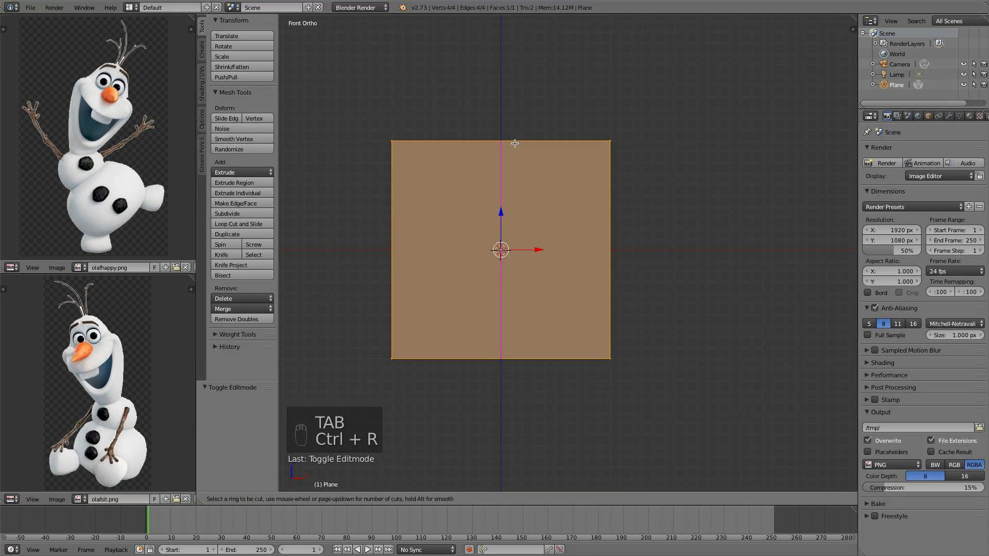
click(514, 143)
right_click(515, 143)
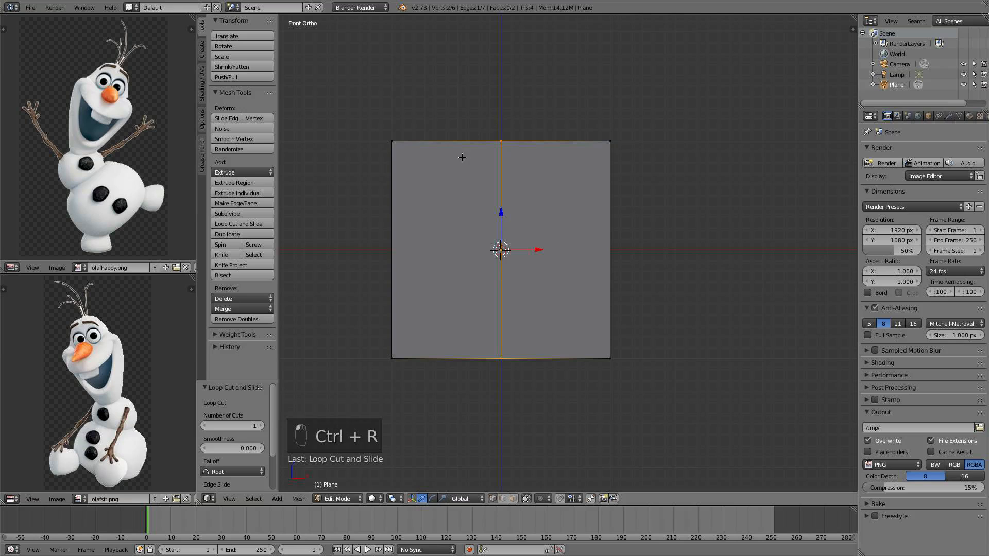
Box-select and delete the vertices of the plane's left half, then return to Object Mode
key(a)
key(b)
drag(451, 392, 372, 152)
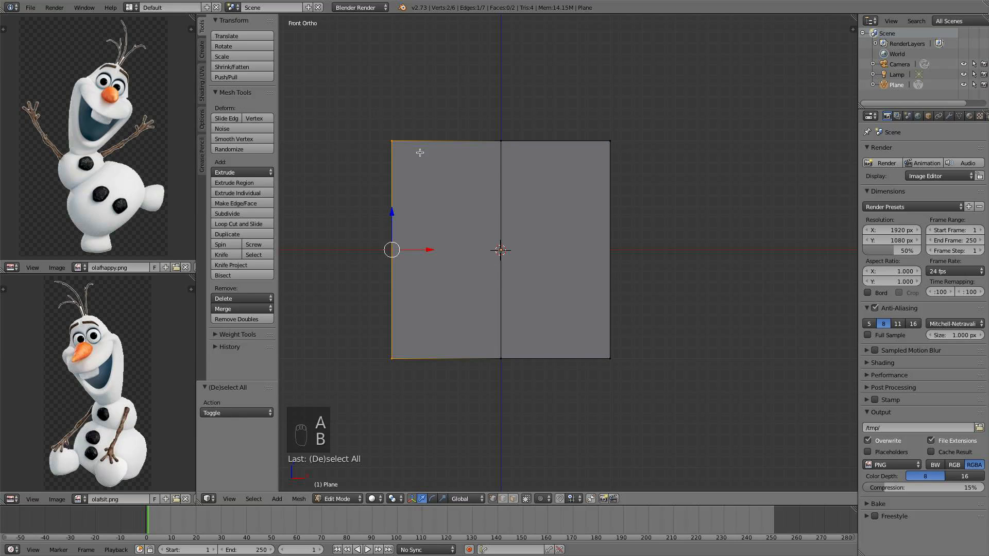
key(x)
click(419, 153)
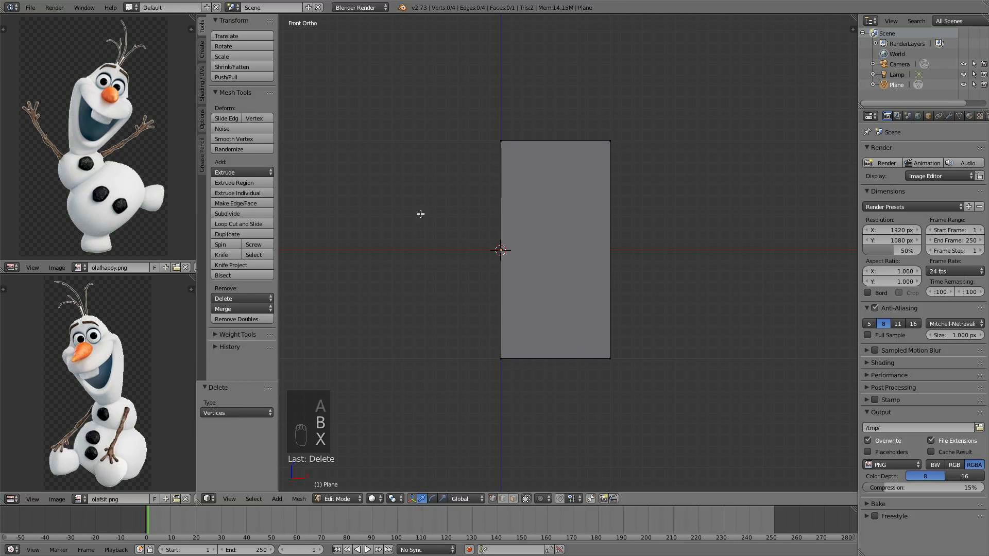
key(a)
key(Tab)
Add a Mirror modifier to the half plane
click(950, 116)
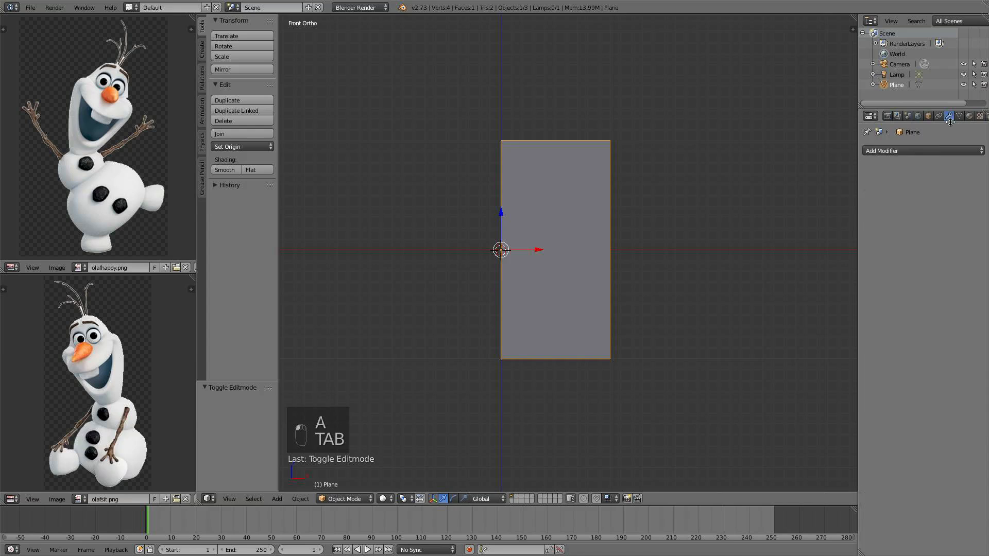
click(925, 151)
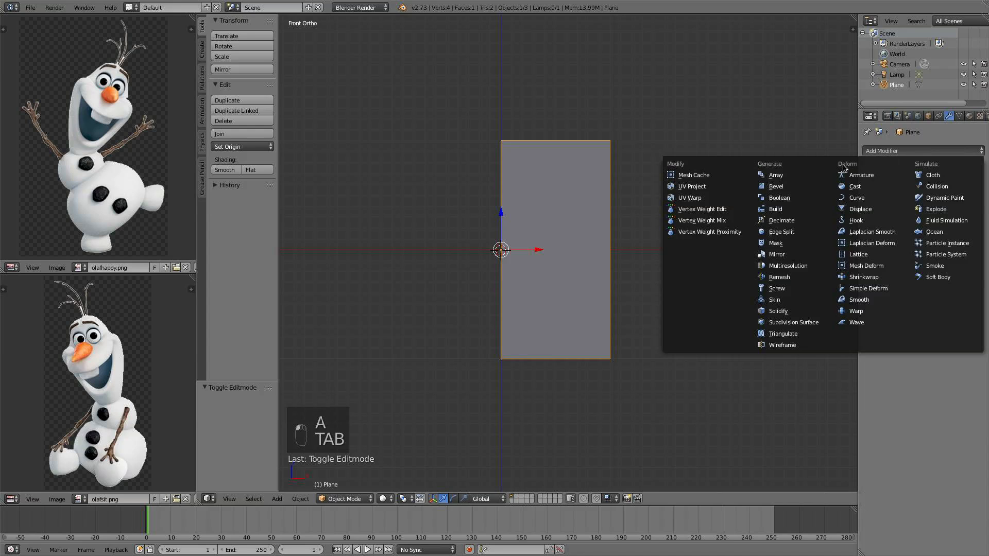
click(790, 254)
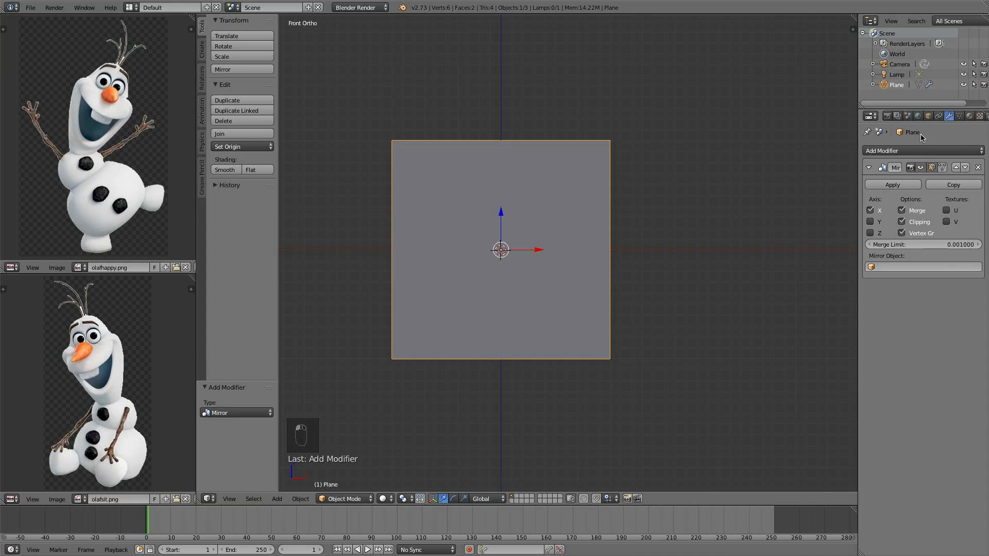
Add a Subdivision Surface modifier and set its viewport subdivisions to 2
click(923, 151)
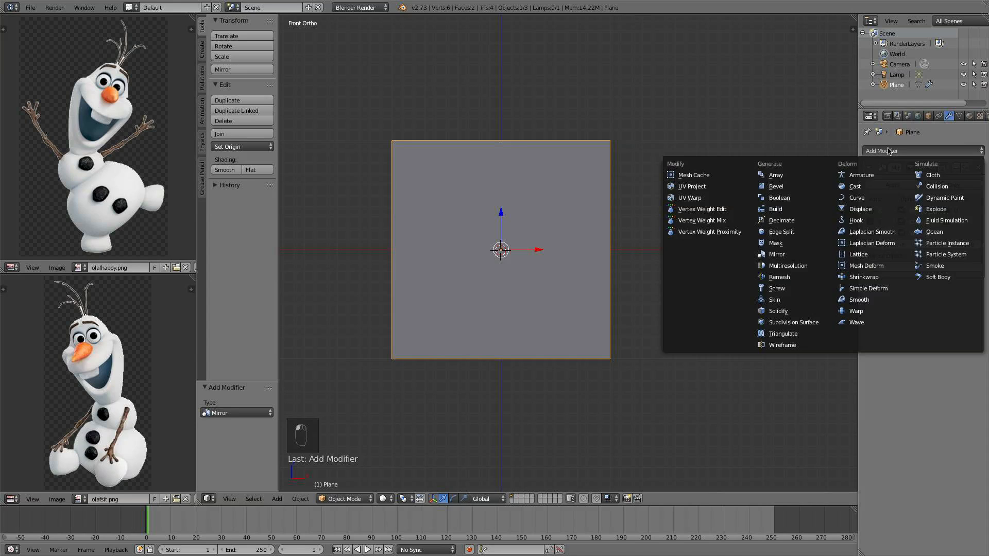
click(794, 323)
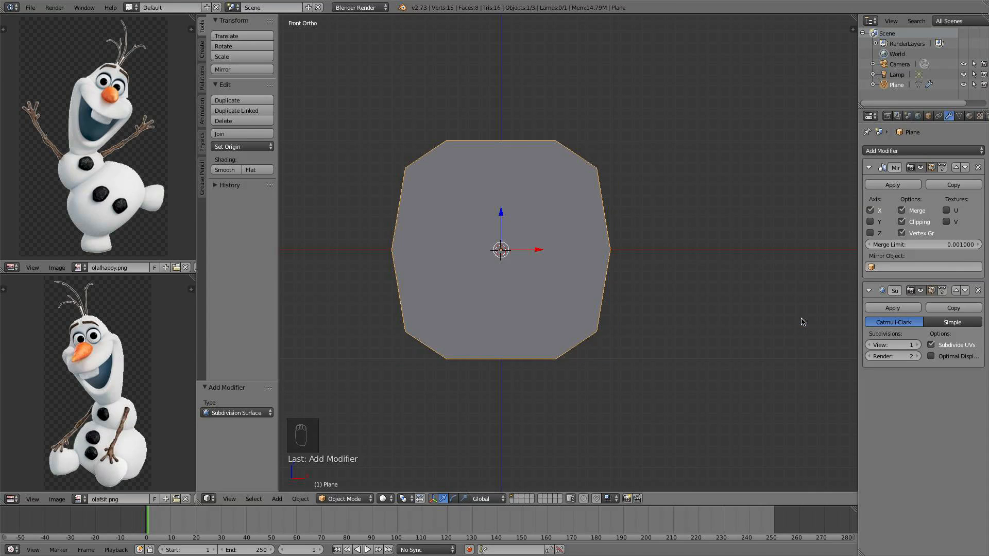
click(917, 345)
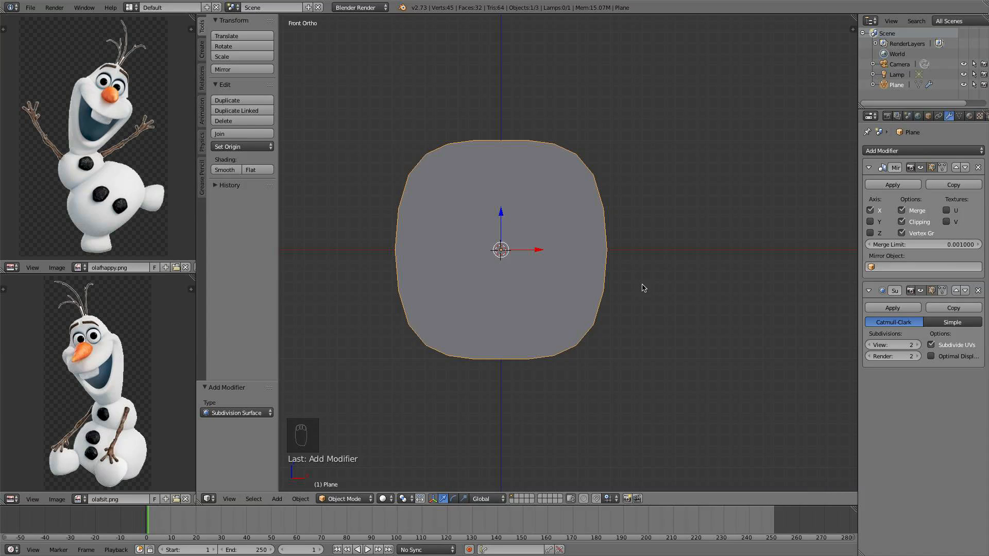
scroll(631, 280, up, 1)
scroll(541, 276, up, 1)
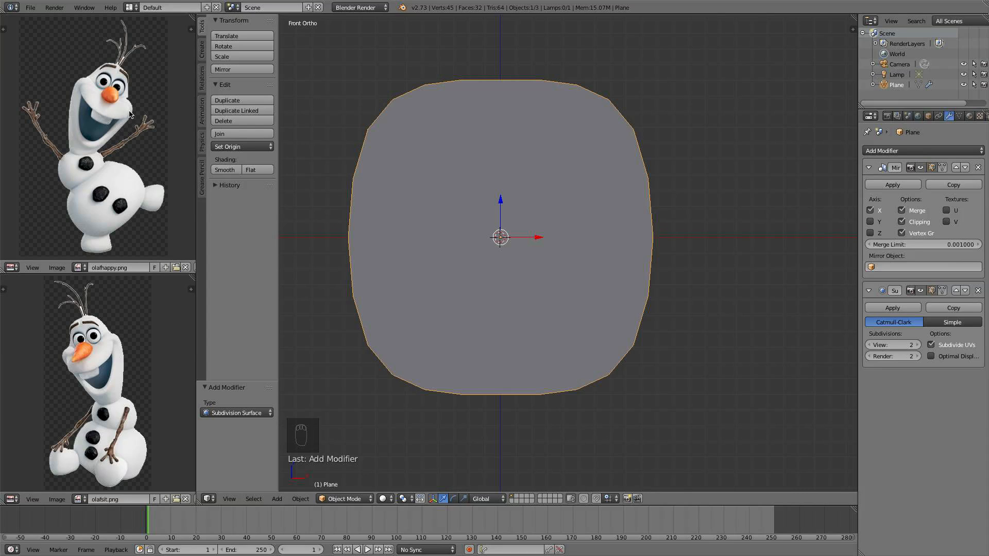
Enter Edit Mode and scale the half plane along Z to about 0.354 of its height
scroll(534, 239, up, 1)
scroll(554, 263, down, 1)
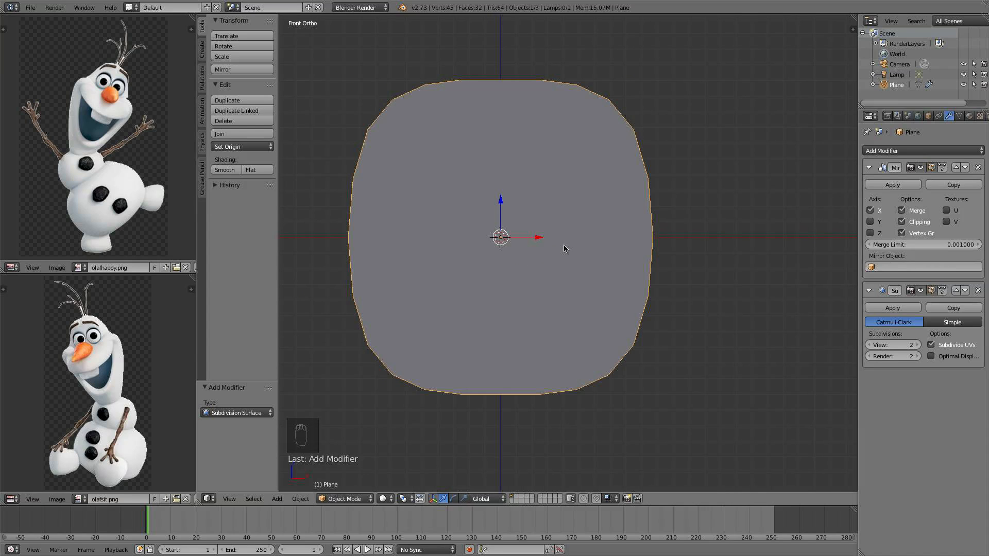
key(Tab)
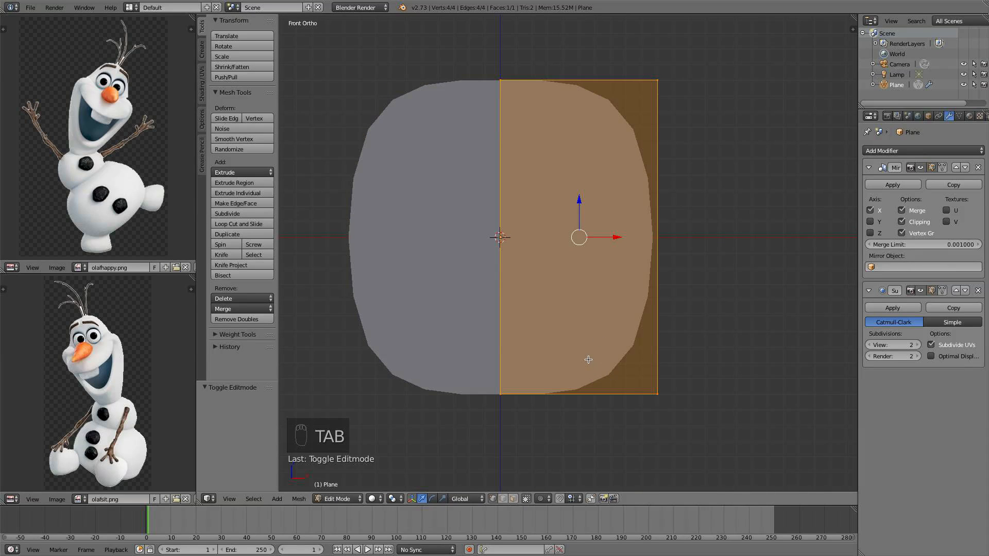
key(s)
key(z)
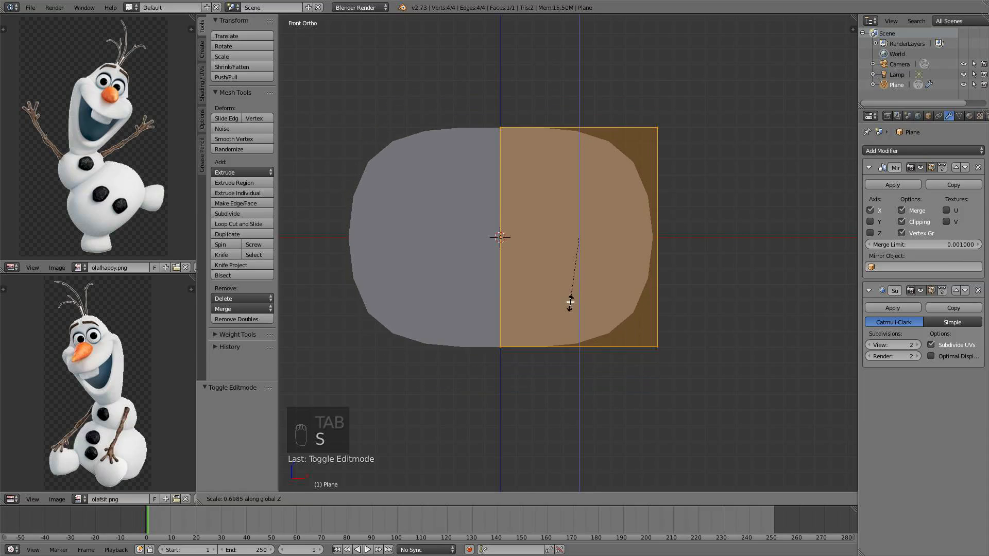
click(561, 266)
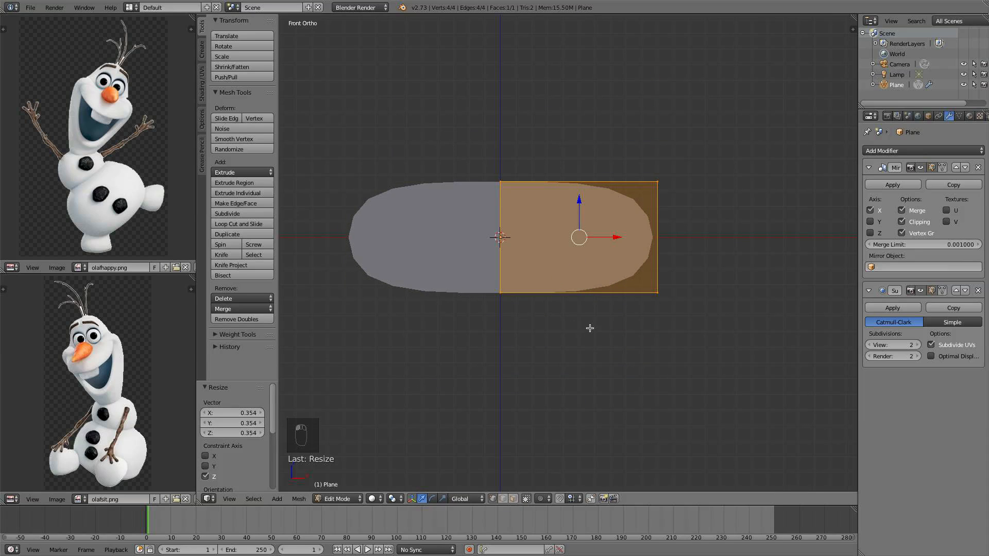
Box-select the outer edge's vertices and move them about 0.334 inward along X
key(a)
key(b)
drag(696, 312, 649, 177)
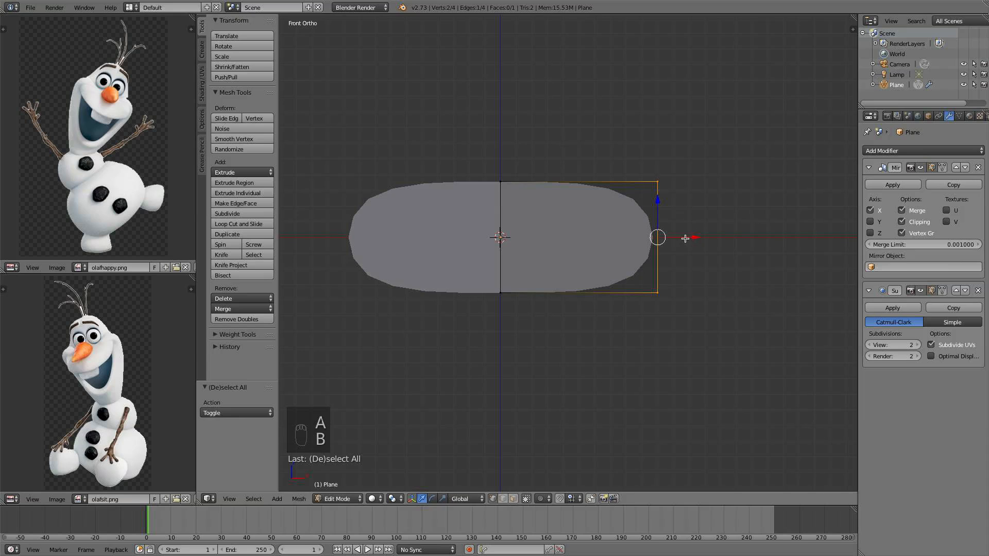
drag(685, 238, 632, 235)
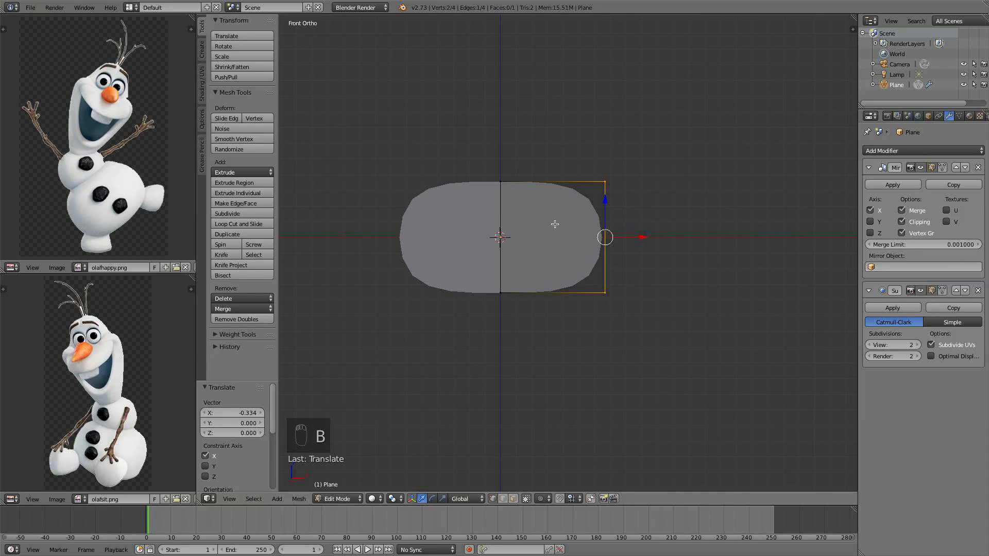
In top view, extrude the outer edge four times, curving it backwards into a half-ring band
key(KP_7)
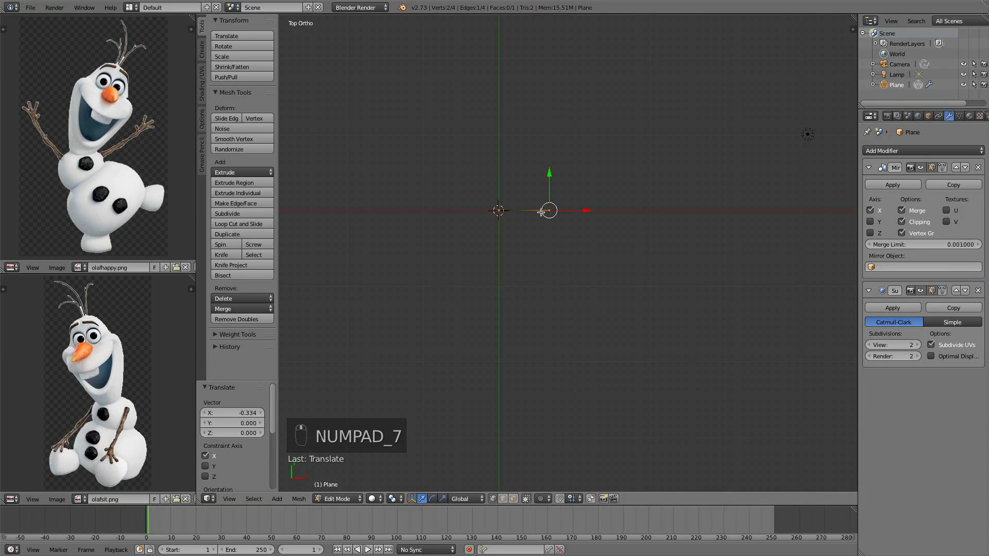
shift+middle_drag(541, 211, 464, 278)
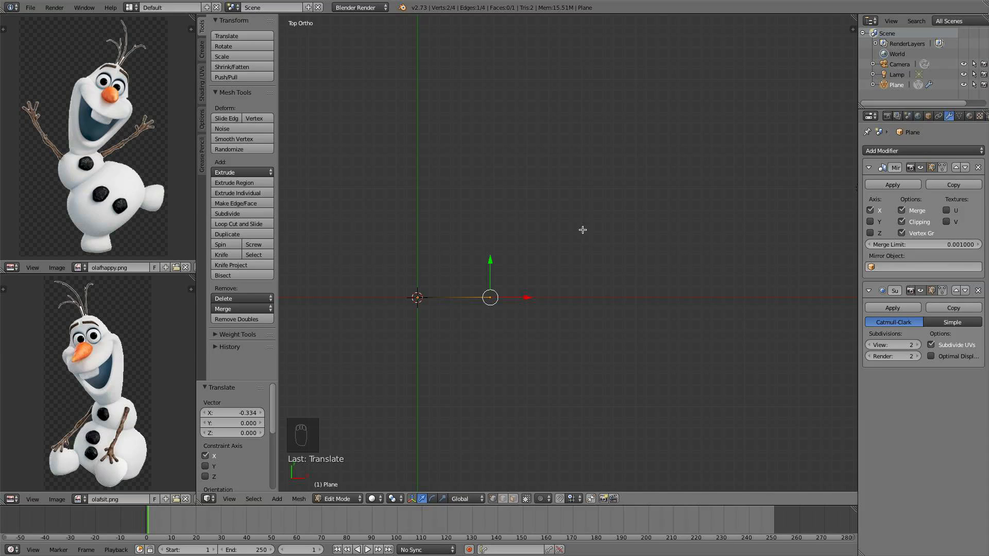
shift+middle_drag(592, 210, 588, 245)
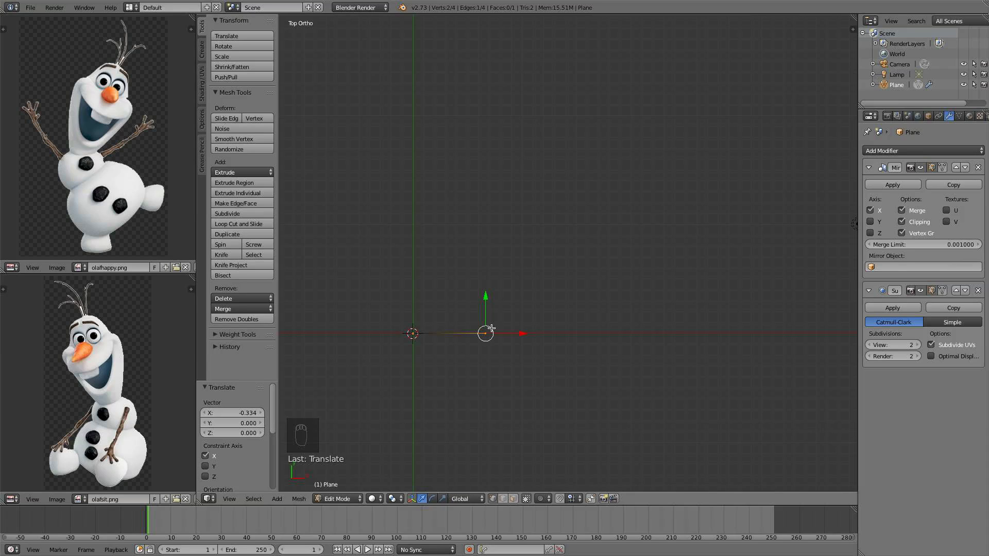
key(e)
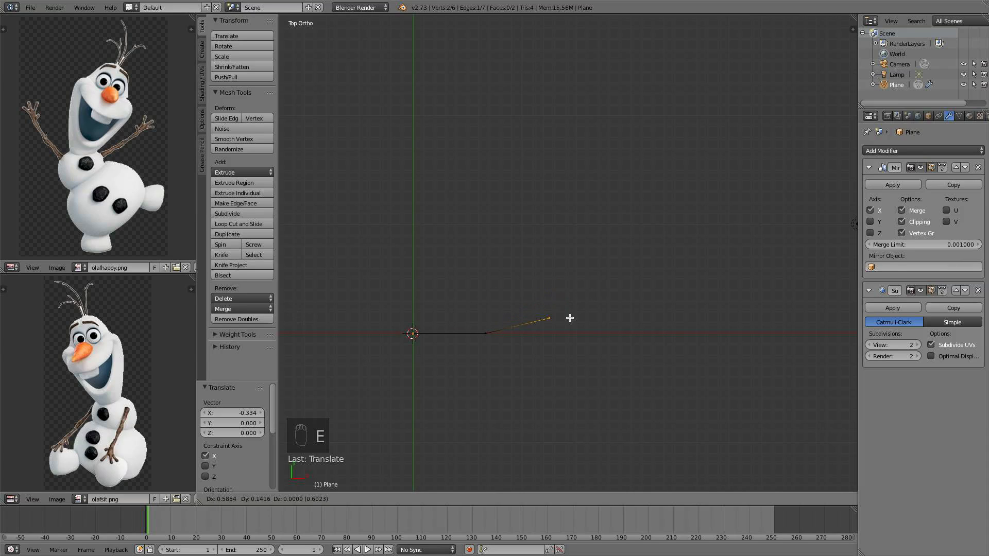
click(582, 311)
key(e)
click(648, 248)
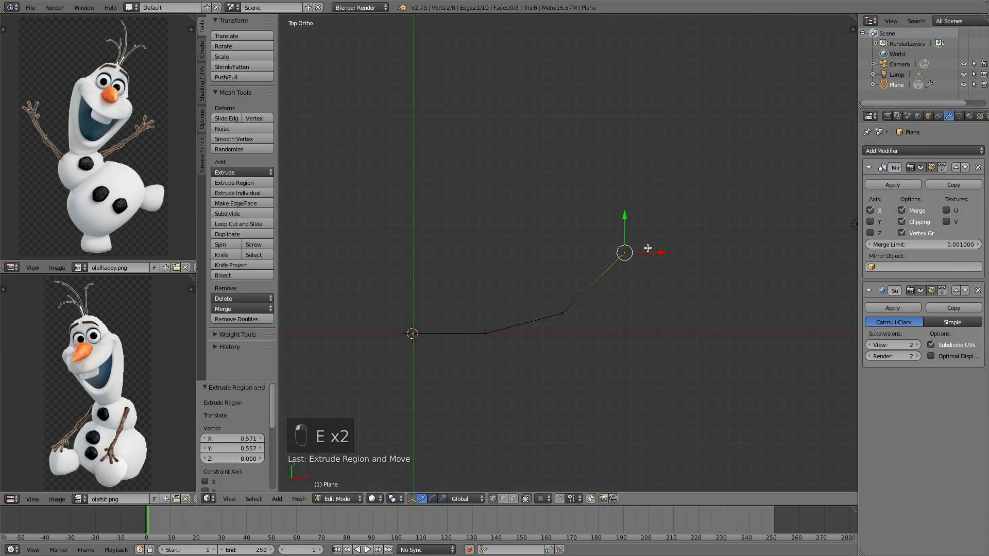
key(e)
click(682, 149)
key(e)
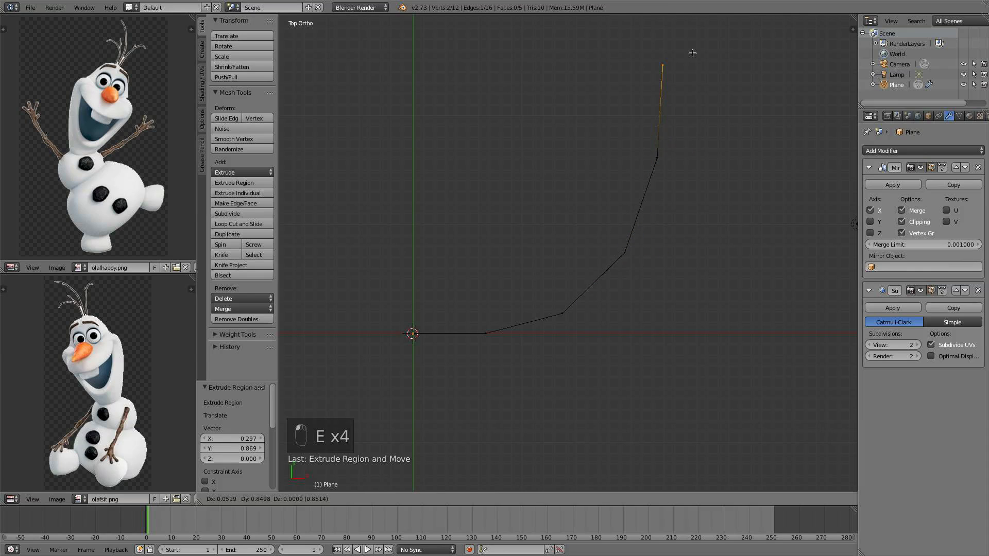
click(692, 50)
shift+middle_drag(664, 171, 563, 186)
key(g)
click(661, 168)
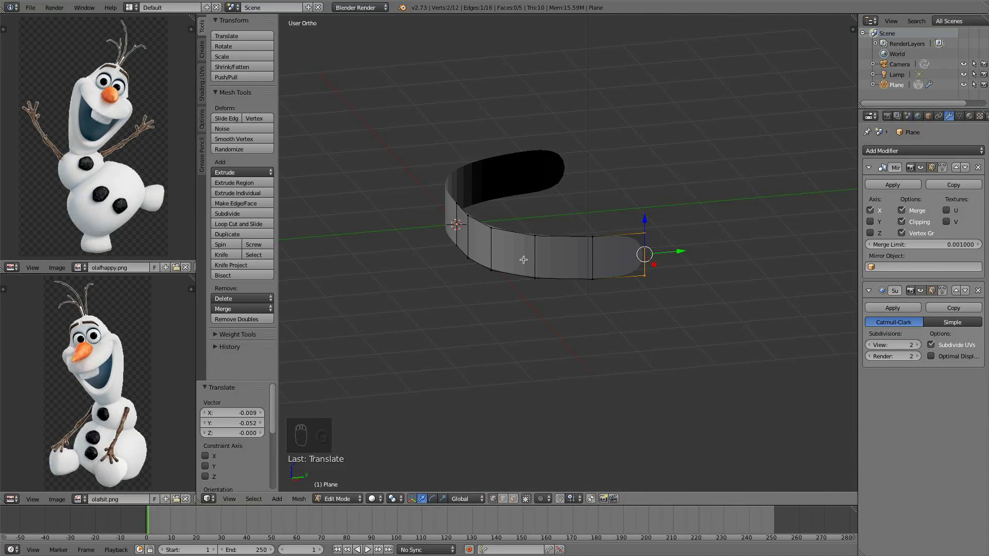
Return to Object Mode and apply smooth shading to the band
key(a)
key(a)
key(a)
key(Tab)
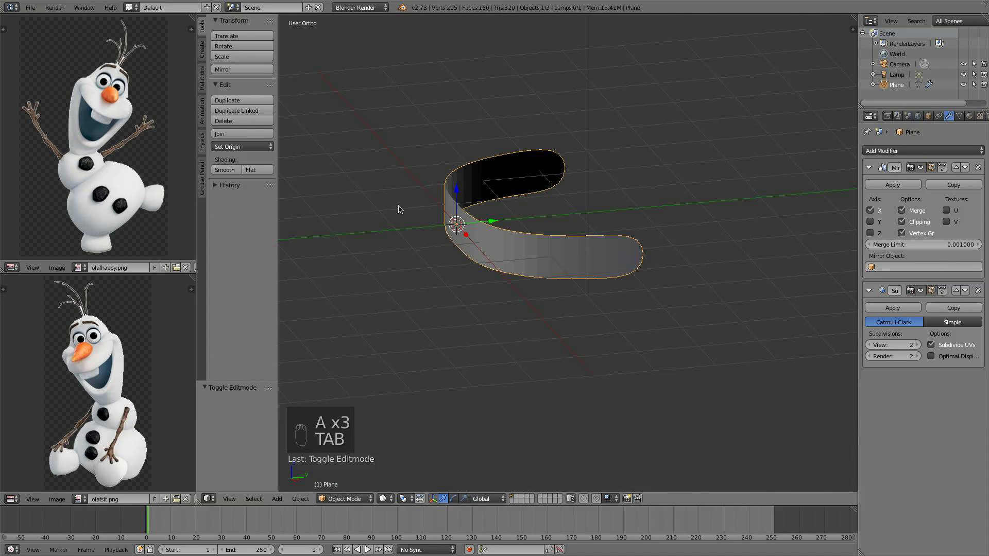
click(224, 170)
In right view, add a horizontal loop cut through the middle of the band
key(KP_1)
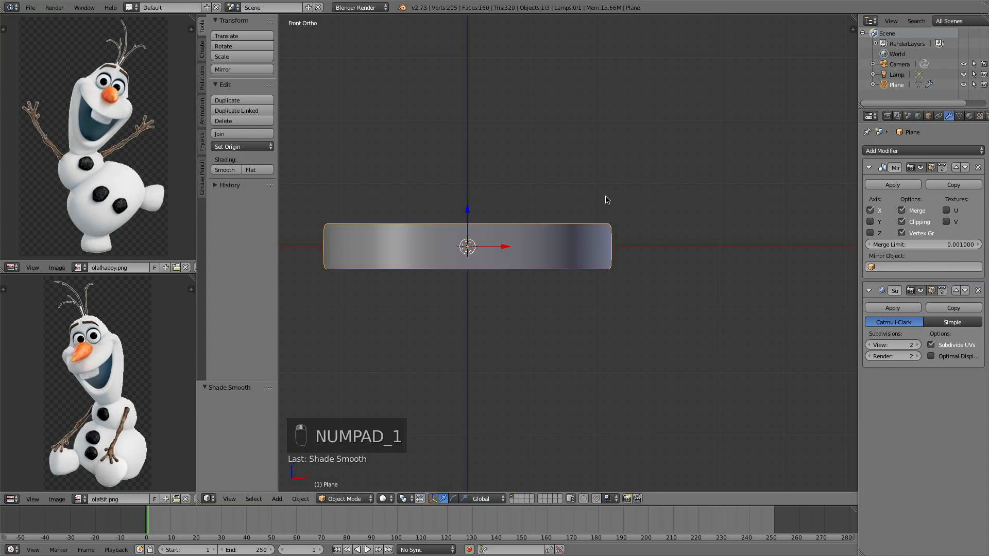
middle_drag(478, 233, 508, 248)
key(KP_3)
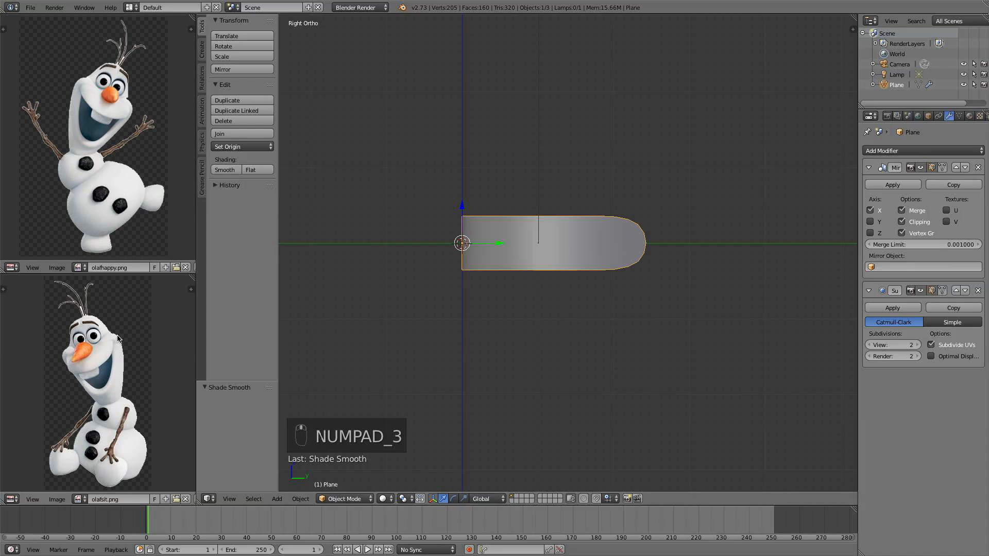
scroll(584, 230, up, 1)
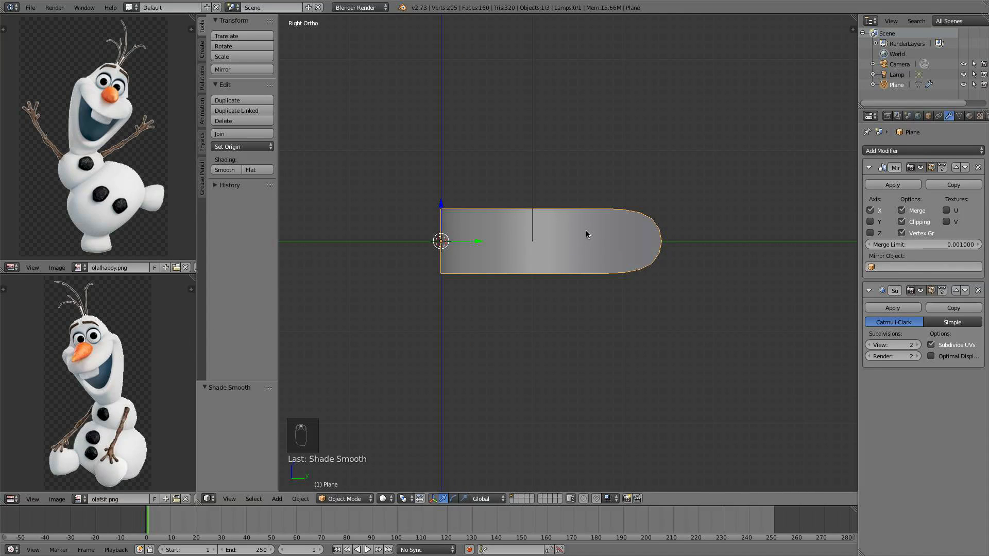
scroll(586, 230, up, 1)
key(Tab)
key(a)
key(a)
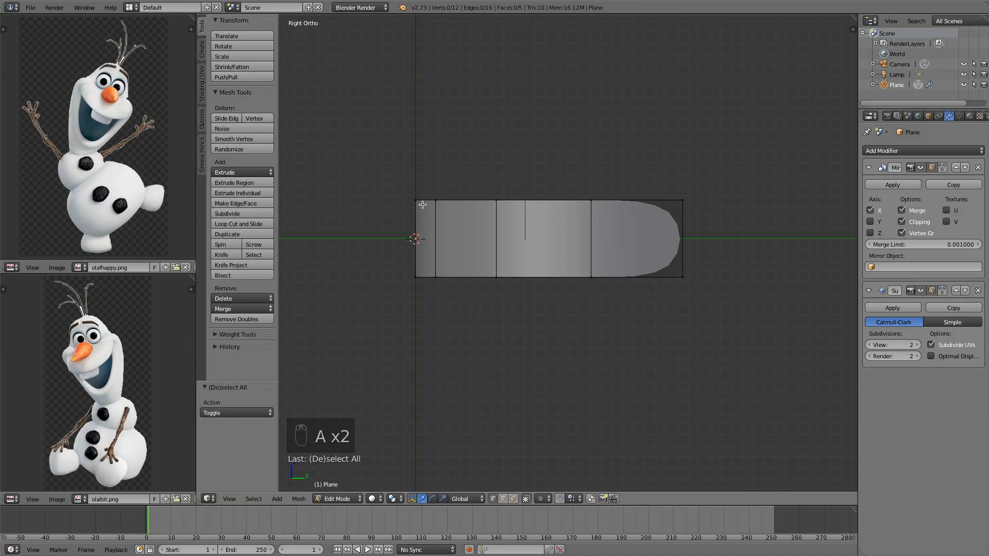
key(ctrl+r)
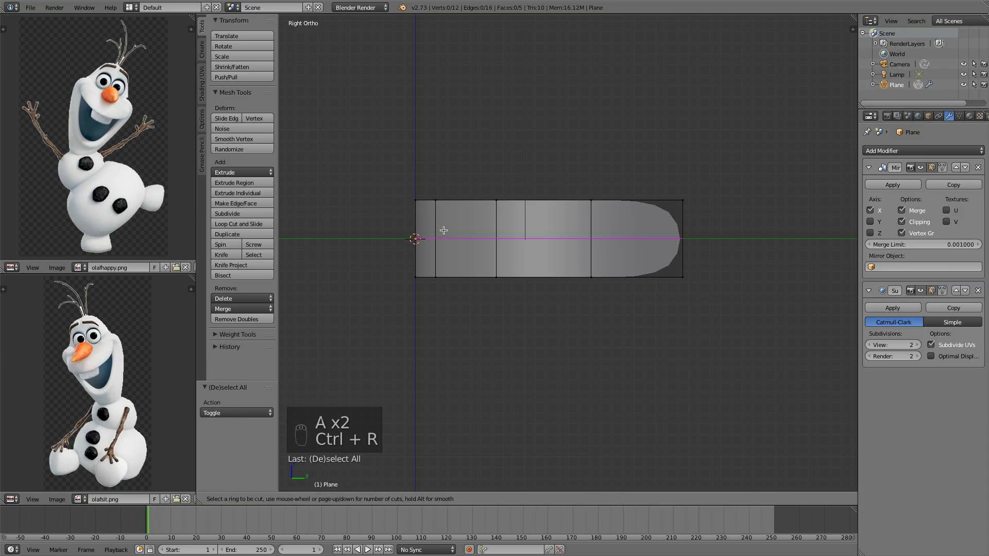
click(426, 246)
right_click(426, 246)
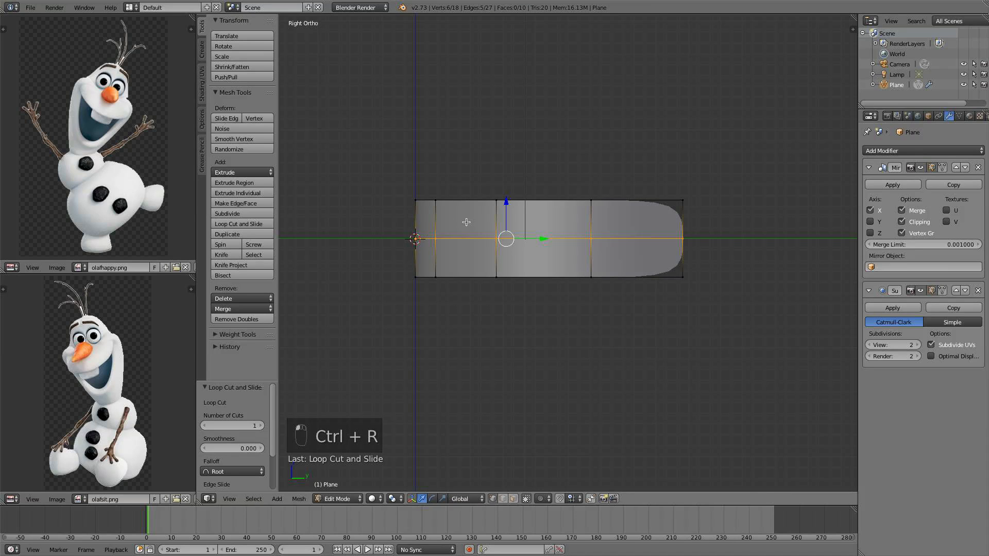
Select a top corner vertex of the band and undo back to before the loop cut
key(a)
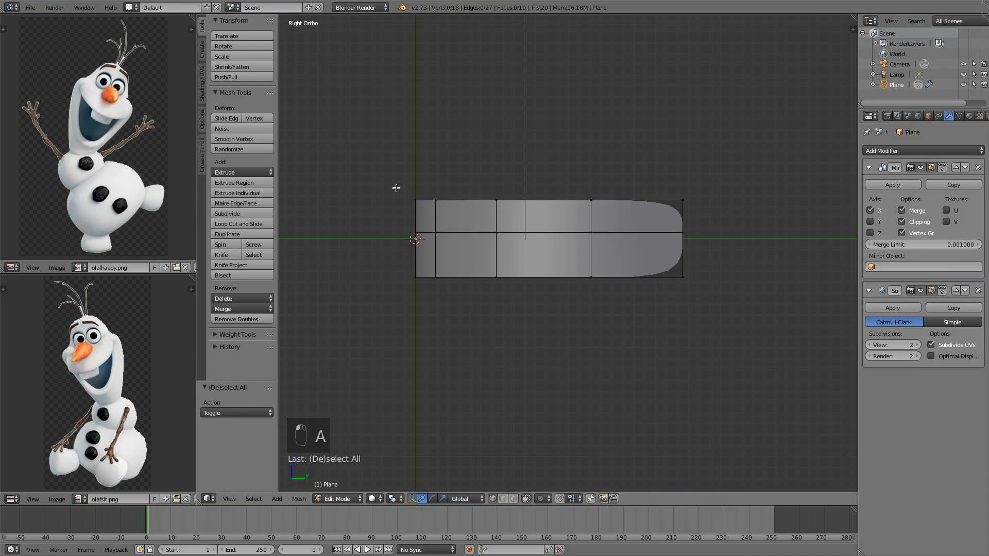
right_click(415, 200)
shift+right_click(435, 200)
middle_drag(439, 200, 524, 247)
right_click(409, 194)
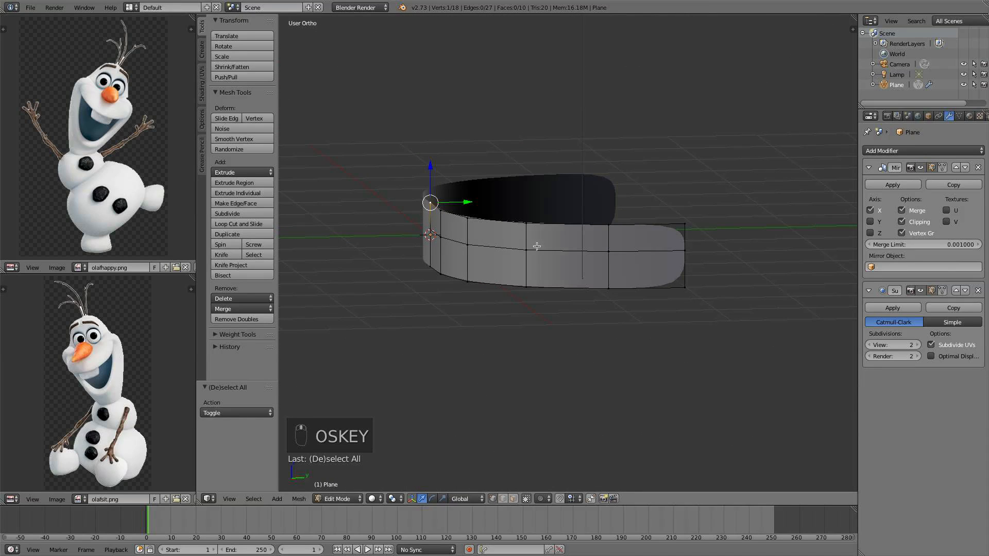
key(super+z)
key(super+z)
key(super+z)
key(super+z)
key(super+z)
key(super+z)
key(super+z)
key(super+z)
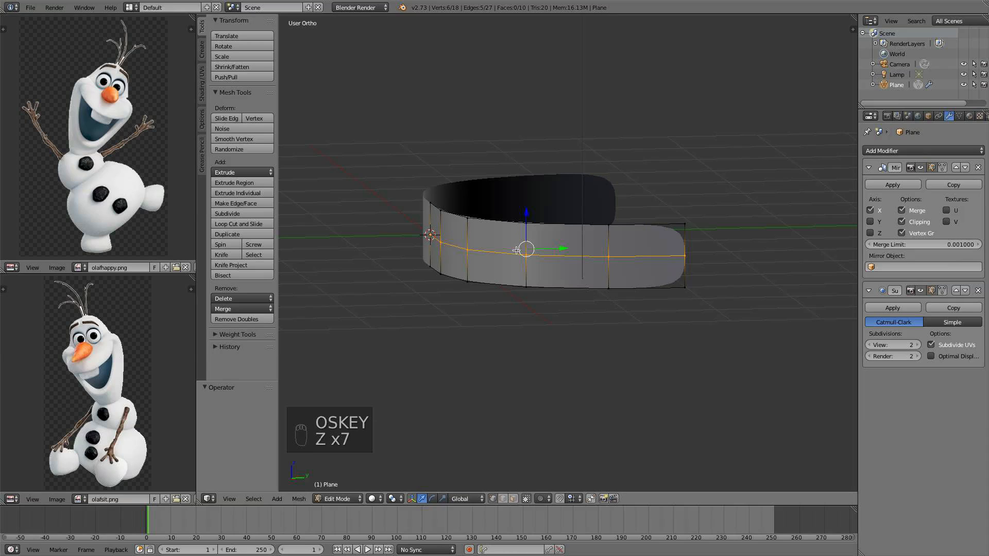
Select the top vertex at the band's front end and extrude it upward and outward
key(KP_3)
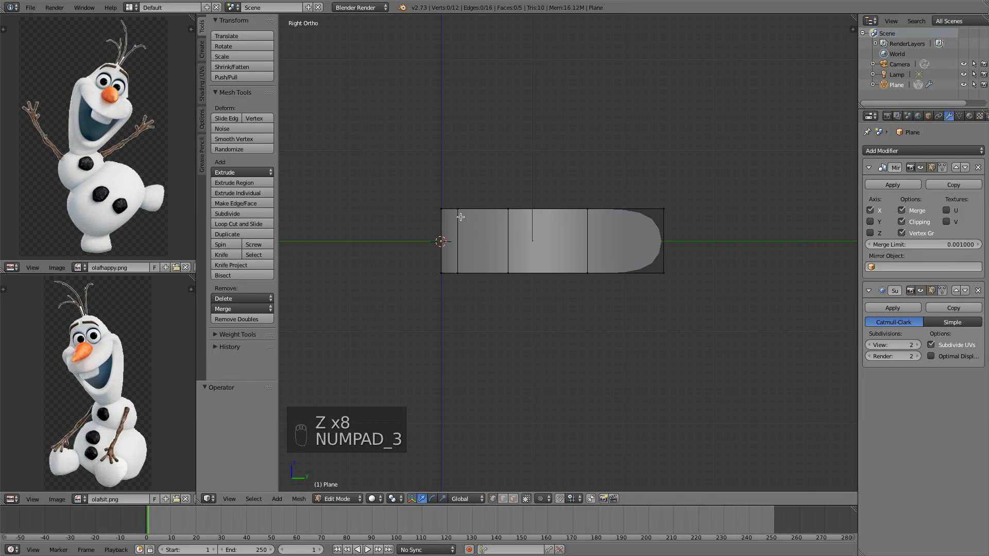
middle_drag(460, 217, 457, 243)
right_click(441, 205)
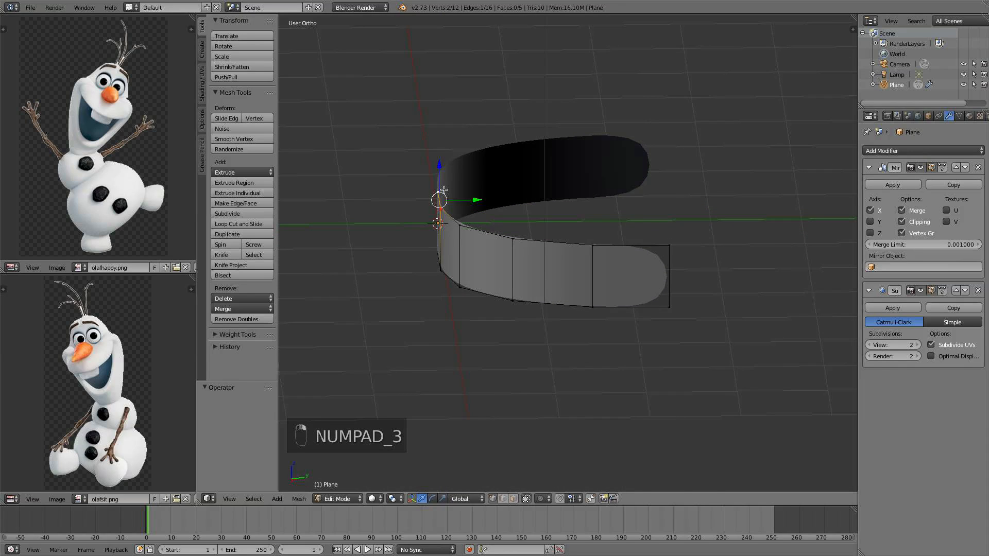
key(KP_3)
shift+middle_drag(562, 196, 537, 251)
key(e)
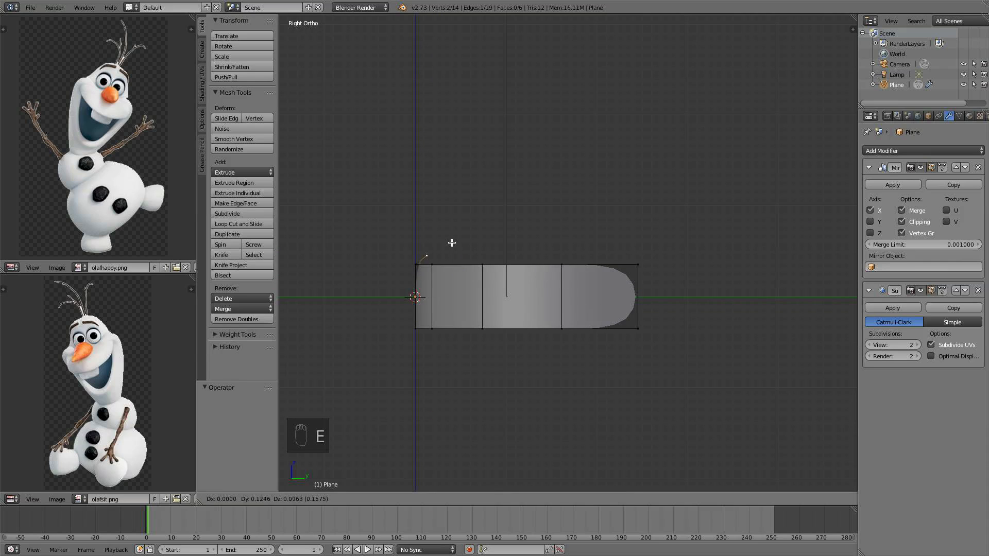
click(464, 232)
Try filling a triangular face from the new vertex and two neighbouring band vertices, undoing it
middle_drag(463, 232, 523, 252)
scroll(522, 254, up, 3)
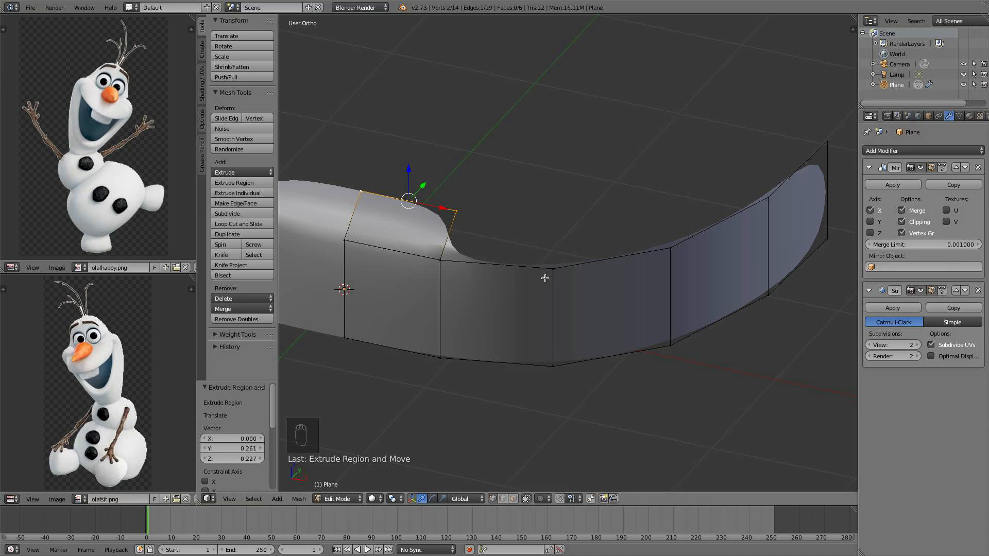
middle_drag(544, 278, 571, 283)
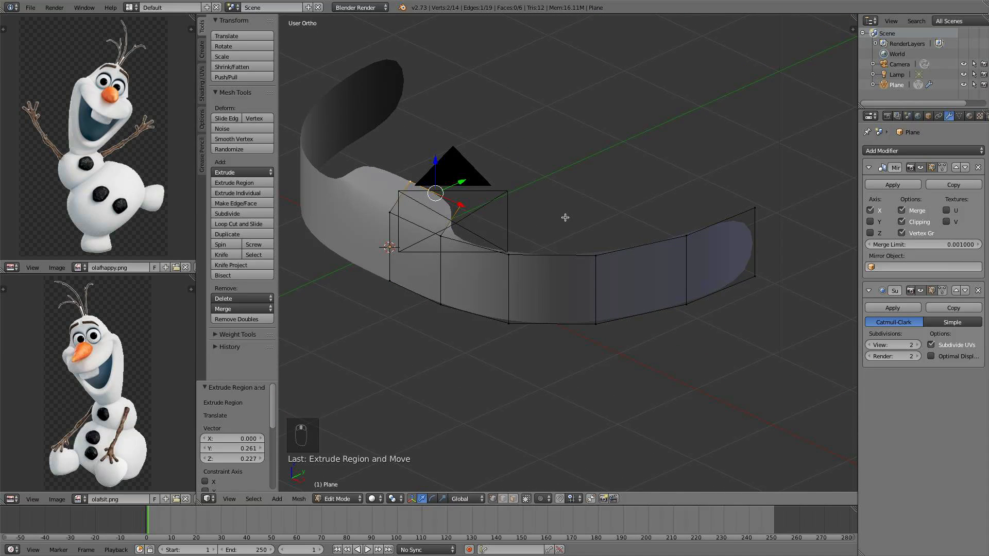
key(KP_3)
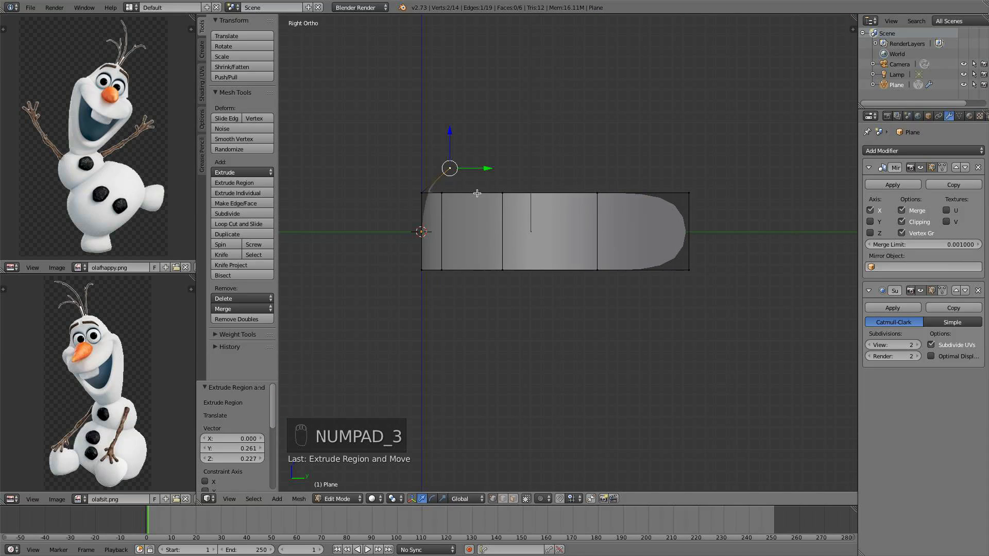
middle_drag(519, 222, 537, 248)
right_click(467, 213)
shift+right_click(439, 235)
shift+right_click(505, 253)
key(f)
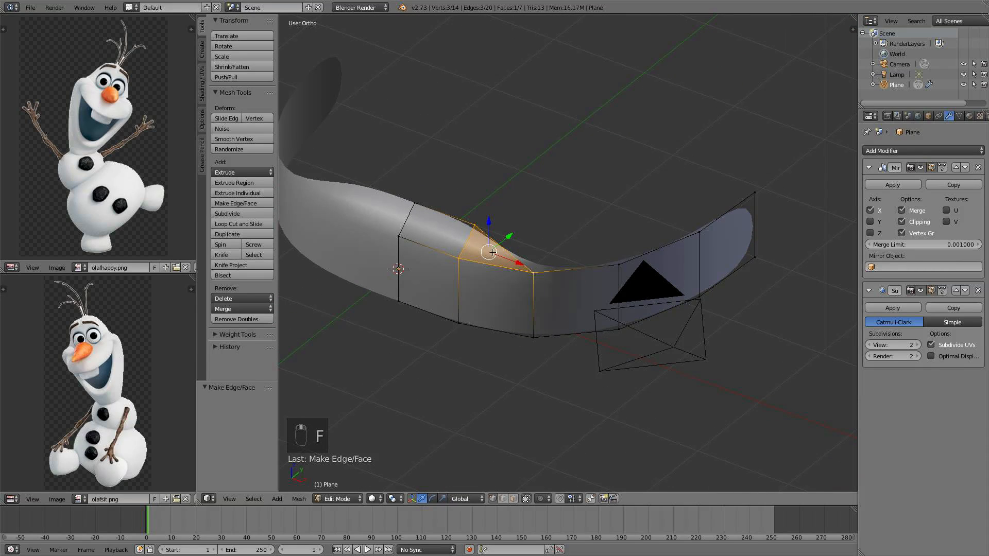
scroll(496, 251, up, 3)
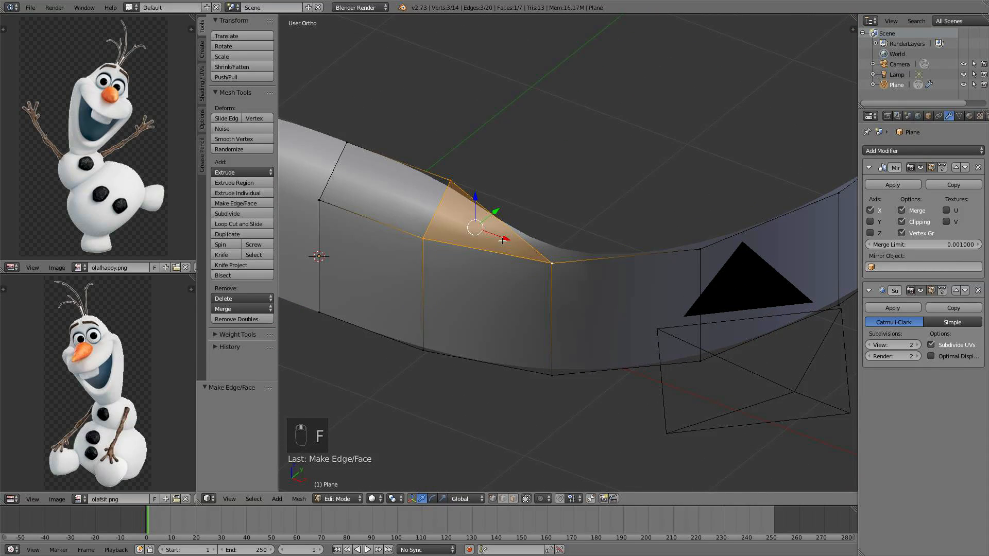
key(super+z)
Undo back to before the vertex extrusion
scroll(597, 236, down, 3)
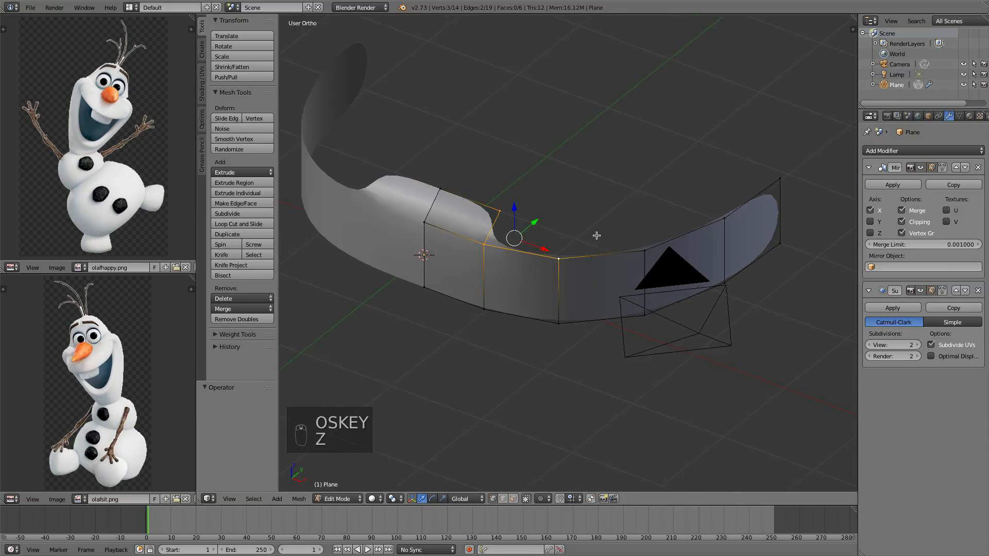
mouse_move(596, 237)
middle_down()
mouse_move(558, 230)
mouse_move(556, 245)
mouse_move(579, 245)
middle_up()
right_click(537, 245)
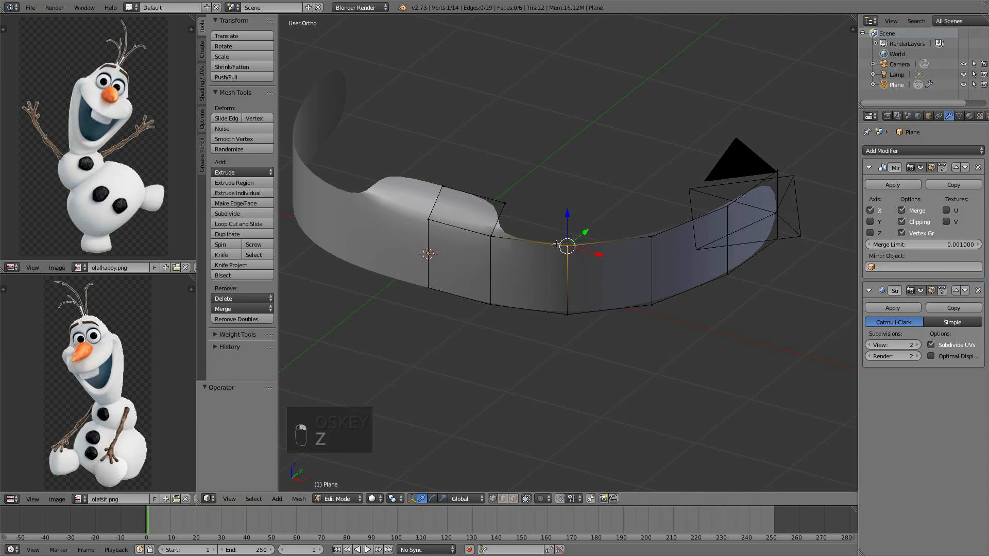
key(super+z)
key(super+z)
key(super+z)
key(super+z)
key(super+z)
key(super+z)
key(super+z)
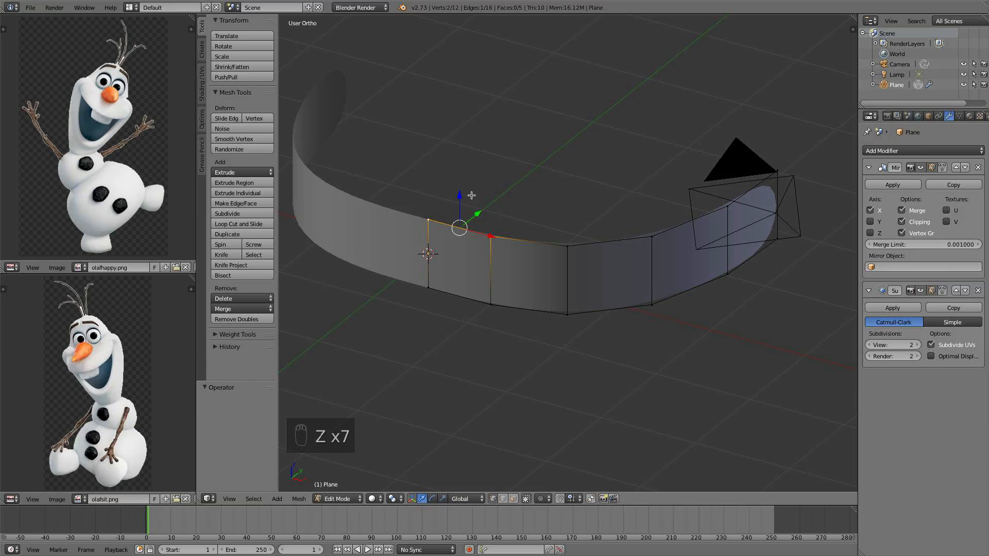
Select the top vertex at the band's front end and extrude it upward and slightly back in side view
shift+right_click(569, 243)
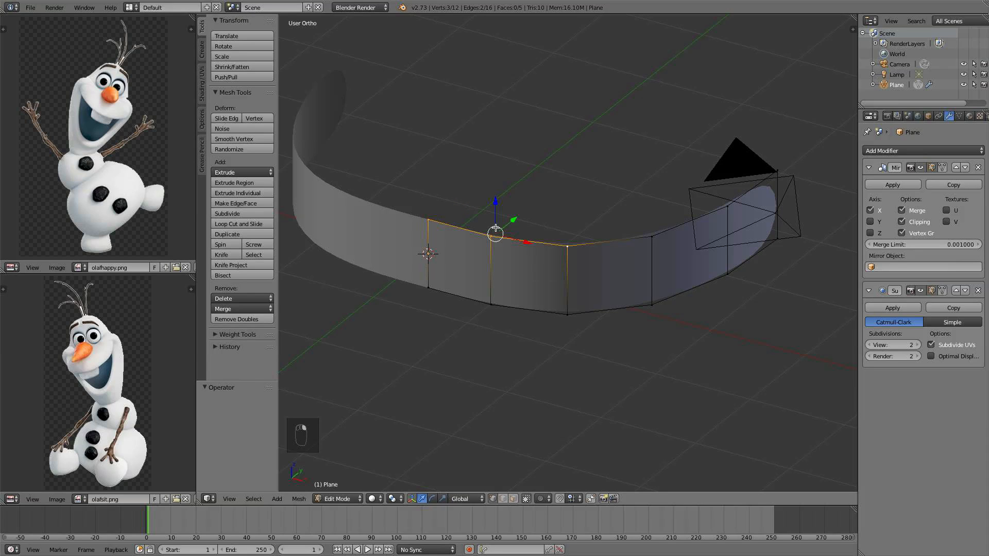
key(KP_3)
key(e)
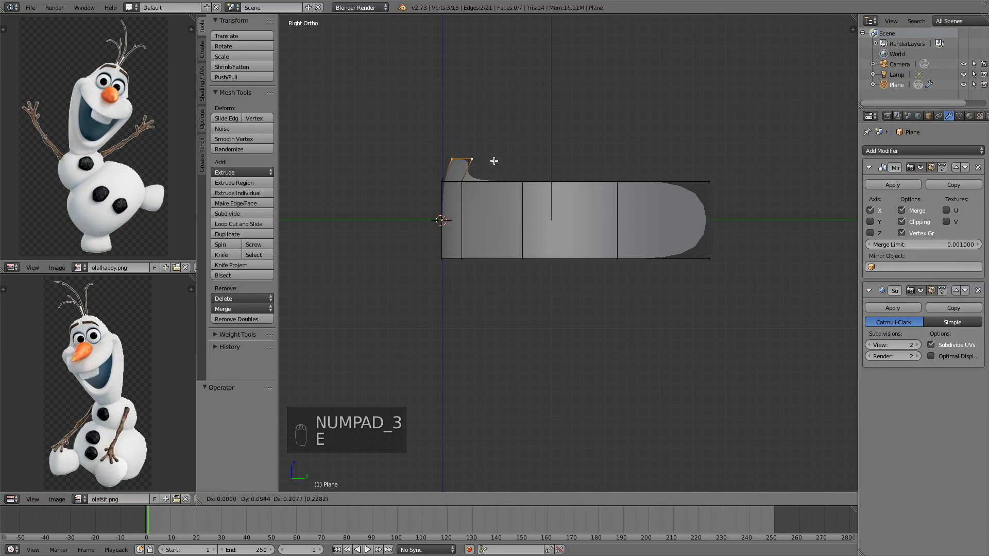
click(515, 153)
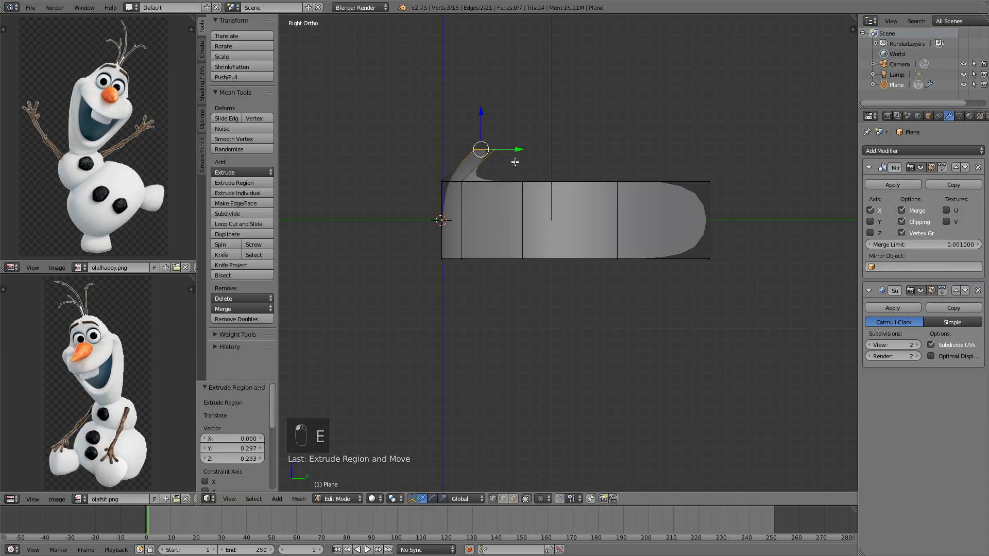
Extrude the new vertex again, continuing the edge backward along the top of the head
middle_drag(514, 156, 516, 201)
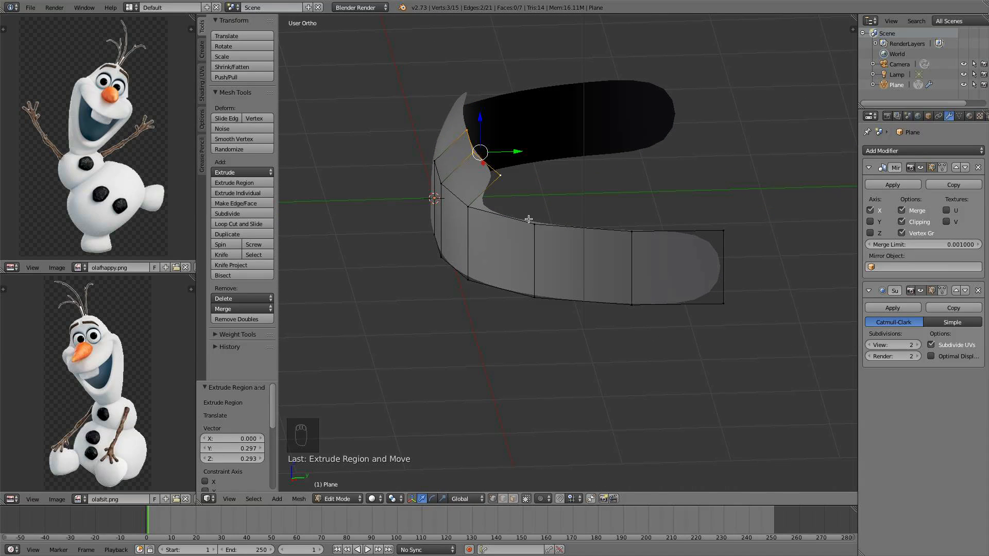
key(KP_1)
key(KP_3)
key(e)
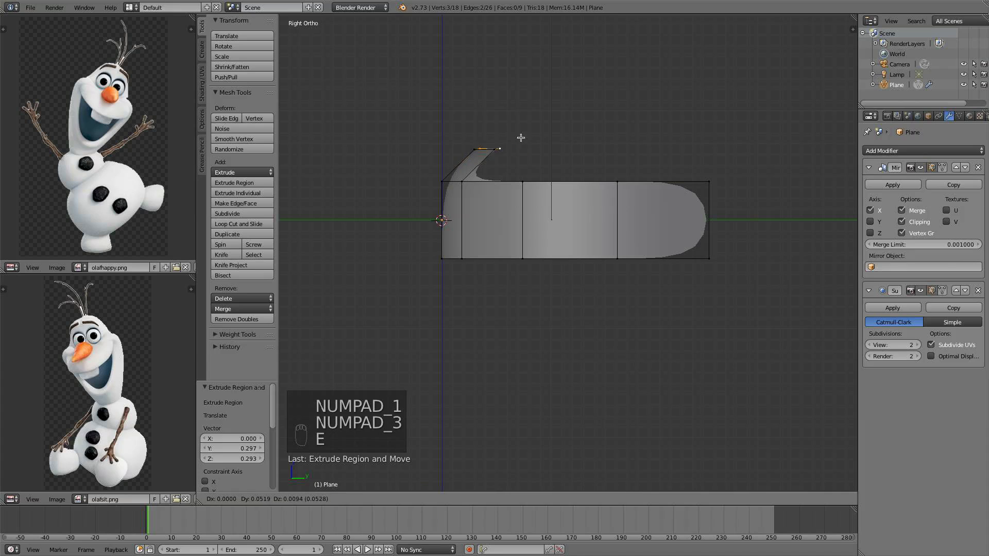
click(552, 138)
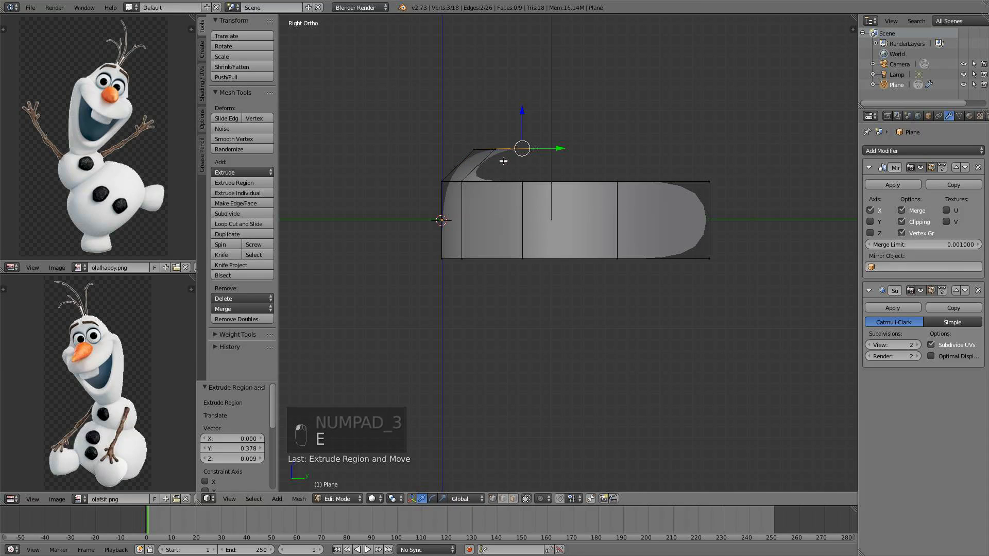
Scale the selected vertices to 0 along the Y axis
middle_drag(530, 158, 496, 165)
key(KP_3)
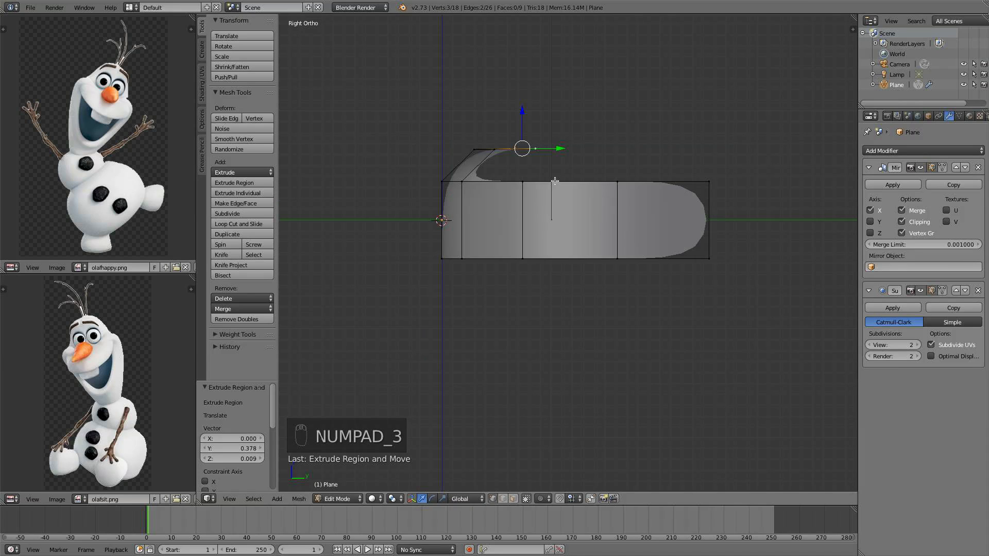
middle_drag(555, 181, 525, 136)
key(s)
key(y)
key(0)
key(Return)
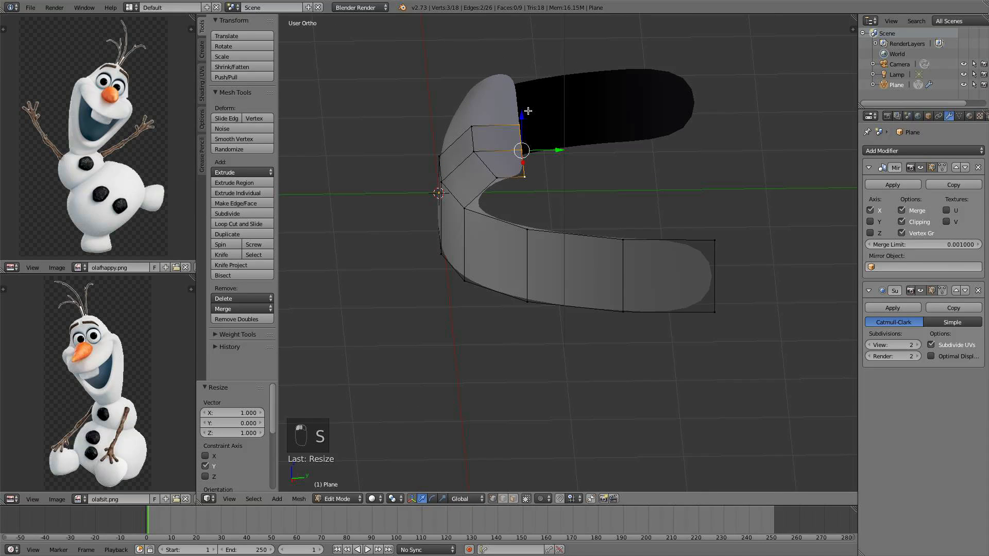
Extrude two more vertices backward and upward from the end of the top edge chain
key(KP_3)
key(e)
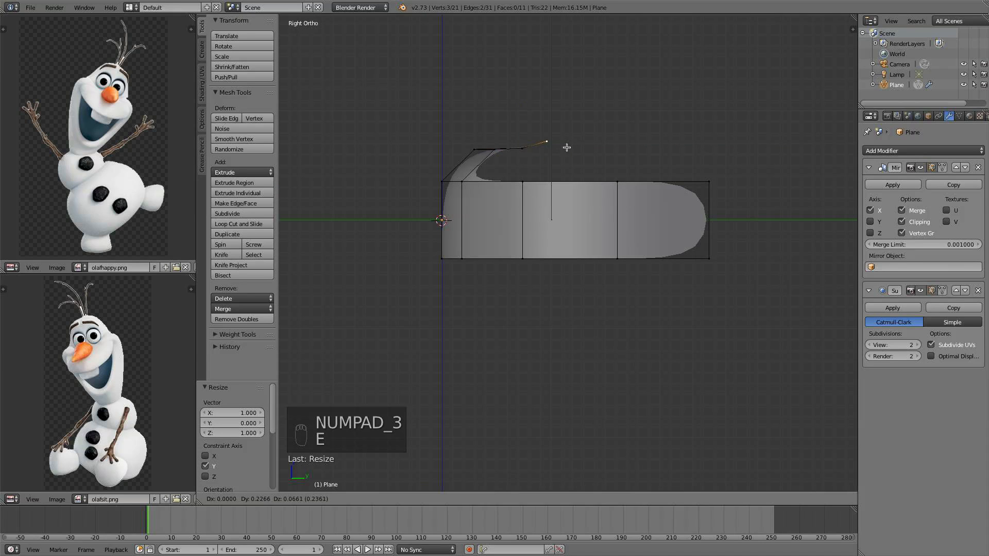
click(622, 152)
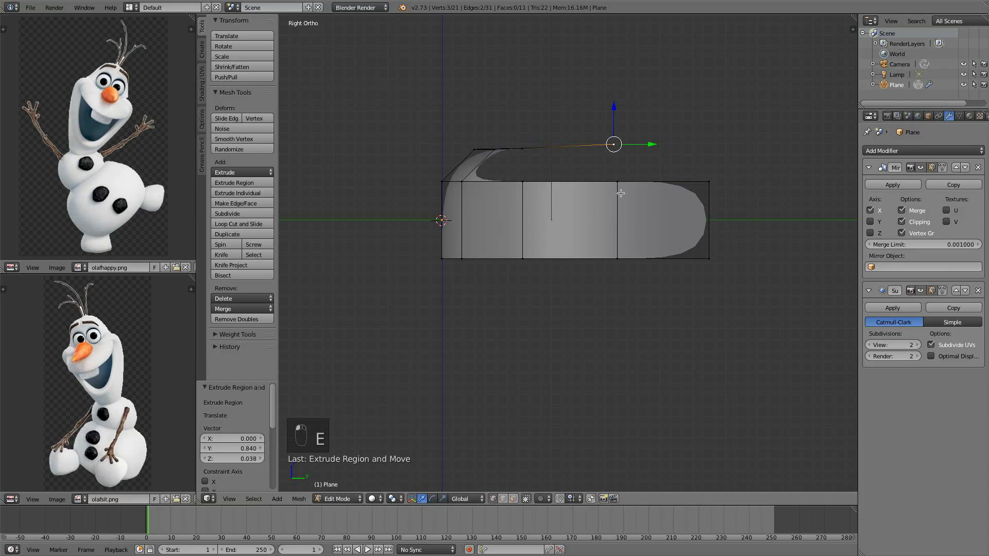
key(e)
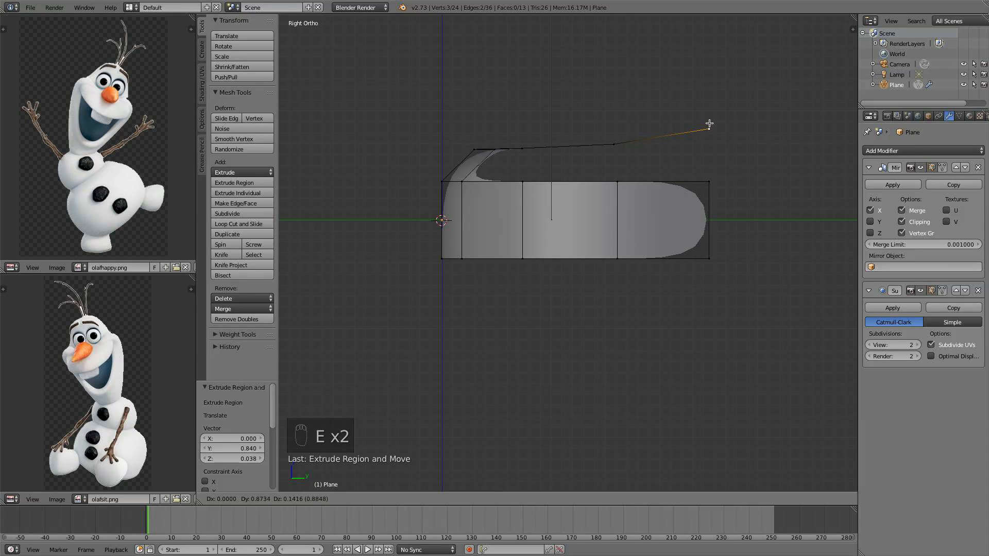
click(708, 124)
middle_drag(655, 223, 515, 155)
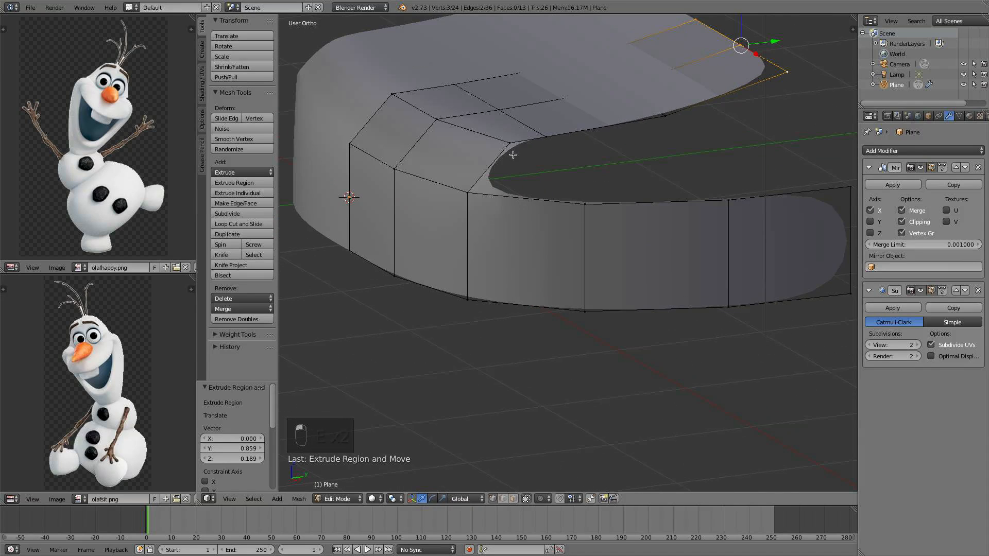
Select the new top vertices and the neighbouring band vertices and fill a face between them
right_click(526, 142)
shift+right_click(536, 139)
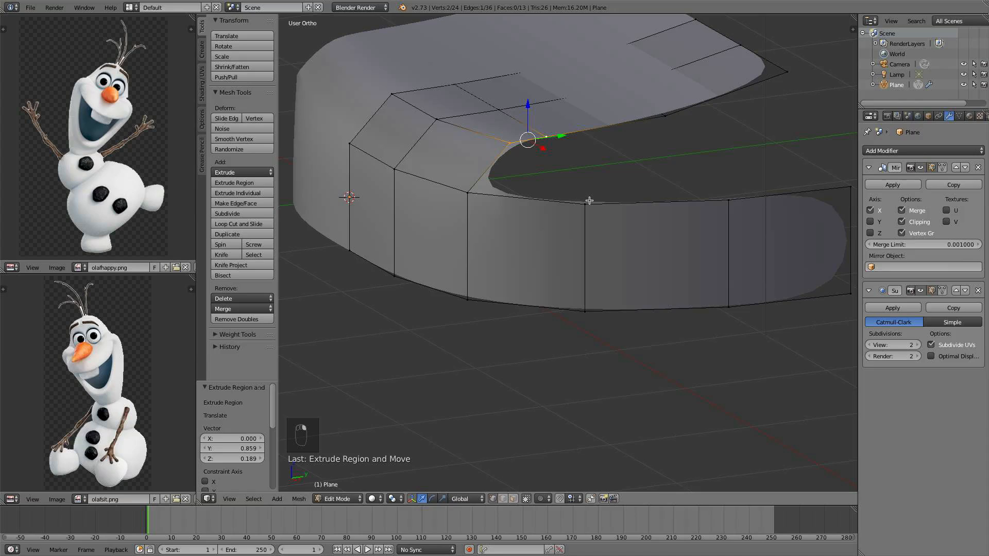
shift+right_click(579, 202)
shift+right_click(471, 178)
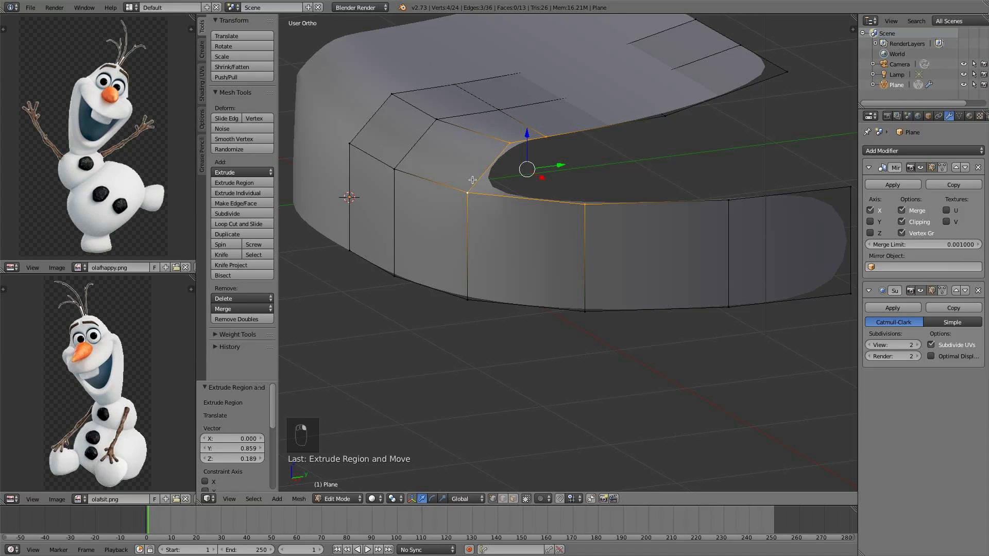
key(f)
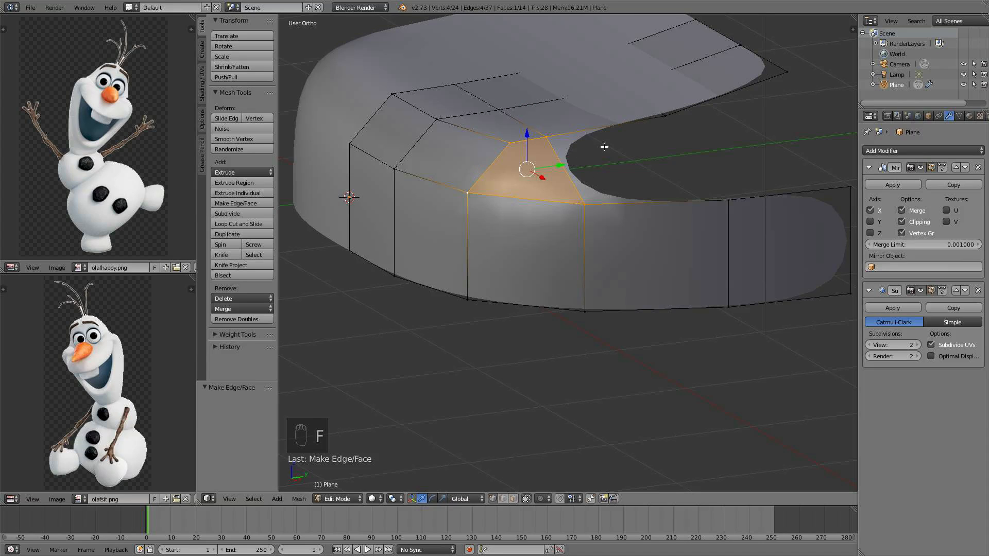
Select the next four vertices along the top edge and band and fill another face
right_click(550, 139)
shift+right_click(670, 114)
shift+right_click(598, 209)
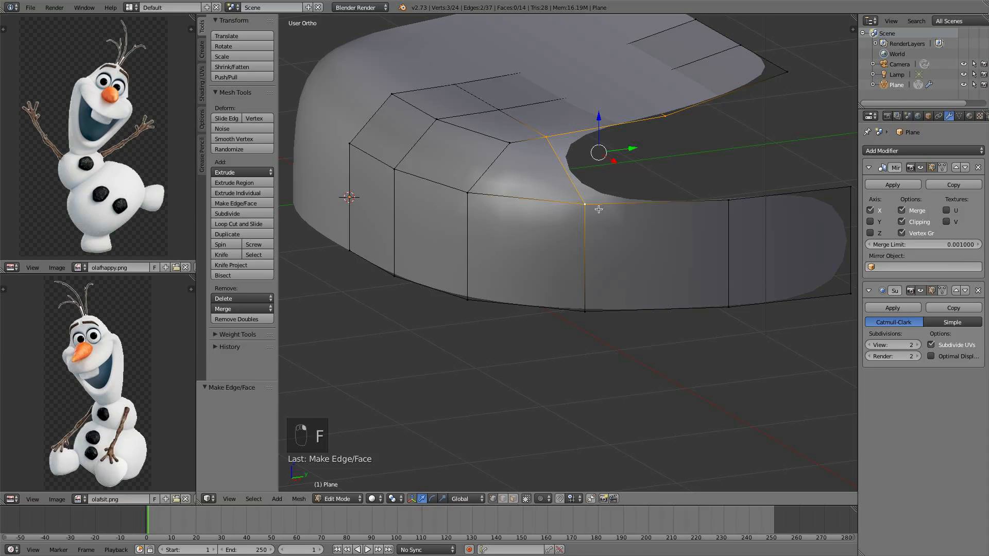
shift+right_click(719, 193)
key(f)
Select the last four vertices at the back of the band and fill the closing face
shift+middle_drag(678, 203, 630, 273)
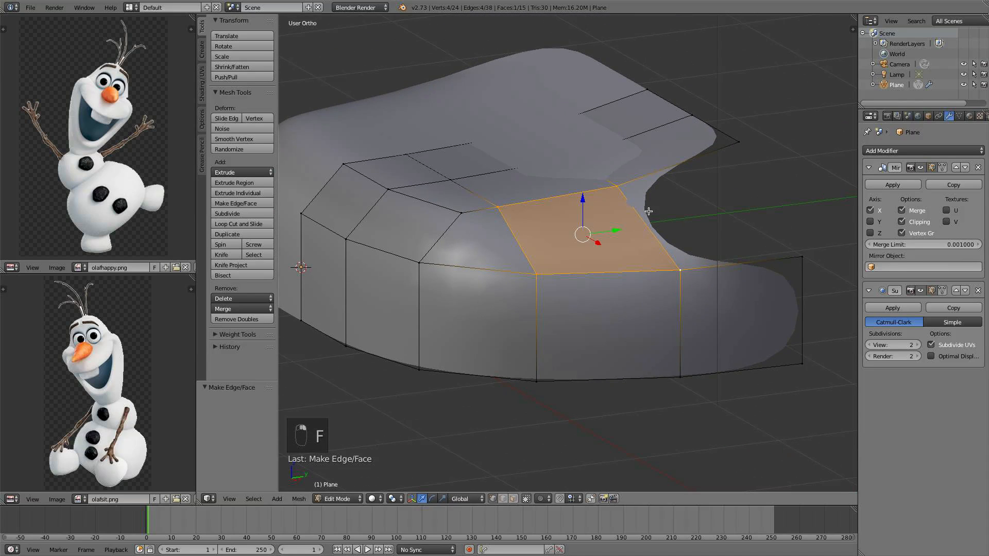
right_click(616, 192)
shift+right_click(737, 139)
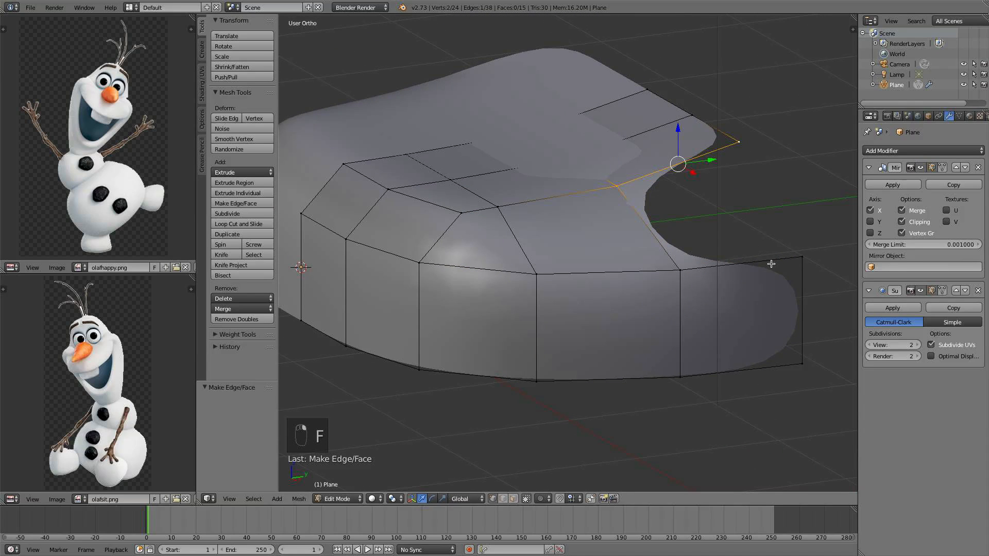
shift+right_click(799, 258)
shift+right_click(677, 270)
key(f)
Select a vertex on the new top faces and enable proportional editing
scroll(673, 253, down, 3)
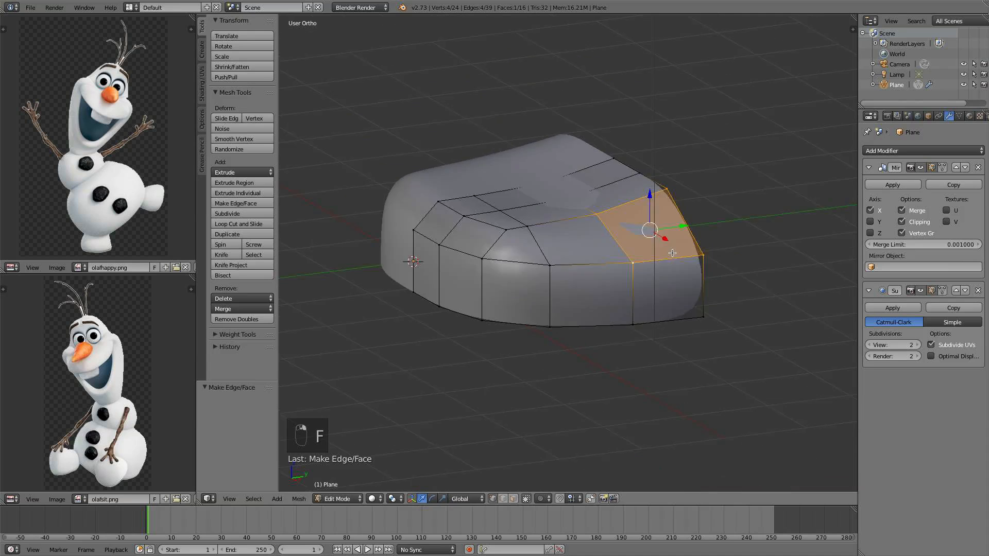
middle_drag(672, 253, 647, 246)
key(KP_7)
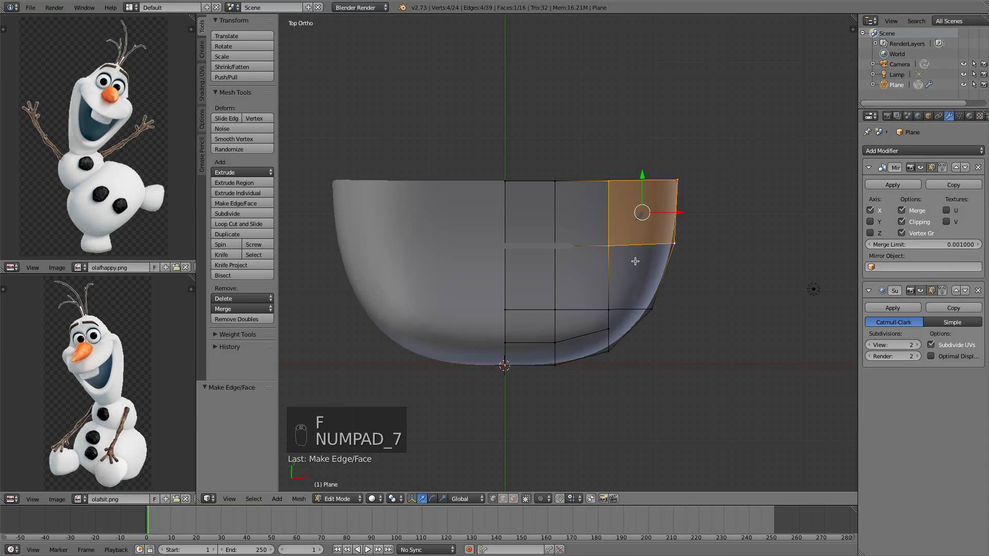
key(KP_1)
right_click(609, 214)
middle_drag(609, 214, 565, 409)
click(544, 499)
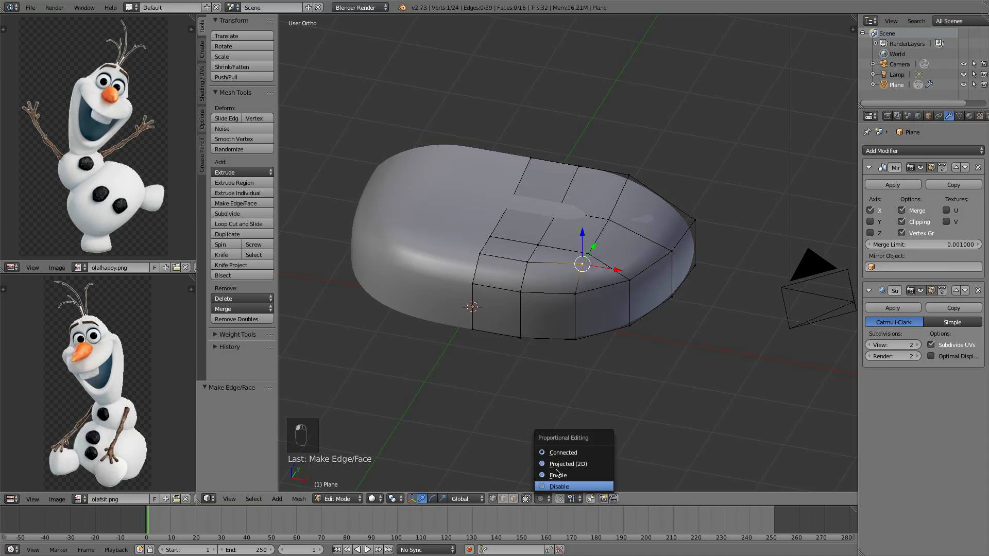
click(559, 474)
Move the selected vertex inward along X by about -0.435 with proportional editing
key(KP_1)
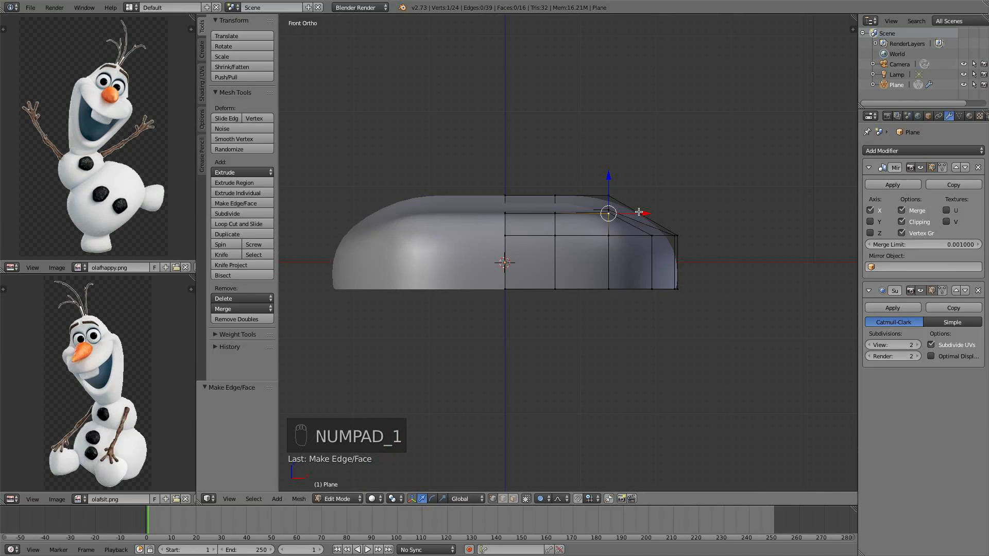
key(g)
key(z)
drag(611, 218, 611, 218)
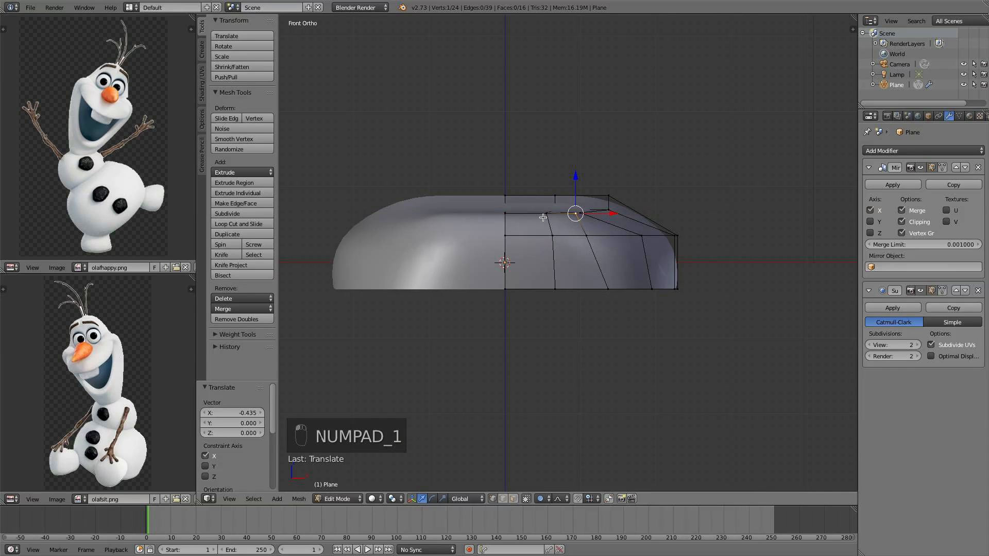
Select a central top vertex and move it down along Z by about -0.292
right_click(544, 217)
shift+right_click(499, 221)
drag(525, 181, 525, 203)
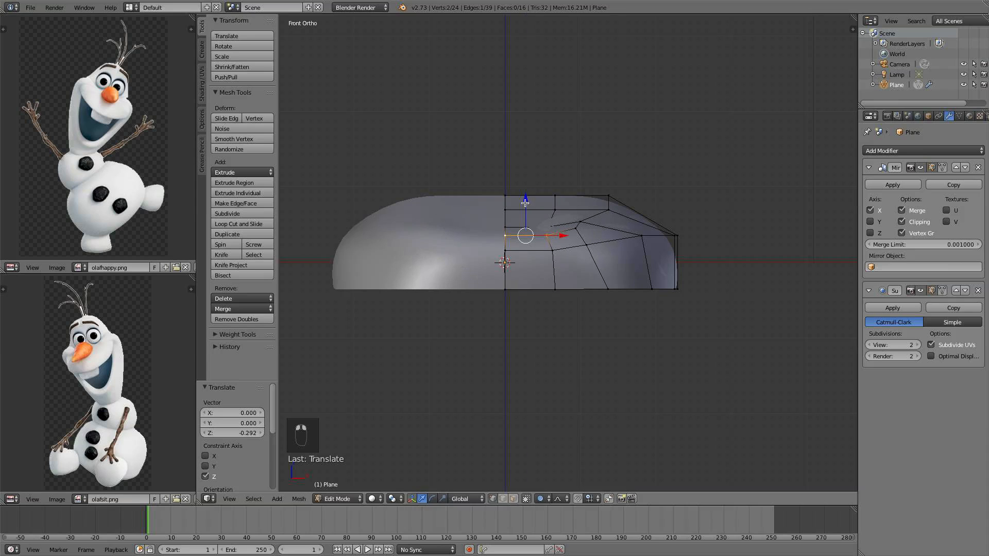
Select two vertices near the front of the top view and edge-slide them with a factor of about 0.236
middle_drag(611, 231, 647, 319)
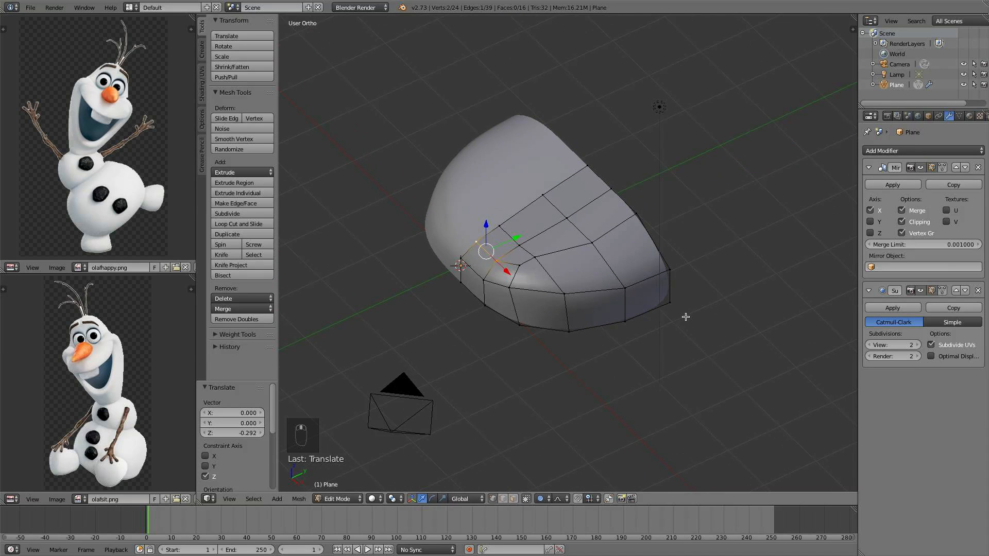
key(KP_7)
key(super)
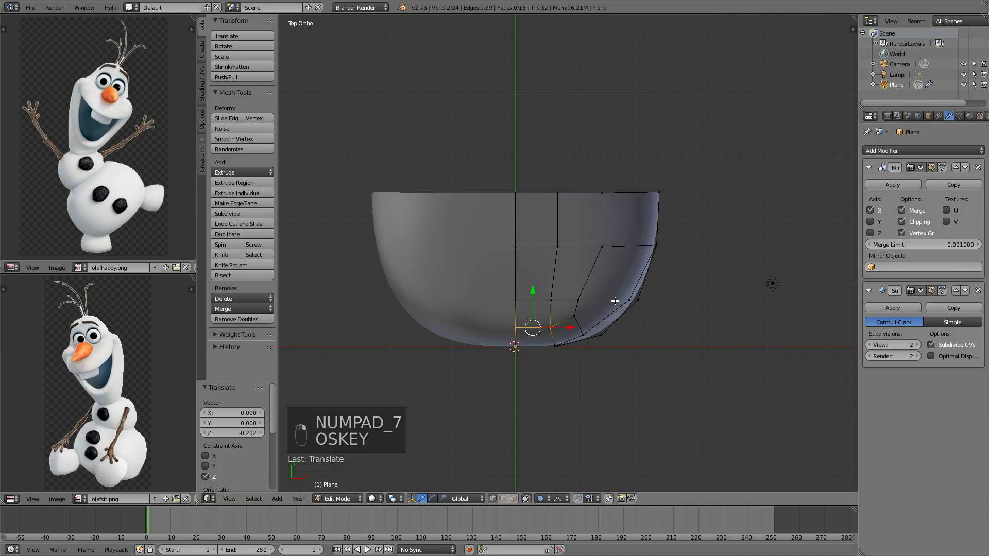
alt+right_click(616, 300)
drag(582, 264, 583, 252)
alt+right_click(584, 322)
key(g)
key(g)
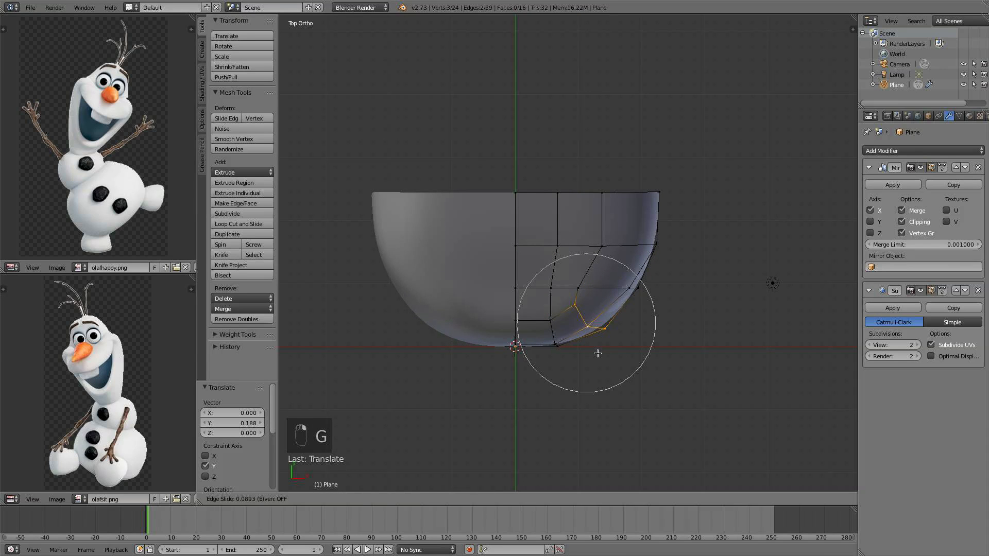
click(605, 350)
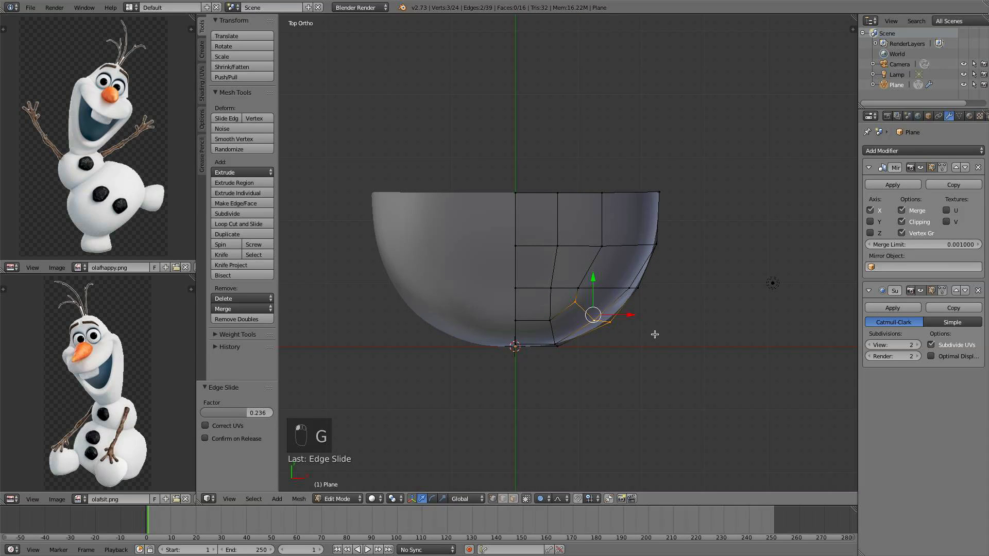
Inspect the head shape in object mode from the side and other angles, then return to edit mode
key(a)
key(Tab)
middle_drag(647, 325, 543, 239)
key(KP_3)
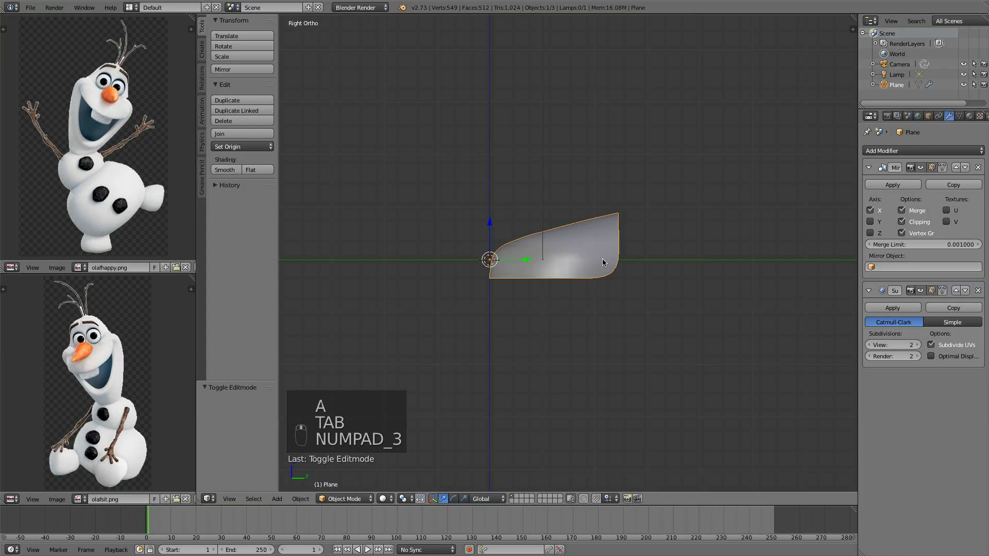
shift+middle_drag(604, 262, 578, 233)
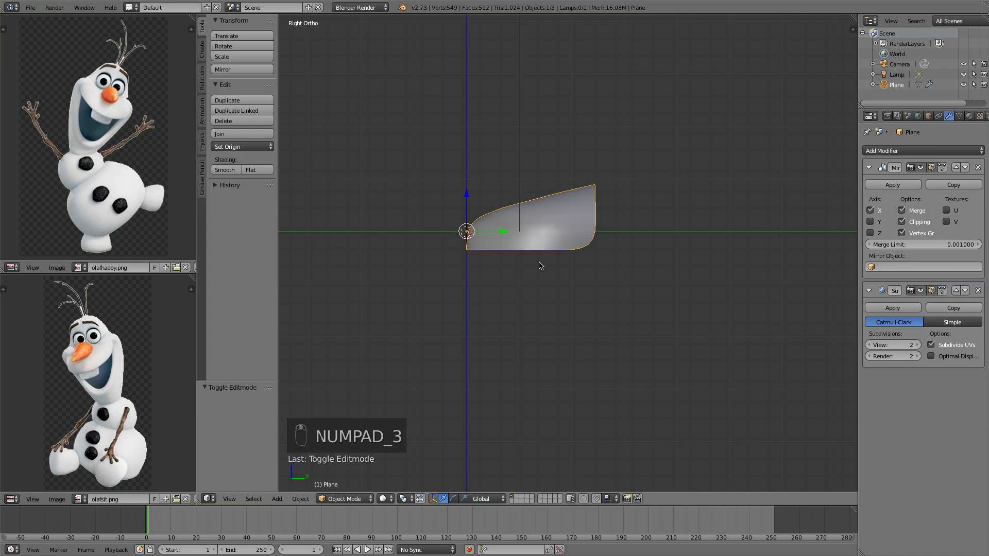
shift+middle_drag(634, 149, 600, 223)
scroll(596, 227, up, 2)
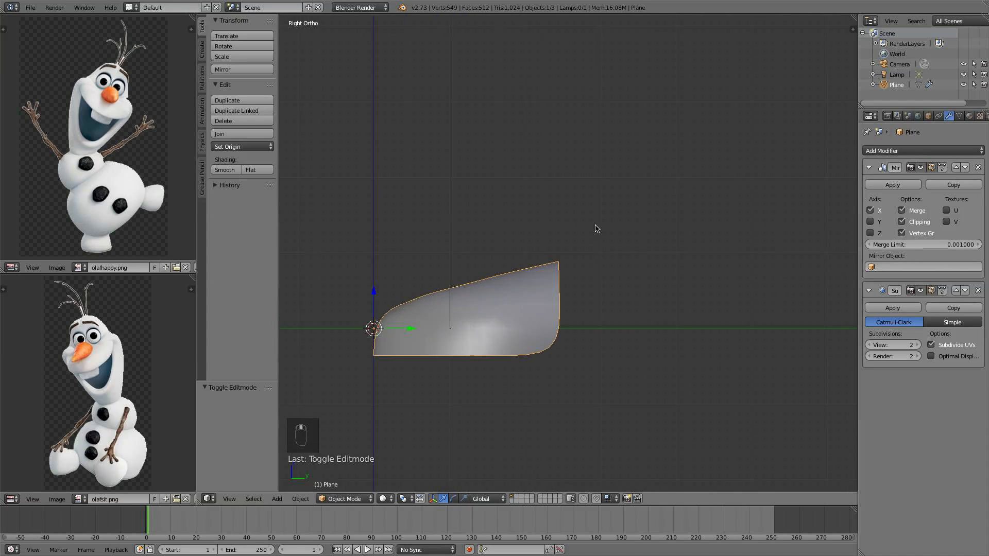
shift+middle_drag(574, 309, 573, 258)
key(Tab)
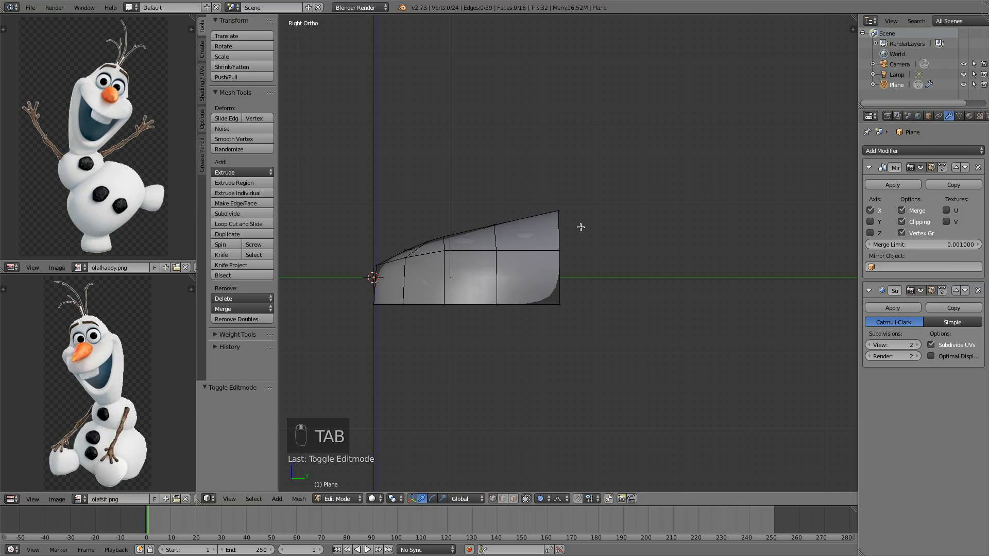
Box-select the top back vertices and move them down along Z by about -0.279 with proportional editing
key(b)
key(b)
click(558, 211)
middle_drag(558, 212, 595, 232)
key(b)
drag(588, 232, 513, 169)
key(KP_3)
key(g)
key(z)
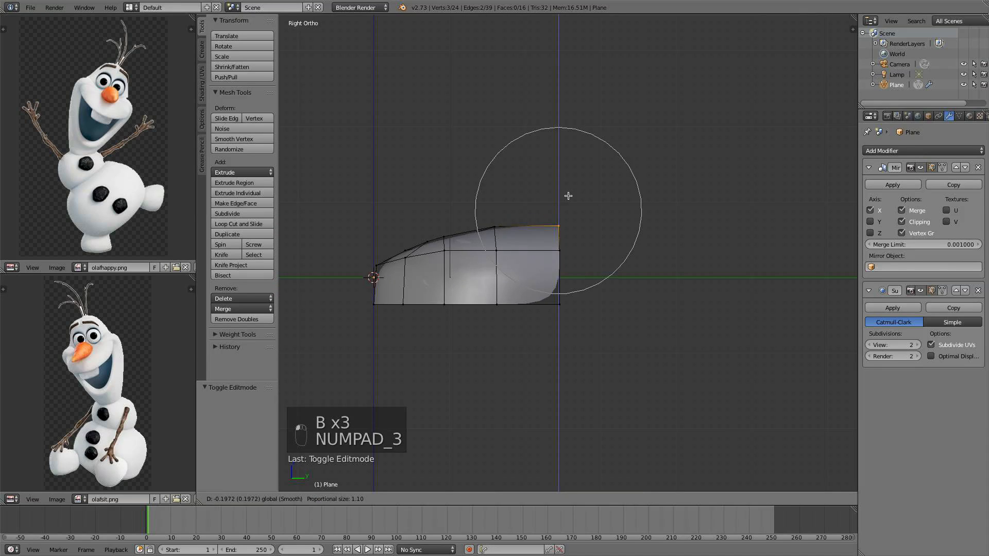
scroll(570, 196, down, 4)
click(575, 214)
Extrude the selected back vertex upward and backward to start the head's rear point
key(e)
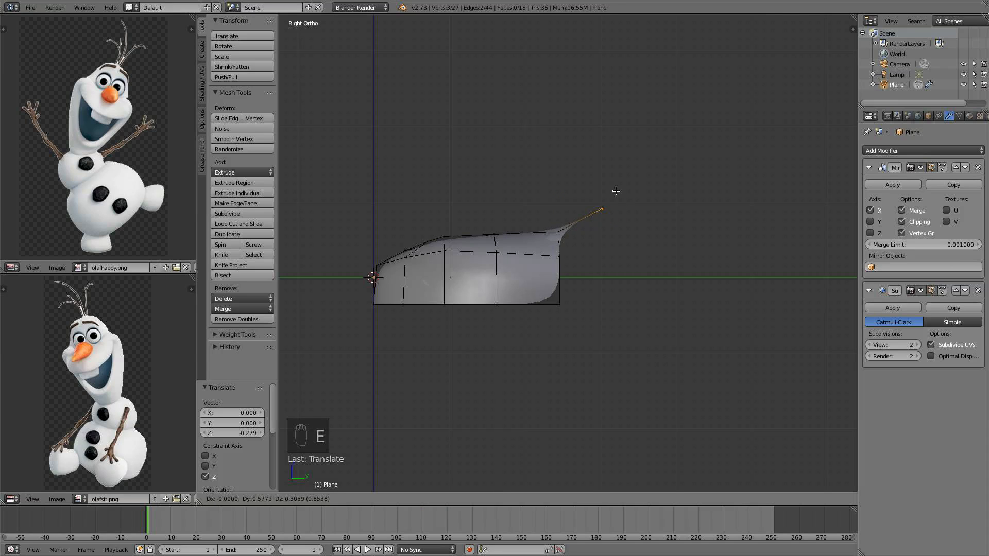
click(618, 196)
shift+middle_drag(560, 221, 543, 252)
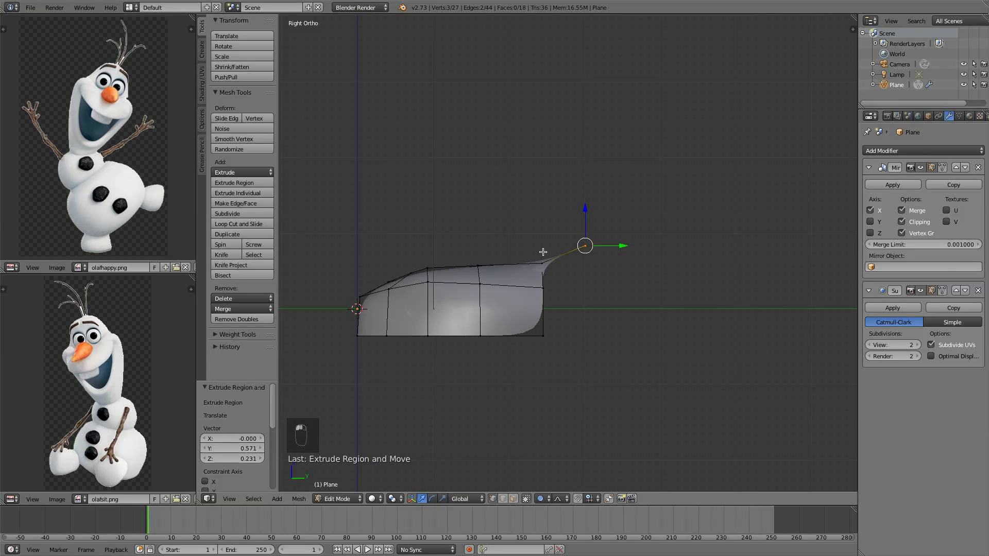
Reposition the new rear vertex and extrude three more vertices upward to continue the back outline of the head
key(g)
click(592, 244)
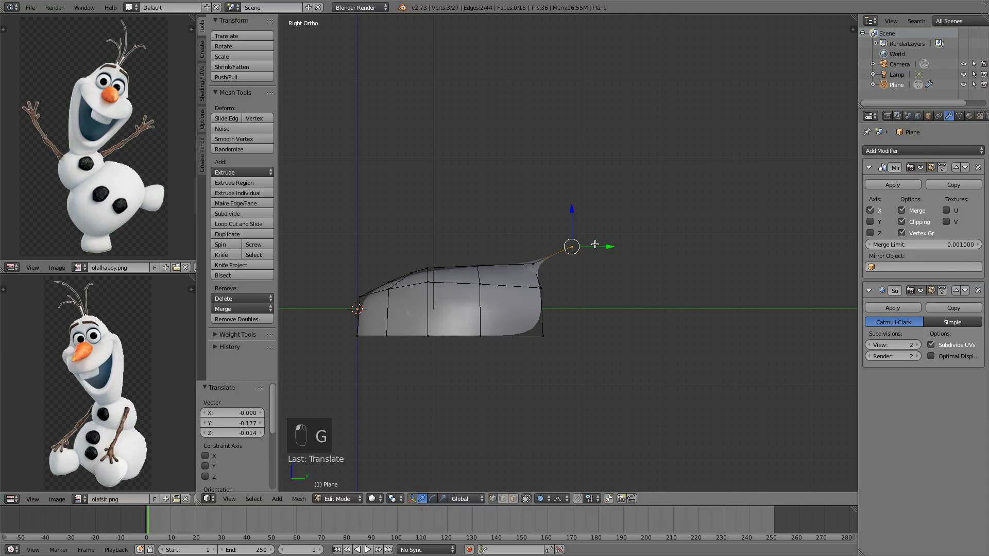
key(e)
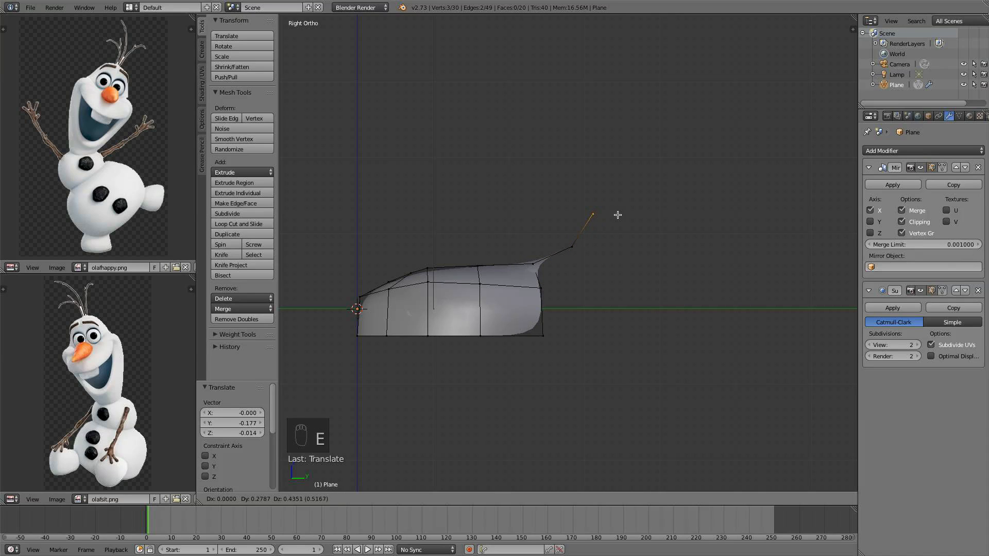
click(624, 212)
key(e)
click(637, 143)
key(e)
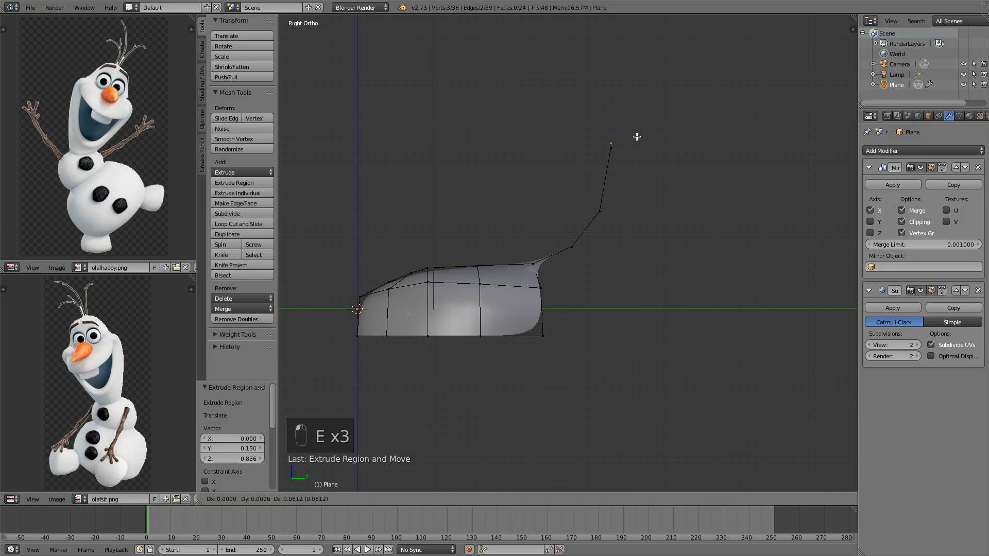
click(643, 94)
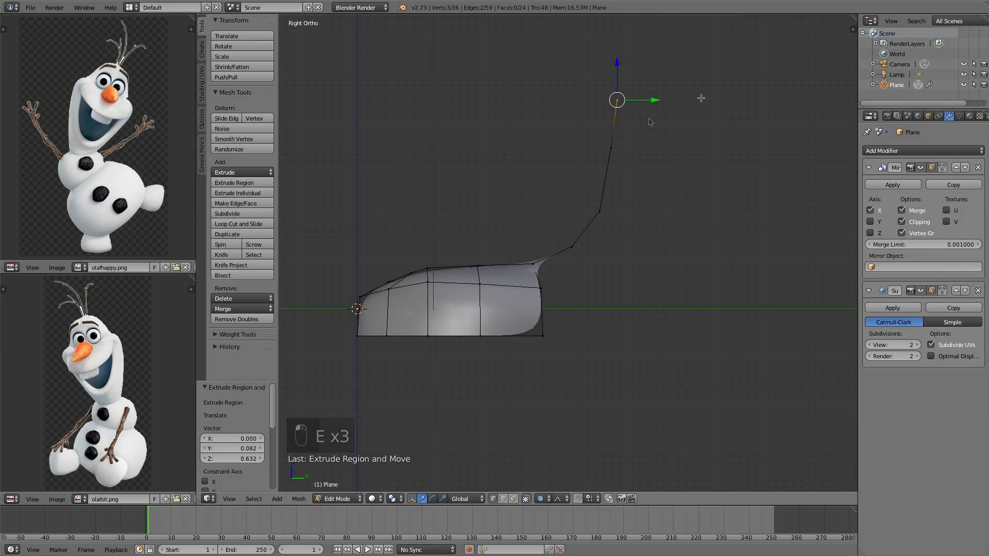
Move the top rear vertex back twice with proportional editing to curve the back outline
key(g)
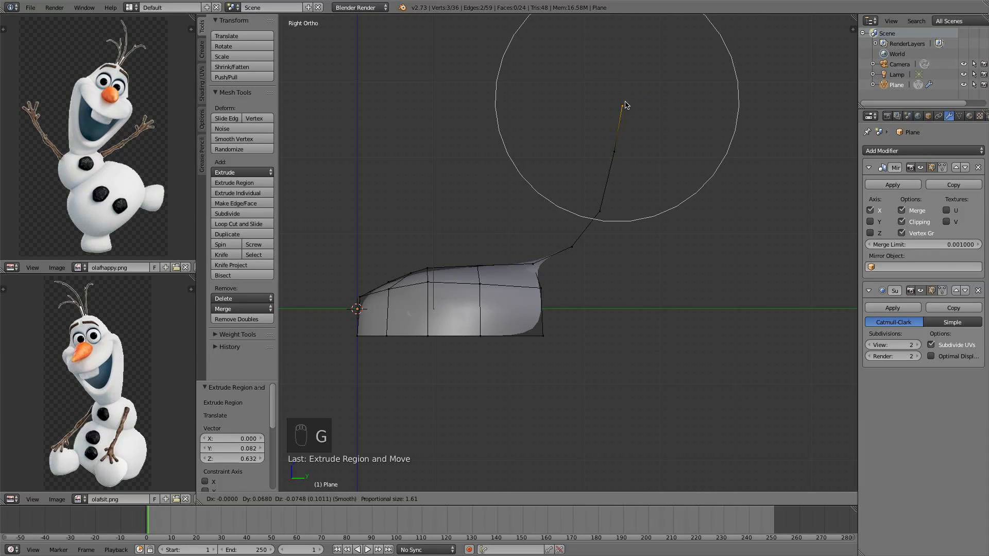
scroll(631, 106, up, 10)
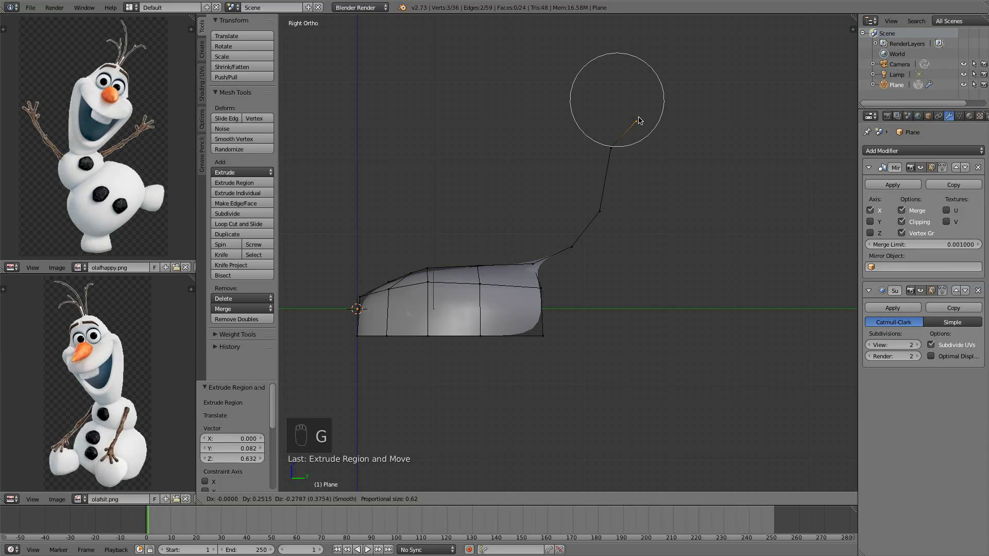
click(639, 118)
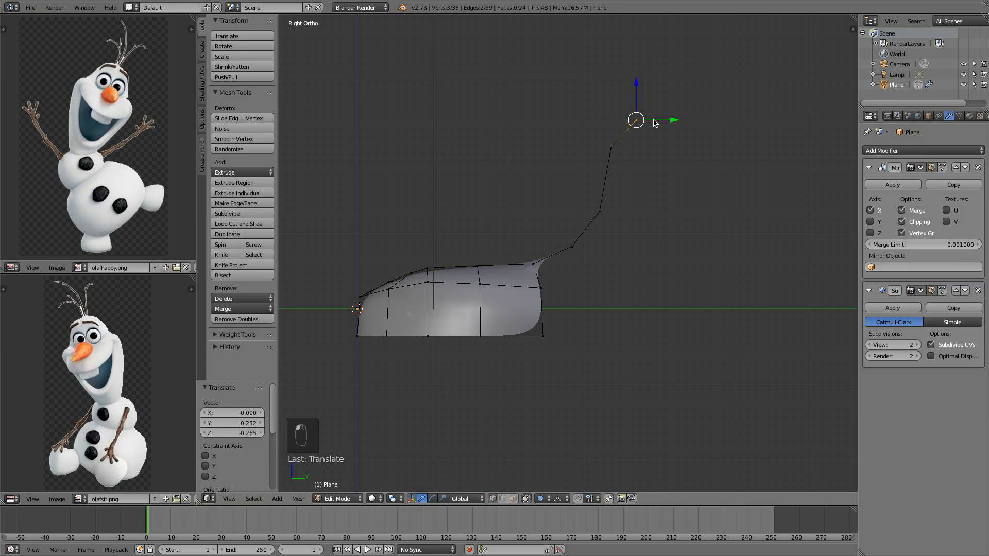
key(g)
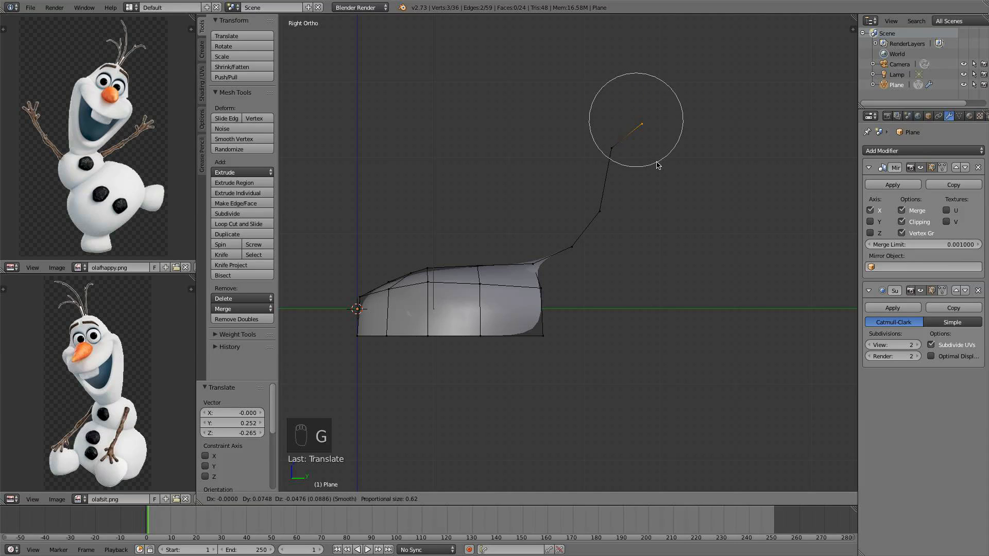
scroll(670, 165, down, 3)
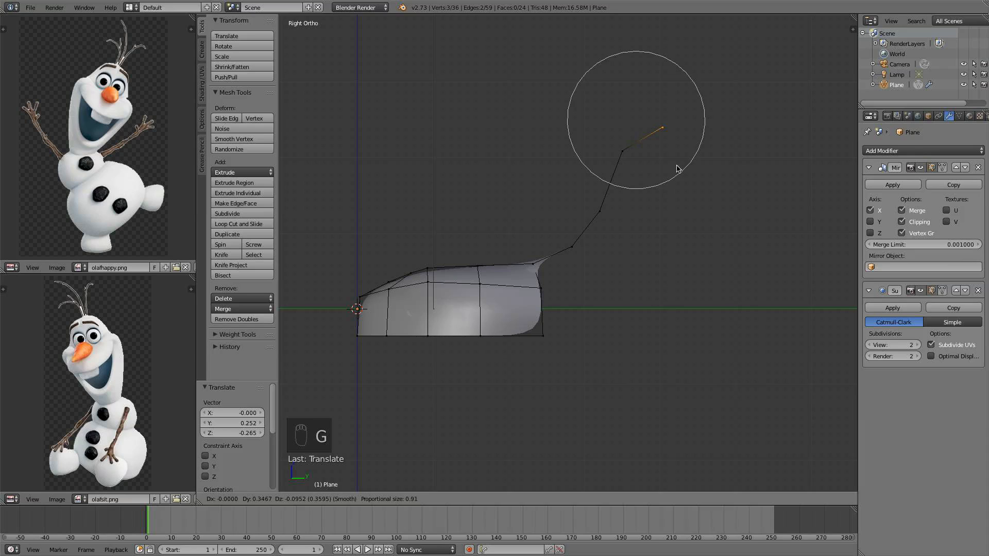
click(676, 165)
Extrude two more vertices backward from the top of the rear outline, adjusting the first one's position
key(e)
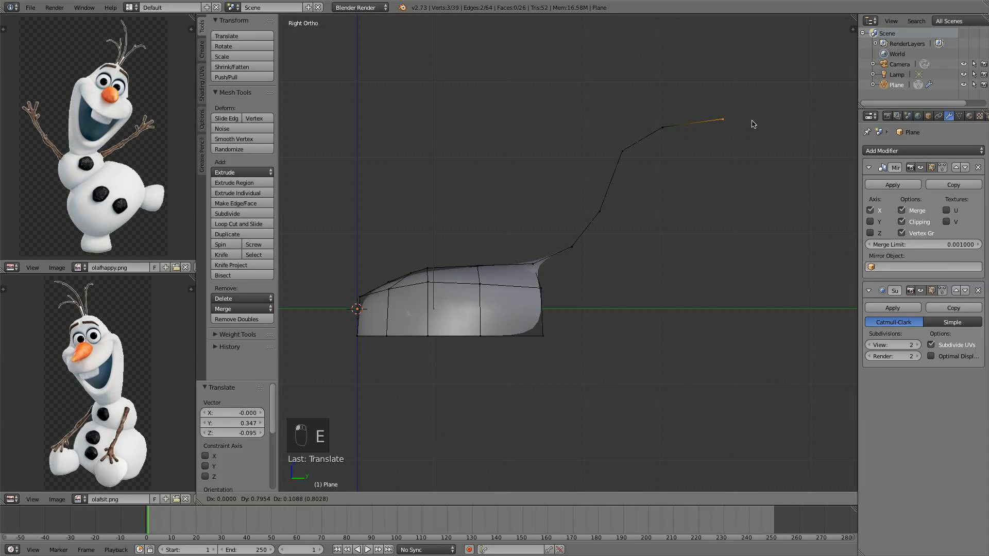
click(765, 124)
shift+middle_drag(740, 184, 658, 151)
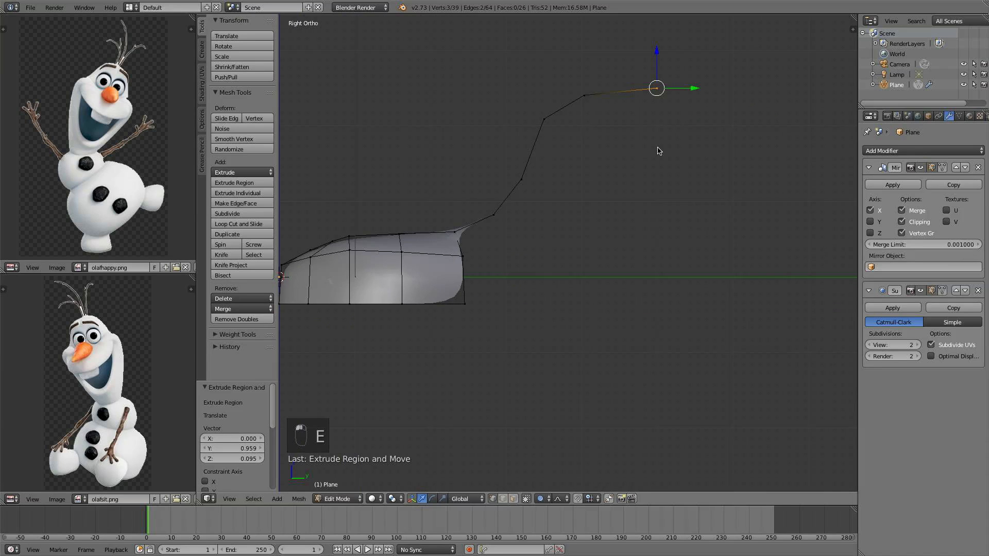
key(g)
click(662, 109)
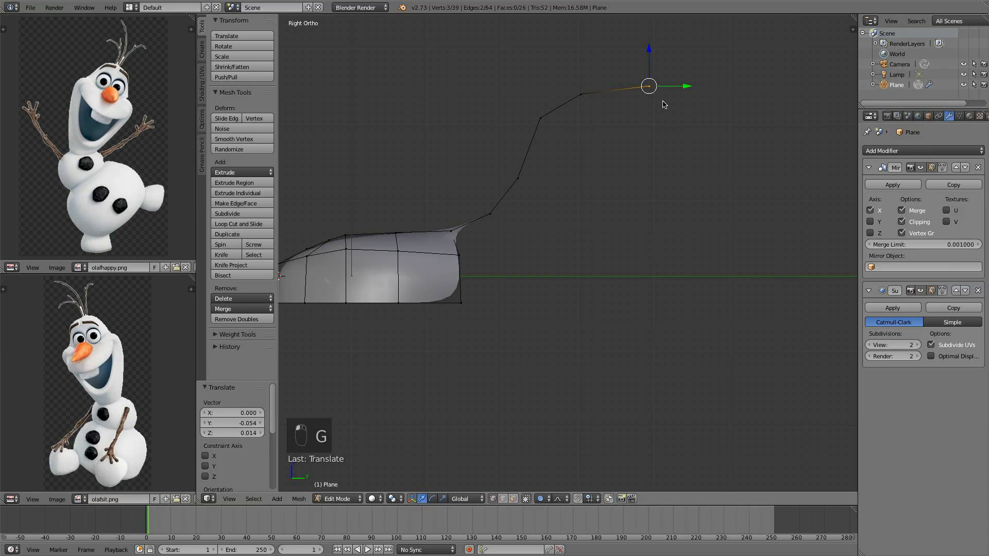
key(e)
click(729, 128)
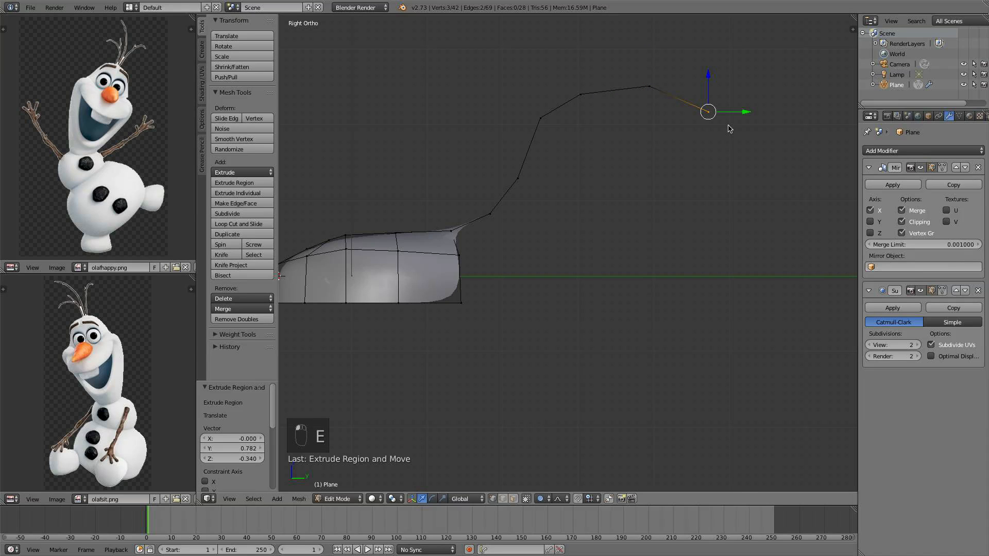
Circle-select the vertices along the side edge in top view and move them with proportional editing to reshape the side
middle_drag(669, 130, 563, 296)
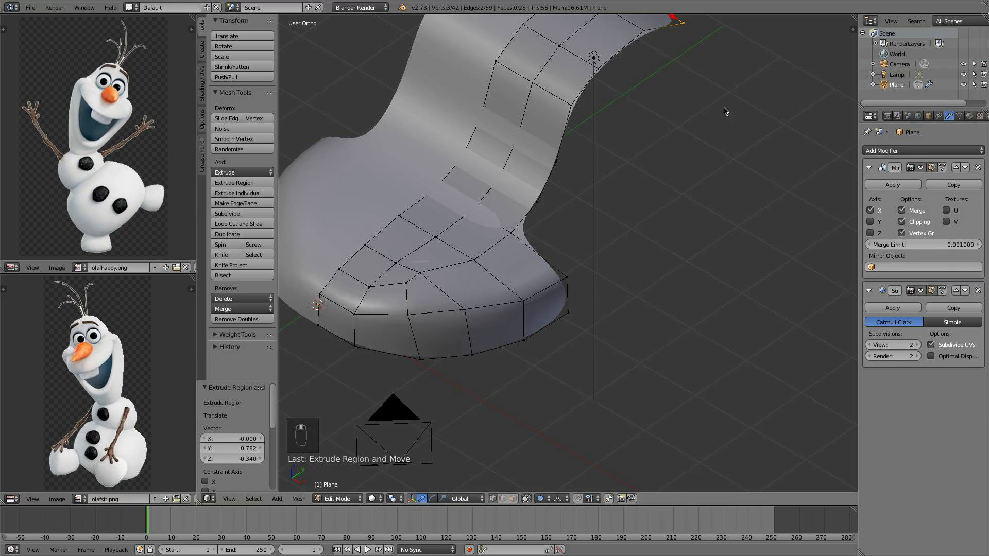
middle_drag(555, 256, 645, 150)
key(KP_7)
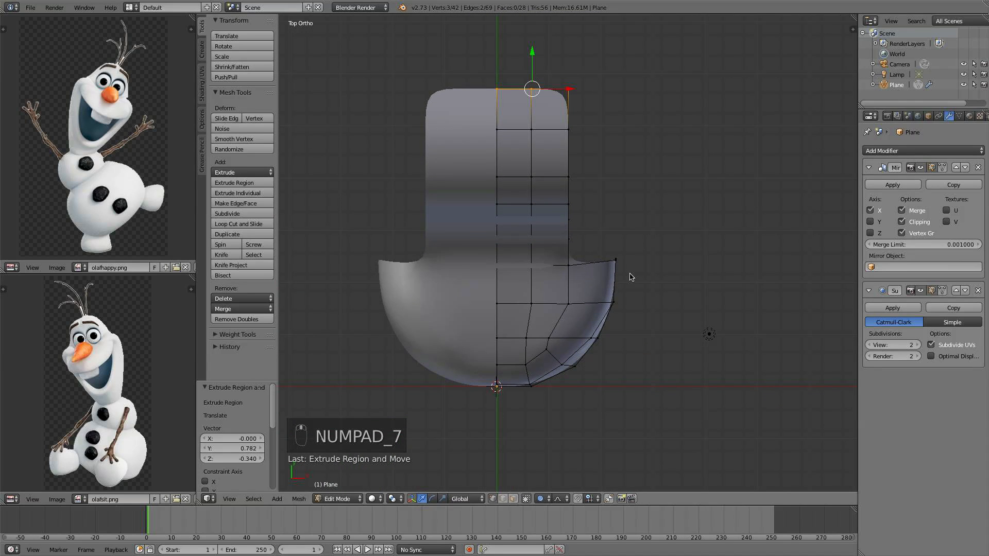
key(a)
key(a)
key(a)
key(a)
key(a)
key(c)
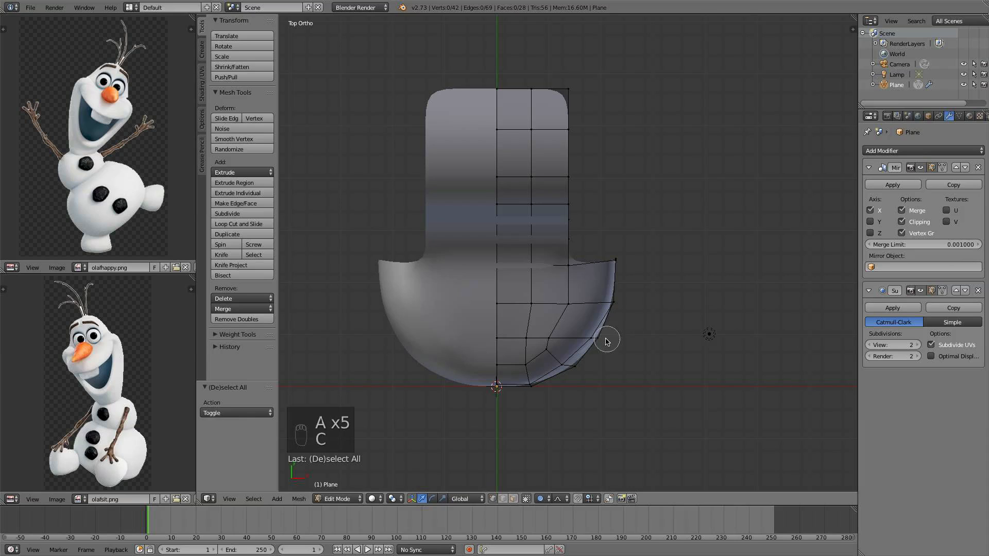
scroll(611, 344, down, 3)
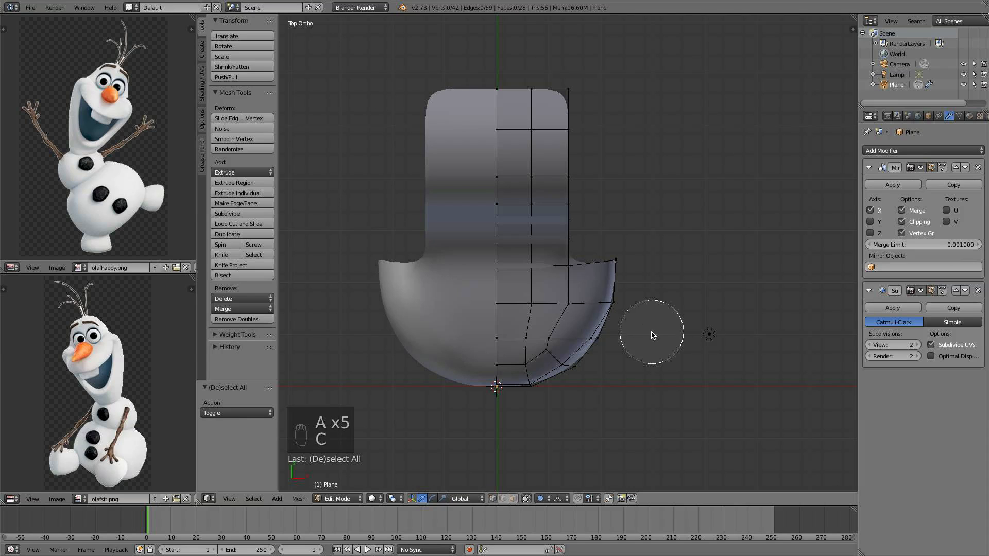
drag(618, 258, 607, 347)
right_click(613, 346)
key(g)
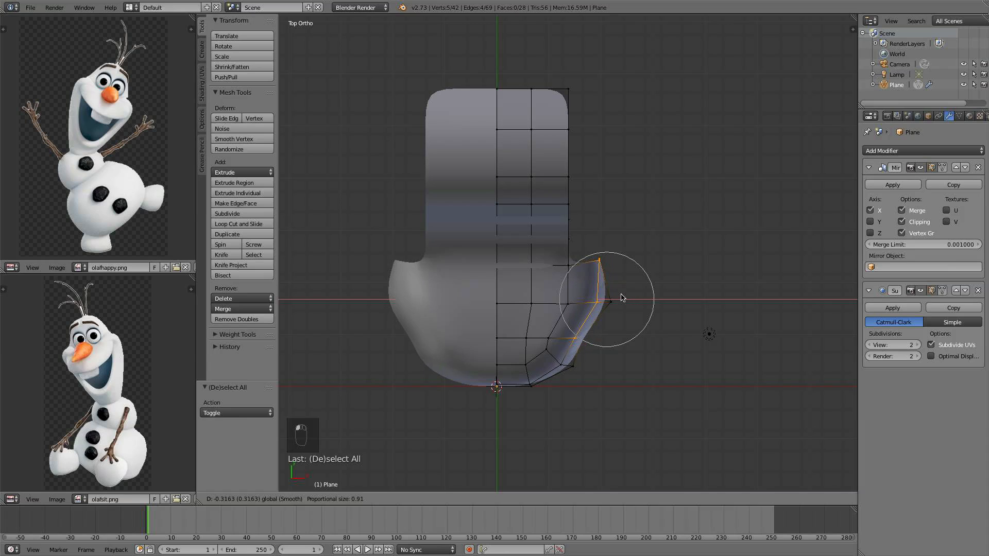
scroll(623, 298, down, 2)
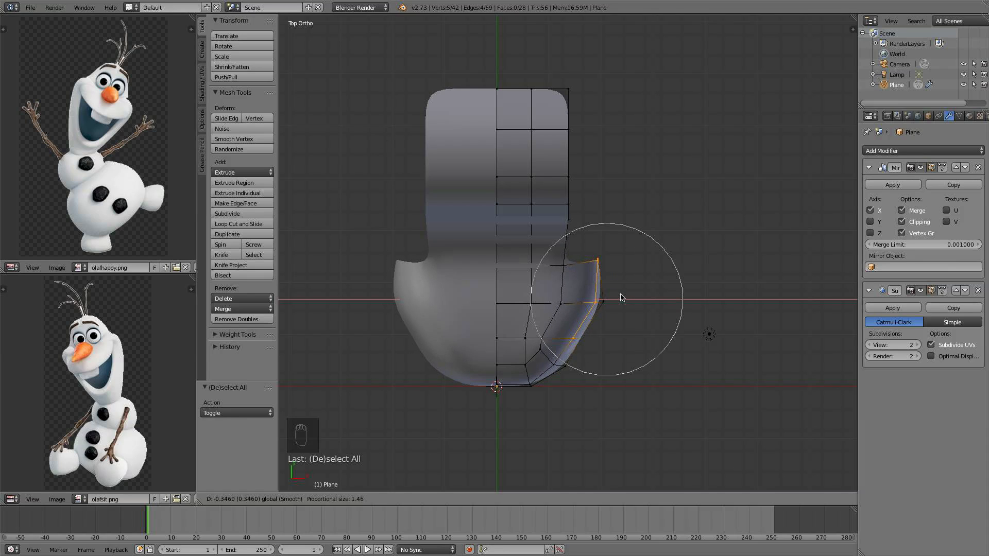
click(622, 298)
Select individual side vertices and move them along X to smooth the side outline in top view
right_click(540, 341)
scroll(582, 338, up, 5)
drag(574, 339, 591, 336)
shift+middle_drag(540, 350, 523, 329)
right_click(525, 324)
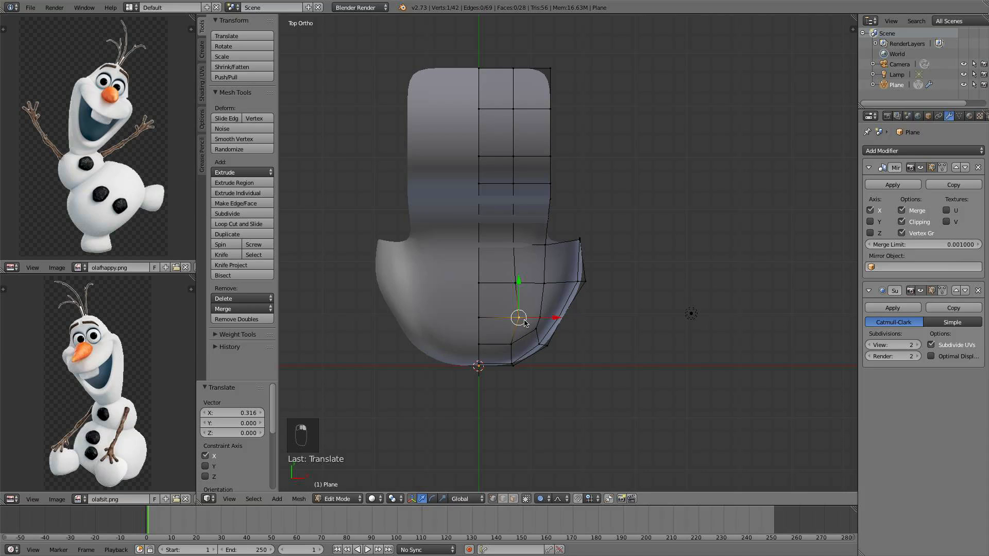
scroll(558, 313, up, 1)
drag(545, 331, 540, 331)
scroll(585, 287, up, 2)
shift+middle_drag(597, 268, 560, 286)
scroll(560, 269, down, 3)
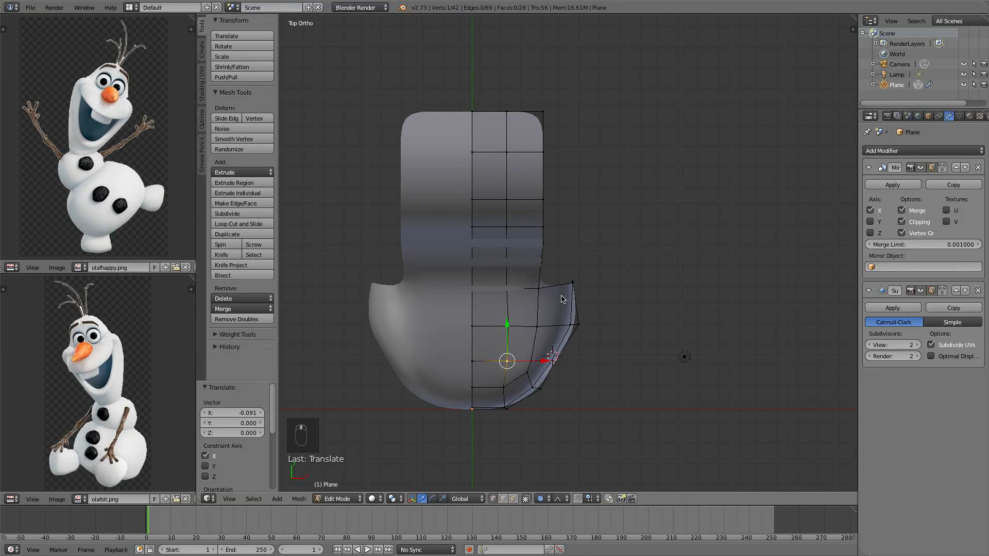
Select the upper corner vertex of the side edge and extrude it outward by about 0.47 in X and 0.33 in Y
scroll(560, 287, up, 2)
middle_drag(645, 208, 543, 167)
right_click(544, 228)
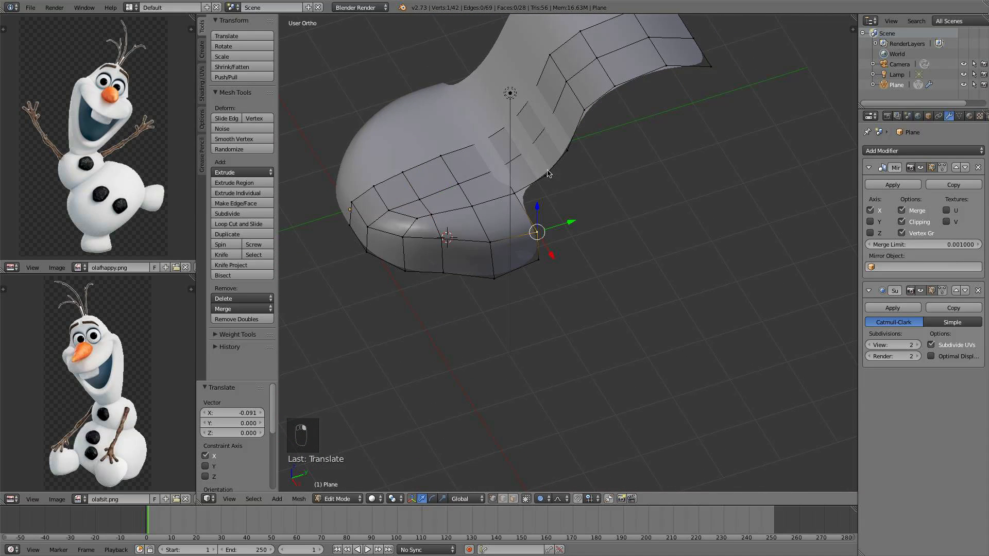
shift+right_click(546, 261)
key(KP_7)
scroll(600, 265, up, 2)
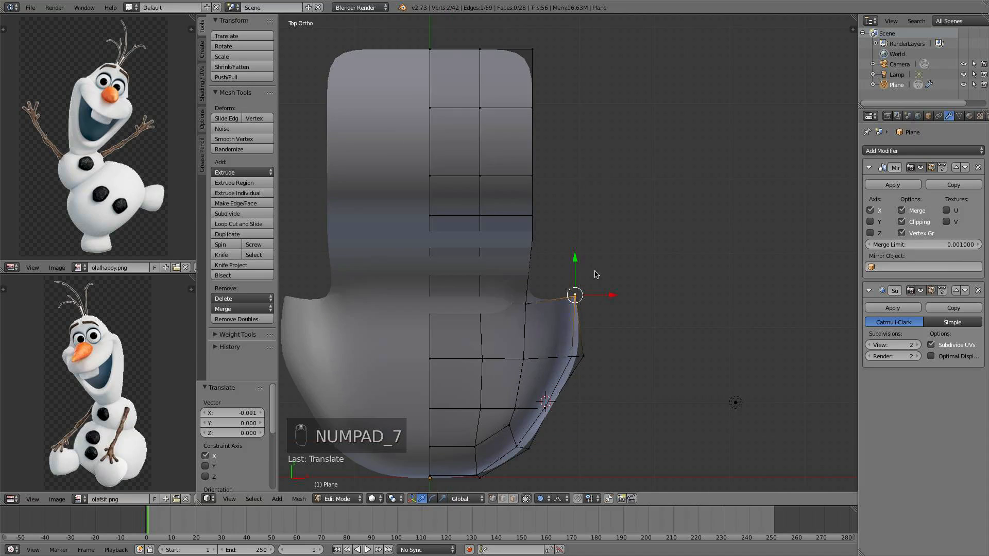
shift+middle_drag(595, 274, 567, 188)
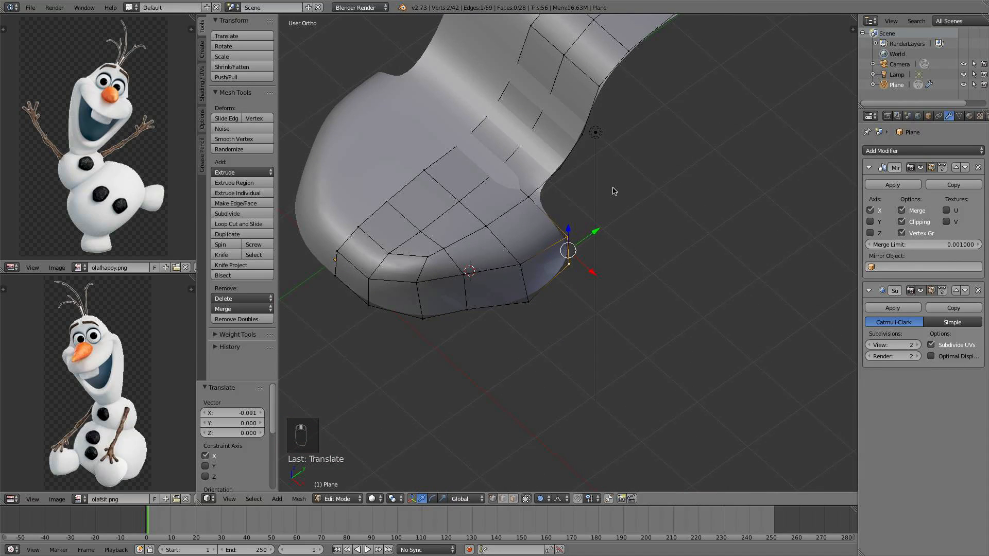
key(KP_7)
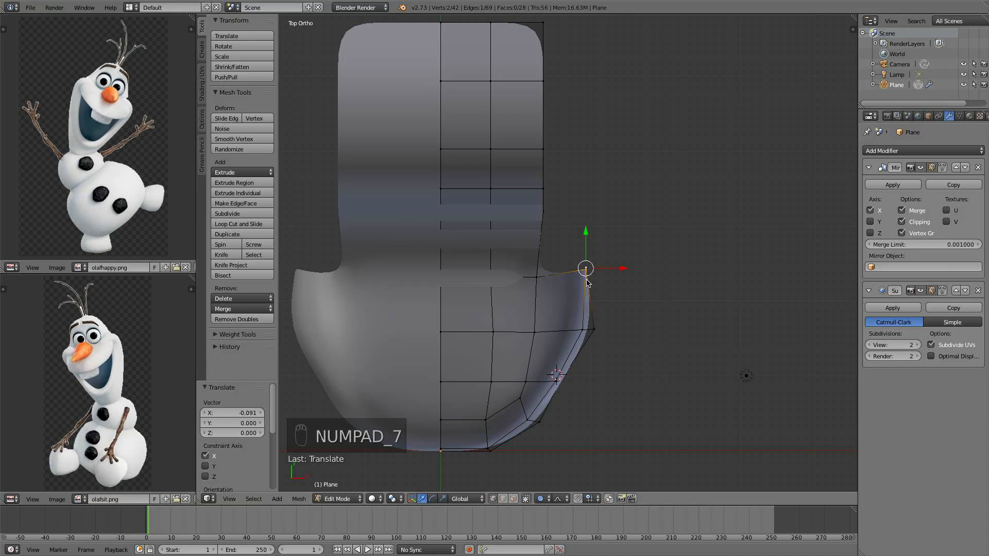
middle_drag(588, 282, 581, 246)
key(KP_7)
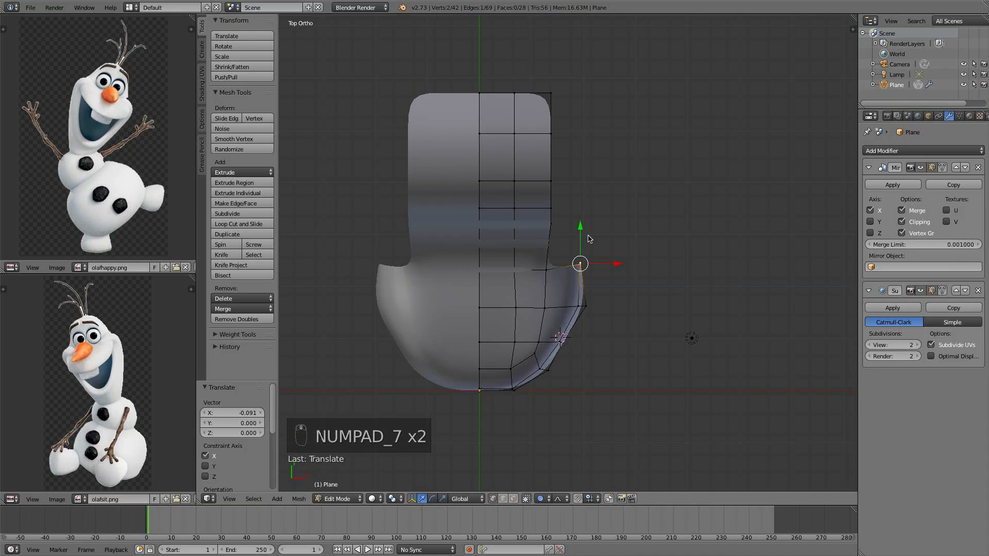
key(e)
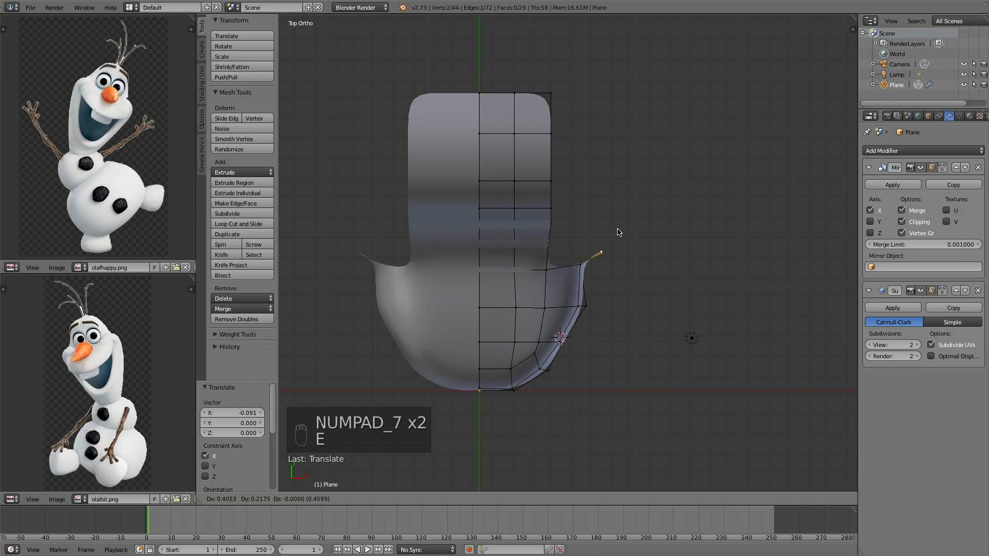
click(622, 227)
middle_drag(622, 227, 563, 208)
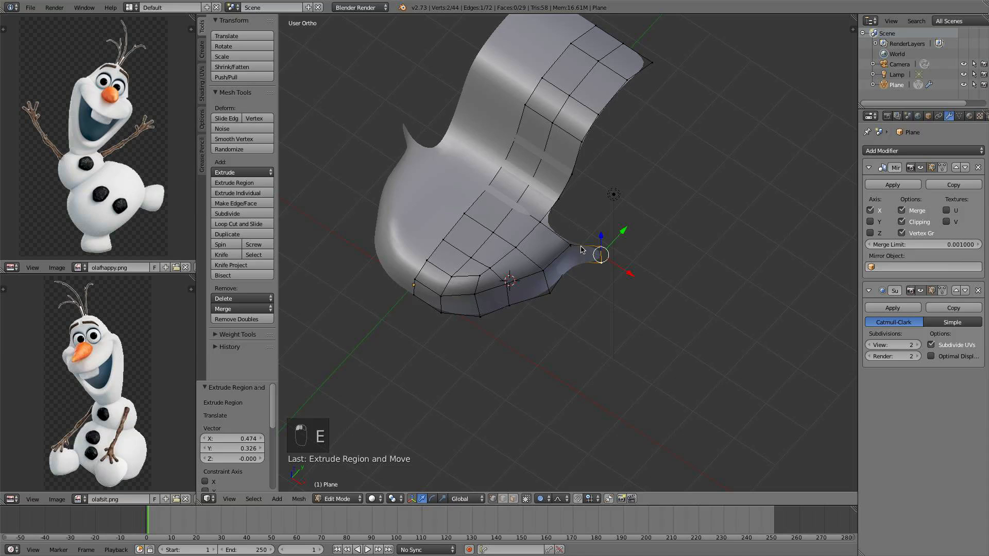
key(KP_7)
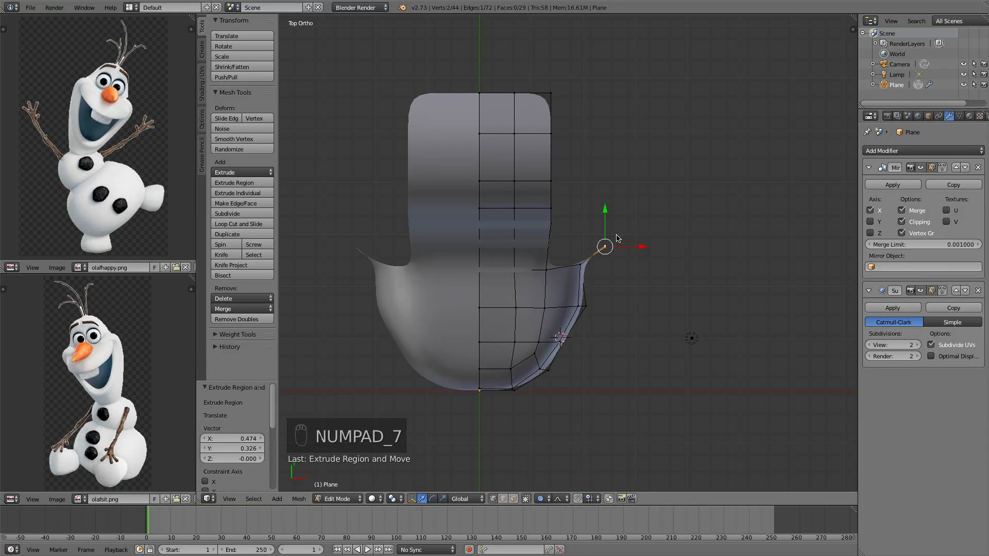
middle_drag(618, 238, 641, 276)
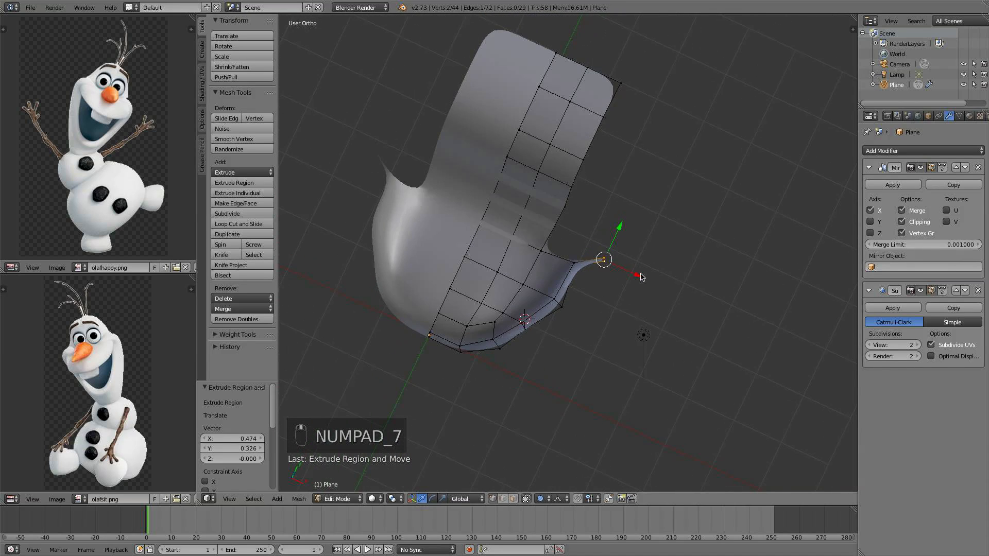
key(KP_7)
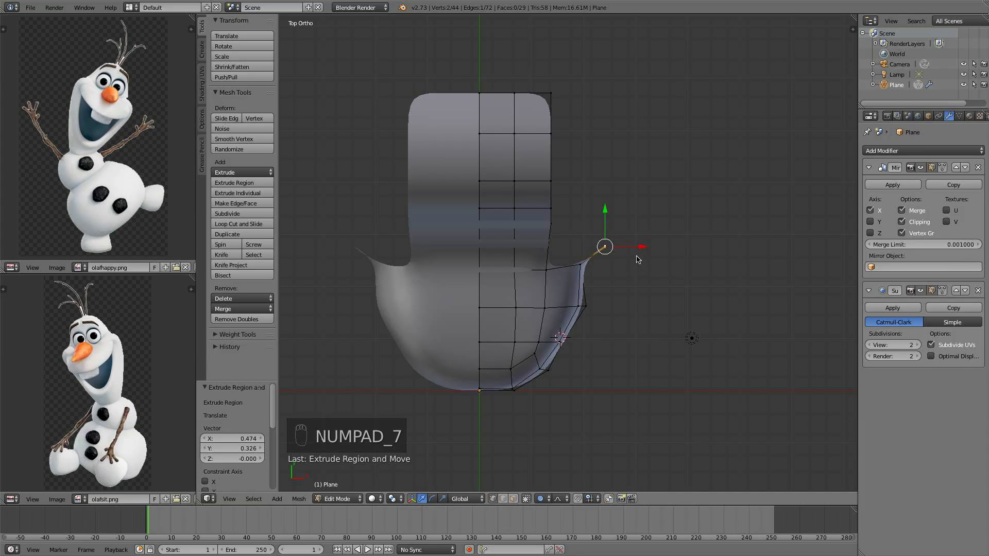
Extrude five more vertices from it, curving the side outline forward along the reference
key(e)
click(651, 231)
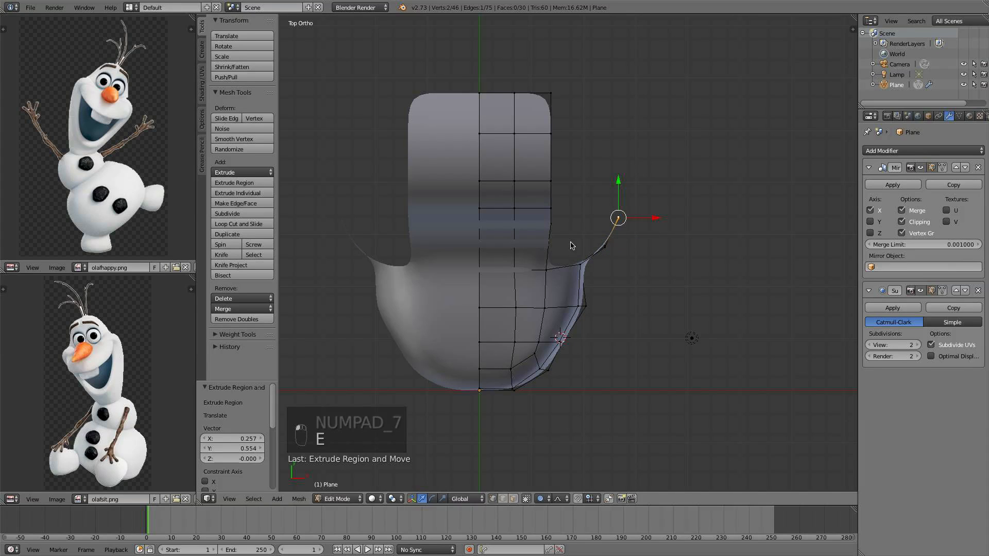
key(e)
click(668, 200)
key(e)
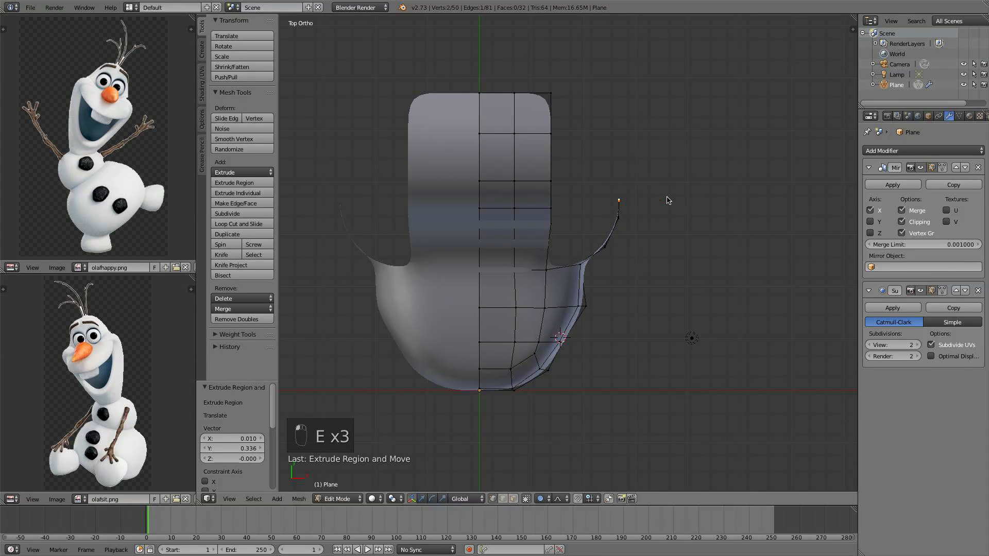
click(665, 175)
key(e)
click(657, 132)
key(e)
click(627, 82)
Extrude a chain of three vertices upward from the corner vertex where the side band meets the front band
middle_drag(627, 81, 561, 287)
scroll(622, 172, up, 3)
scroll(658, 190, down, 1)
scroll(613, 245, up, 2)
right_click(557, 285)
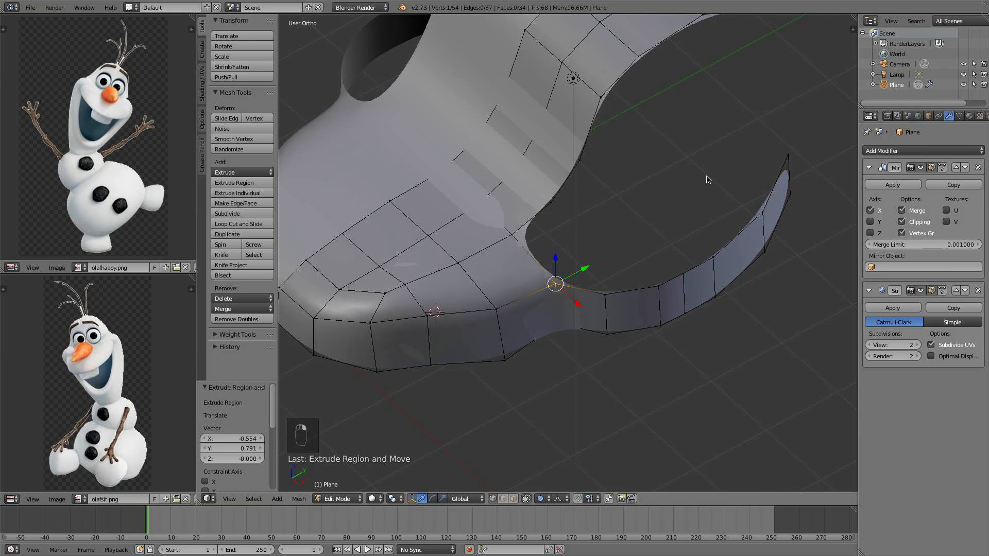
middle_drag(643, 223, 609, 247)
key(e)
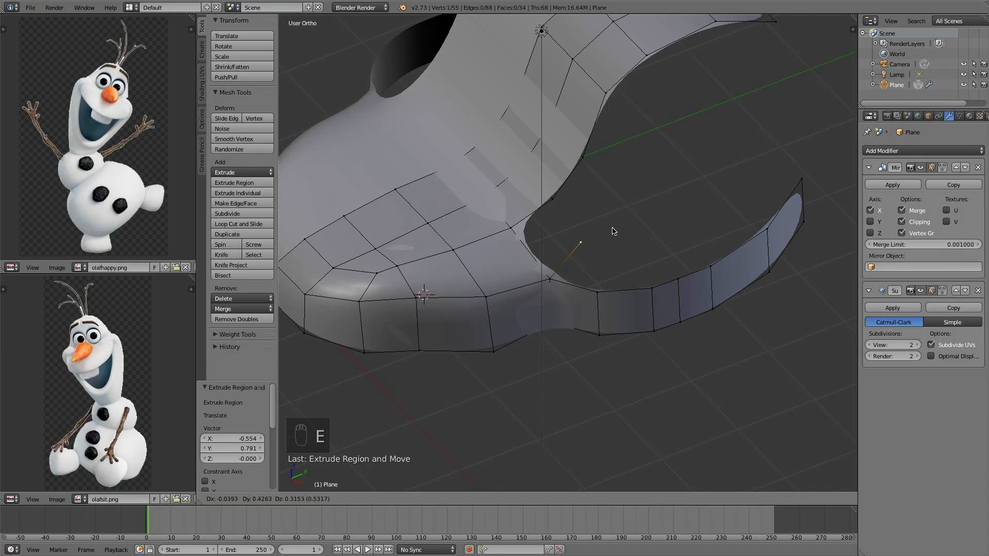
click(606, 239)
key(e)
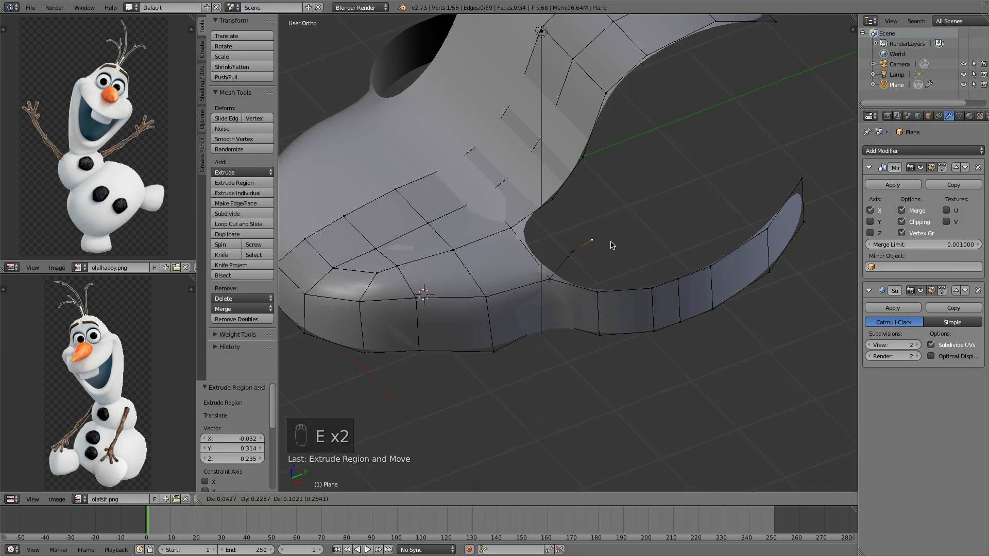
click(612, 245)
key(e)
click(656, 235)
Fill a face between the new vertex chain and the adjoining front-band vertices
middle_drag(655, 235, 713, 238)
scroll(701, 229, up, 3)
right_click(587, 237)
shift+right_click(577, 266)
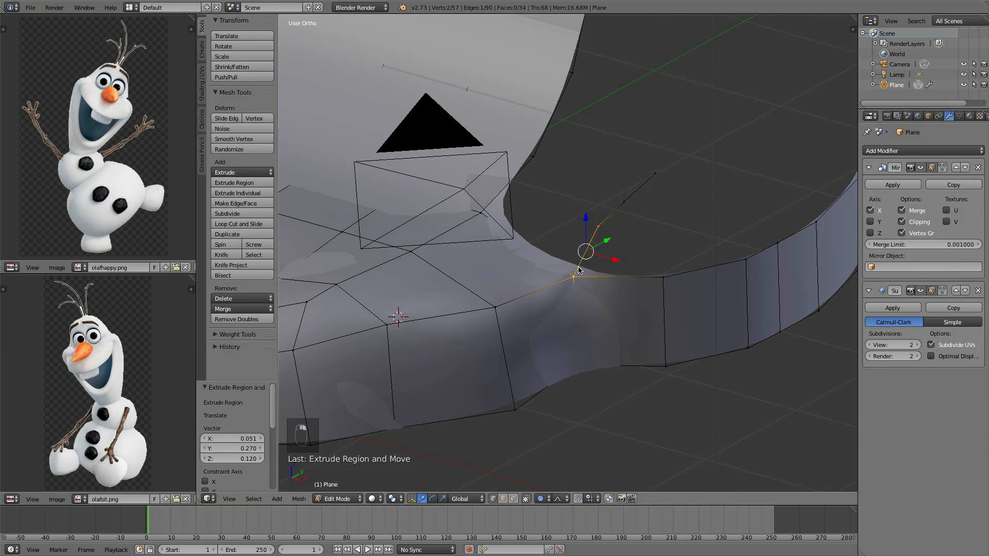
middle_drag(544, 247, 551, 262)
shift+right_click(534, 165)
shift+right_click(484, 217)
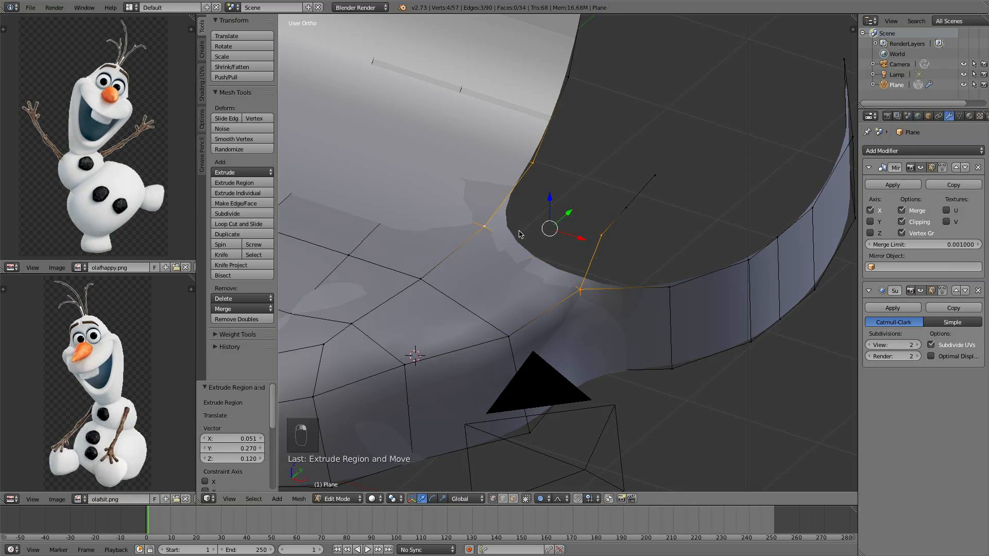
key(f)
Fill a second face between the vertex chain and the side band at the corner
scroll(519, 234, down, 3)
middle_drag(519, 234, 580, 246)
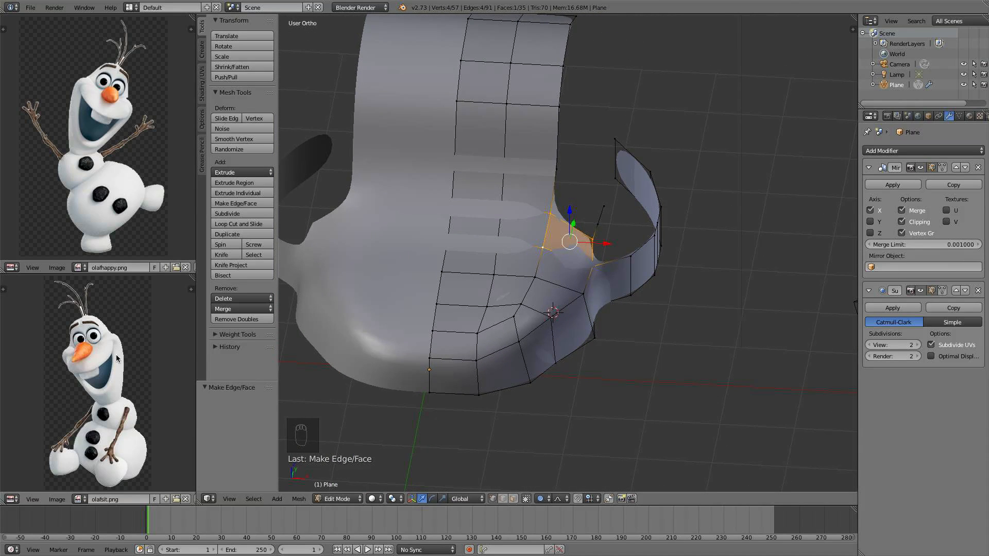
middle_drag(661, 297, 571, 239)
scroll(572, 239, up, 2)
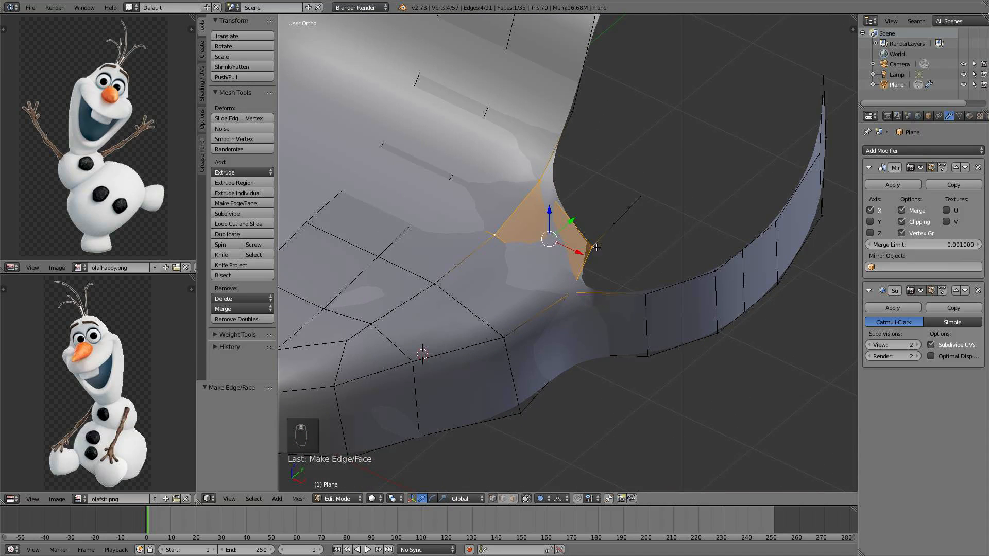
right_click(597, 247)
shift+right_click(576, 295)
shift+right_click(638, 290)
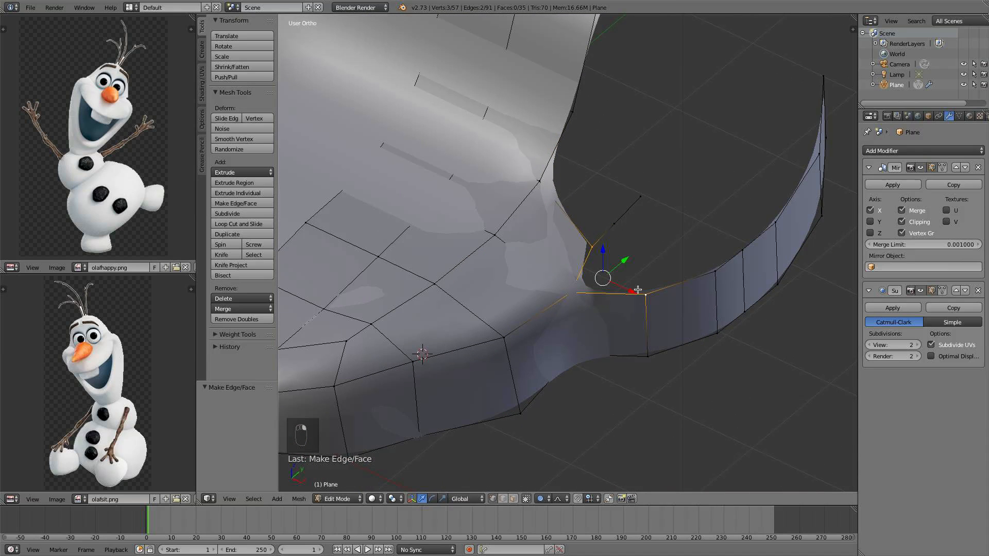
shift+right_click(615, 231)
key(f)
Move the inner corner vertex with proportional editing to smooth the new faces
middle_drag(615, 231, 598, 245)
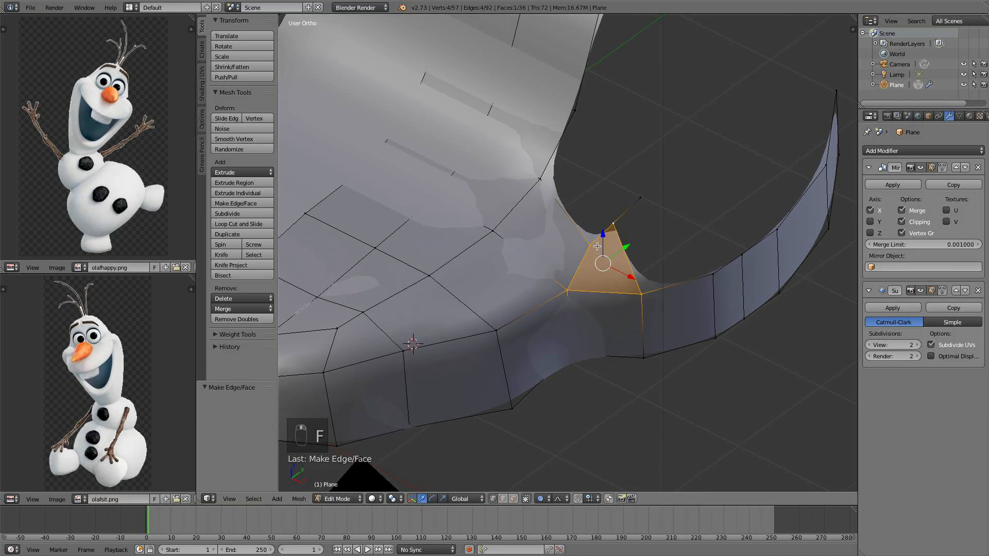
right_click(592, 245)
key(g)
key(g)
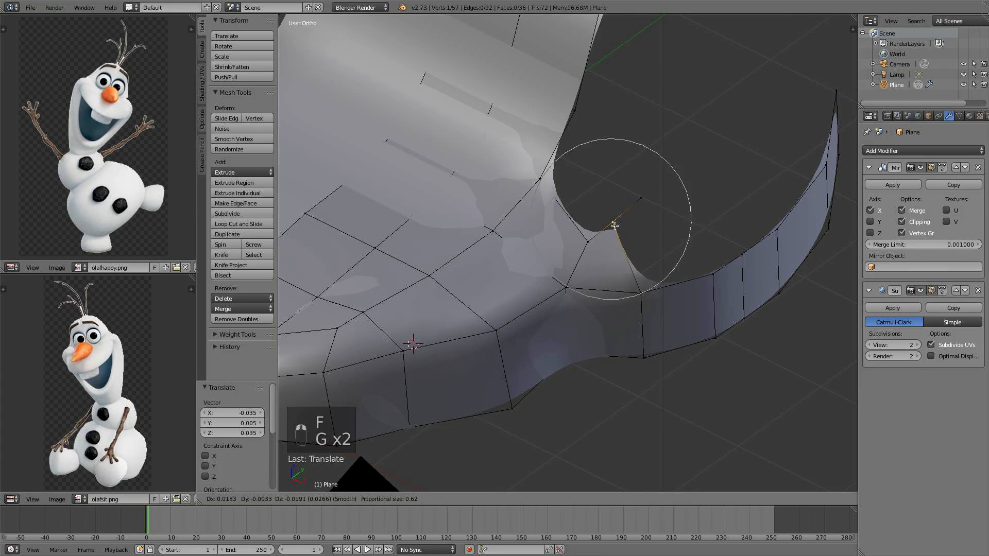
click(621, 237)
Move the top vertex of the chain upward and outward with proportional editing
right_click(589, 241)
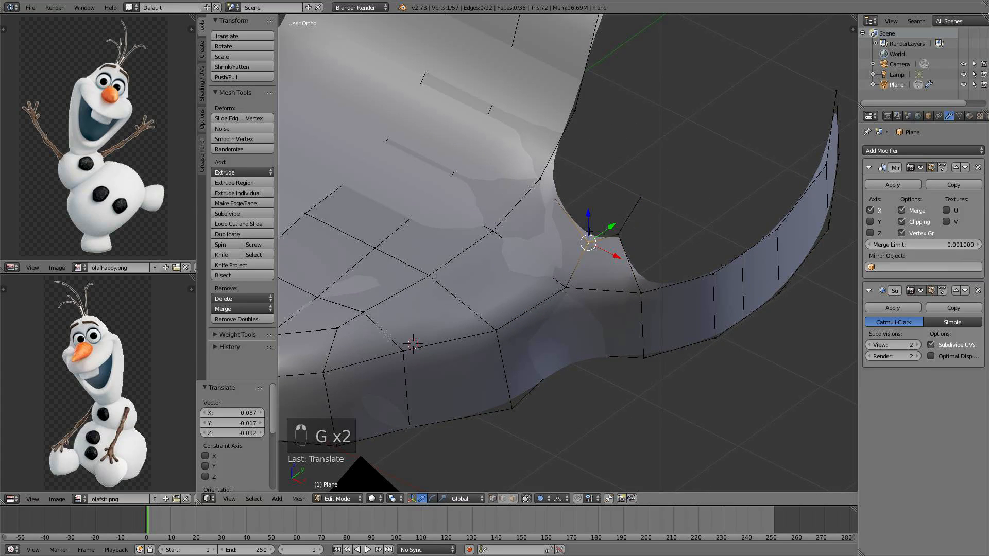
shift+right_click(549, 186)
shift+right_click(591, 123)
shift+right_click(618, 235)
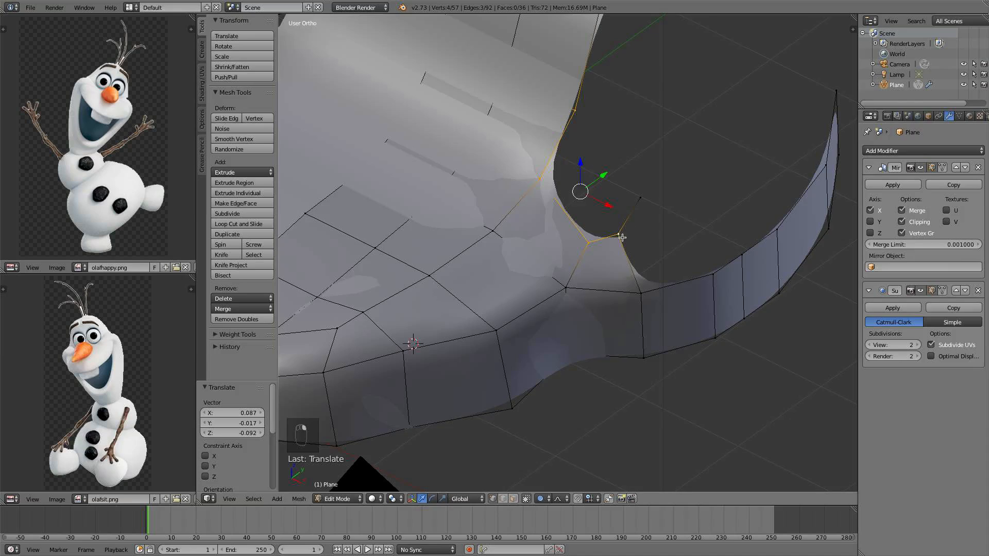
middle_drag(620, 237, 647, 223)
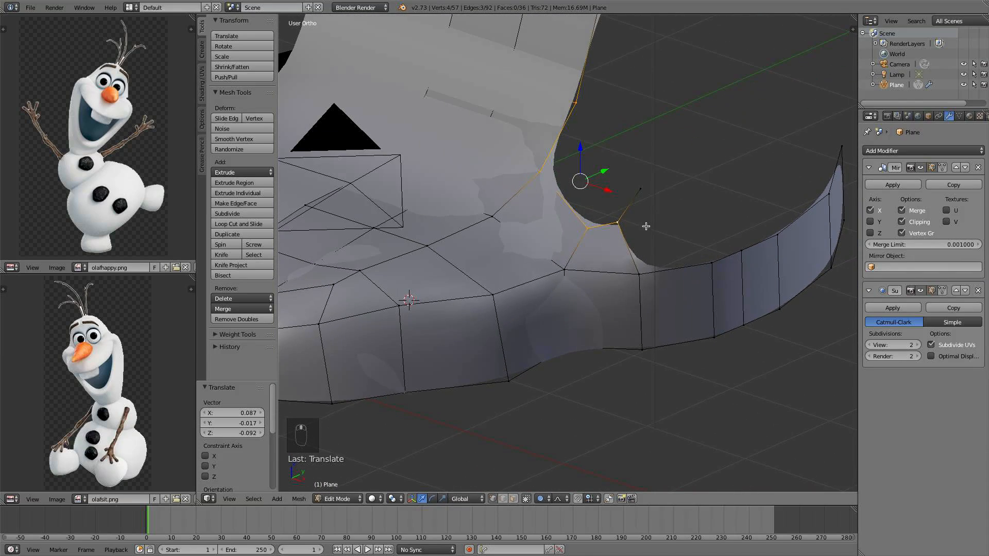
right_click(619, 222)
key(g)
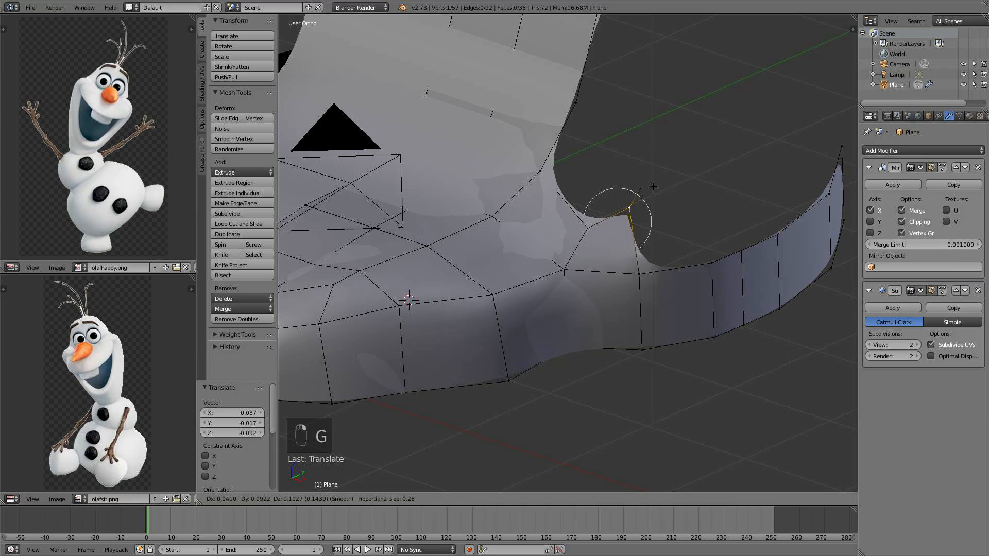
click(658, 177)
key(g)
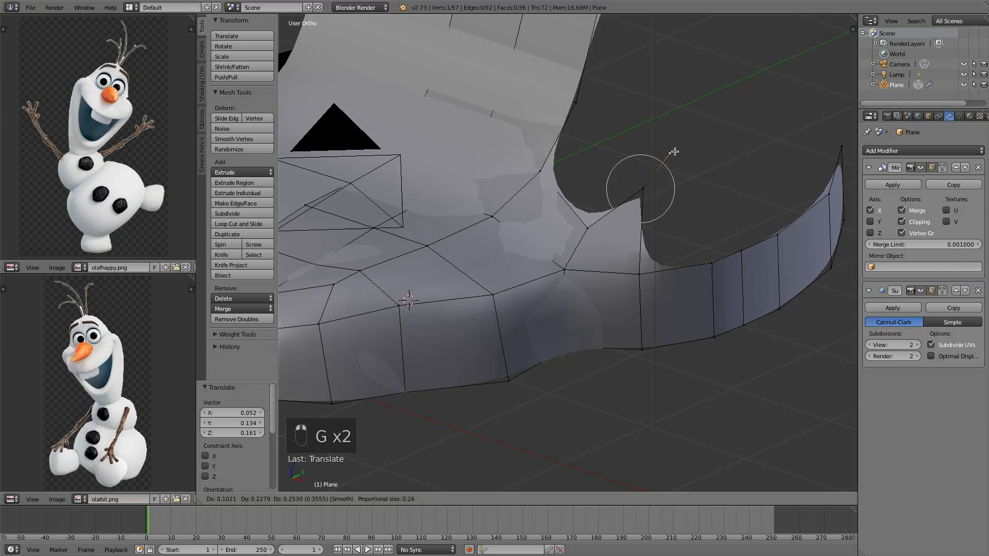
click(676, 153)
Fill a face between the raised chain vertex and the side band's upper edge
shift+right_click(712, 262)
shift+right_click(638, 274)
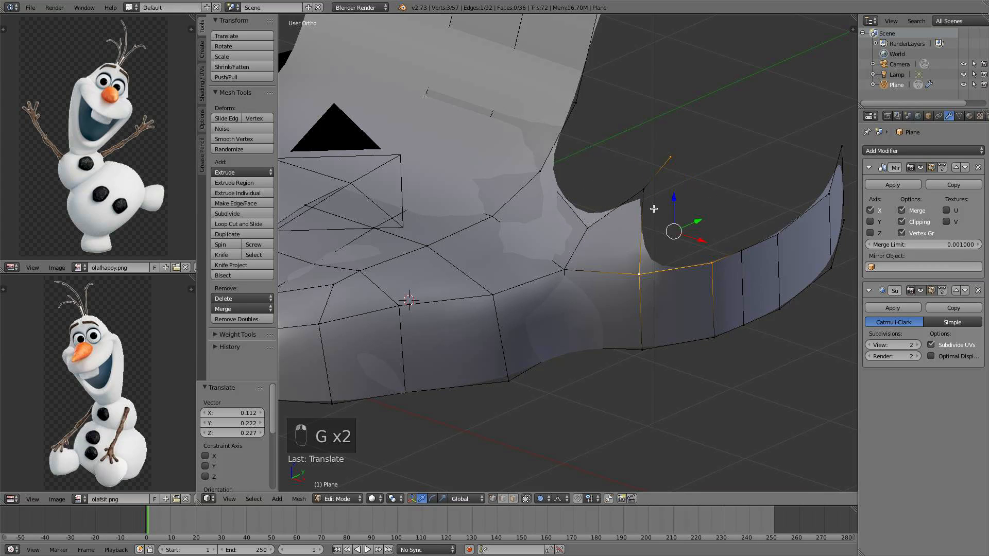
shift+right_click(642, 190)
key(f)
Fill the face between the vertex chain and the adjacent upper head edge
right_click(669, 155)
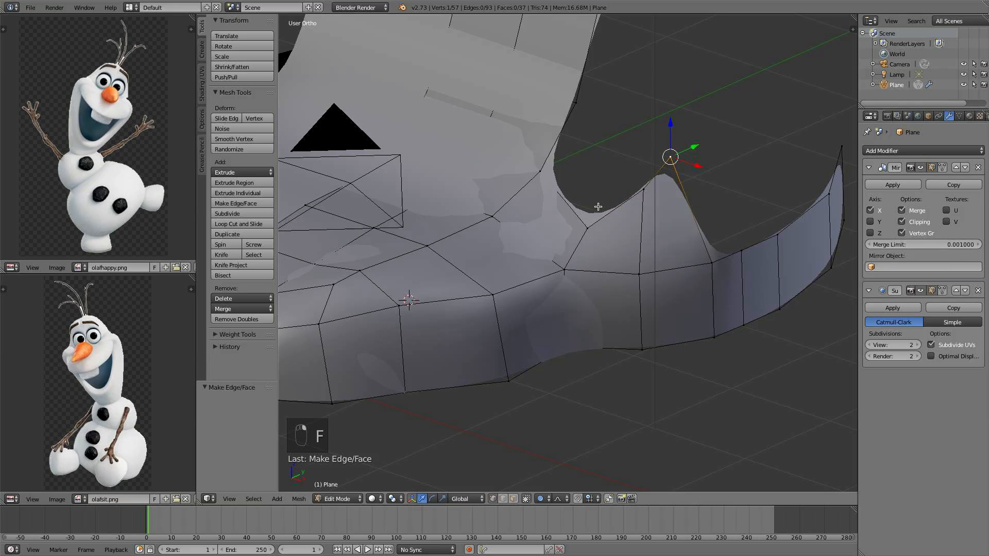
right_click(588, 221)
right_click(576, 103)
shift+right_click(540, 171)
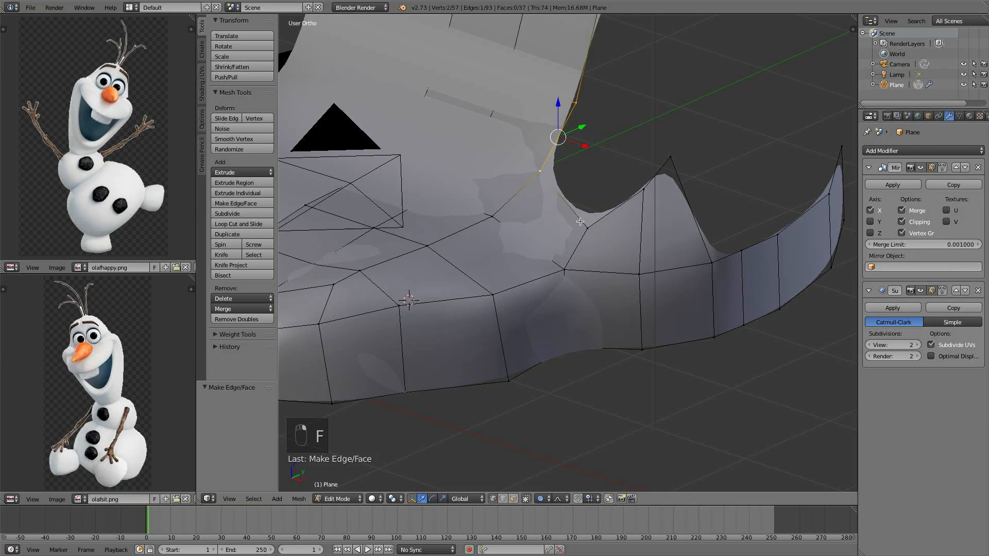
shift+right_click(587, 227)
shift+right_click(643, 189)
scroll(614, 198, down, 3)
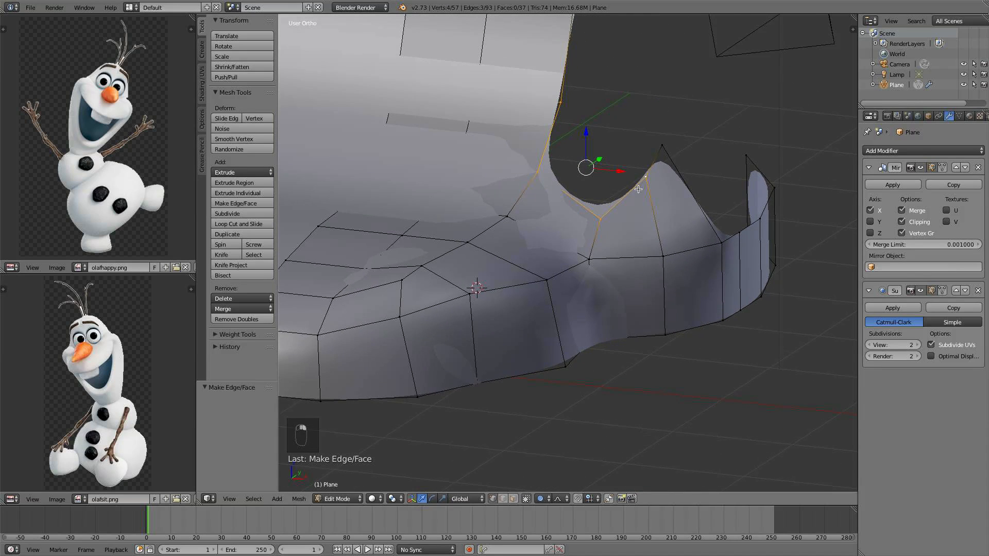
key(f)
Fill another face along the inner curve above the side band
middle_drag(613, 198, 625, 189)
right_click(614, 203)
shift+right_click(606, 219)
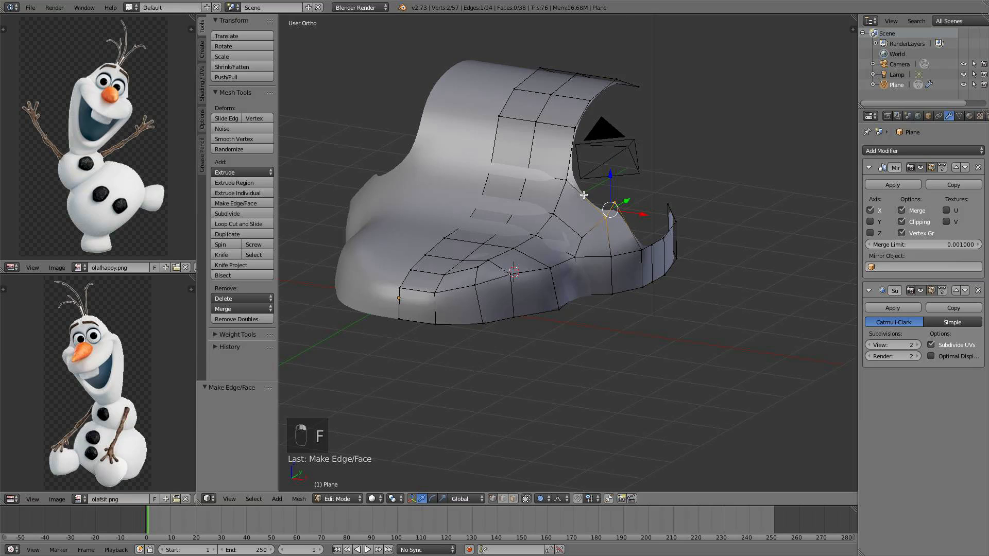
shift+right_click(567, 180)
shift+right_click(575, 127)
middle_drag(587, 137, 552, 163)
key(f)
Delete an edge loop from the side band
scroll(565, 172, up, 3)
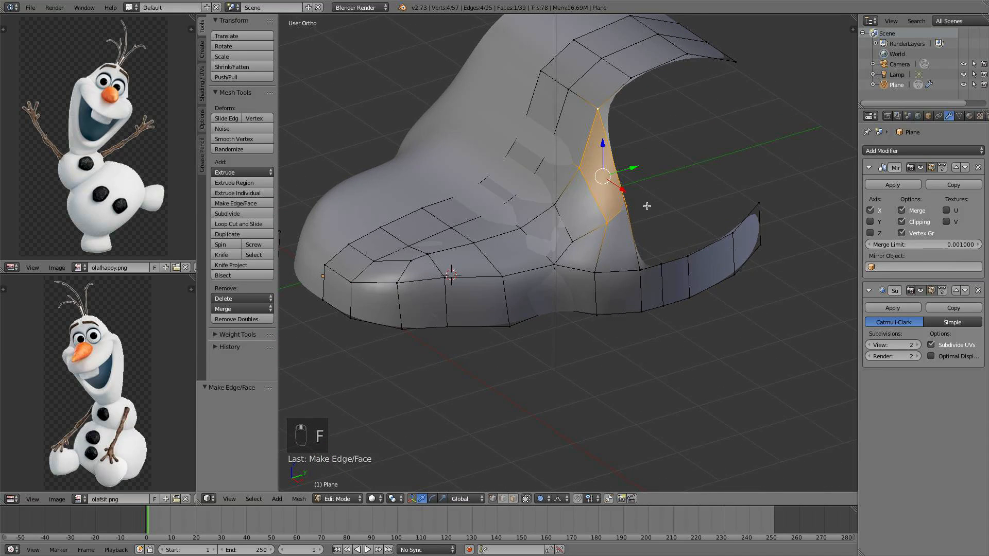
mouse_move(632, 196)
middle_down()
mouse_move(620, 198)
mouse_move(634, 202)
mouse_move(627, 183)
middle_up()
right_click(622, 209)
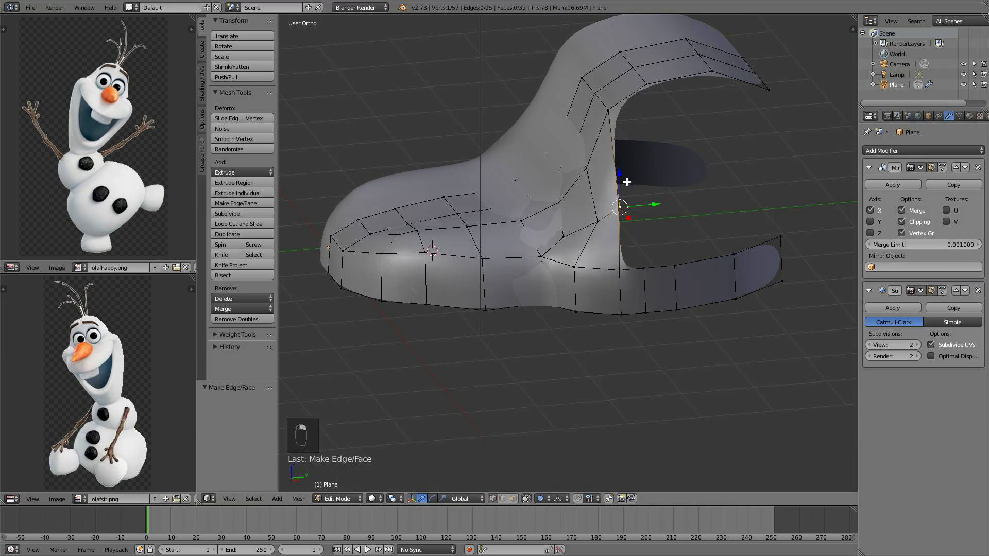
middle_drag(655, 135, 641, 143)
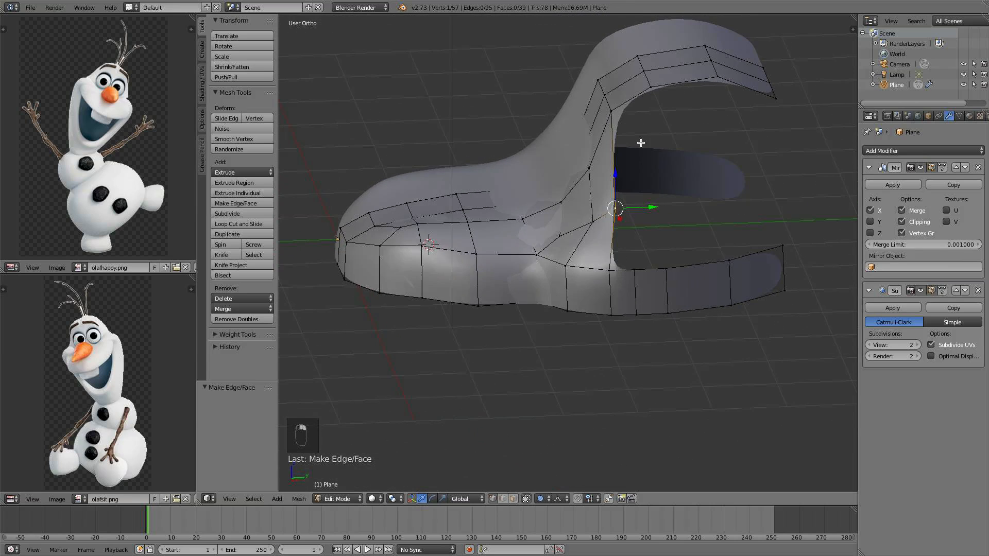
right_click(635, 284)
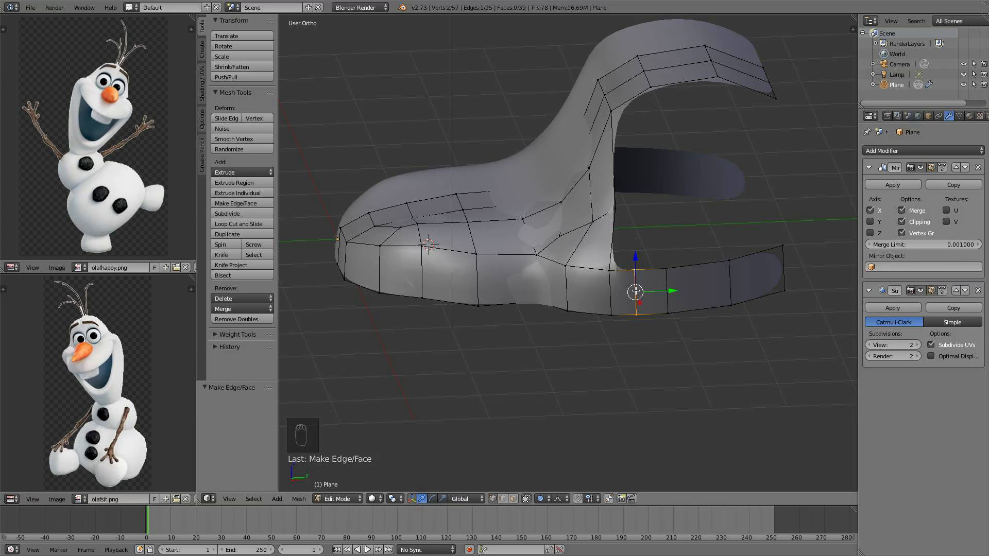
key(x)
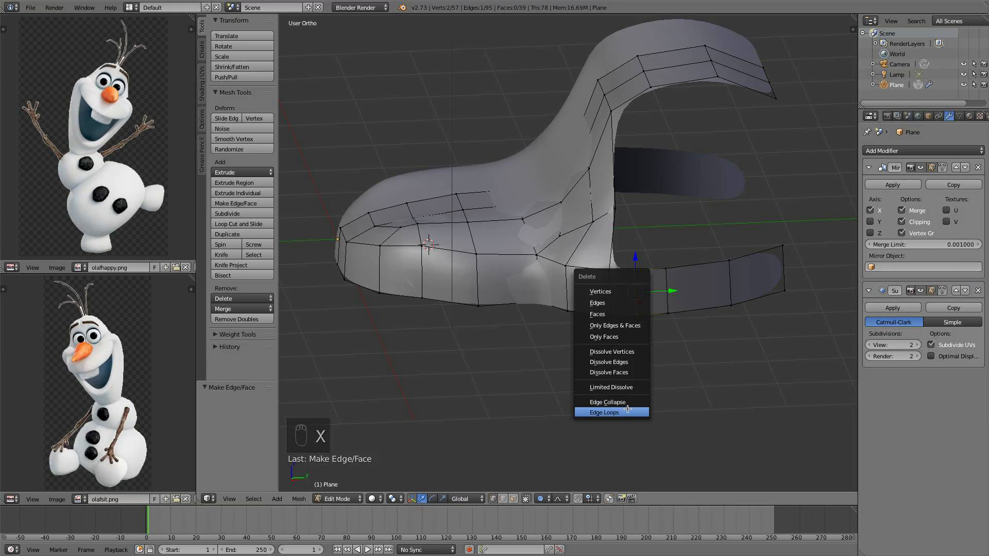
click(628, 409)
Extrude three vertices outward from the upper chain vertex along the top of the side
right_click(618, 271)
right_click(619, 214)
middle_drag(618, 212, 620, 206)
key(e)
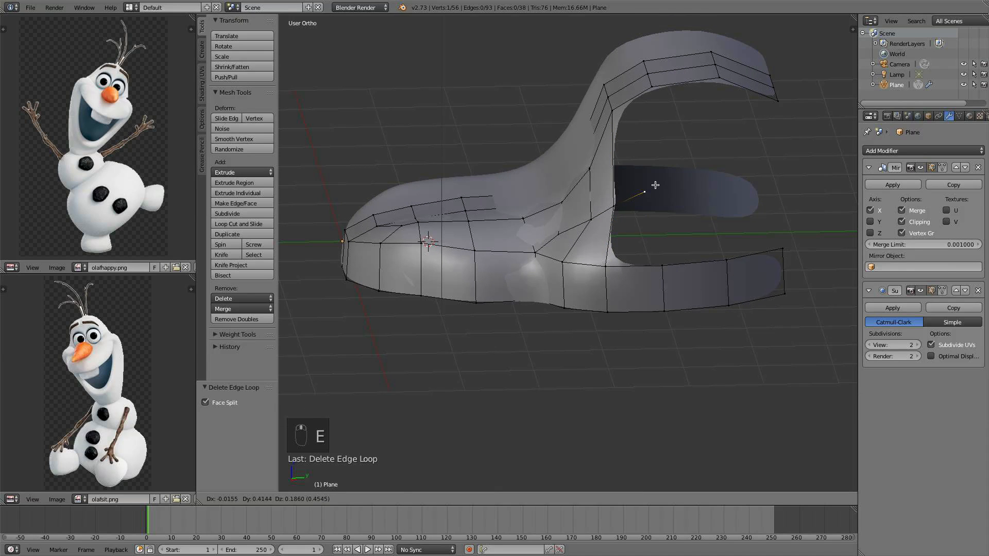
click(659, 184)
key(e)
click(725, 171)
key(e)
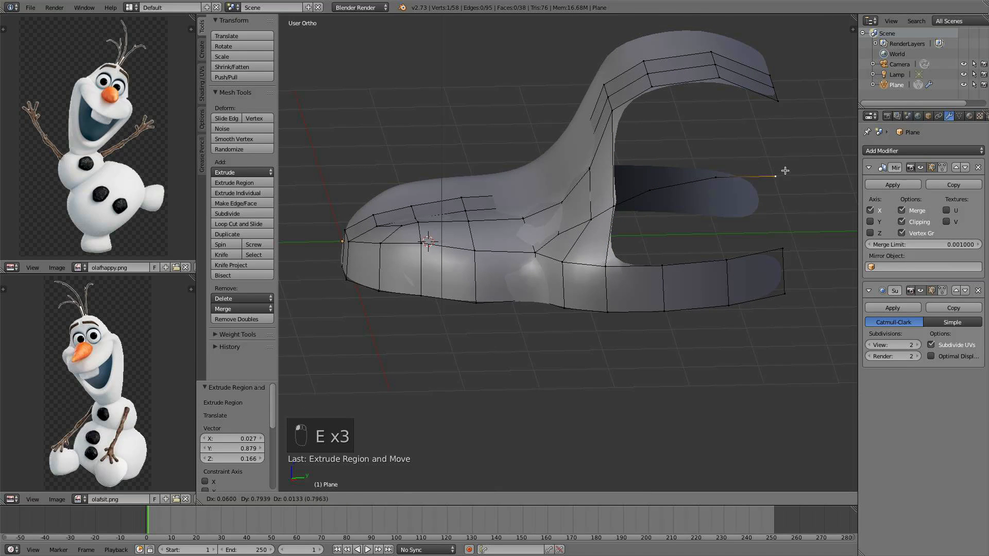
click(788, 175)
Fill two faces between the new top vertex row and the side band
middle_drag(624, 196, 672, 199)
right_click(633, 263)
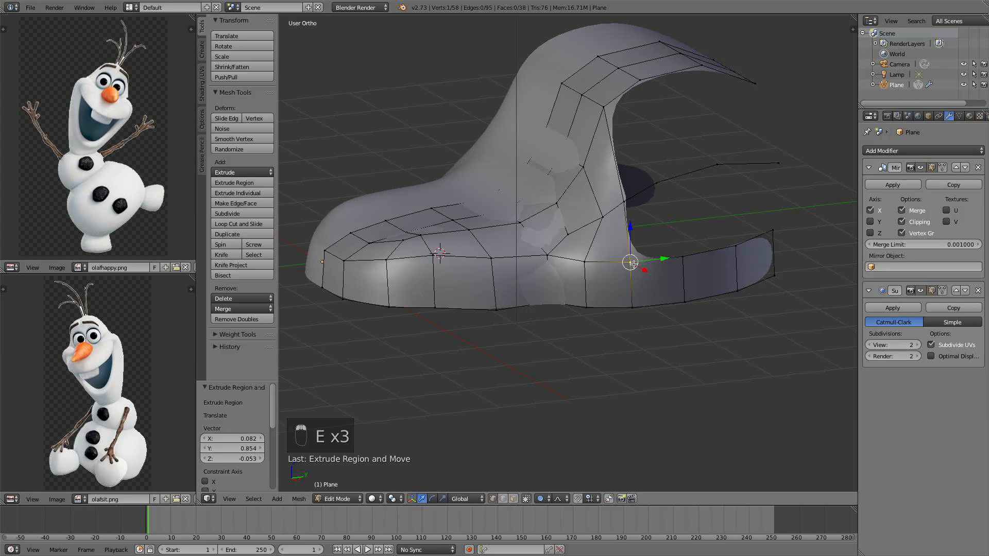
ctrl+right_click(655, 184)
ctrl+right_click(674, 248)
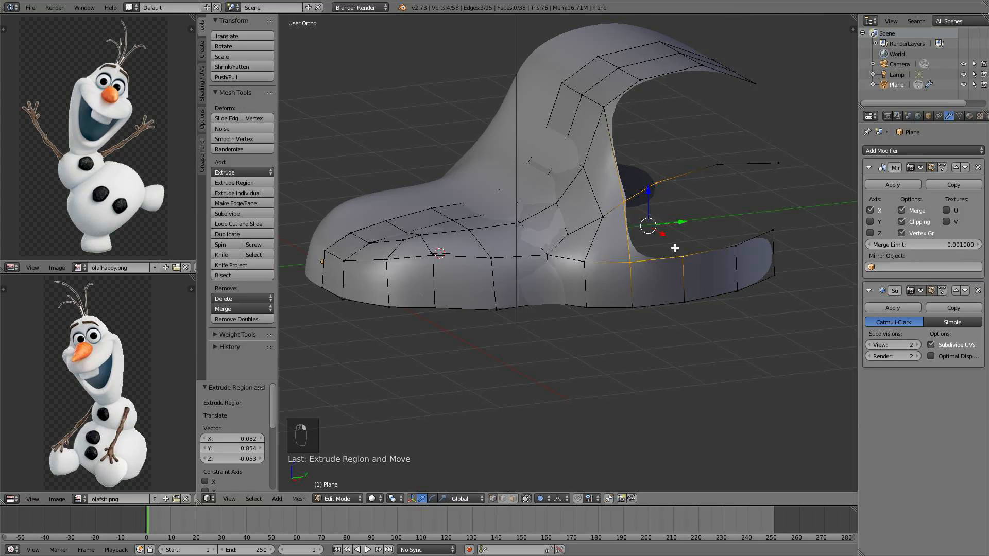
key(f)
right_click(664, 181)
shift+right_click(714, 166)
shift+right_click(730, 241)
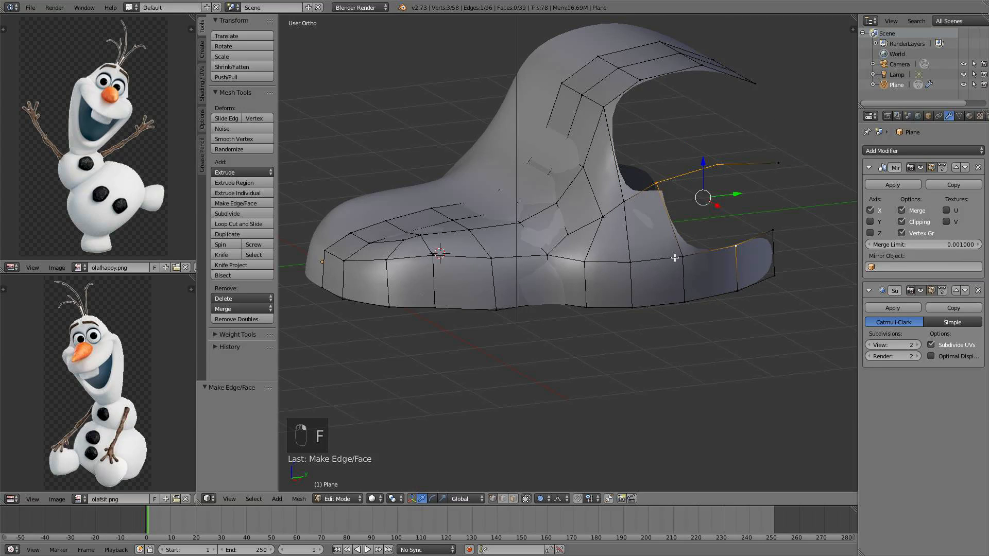
shift+right_click(678, 257)
key(f)
Fill two more faces joining the top vertex row to the side band and the head's curve
right_click(775, 162)
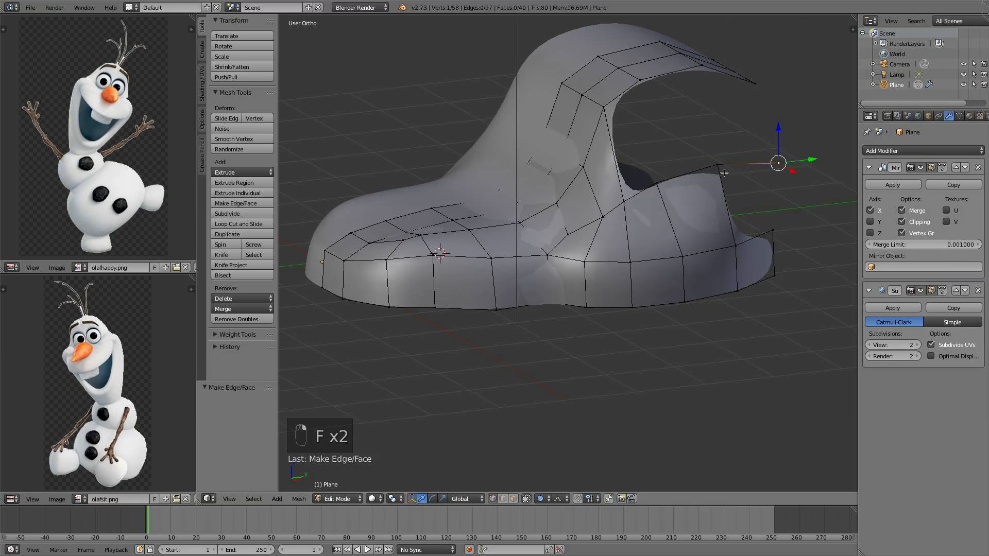
shift+right_click(718, 166)
shift+right_click(737, 244)
shift+right_click(771, 230)
key(f)
middle_drag(747, 226, 685, 219)
right_click(662, 203)
shift+right_click(634, 102)
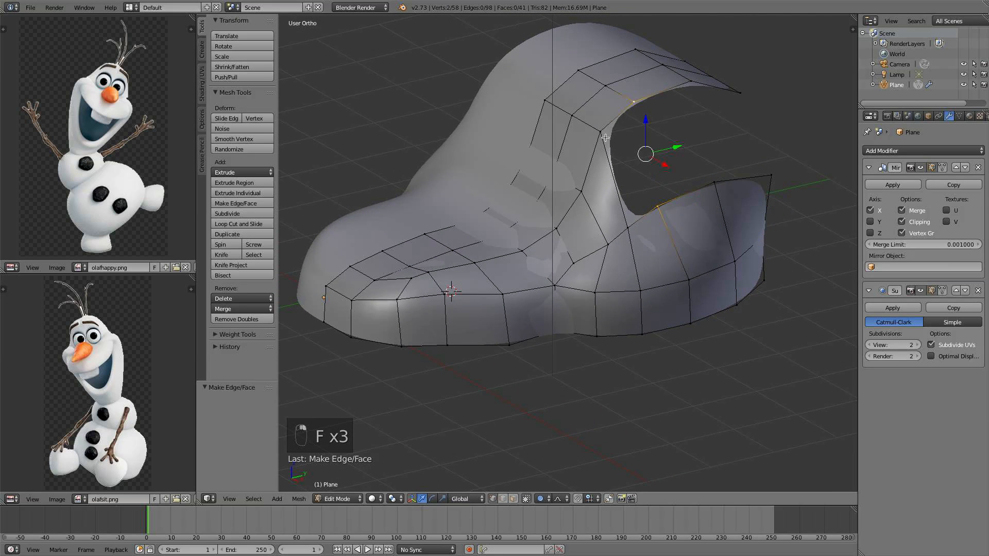
shift+right_click(600, 132)
shift+right_click(626, 214)
key(f)
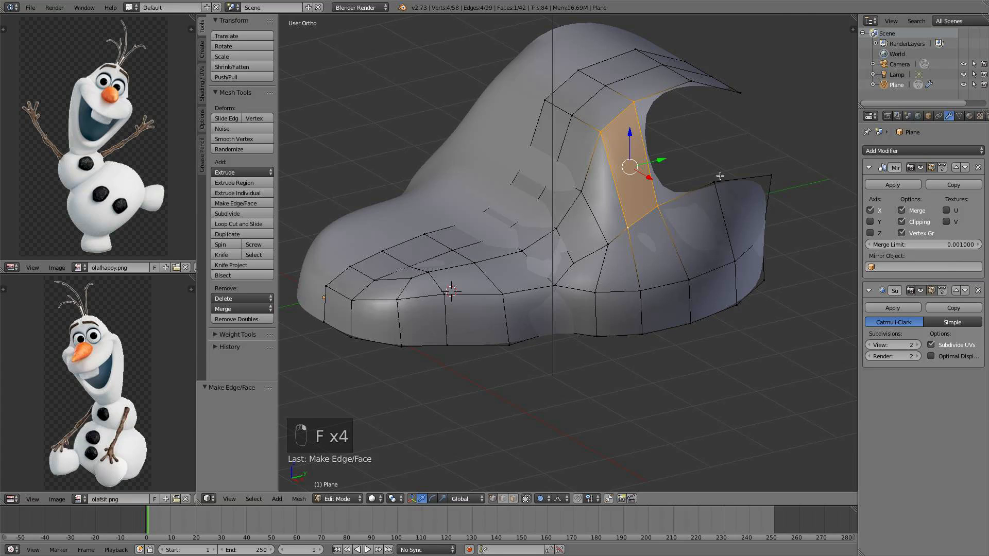
Fill a face between the upper head curve and the top vertex row
right_click(715, 182)
shift+right_click(658, 206)
shift+right_click(635, 102)
shift+right_click(691, 81)
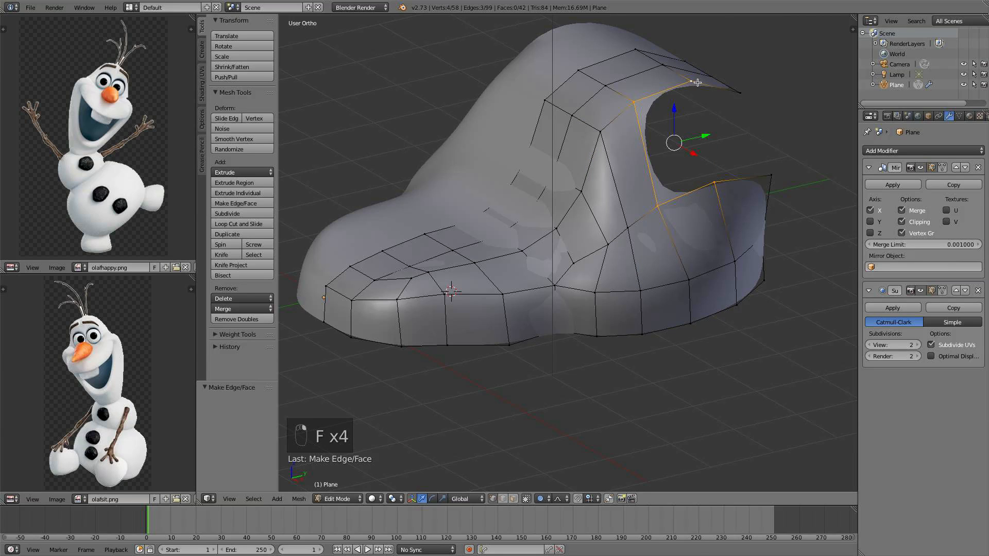
key(f)
Fill a face between the top vertex row and the side band at the back corner of the head
middle_drag(697, 82, 719, 114)
right_click(722, 104)
shift+right_click(771, 114)
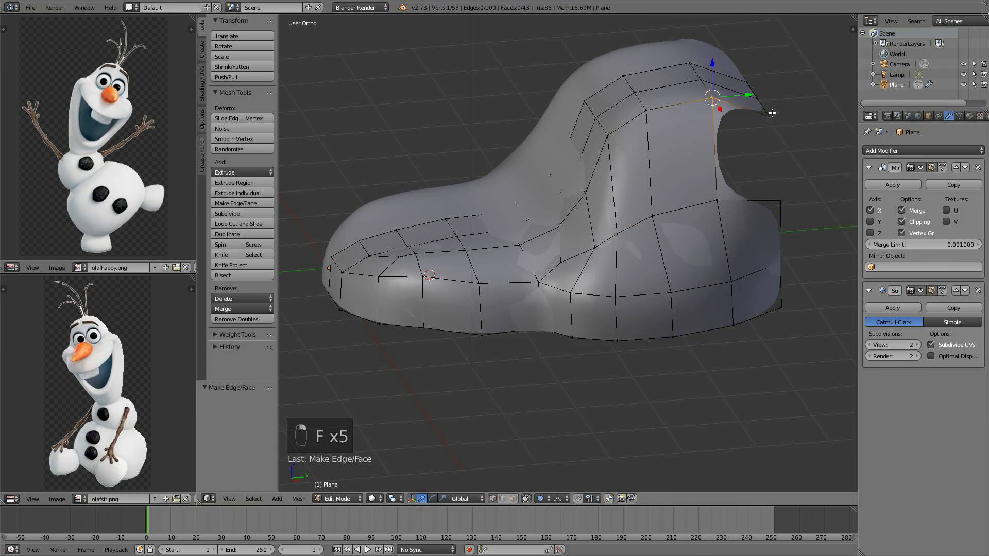
shift+right_click(784, 209)
shift+right_click(719, 210)
key(f)
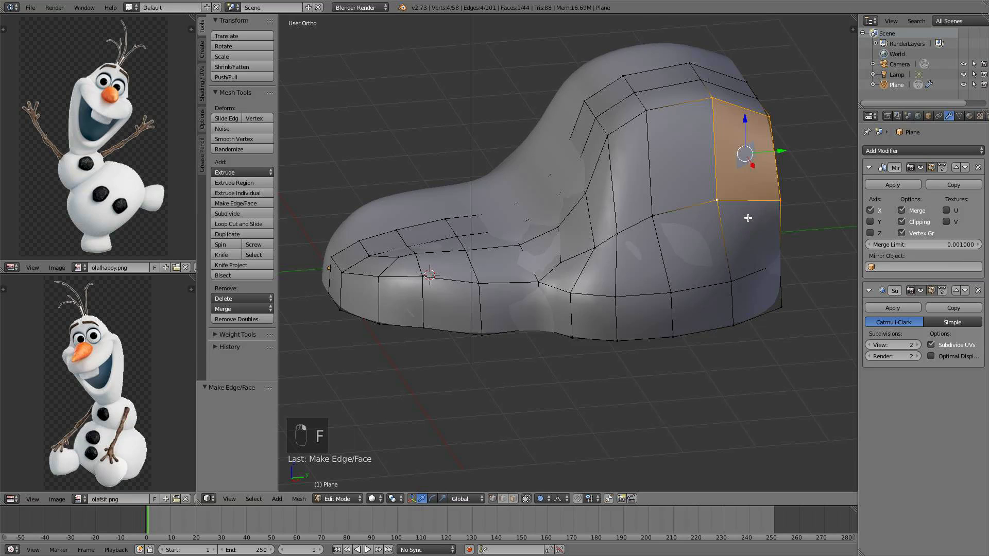
Select the rear top edge of the head and extrude it backward and downward in side view
middle_drag(719, 210, 797, 201)
key(KP_1)
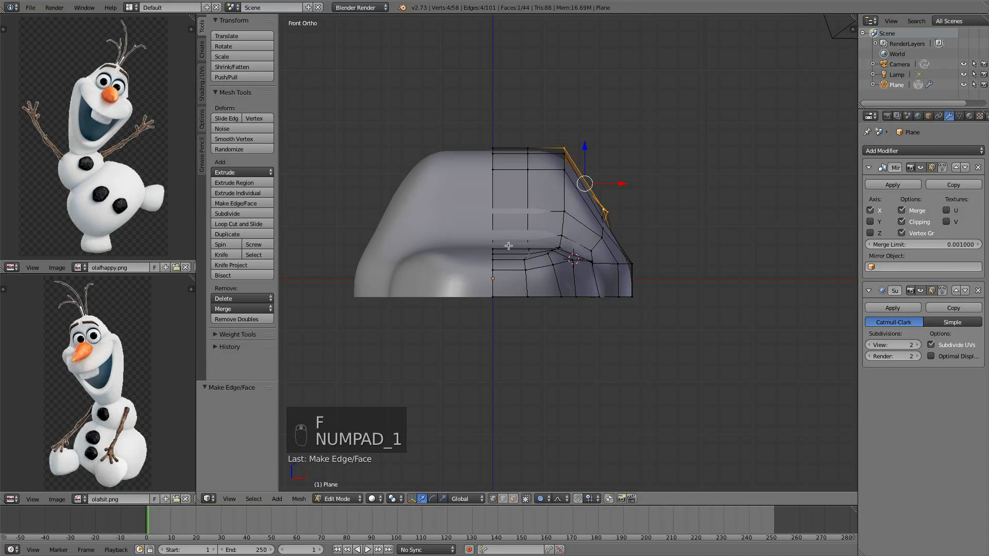
key(KP_3)
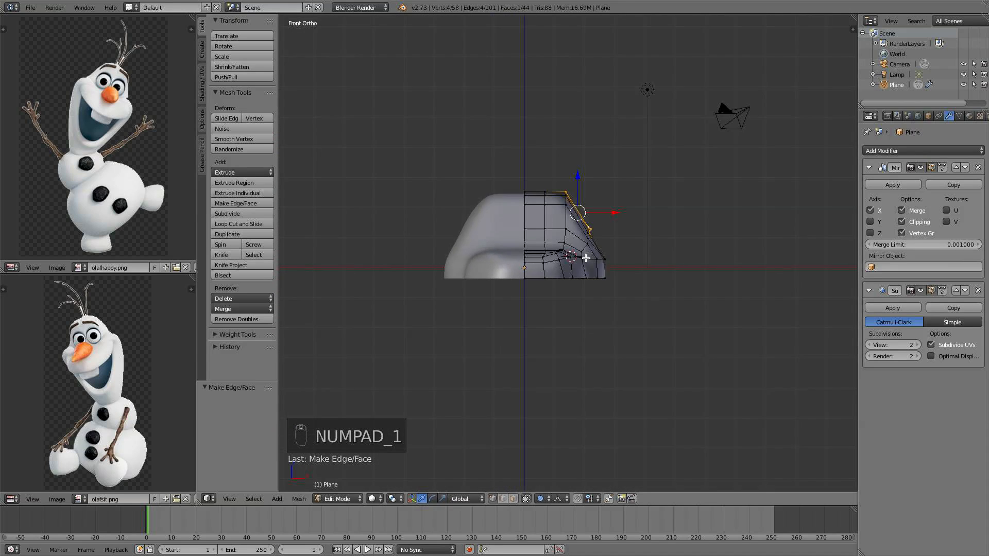
scroll(635, 275, up, 2)
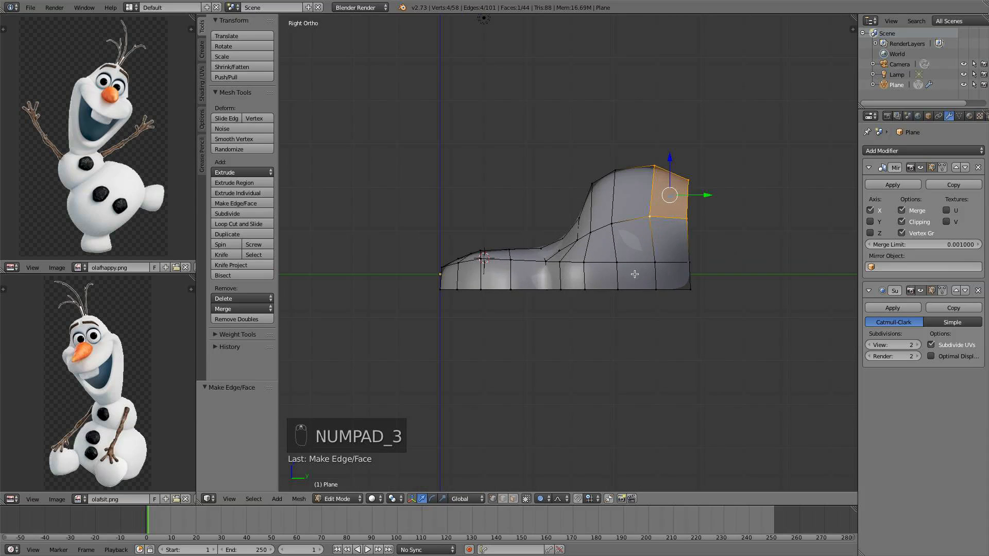
middle_drag(677, 275, 621, 245)
right_click(656, 138)
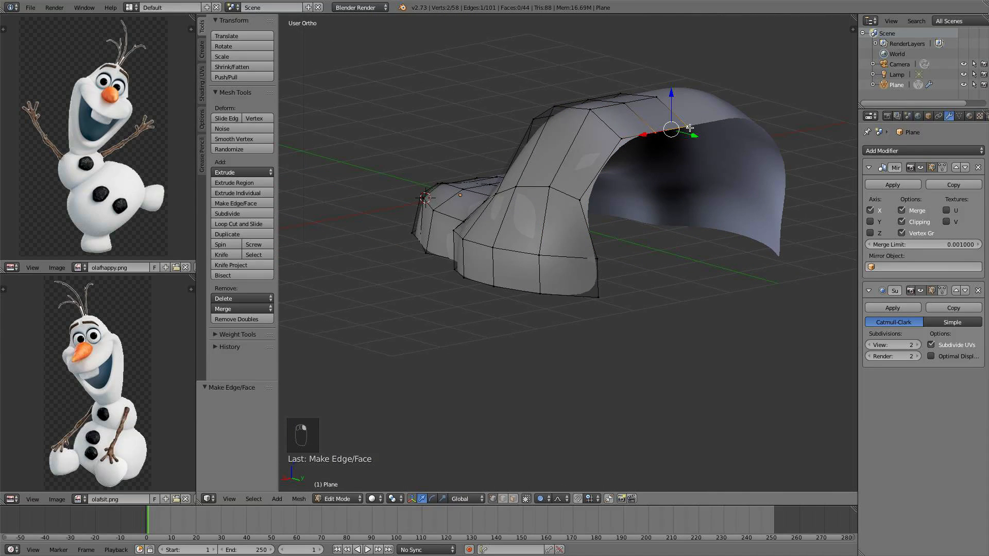
shift+right_click(623, 142)
key(KP_1)
key(KP_3)
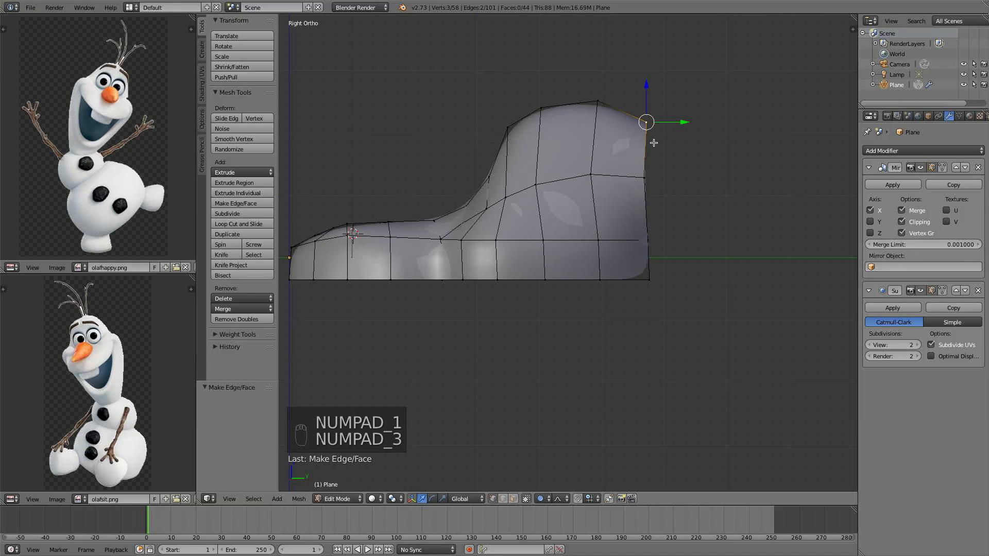
key(e)
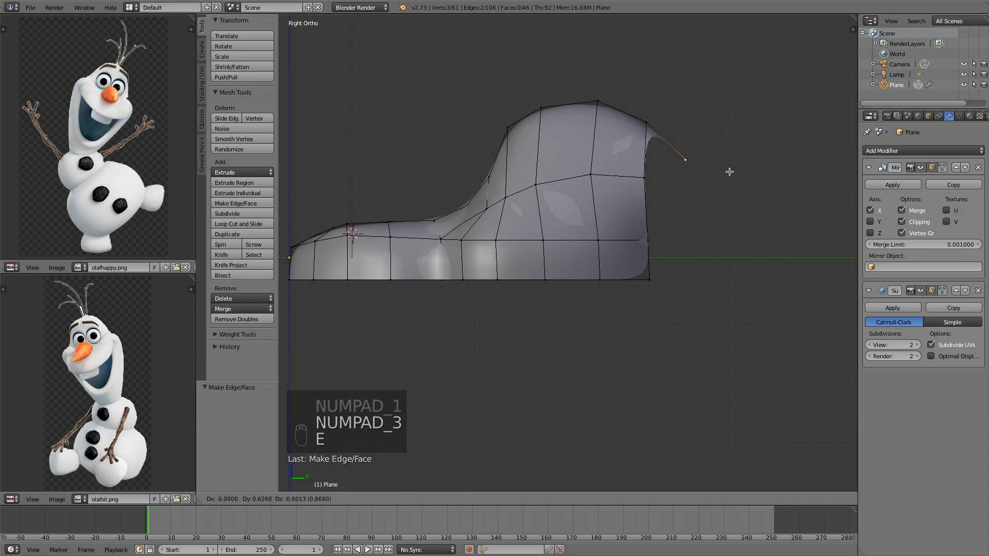
click(729, 170)
Extrude the rear edge three more times down the back of the head toward its base
middle_drag(728, 170, 674, 182)
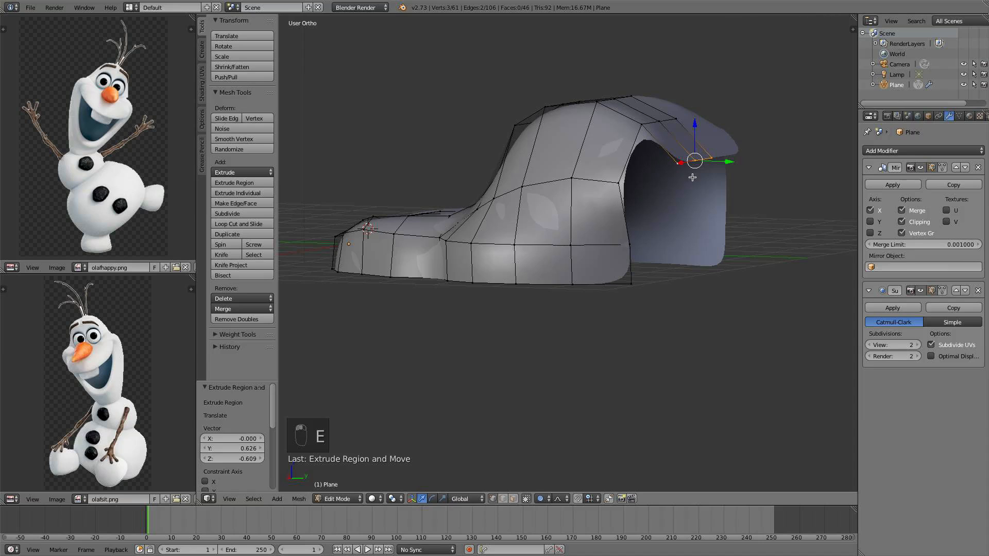
key(KP_1)
key(KP_3)
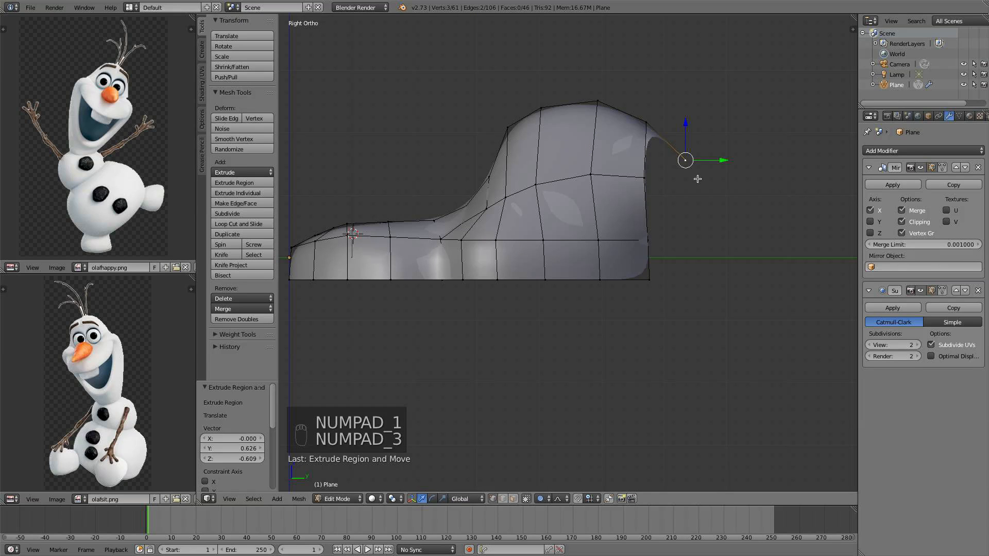
key(e)
click(709, 197)
middle_drag(709, 197, 632, 194)
key(KP_1)
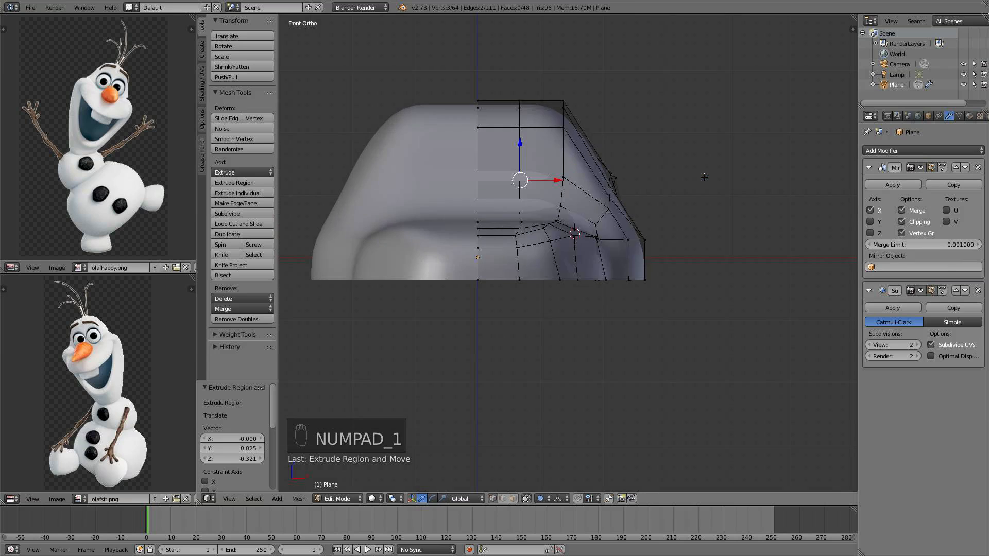
key(KP_3)
key(e)
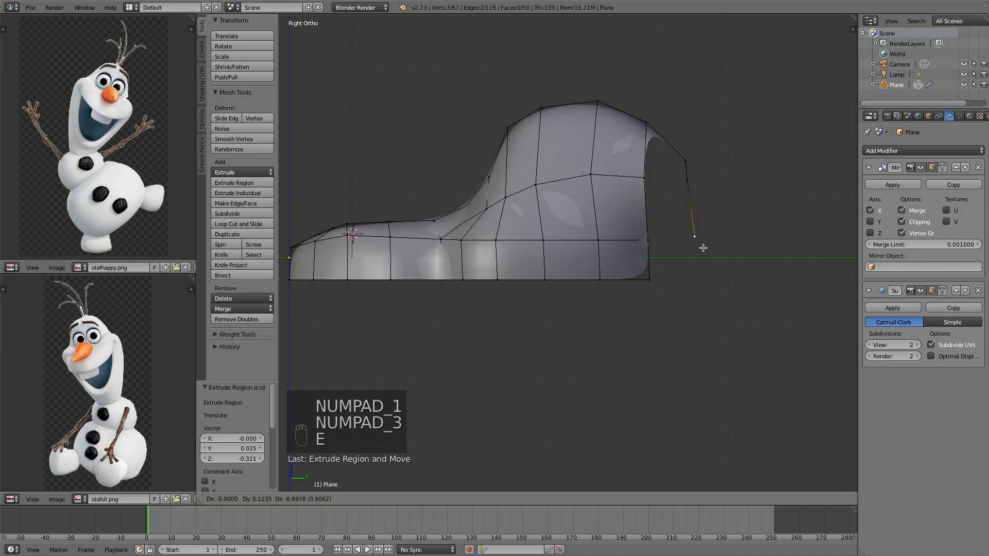
click(702, 249)
key(e)
click(692, 292)
Fill a face between the new back strip and the side band near the base
middle_drag(692, 291, 671, 281)
right_click(687, 281)
shift+right_click(637, 251)
shift+right_click(681, 253)
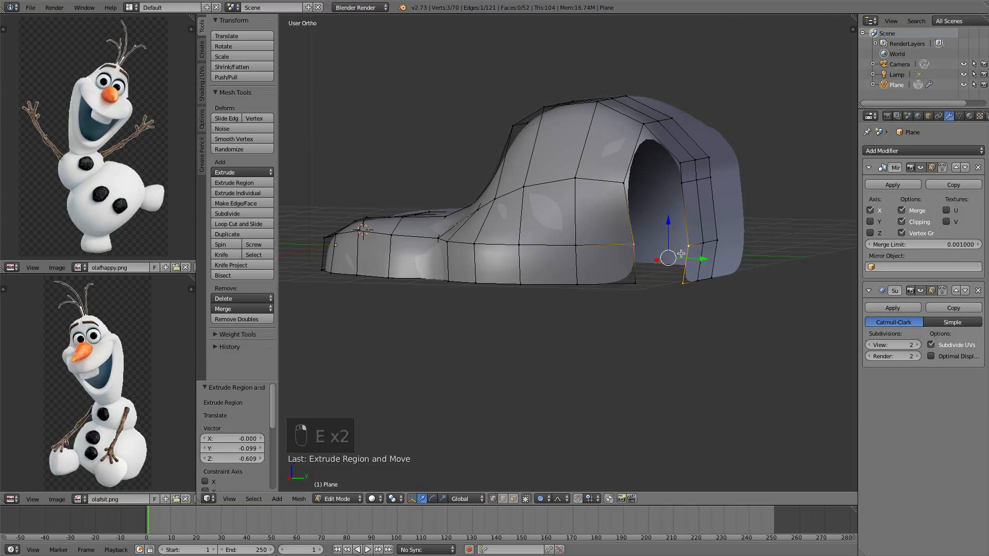
shift+right_click(652, 265)
key(f)
Fill two more faces joining the back strip to the side band and the top of the head
right_click(688, 246)
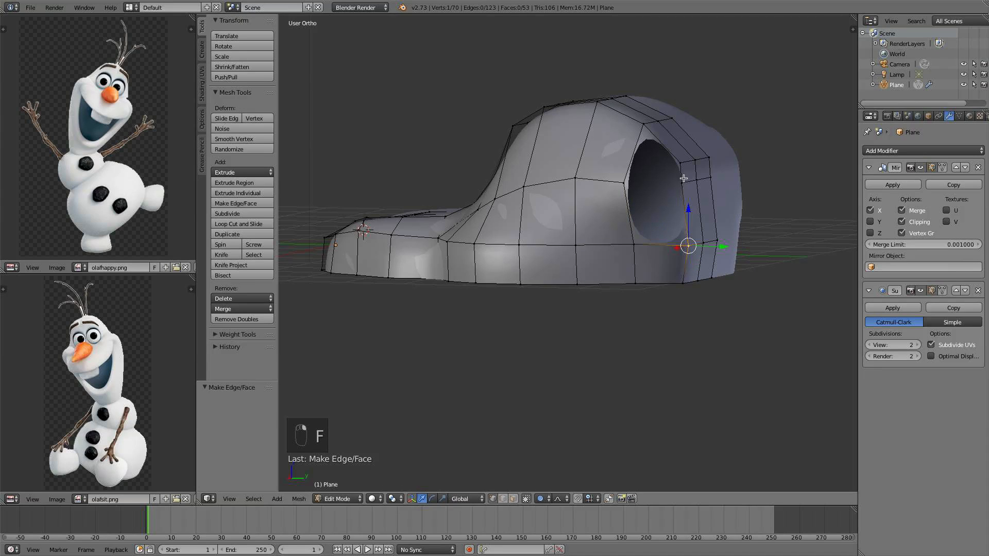
shift+right_click(683, 183)
shift+right_click(625, 182)
shift+right_click(634, 245)
key(f)
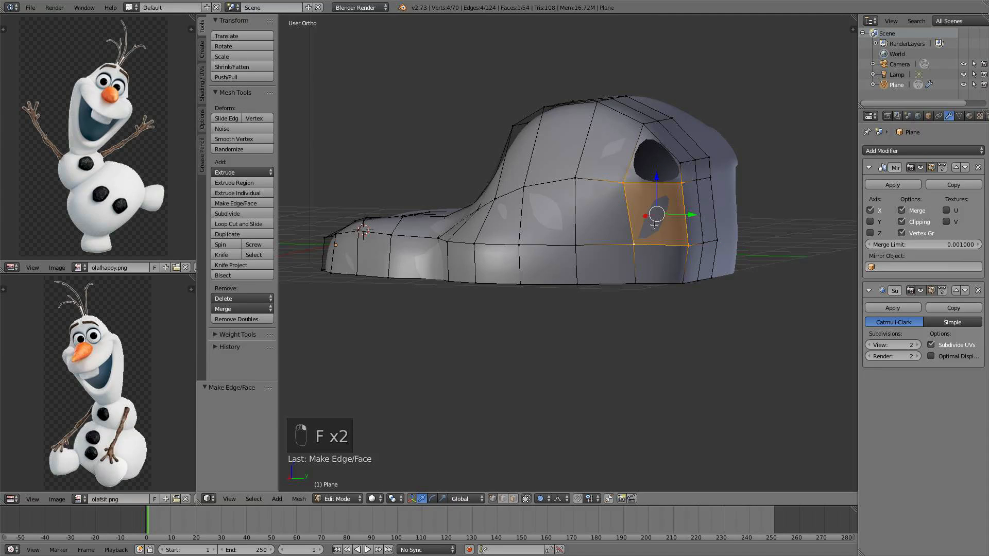
right_click(682, 183)
shift+right_click(679, 164)
shift+right_click(644, 124)
shift+right_click(625, 182)
key(f)
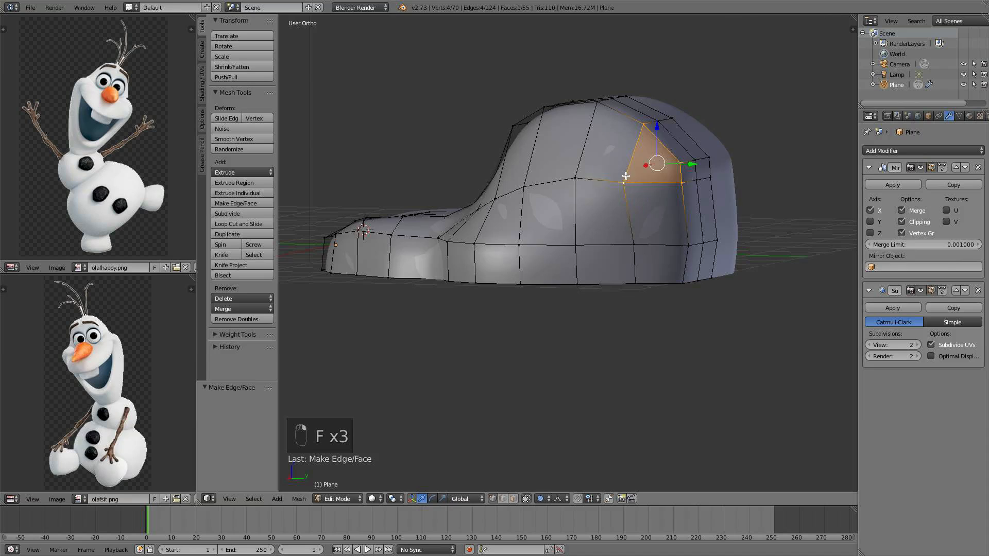
Raise the top centre vertex of the head with proportional editing to form the crown
middle_drag(626, 175, 718, 182)
key(KP_1)
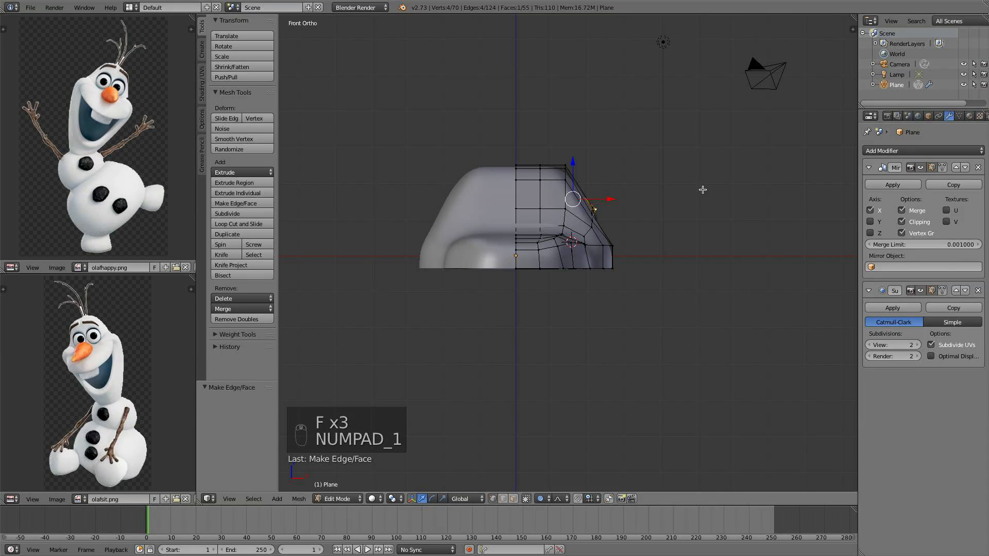
scroll(685, 218, up, 1)
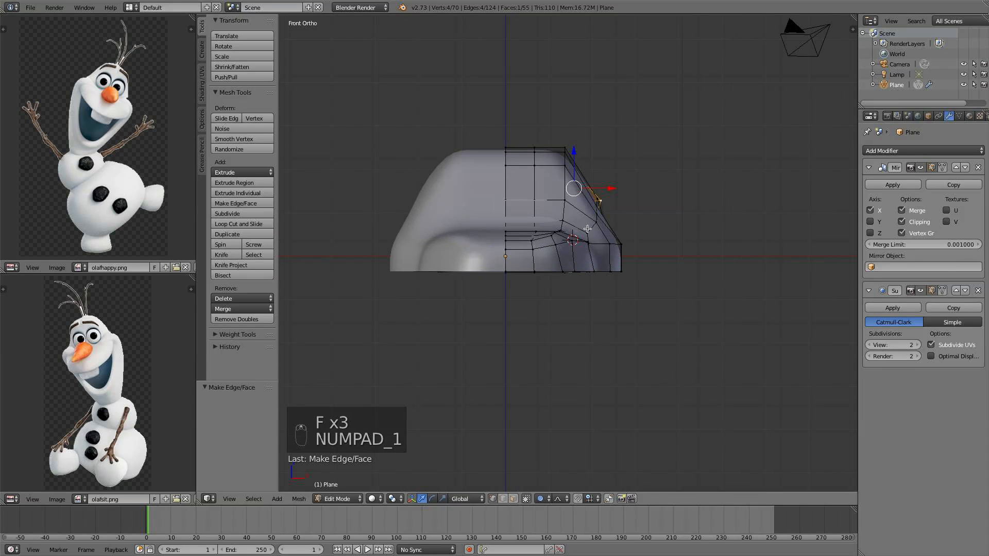
right_click(510, 141)
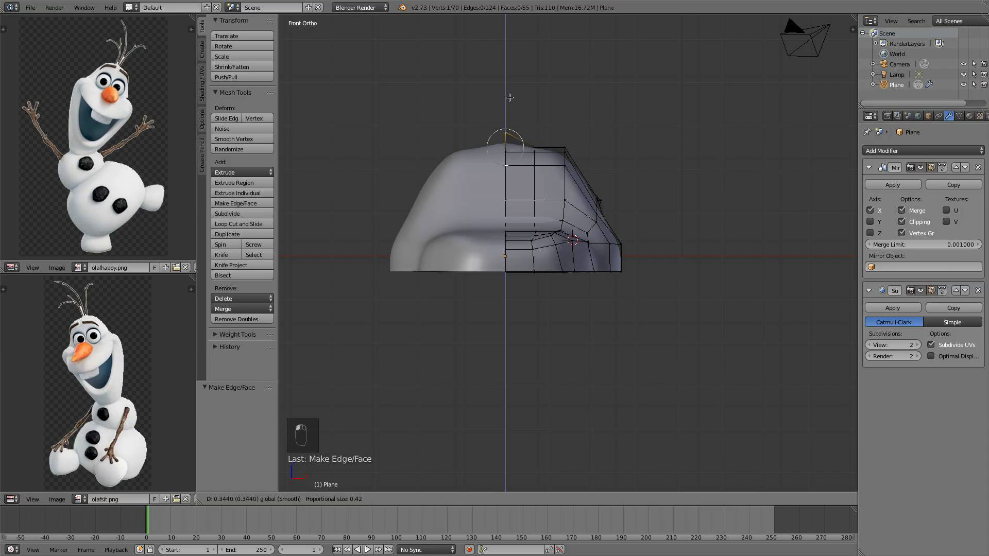
scroll(510, 88, down, 11)
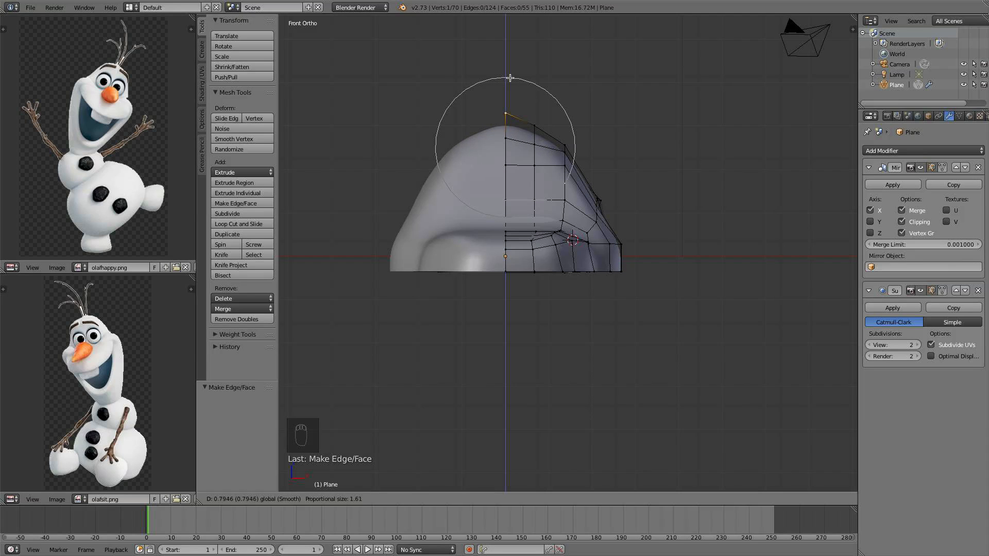
click(510, 80)
Lower a vertex on the side of the head slightly with proportional editing in wireframe view
middle_drag(510, 80, 462, 126)
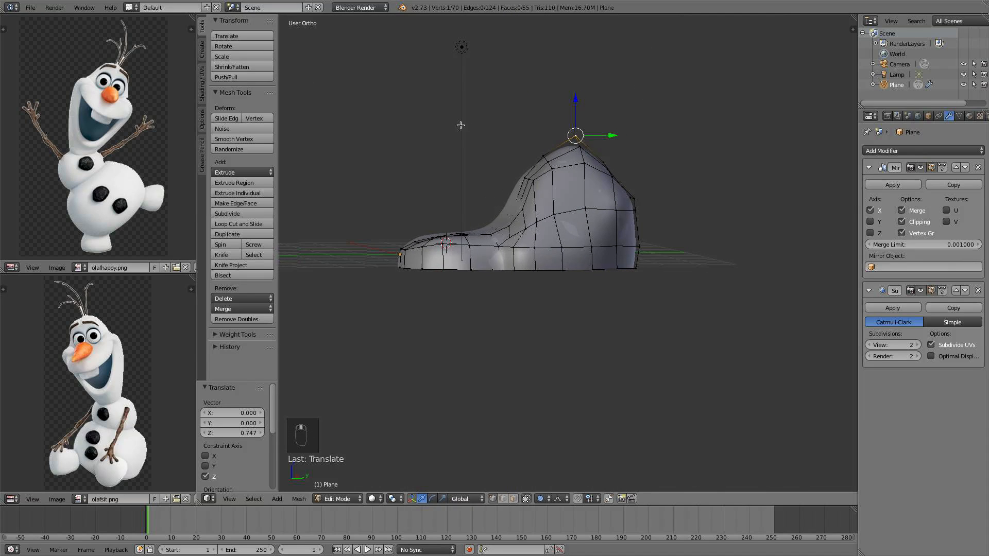
right_click(504, 223)
key(z)
scroll(462, 221, up, 1)
middle_drag(461, 220, 484, 225)
scroll(483, 225, up, 1)
scroll(483, 225, up, 1)
key(g)
key(y)
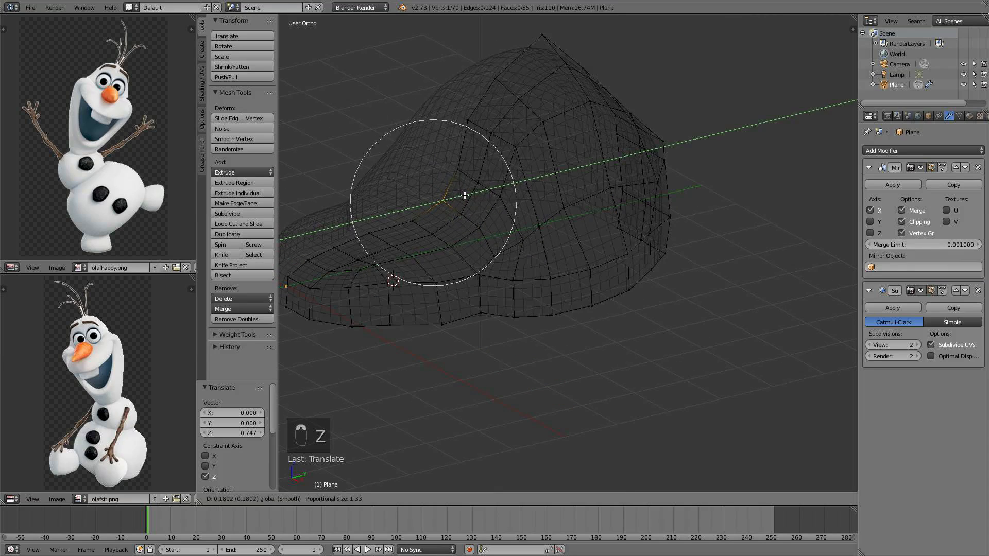
click(460, 186)
Fine-tune that side vertex's height again with proportional editing
drag(442, 173, 442, 182)
scroll(453, 185, down, 1)
middle_drag(459, 187, 490, 153)
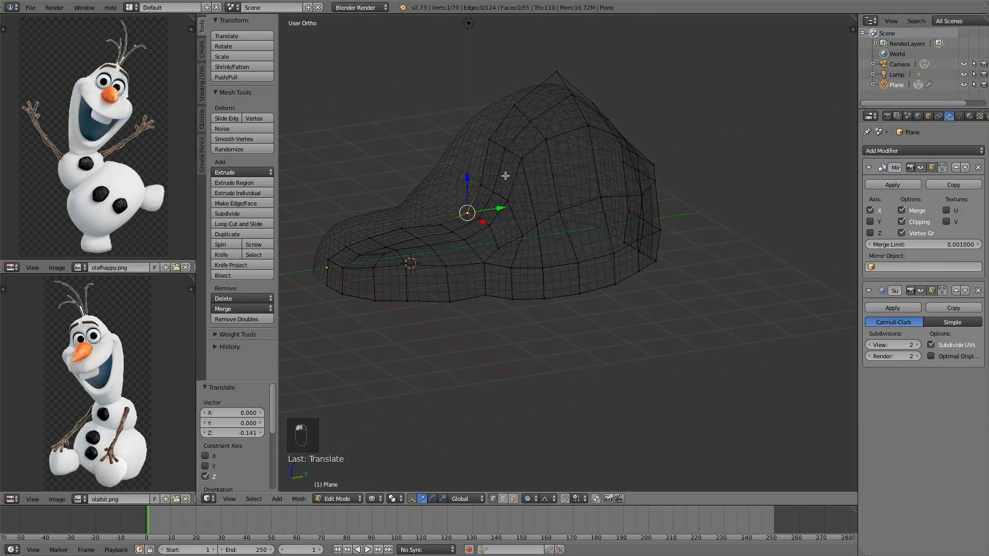
middle_drag(535, 175, 607, 232)
drag(605, 232, 602, 232)
drag(629, 198, 628, 204)
middle_drag(641, 208, 542, 179)
Select the bottom vertices at the head's front tip and raise them slightly along Z
key(KP_3)
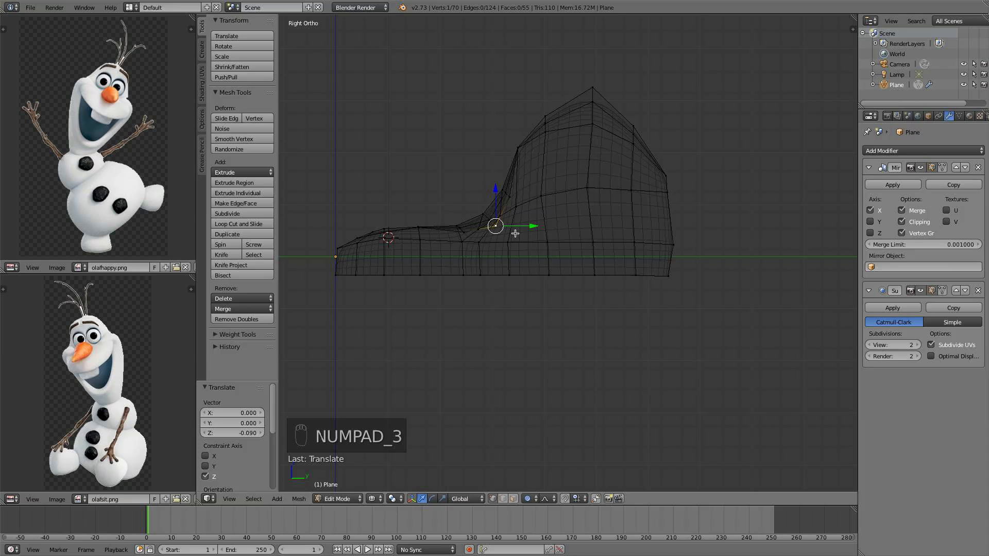
key(KP_1)
key(KP_3)
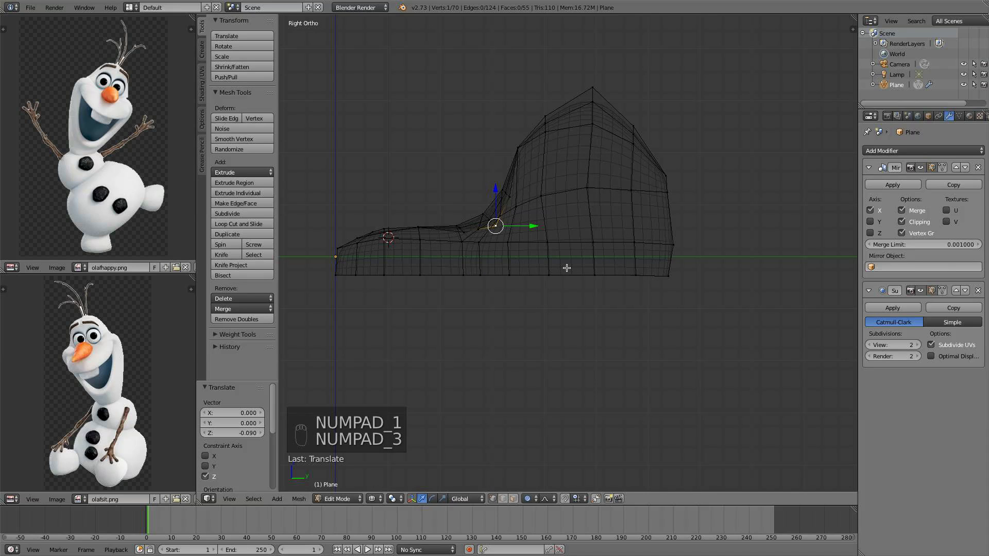
key(z)
shift+middle_drag(566, 268, 677, 234)
key(a)
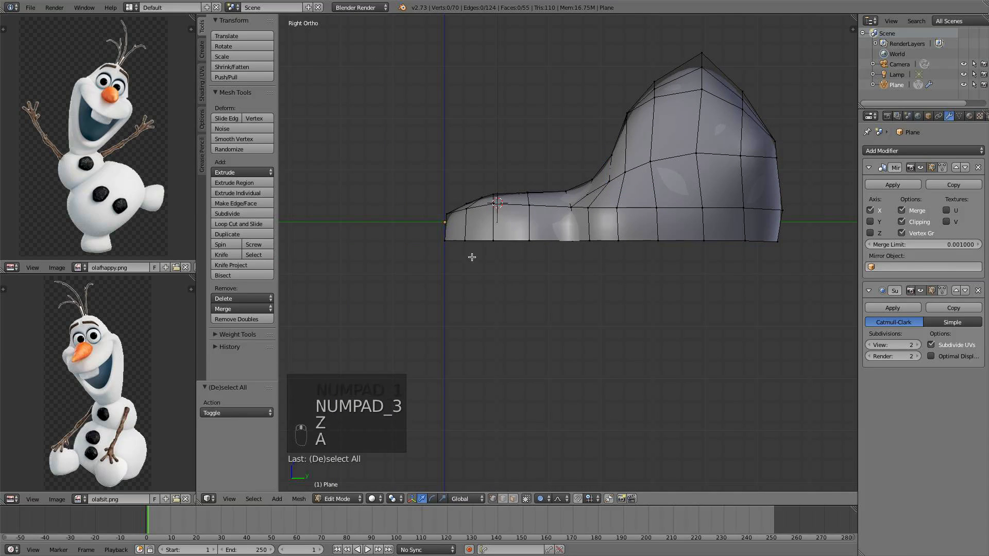
middle_drag(479, 252, 546, 251)
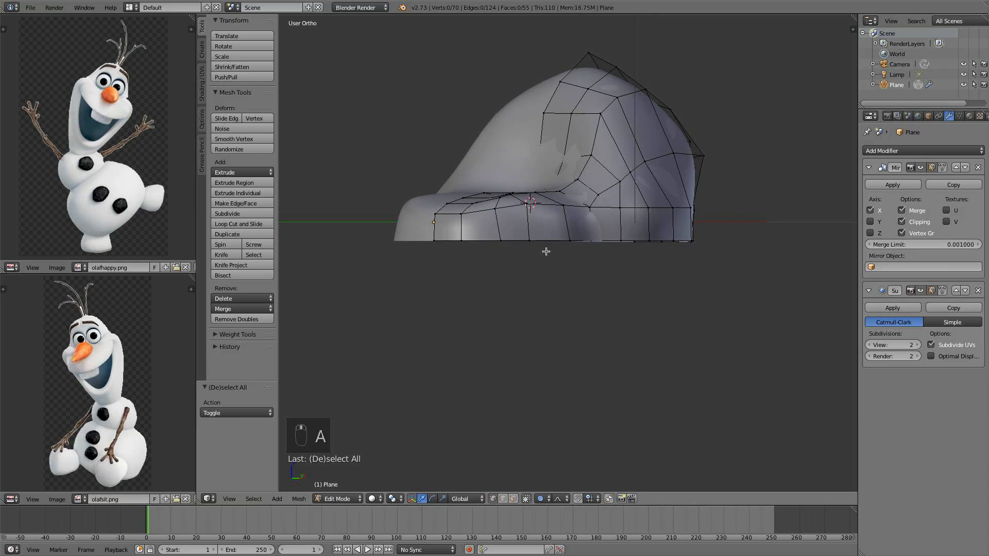
right_click(437, 239)
key(KP_3)
scroll(516, 249, up, 5)
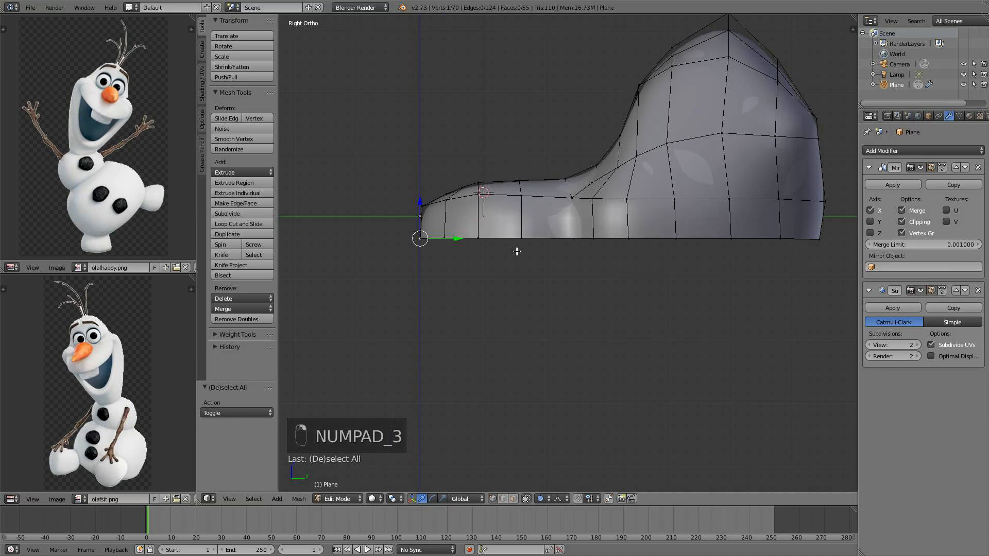
key(c)
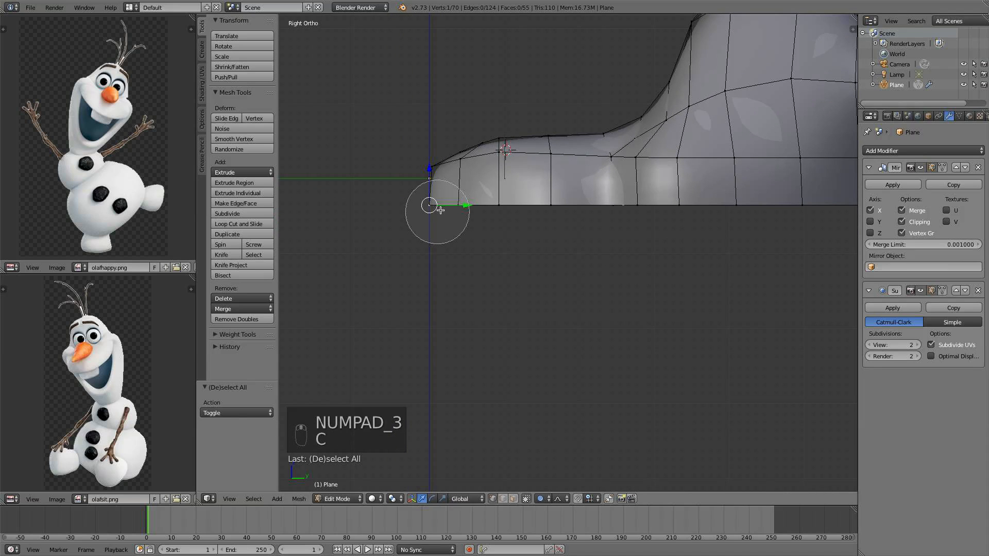
click(419, 215)
right_click(420, 214)
scroll(440, 243, down, 2)
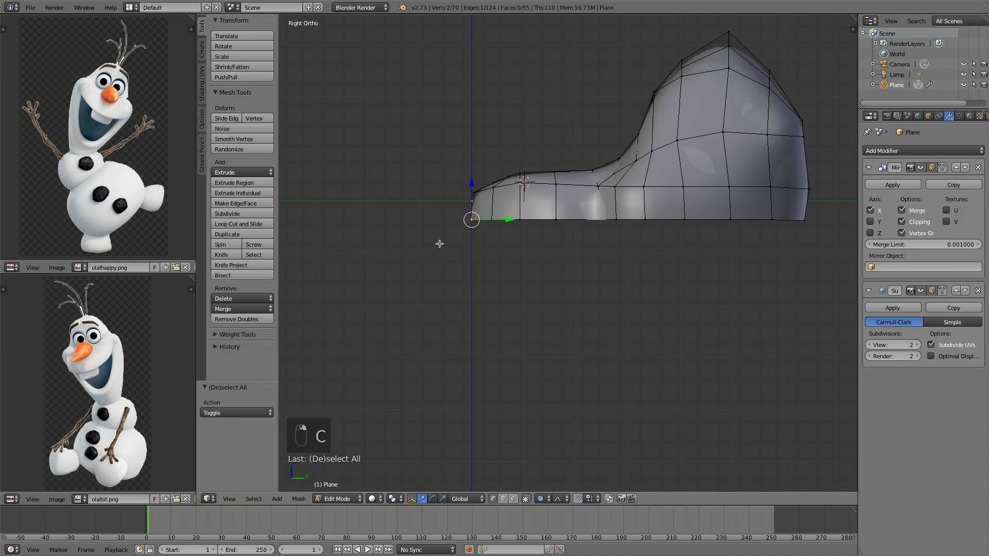
shift+middle_drag(552, 251, 534, 221)
scroll(519, 234, up, 2)
middle_drag(457, 224, 540, 237)
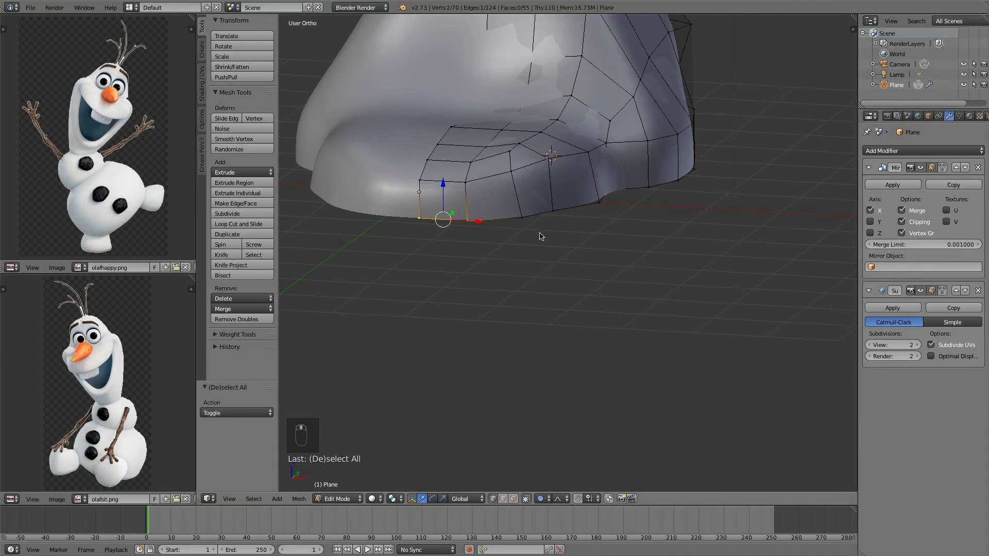
shift+right_click(523, 218)
key(KP_3)
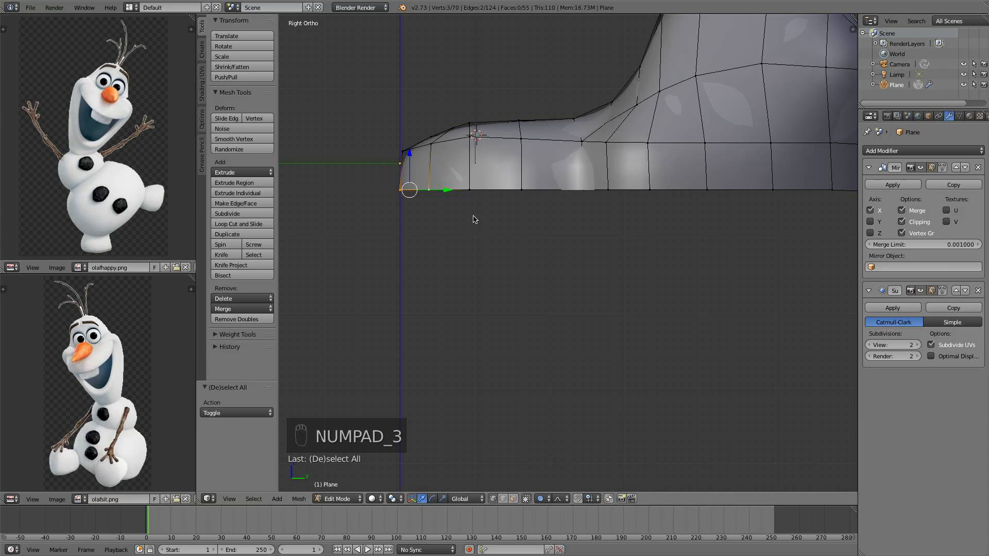
key(g)
key(z)
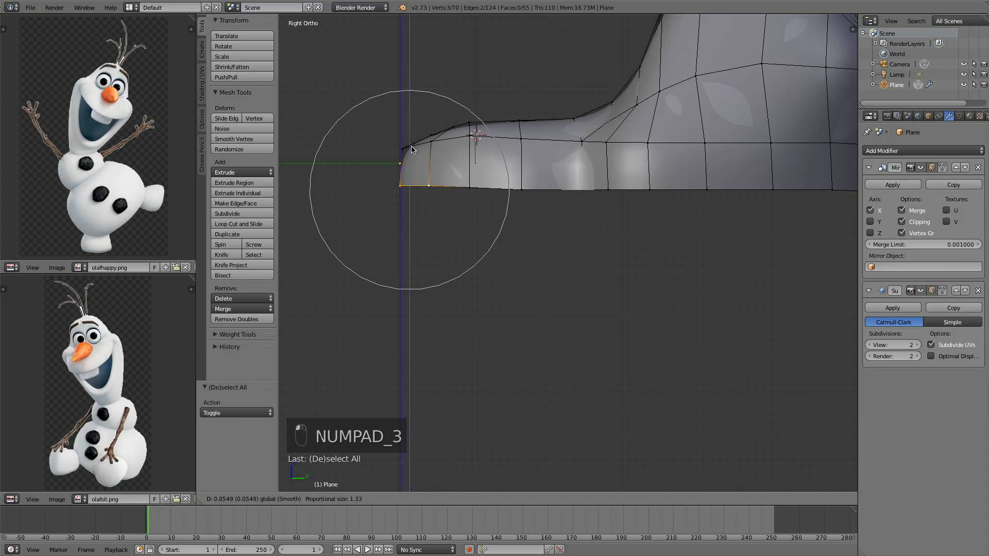
click(401, 177)
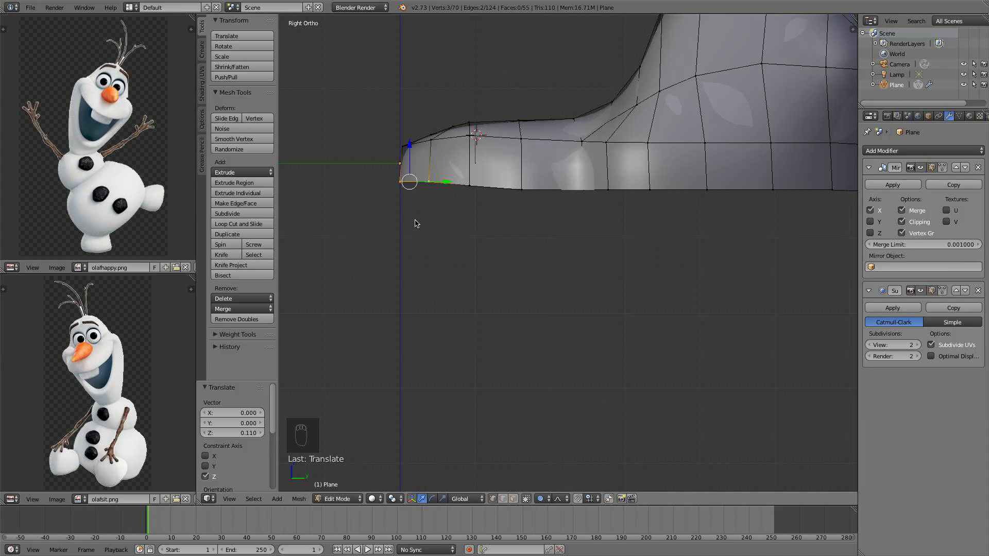
Extrude the bottom front vertices backward and slightly down, then pull them forward along Y with proportional editing
key(e)
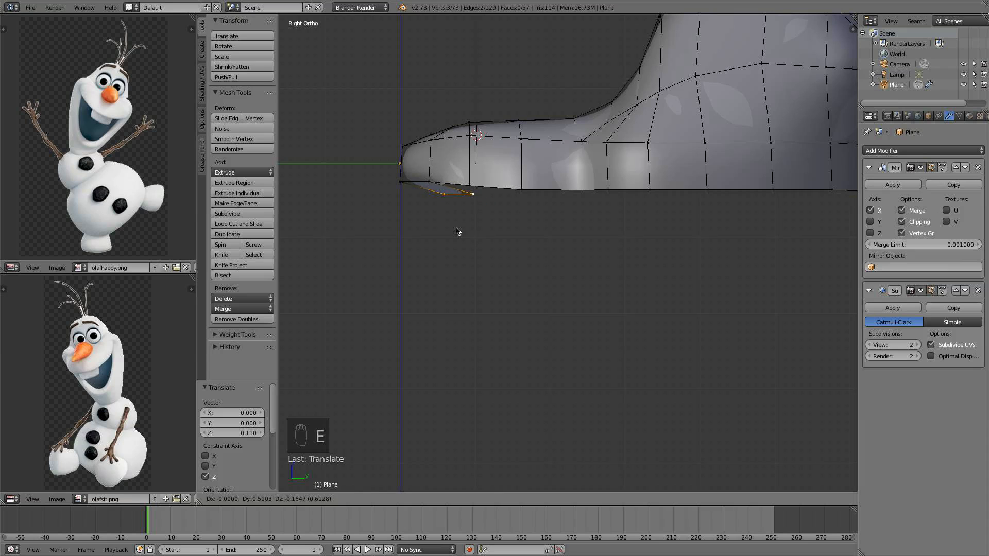
click(464, 229)
middle_drag(482, 223, 479, 189)
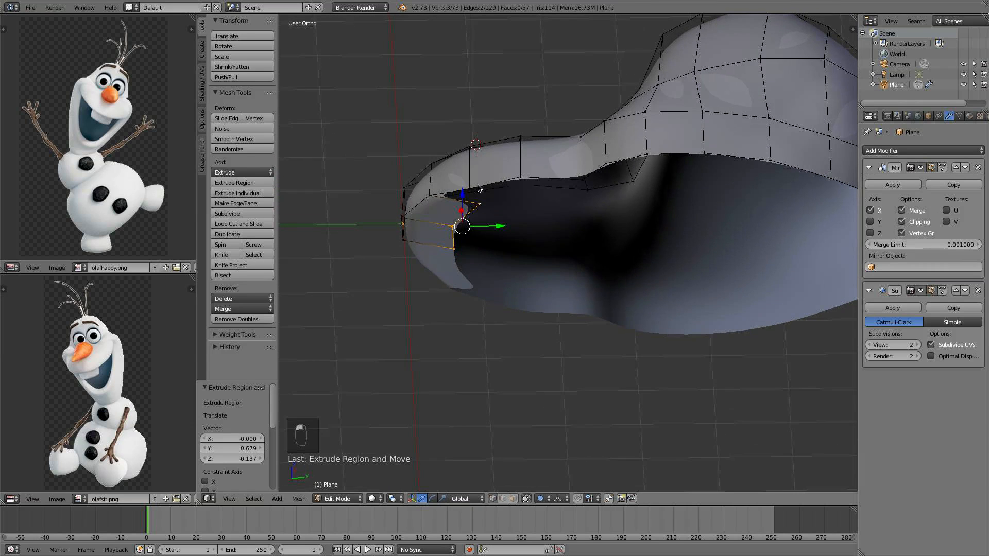
key(g)
key(y)
scroll(471, 226, up, 4)
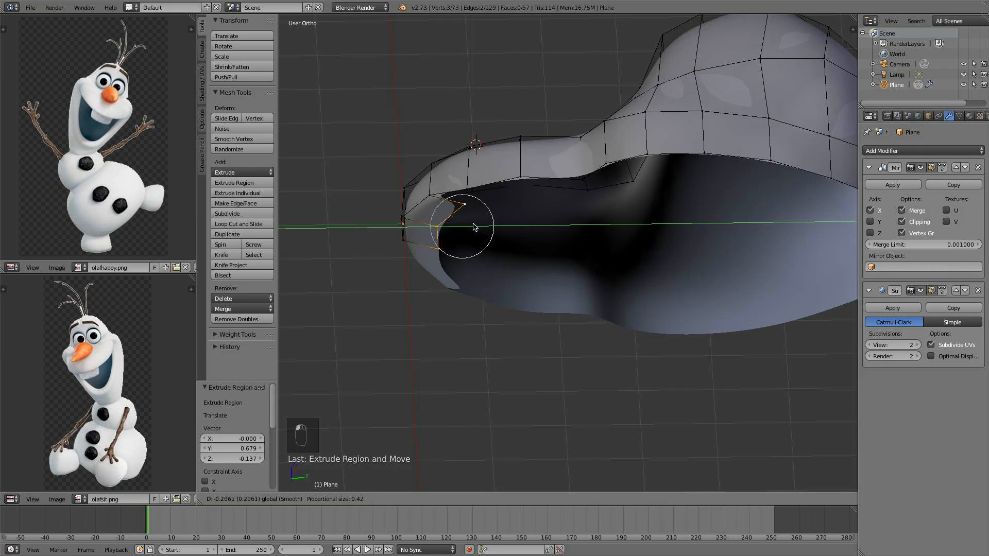
click(460, 220)
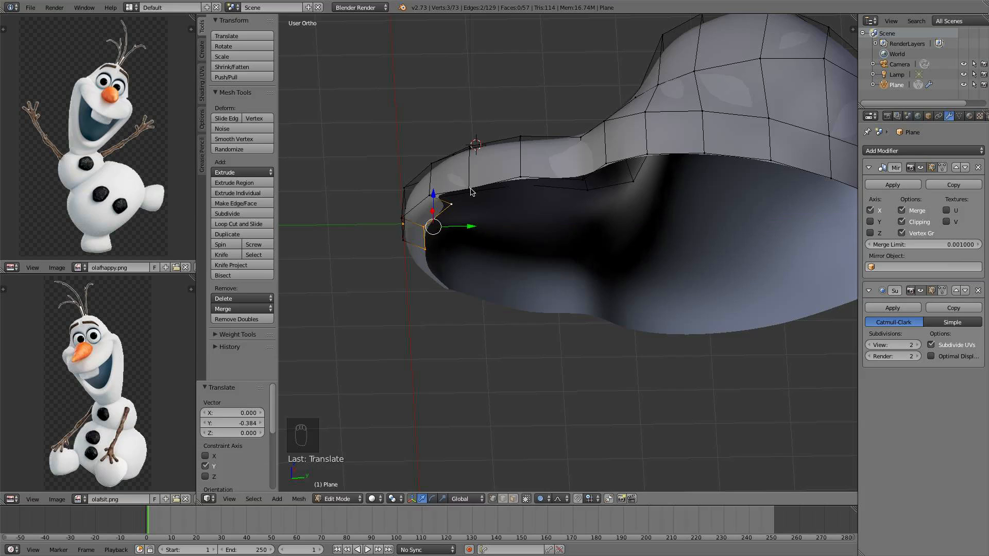
Scale the extruded vertices along Y by 0.263 in side view
key(KP_7)
key(KP_3)
scroll(471, 206, up, 1)
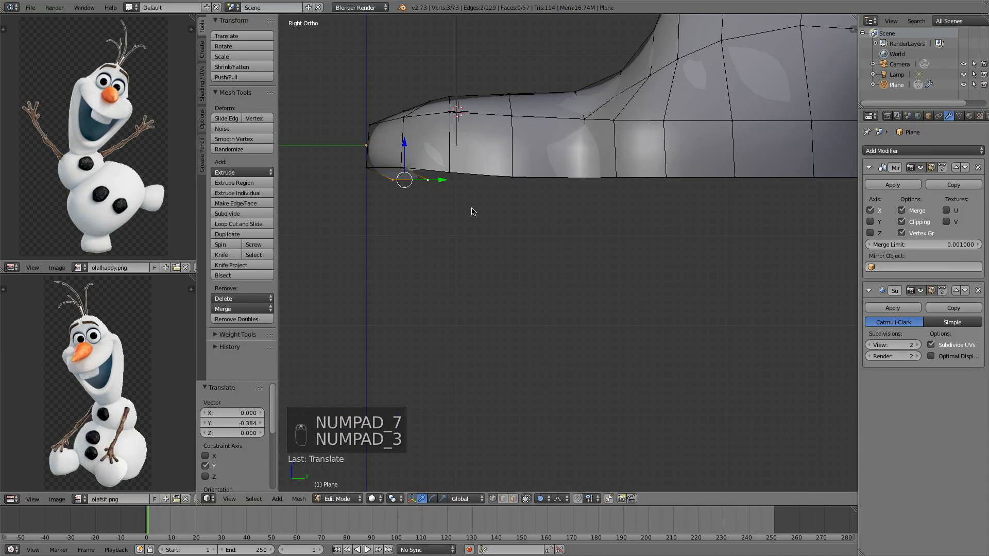
shift+middle_drag(483, 229, 466, 296)
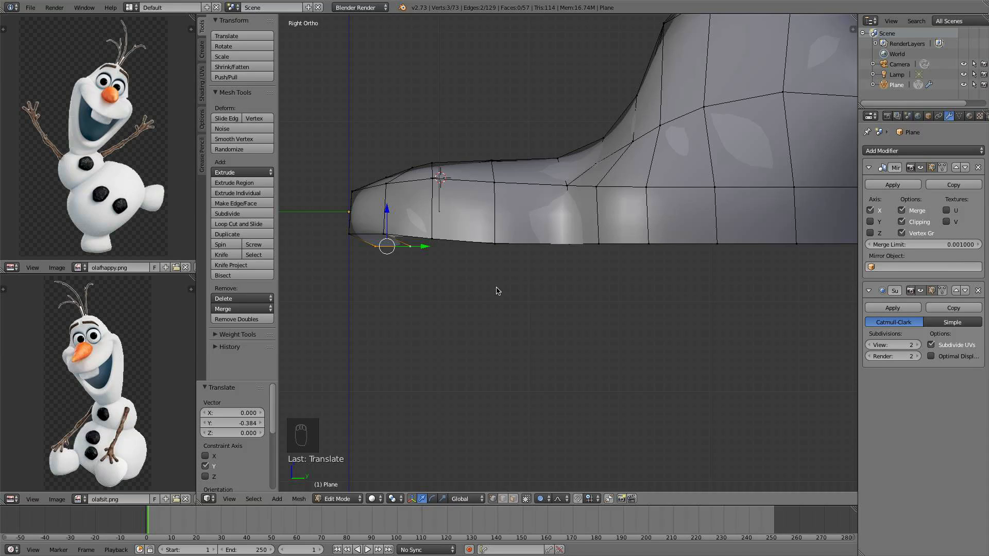
key(s)
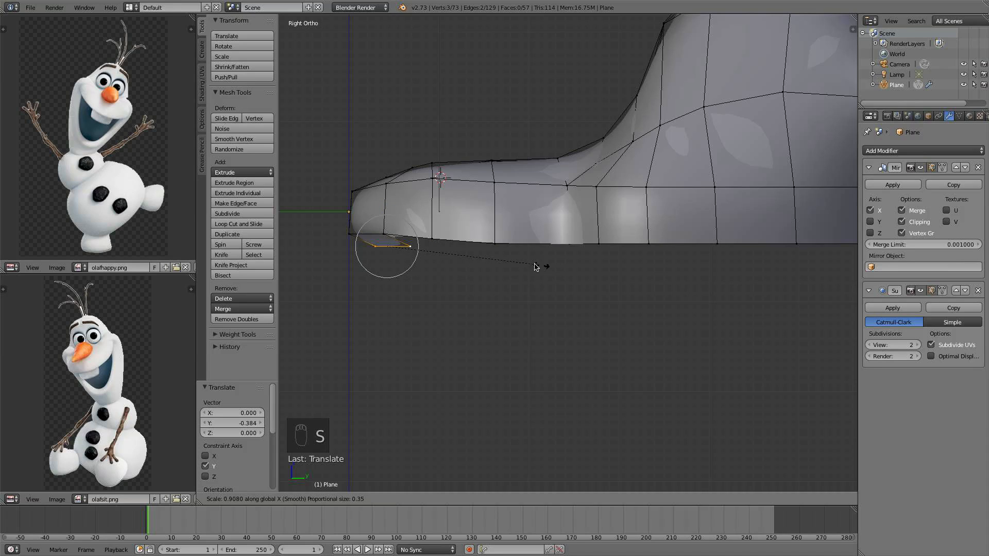
key(y)
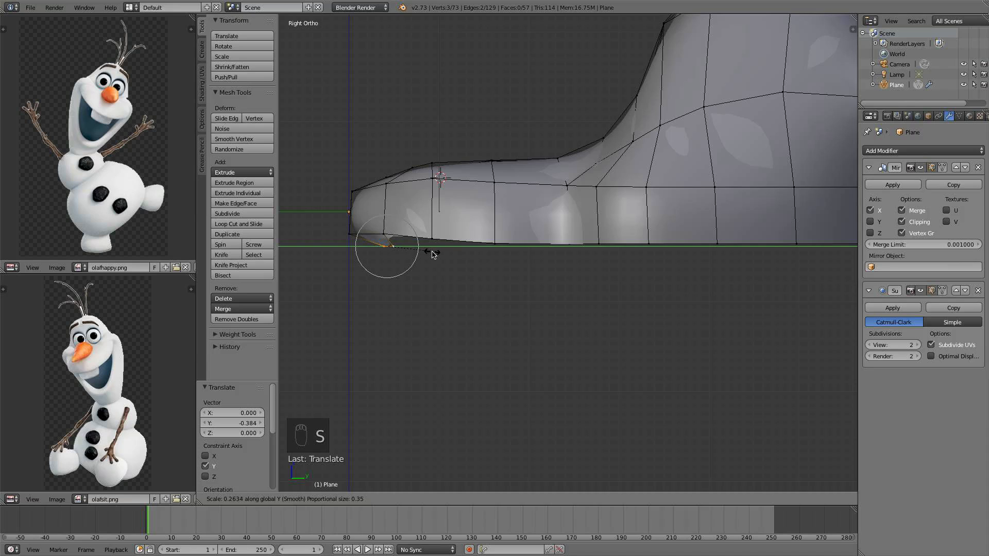
click(432, 254)
middle_drag(433, 254, 391, 249)
key(KP_3)
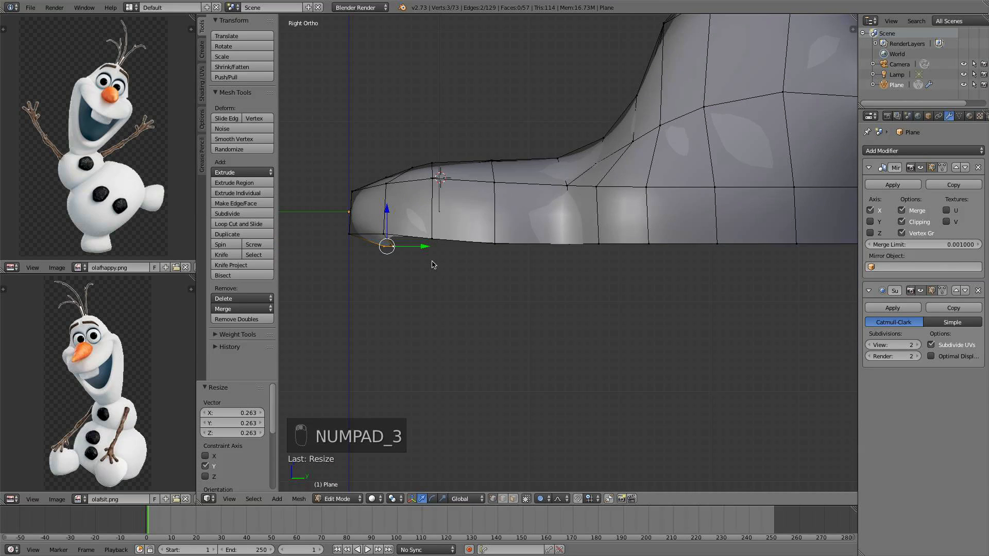
Extrude the bottom vertices backward three more times along the underside of the head
key(e)
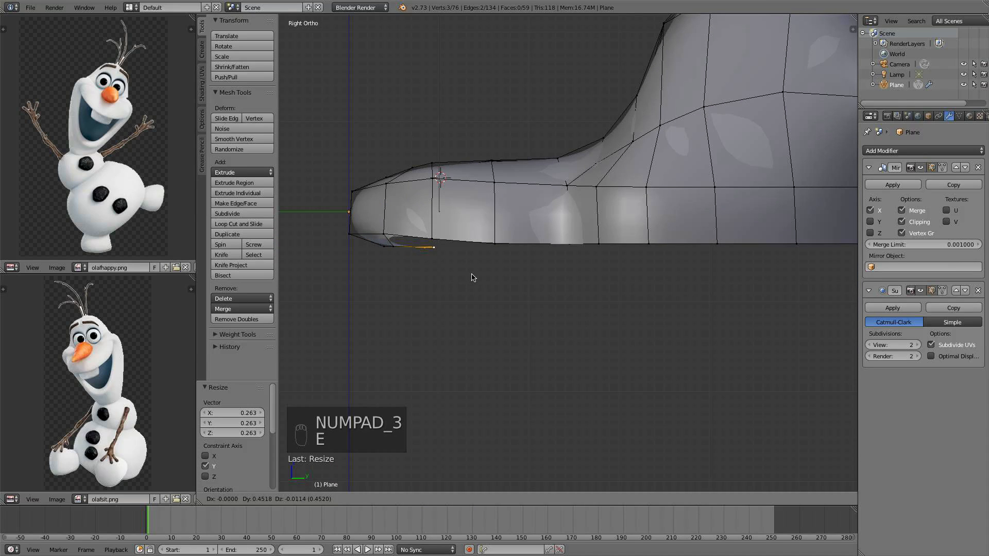
click(475, 282)
key(e)
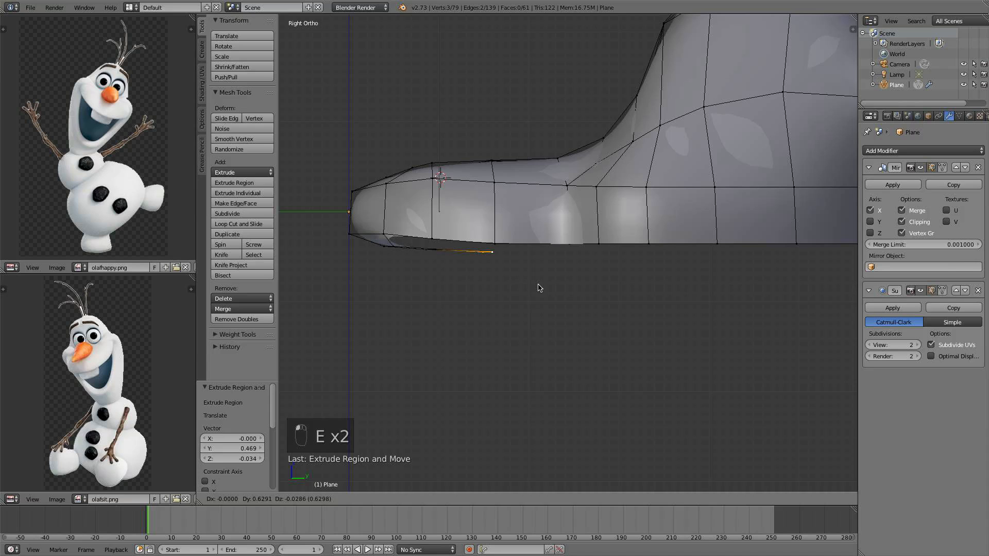
click(539, 288)
key(e)
click(645, 289)
shift+middle_drag(642, 289, 575, 271)
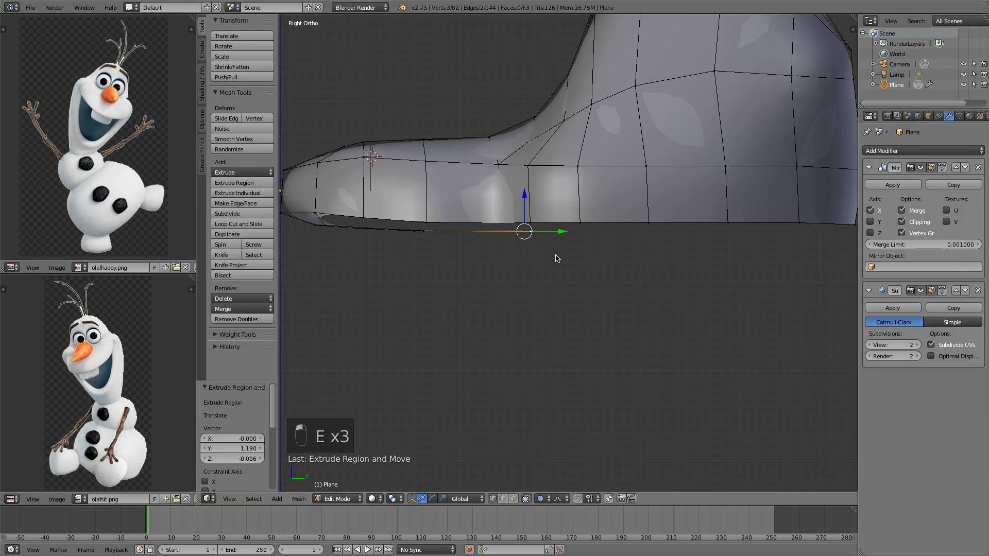
Nudge the last extruded vertices slightly along Y with the move gizmo
scroll(554, 257, down, 2)
middle_drag(542, 232, 561, 250)
drag(570, 271, 565, 271)
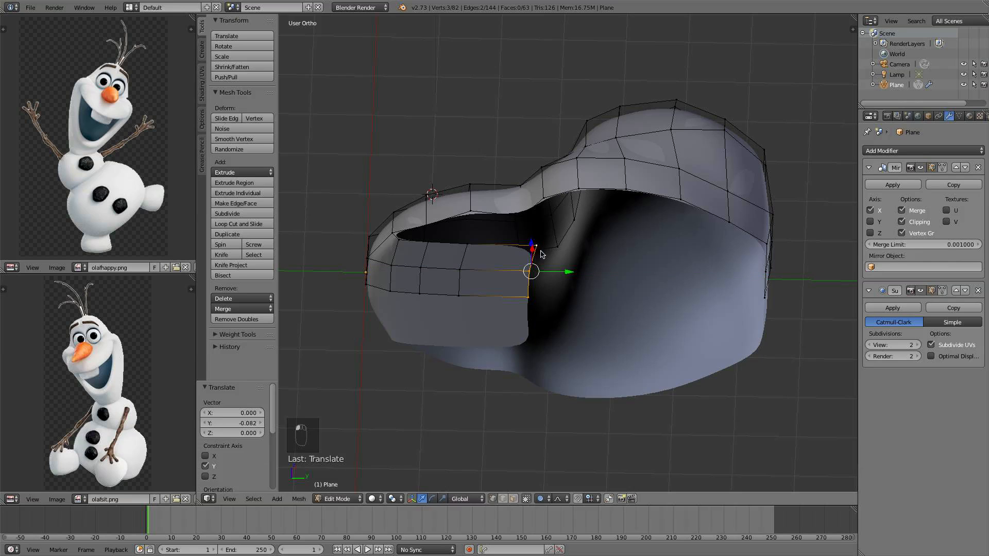
Select four vertices between the new bottom strip and the head side and fill them with a face
key(KP_3)
scroll(458, 302, up, 2)
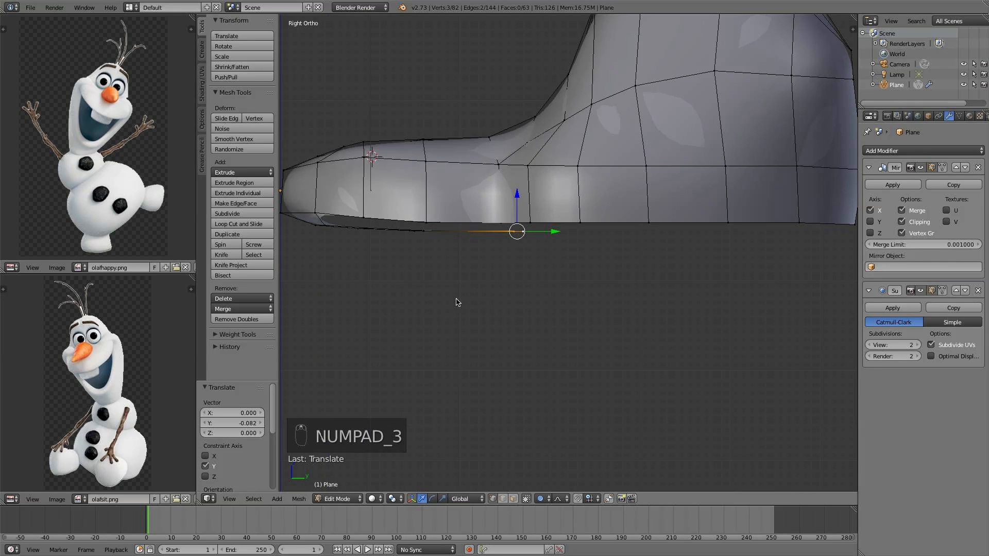
middle_drag(482, 265, 455, 232)
right_click(390, 214)
shift+right_click(381, 200)
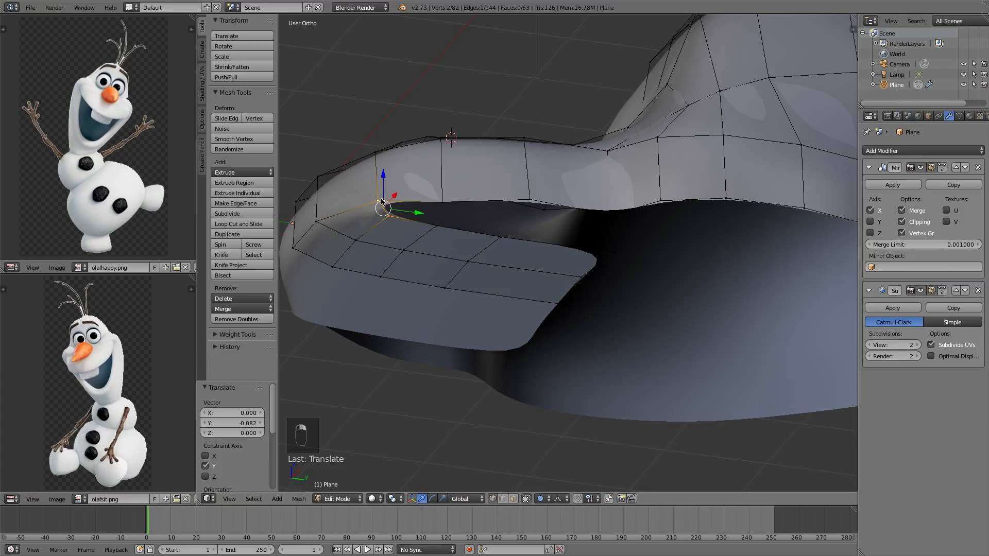
shift+right_click(438, 202)
shift+right_click(438, 226)
key(f)
Fill the next gap between the bottom strip and the head side with a face
right_click(438, 226)
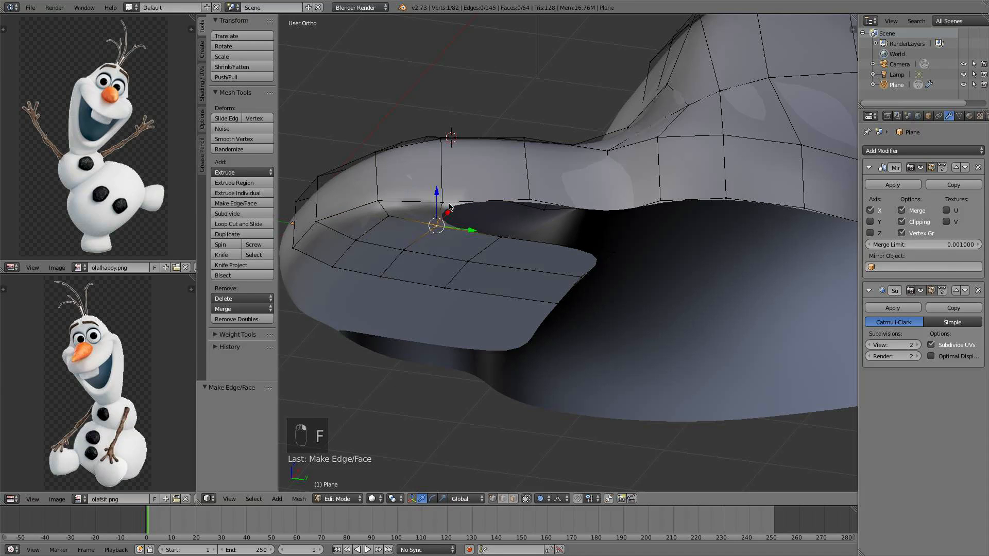
shift+right_click(443, 203)
shift+right_click(530, 200)
shift+right_click(504, 235)
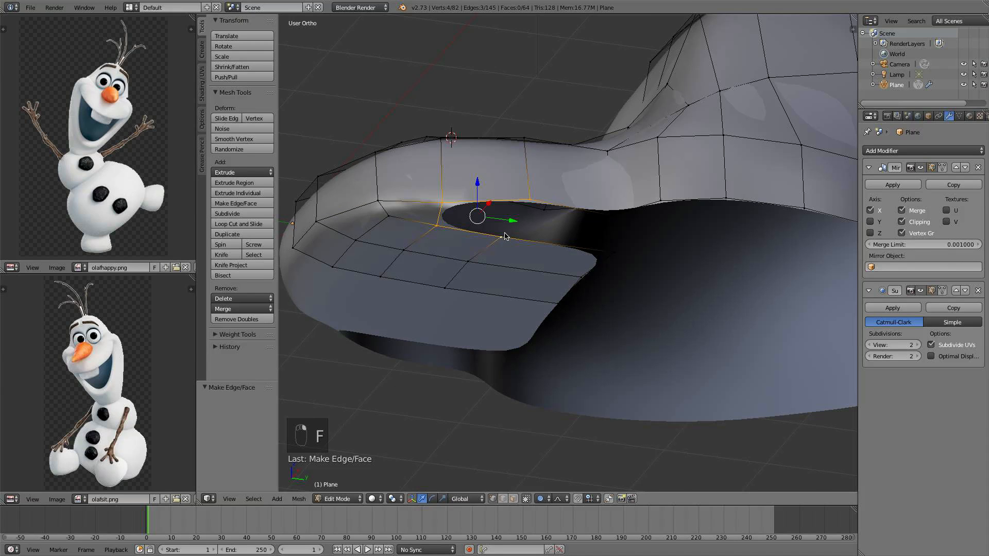
key(f)
Fill a third face between the bottom strip and the head side further back
middle_drag(505, 237, 510, 206)
right_click(510, 201)
middle_drag(627, 211, 570, 203)
shift+right_click(568, 201)
shift+right_click(601, 241)
shift+right_click(484, 248)
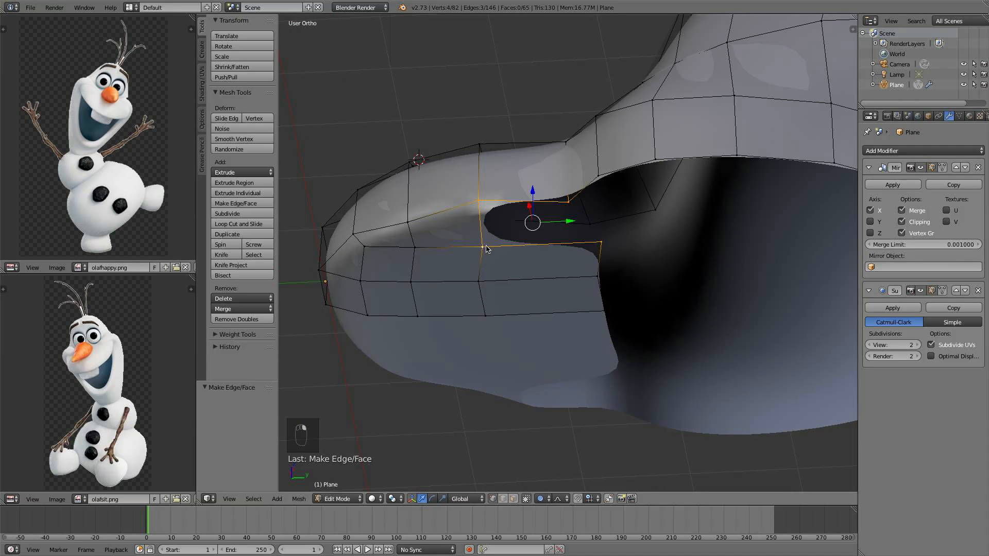
key(f)
Circle-select the bottom strip's vertices in side view and raise them 0.183 along Z with proportional editing
middle_drag(483, 251, 556, 305)
key(KP_3)
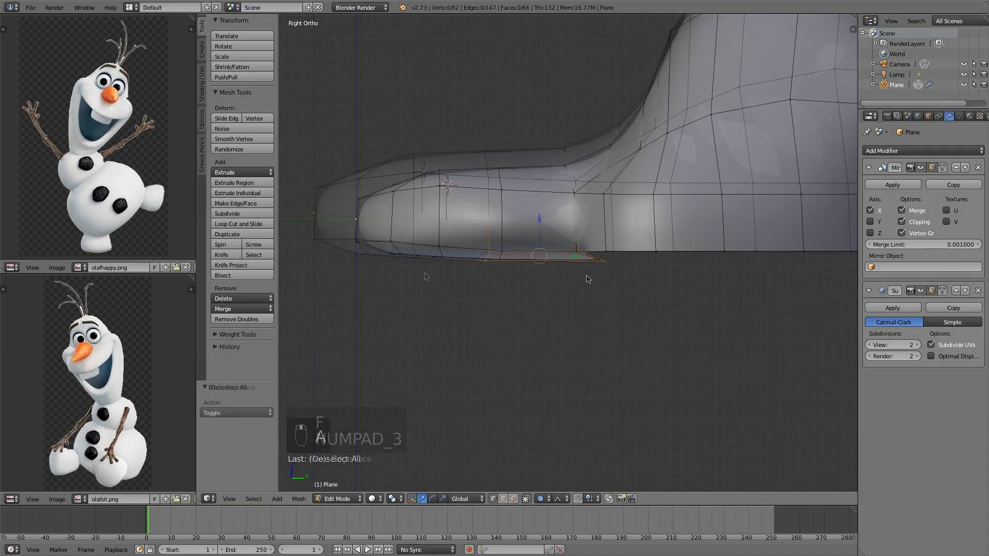
key(a)
key(c)
scroll(618, 266, up, 3)
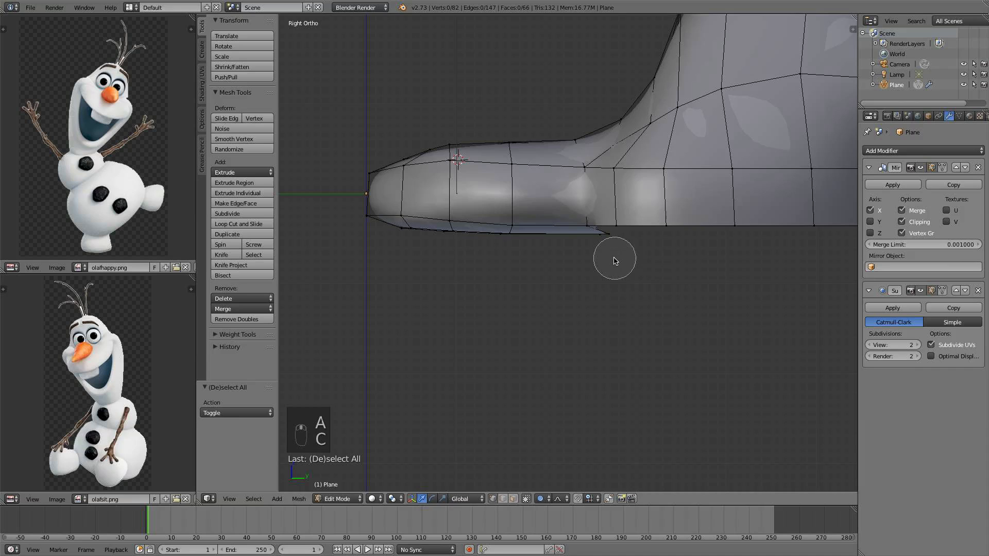
mouse_move(607, 258)
mouse_down()
mouse_move(601, 250)
mouse_move(409, 253)
mouse_move(400, 243)
mouse_up()
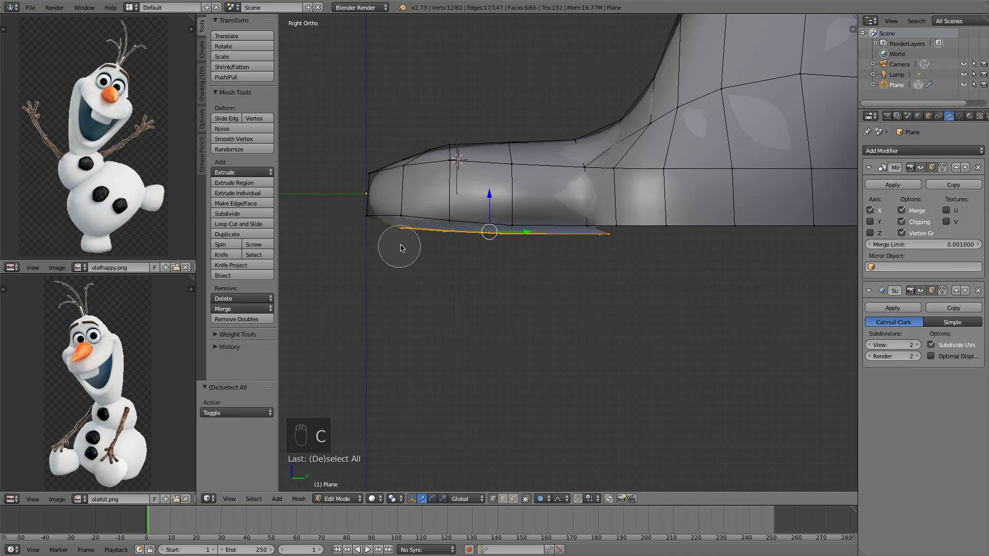
right_click(493, 211)
key(g)
key(z)
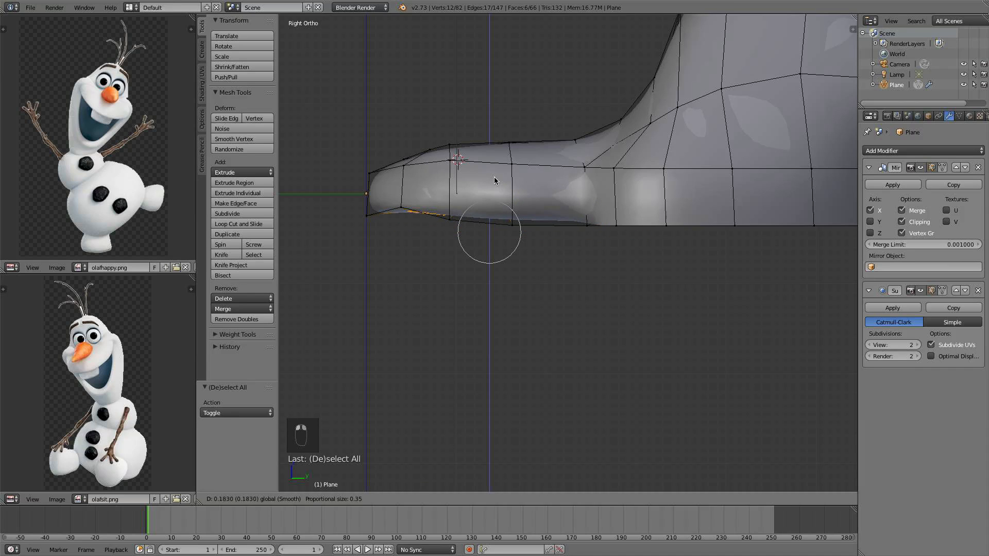
click(494, 177)
Rotate the selected bottom strip vertices by -4.65 degrees and check them in wireframe side view
key(r)
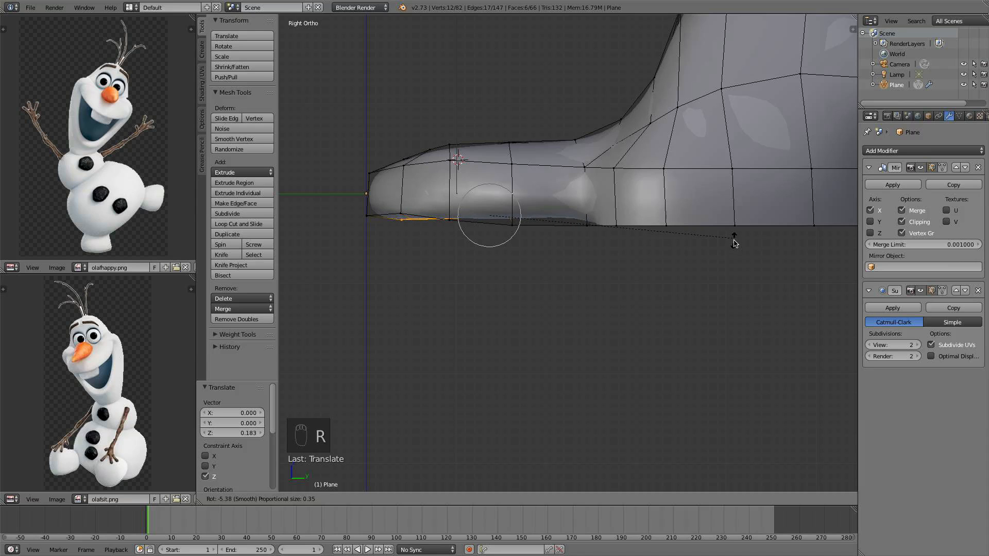
click(734, 246)
scroll(597, 239, up, 2)
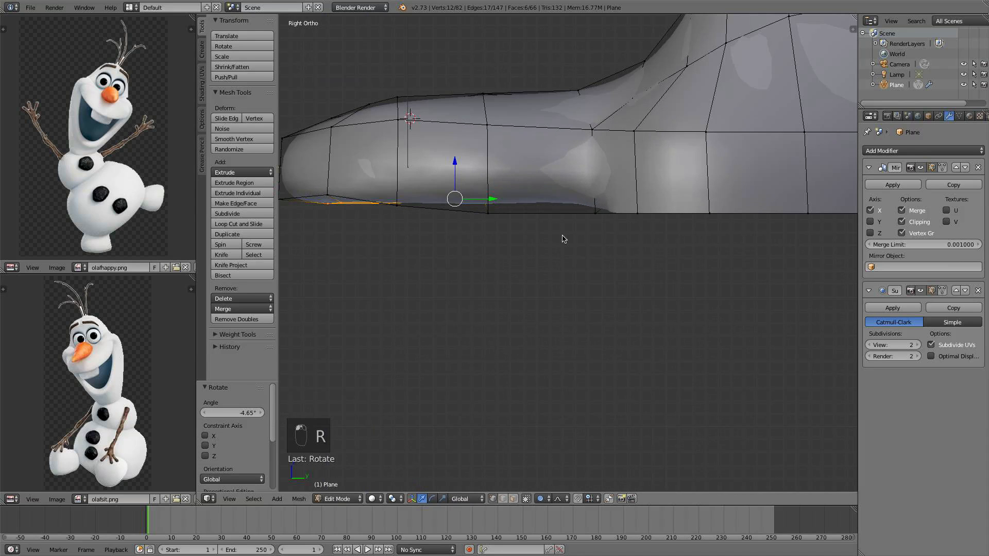
key(z)
middle_drag(591, 211, 693, 230)
key(KP_3)
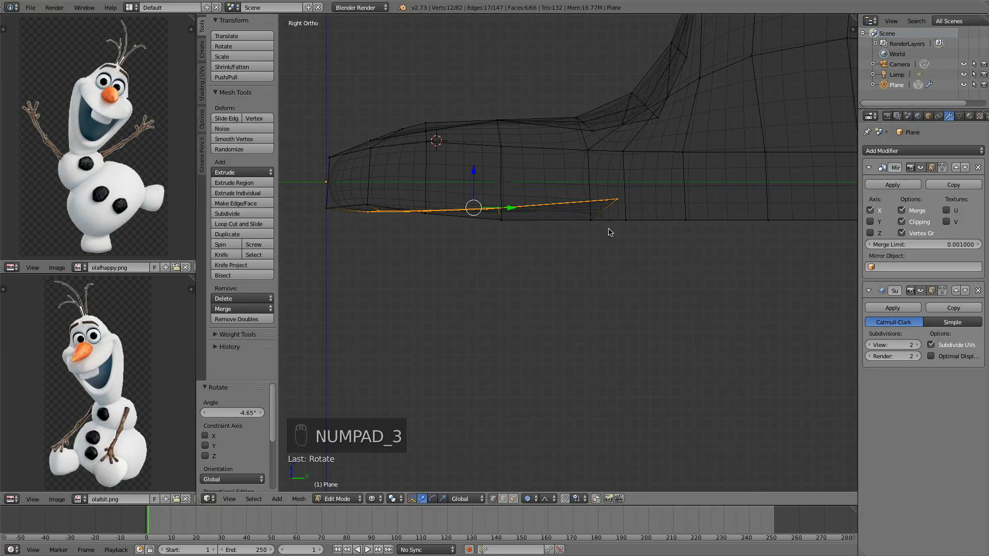
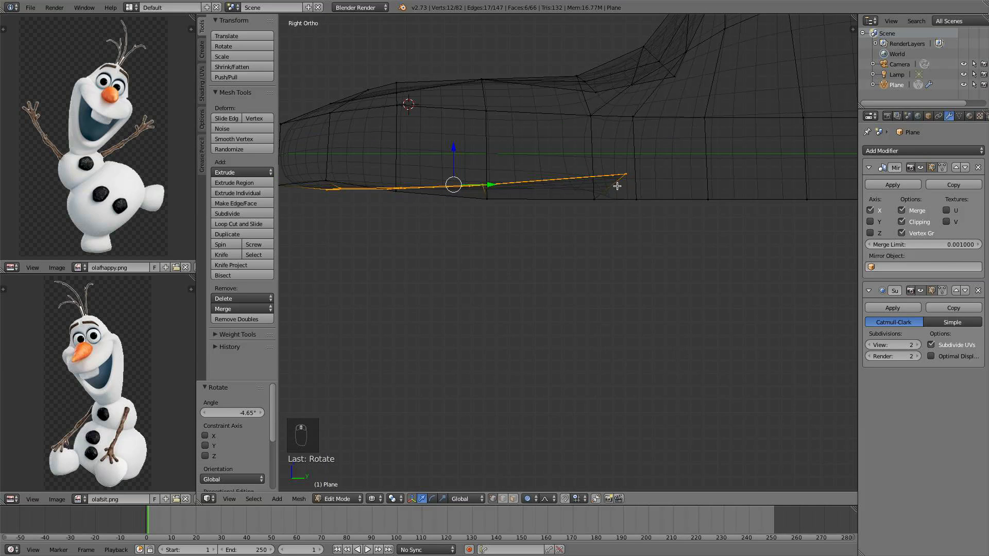
Circle-select a vertex on the bottom strip and move it back about 0.21 along Y
key(c)
scroll(531, 223, down, 6)
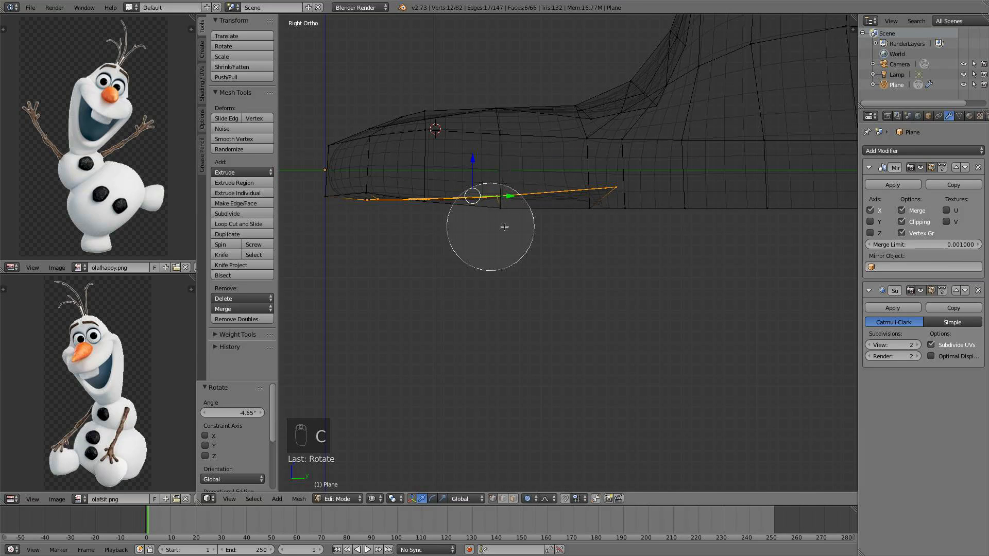
middle_drag(506, 225, 363, 209)
right_click(477, 222)
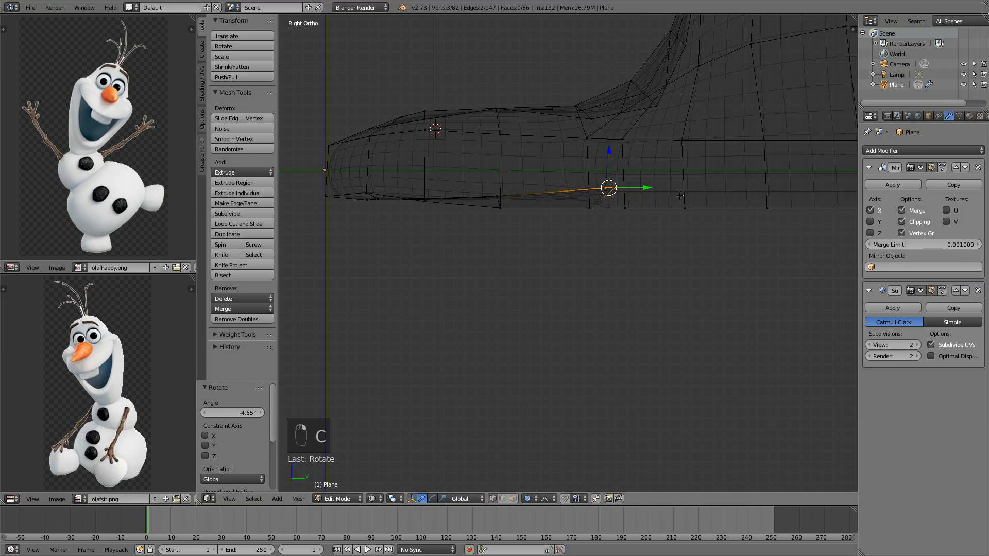
key(g)
click(648, 199)
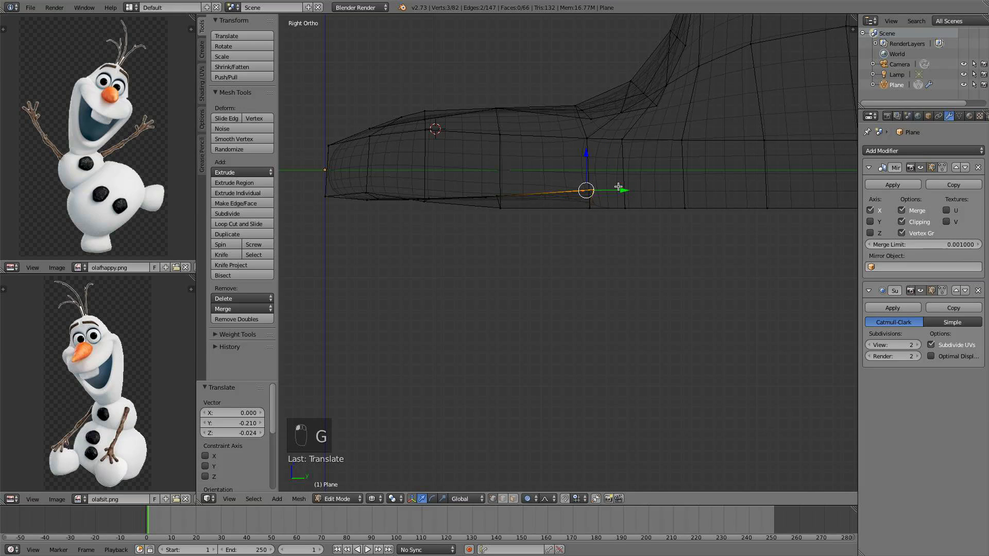
Extrude the vertex twice downward and once far forward to start the jaw outline, checking it from an angle
key(e)
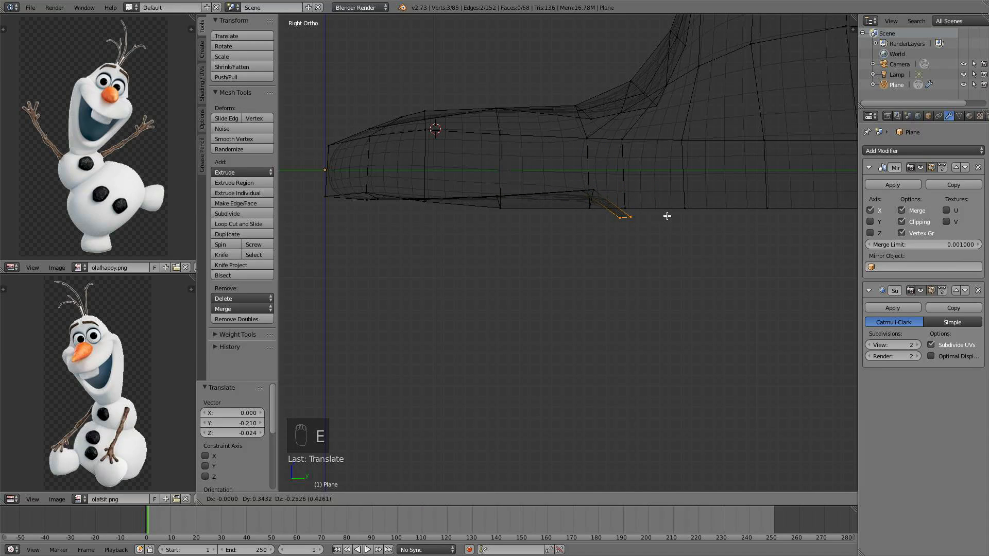
click(667, 215)
key(e)
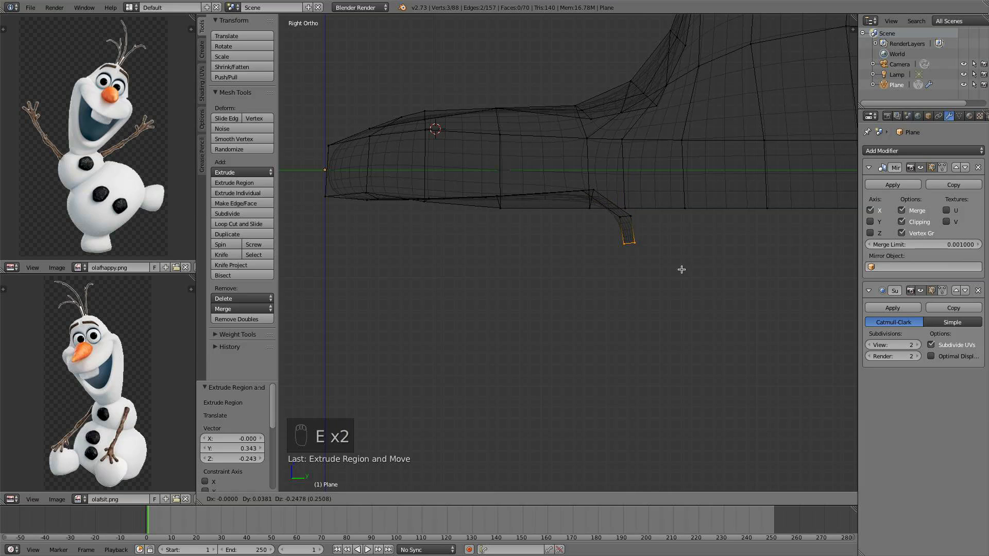
click(675, 267)
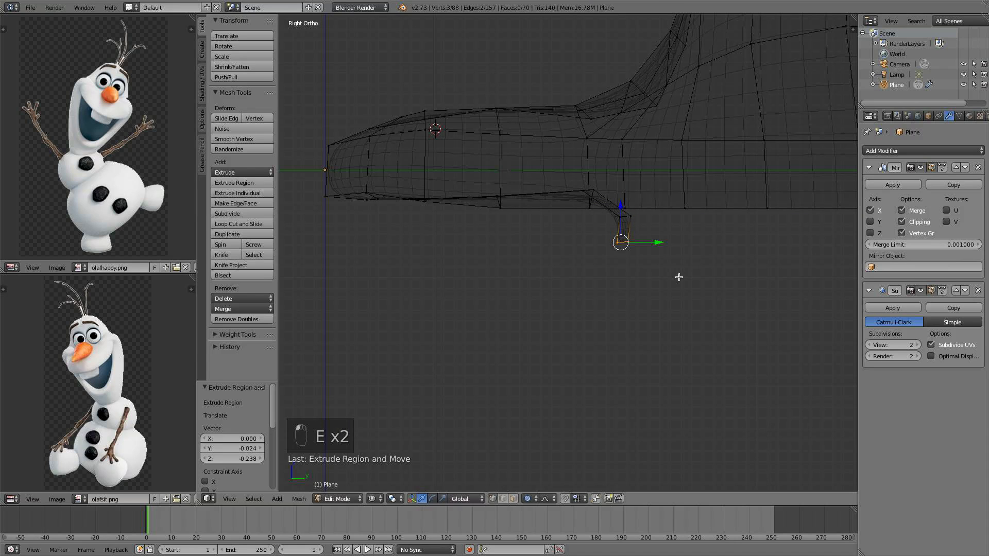
key(e)
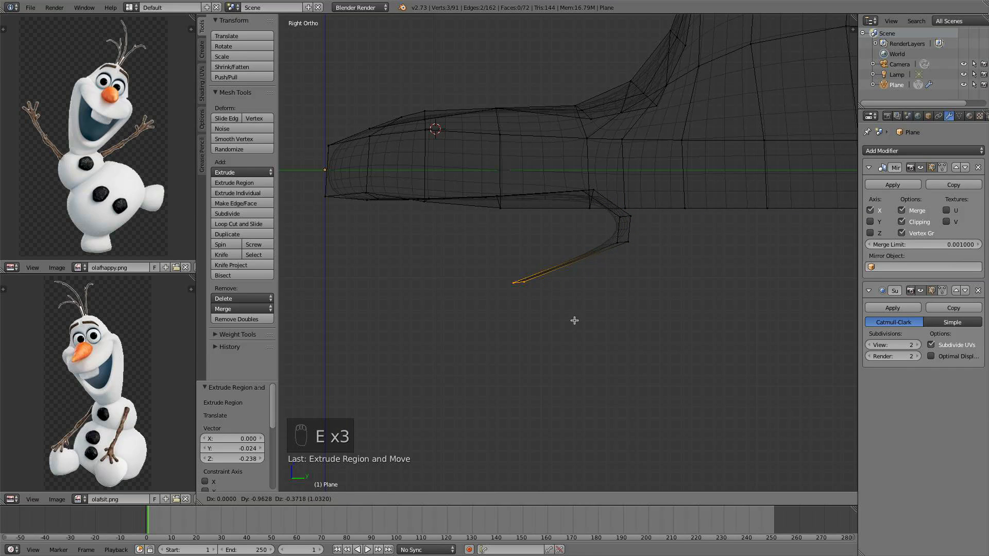
click(575, 315)
middle_drag(579, 303, 622, 272)
key(KP_Enter)
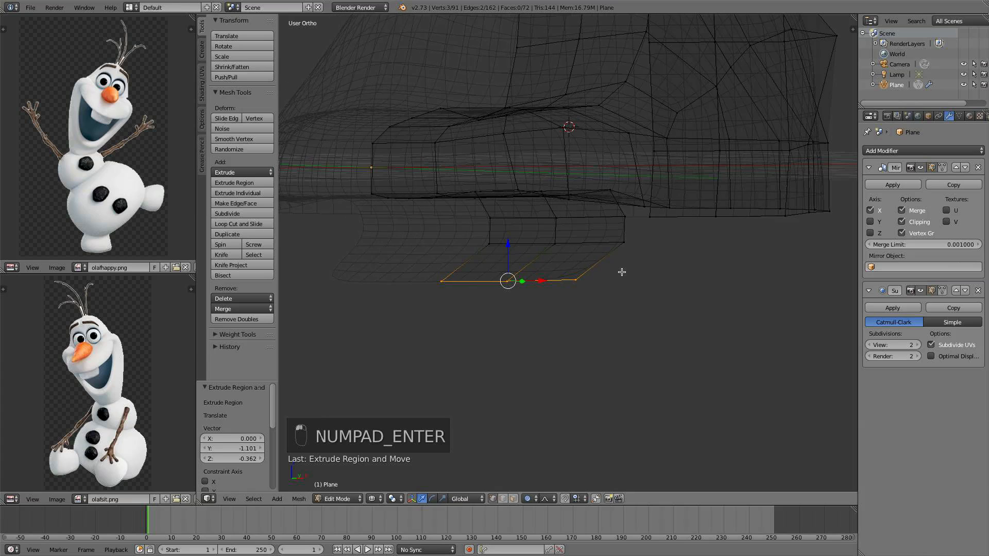
key(KP_3)
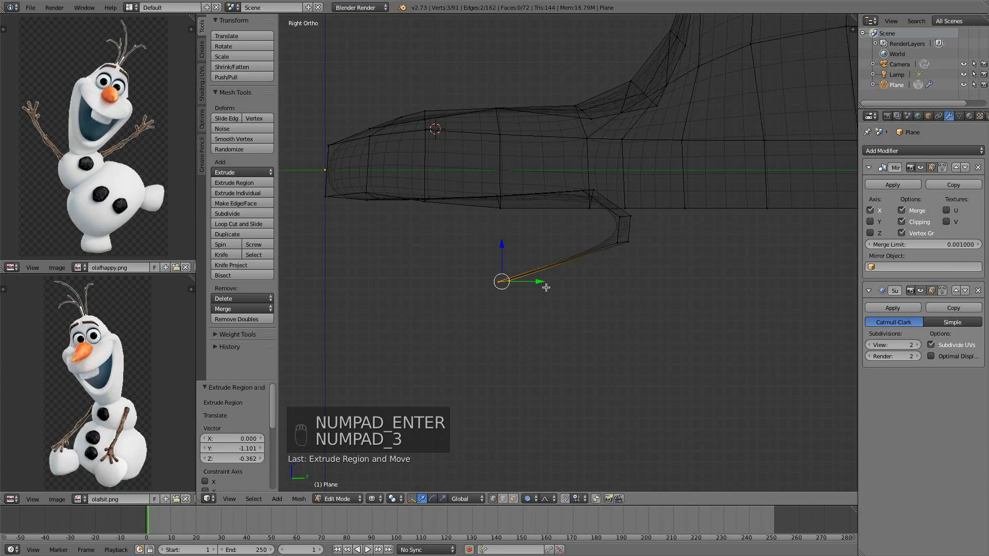
Extrude the jaw outline's end vertex twice more toward the front of the head
key(e)
click(481, 297)
key(e)
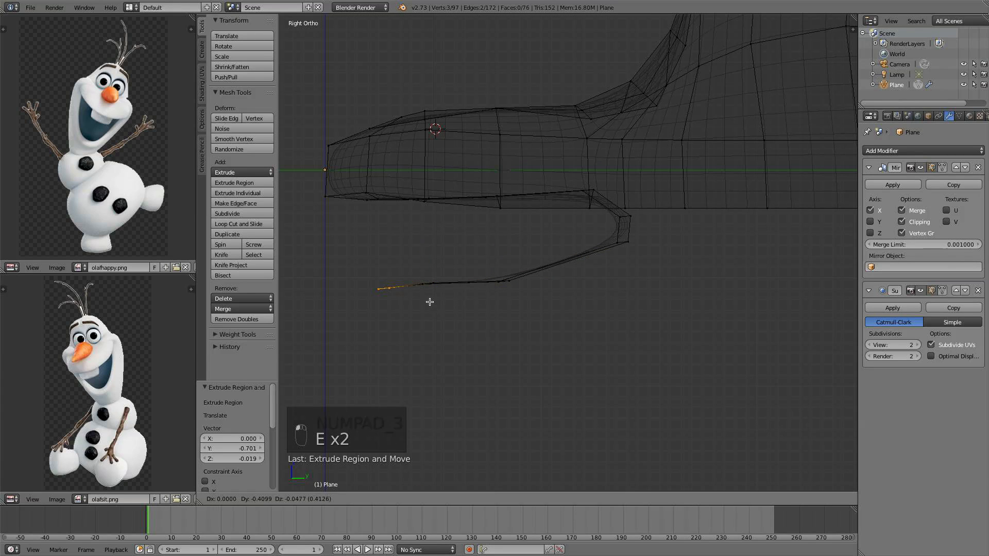
click(408, 298)
middle_drag(408, 299, 597, 214)
key(KP_3)
scroll(453, 156, down, 4)
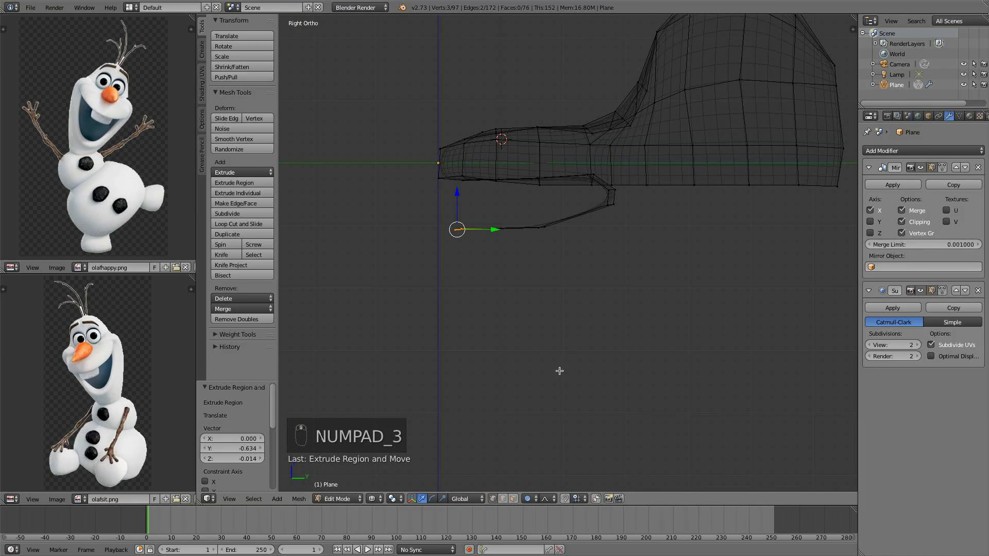
shift+middle_drag(516, 345, 459, 221)
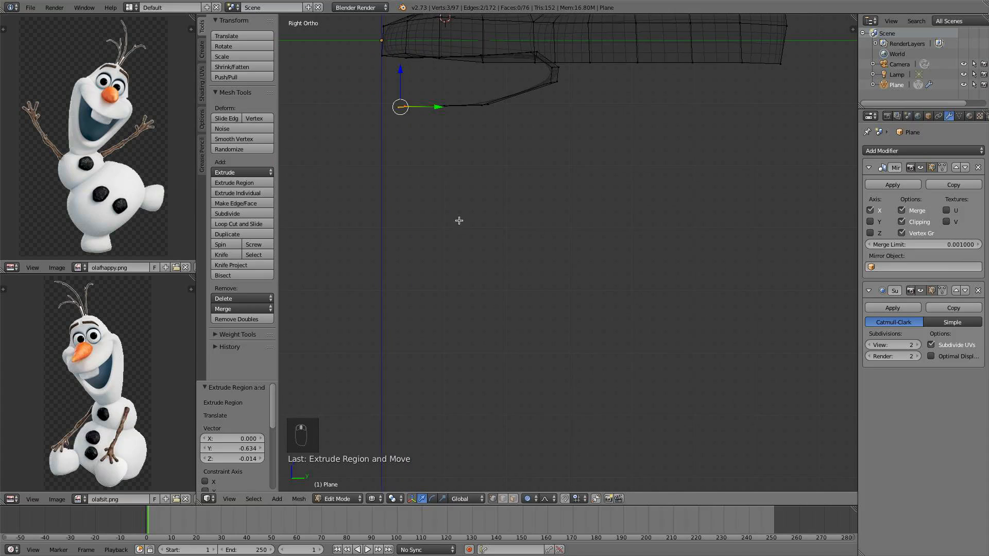
scroll(470, 216, down, 2)
shift+middle_drag(511, 147, 505, 219)
scroll(488, 278, up, 1)
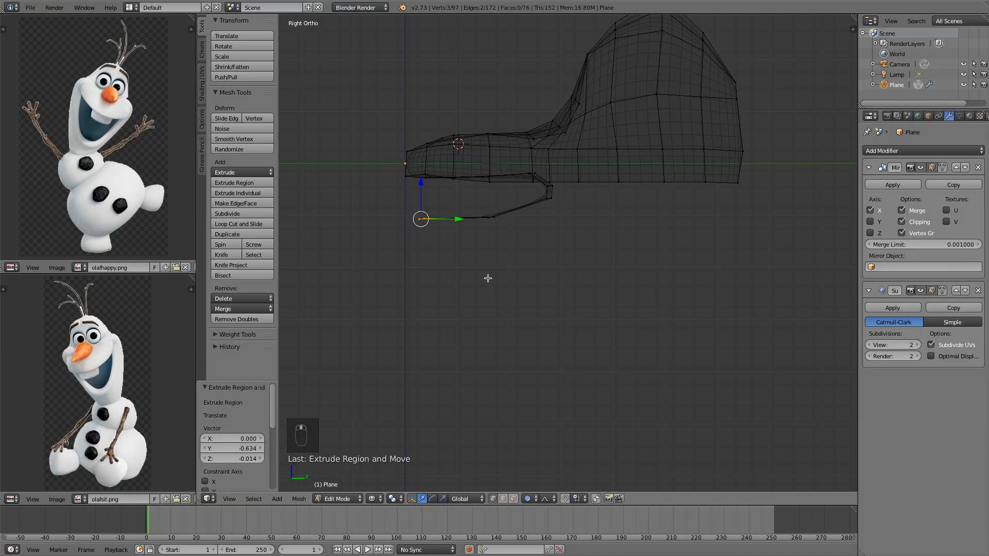
Reposition the jaw's front vertex and extrude it downward in four segments along the reference's mouth
key(g)
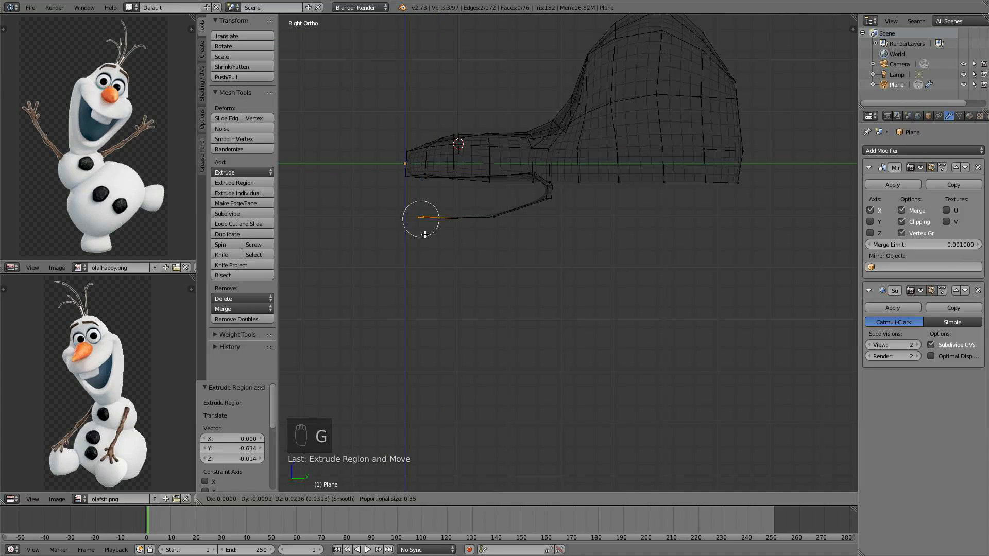
click(423, 232)
key(e)
click(414, 245)
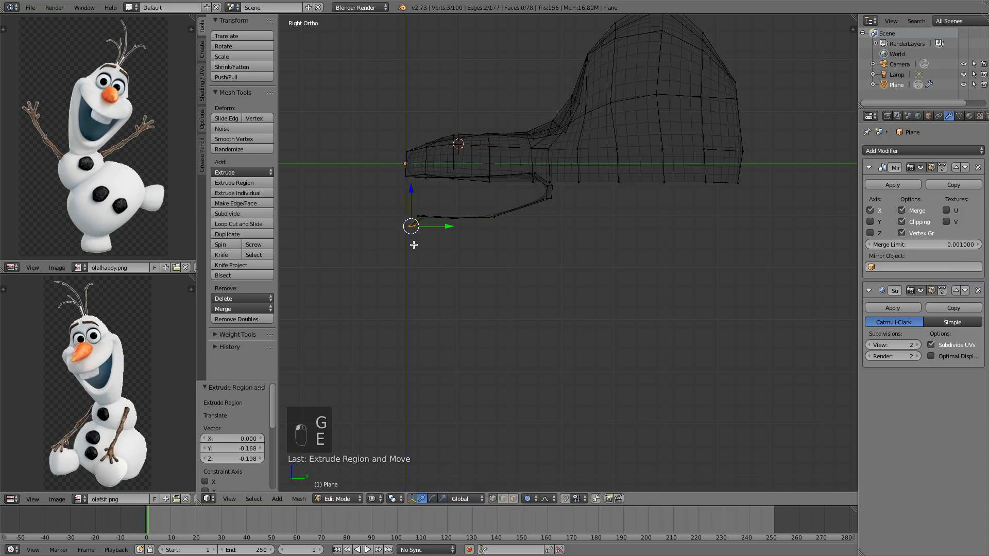
key(e)
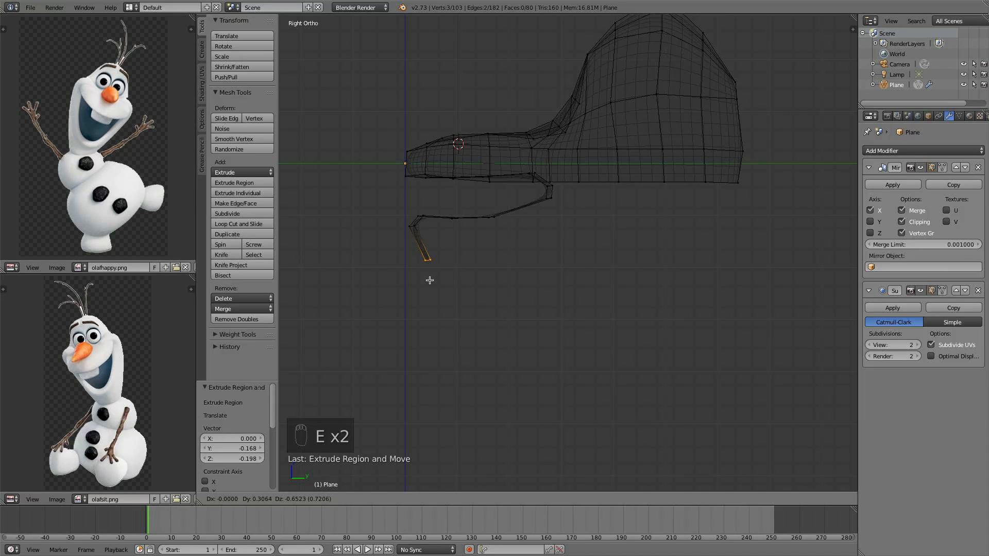
click(430, 280)
key(e)
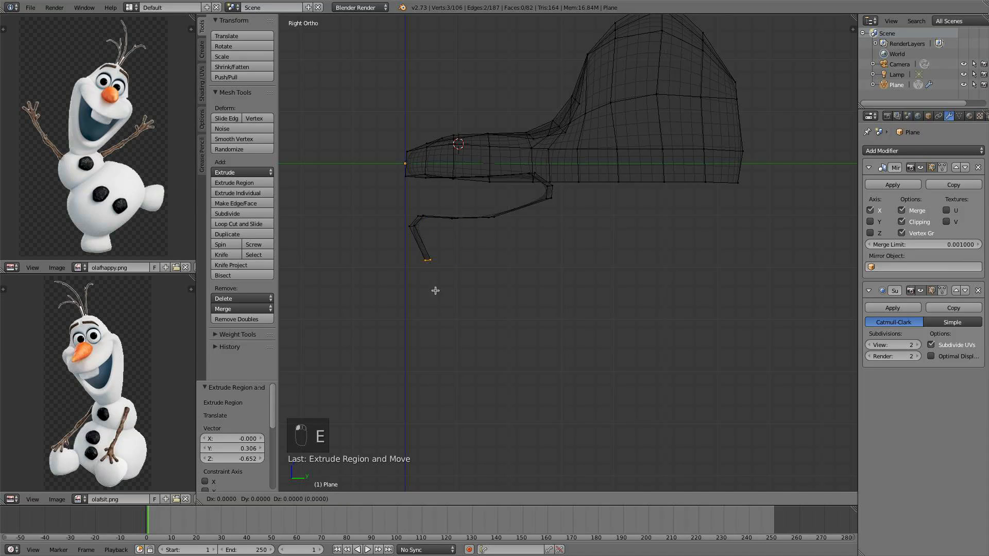
click(479, 334)
key(e)
click(530, 418)
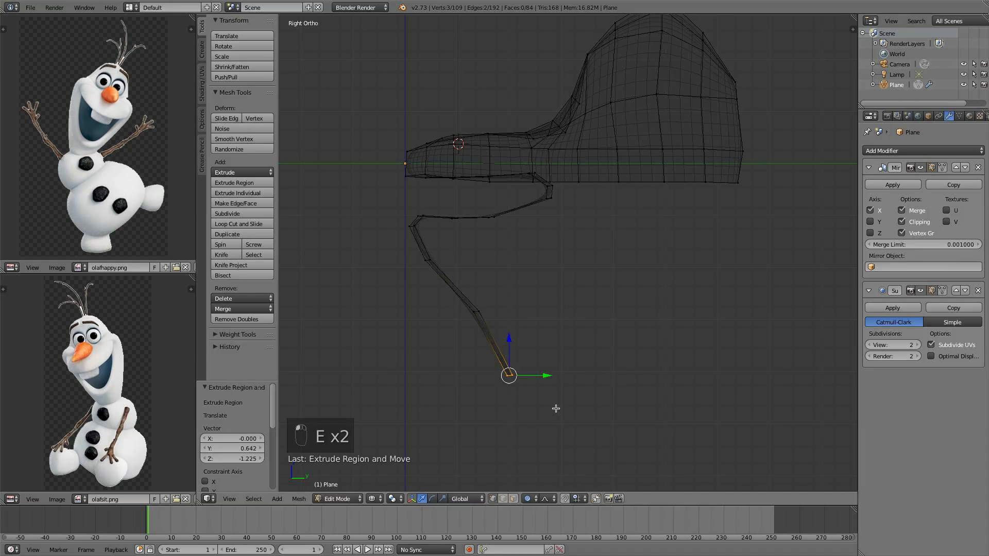
scroll(552, 387, down, 2)
Extrude the outline along the mouth's bottom curve and back up toward the head's underside in eight segments
key(e)
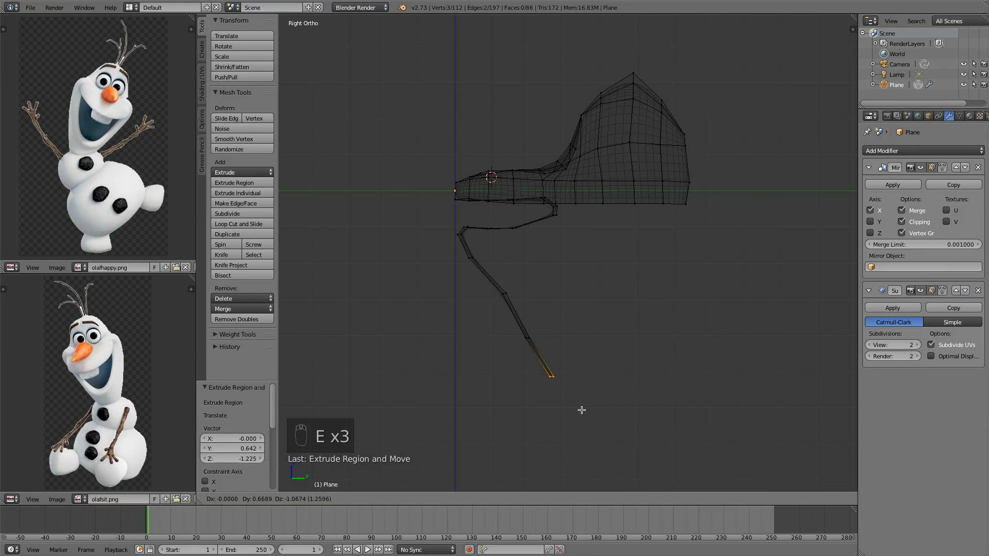
click(590, 420)
key(e)
click(609, 430)
key(e)
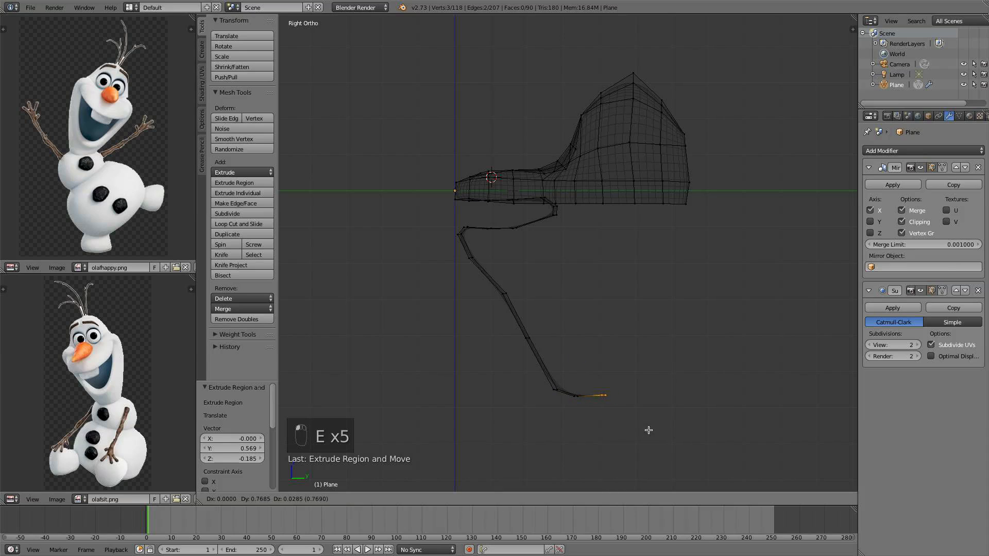
click(660, 434)
key(e)
click(690, 424)
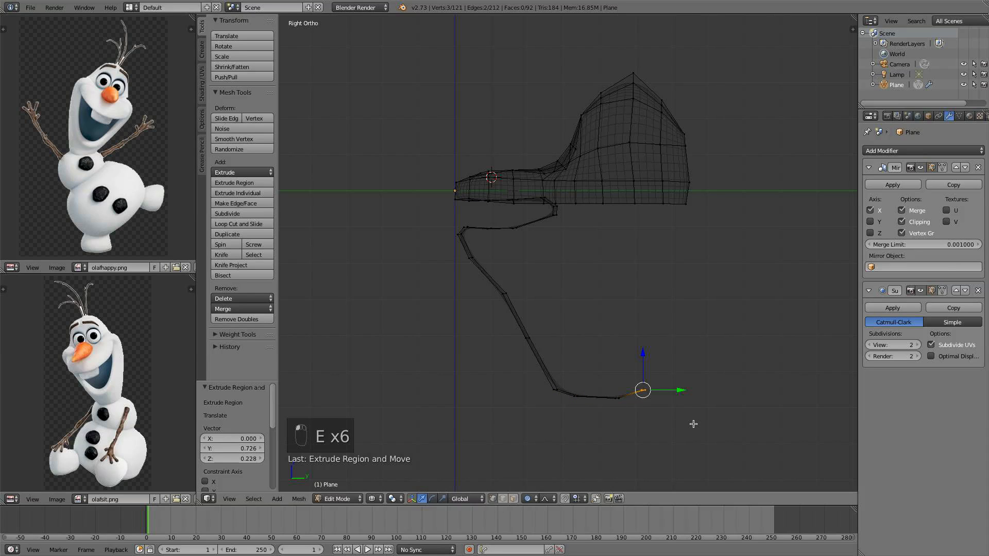
key(e)
click(715, 395)
key(e)
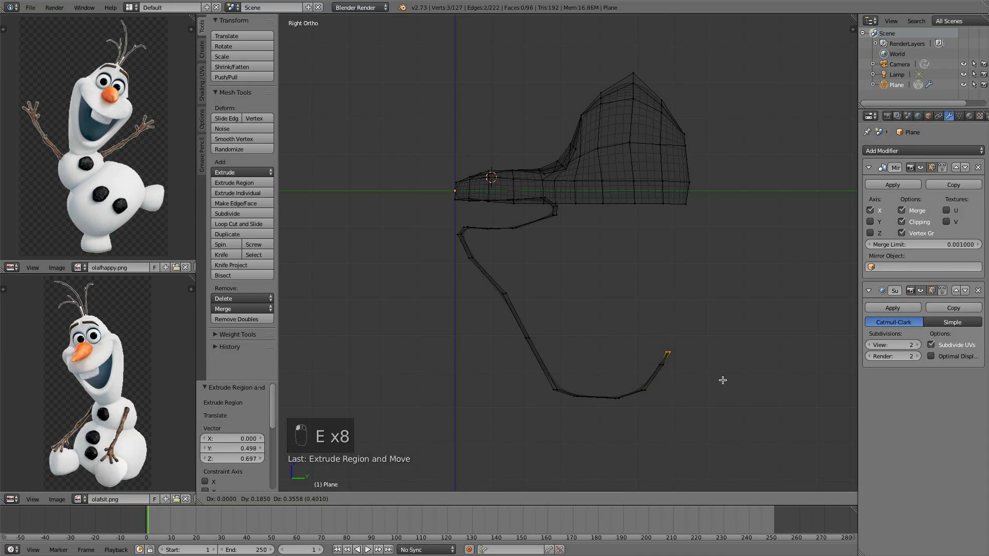
click(721, 327)
key(e)
click(733, 317)
key(e)
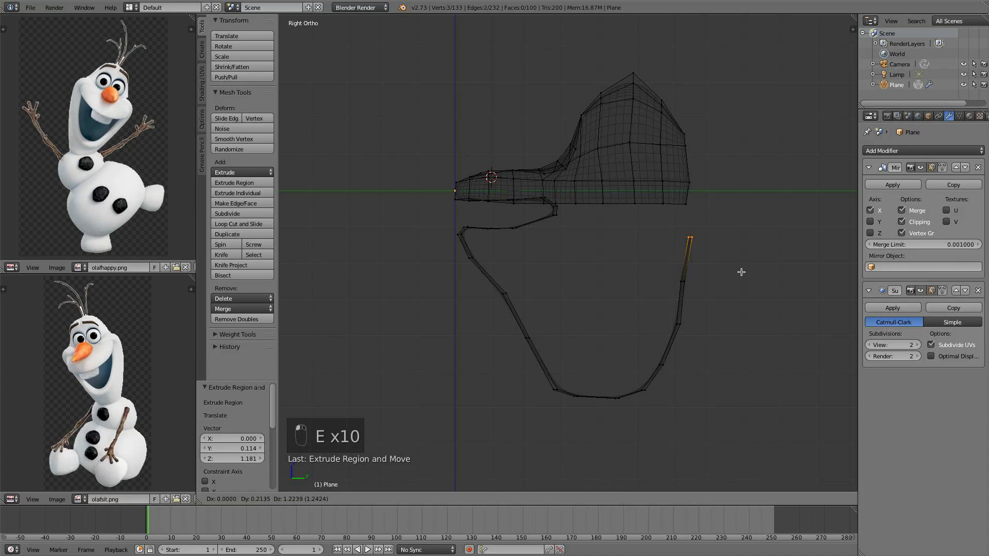
click(740, 265)
key(e)
right_click(741, 243)
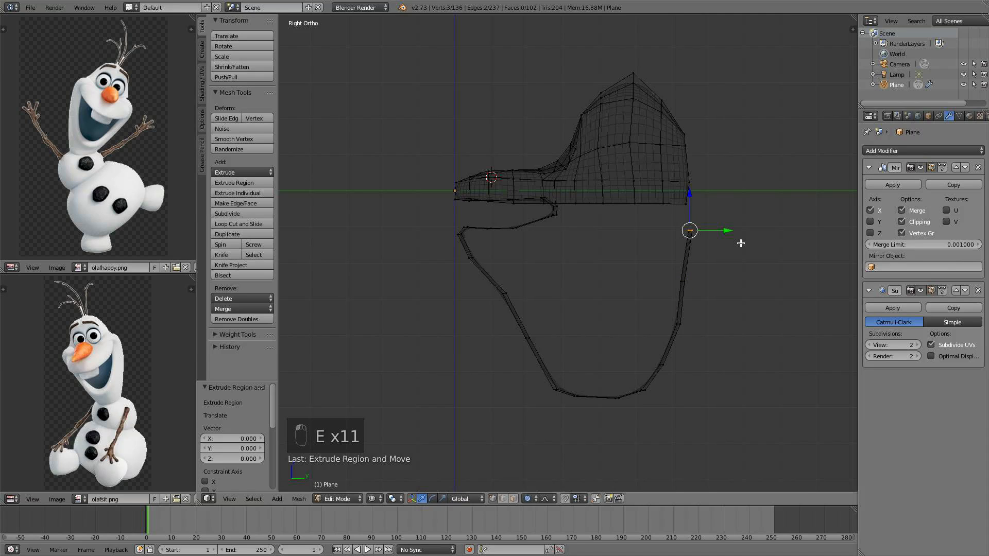
key(super+z)
Move the jaw outline's top end vertex back about 0.142 along Y
shift+middle_drag(693, 249, 628, 228)
drag(666, 207, 660, 210)
scroll(656, 247, down, 2)
Circle-select the bottom vertices of the jaw outline and raise them 0.492 along Z with proportional editing
right_click(577, 335)
right_click(555, 341)
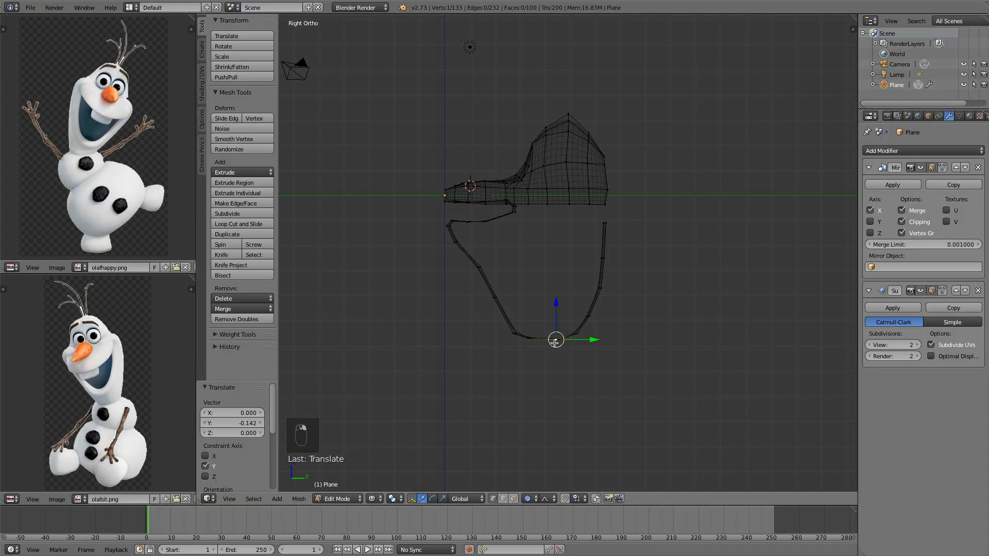
key(x)
key(c)
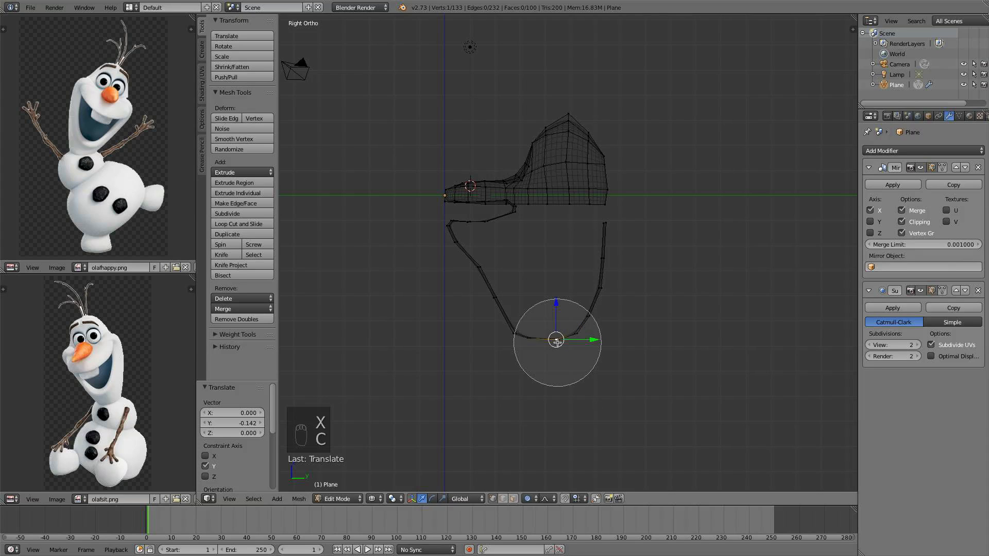
click(548, 340)
right_click(552, 353)
drag(539, 304, 543, 289)
scroll(542, 293, down, 4)
scroll(541, 294, down, 10)
key(s)
key(x)
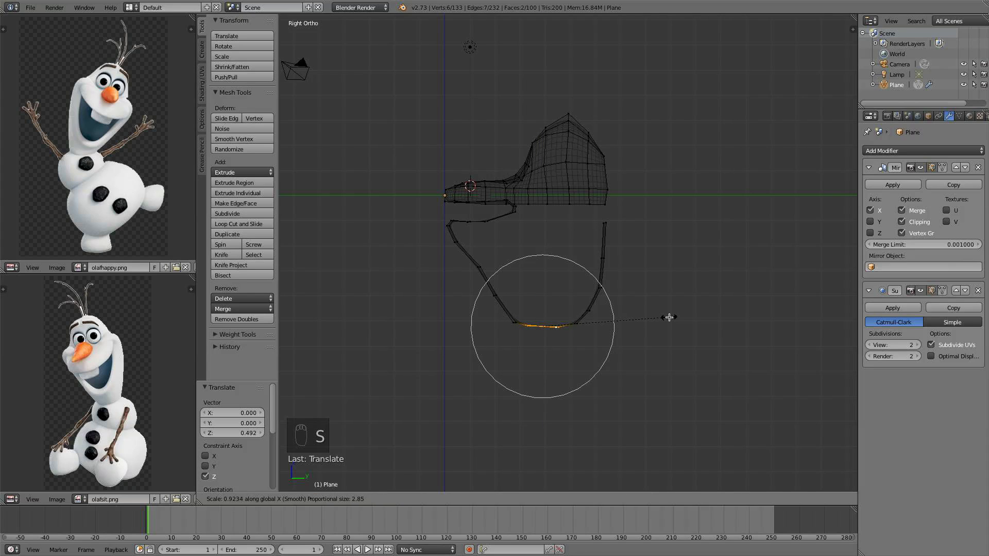
right_click(658, 318)
Select vertices on the jaw outline's back curve and nudge them slightly along Y
right_click(498, 304)
key(c)
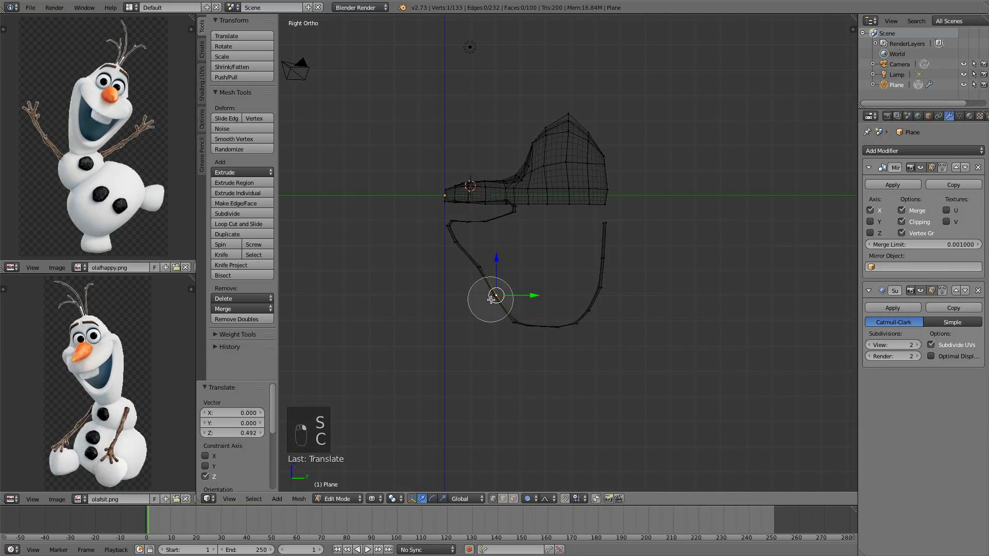
click(491, 299)
right_click(491, 299)
drag(533, 296, 537, 296)
Circle-select vertices at the jaw outline's lower front curve and move them 0.123 back along Y
key(a)
key(c)
click(582, 331)
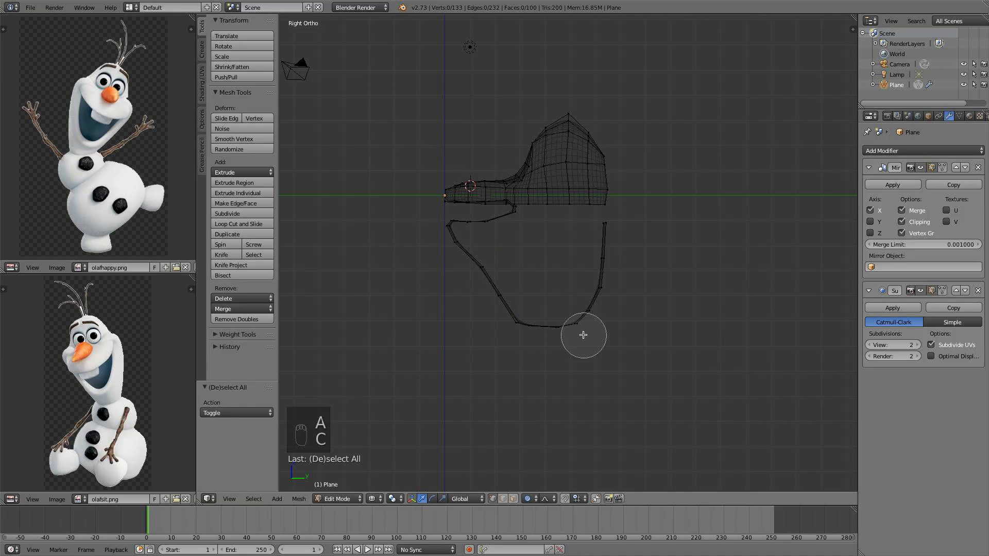
right_click(583, 329)
drag(616, 317, 597, 295)
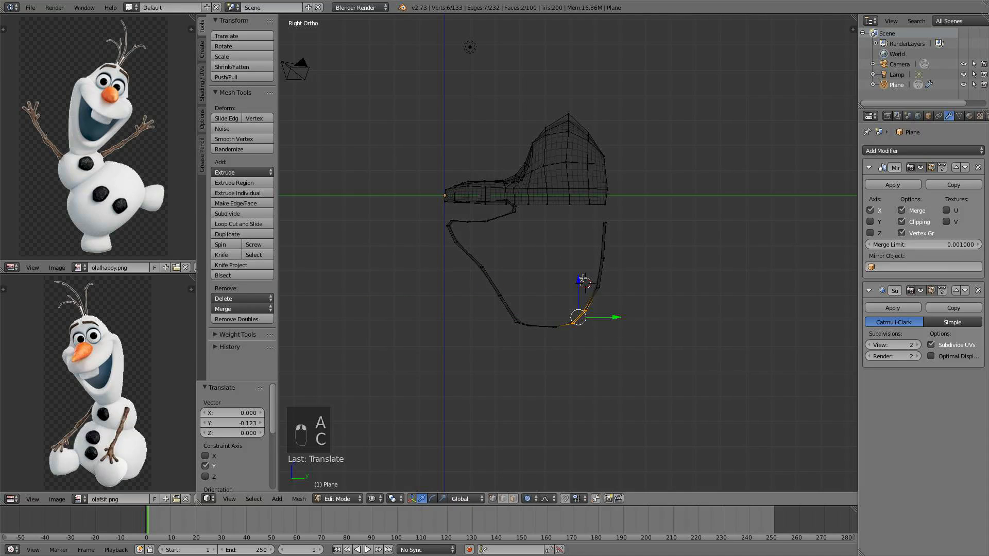
key(c)
right_click(582, 305)
key(a)
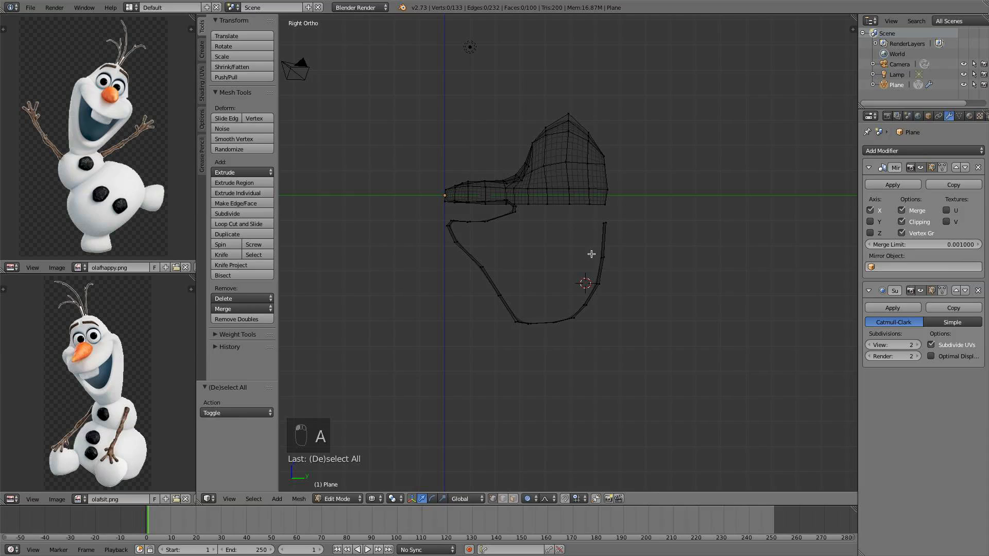
Fill a face between the jaw outline's top end and the head's underside
shift+middle_drag(592, 254, 715, 279)
key(KP_3)
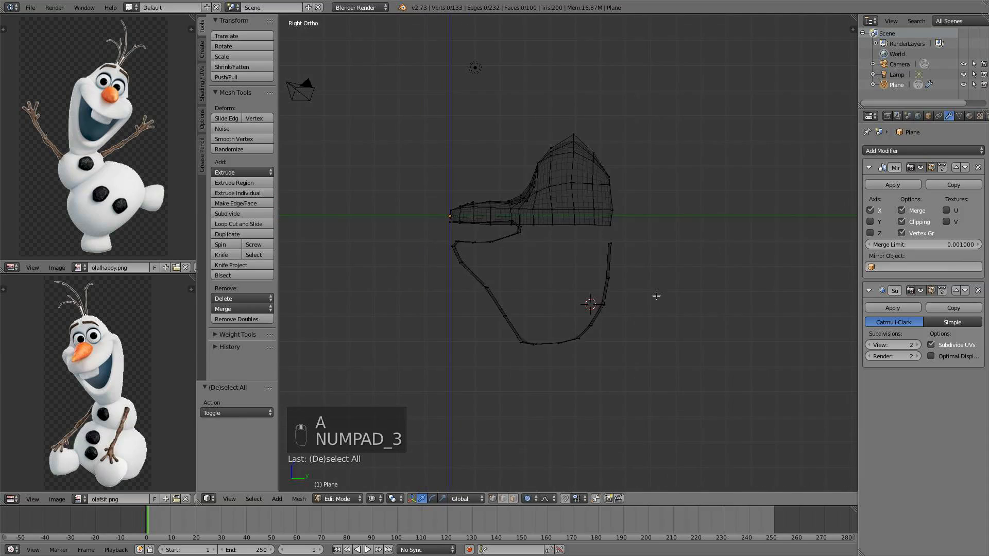
scroll(656, 296, up, 5)
middle_drag(653, 267, 574, 250)
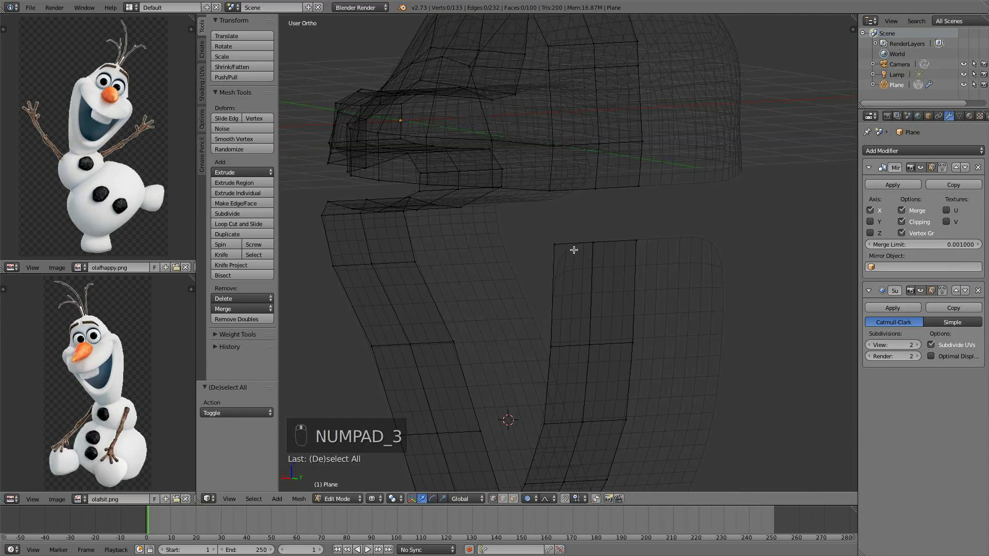
right_click(559, 243)
shift+right_click(551, 195)
shift+right_click(595, 193)
shift+right_click(592, 238)
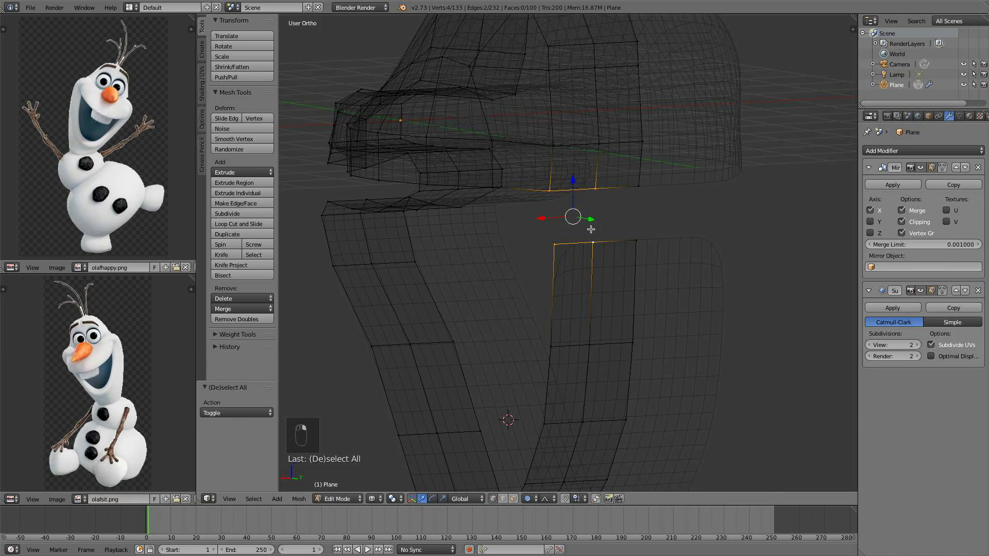
key(f)
Fill a face connecting the back of the jaw outline to the head's underside
right_click(600, 189)
shift+right_click(637, 187)
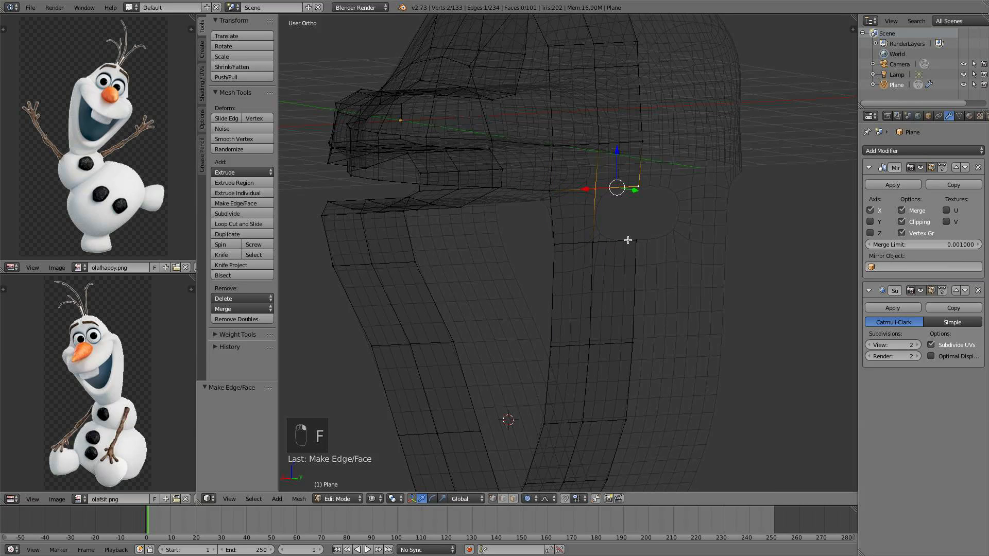
shift+right_click(635, 241)
shift+right_click(593, 247)
key(f)
scroll(588, 250, down, 5)
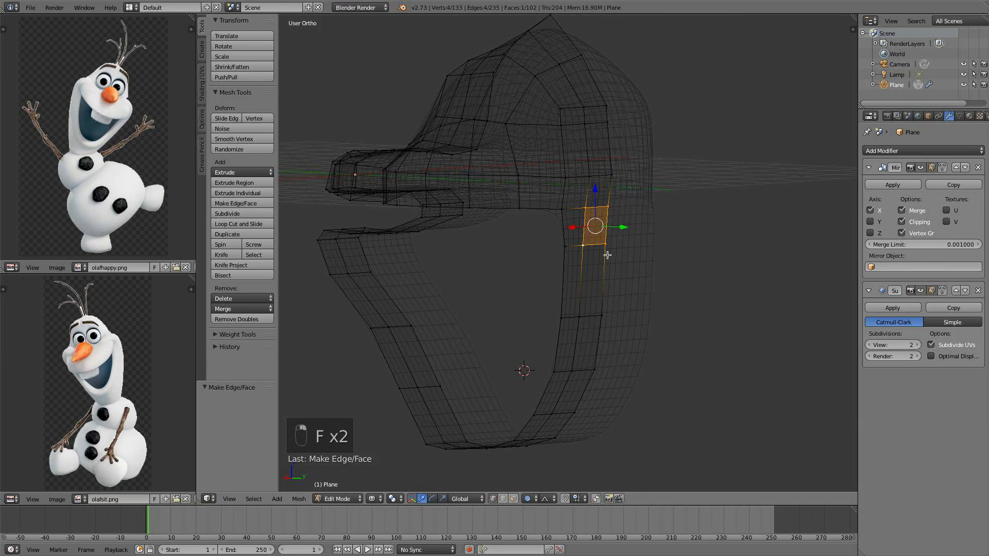
Extrude the edge on the jaw outline's lower front section to start a new strip inward
middle_drag(727, 250, 776, 248)
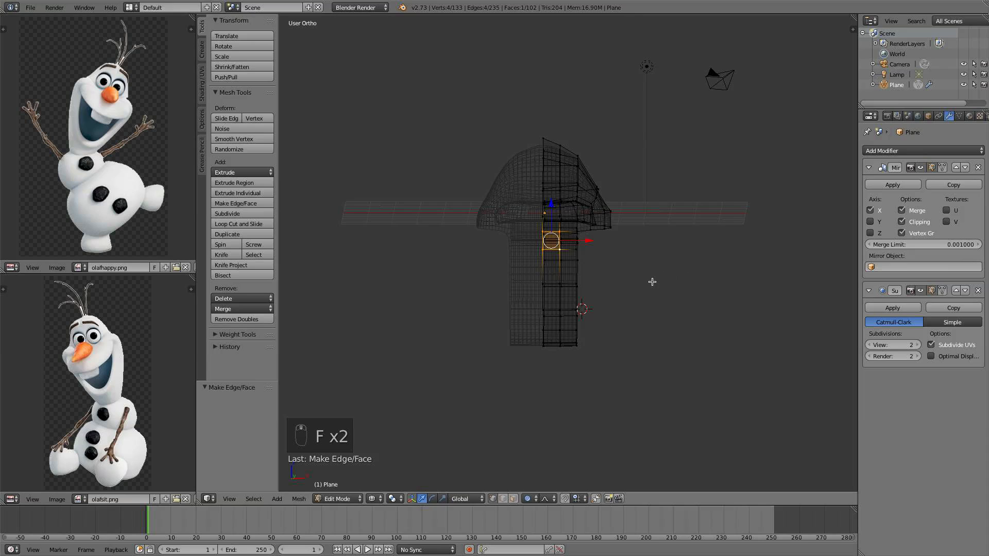
key(KP_3)
middle_drag(509, 226, 520, 249)
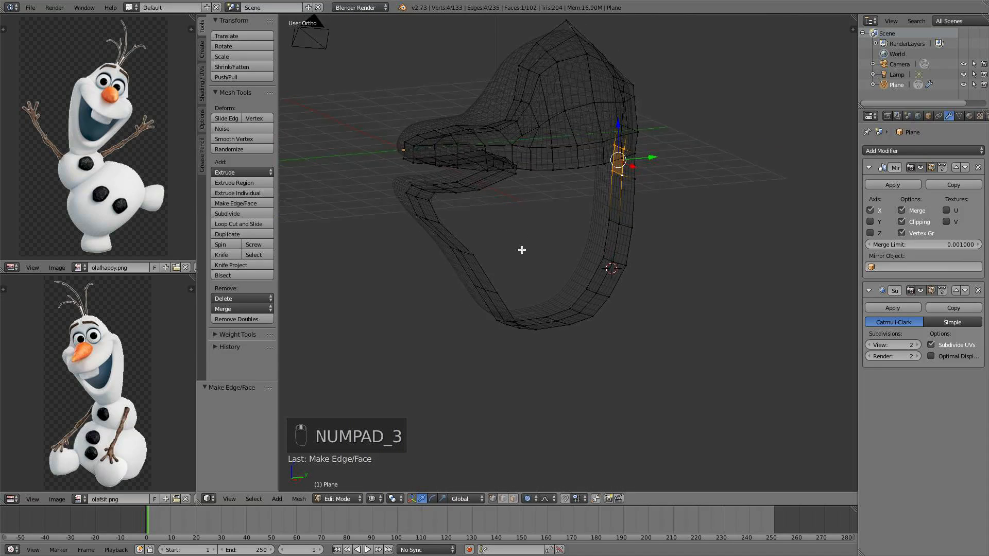
scroll(522, 254, up, 2)
shift+middle_drag(424, 208, 494, 263)
scroll(464, 242, up, 3)
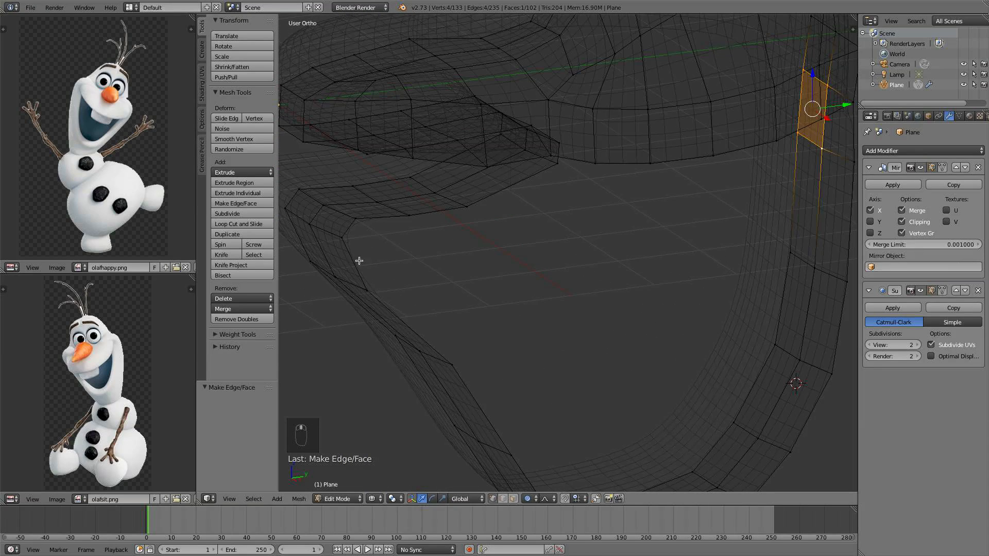
right_click(364, 281)
middle_drag(397, 257, 380, 237)
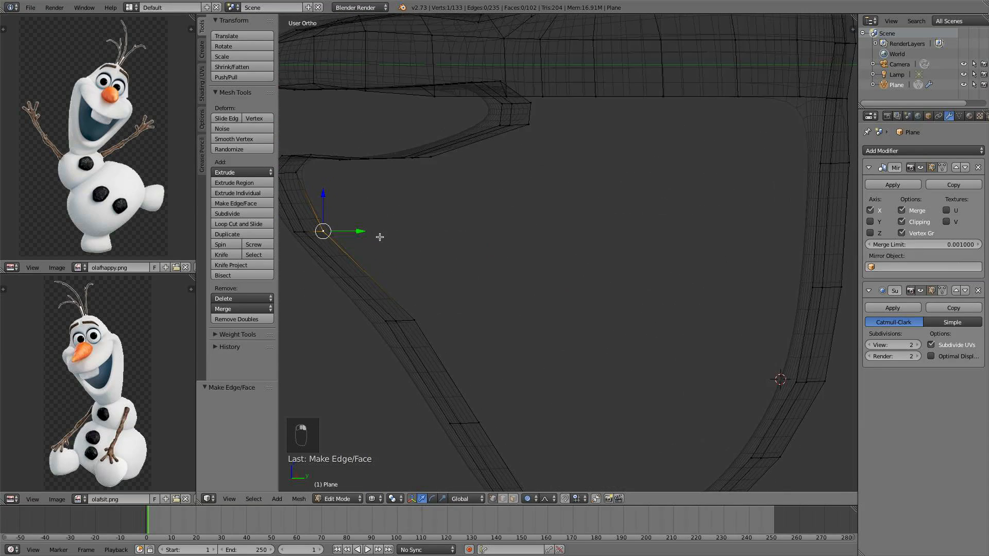
shift+right_click(414, 316)
scroll(422, 264, down, 1)
key(KP_3)
scroll(425, 248, down, 1)
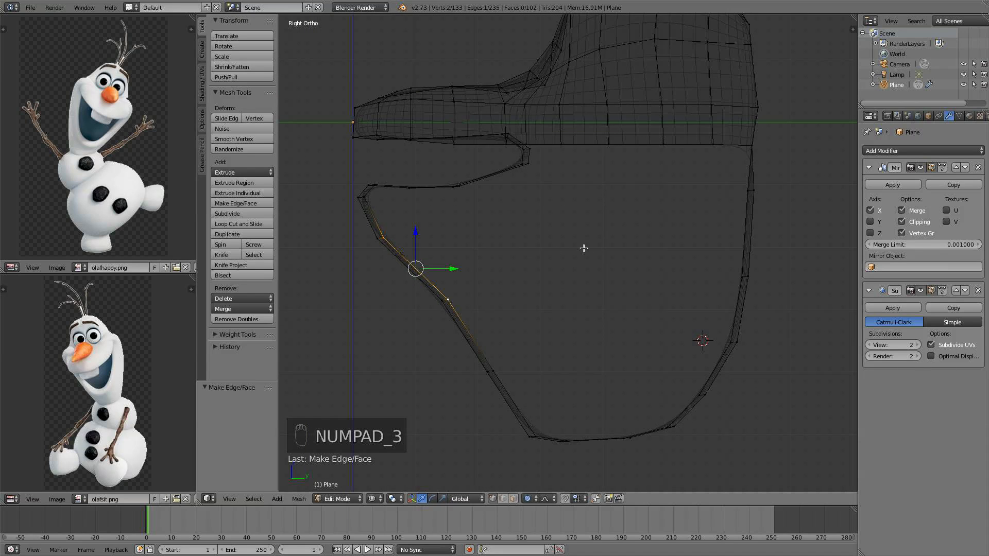
key(KP_7)
scroll(523, 194, up, 2)
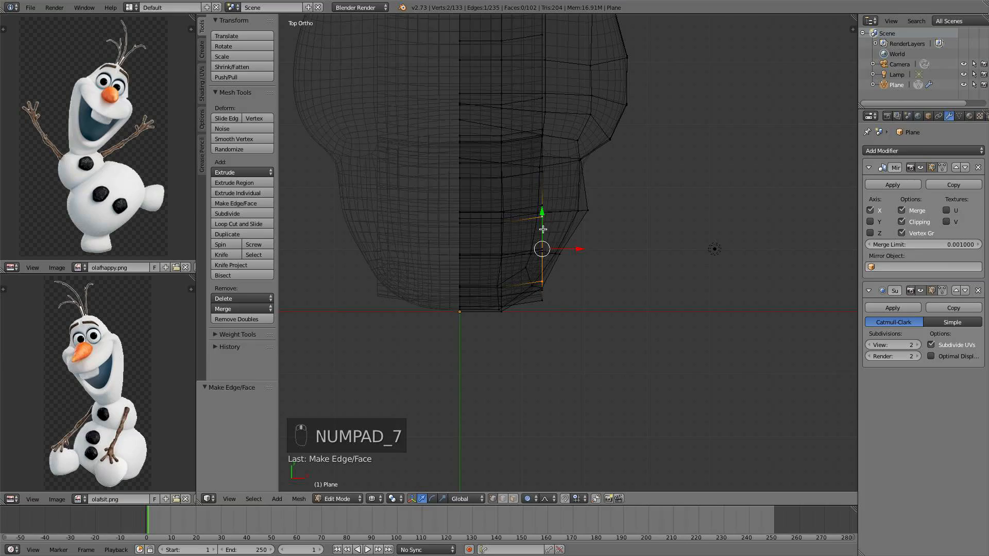
key(e)
click(608, 232)
mouse_move(608, 232)
middle_down()
mouse_move(552, 177)
mouse_move(532, 130)
mouse_move(541, 108)
mouse_move(535, 146)
mouse_move(576, 240)
mouse_move(579, 224)
mouse_move(616, 225)
middle_up()
key(c)
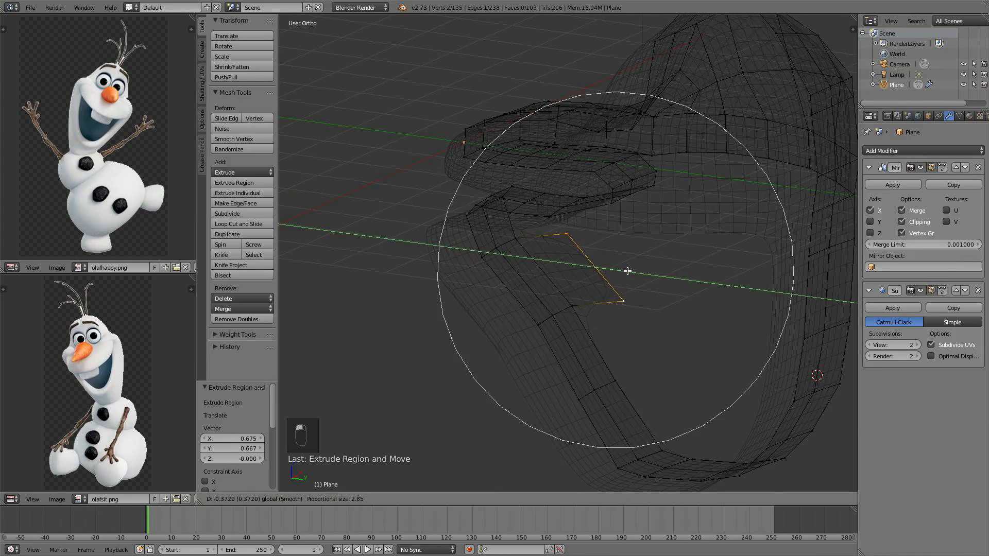
key(Escape)
Move the extruded edge -0.826 along Y
key(g)
key(y)
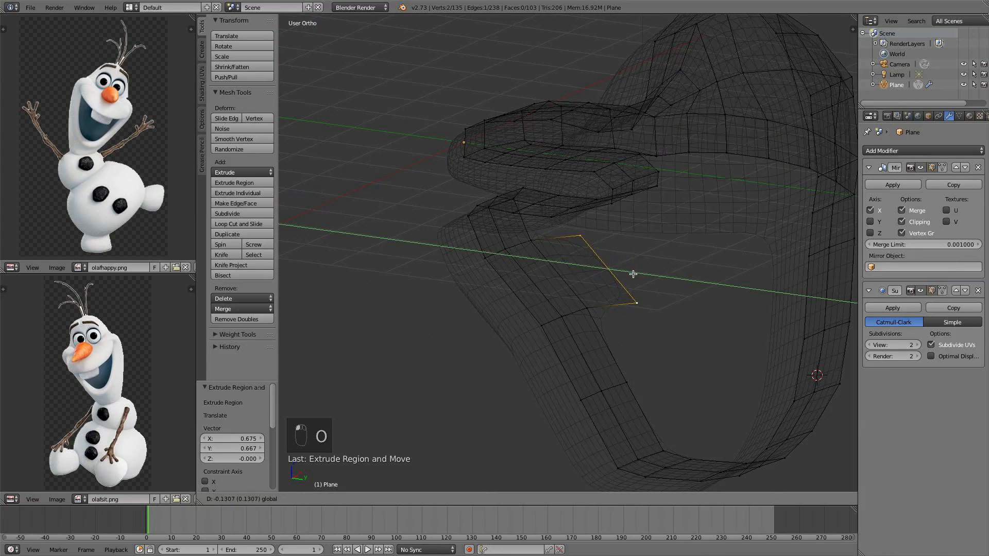
click(595, 269)
middle_drag(590, 272, 593, 301)
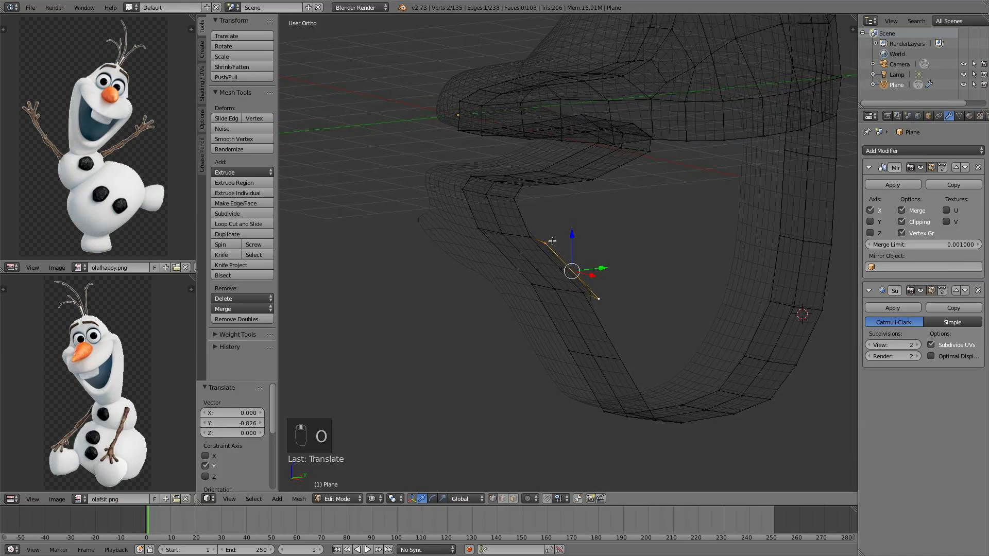
Reposition the extruded edge in top view by -0.371 on X and 0.346 on Y
key(KP_7)
key(g)
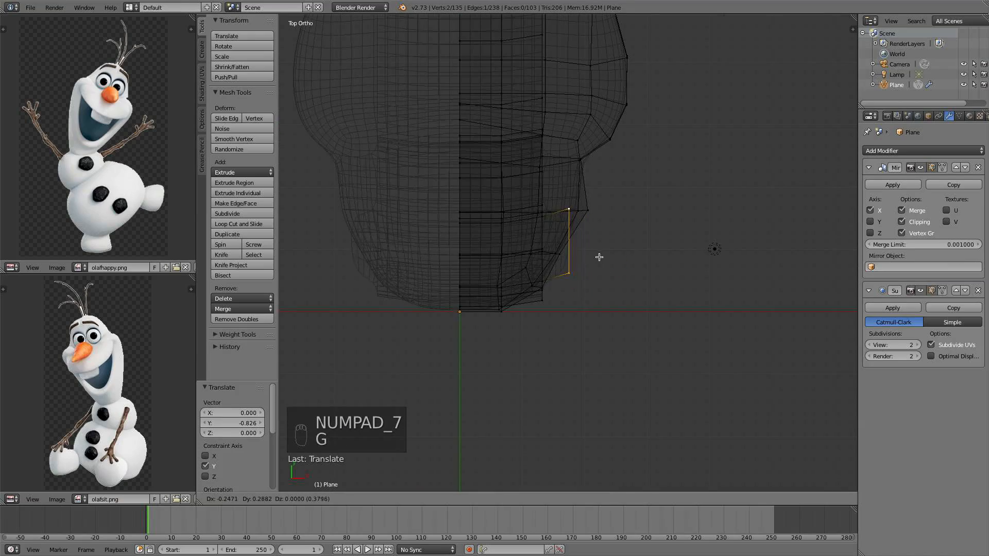
click(591, 253)
middle_drag(592, 254, 585, 286)
key(KP_7)
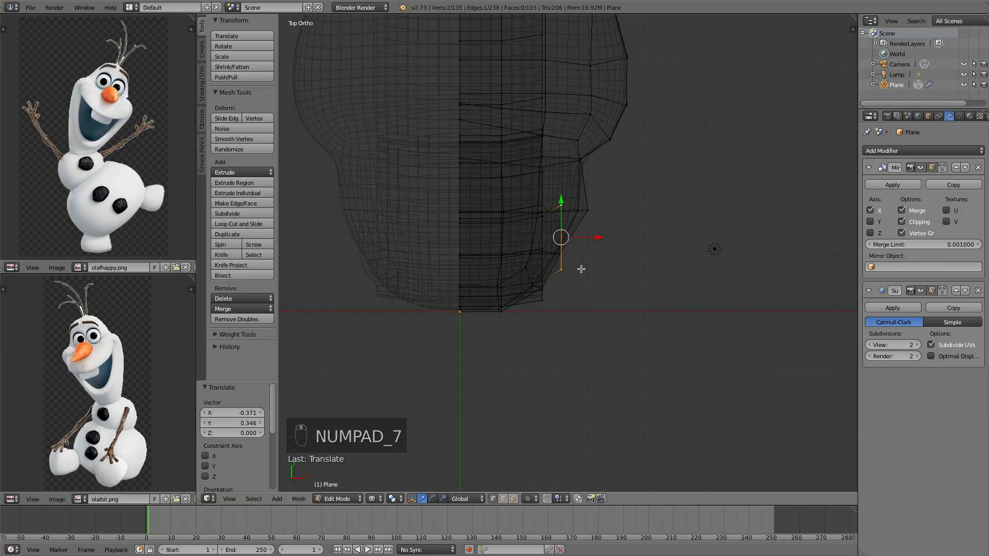
Extrude the edge again toward the head's side and scale it to 0.237 along Y
key(e)
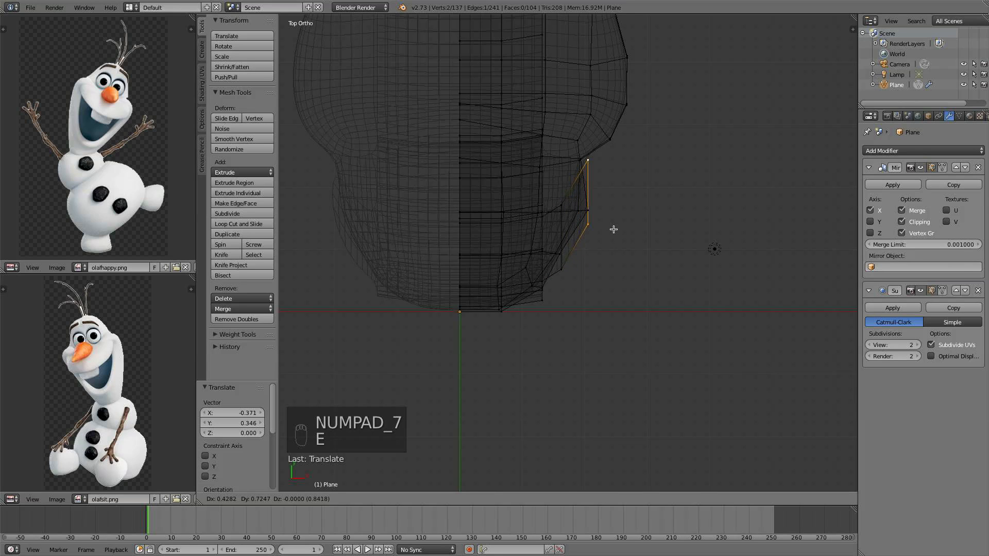
click(614, 230)
middle_drag(613, 229, 536, 157)
key(s)
key(y)
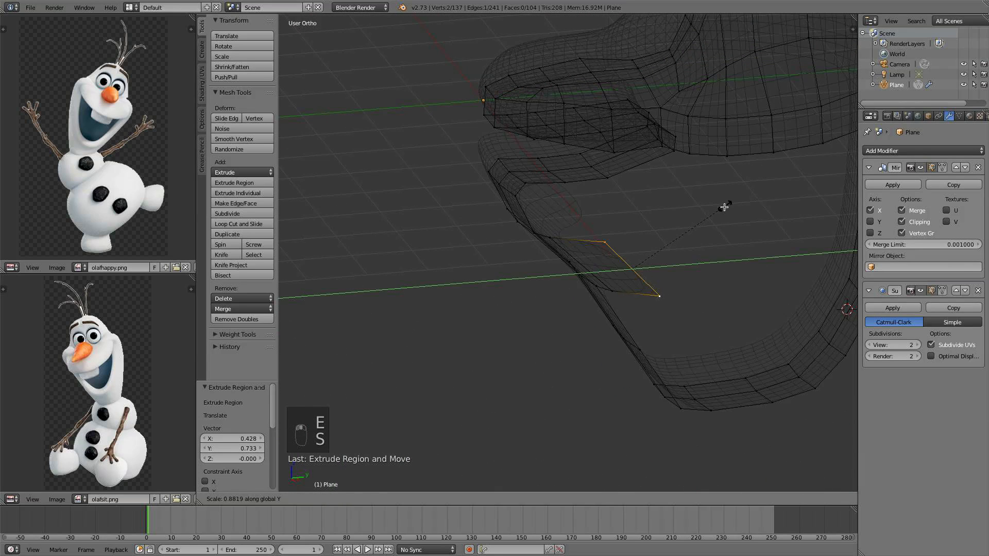
click(650, 244)
middle_drag(650, 244, 683, 194)
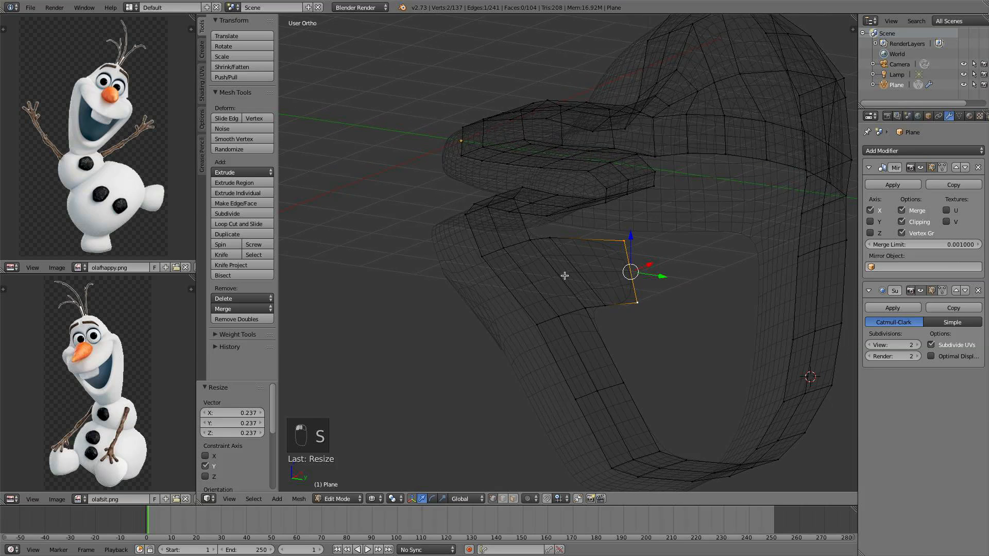
Nudge the newly extruded edge slightly in top view to follow the head's contour
key(KP_7)
scroll(593, 233, down, 1)
shift+middle_drag(590, 214, 574, 283)
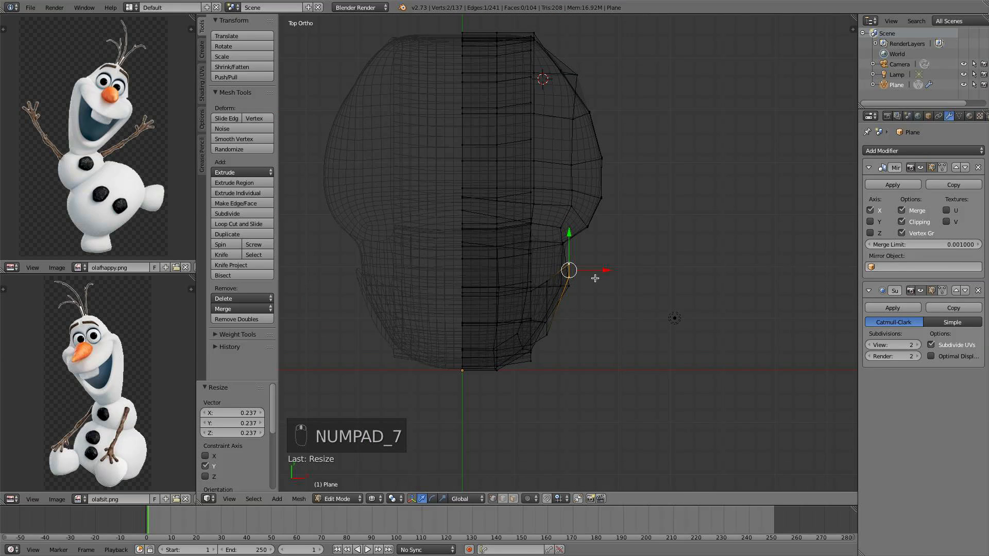
key(g)
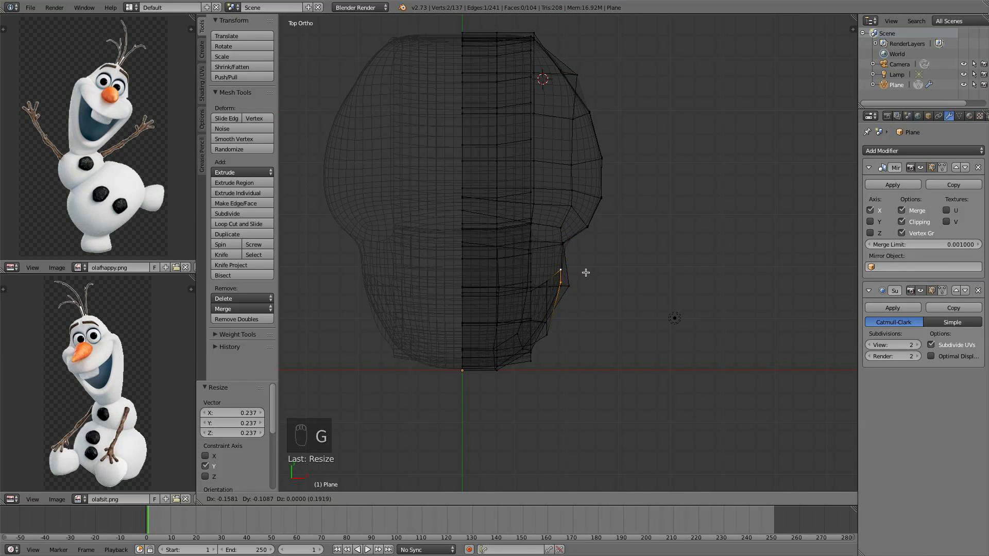
click(586, 272)
Extrude the edge three more times upward along the head's side in top view
key(e)
click(598, 234)
middle_drag(598, 235, 545, 164)
key(KP_7)
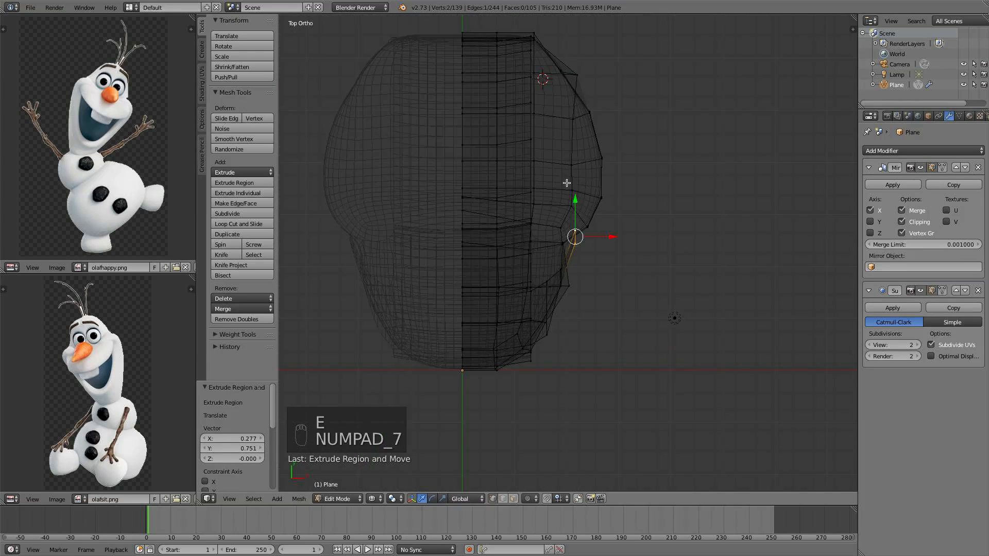
key(e)
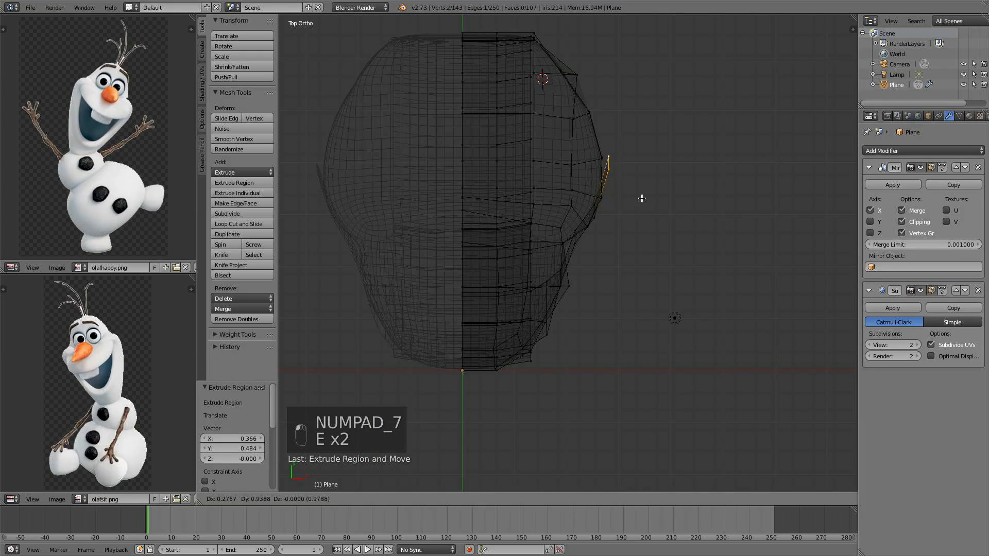
click(624, 152)
key(e)
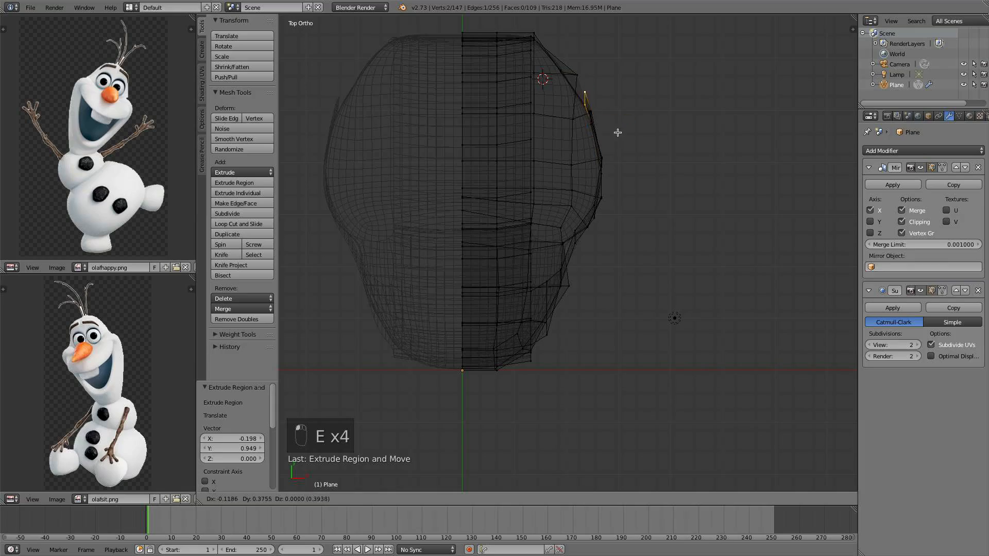
click(602, 120)
Raise the selected end vertices 0.643 along Z
middle_drag(602, 120, 686, 183)
alt+right_click(688, 188)
key(g)
key(z)
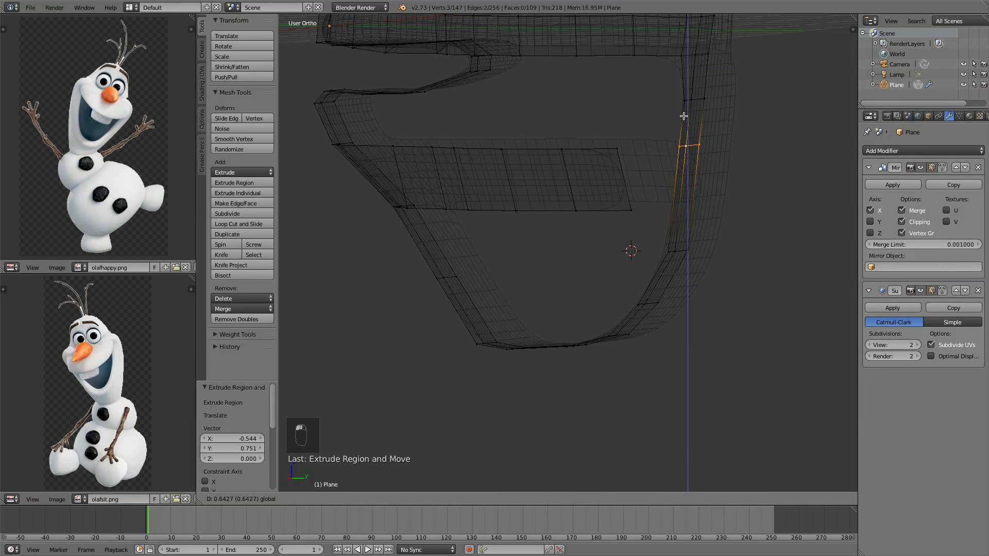
click(684, 116)
middle_drag(622, 168, 632, 169)
Select vertices on the jaw outline's back side and raise them 0.594 along Z
alt+right_click(671, 246)
alt+right_click(674, 250)
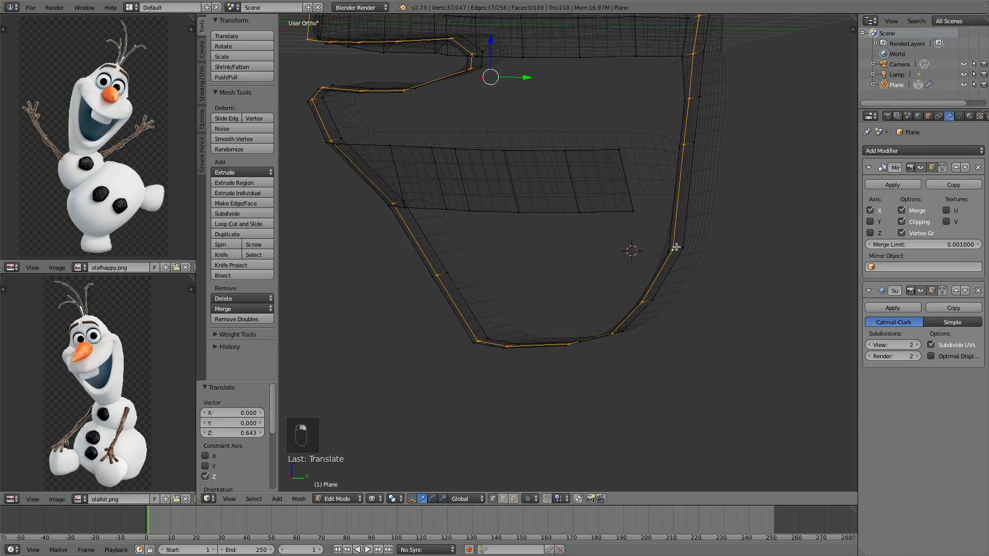
alt+right_click(678, 249)
key(g)
key(z)
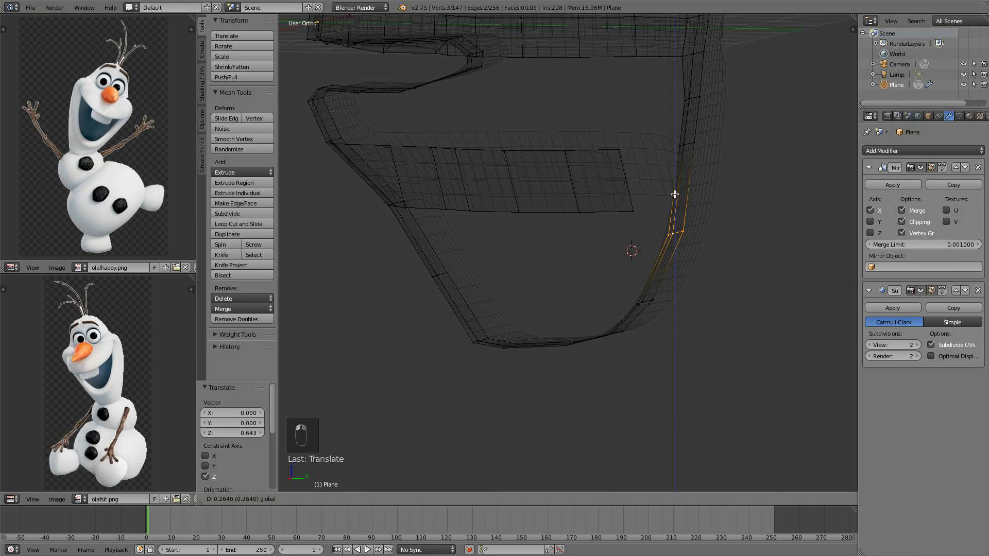
click(673, 176)
Fill a face between the raised vertices and the middle mouth band
middle_drag(673, 175, 657, 152)
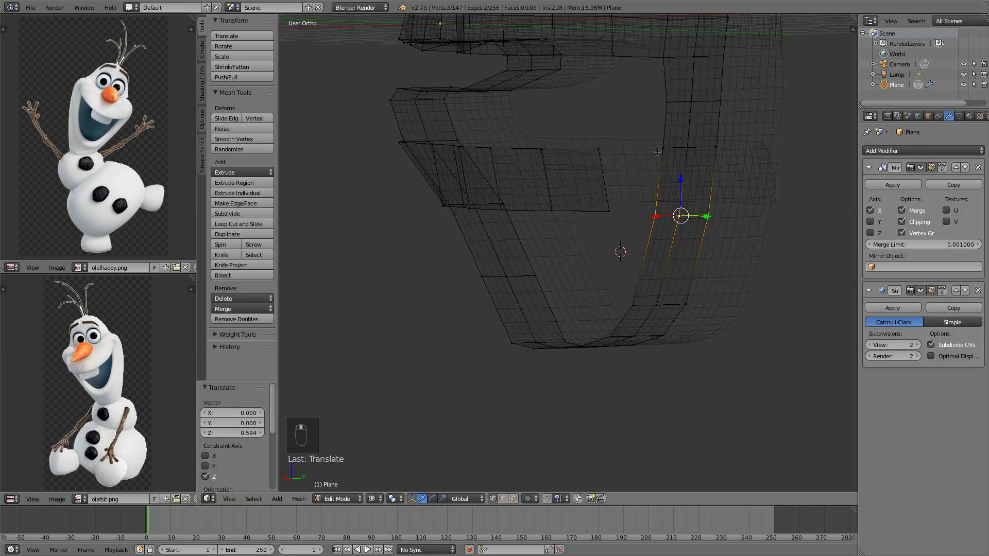
key(f)
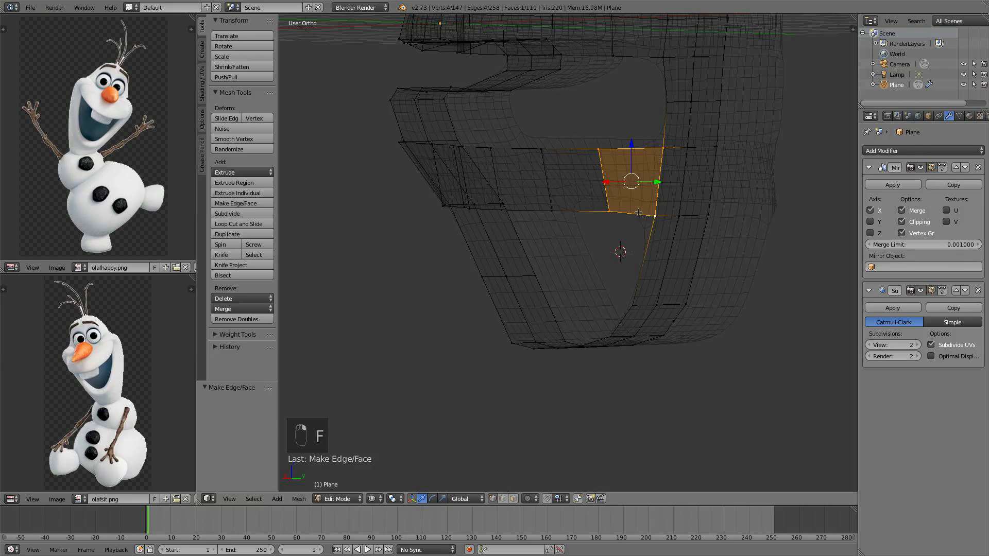
middle_drag(648, 210, 581, 230)
right_click(466, 208)
scroll(516, 232, down, 5)
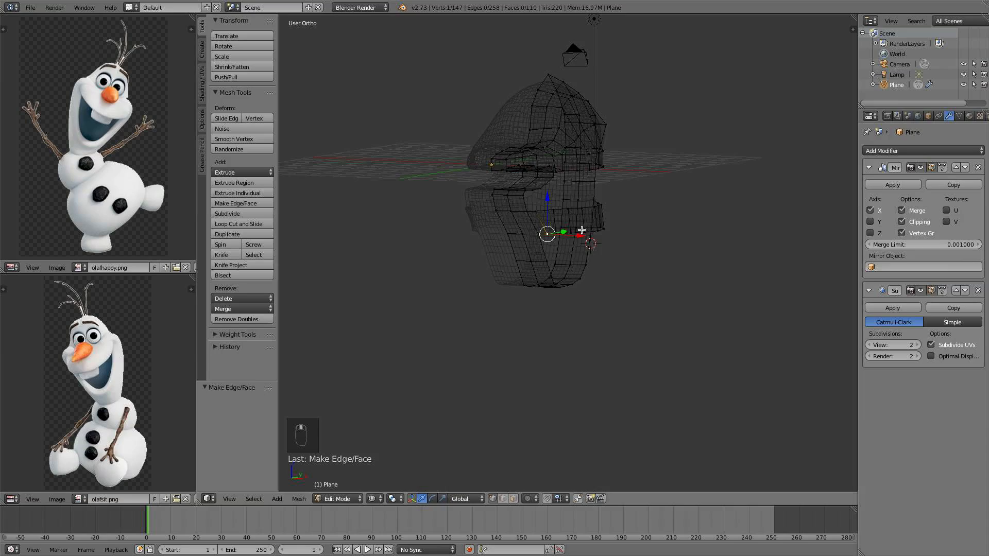
Extrude a single vertex inward from the jaw outline's lower back curve
key(KP_3)
scroll(625, 201, up, 4)
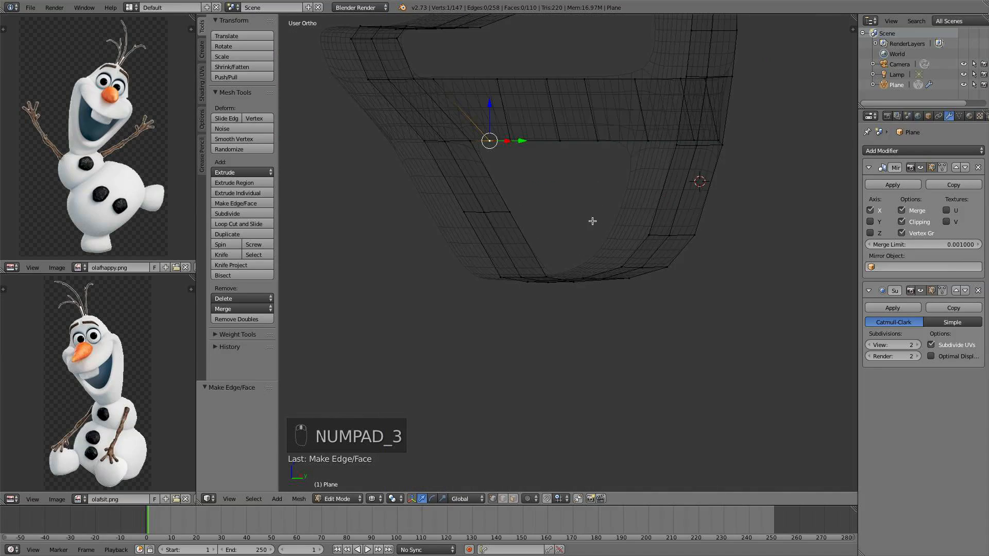
mouse_move(592, 221)
middle_down()
mouse_move(510, 187)
mouse_move(711, 183)
mouse_move(587, 196)
mouse_move(576, 126)
mouse_move(630, 272)
mouse_move(584, 184)
mouse_move(497, 167)
middle_up()
key(z)
scroll(630, 272, up, 2)
right_click(516, 266)
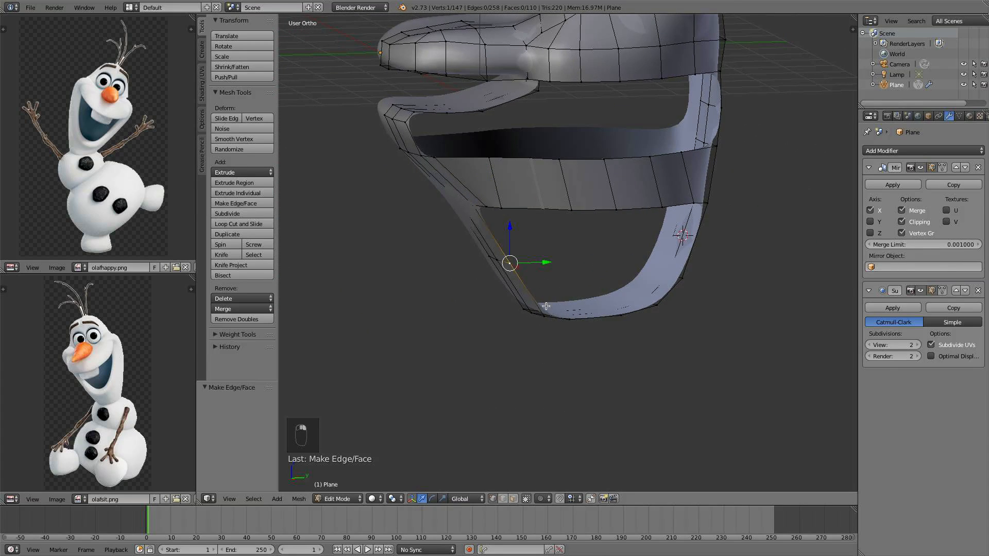
middle_drag(577, 304, 686, 308)
shift+middle_drag(608, 321, 563, 277)
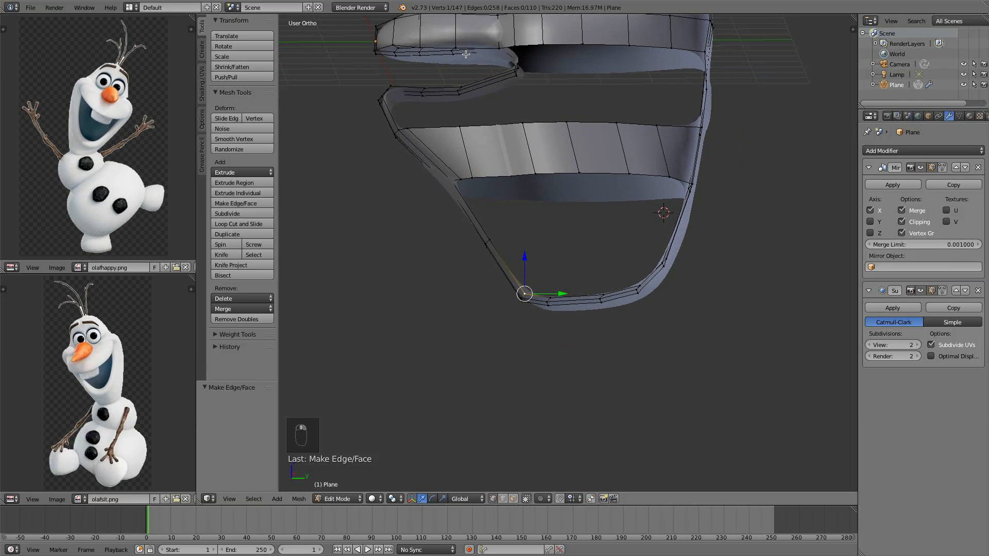
middle_drag(649, 178, 727, 291)
key(e)
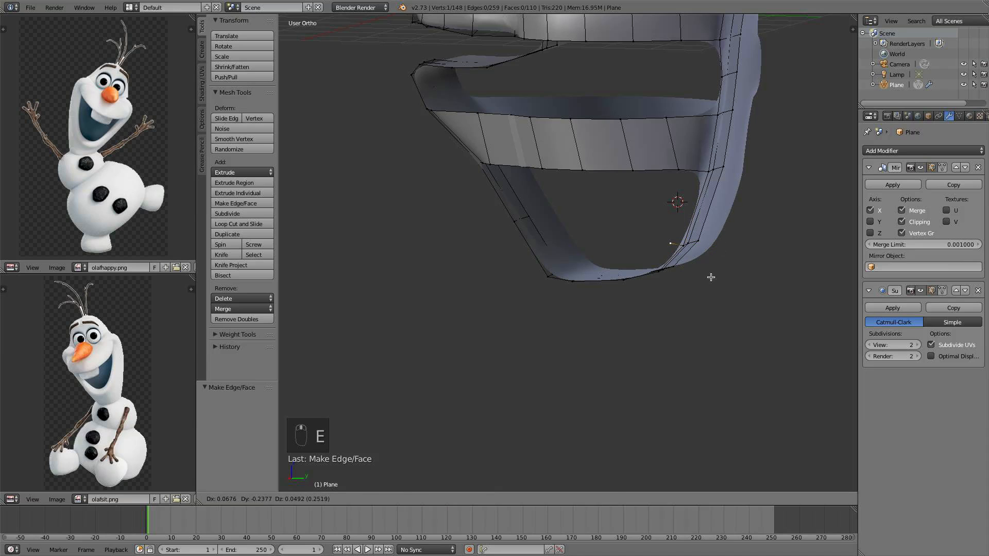
click(711, 276)
In side view, extrude the vertex three times forward to draw a horizontal edge across the jaw opening
middle_drag(690, 242, 676, 208)
middle_drag(666, 270, 682, 284)
key(KP_1)
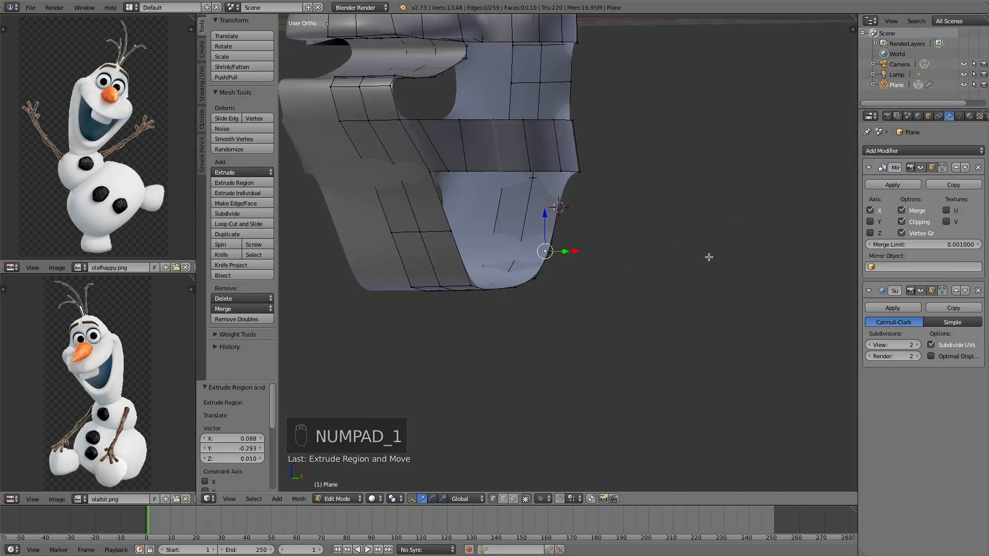
key(KP_3)
key(e)
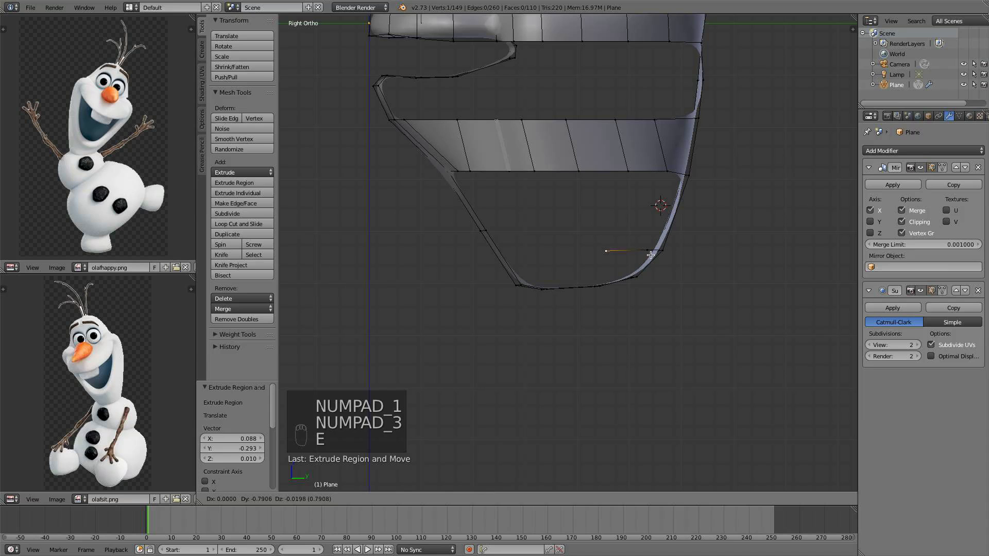
click(641, 255)
key(e)
click(596, 256)
key(e)
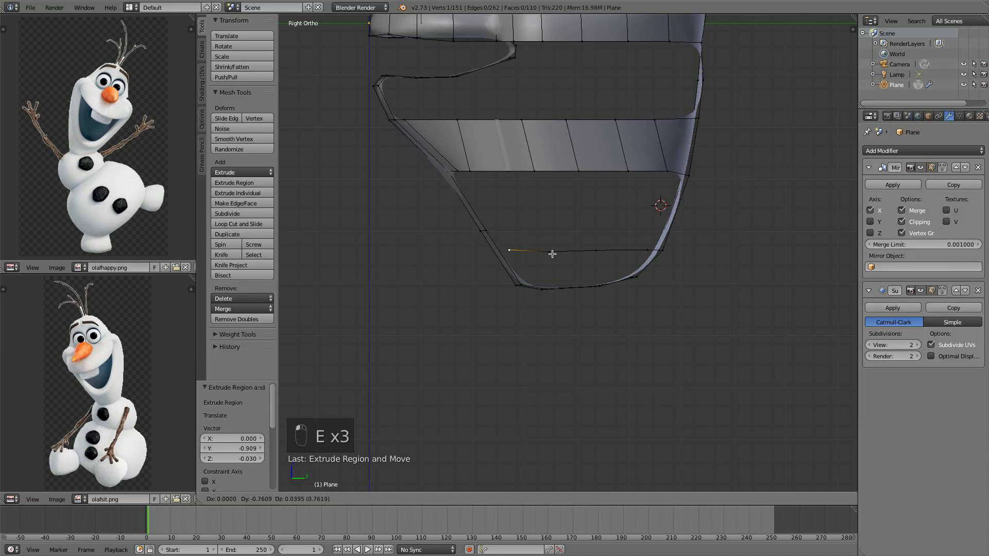
click(552, 254)
mouse_move(552, 254)
middle_down()
mouse_move(598, 251)
mouse_move(529, 250)
mouse_move(562, 252)
middle_up()
alt+right_click(475, 235)
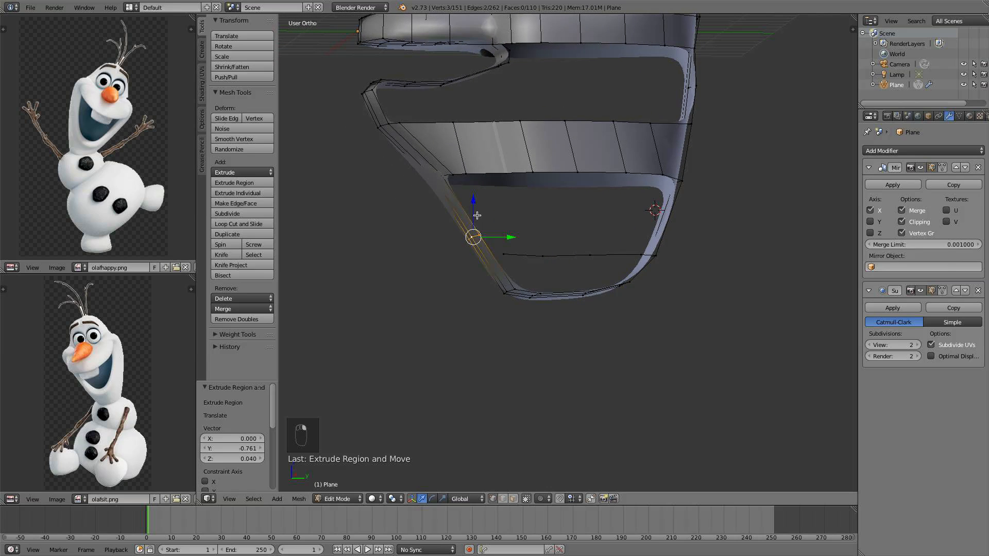
Raise the selected jaw vertex 0.208 along Z
key(g)
key(z)
click(572, 204)
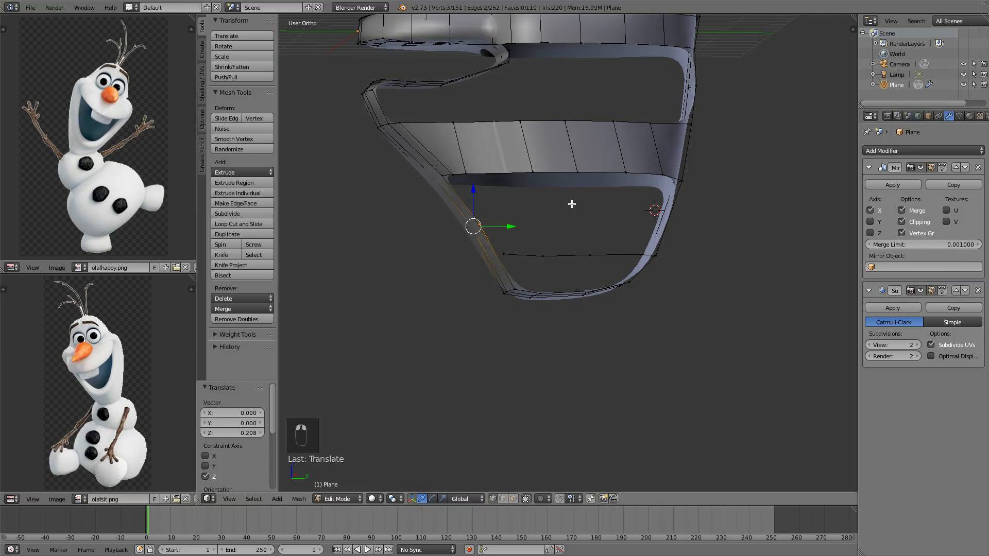
Insert a loop cut through the jaw's side wall beside the mouth opening
key(ctrl+r)
click(672, 220)
click(672, 220)
middle_drag(676, 221, 710, 220)
right_click(699, 215)
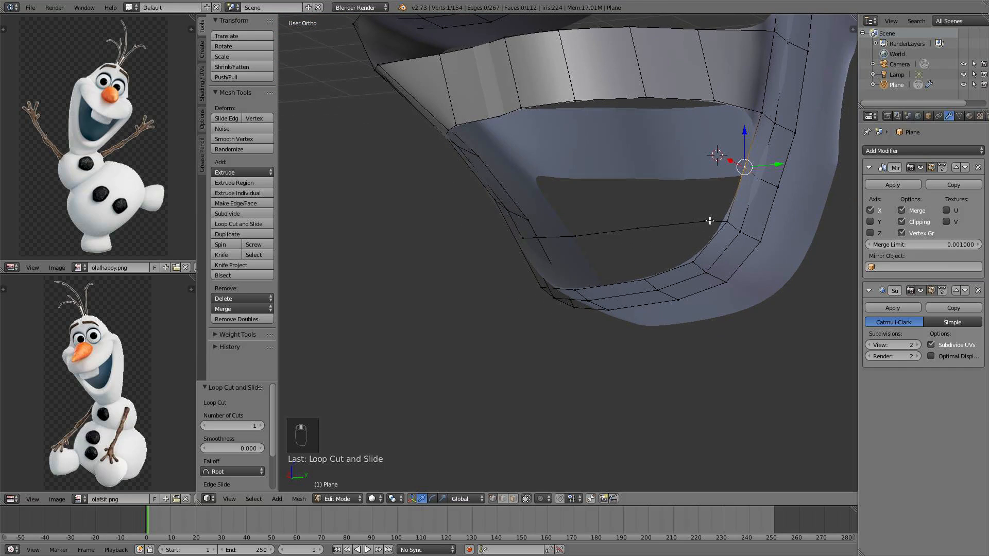
In side view, extrude a vertex of the new loop twice forward into the mouth opening
right_click(708, 218)
key(KP_1)
key(KP_3)
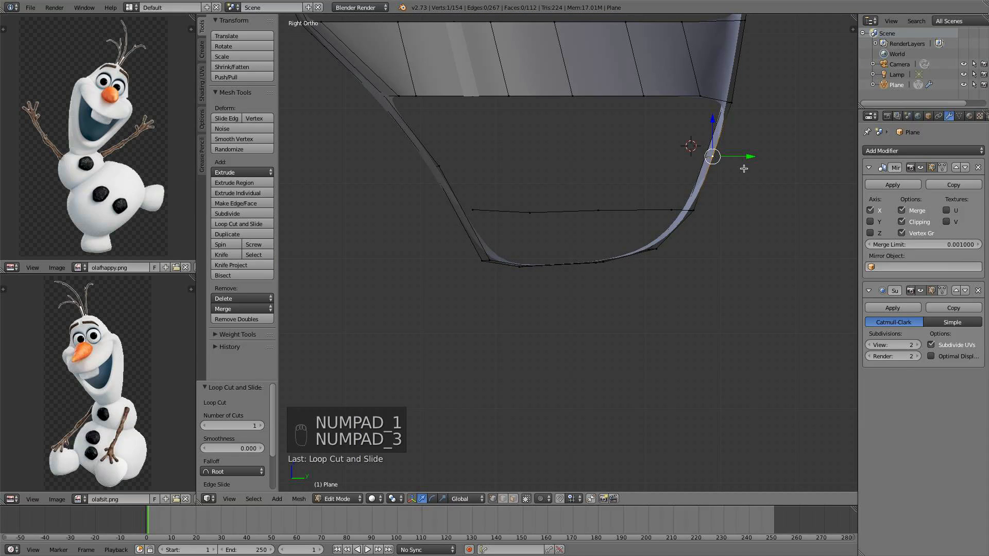
key(f)
key(super+z)
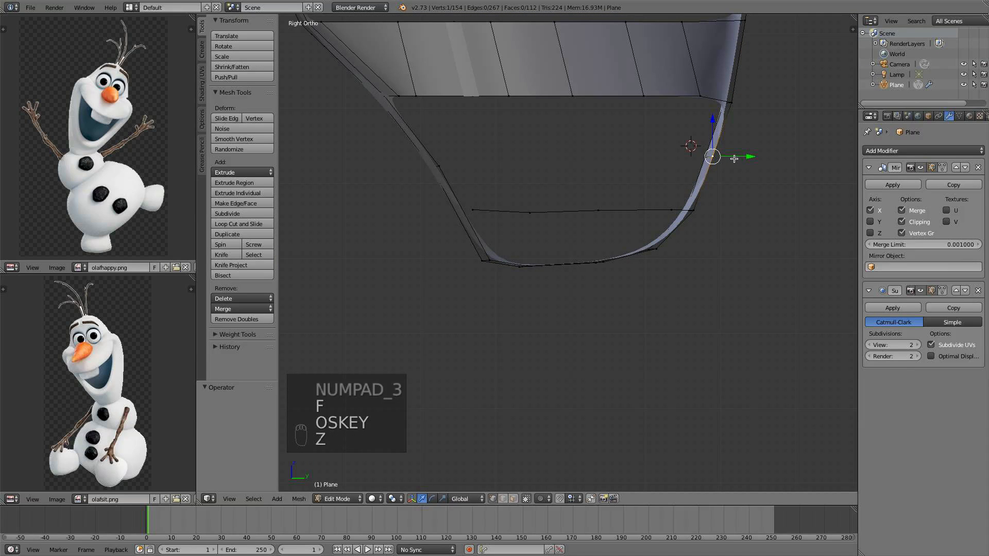
key(e)
click(709, 162)
key(e)
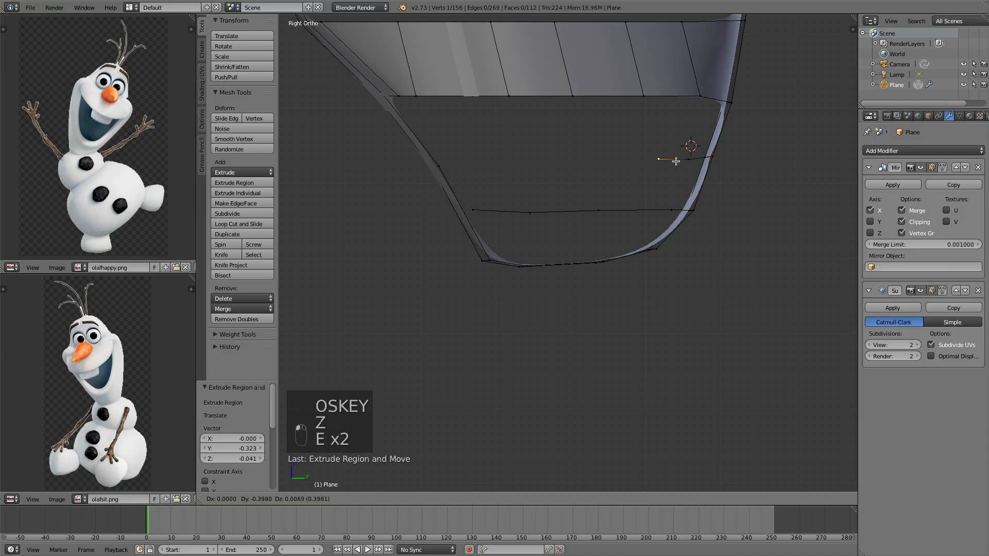
click(672, 166)
middle_drag(673, 166, 678, 188)
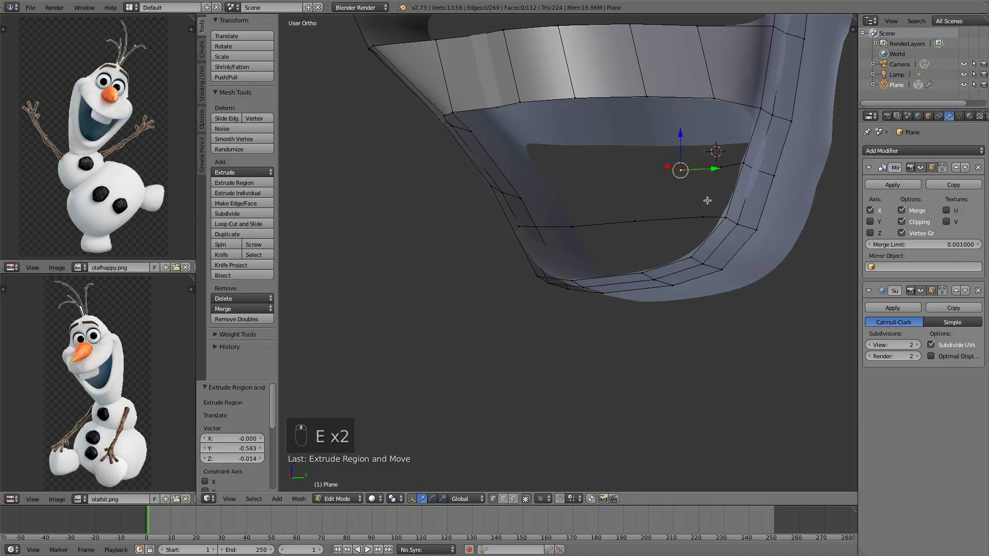
Connect the extruded edge's end to the jaw vertex below it with a new edge
shift+right_click(725, 216)
shift+right_click(723, 165)
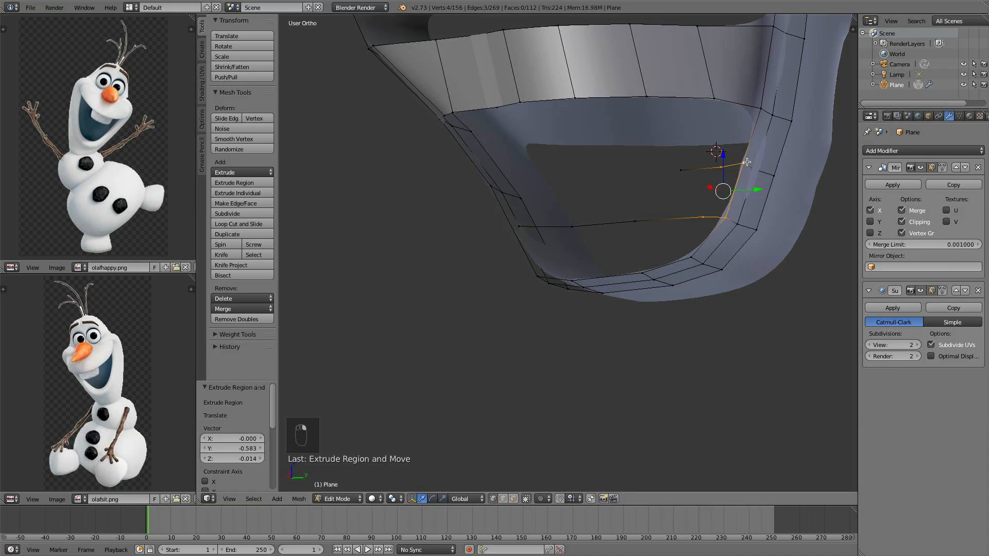
key(f)
Fill a face between the extruded edge and the corner of the upper mouth band
right_click(721, 168)
shift+right_click(713, 97)
shift+right_click(774, 110)
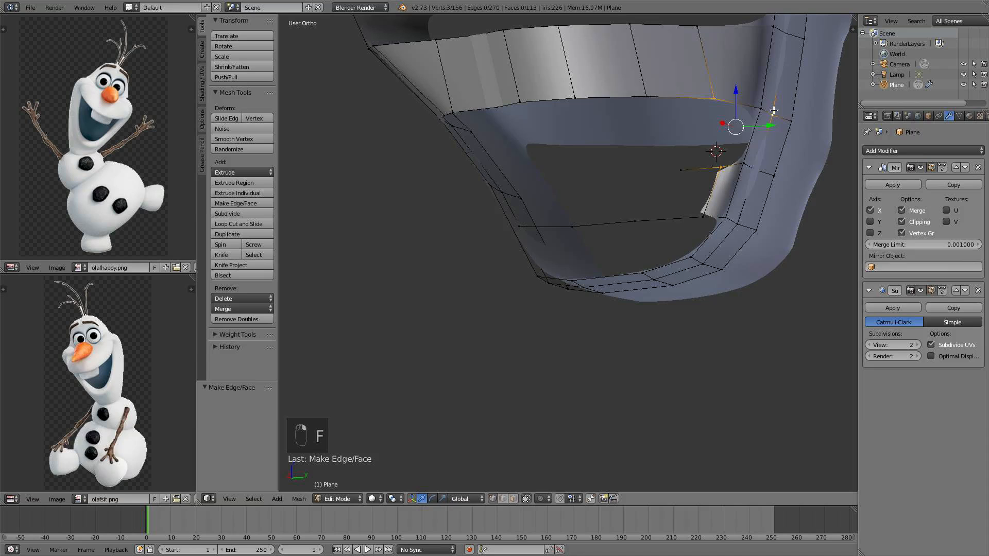
right_click(744, 162)
shift+right_click(761, 109)
shift+right_click(714, 99)
key(f)
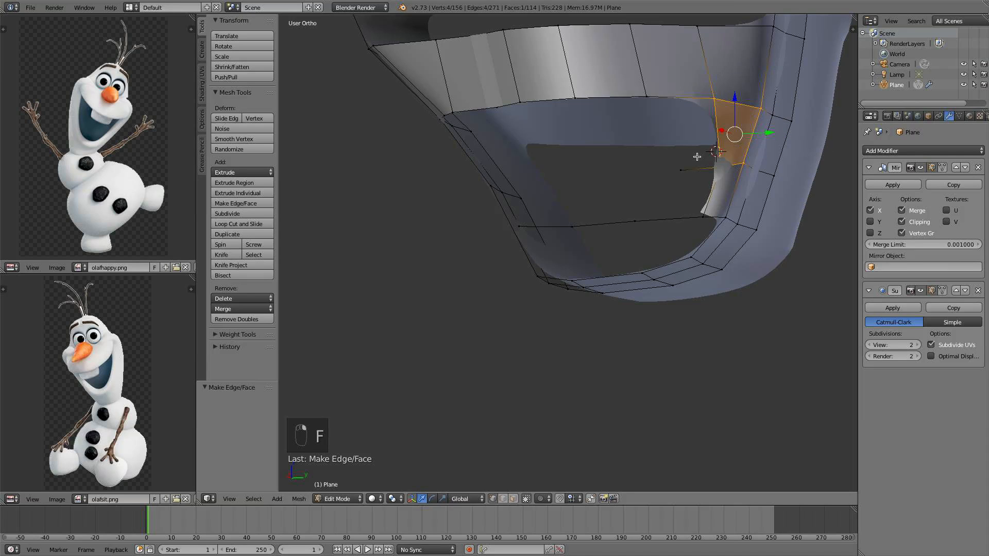
Fill the next face between the extruded edge and the upper mouth band
middle_drag(723, 163, 691, 167)
right_click(671, 163)
shift+right_click(706, 161)
shift+right_click(712, 97)
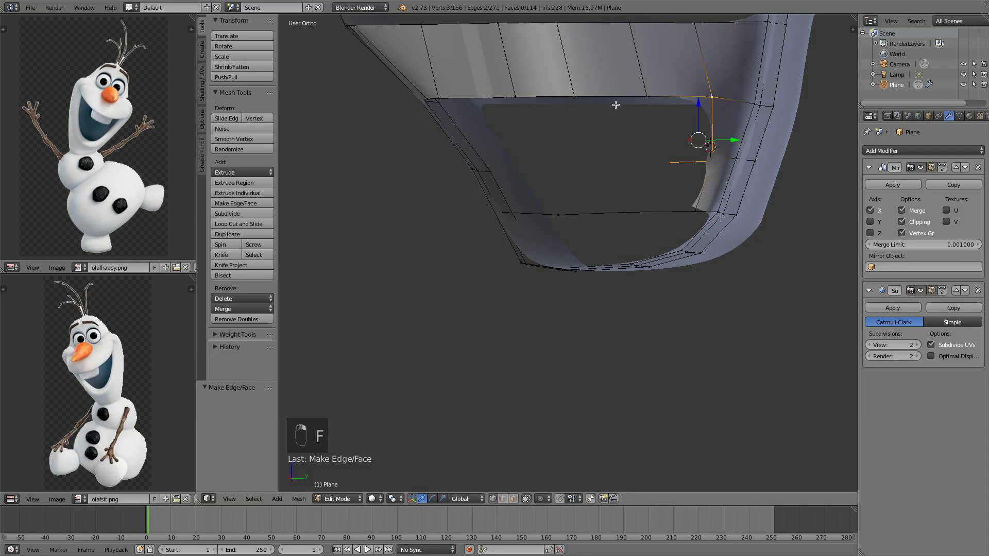
shift+right_click(647, 97)
key(f)
middle_drag(650, 113, 776, 106)
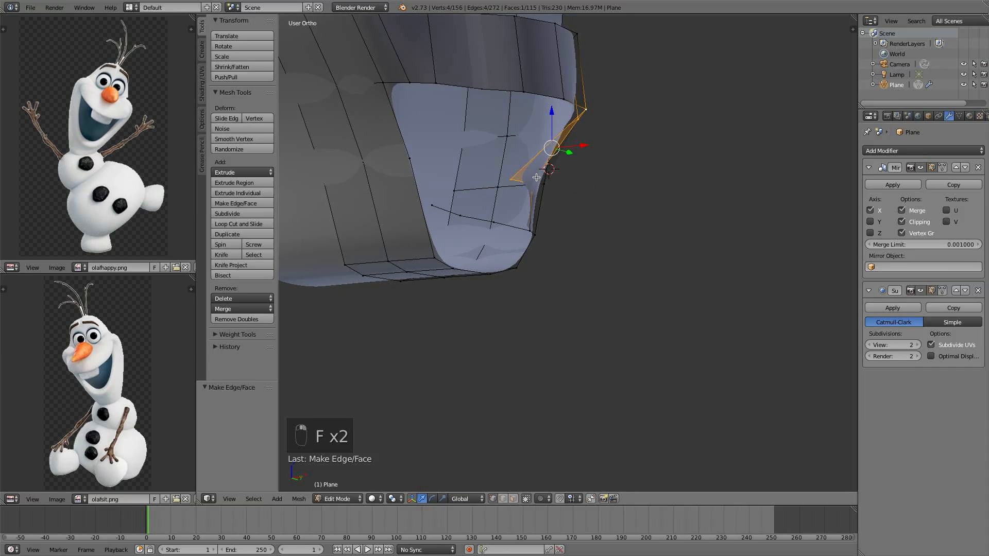
In side view, extrude the front vertex three times forward across the mouth opening
right_click(511, 178)
drag(553, 177, 585, 175)
middle_drag(585, 175, 535, 179)
key(KP_3)
key(e)
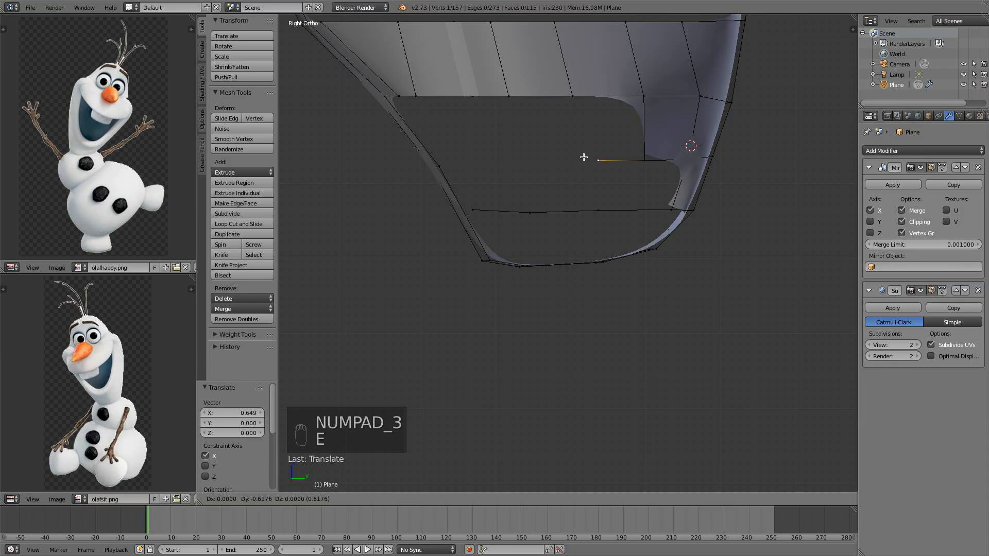
click(554, 158)
key(e)
click(527, 159)
key(e)
click(441, 161)
middle_drag(442, 162, 478, 202)
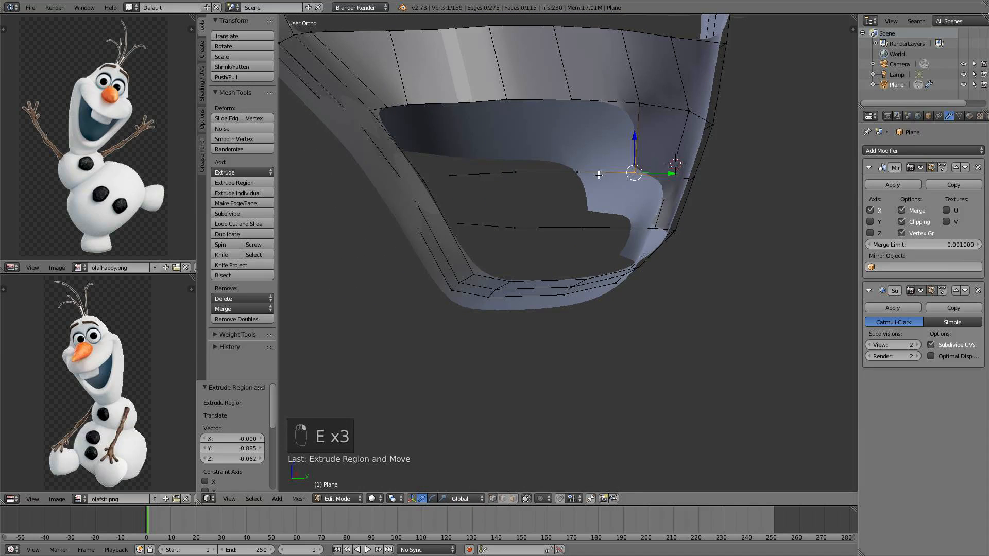
Fill three faces between the new horizontal edge and the upper mouth band
shift+right_click(577, 172)
shift+right_click(639, 101)
shift+right_click(579, 103)
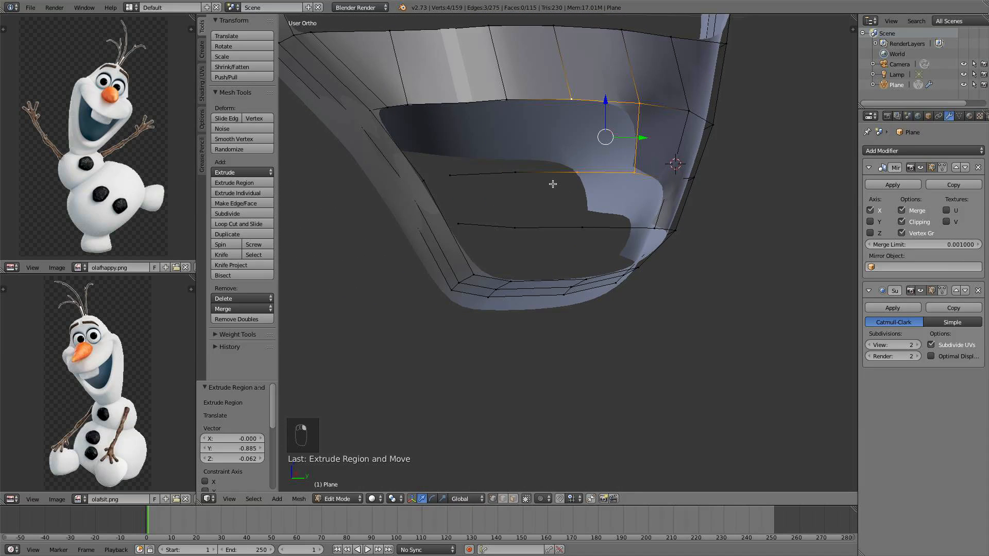
key(f)
right_click(513, 171)
shift+right_click(512, 103)
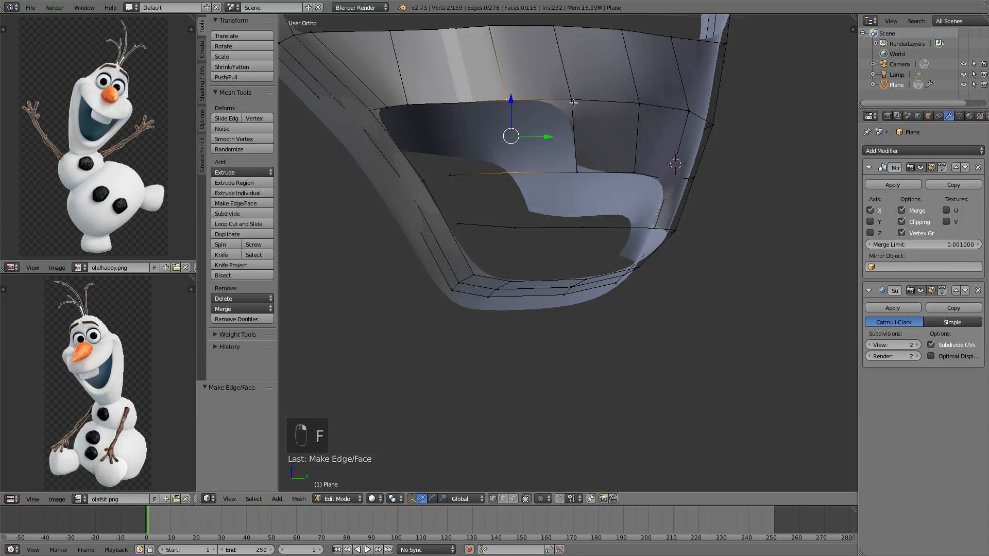
shift+right_click(574, 103)
shift+right_click(583, 170)
key(f)
right_click(515, 172)
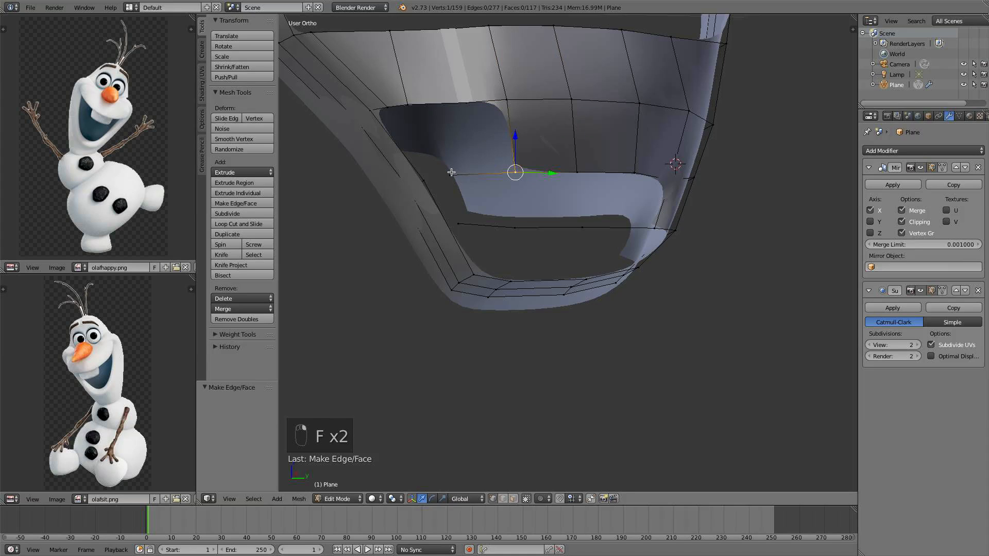
shift+right_click(499, 99)
key(f)
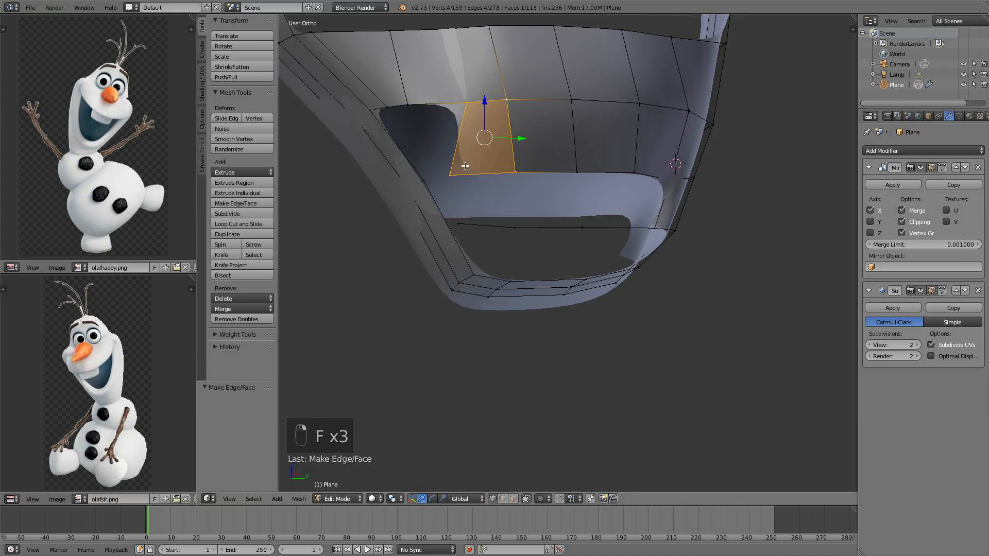
Move the edge's front end vertex 0.380 along Y
right_click(451, 175)
key(g)
key(y)
click(516, 169)
middle_drag(516, 169, 520, 205)
Extrude the front vertex once more and fill a face with the upper mouth band
key(KP_7)
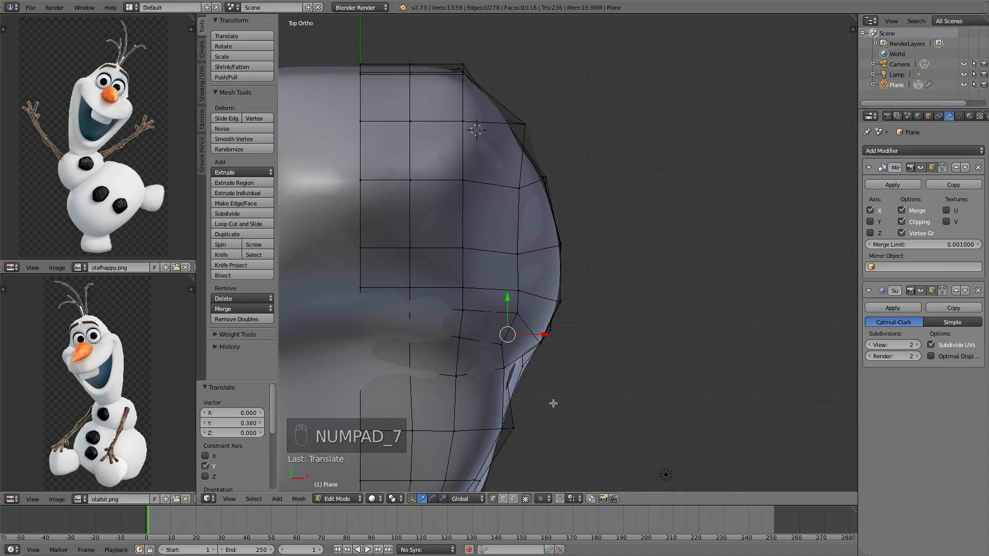
middle_drag(554, 403, 579, 195)
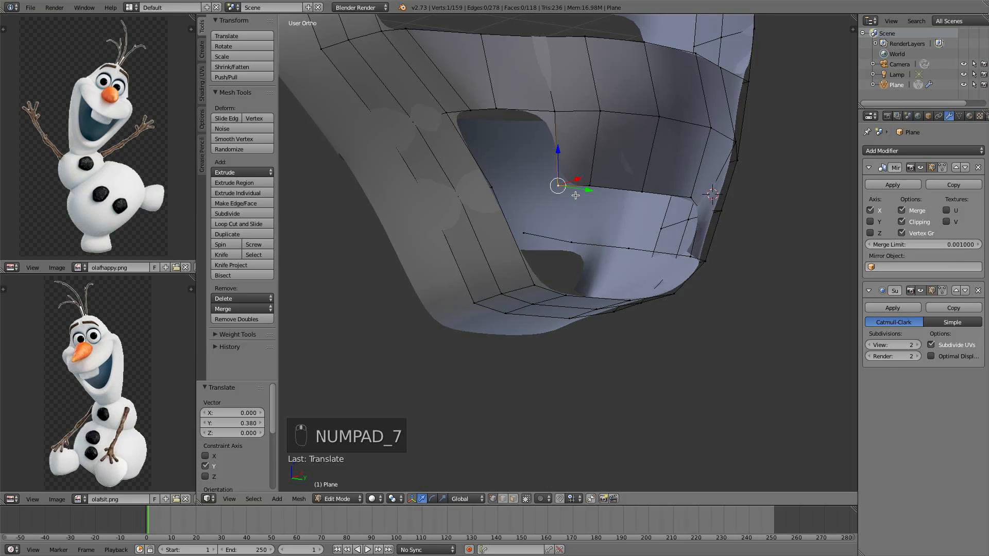
key(e)
click(517, 189)
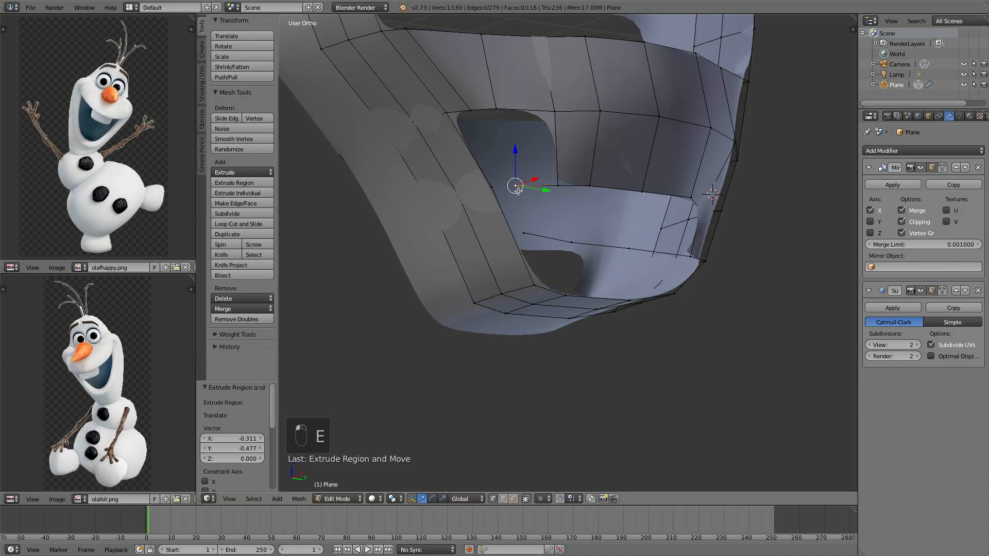
shift+right_click(497, 109)
shift+right_click(555, 112)
key(f)
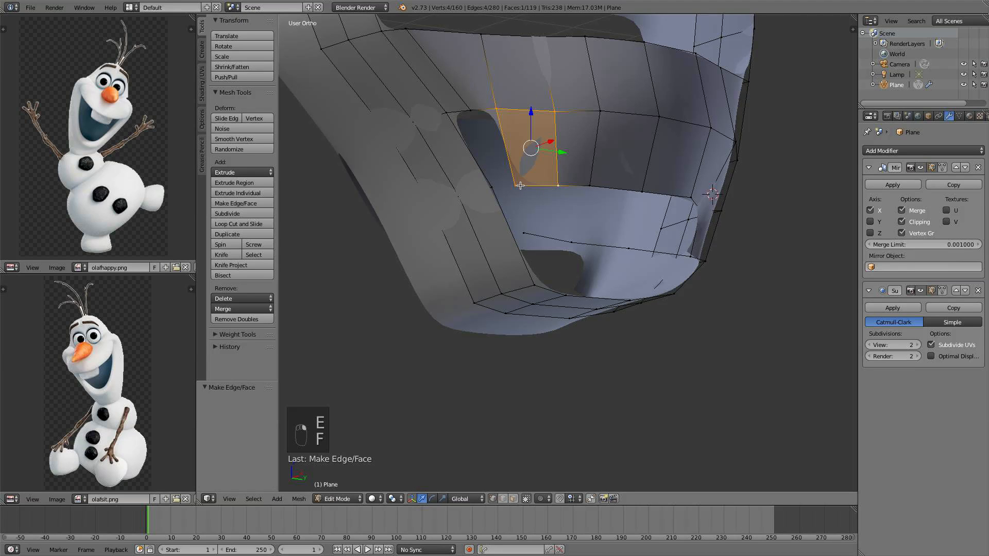
Extrude another vertex at the mouth's front corner and fill two faces closing that corner
middle_drag(560, 190, 530, 186)
right_click(497, 177)
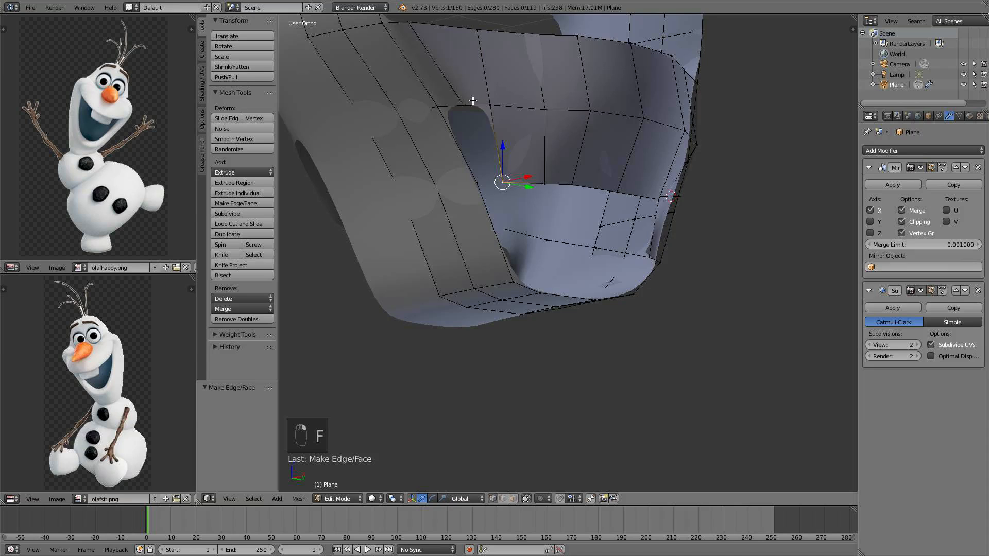
middle_drag(471, 100, 488, 143)
key(e)
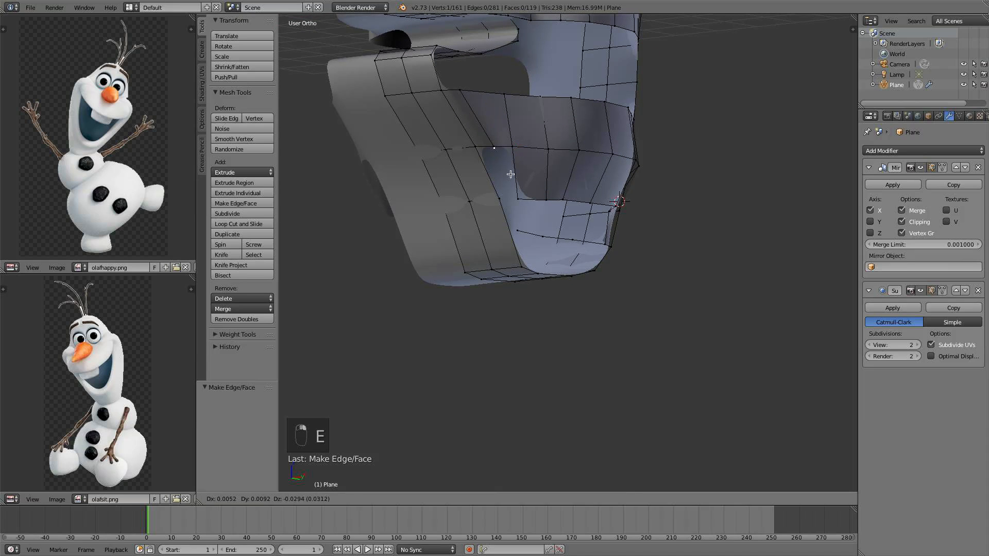
click(525, 223)
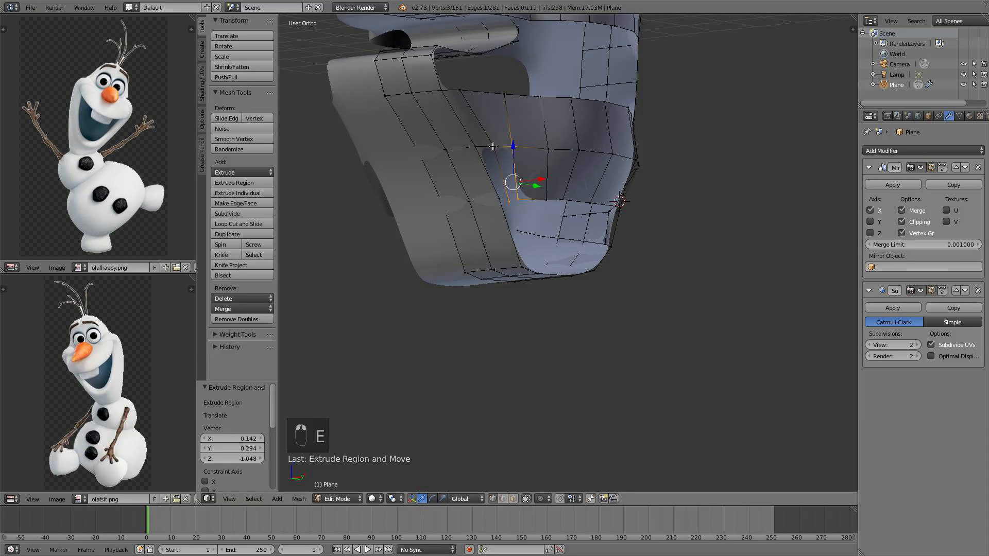
key(f)
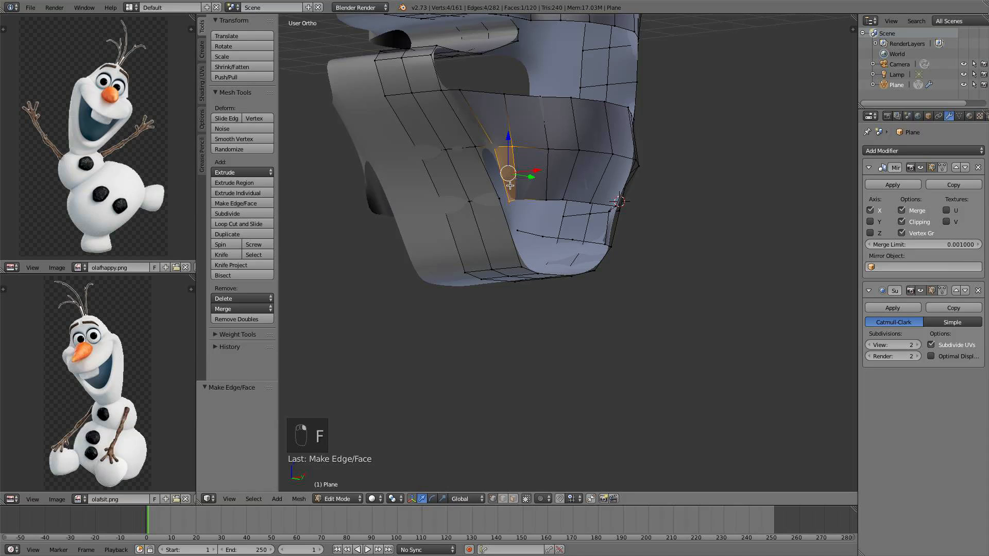
right_click(499, 198)
key(f)
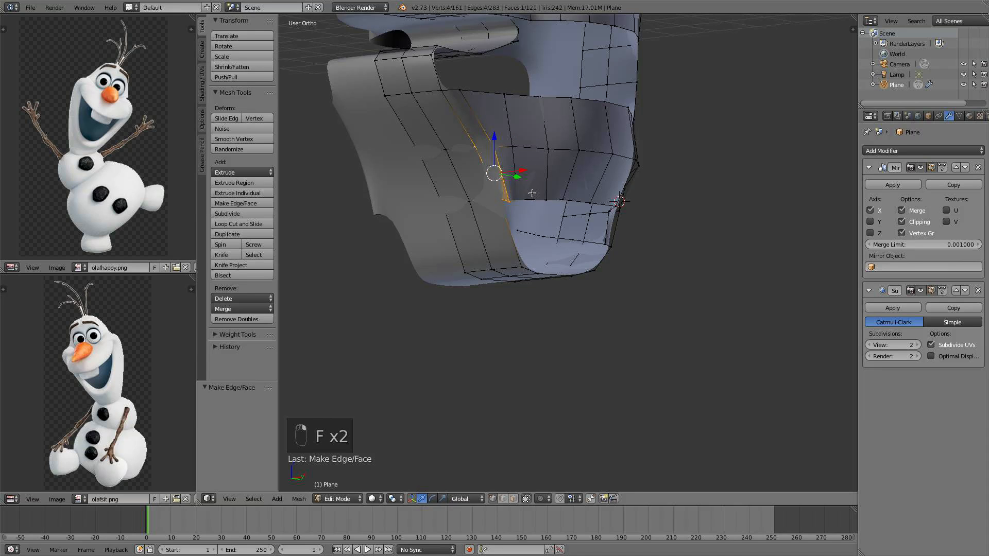
Reposition the mouth corner vertex twice to smooth the front edge of the opening
middle_drag(472, 152, 534, 225)
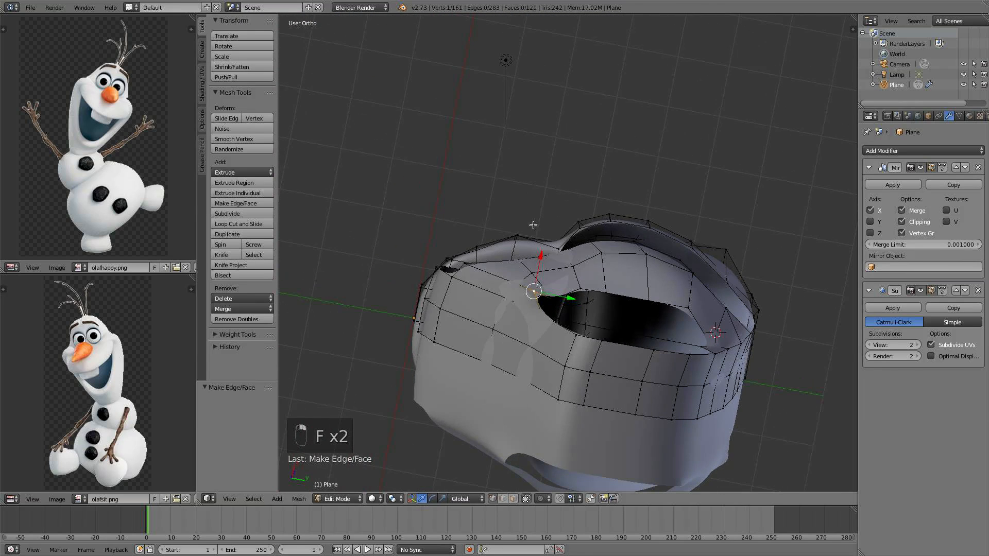
key(g)
click(593, 307)
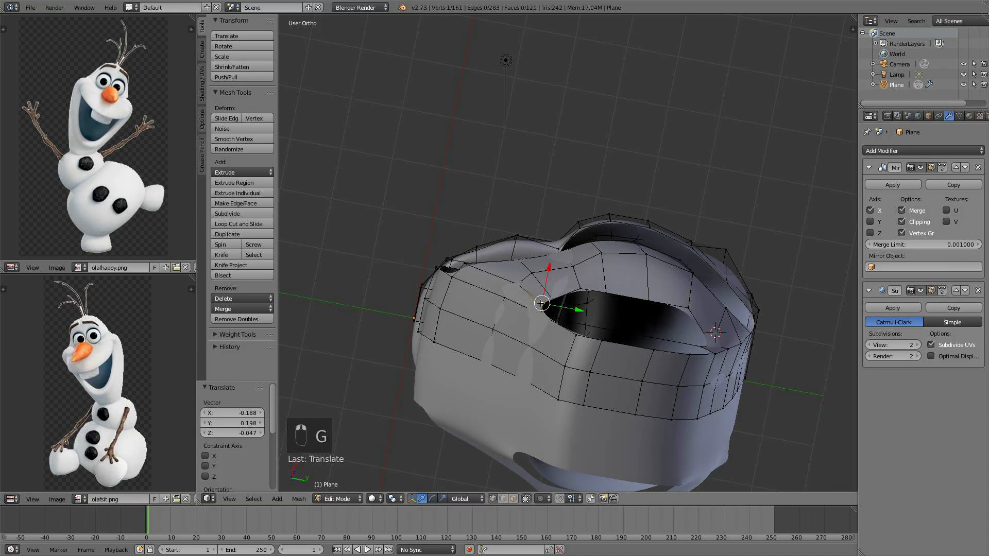
key(g)
click(549, 295)
middle_drag(562, 319, 592, 400)
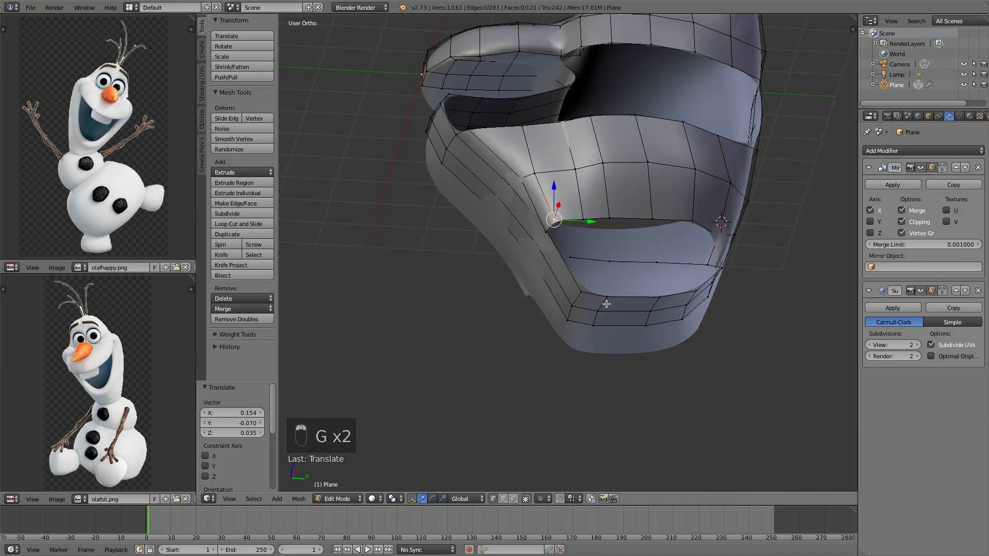
Add a loop cut near the mouth's front corner and raise a vertex 0.069 along Z
scroll(602, 298, up, 3)
middle_drag(593, 272, 603, 293)
right_click(586, 206)
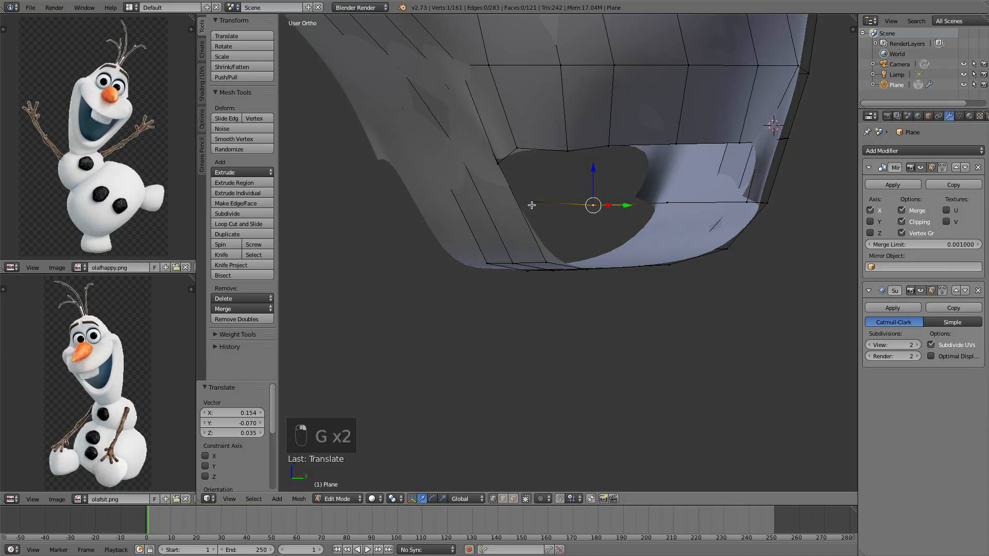
right_click(532, 205)
middle_drag(540, 204, 509, 215)
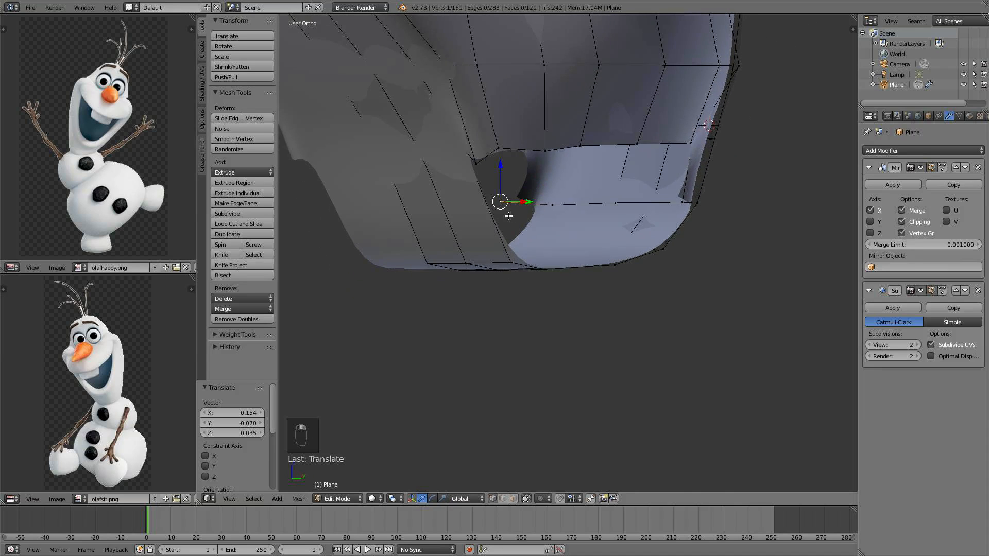
key(ctrl+r)
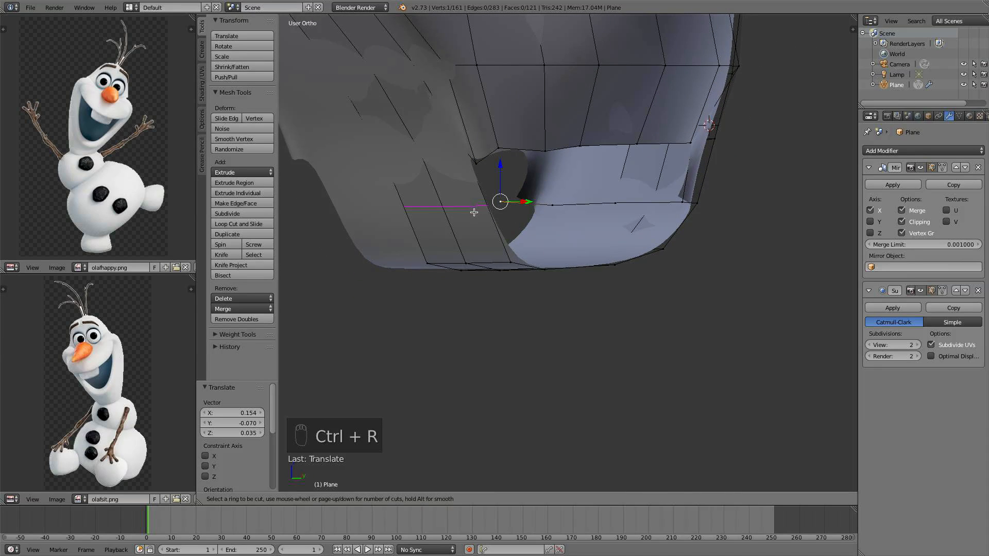
click(474, 212)
right_click(474, 213)
middle_drag(474, 213, 467, 170)
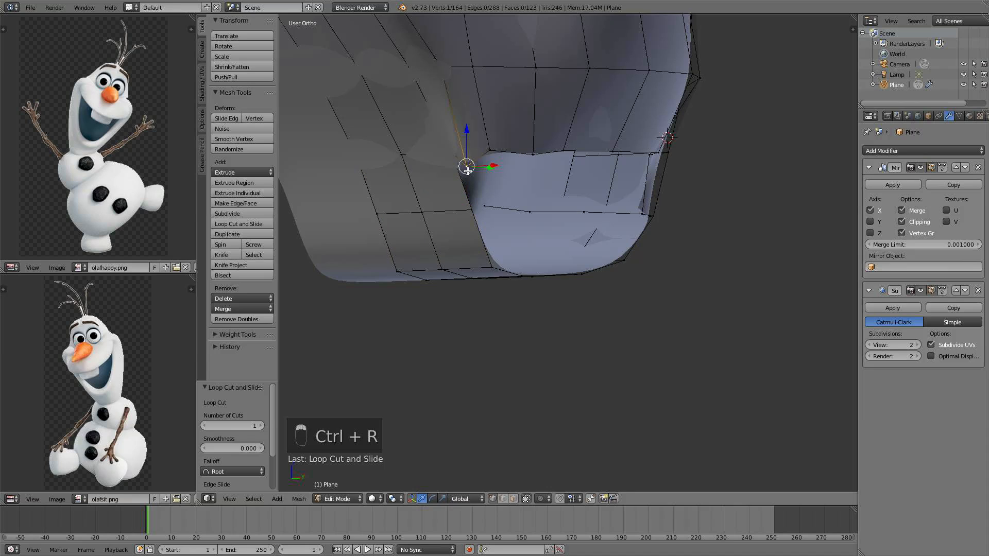
drag(493, 166, 496, 164)
drag(470, 132, 471, 126)
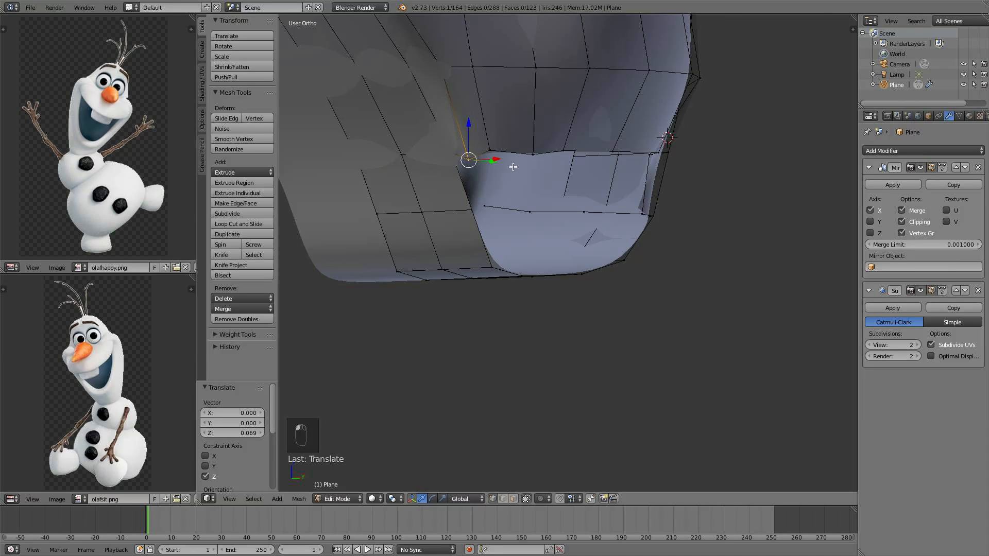
Slide a lower mouth vertex along Y and fill a face with the vertex above it
middle_drag(512, 165, 644, 179)
right_click(605, 212)
key(g)
key(y)
click(592, 217)
shift+right_click(565, 137)
key(f)
Insert a loop cut across the lower jaw band beneath the mouth opening
key(ctrl+r)
click(670, 204)
click(673, 204)
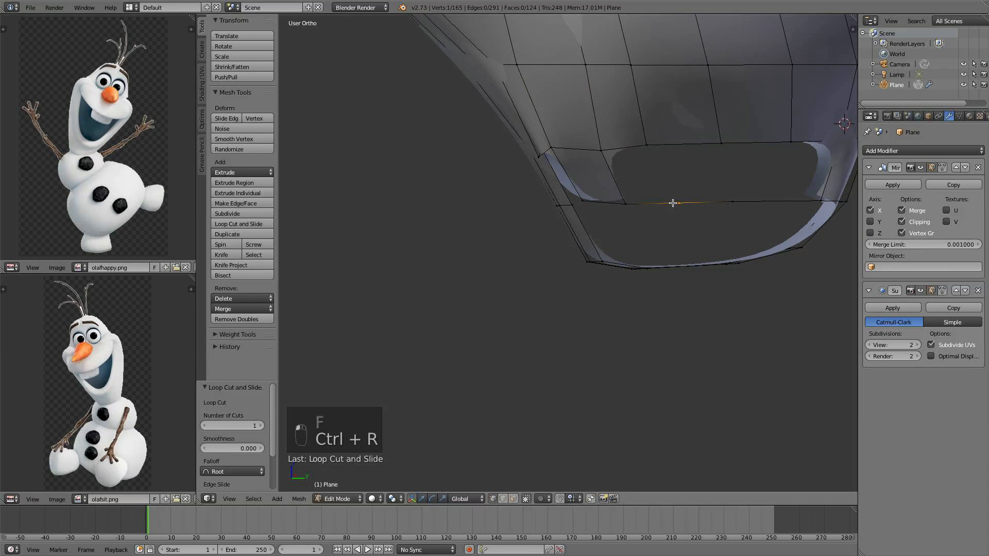
Move the new lower mouth vertex -0.109 along Y and fill a face with the vertex above it
drag(681, 205, 681, 208)
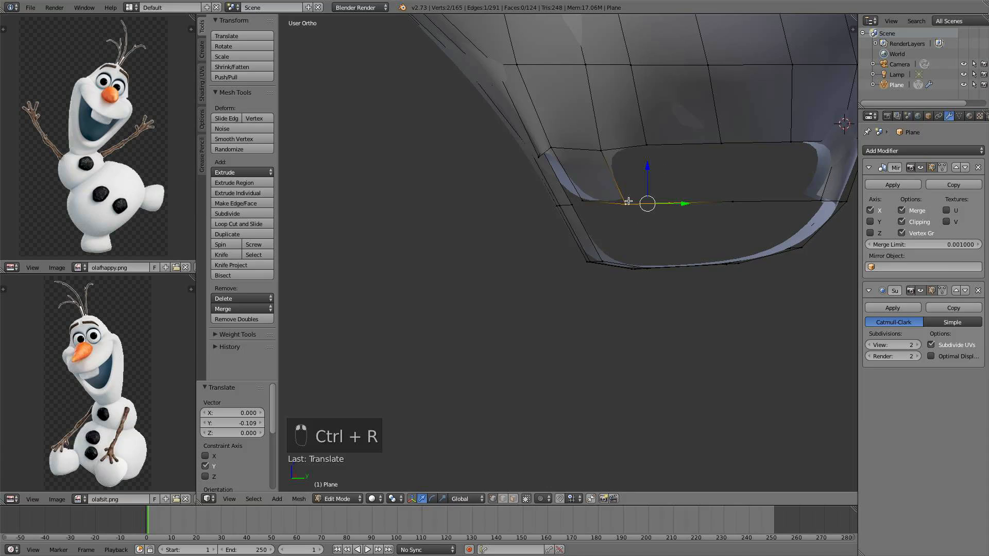
right_click(646, 146)
key(f)
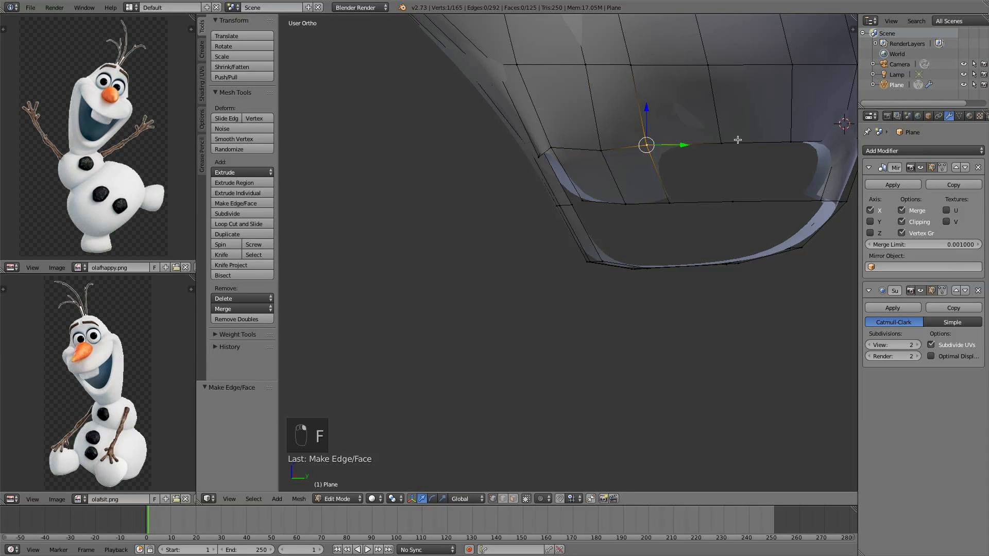
Fill the neighbouring face along the mouth's upper edge
shift+right_click(742, 210)
key(f)
middle_drag(682, 211, 703, 219)
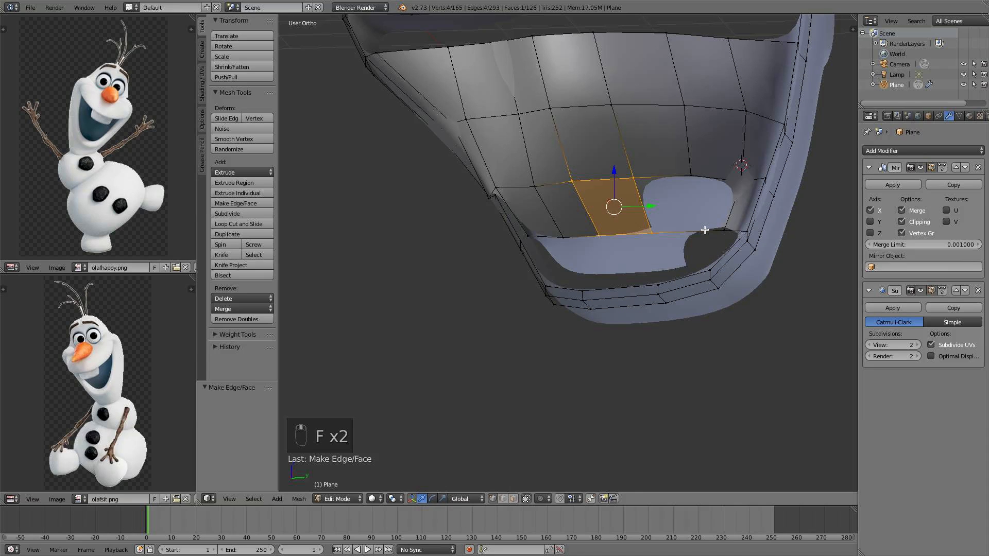
Add a loop cut across the faces above the mouth and fill a quad from its new vertex to the opening's lower edge
key(ctrl+r)
click(704, 230)
click(705, 230)
shift+right_click(691, 177)
shift+right_click(634, 180)
shift+right_click(653, 238)
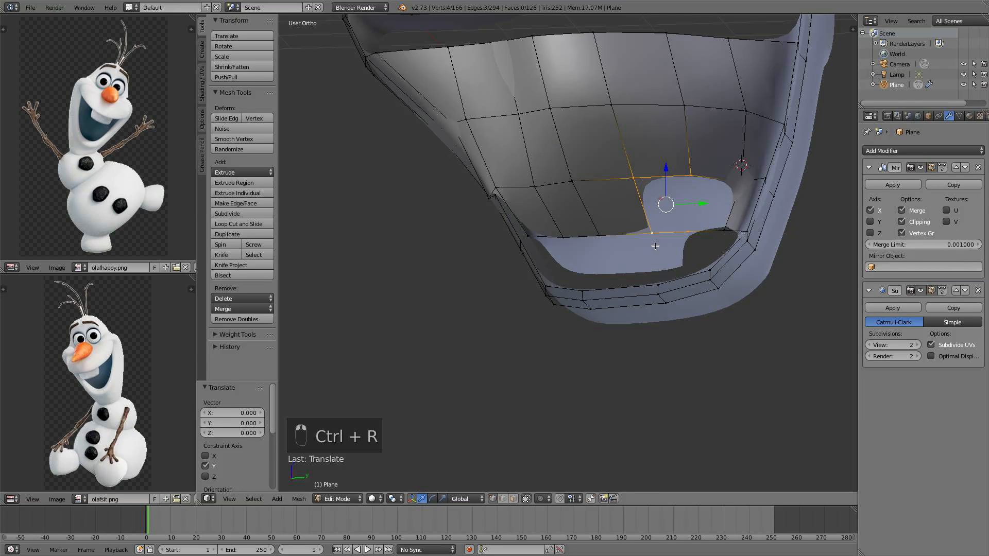
key(f)
Fill another quad closing the mouth opening near its corner
right_click(723, 229)
shift+right_click(738, 184)
shift+right_click(693, 178)
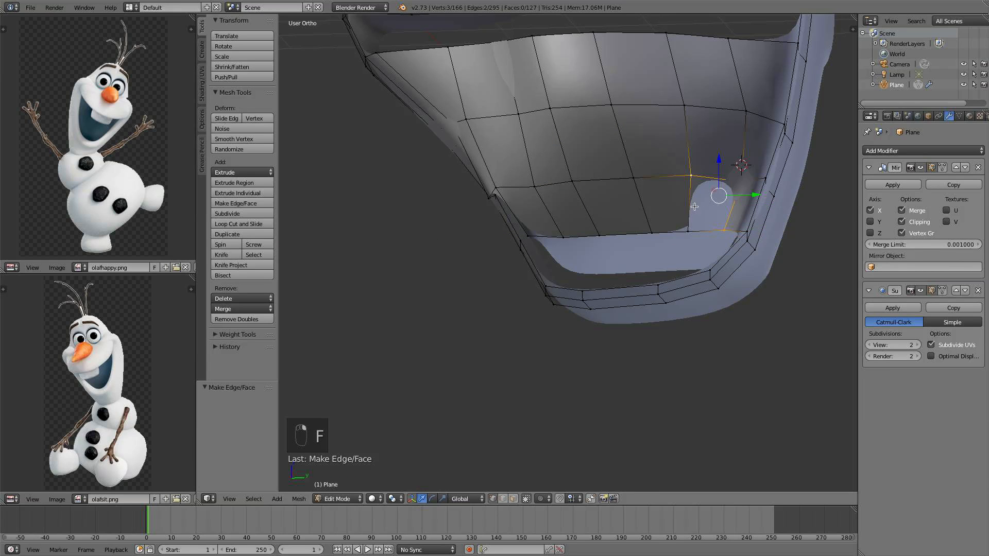
shift+right_click(684, 238)
key(f)
Insert a loop cut across the front of the lower jaw band
middle_drag(683, 243, 559, 304)
middle_drag(555, 350, 584, 333)
key(ctrl+r)
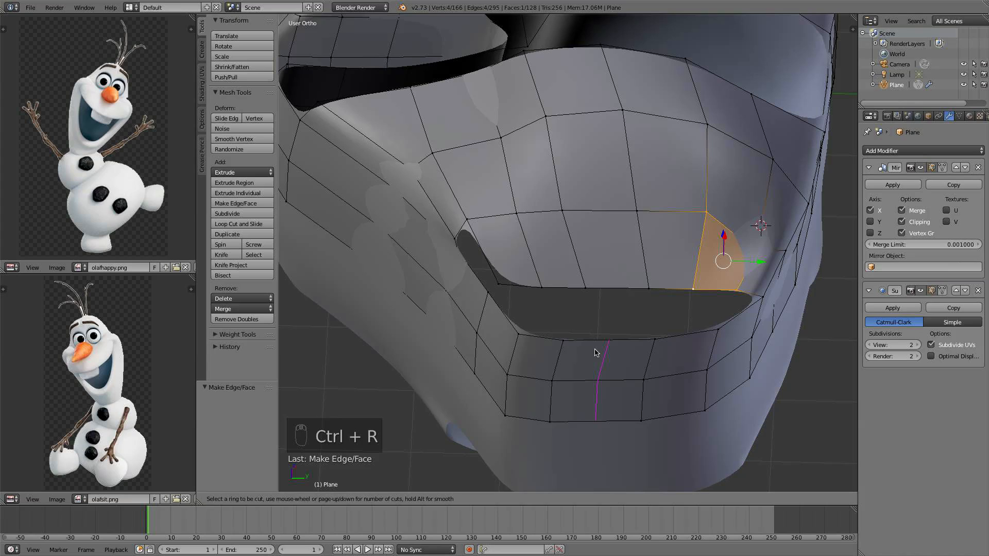
click(597, 350)
click(600, 348)
Fill a face bridging the mouth's top and bottom edges at the new cut
right_click(608, 338)
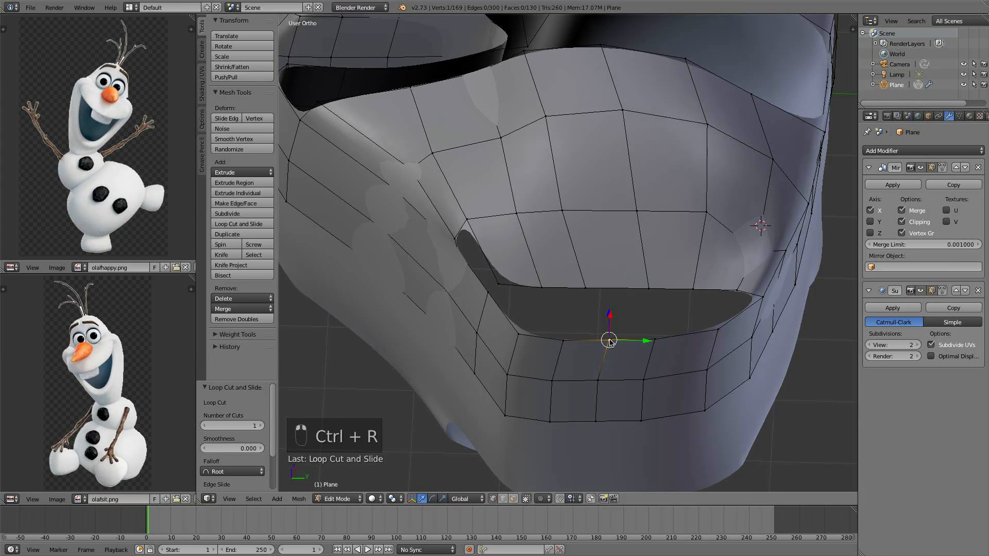
shift+right_click(583, 289)
shift+right_click(651, 292)
shift+right_click(648, 334)
key(f)
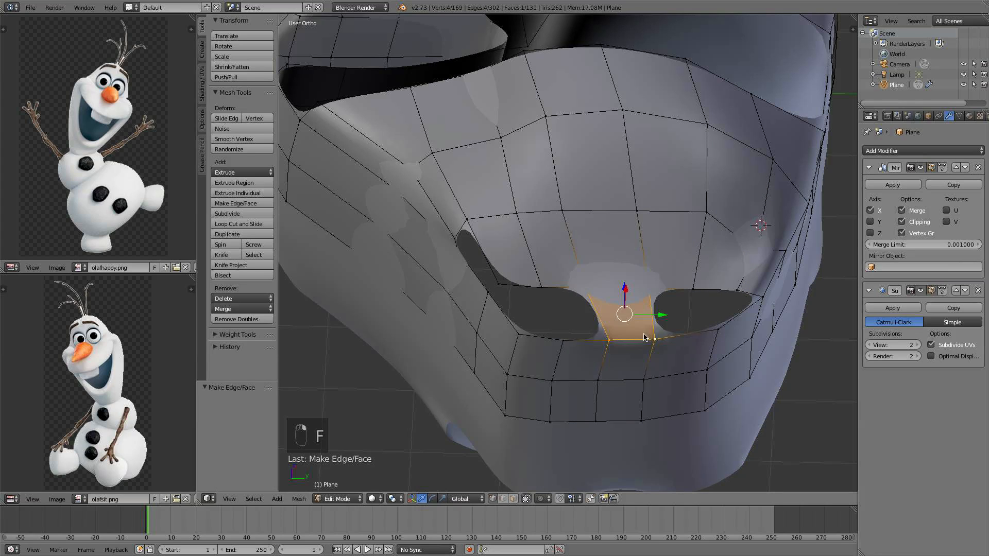
Fill the adjacent face beside it, splitting the mouth opening in two
right_click(609, 340)
shift+right_click(583, 289)
shift+right_click(541, 287)
shift+right_click(563, 341)
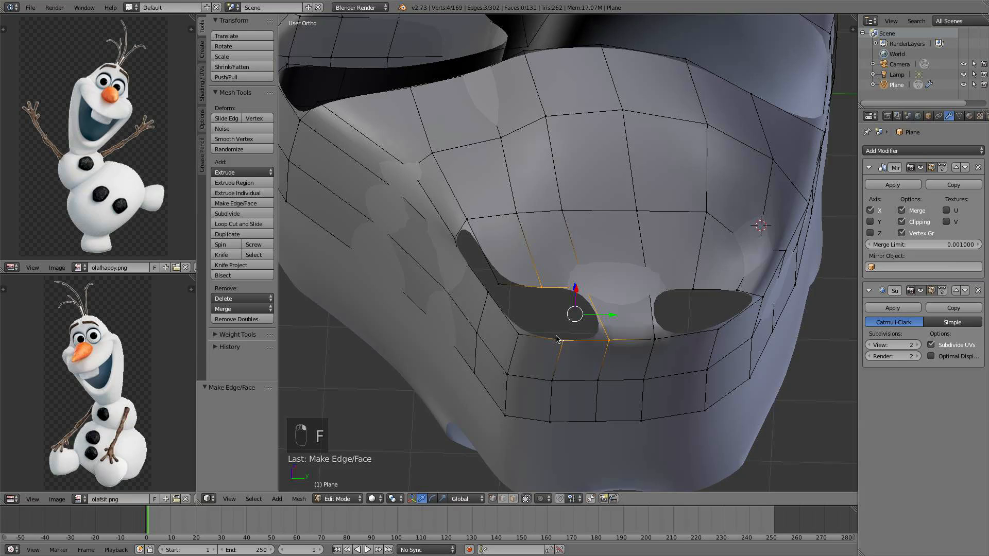
key(f)
Add a loop cut along the side of the jaw next to the mouth
middle_drag(551, 341, 569, 338)
right_click(542, 332)
shift+right_click(506, 319)
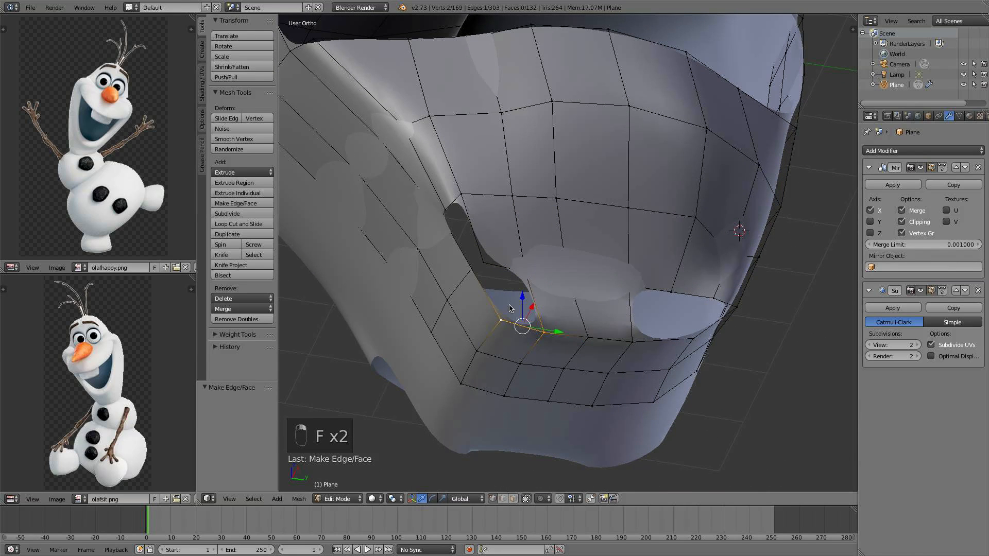
shift+right_click(525, 273)
middle_drag(525, 273, 504, 330)
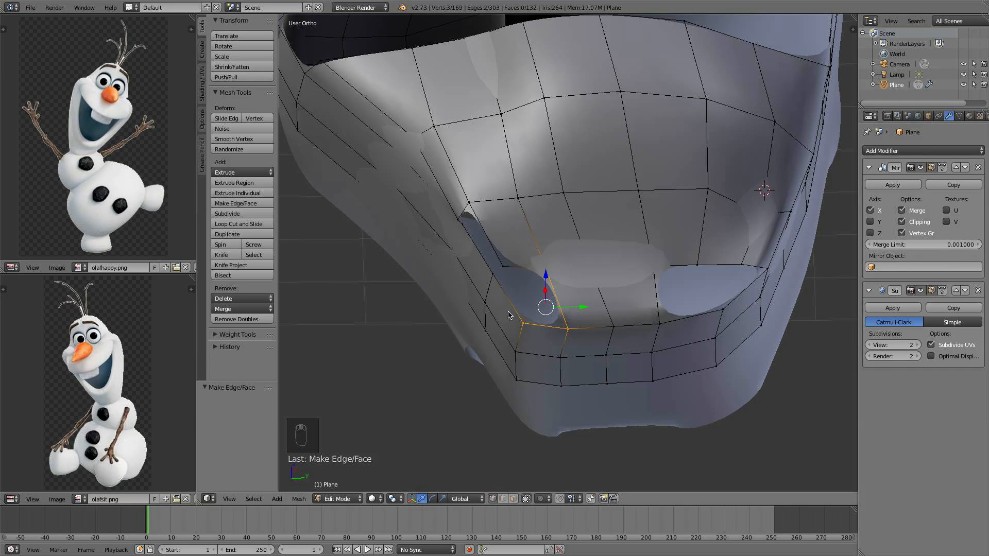
right_click(500, 269)
middle_drag(491, 273, 465, 225)
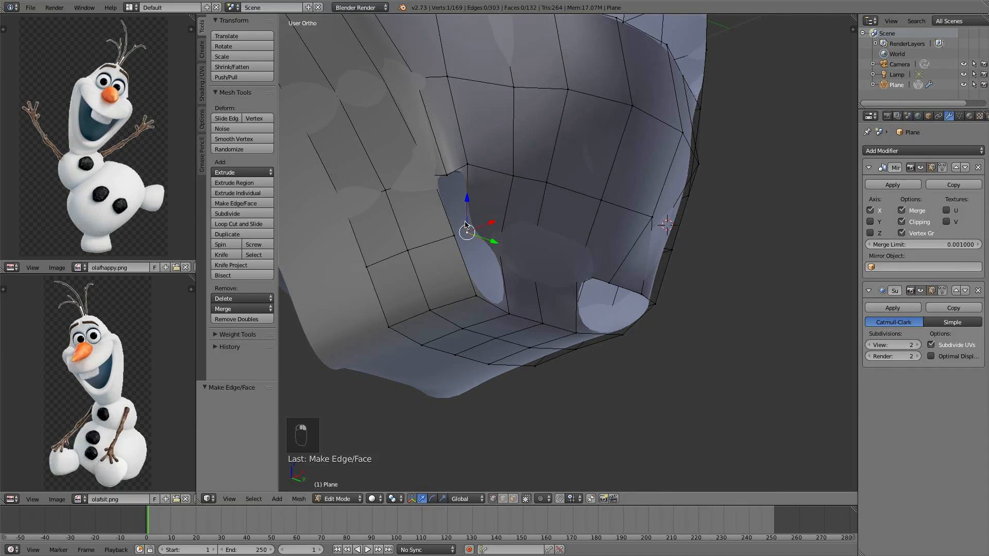
drag(491, 230, 495, 223)
mouse_move(492, 312)
middle_down()
mouse_move(493, 326)
mouse_move(490, 309)
mouse_move(480, 310)
middle_up()
key(ctrl+r)
click(491, 308)
click(491, 308)
Extrude a side vertex upward by about 0.06, -0.422, 0.629 to outline the mouth's side
right_click(511, 304)
key(e)
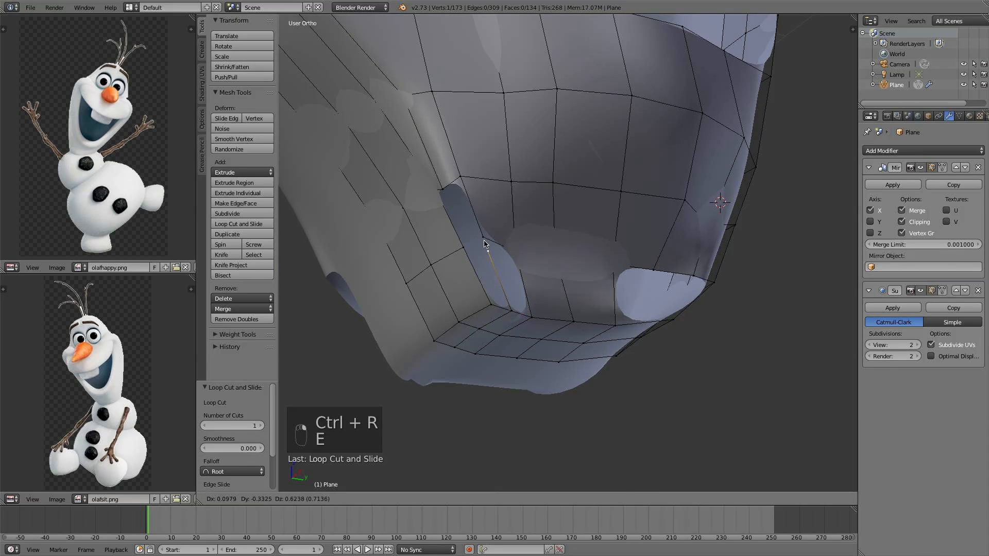
click(476, 244)
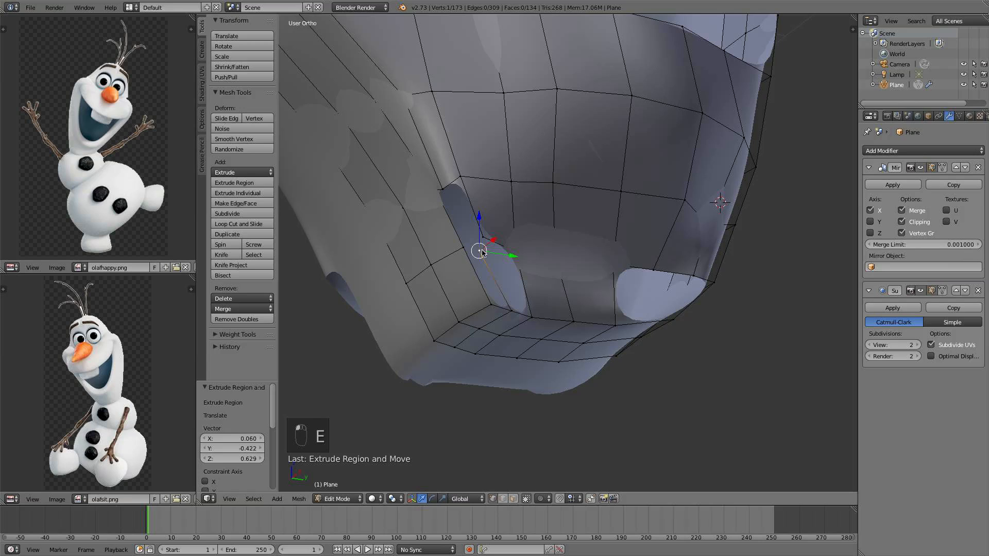
Fill two faces between the extruded vertex and the surrounding mesh
shift+right_click(512, 312)
shift+right_click(492, 305)
shift+right_click(466, 253)
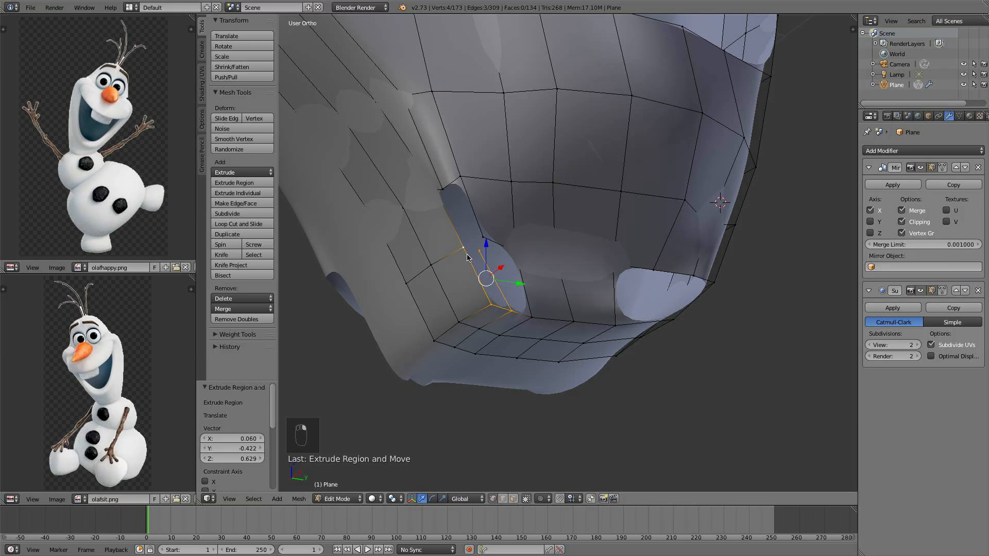
key(f)
right_click(479, 251)
shift+right_click(464, 249)
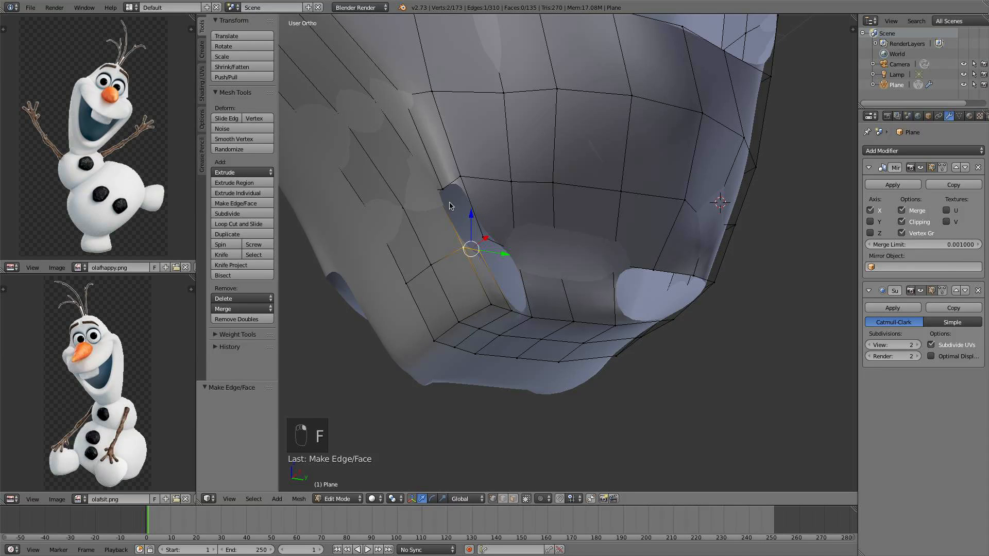
shift+right_click(442, 192)
shift+right_click(443, 195)
key(f)
Move a vertex beside the mouth 0.071 along Y and fill a face with its neighbours
scroll(448, 207, up, 1)
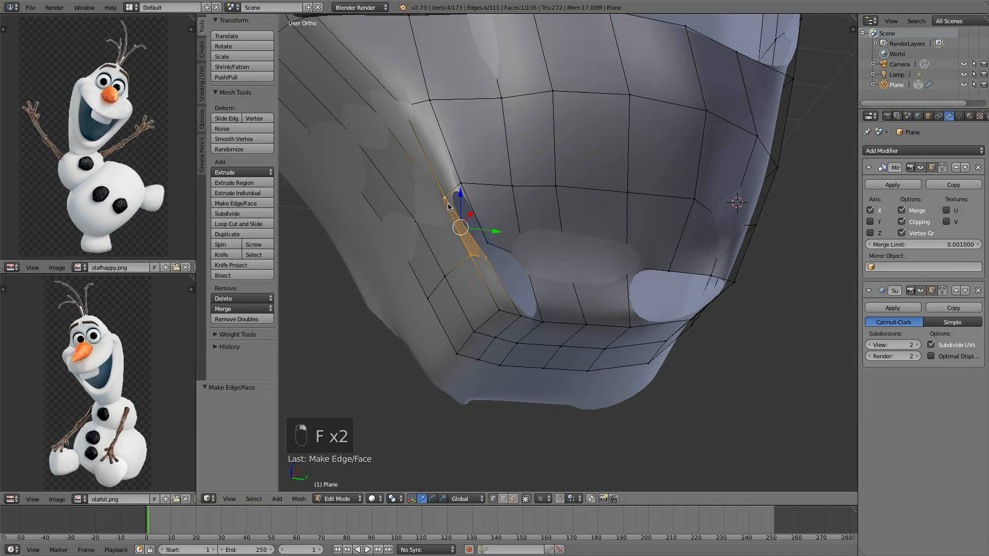
right_click(488, 243)
drag(519, 247, 525, 248)
shift+right_click(487, 253)
shift+right_click(452, 203)
shift+right_click(458, 186)
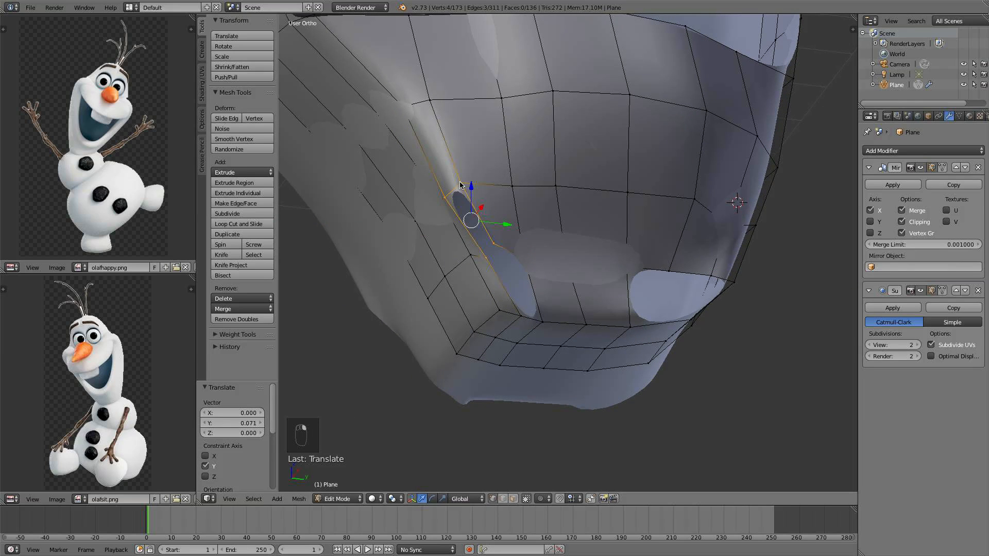
key(f)
Switch to wireframe display and examine the vertices along the jaw's side
middle_drag(520, 256, 536, 285)
key(super)
key(z)
right_click(528, 314)
shift+right_click(559, 320)
shift+right_click(529, 227)
shift+right_click(477, 215)
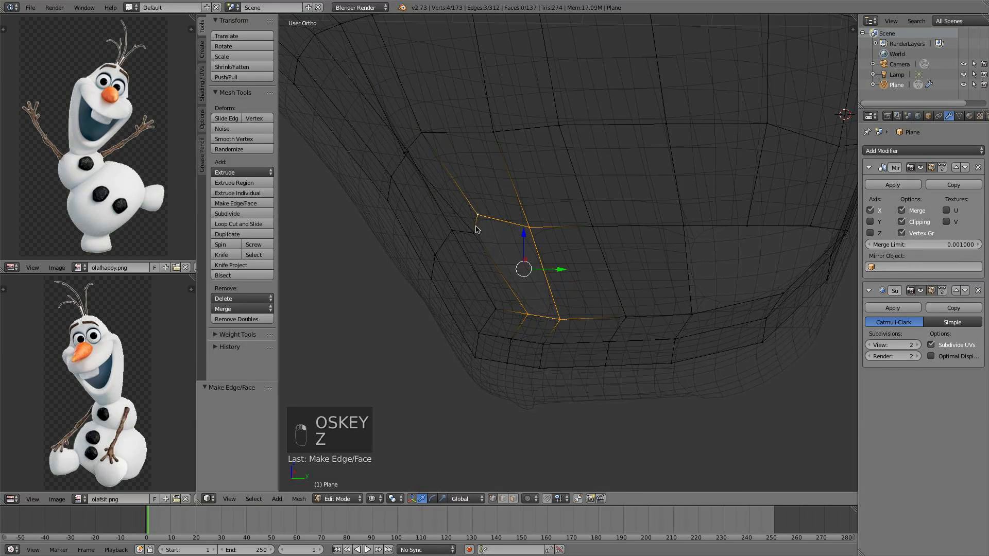
shift+right_click(474, 233)
key(a)
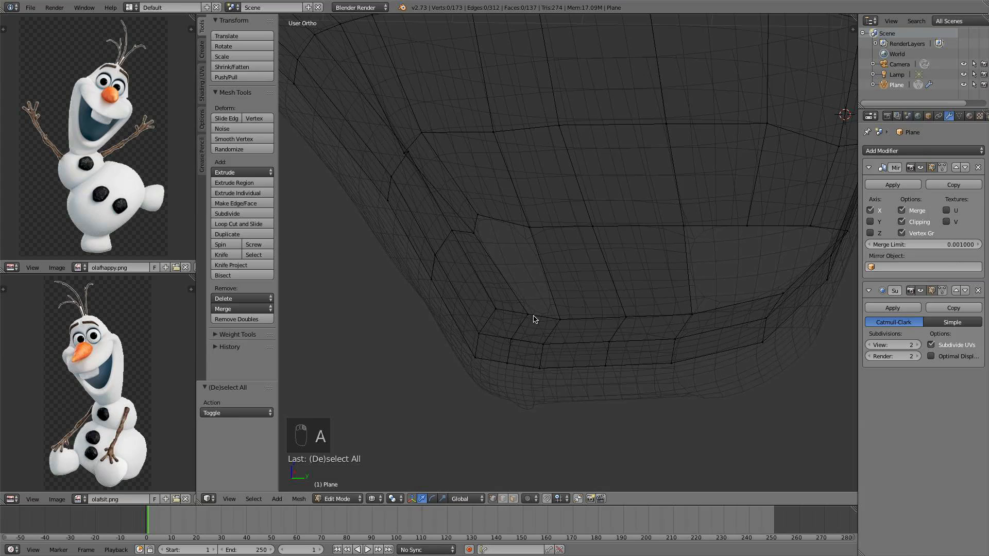
Add a loop cut across the jaw's side and slide the new edge to factor -0.272
key(ctrl+r)
click(533, 319)
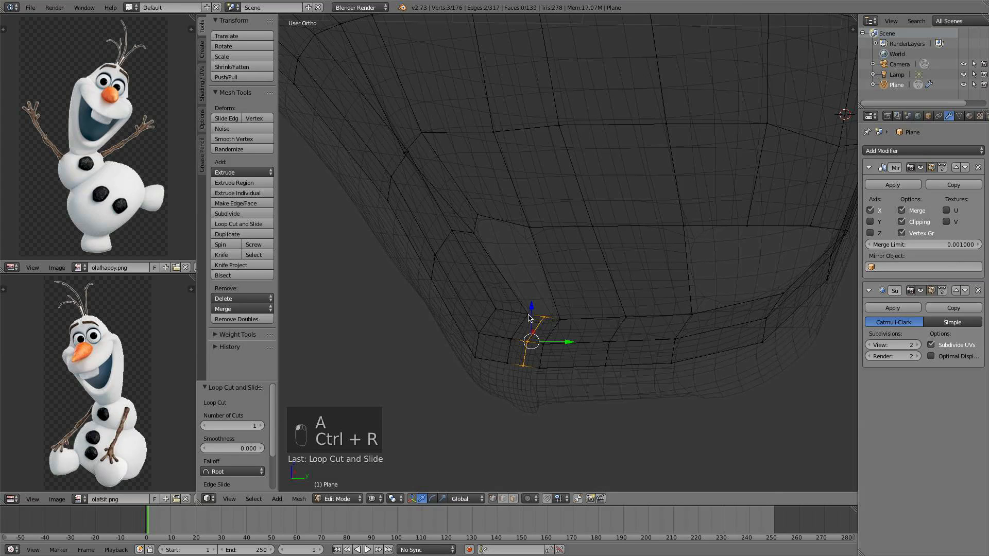
drag(543, 341, 487, 317)
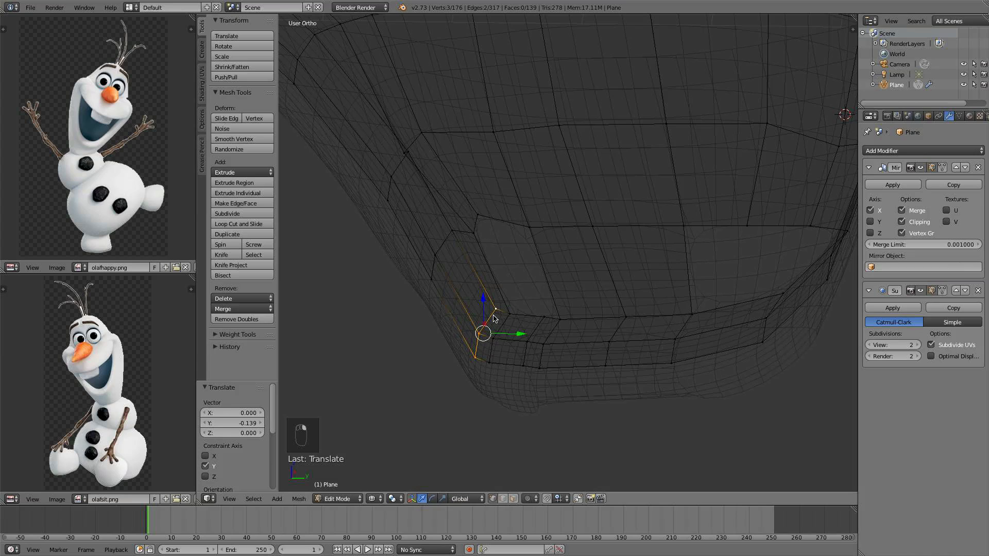
key(g)
key(g)
click(485, 311)
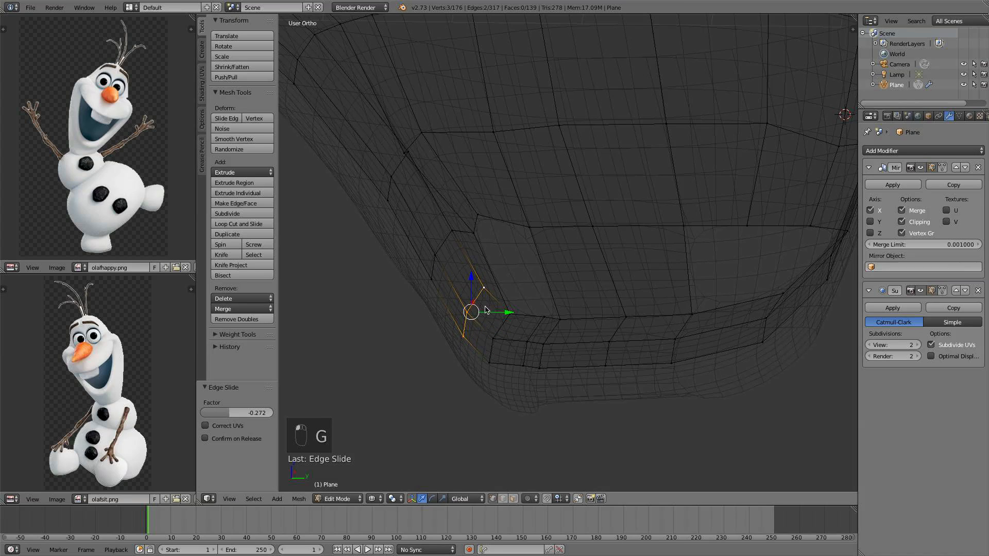
Fill two faces connecting the new edge to the vertices above and below it
right_click(473, 233)
right_click(478, 215)
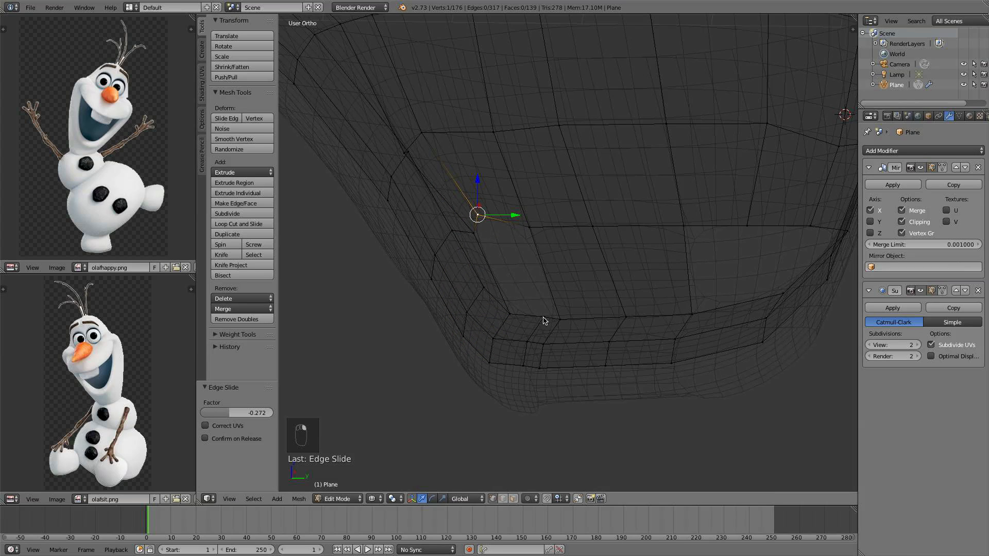
shift+right_click(517, 320)
shift+right_click(477, 245)
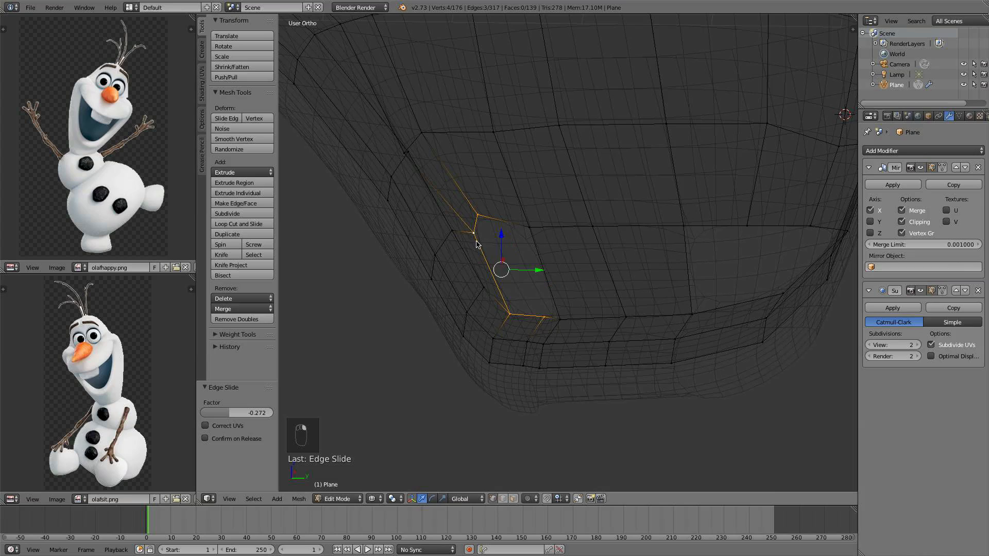
key(f)
right_click(479, 218)
shift+right_click(532, 230)
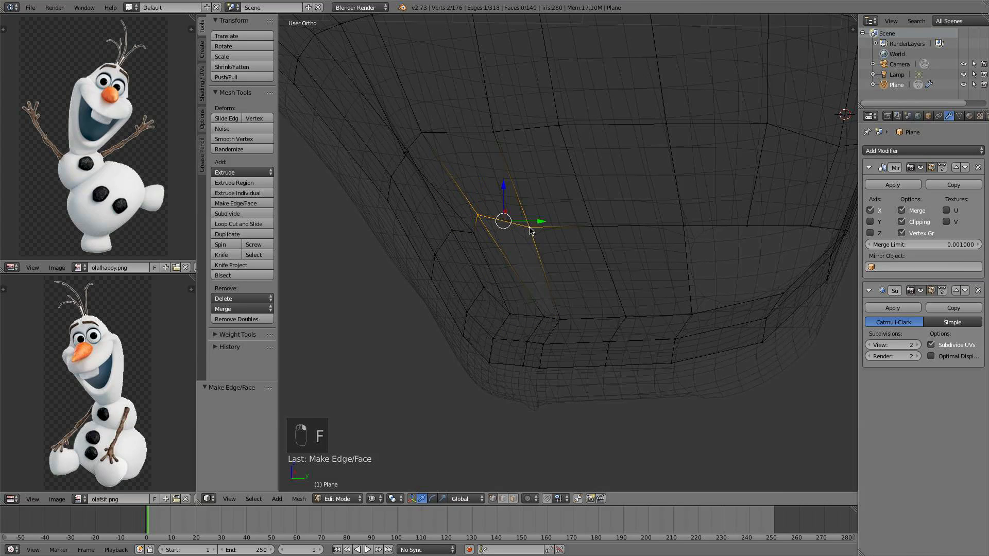
shift+right_click(552, 316)
shift+right_click(564, 323)
key(f)
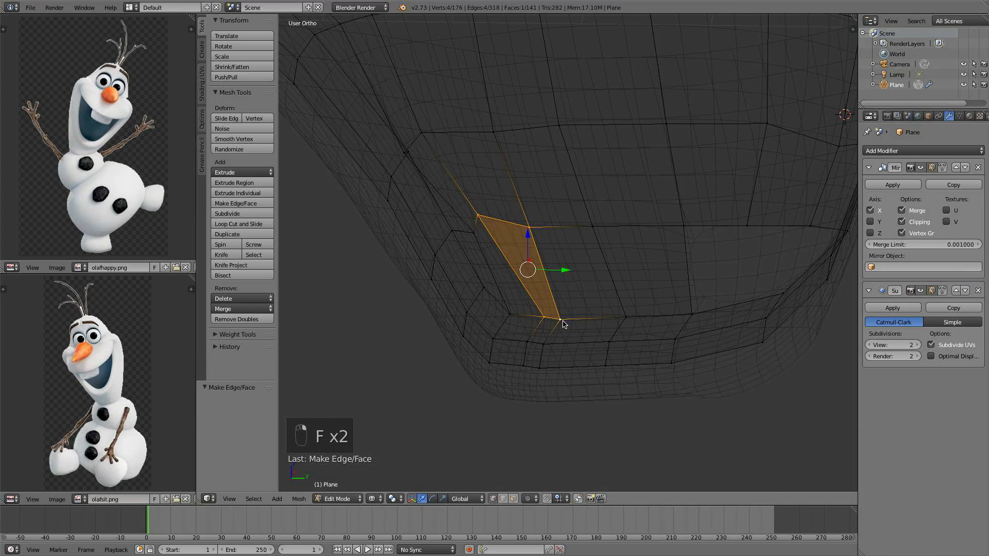
Move the lower jaw corner vertex -0.143 along Y
alt+right_click(539, 334)
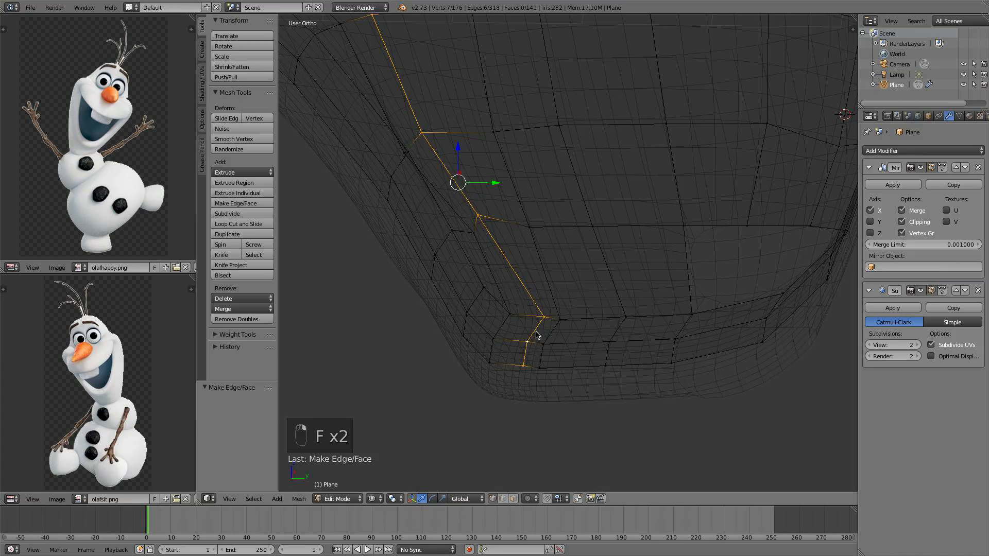
alt+right_click(510, 326)
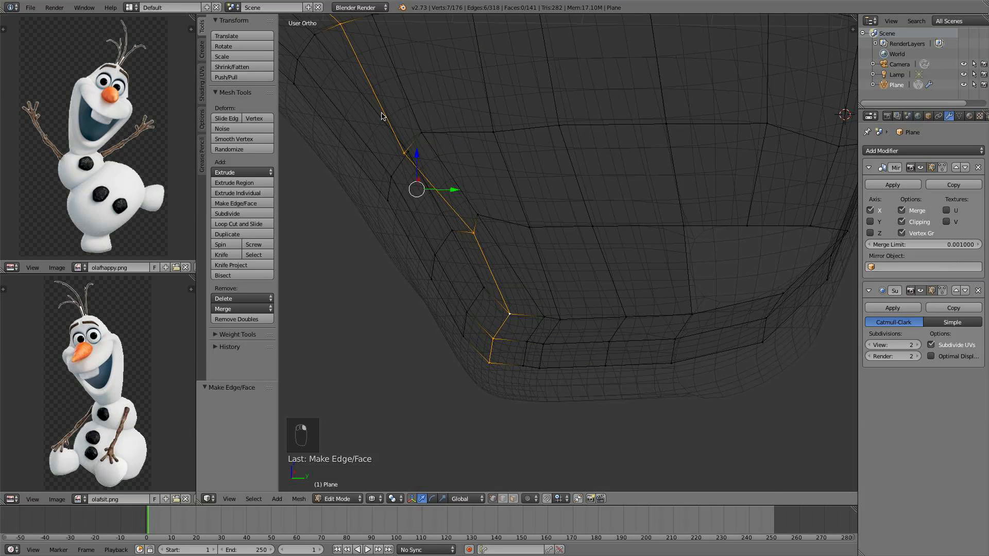
middle_drag(382, 116, 424, 140)
middle_drag(479, 157, 543, 309)
right_click(543, 314)
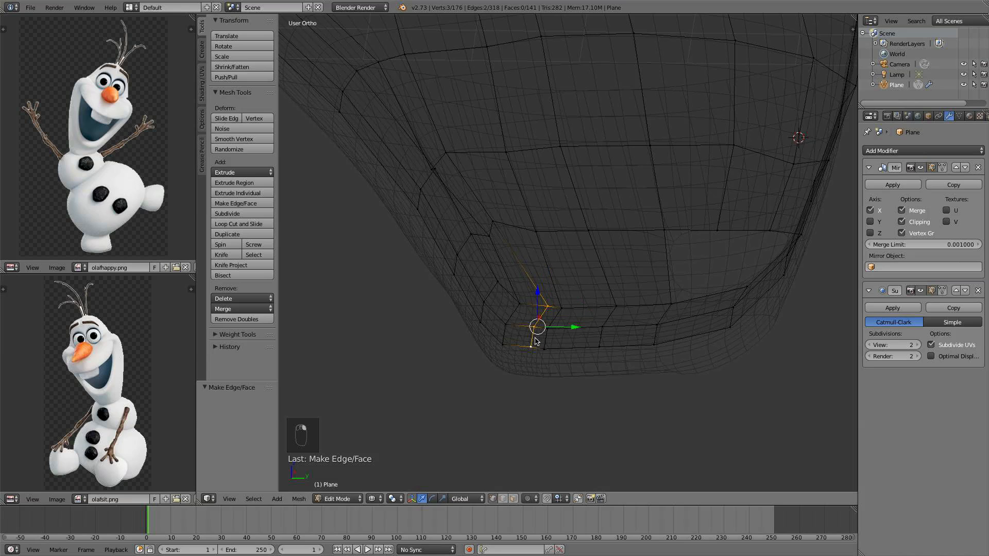
drag(576, 331, 552, 327)
middle_drag(552, 327, 552, 312)
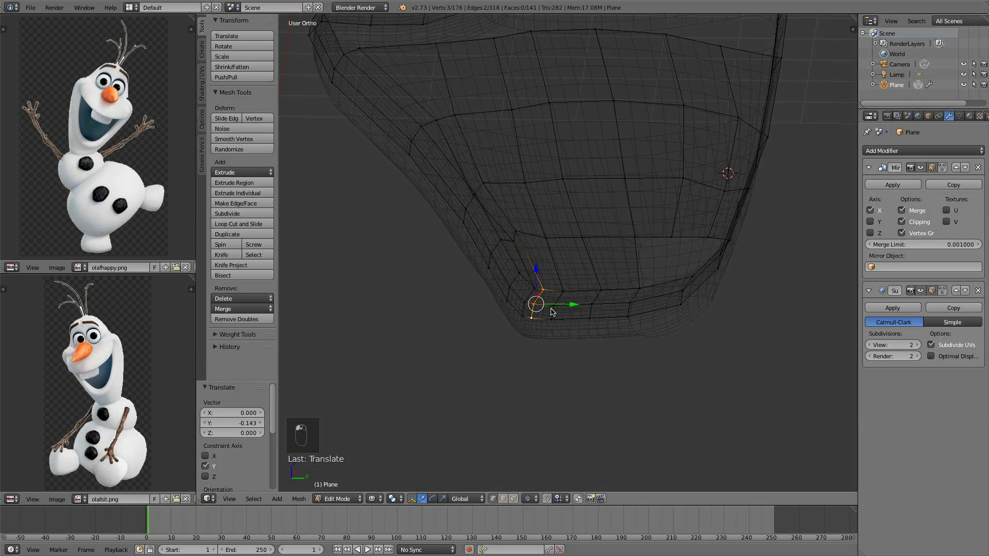
Exit Edit Mode and view the head from the right in solid shading
right_click(518, 229)
middle_drag(575, 251, 547, 236)
mouse_move(500, 182)
middle_down()
mouse_move(490, 161)
mouse_move(497, 203)
mouse_move(527, 236)
mouse_move(572, 236)
middle_up()
key(a)
key(Tab)
key(z)
key(KP_3)
scroll(577, 214, up, 10)
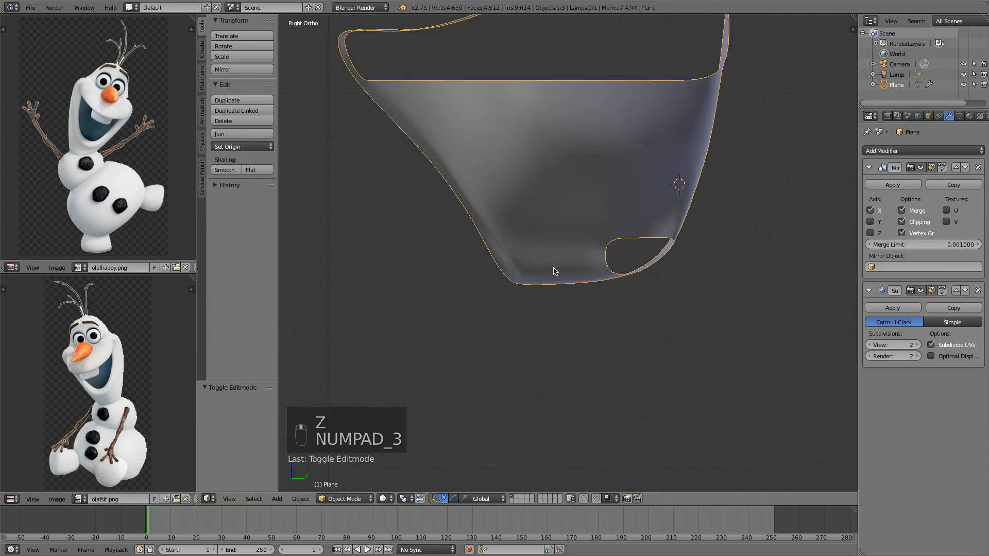
Back in Edit Mode, move the front corner vertices of the lower jaw band 0.282 along Y
key(Tab)
middle_drag(602, 258, 651, 339)
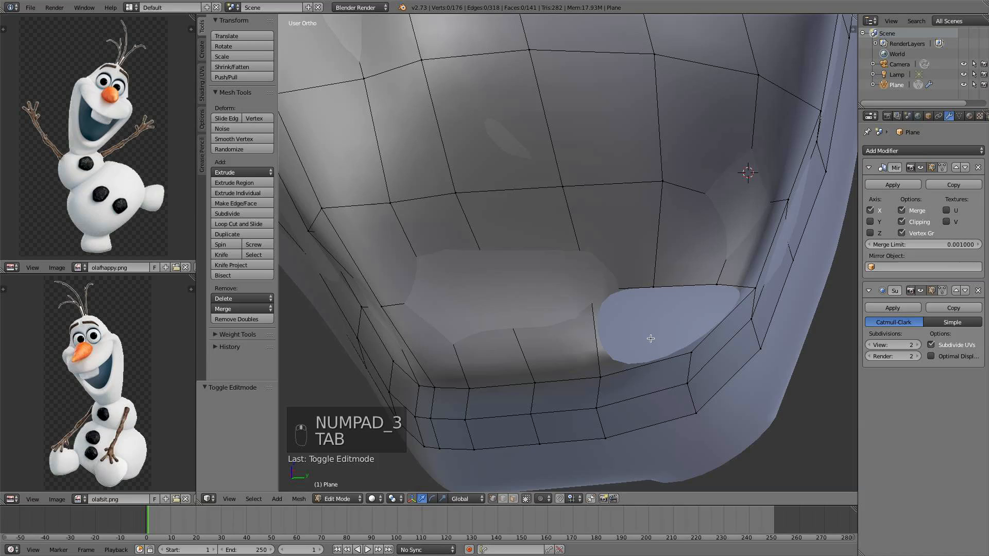
alt+right_click(694, 377)
alt+right_click(691, 369)
drag(729, 384, 763, 376)
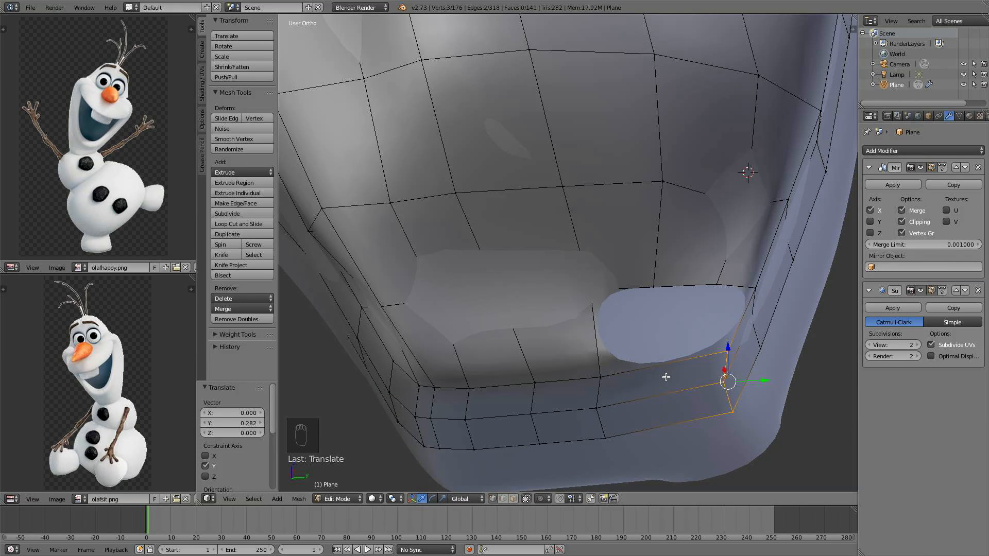
Add a loop cut with 2 cuts across the lower lip band
key(ctrl+r)
scroll(668, 377, up, 1)
click(671, 377)
right_click(674, 376)
right_click(639, 362)
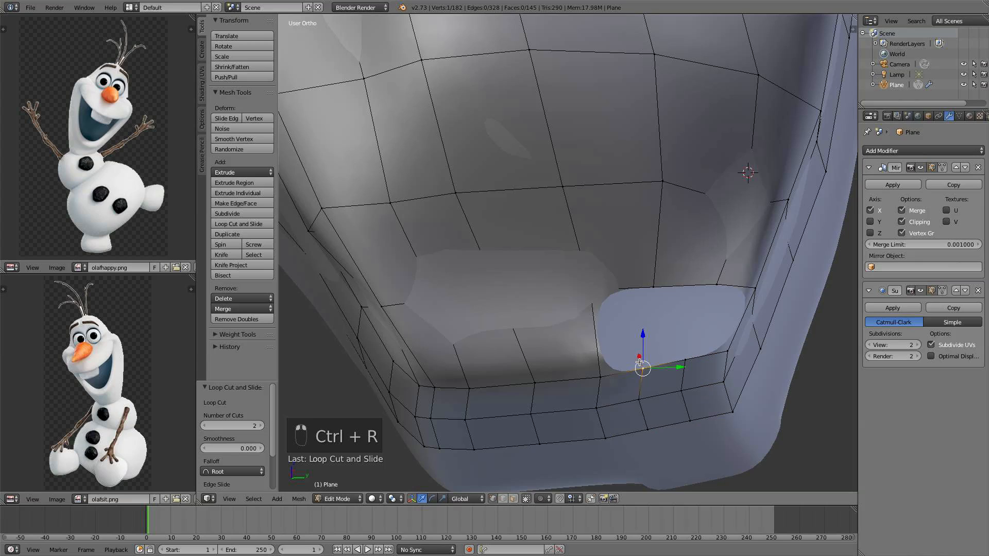
Fill faces connecting the new lower-lip loop-cut vertices to the jaw band beside the mouth corner
shift+right_click(608, 356)
shift+right_click(644, 287)
shift+right_click(586, 286)
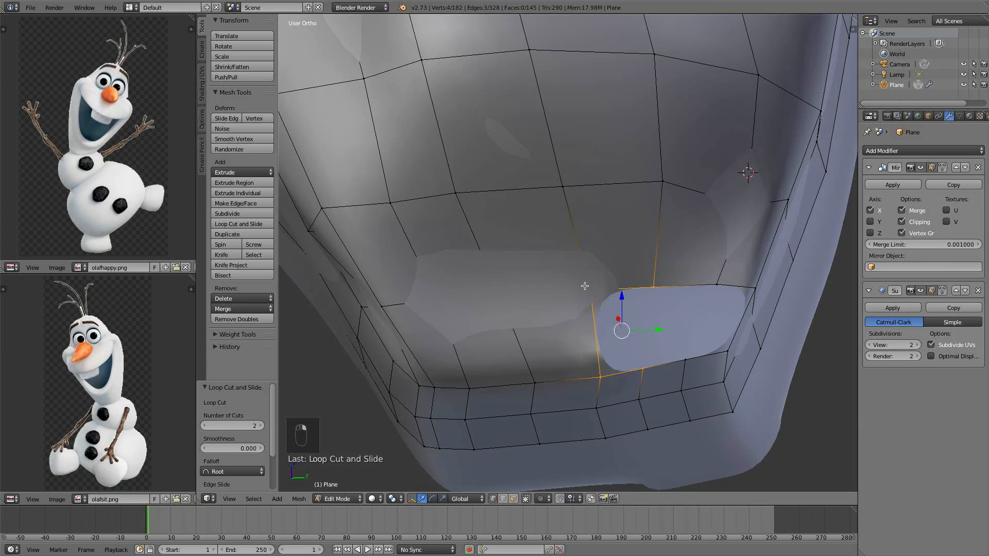
key(f)
right_click(653, 367)
shift+right_click(659, 293)
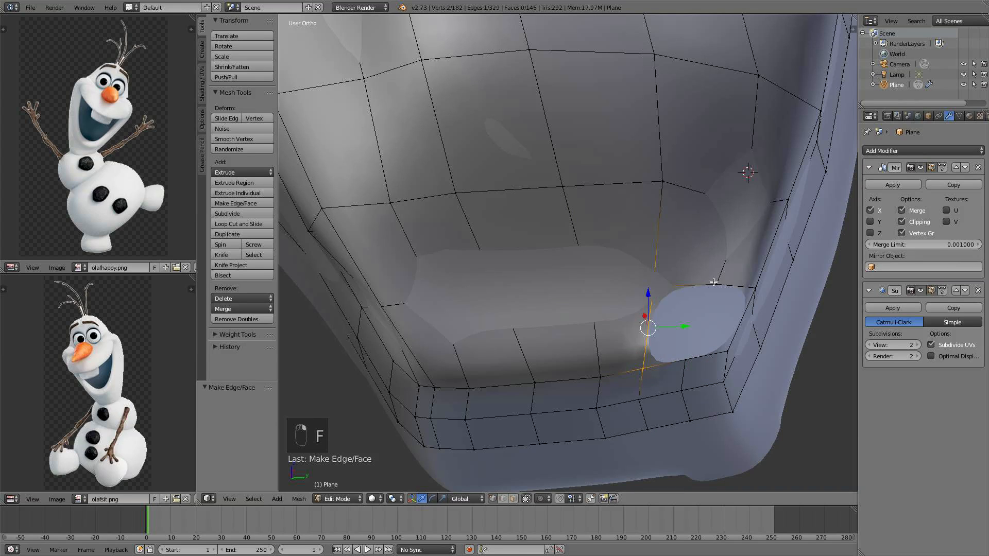
shift+right_click(714, 282)
shift+right_click(683, 352)
key(f)
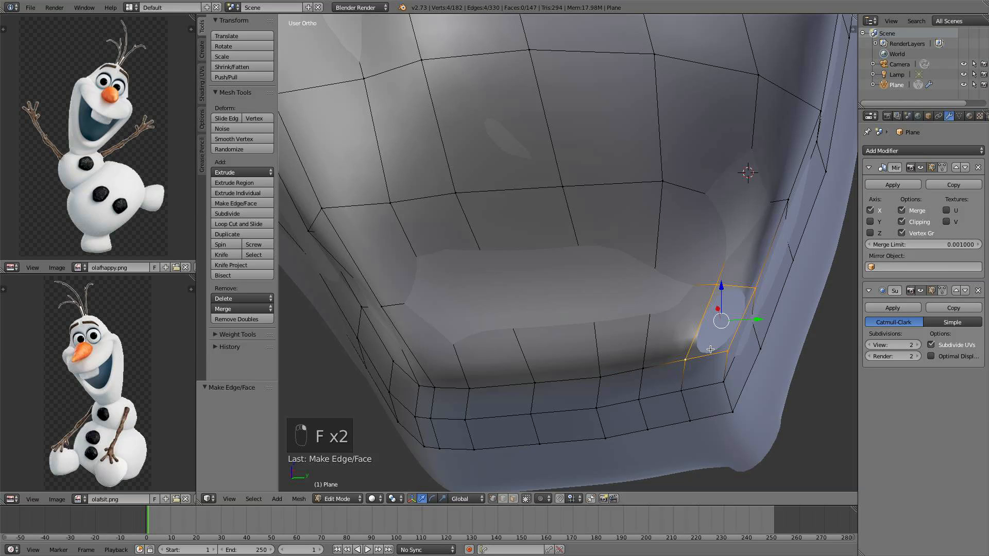
key(f)
Exit Edit Mode and examine the head from the front and side views
middle_drag(710, 349, 660, 206)
key(Tab)
scroll(643, 288, down, 3)
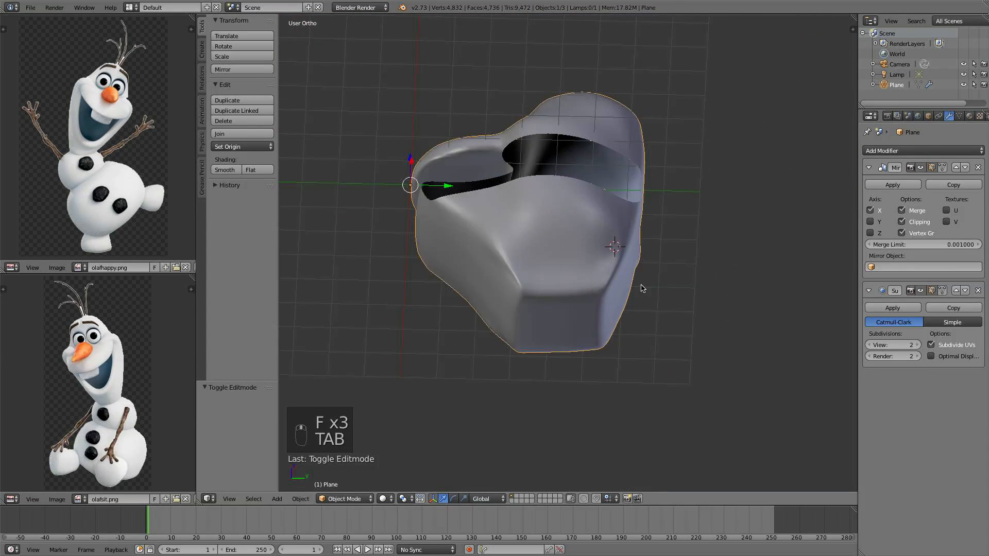
middle_drag(643, 288, 618, 278)
key(KP_1)
key(KP_3)
key(KP_1)
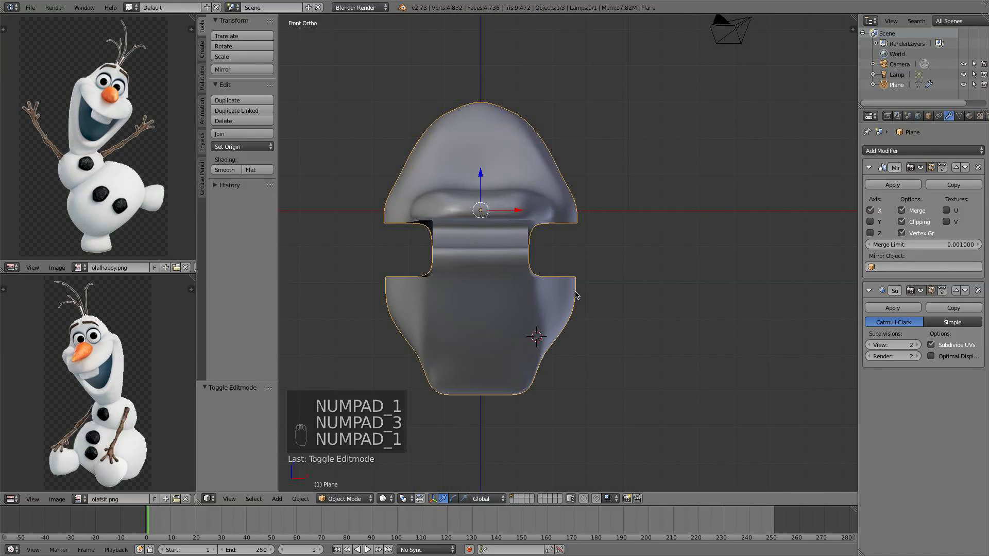
scroll(612, 286, up, 4)
middle_drag(561, 336, 496, 268)
Re-enter Edit Mode, deselect everything, and turn off Limit selection to visible
key(Tab)
key(a)
key(a)
scroll(489, 242, up, 1)
scroll(497, 269, up, 1)
scroll(493, 253, up, 1)
middle_drag(545, 180, 538, 232)
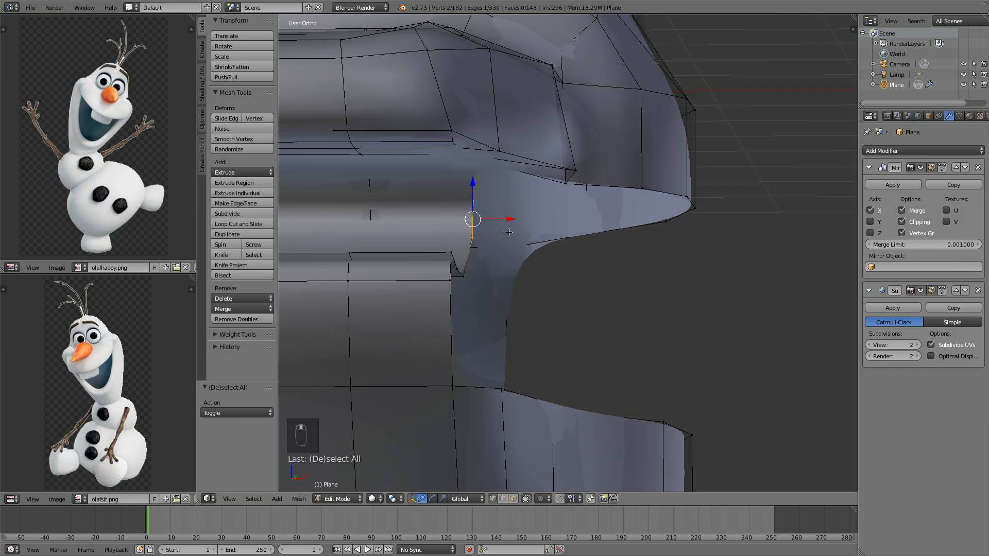
click(526, 498)
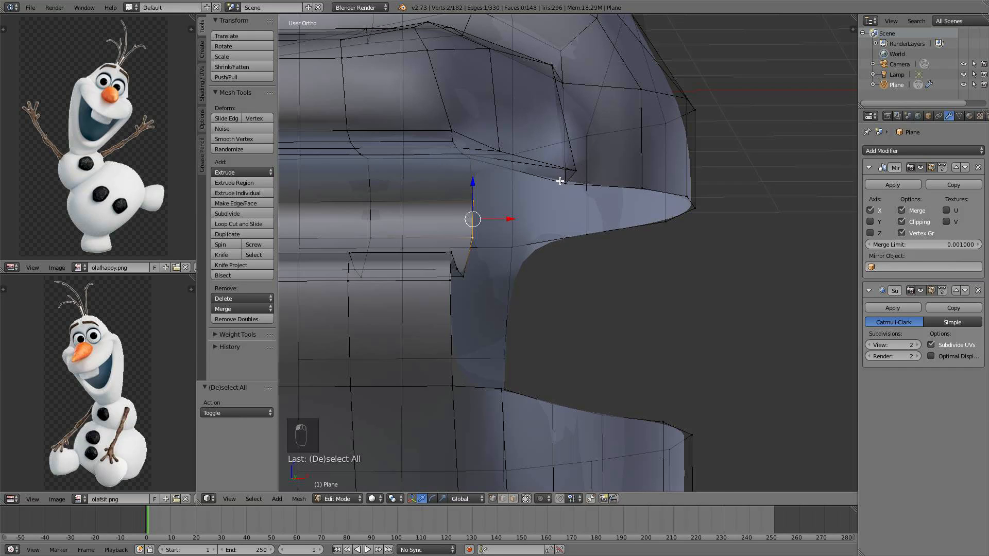
Extrude the selected upper-lip corner edge into the mouth and fill it into a face
middle_drag(560, 180, 483, 207)
middle_drag(593, 228, 521, 273)
scroll(497, 314, down, 3)
scroll(567, 265, up, 5)
middle_drag(607, 265, 526, 218)
key(e)
click(598, 232)
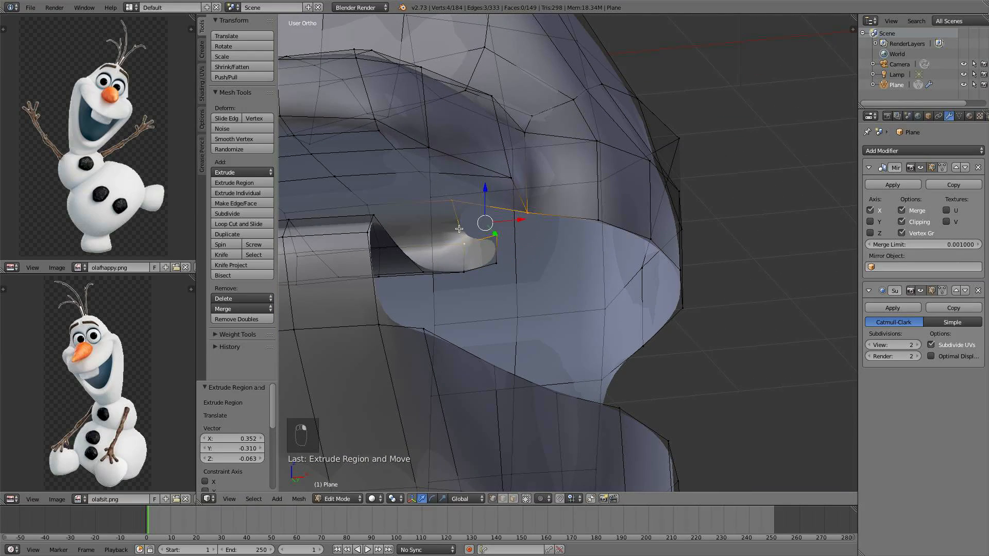
key(f)
Move the selected mouth-corner edge 0.15 along X
middle_drag(462, 230, 499, 248)
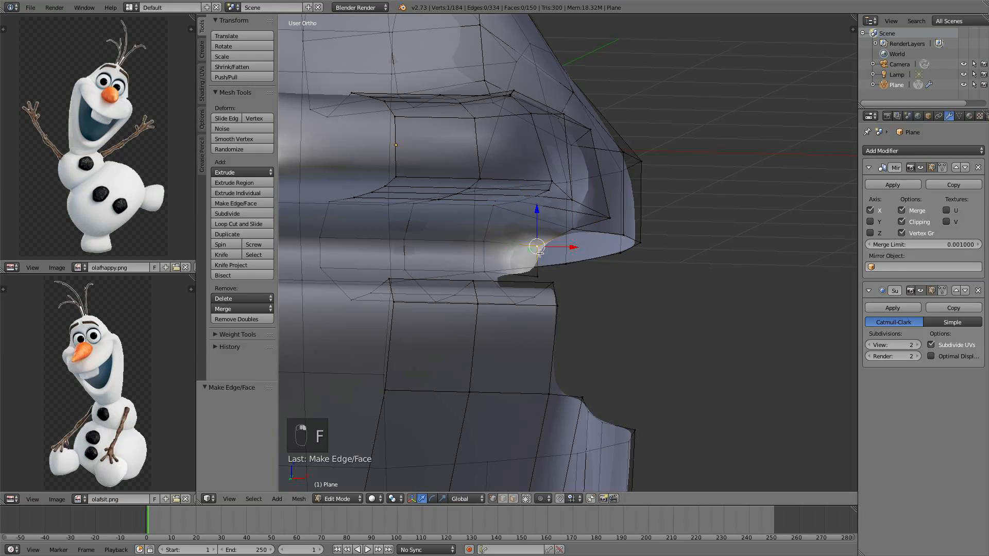
middle_drag(566, 251, 463, 259)
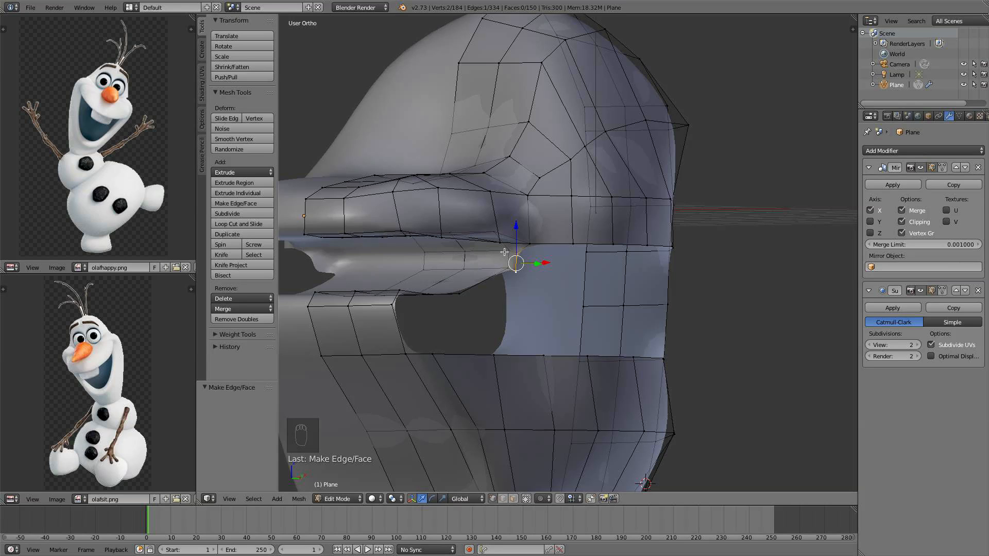
middle_drag(504, 252, 392, 255)
scroll(511, 254, up, 4)
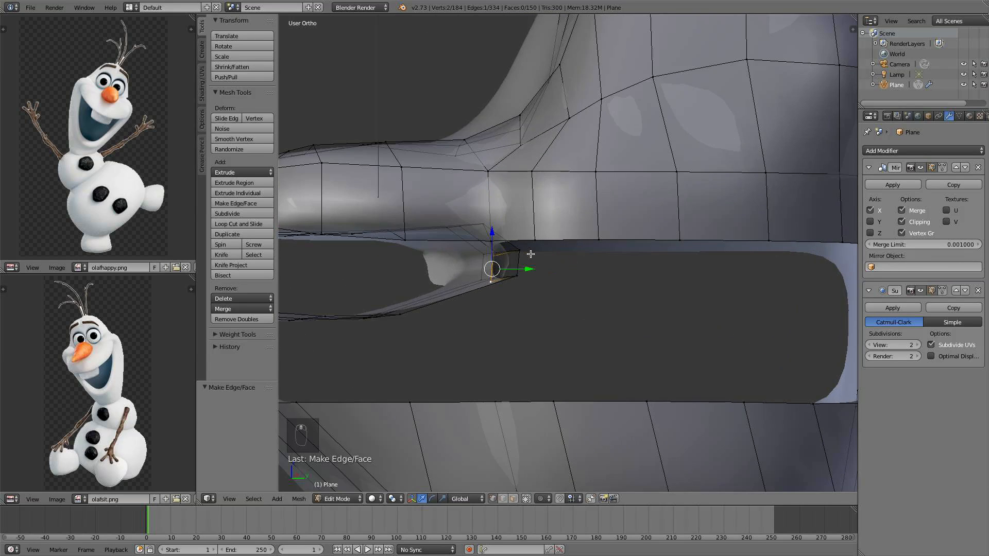
middle_drag(511, 254, 531, 271)
drag(531, 272, 547, 272)
middle_drag(546, 272, 443, 281)
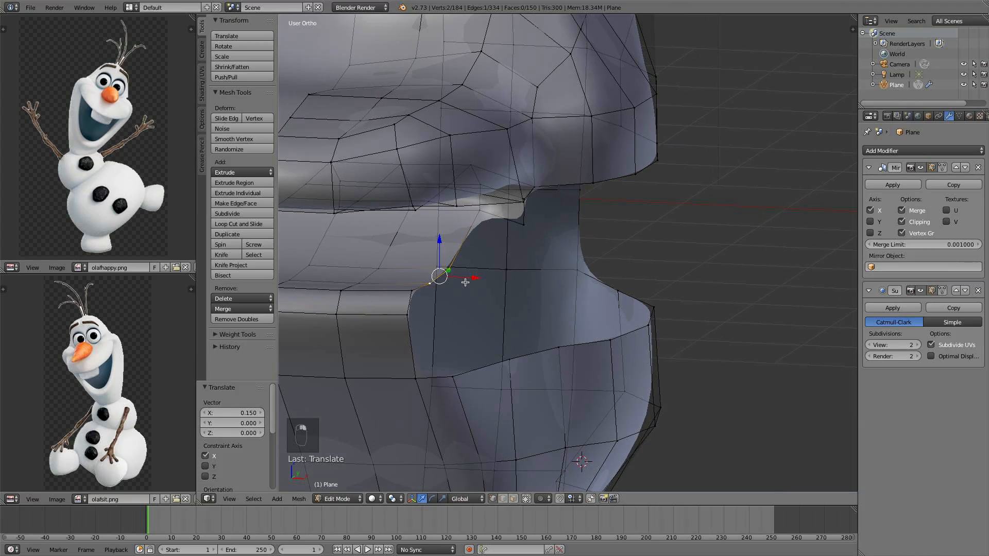
Extrude the edge twice down the inner mouth corner and fill the opening with a face
key(e)
click(495, 286)
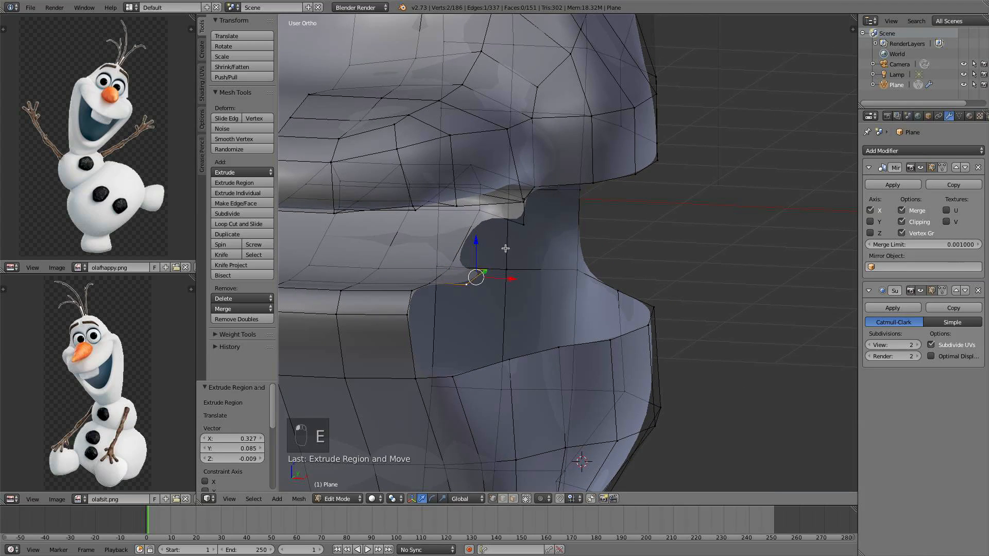
key(e)
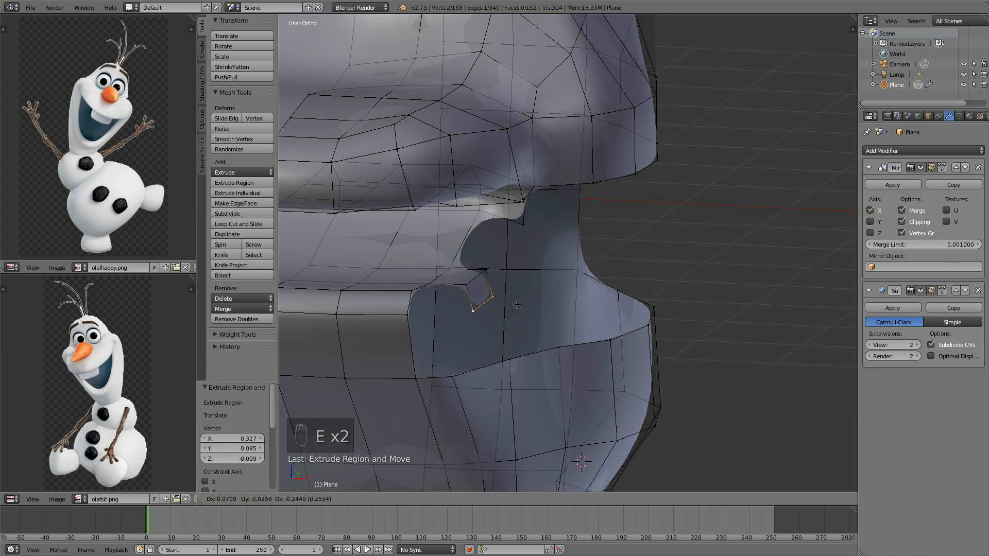
click(517, 304)
middle_drag(517, 305, 443, 311)
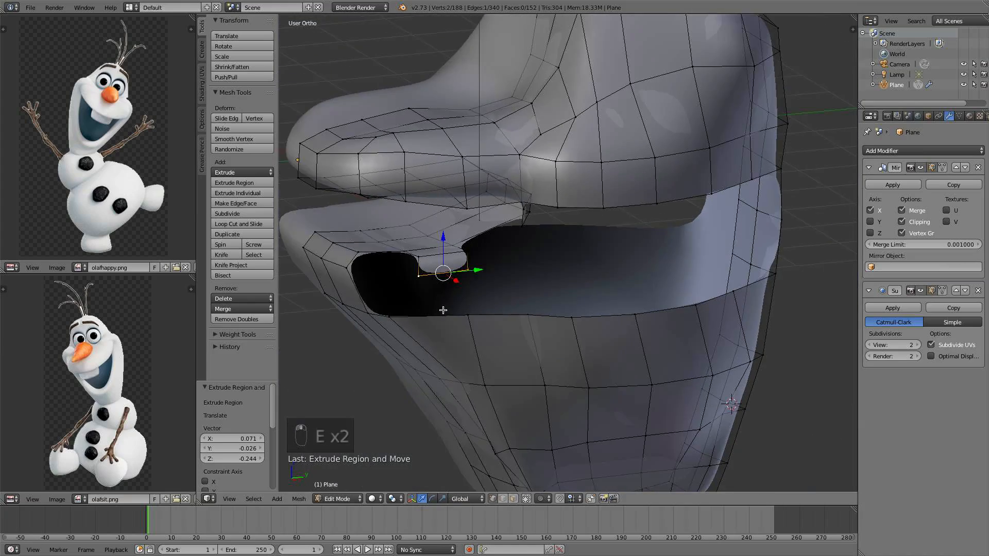
scroll(443, 310, up, 3)
middle_drag(435, 260, 457, 269)
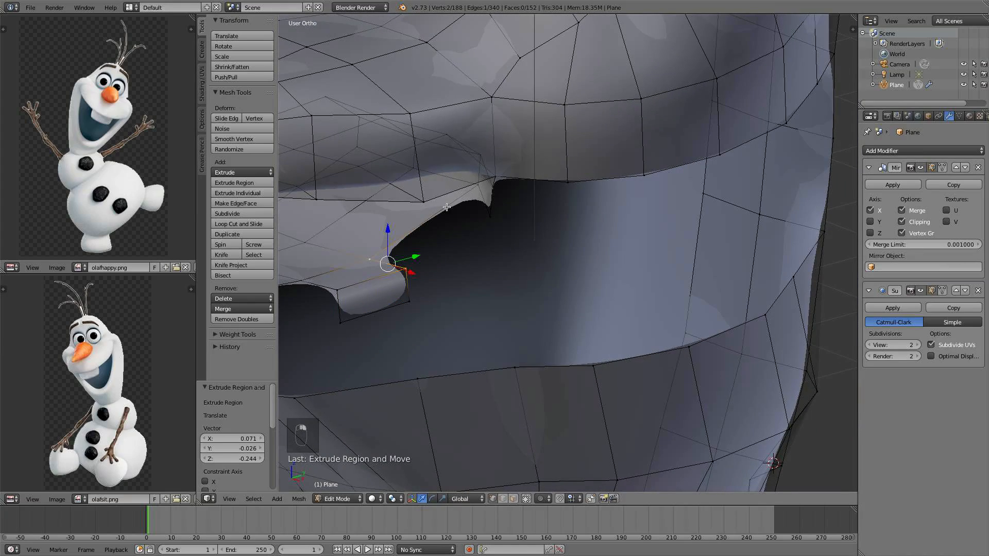
key(f)
middle_drag(475, 195, 509, 256)
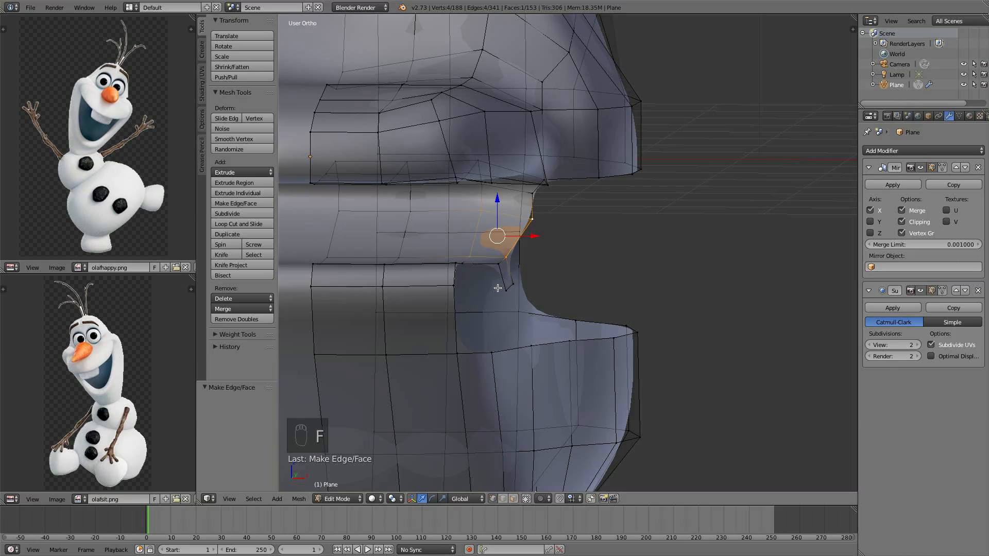
right_click(489, 268)
shift+right_click(452, 284)
middle_drag(454, 286, 404, 309)
right_click(492, 323)
shift+middle_drag(384, 310, 463, 283)
key(f)
key(super+z)
Extrude a vertex along the lip edge toward the mouth corner and fill the gap with a face
key(e)
click(402, 286)
shift+right_click(363, 241)
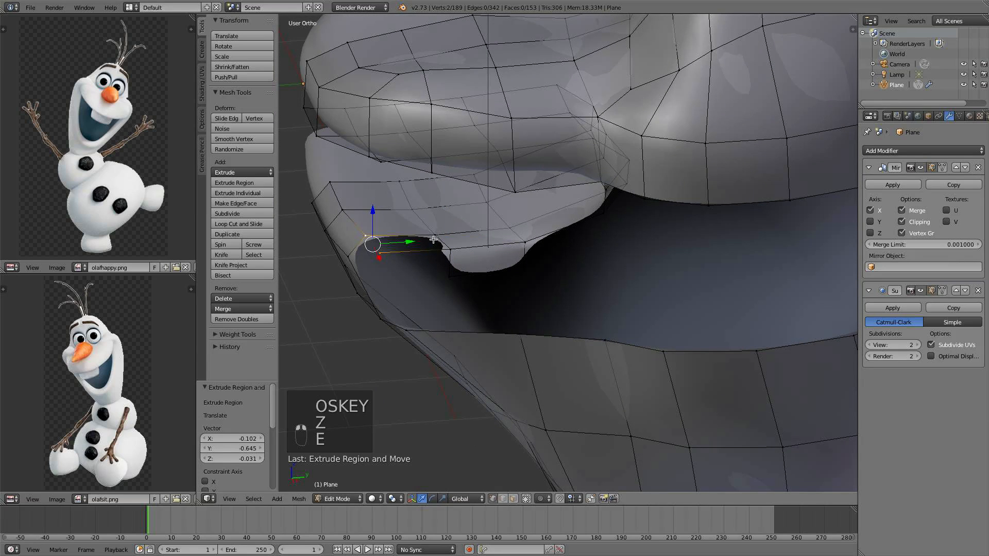
shift+right_click(435, 239)
shift+right_click(458, 252)
key(f)
Fill another face between the lip vertices at the mouth corner
middle_drag(461, 253, 496, 237)
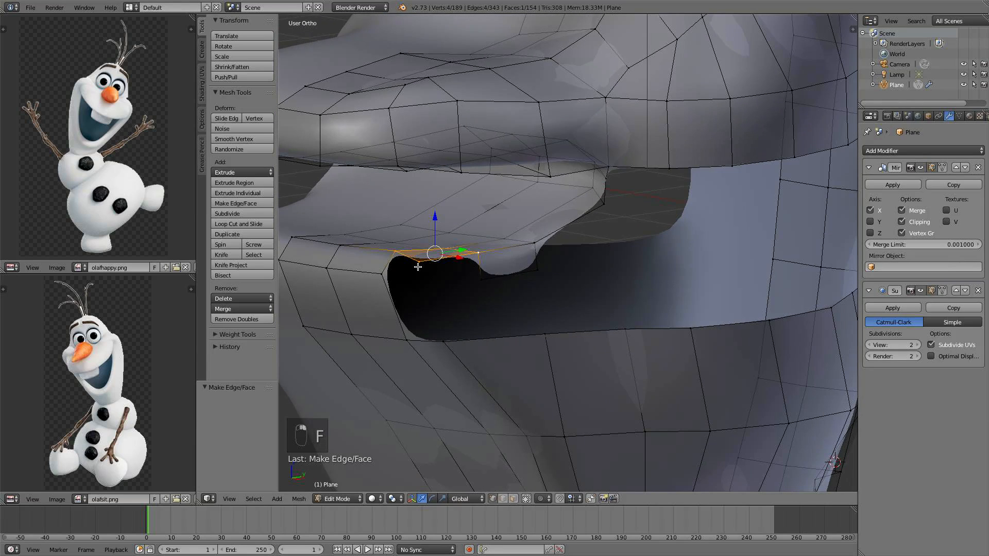
right_click(418, 265)
middle_drag(419, 265, 427, 271)
key(f)
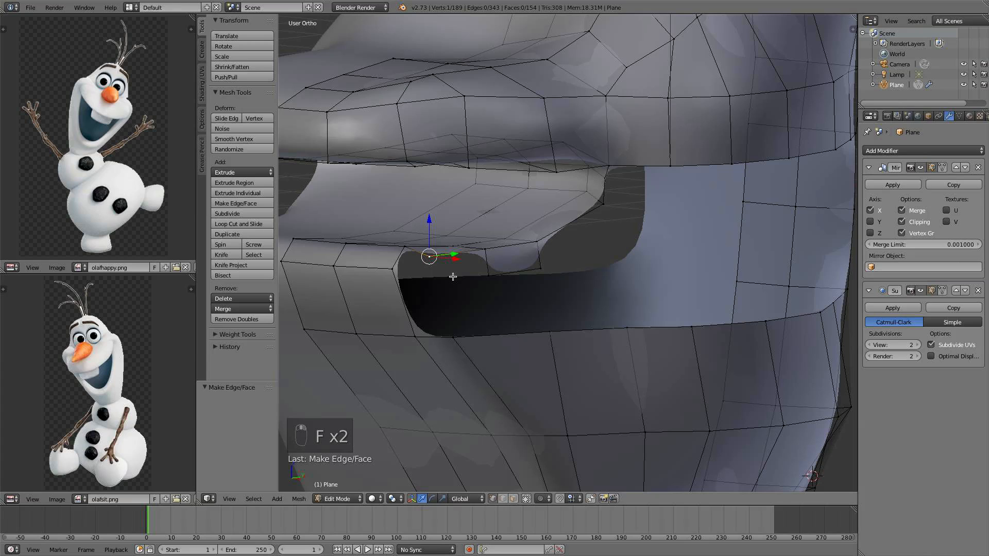
Extrude a vertex down the inner mouth corner and fill the faces around it
key(e)
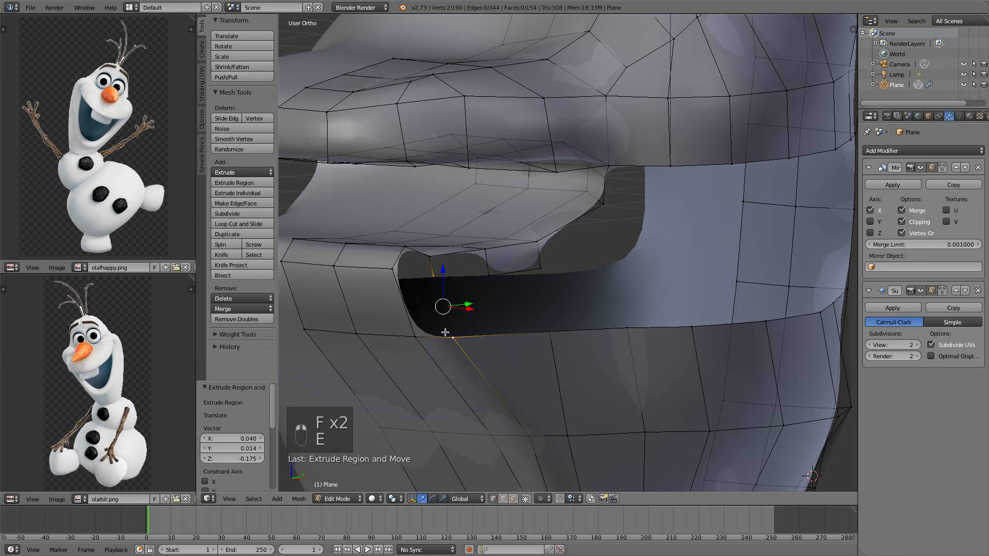
click(433, 335)
key(f)
right_click(406, 250)
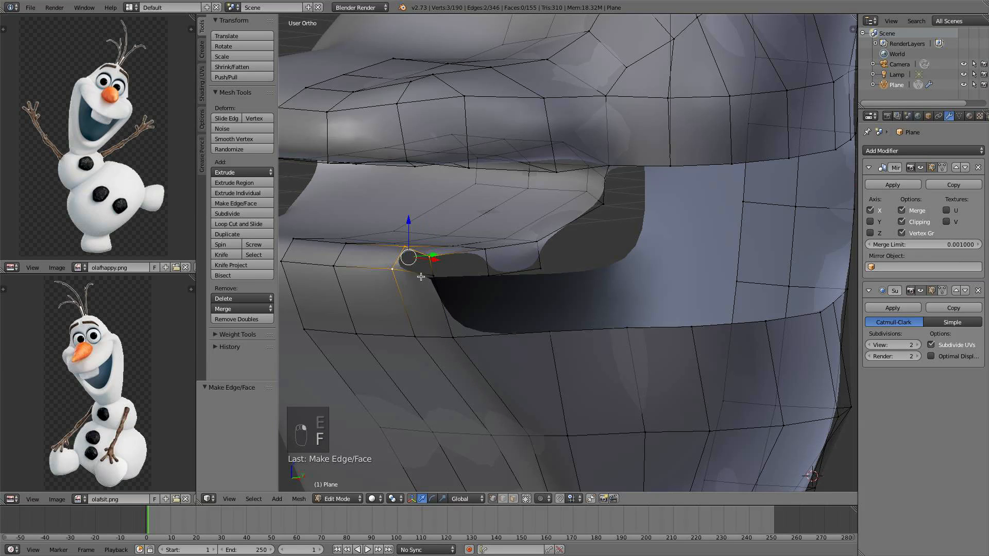
key(f)
middle_drag(463, 283, 434, 283)
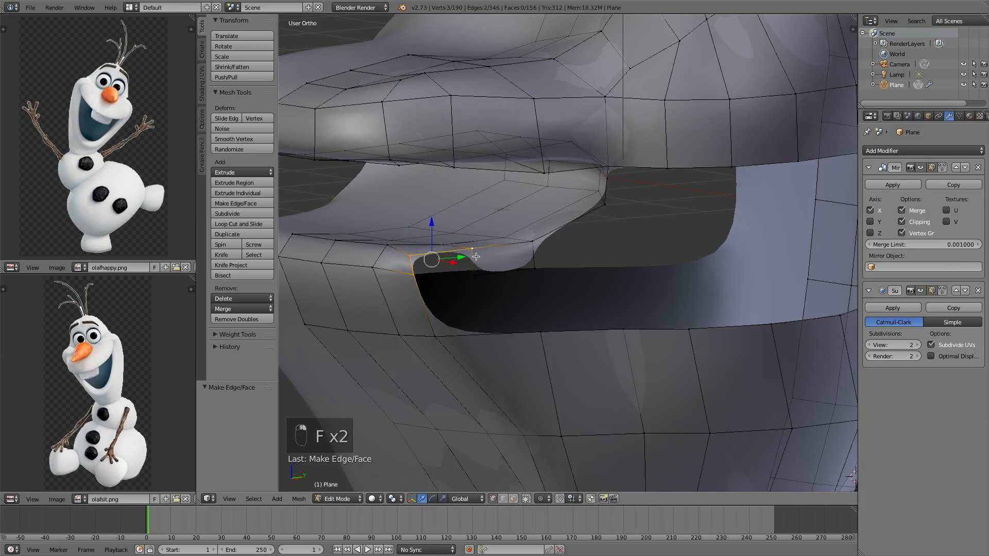
key(f)
middle_drag(472, 263, 463, 278)
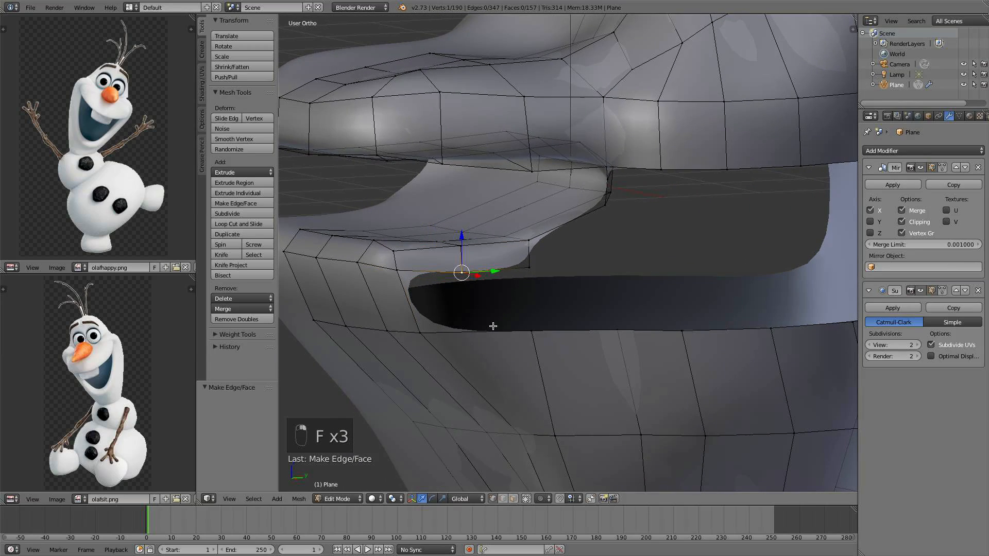
Move the selected inner-mouth vertices 0.523 along Y
middle_drag(493, 326, 497, 294)
scroll(481, 289, down, 2)
alt+right_click(483, 236)
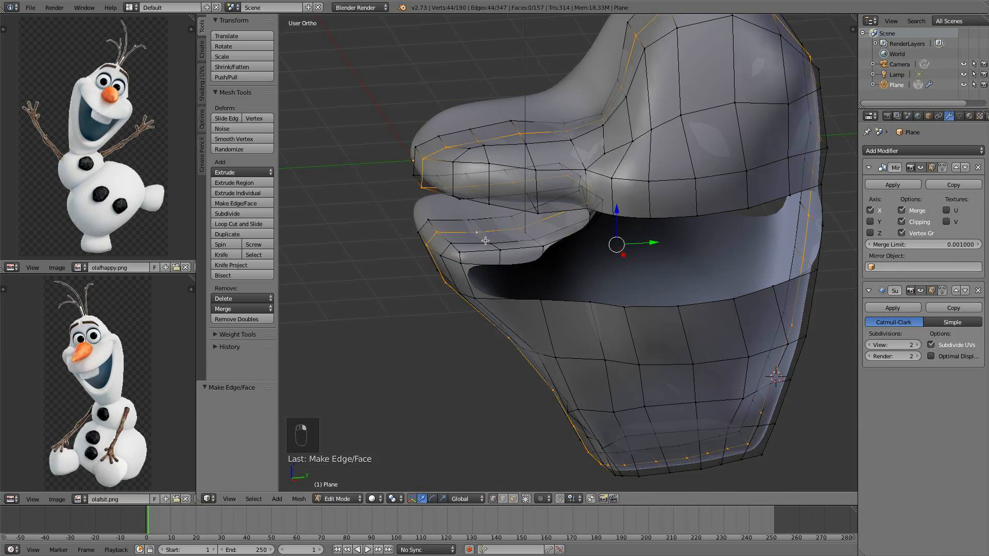
alt+right_click(487, 241)
drag(521, 242, 587, 231)
alt+right_click(540, 244)
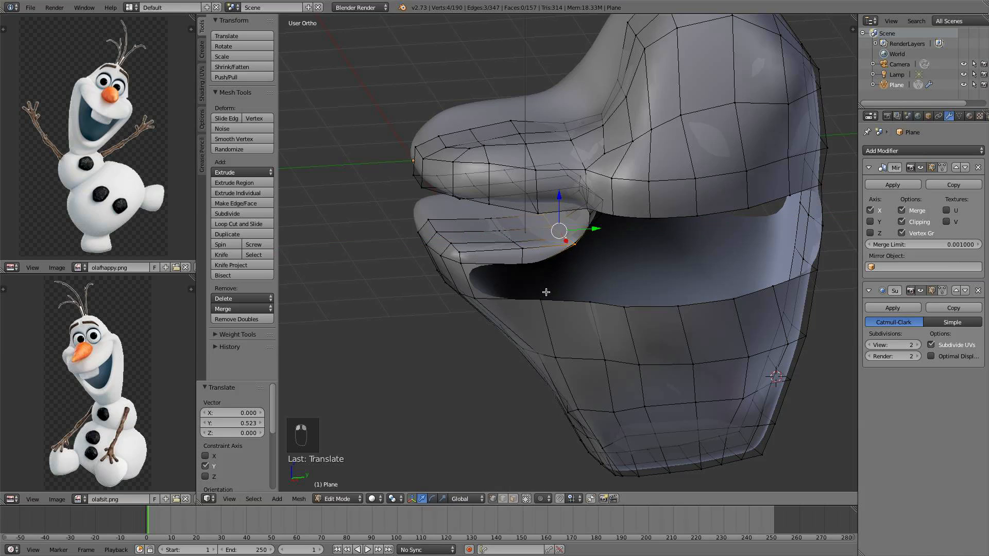
Fill a face across the inner mouth opening and deselect everything
right_click(542, 293)
middle_drag(520, 271, 503, 326)
key(f)
key(a)
scroll(545, 273, up, 2)
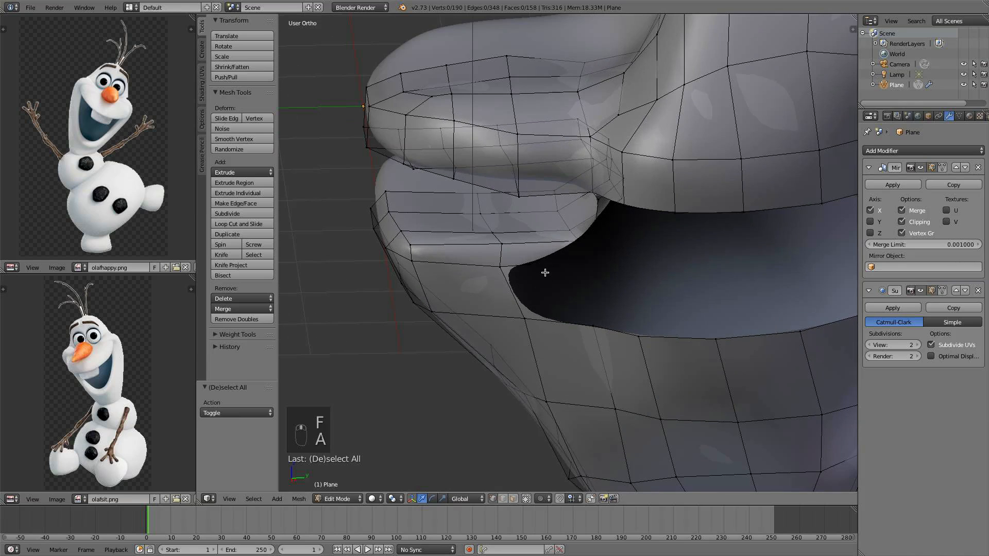
Switch to wireframe and move the inner mouth-corner vertex 0.653 along Y
key(z)
key(g)
key(y)
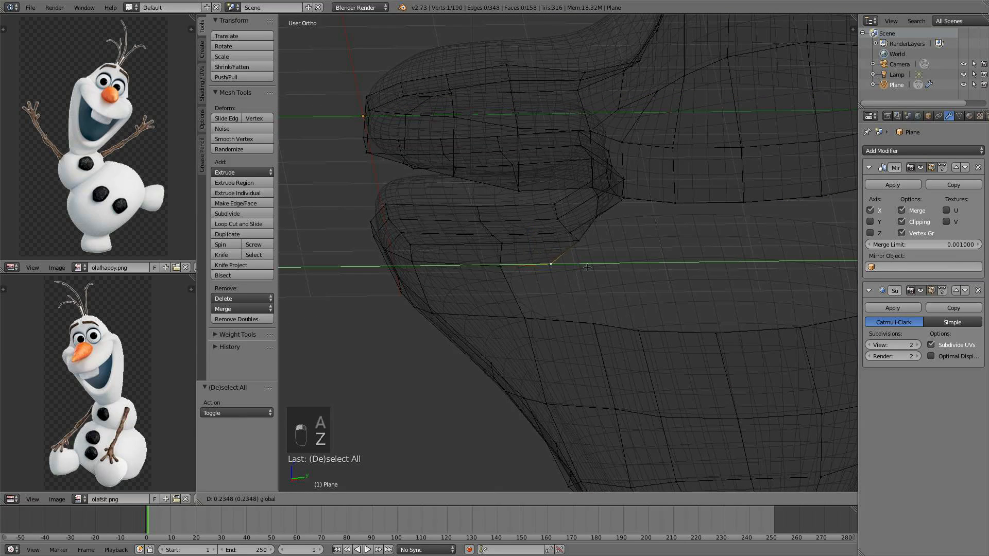
click(622, 266)
middle_drag(581, 242, 594, 312)
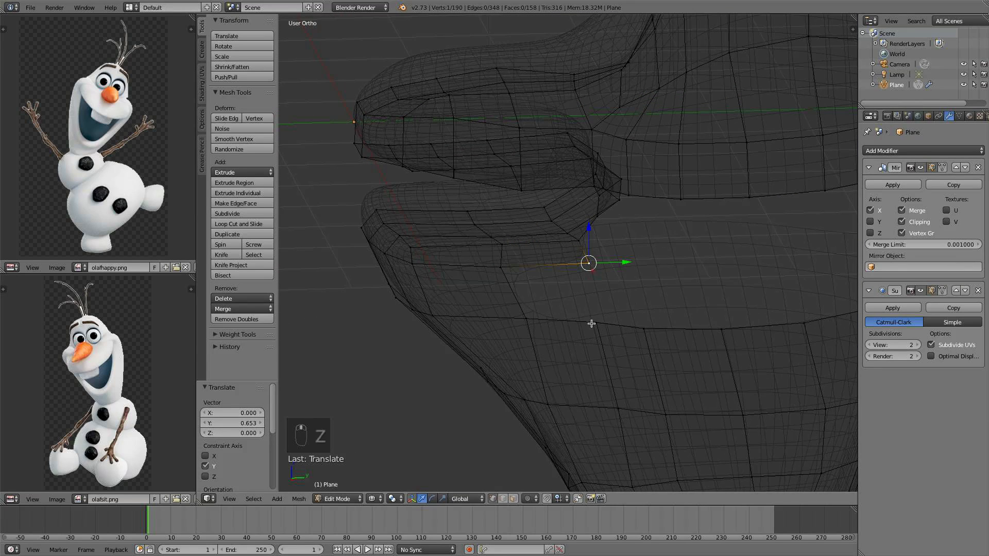
Fill a face below the lower lip's inner edge and return to solid shading
shift+right_click(595, 323)
shift+right_click(527, 319)
key(f)
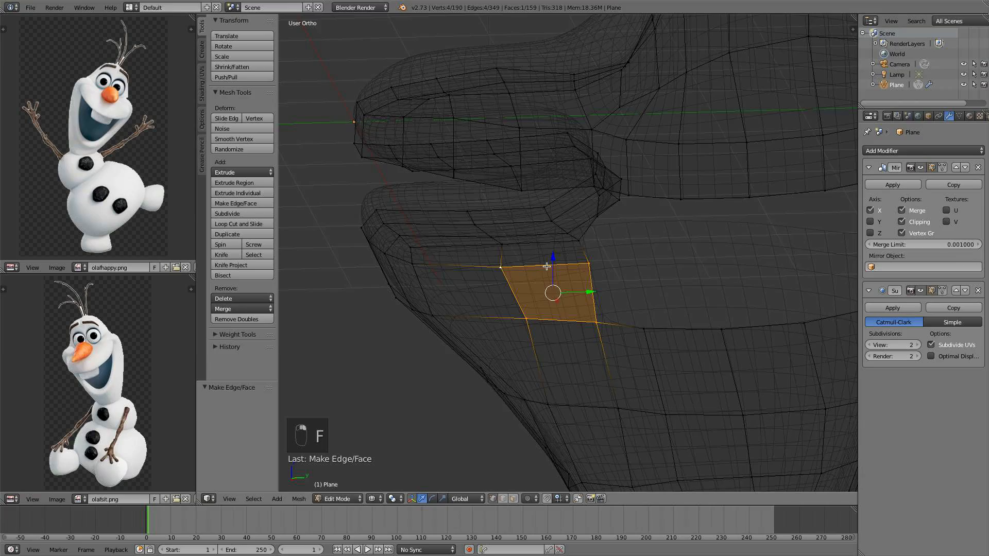
mouse_move(547, 266)
middle_down()
mouse_move(617, 261)
mouse_move(599, 206)
mouse_move(574, 207)
mouse_move(592, 279)
mouse_move(597, 260)
mouse_move(650, 257)
mouse_move(598, 253)
middle_up()
key(z)
Extrude a vertex twice from the mouth corner across the cavity and move it 0.457 along Y
right_click(598, 206)
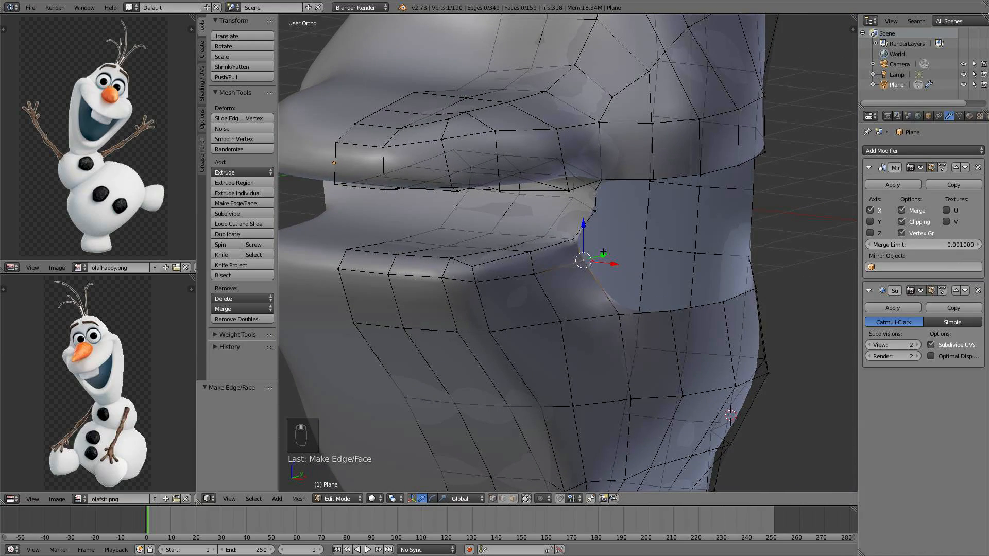
key(e)
click(696, 249)
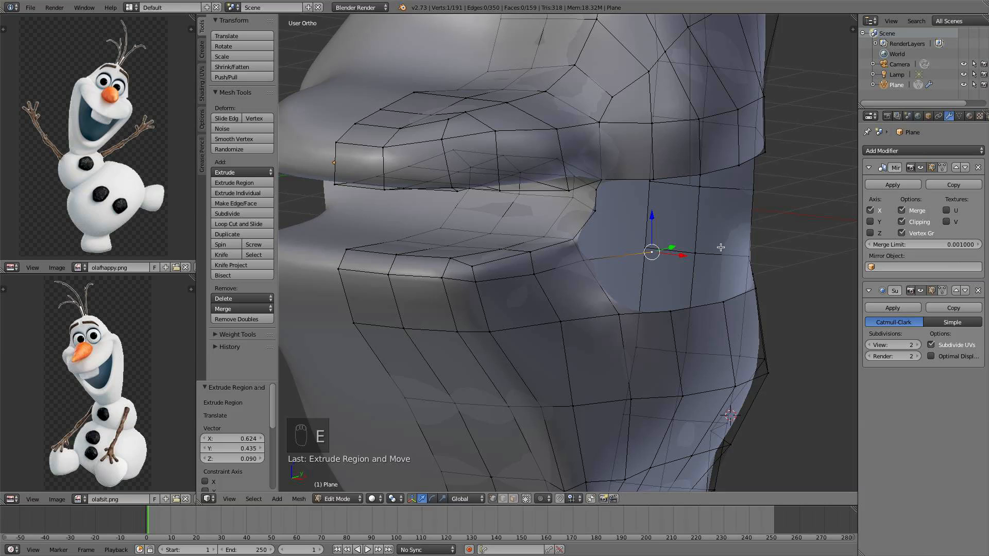
key(e)
click(791, 234)
middle_drag(791, 234, 711, 309)
drag(711, 310, 752, 309)
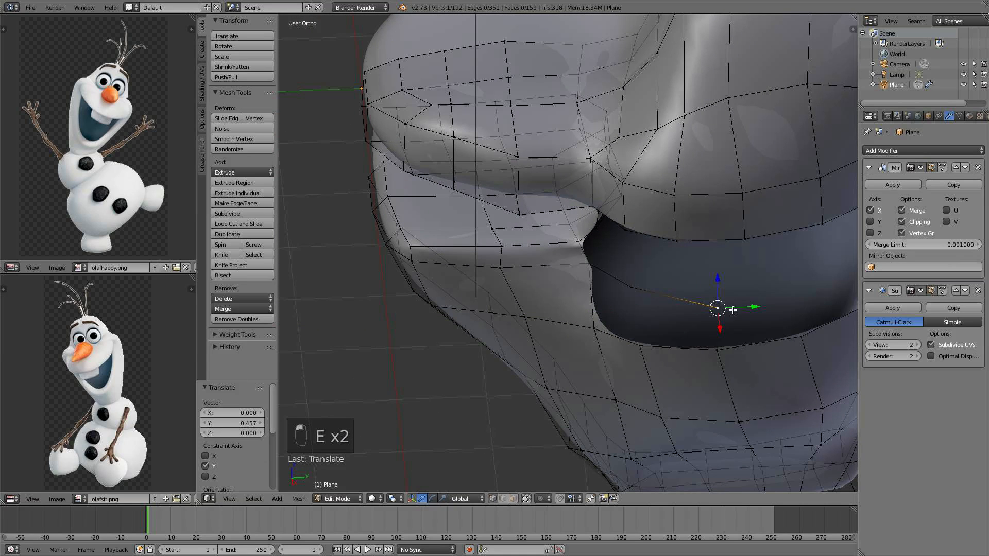
Fill three faces closing the lower mouth surface between the new vertices and the lip
shift+right_click(712, 353)
shift+right_click(636, 291)
key(f)
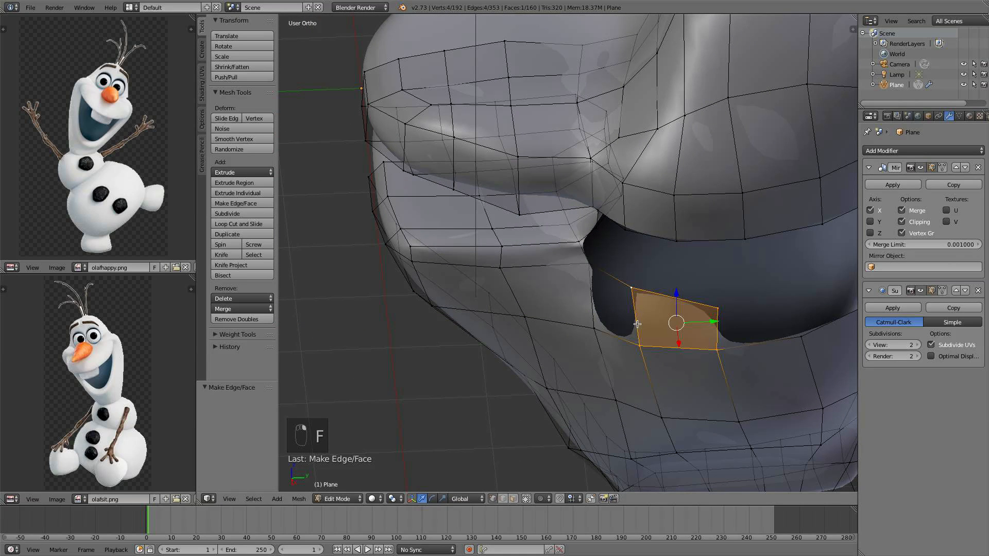
right_click(603, 286)
key(f)
middle_drag(626, 326, 598, 245)
right_click(527, 269)
shift+right_click(623, 288)
key(f)
Move the selected mouth vertex 0.267 along X
right_click(538, 291)
key(g)
key(x)
click(614, 297)
Extrude a vertex three times along the upper lip's inner edge and connect it with an edge
key(e)
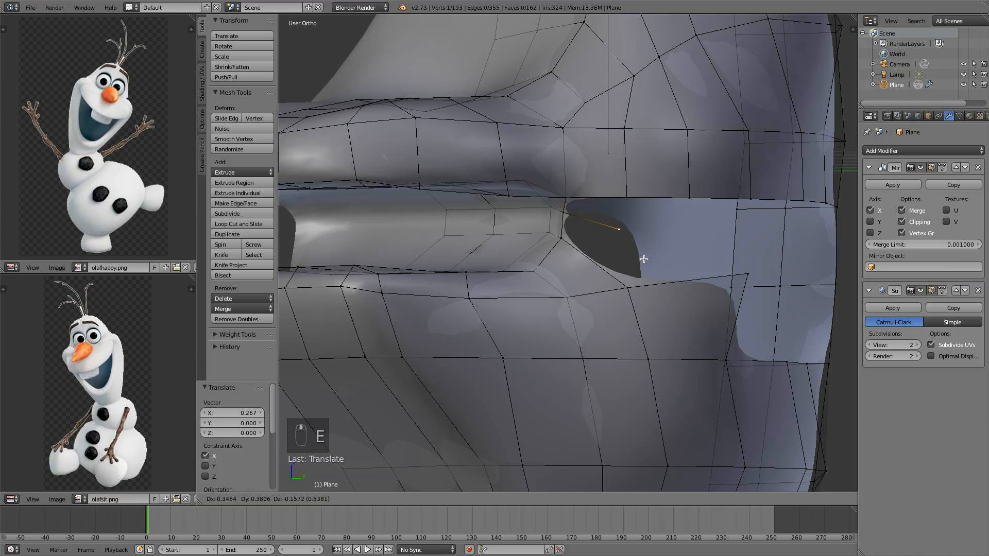
click(645, 259)
key(e)
click(724, 262)
key(e)
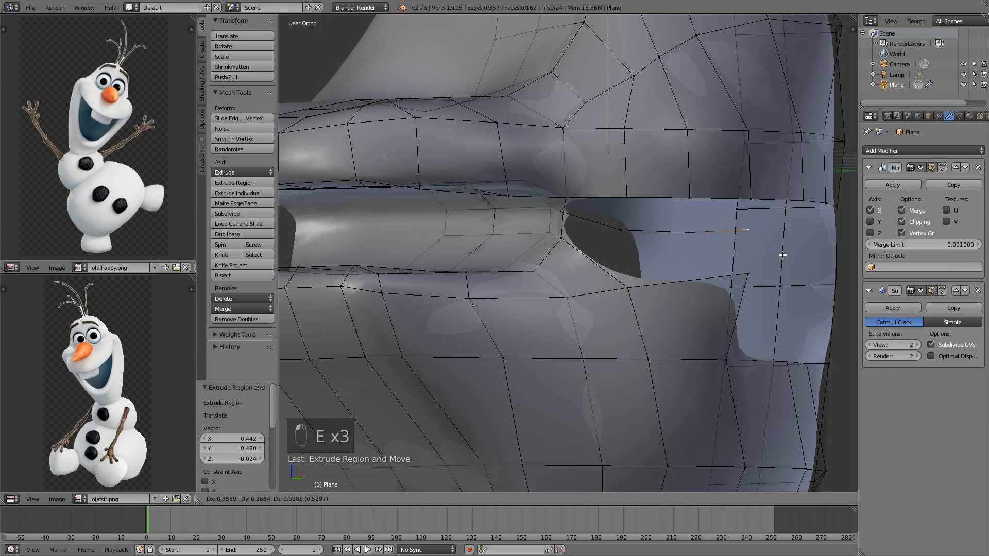
click(784, 256)
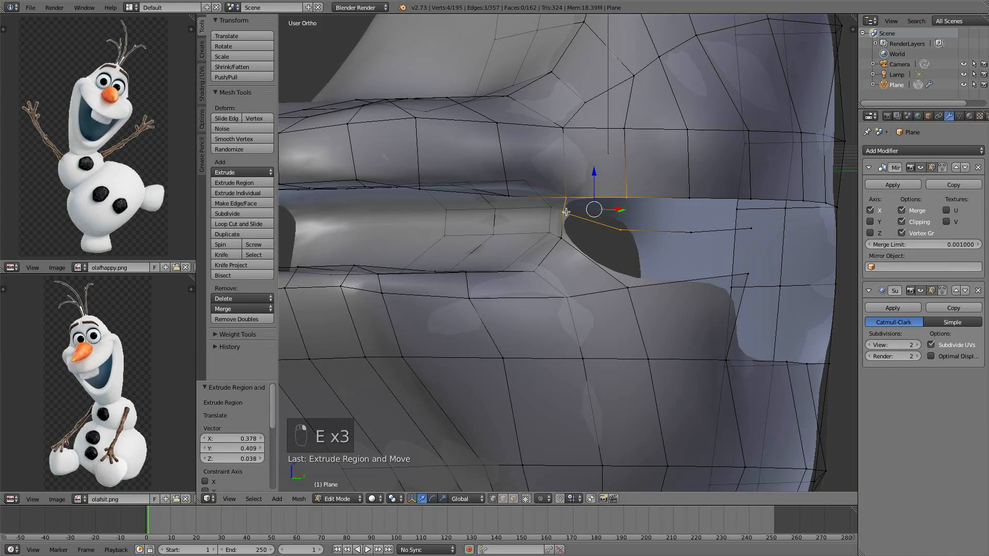
key(f)
Select four vertices at the mouth corner and fill them with a face
right_click(606, 227)
shift+right_click(569, 218)
shift+right_click(566, 238)
shift+right_click(612, 274)
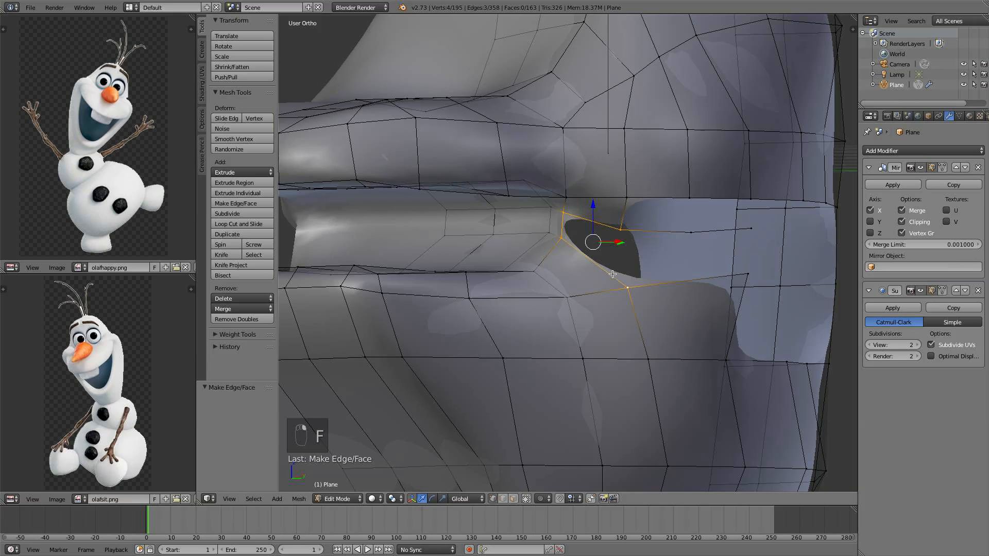
key(f)
Fill a face between three vertices along the upper lip's inner edge
scroll(612, 274, down, 2)
middle_drag(612, 274, 535, 262)
scroll(535, 261, up, 3)
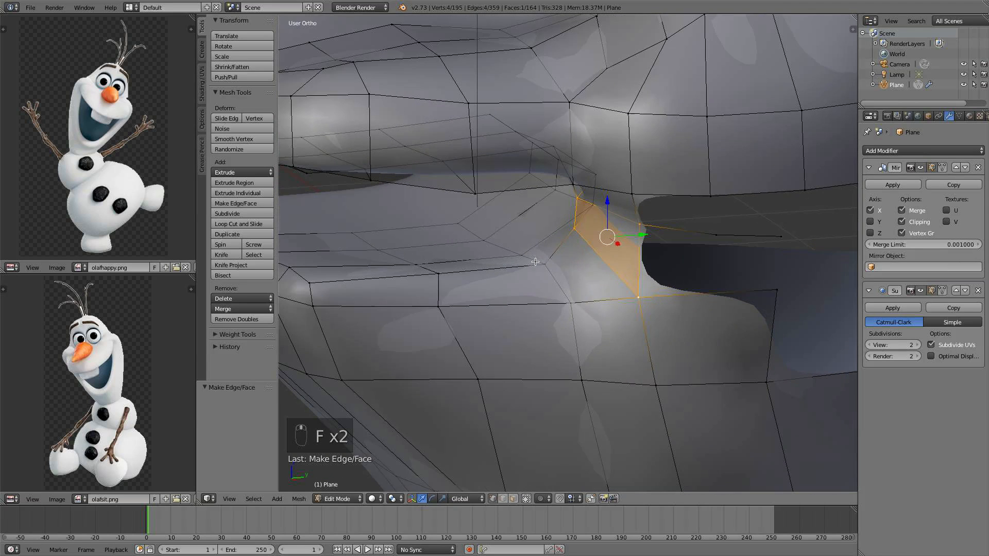
right_click(716, 234)
shift+right_click(711, 198)
shift+right_click(643, 201)
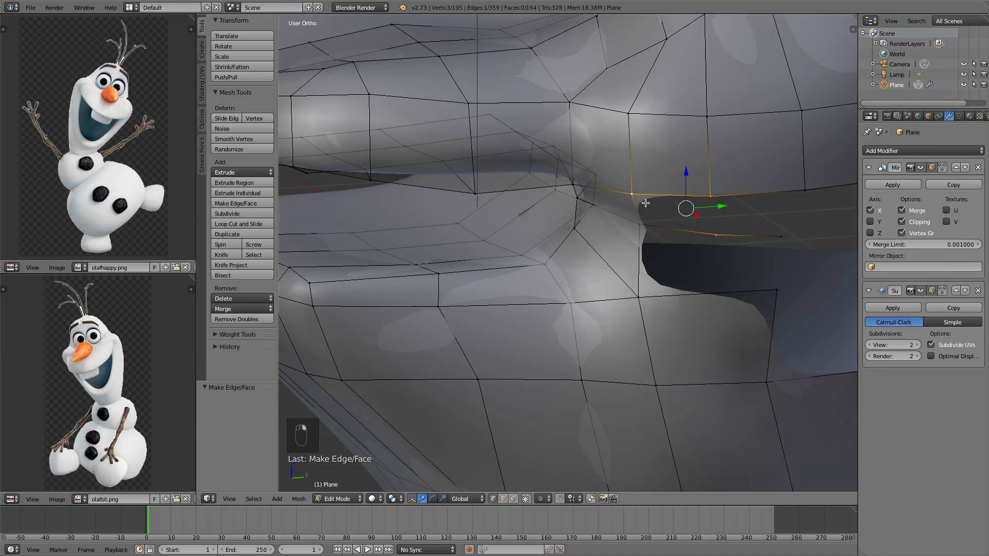
key(f)
Move a mouth-corner vertex -0.213 along Y and fill the adjacent face
right_click(707, 234)
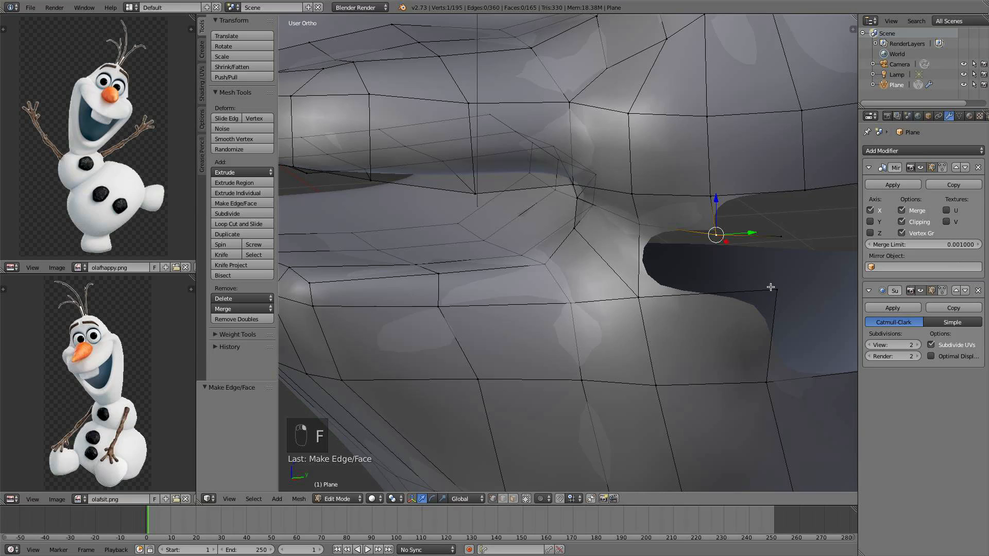
scroll(775, 287, down, 2)
middle_drag(768, 281, 719, 303)
right_click(700, 265)
drag(740, 271, 721, 271)
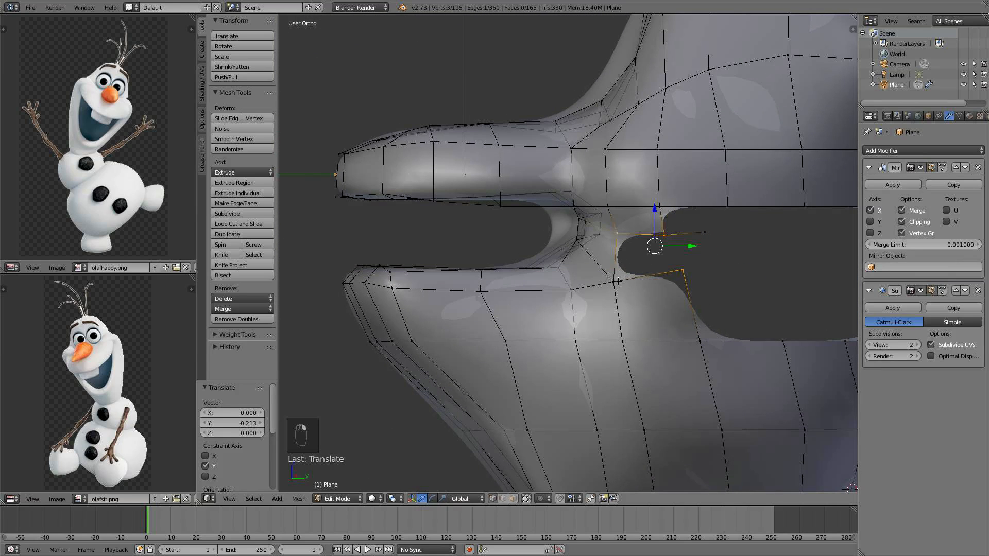
shift+right_click(618, 281)
key(f)
Delete the stray vertex inside the mouth cavity
right_click(708, 235)
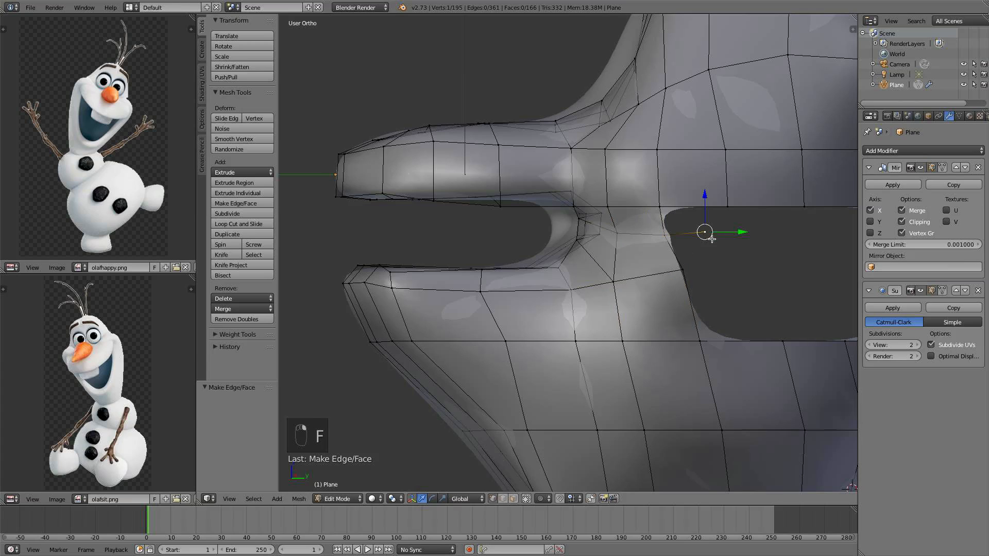
key(x)
click(704, 251)
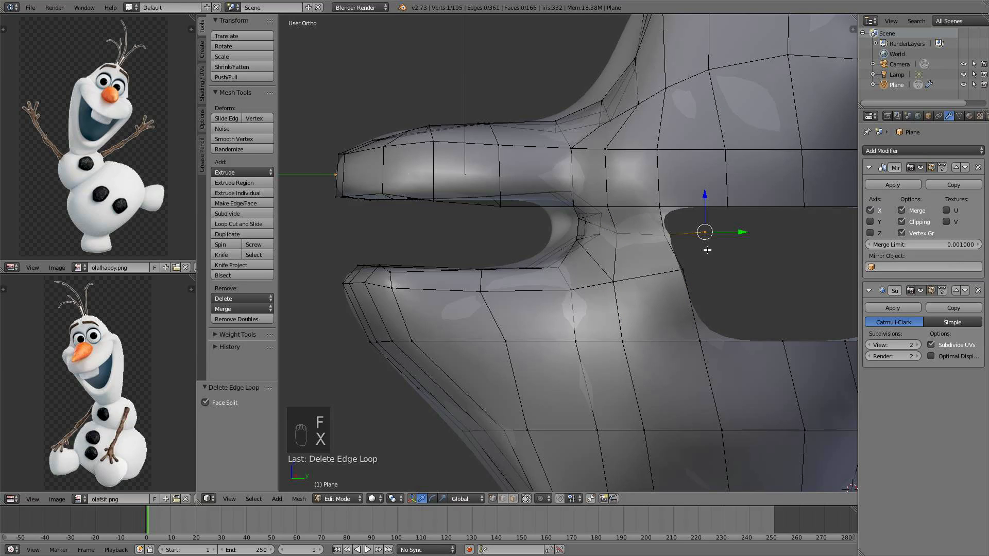
key(x)
click(701, 126)
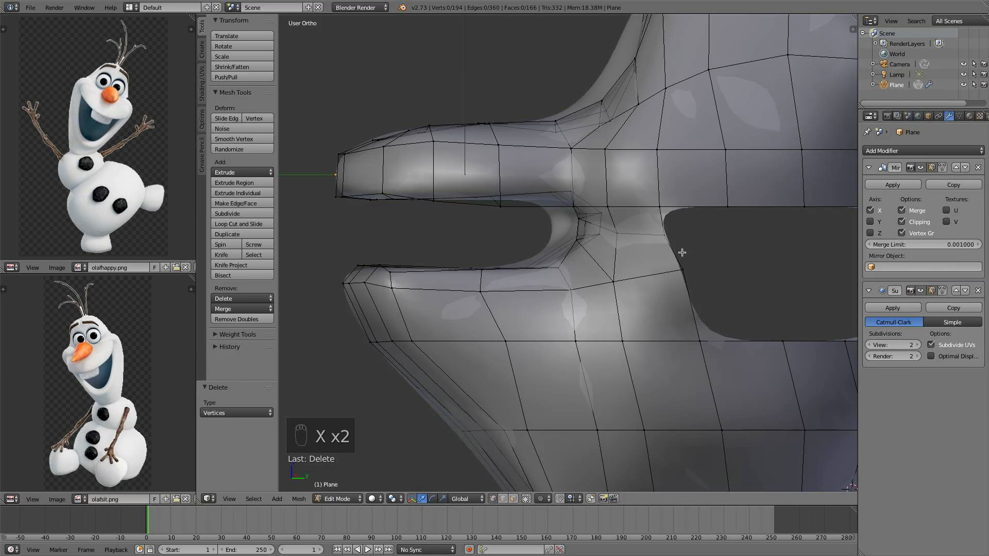
Extrude a vertex three times across the back of the mouth cavity
scroll(672, 239, down, 3)
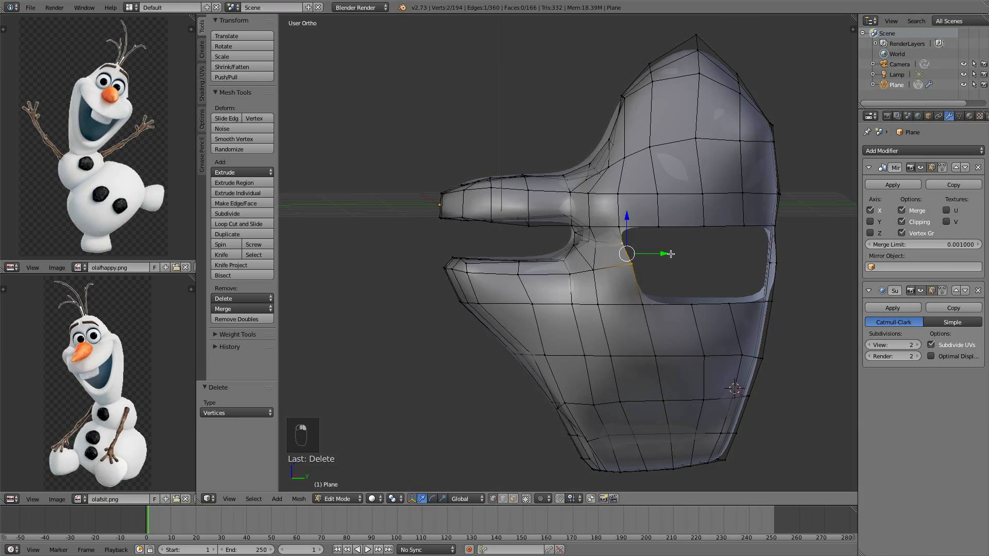
key(e)
click(710, 258)
key(e)
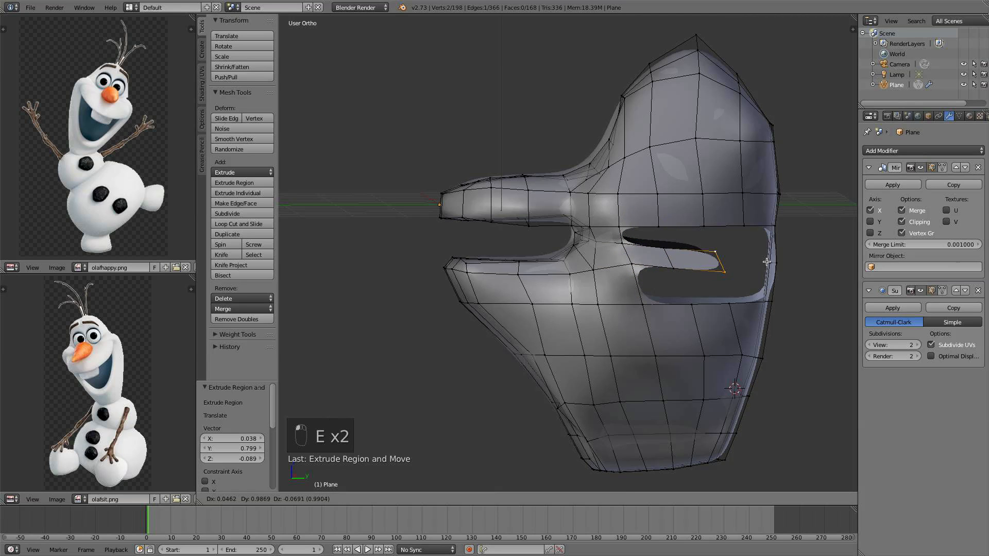
click(762, 260)
key(e)
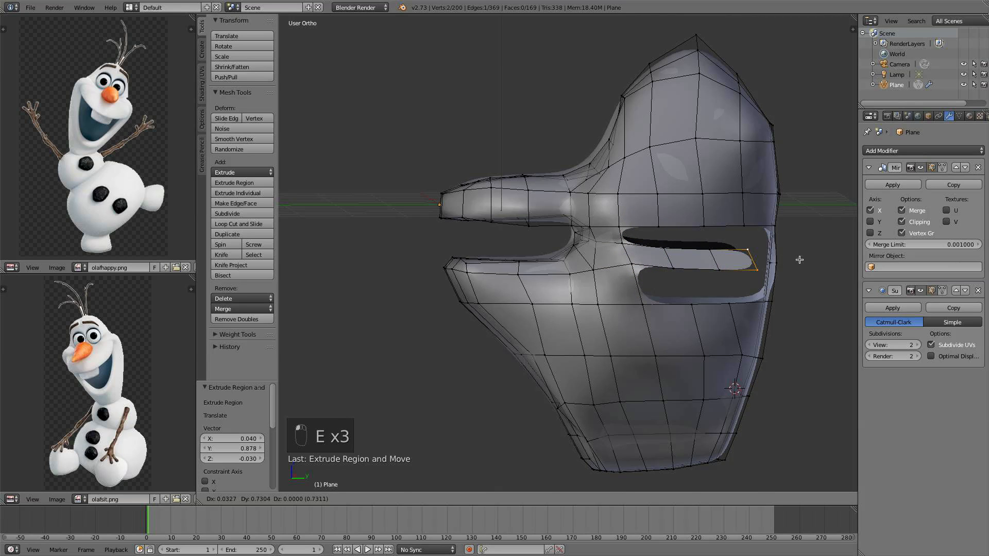
click(768, 293)
Select the new vertices and move them -0.372 along X
middle_drag(768, 292, 647, 336)
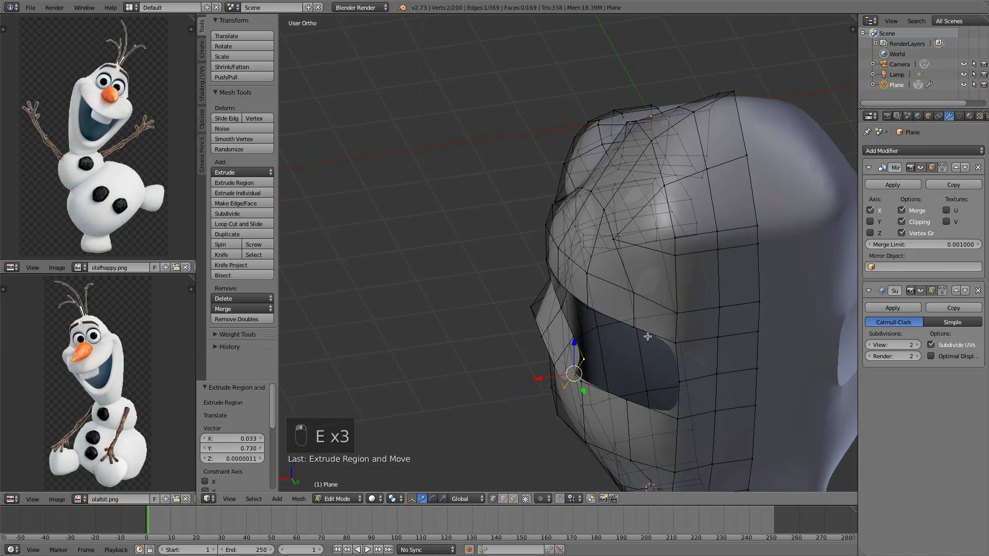
middle_drag(585, 391, 524, 269)
key(a)
key(c)
mouse_move(524, 270)
mouse_down()
mouse_move(499, 277)
mouse_move(522, 283)
mouse_up()
key(Escape)
key(g)
key(x)
right_click(513, 280)
middle_drag(521, 283, 694, 268)
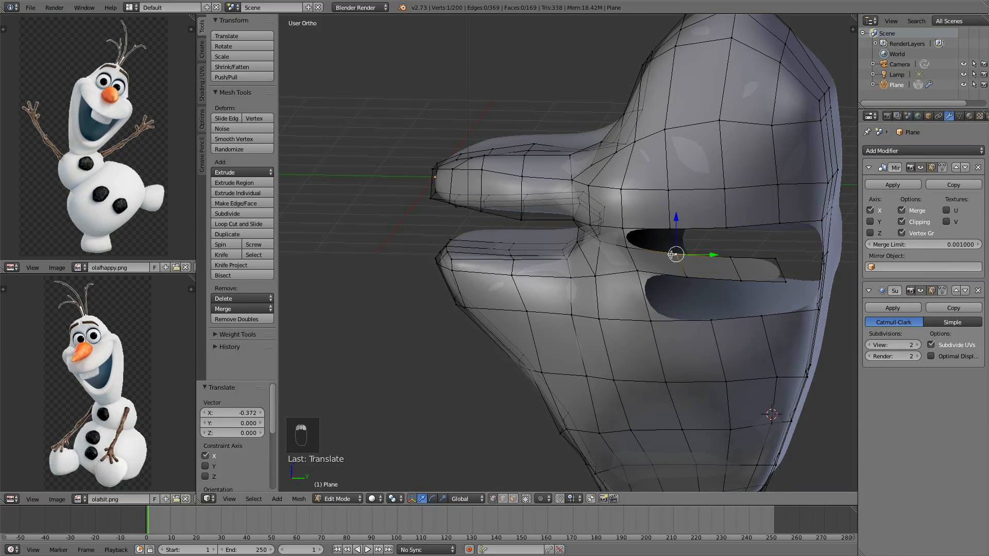
Fill faces joining the extruded vertices to the upper lip edge
key(f)
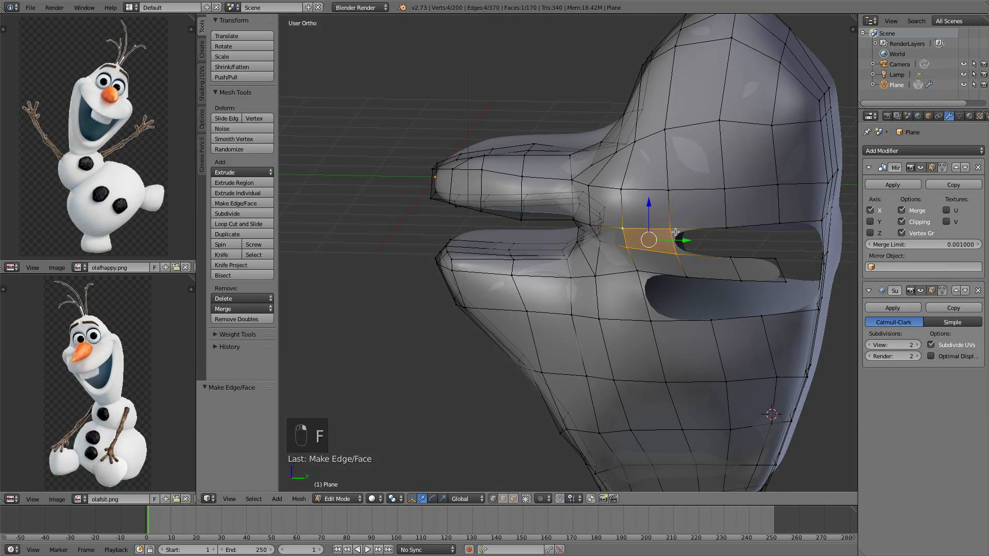
right_click(671, 228)
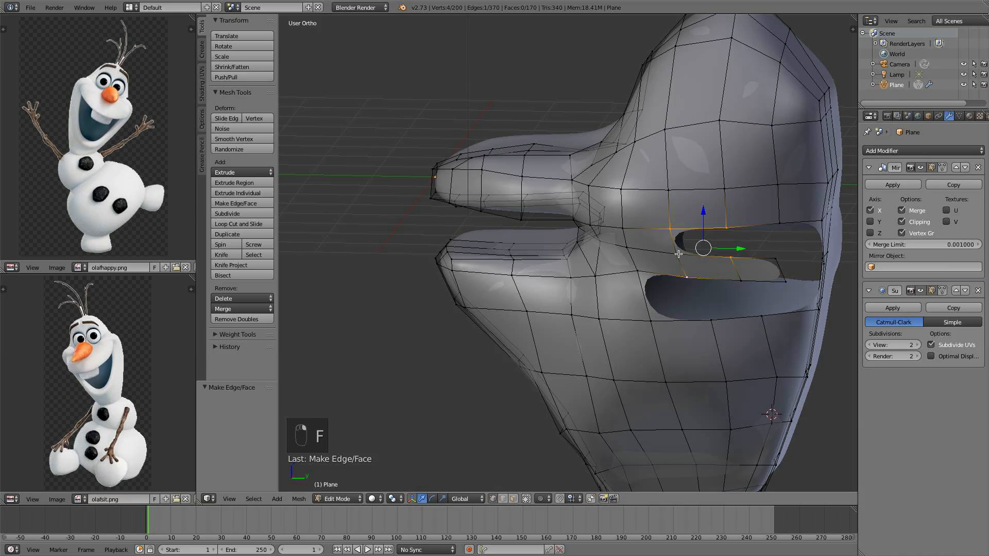
key(super+z)
key(f)
mouse_move(689, 255)
middle_down()
mouse_move(705, 263)
mouse_move(685, 248)
middle_up()
right_click(705, 264)
shift+right_click(709, 223)
key(f)
right_click(743, 230)
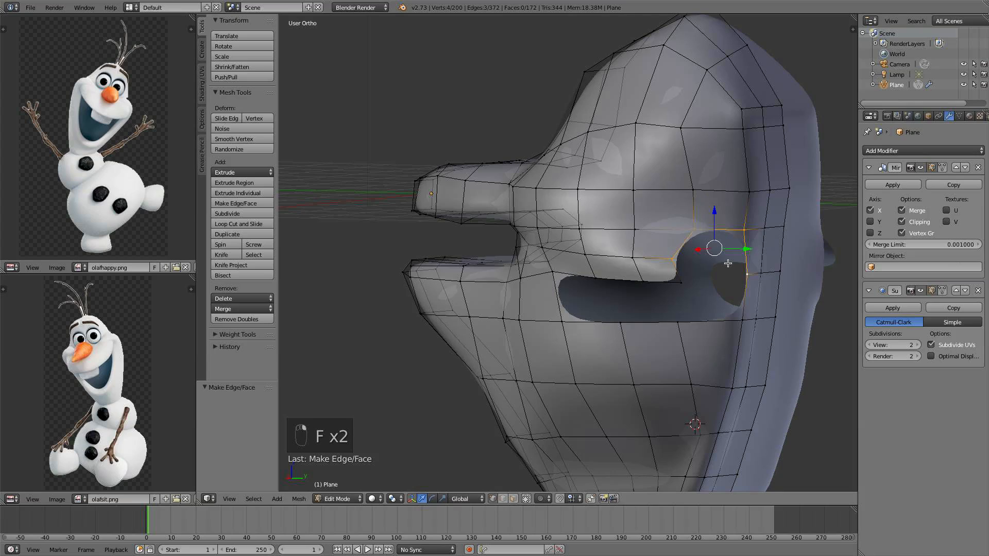
key(f)
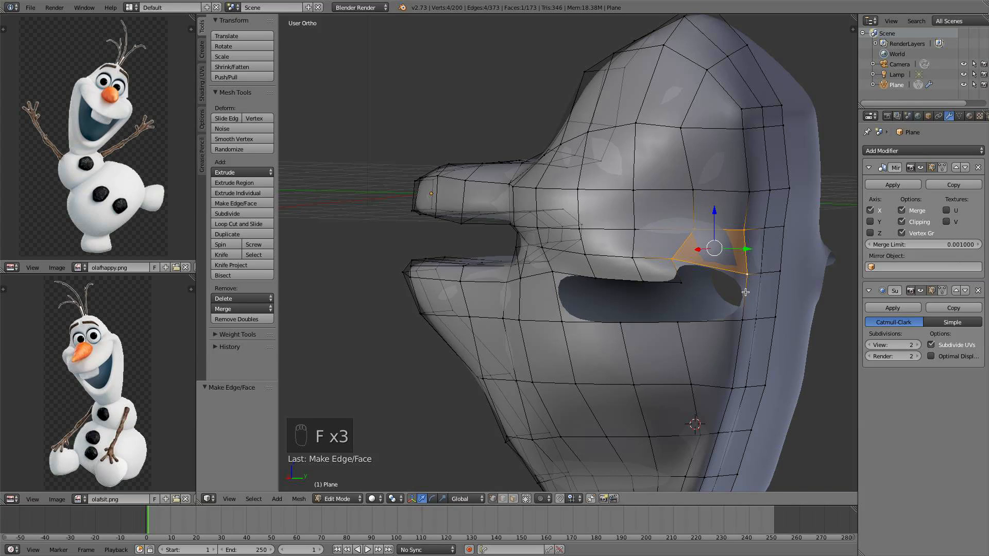
Move a vertex 0.198 along Z and add a loop cut beside the mouth opening
alt+right_click(770, 270)
drag(766, 240, 765, 228)
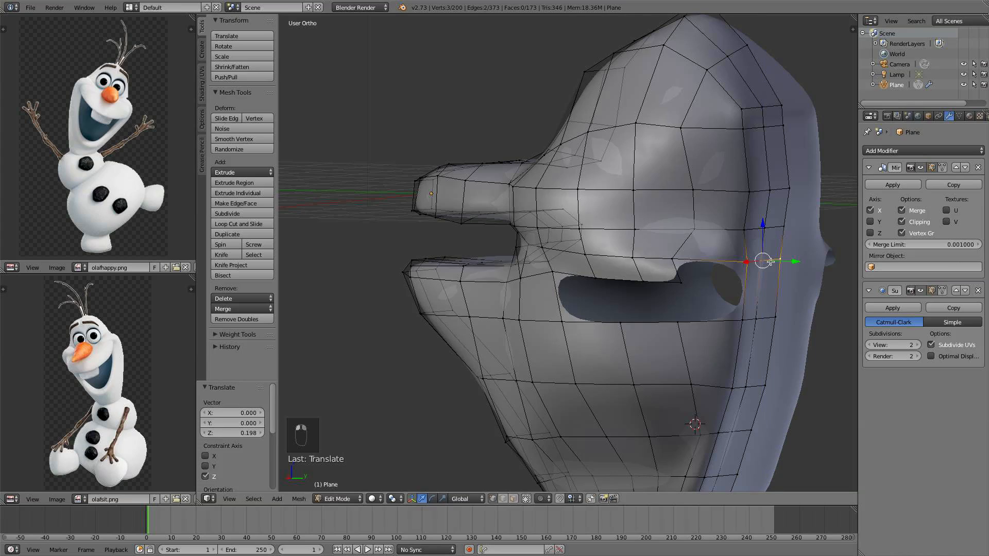
key(ctrl+r)
click(745, 292)
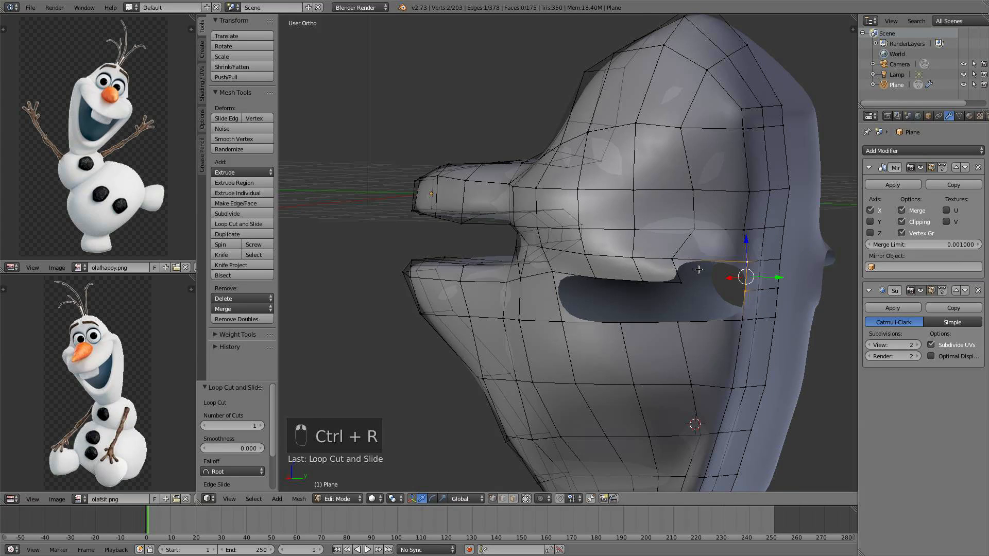
Fill three faces closing the mouth opening around the new loop
key(f)
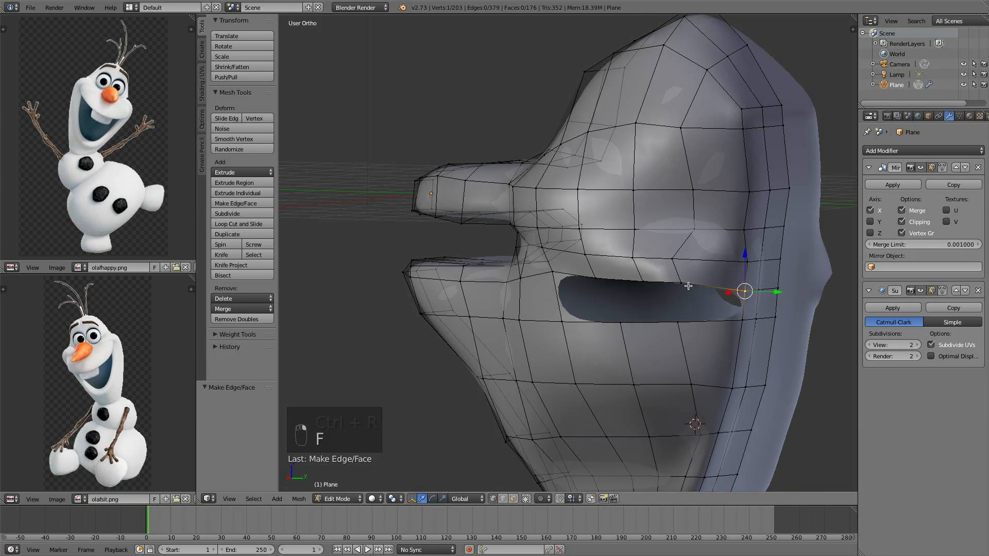
key(f)
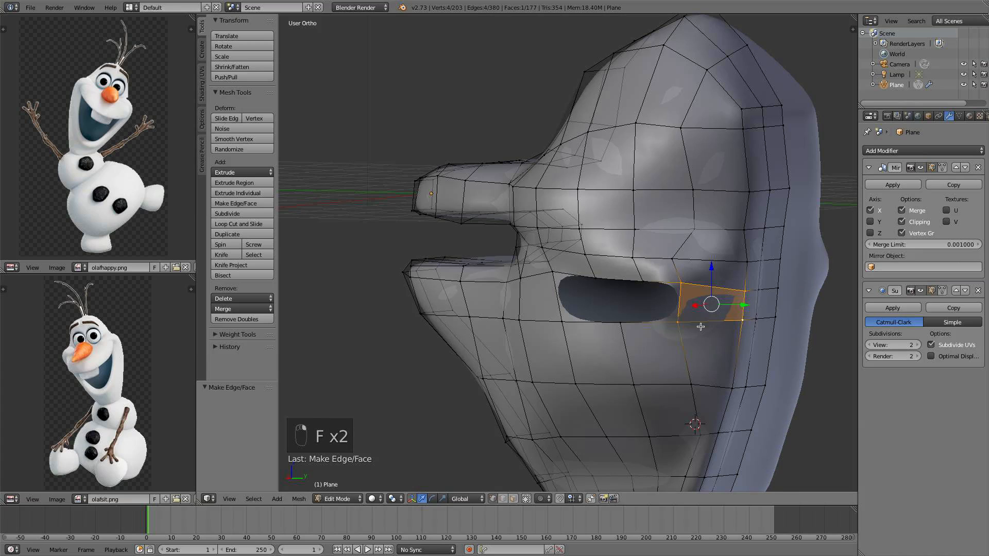
key(f)
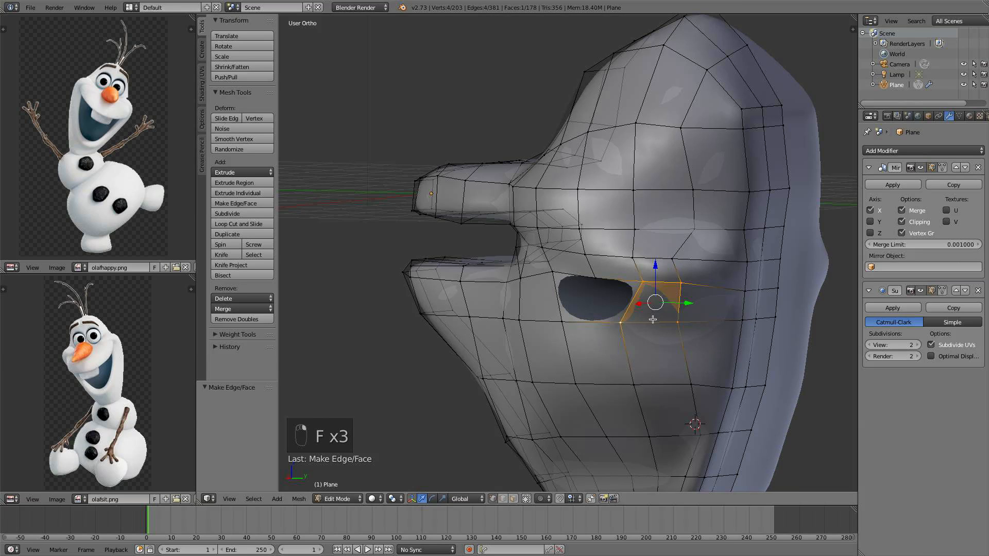
Select the vertical edge loop below the mouth and move it -0.264 along Y
middle_drag(598, 286, 609, 379)
key(a)
alt+right_click(601, 393)
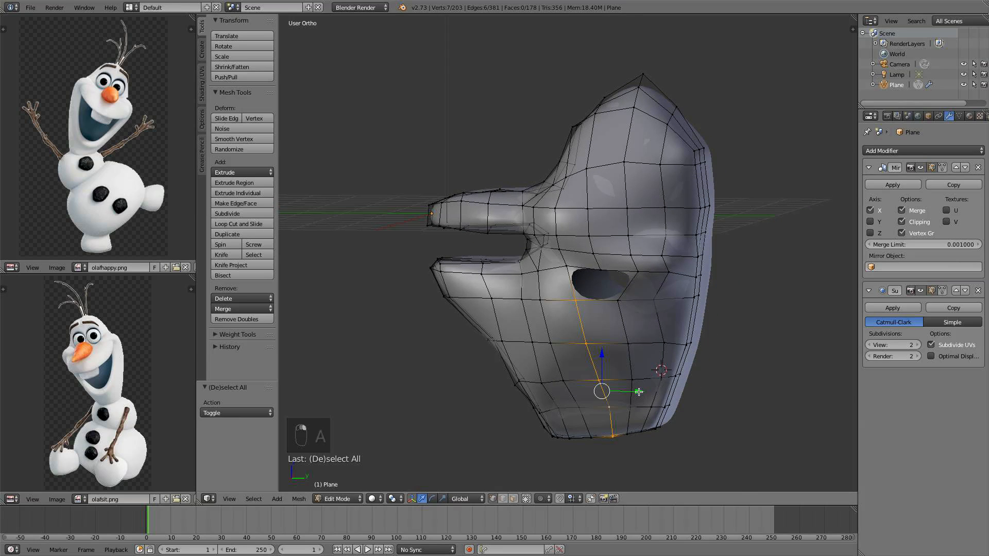
drag(638, 392, 630, 391)
click(626, 392)
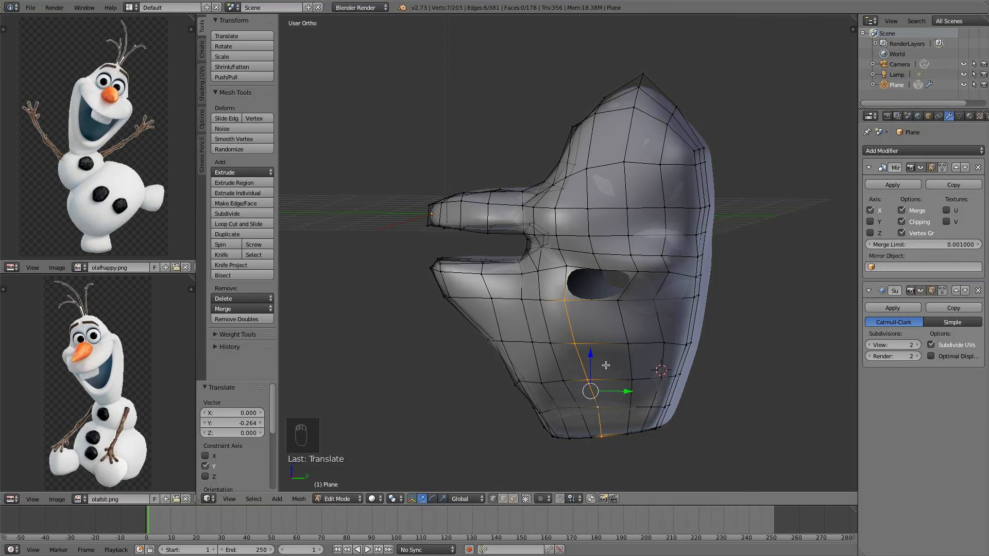
Add a loop cut under the mouth and fill two faces around the opening
key(ctrl+r)
click(606, 366)
click(606, 365)
scroll(589, 300, up, 2)
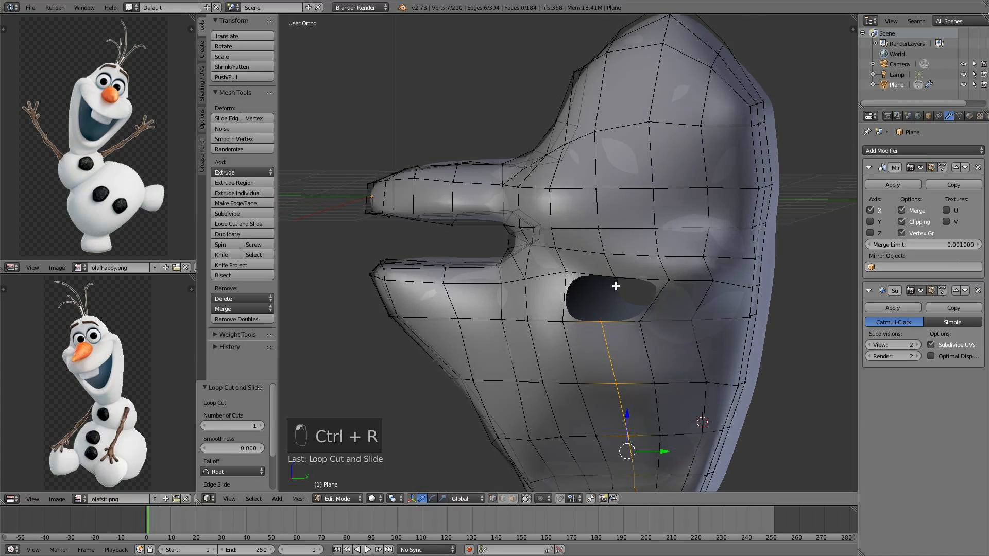
right_click(616, 285)
shift+right_click(603, 314)
key(f)
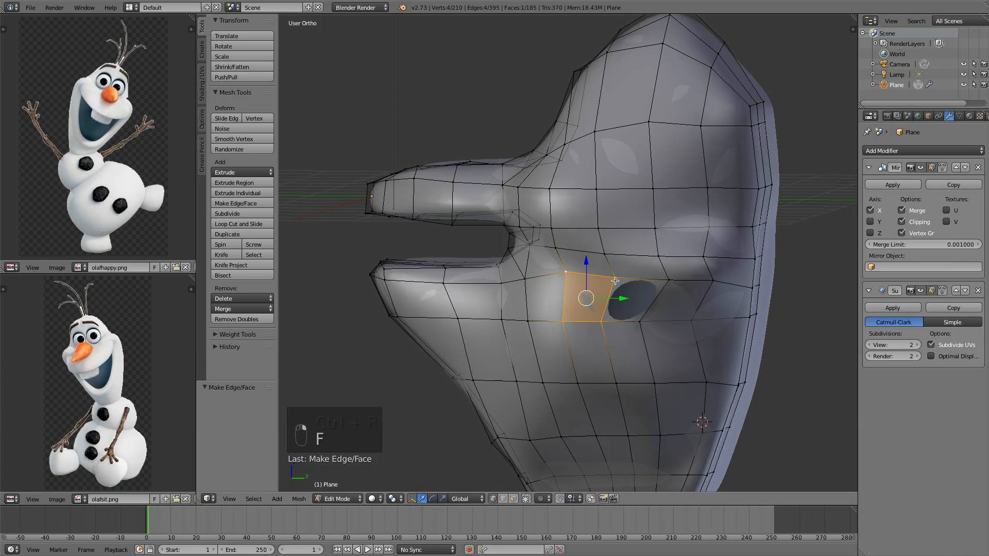
right_click(615, 278)
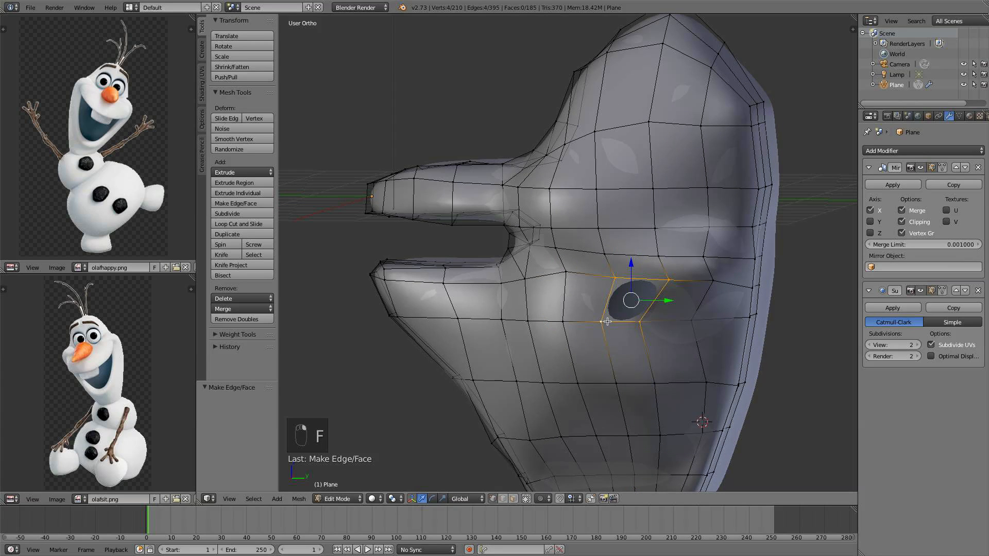
key(f)
Leave Edit Mode and view the head from the right side
key(a)
scroll(607, 321, down, 6)
key(Tab)
middle_drag(546, 247, 574, 220)
scroll(532, 264, up, 3)
key(KP_3)
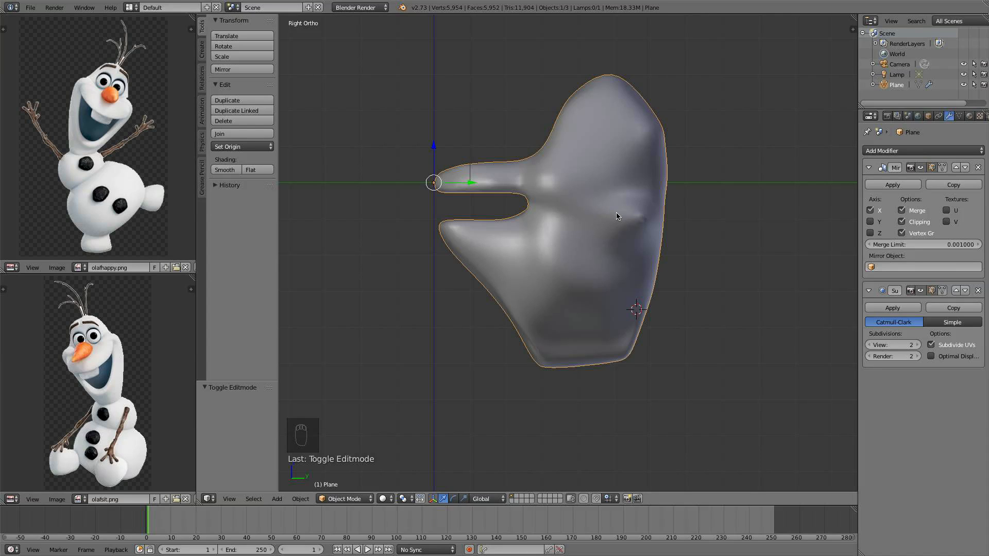
Orbit around the head and briefly enter Edit Mode to inspect the mouth mesh
scroll(556, 201, up, 1)
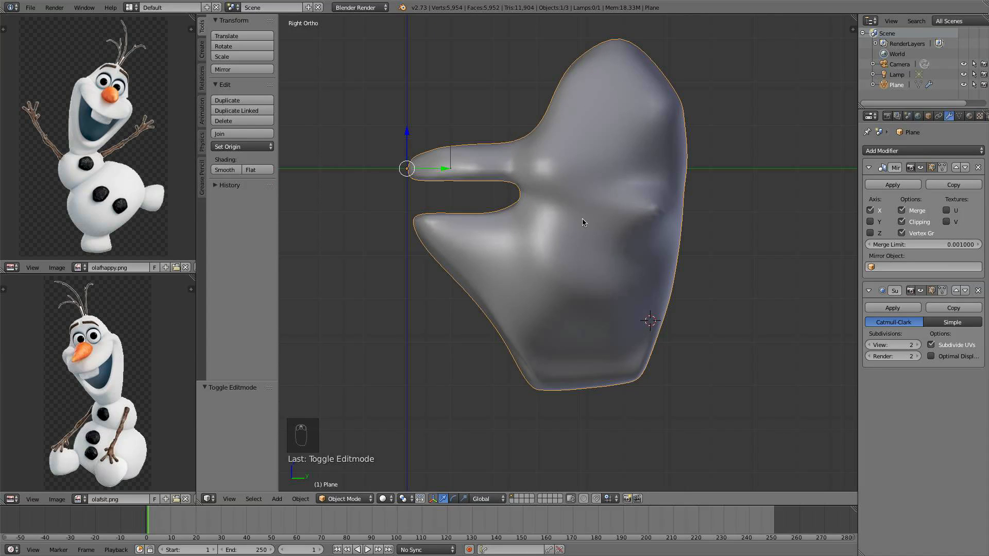
middle_drag(653, 231, 678, 249)
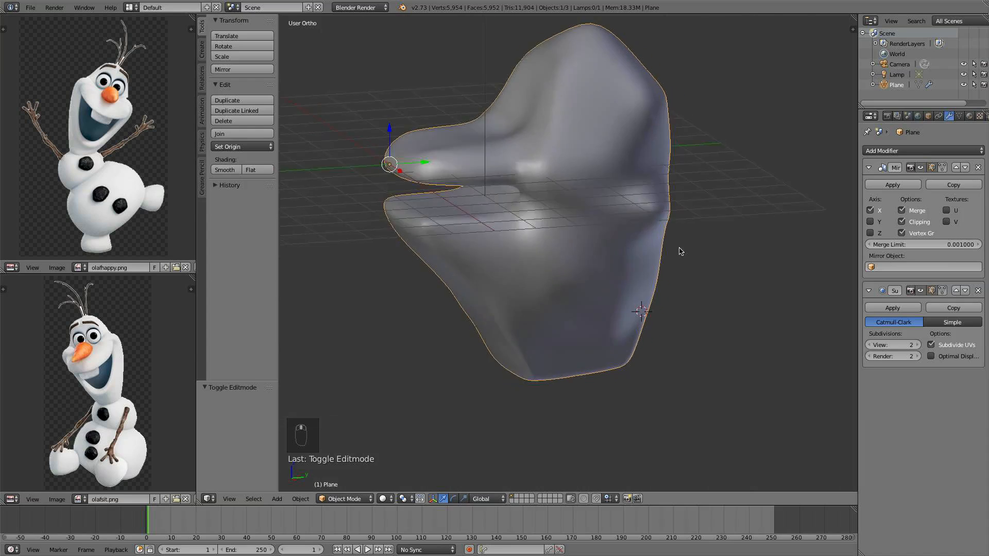
key(Tab)
middle_drag(651, 208, 637, 246)
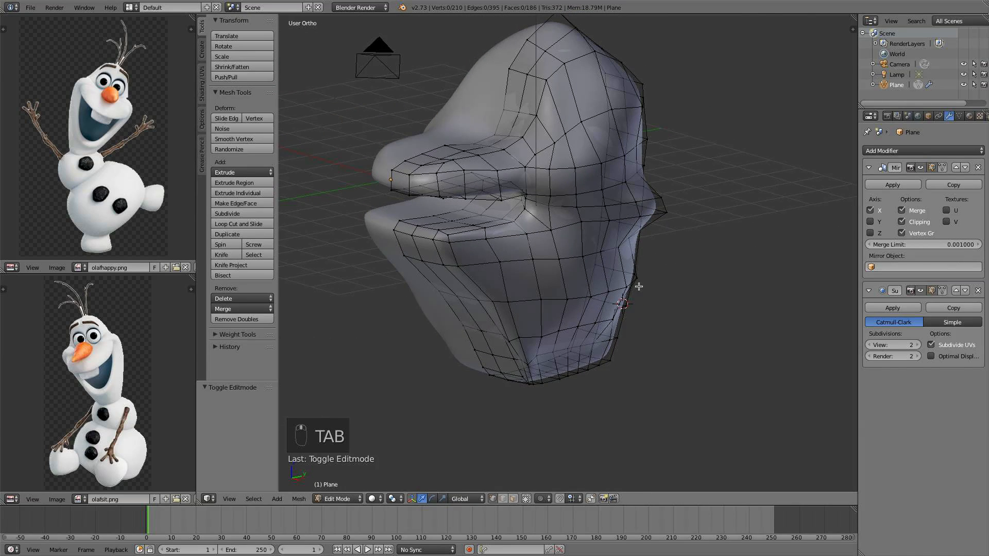
key(Tab)
Switch to Sculpt Mode, choose the Smooth brush and set its radius to 148 px
click(354, 499)
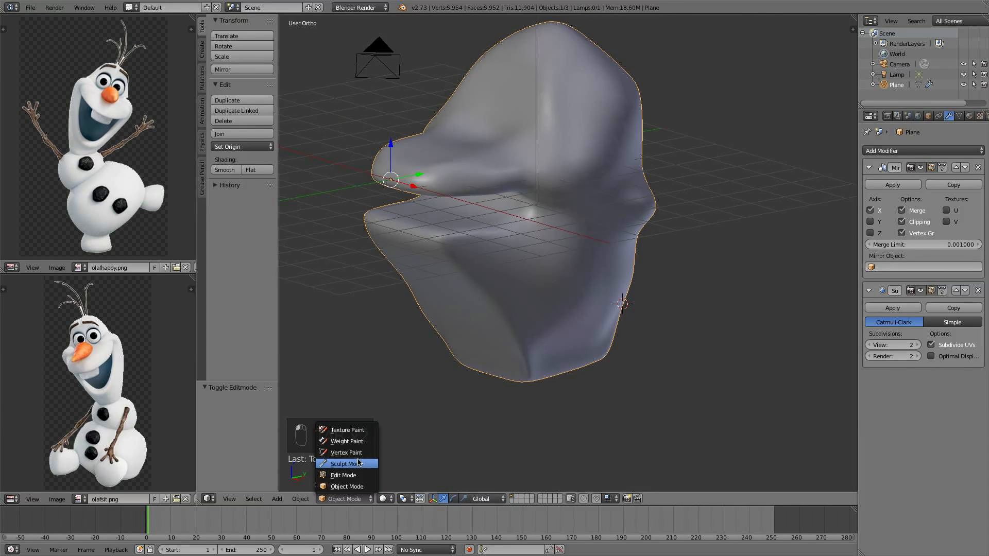
click(361, 462)
click(259, 76)
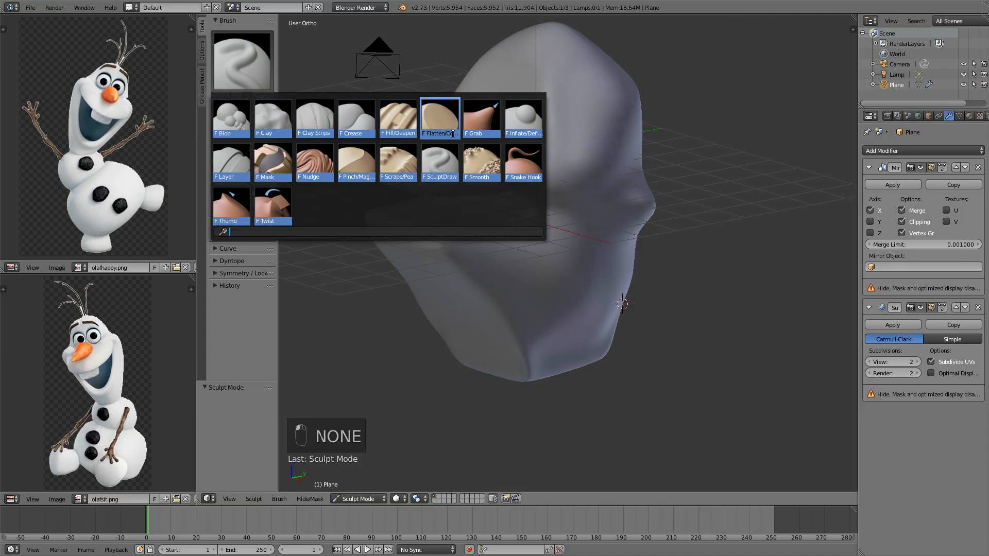
click(481, 162)
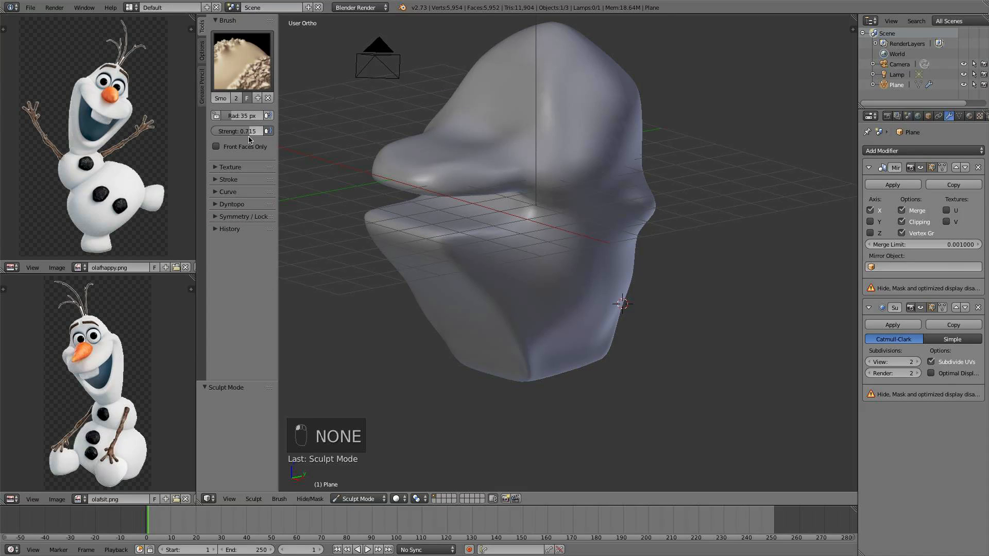
key(s)
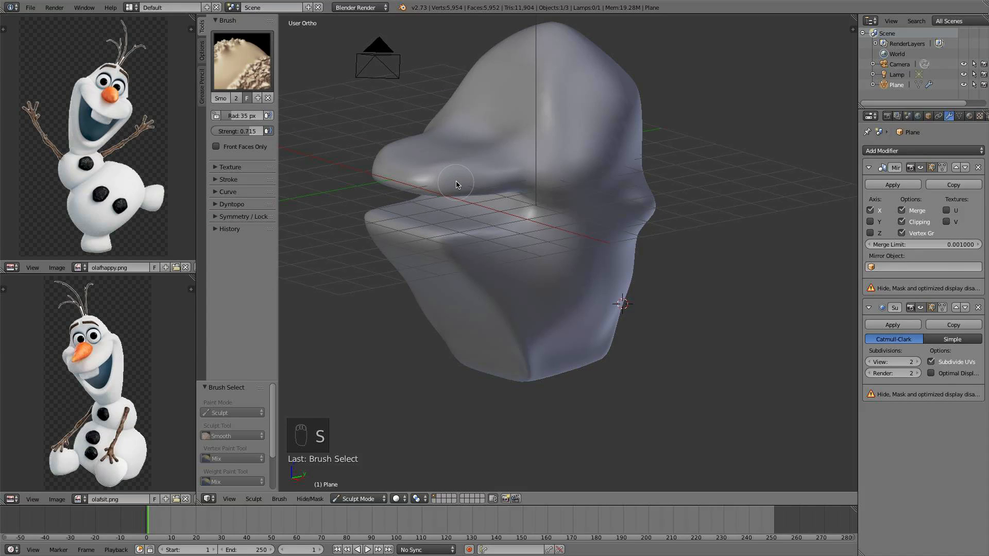
key(f)
click(490, 224)
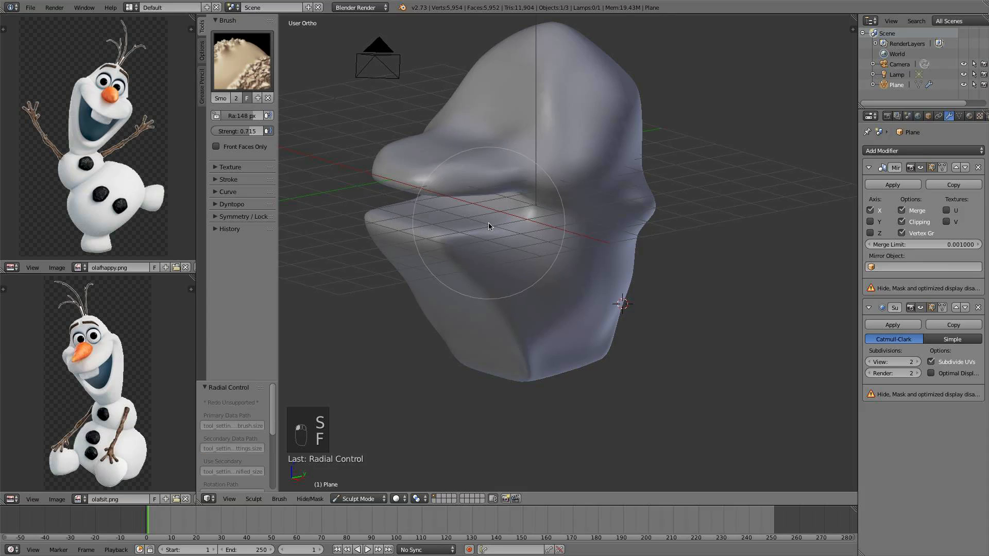
Smooth the head surface around the mouth, cheeks and lower jaw with brush strokes
middle_drag(490, 223, 563, 249)
middle_drag(641, 250, 684, 133)
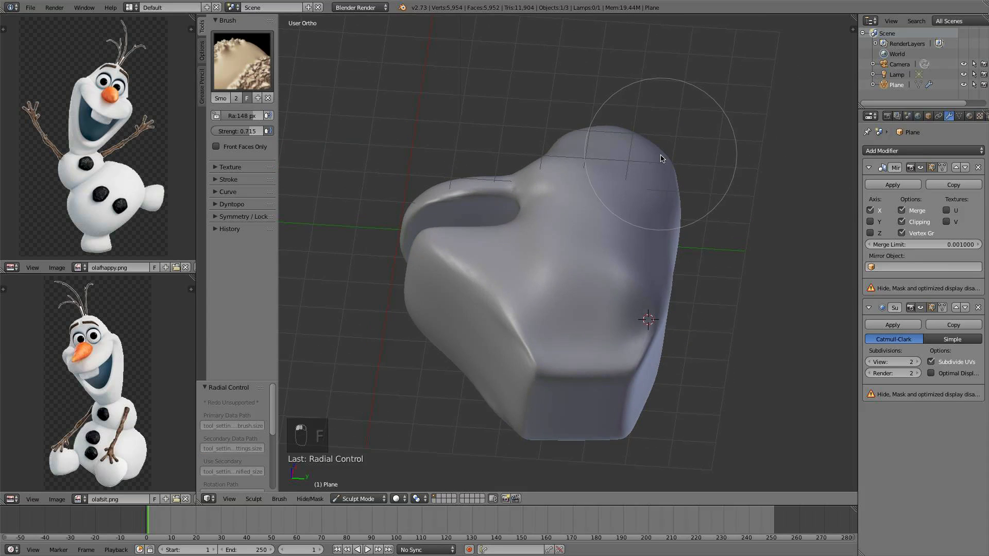
middle_drag(552, 364, 526, 343)
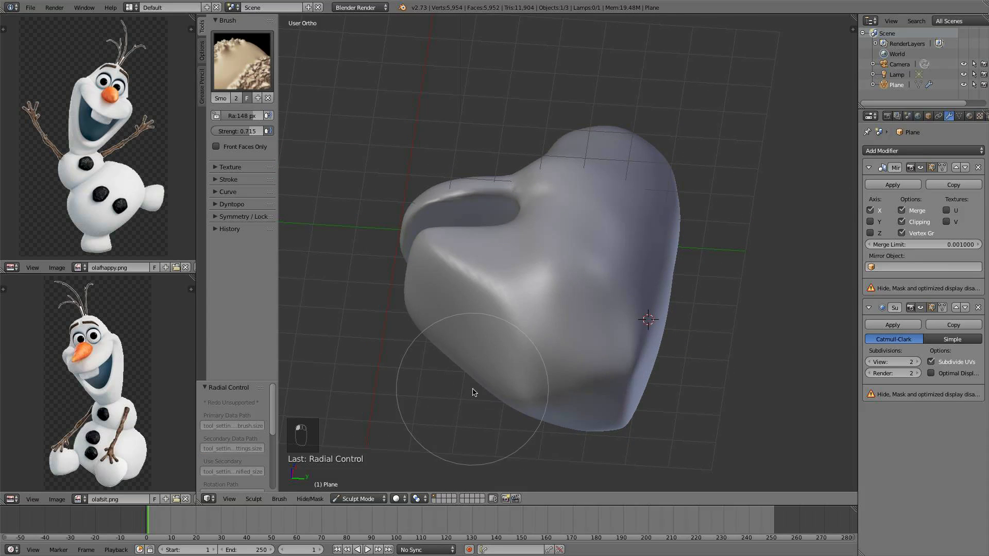
mouse_move(571, 376)
middle_down()
mouse_move(446, 338)
mouse_move(465, 311)
mouse_move(669, 336)
middle_up()
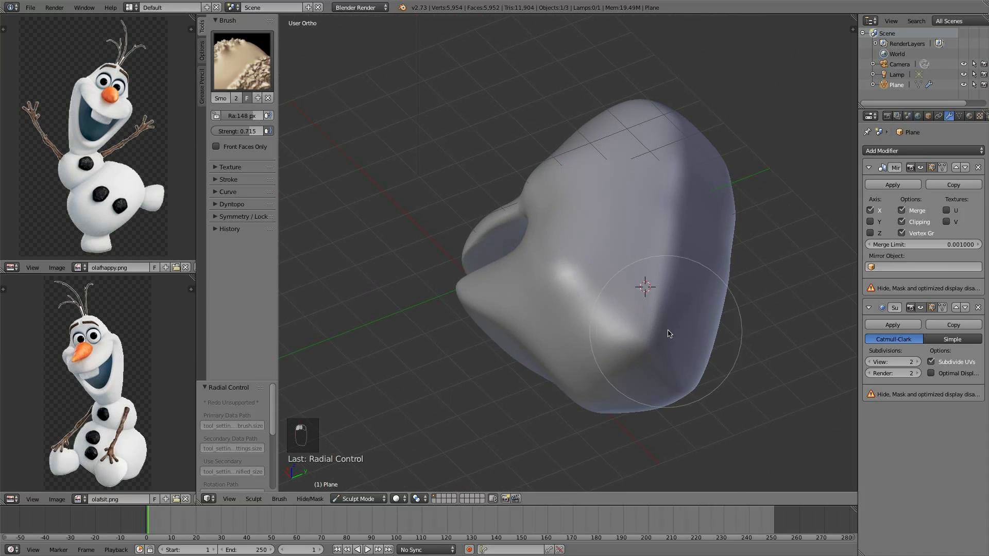
drag(637, 349, 624, 338)
mouse_move(690, 337)
middle_down()
mouse_move(632, 323)
mouse_move(635, 309)
middle_up()
middle_drag(731, 232, 716, 210)
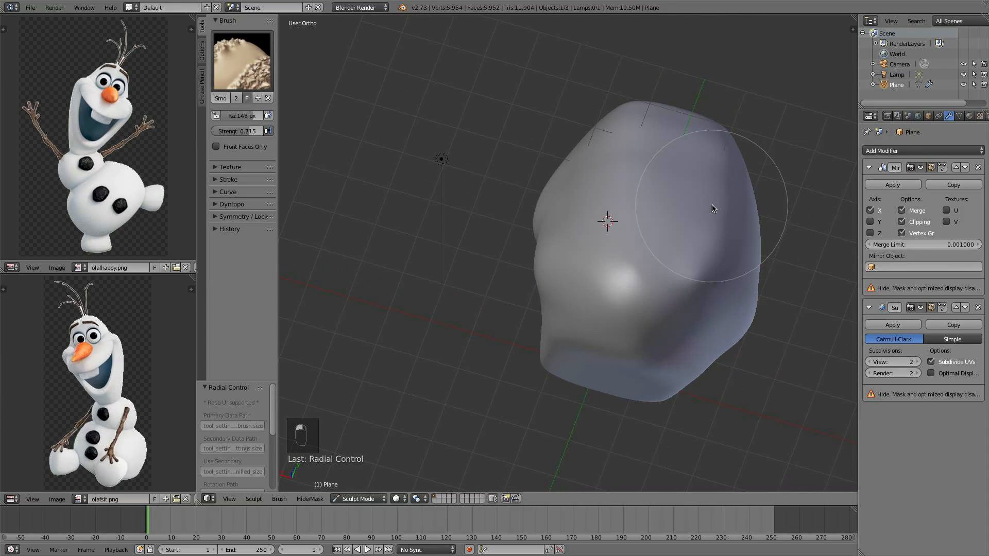
middle_drag(742, 261, 792, 305)
middle_drag(548, 265, 570, 293)
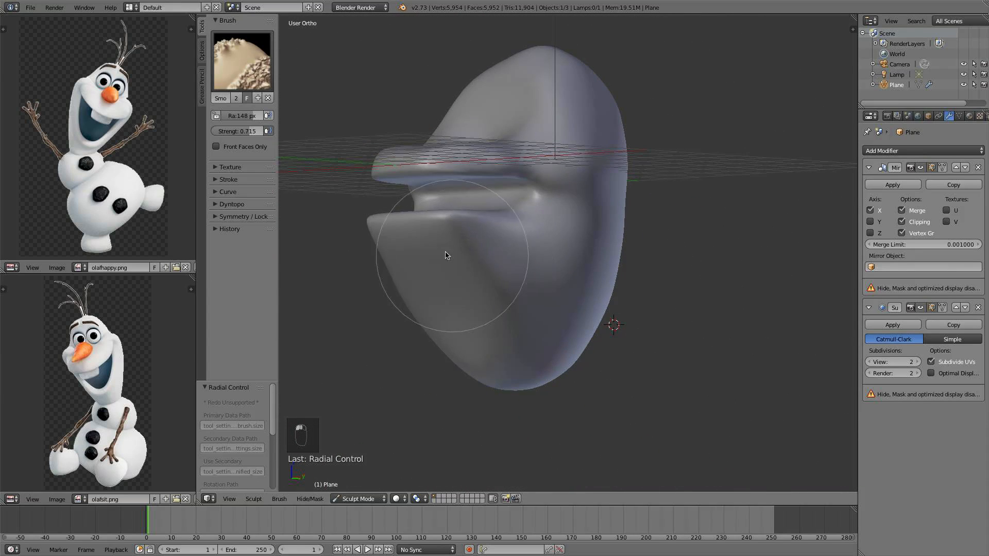
mouse_move(448, 256)
middle_down()
mouse_move(489, 287)
mouse_move(563, 298)
middle_up()
mouse_move(490, 362)
middle_down()
mouse_move(532, 320)
mouse_move(468, 269)
middle_up()
mouse_move(567, 115)
middle_down()
mouse_move(446, 132)
mouse_move(591, 136)
mouse_move(592, 261)
mouse_move(580, 276)
middle_up()
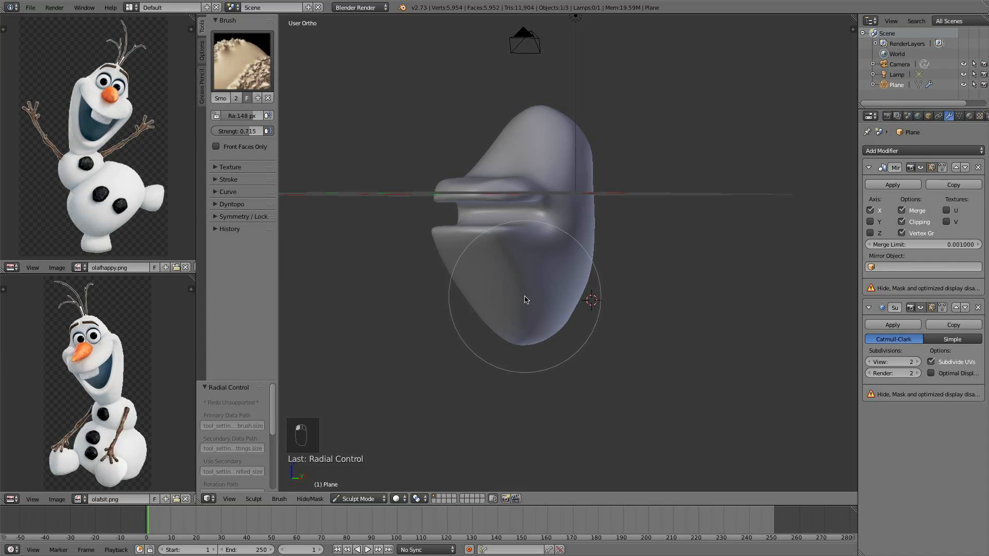
Continue smoothing the head's sides from the front view
key(KP_1)
scroll(574, 294, up, 3)
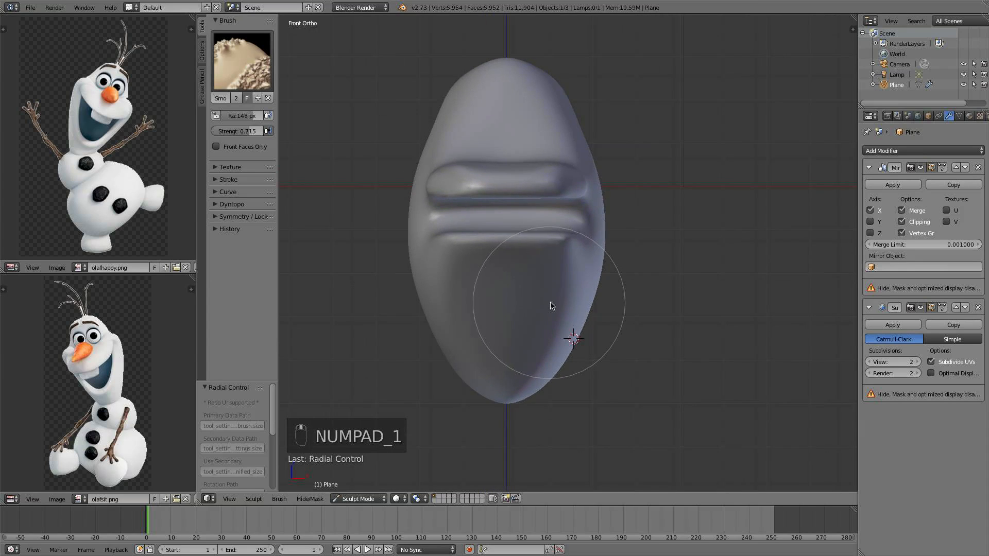
mouse_move(633, 148)
middle_down()
mouse_move(569, 170)
mouse_move(514, 171)
mouse_move(611, 200)
middle_up()
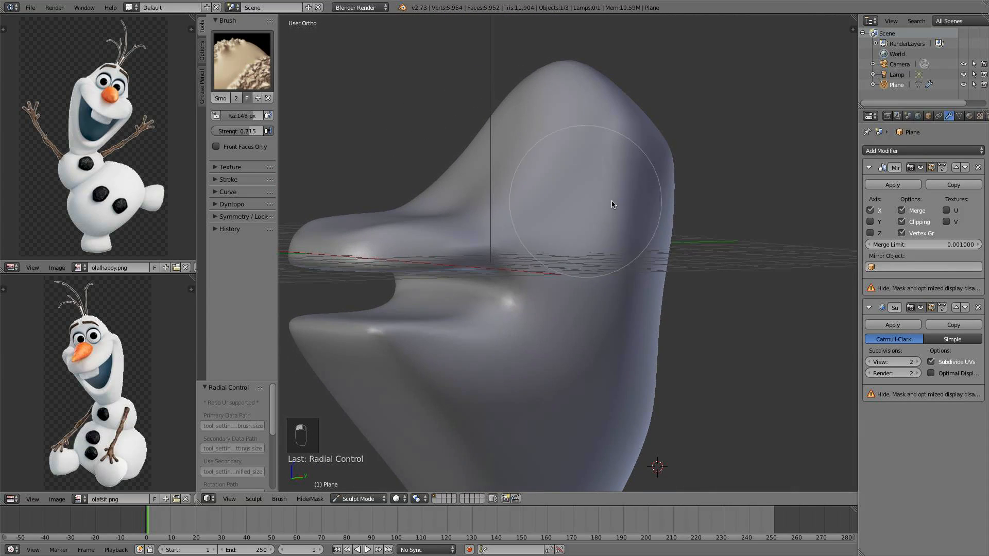
mouse_move(647, 163)
middle_down()
mouse_move(665, 214)
mouse_move(647, 219)
middle_up()
key(KP_1)
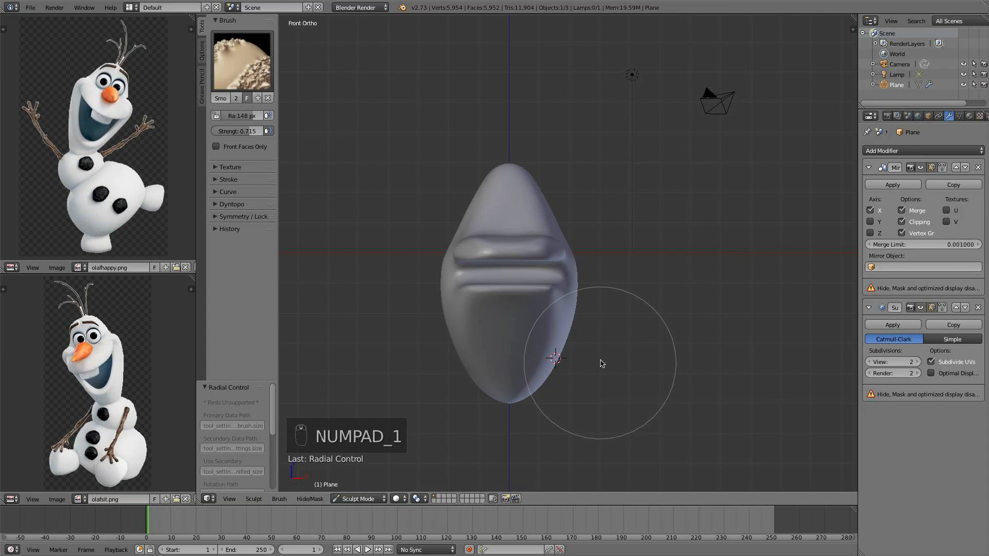
mouse_move(600, 360)
middle_down()
mouse_move(533, 348)
mouse_move(587, 349)
middle_up()
key(KP_3)
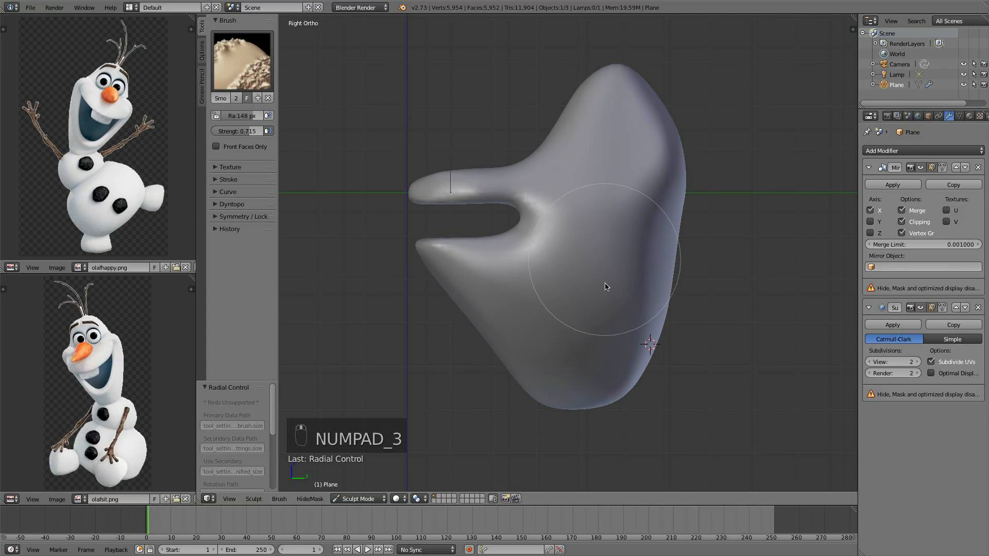
Smooth the right side of the head, undo the last two strokes and re-smooth the lower jaw
mouse_move(556, 334)
mouse_down()
mouse_move(602, 328)
mouse_move(520, 346)
mouse_move(656, 317)
mouse_move(551, 360)
mouse_up()
mouse_move(724, 378)
middle_down()
mouse_move(791, 365)
mouse_move(783, 367)
middle_up()
mouse_move(571, 323)
middle_down()
mouse_move(552, 334)
mouse_move(351, 236)
middle_up()
key(super+z)
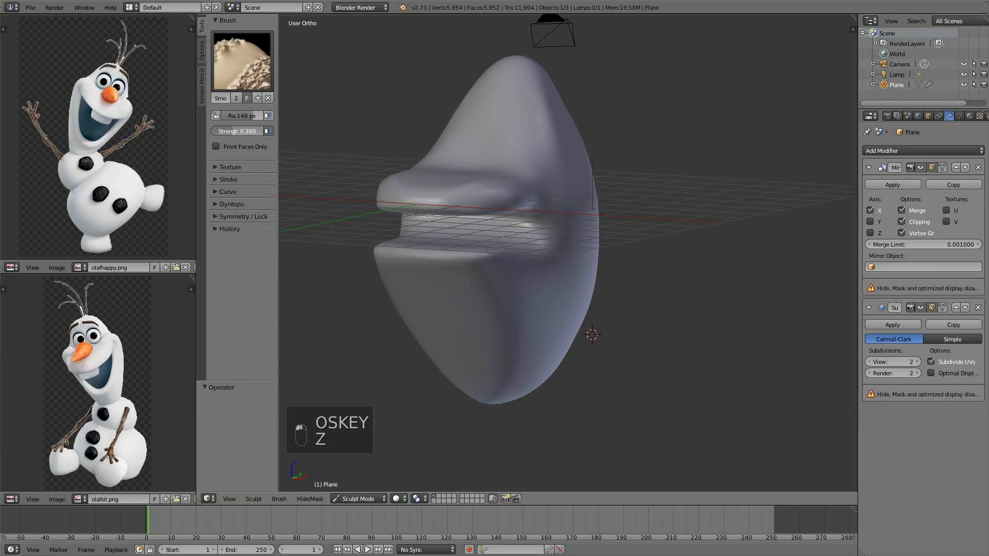
key(super+z)
middle_drag(586, 234, 530, 323)
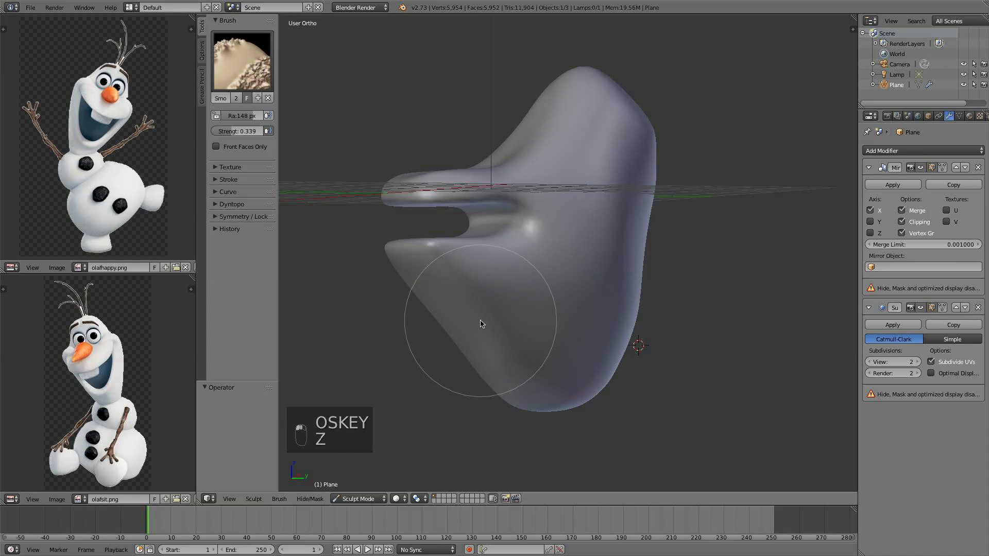
mouse_move(662, 143)
middle_down()
mouse_move(751, 177)
mouse_move(640, 213)
middle_up()
Switch the head back to Object Mode
key(KP_1)
scroll(592, 211, down, 3)
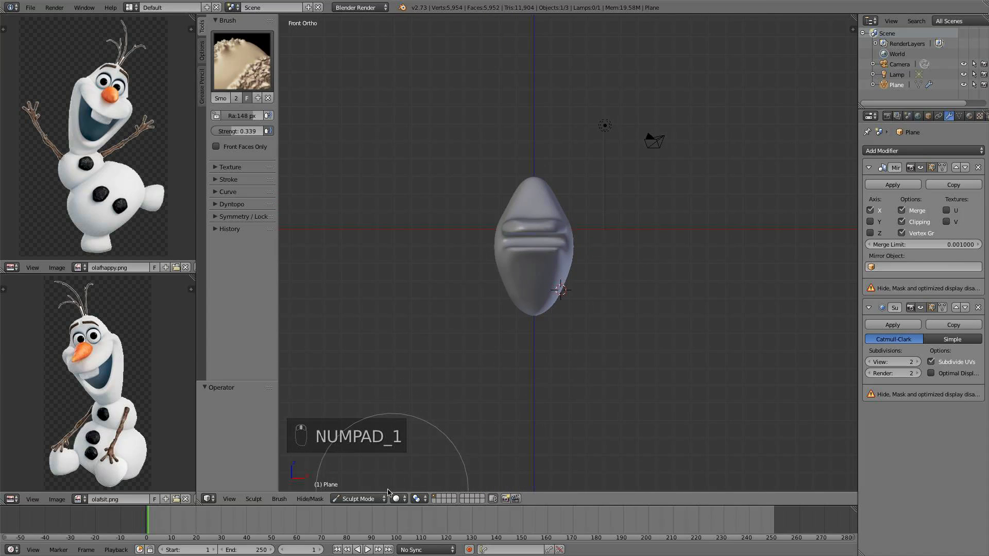
click(361, 499)
click(361, 486)
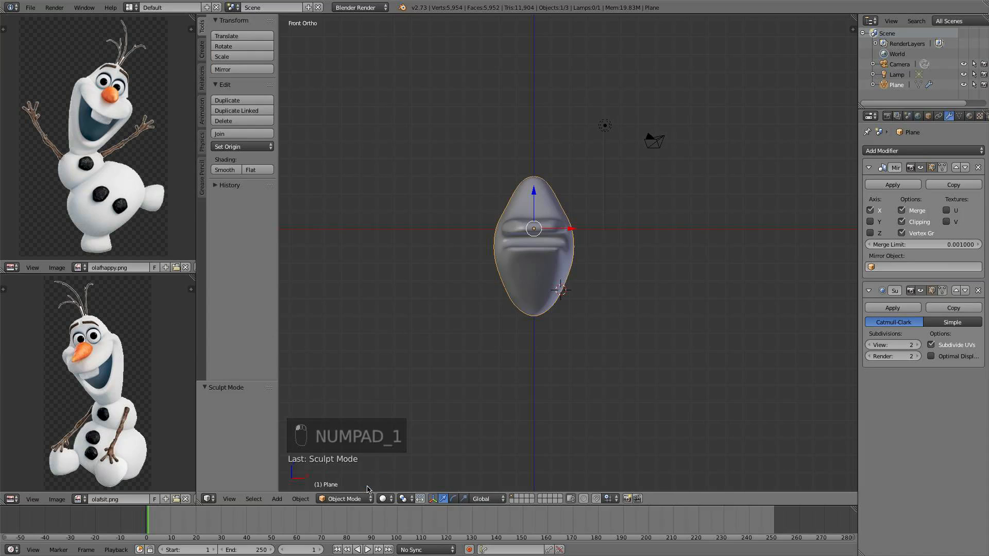
Enter Edit Mode and select the two vertices at the front corner of the lower lip
scroll(586, 309, up, 7)
scroll(479, 289, up, 3)
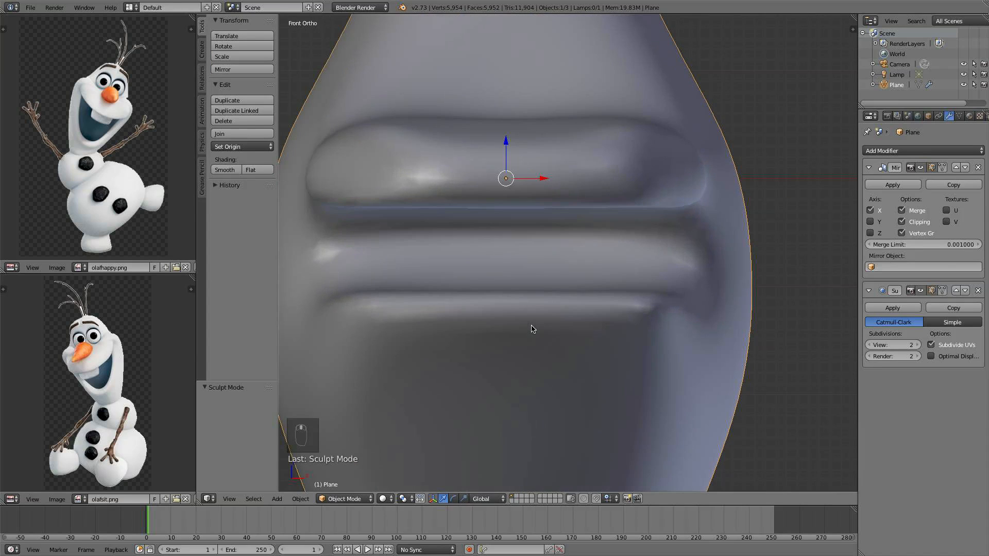
scroll(535, 287, down, 3)
key(Tab)
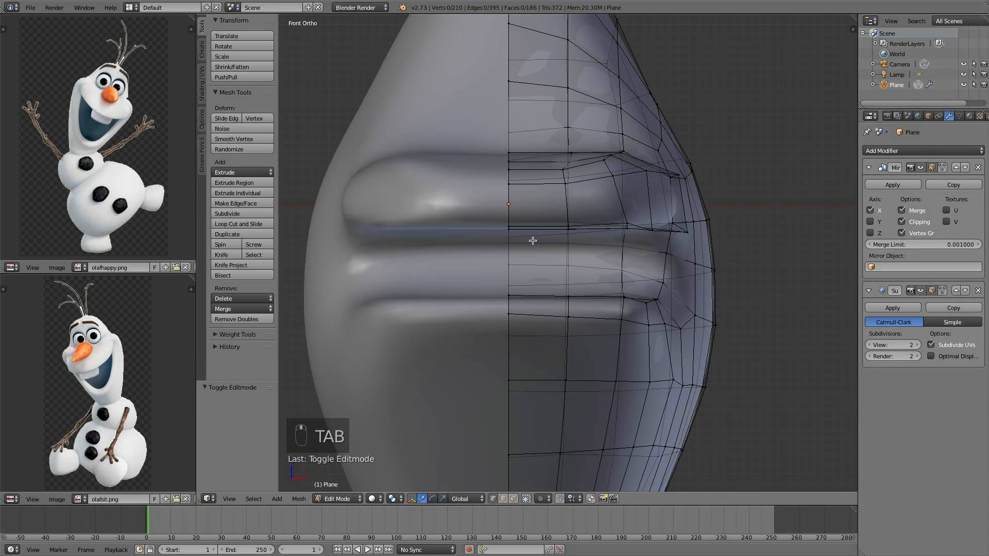
middle_drag(533, 241, 380, 307)
right_click(379, 306)
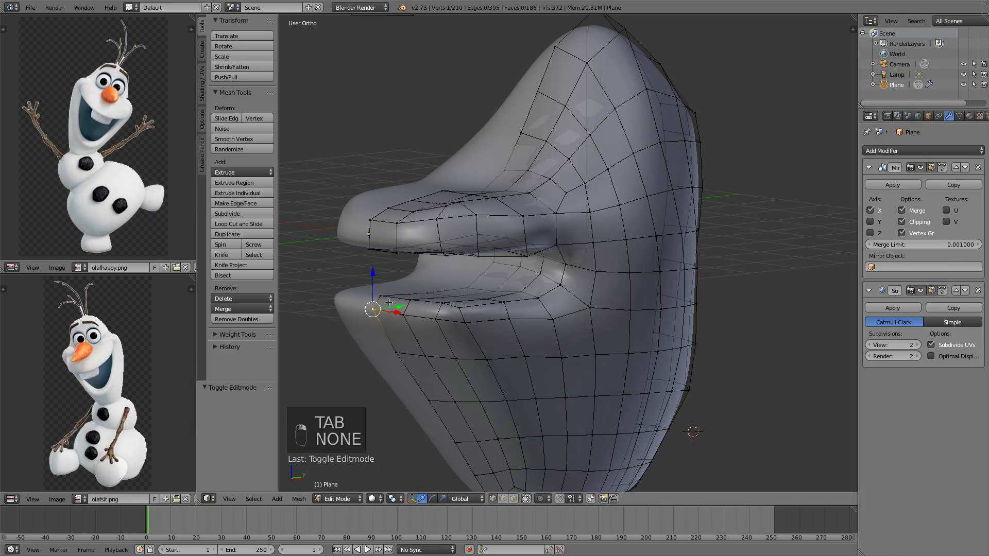
right_click(379, 297)
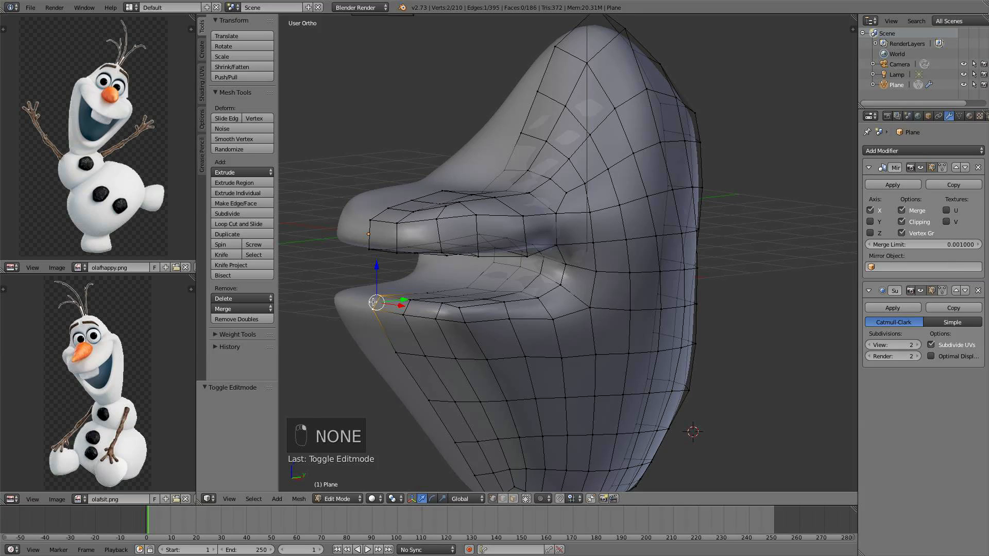
Enable proportional editing and choose its falloff type
key(o)
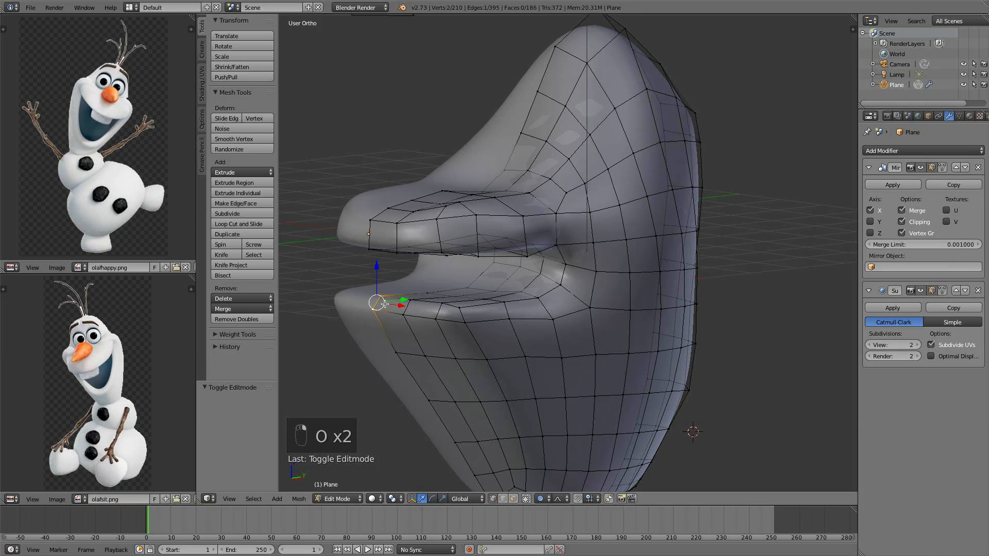
click(545, 501)
click(566, 452)
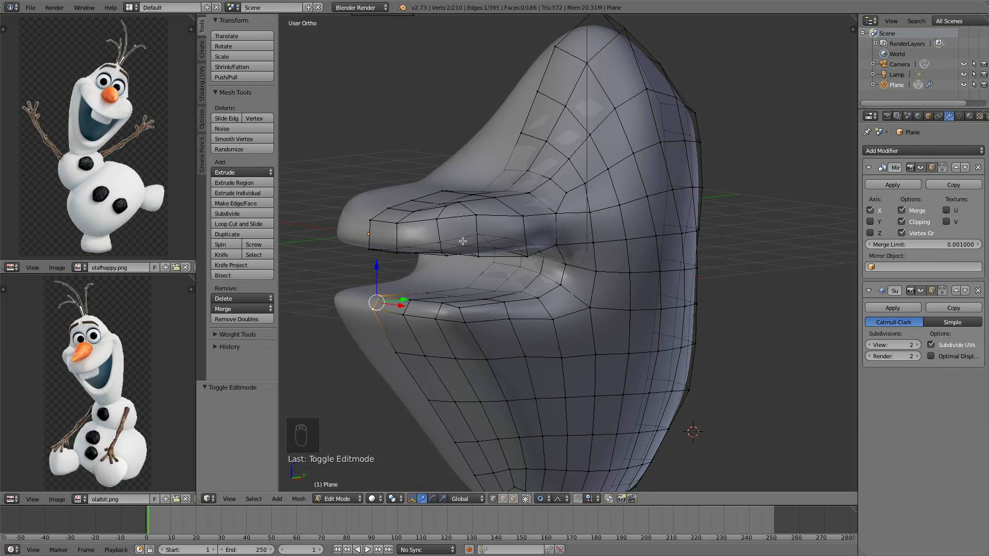
From the front view, lower the selected lower-lip corner vertices along Z with proportional editing
key(KP_1)
key(g)
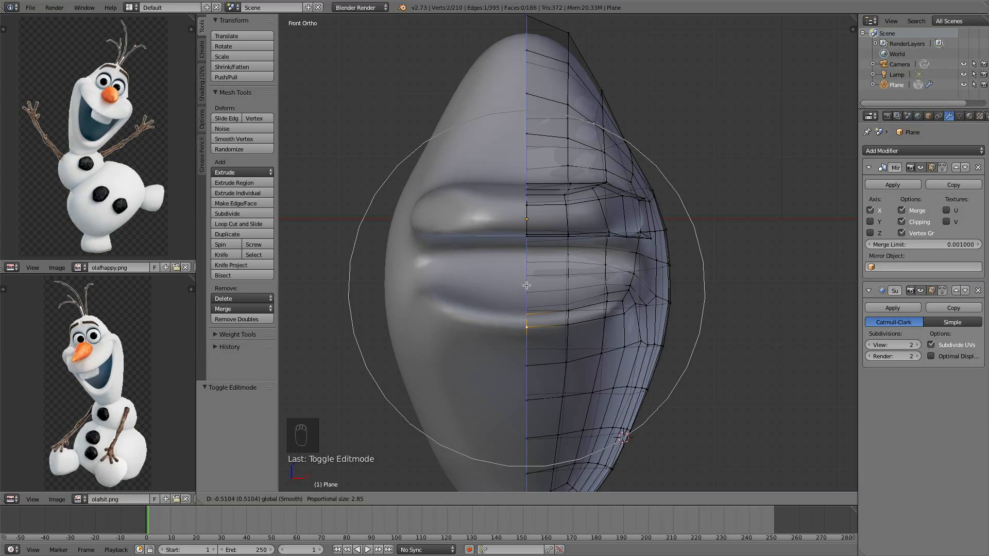
click(531, 288)
Select a vertex at the mouth's side corner and raise it along Z
middle_drag(531, 289, 592, 311)
right_click(595, 308)
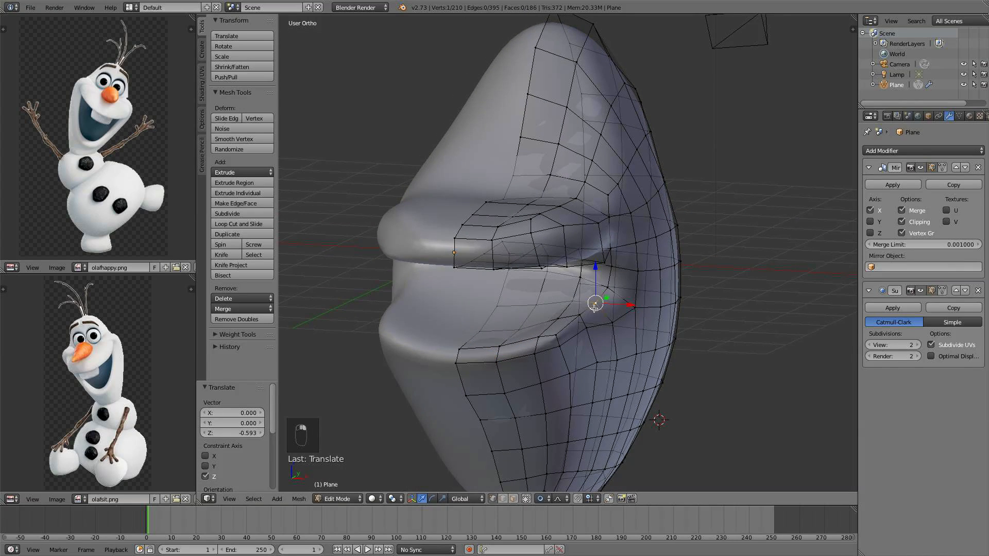
drag(606, 282, 610, 250)
Select a lower-lip vertex and move it down along Z with a reduced proportional editing radius
scroll(610, 263, up, 2)
middle_drag(610, 251, 418, 342)
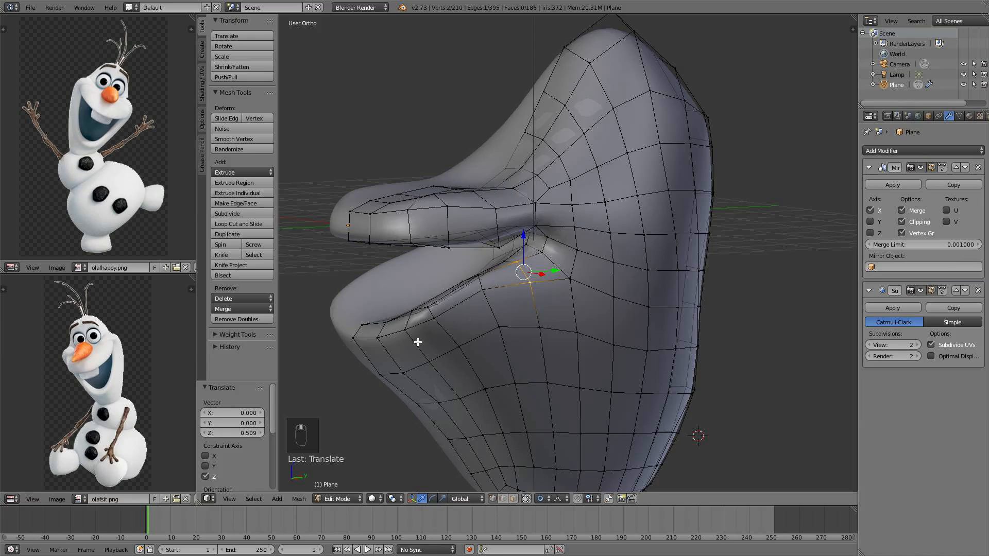
right_click(358, 326)
middle_drag(358, 325, 568, 233)
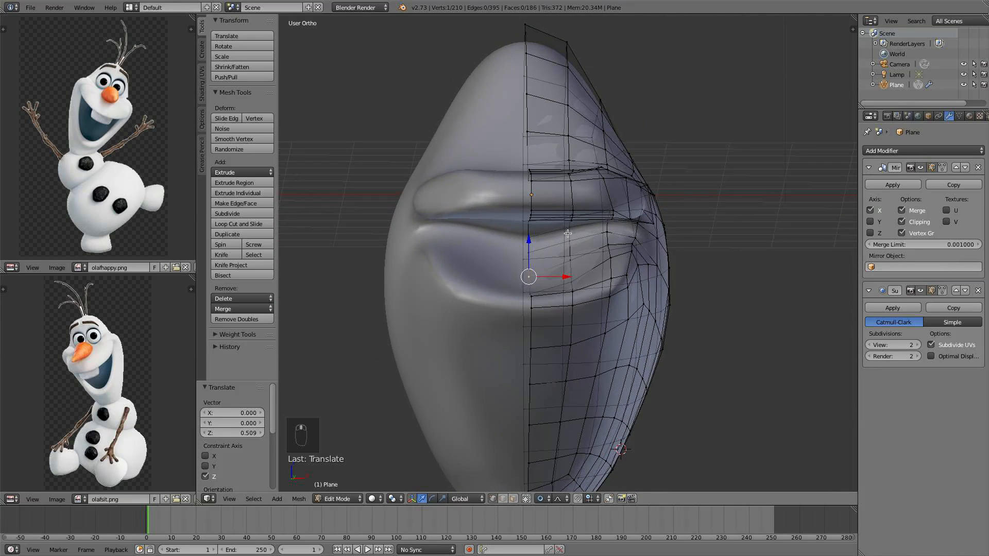
key(g)
key(z)
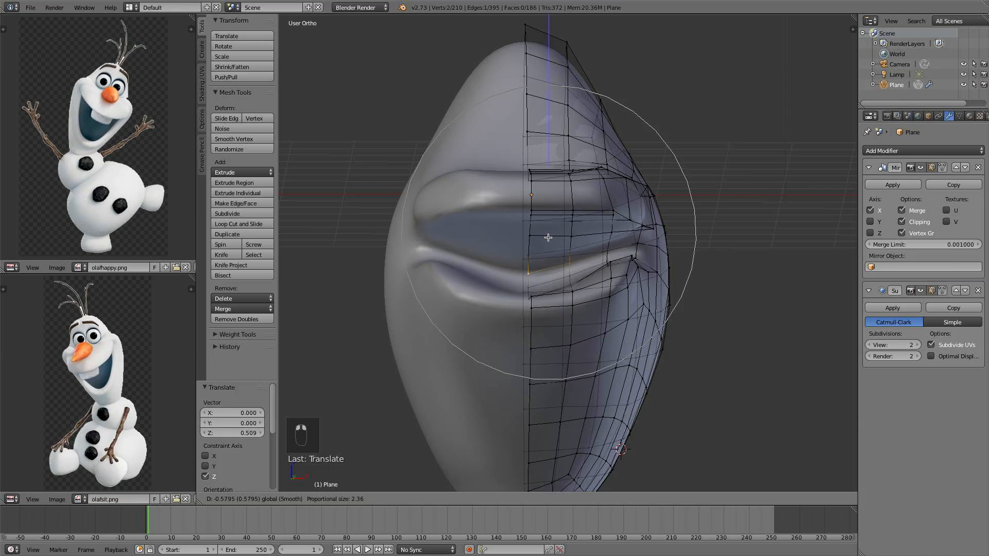
scroll(547, 255, up, 3)
scroll(549, 257, up, 6)
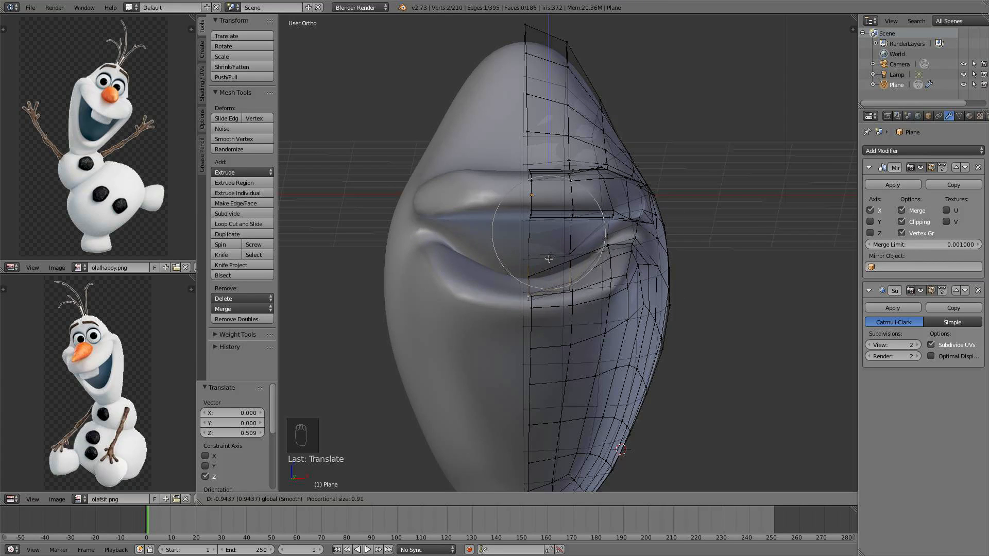
click(544, 263)
Move the selected lower-lip vertices back up along Z with a small proportional radius
middle_drag(544, 263, 580, 286)
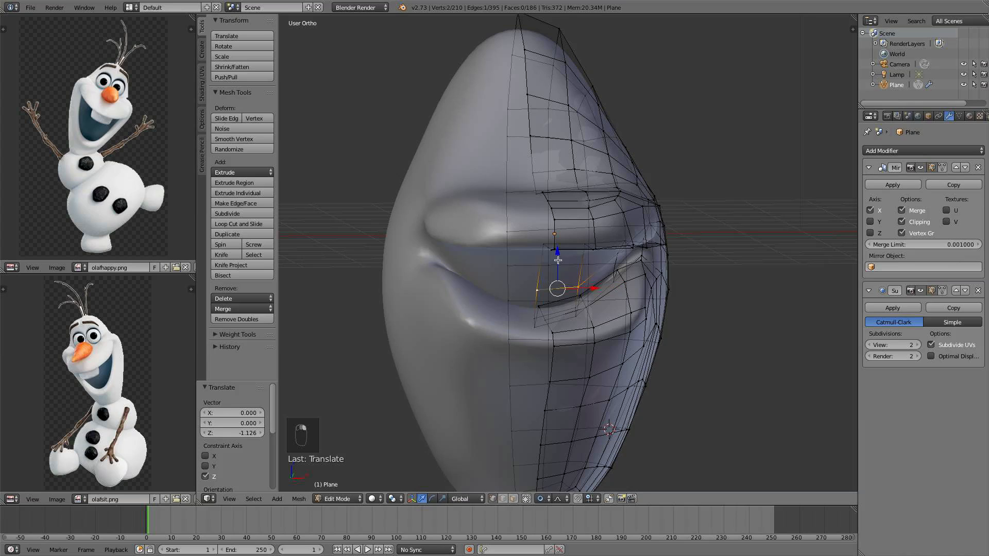
key(g)
key(z)
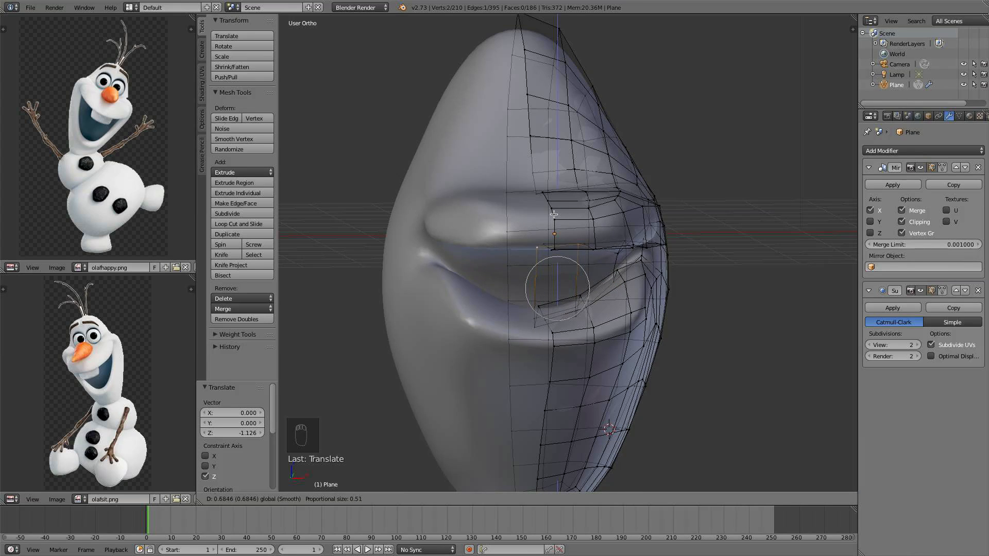
click(553, 214)
From the side view, shift the selected lip vertex along X with proportional editing
key(KP_3)
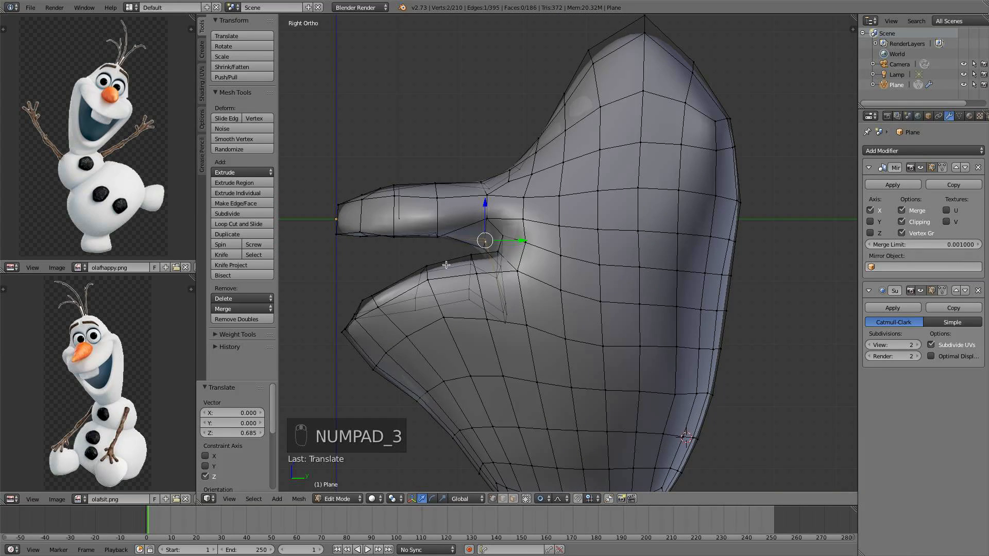
scroll(446, 265, down, 2)
shift+middle_drag(447, 295, 503, 286)
middle_drag(513, 323, 574, 291)
scroll(620, 327, up, 3)
scroll(587, 304, up, 2)
key(g)
key(z)
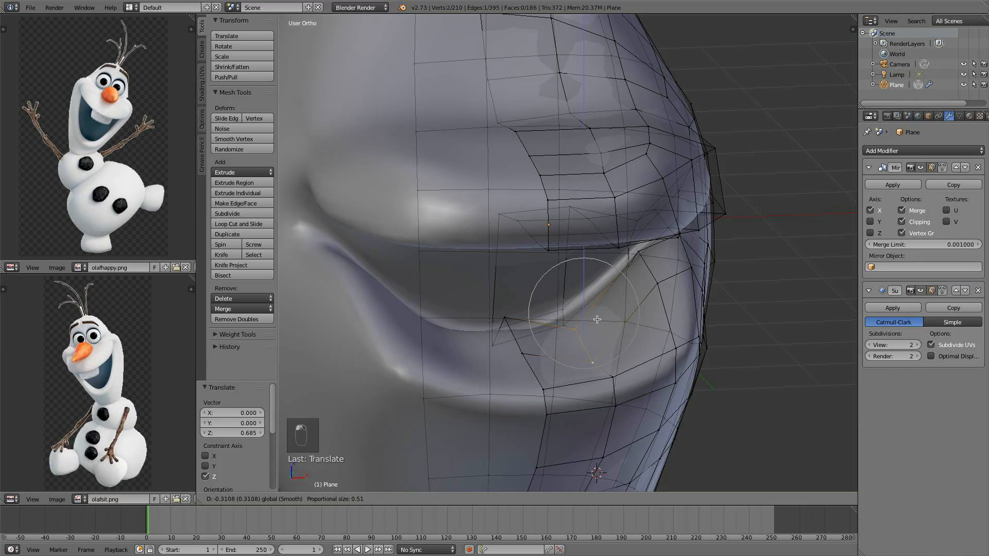
drag(597, 320, 656, 329)
Select the vertex inside the mouth corner and lower it along Z
right_click(655, 281)
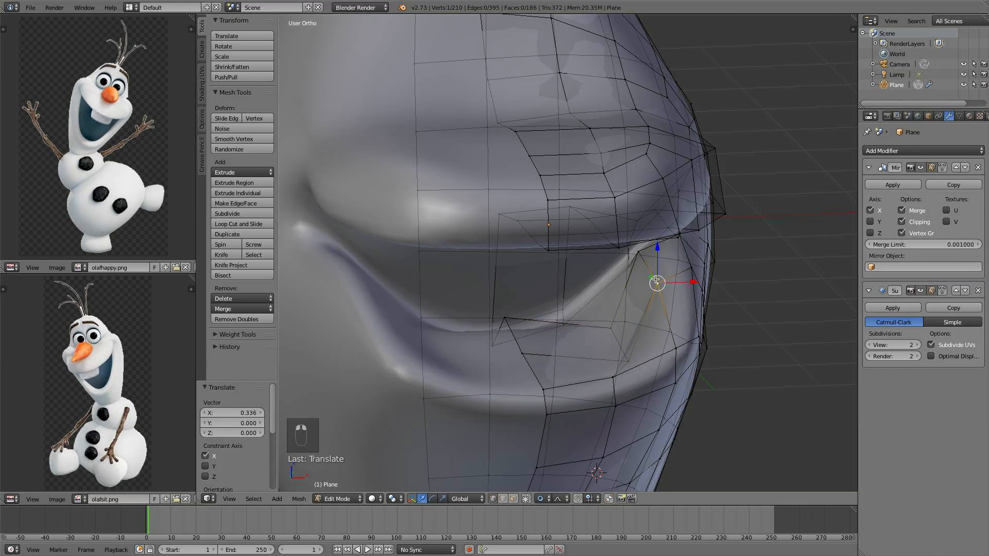
drag(647, 232, 663, 285)
middle_drag(665, 287, 646, 270)
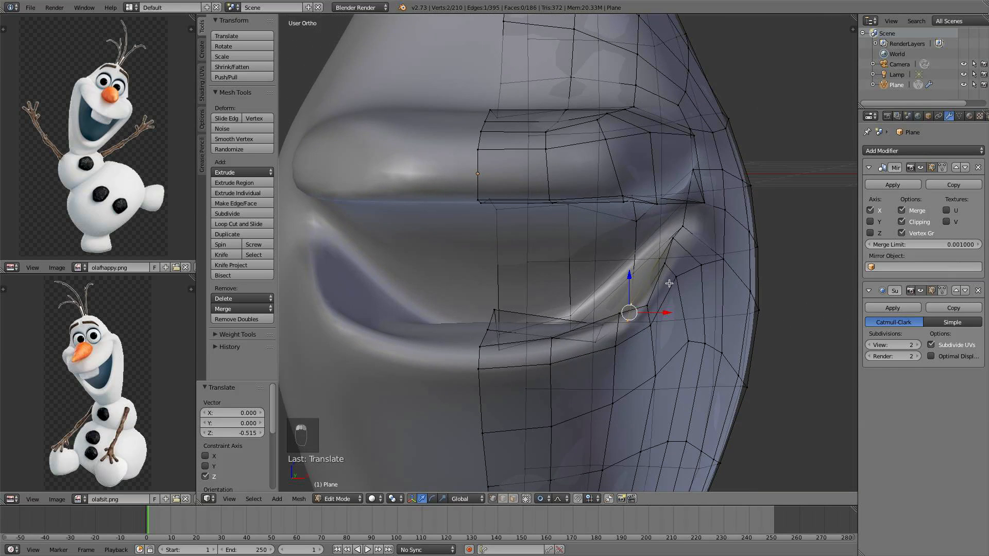
Nudge three vertices around the lower lip's corner along X, one at a time
right_click(648, 307)
drag(674, 304, 669, 302)
scroll(675, 319, up, 3)
right_click(705, 375)
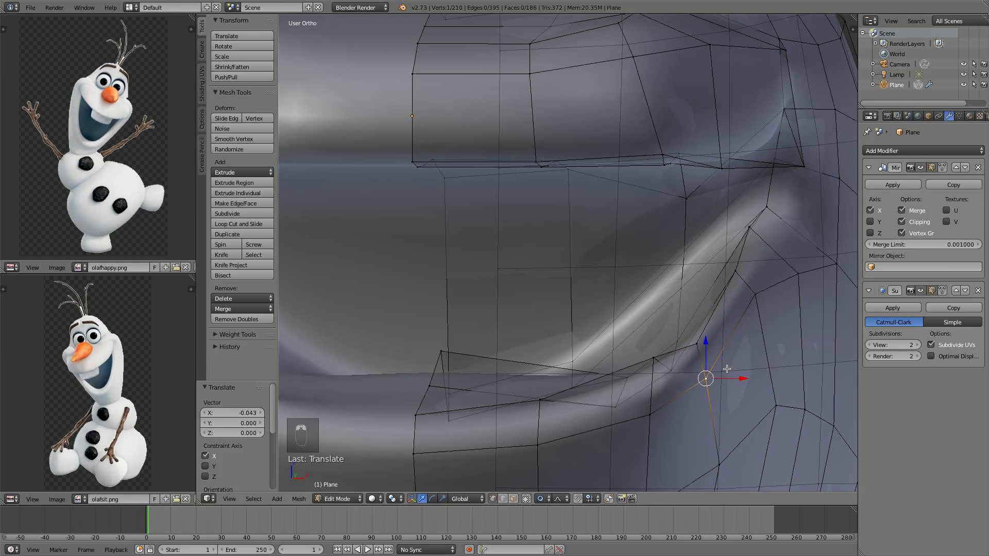
drag(728, 379, 760, 378)
right_click(756, 295)
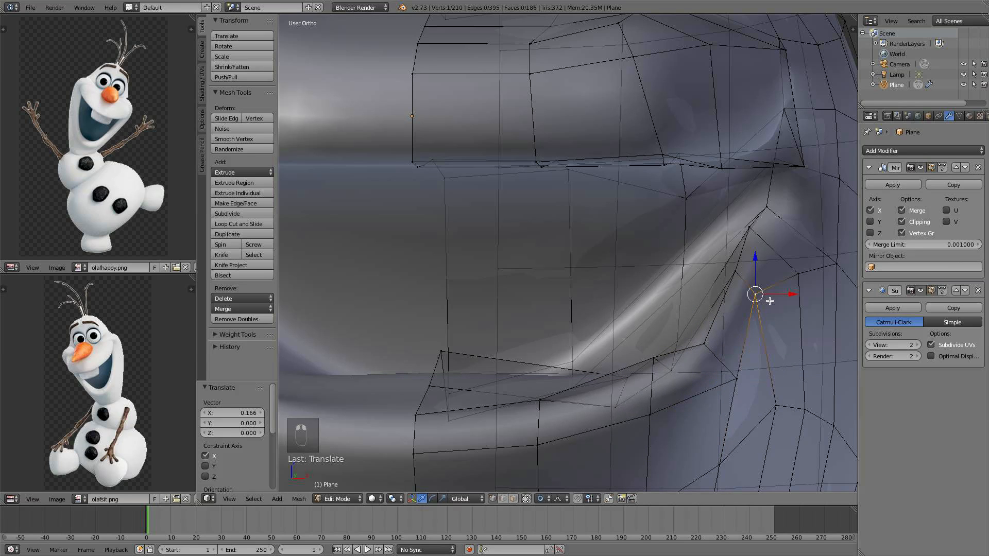
drag(793, 296, 803, 296)
shift+middle_drag(800, 288, 771, 342)
Select a vertex above the mouth corner and raise it along Z
right_click(740, 264)
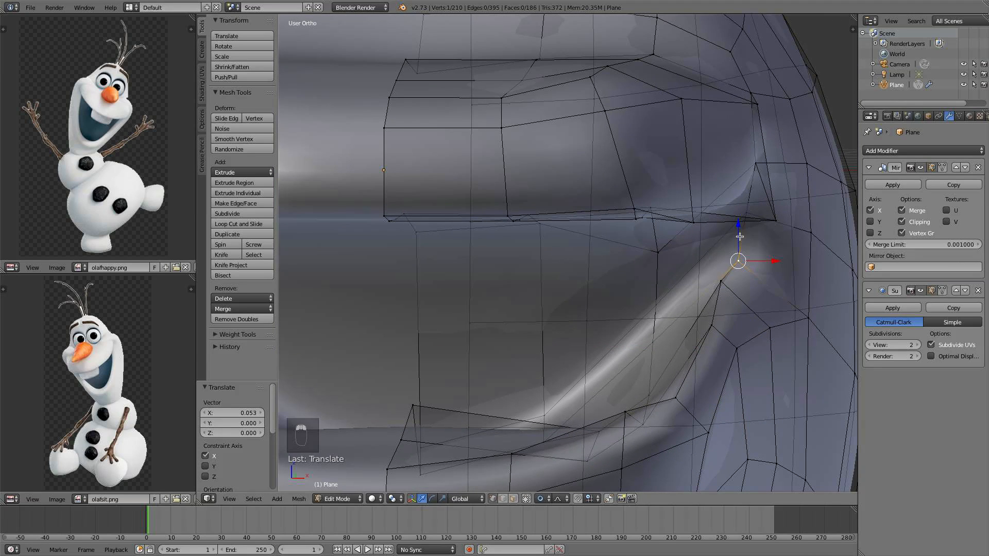
drag(737, 222, 736, 192)
middle_drag(742, 230, 469, 197)
Select the row of vertices along the underside of the upper lip and lower them along Z
right_click(358, 171)
shift+right_click(406, 166)
shift+right_click(429, 175)
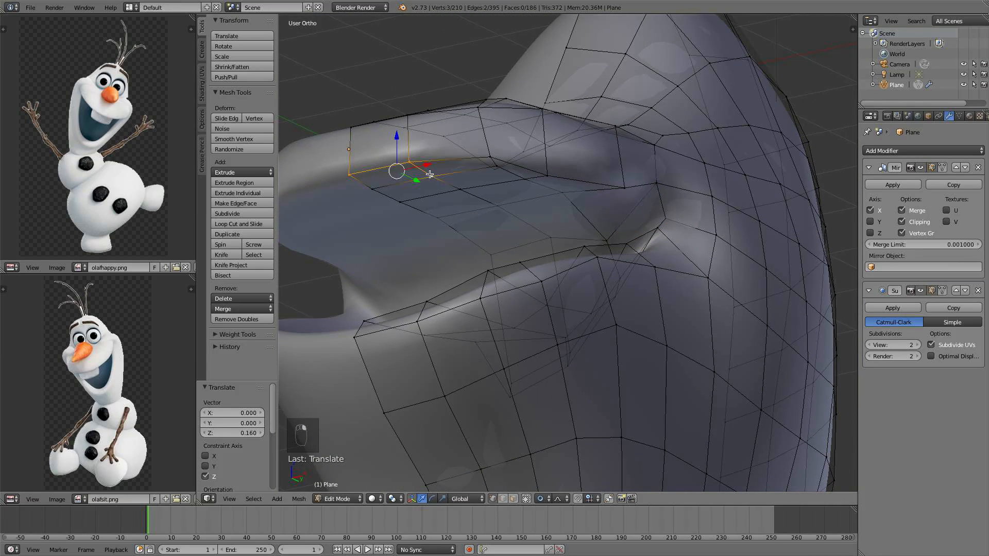
shift+right_click(494, 159)
shift+right_click(499, 167)
shift+right_click(529, 172)
shift+right_click(547, 174)
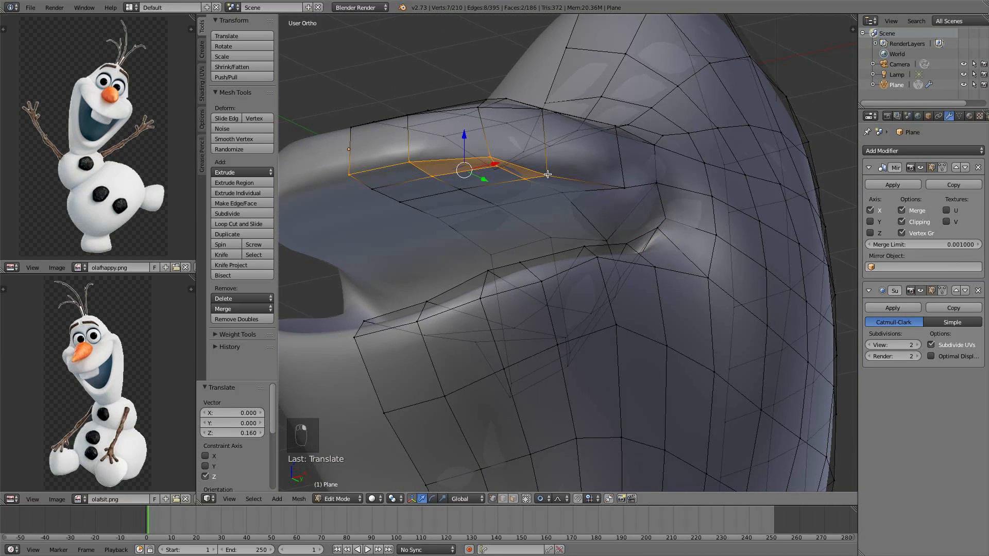
middle_drag(550, 176, 457, 242)
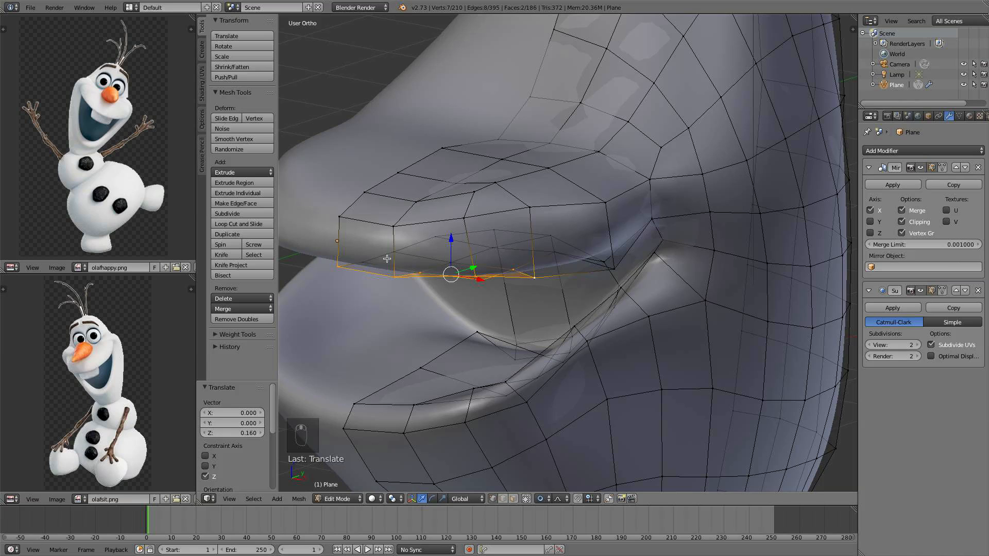
shift+right_click(363, 258)
drag(443, 240, 435, 261)
scroll(434, 261, down, 3)
middle_drag(434, 262, 466, 238)
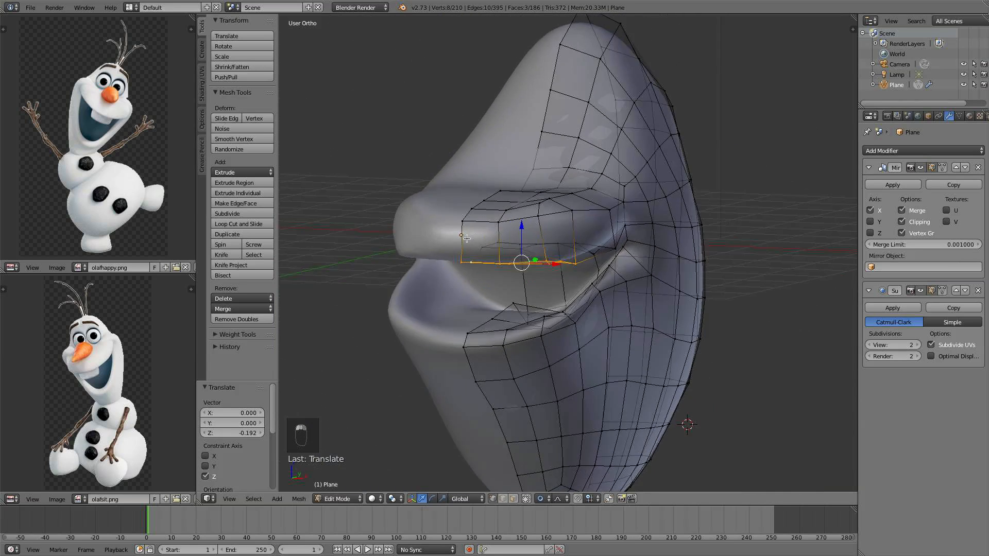
From the side view, select a vertex inside the mouth and raise it along Z
key(KP_1)
key(KP_3)
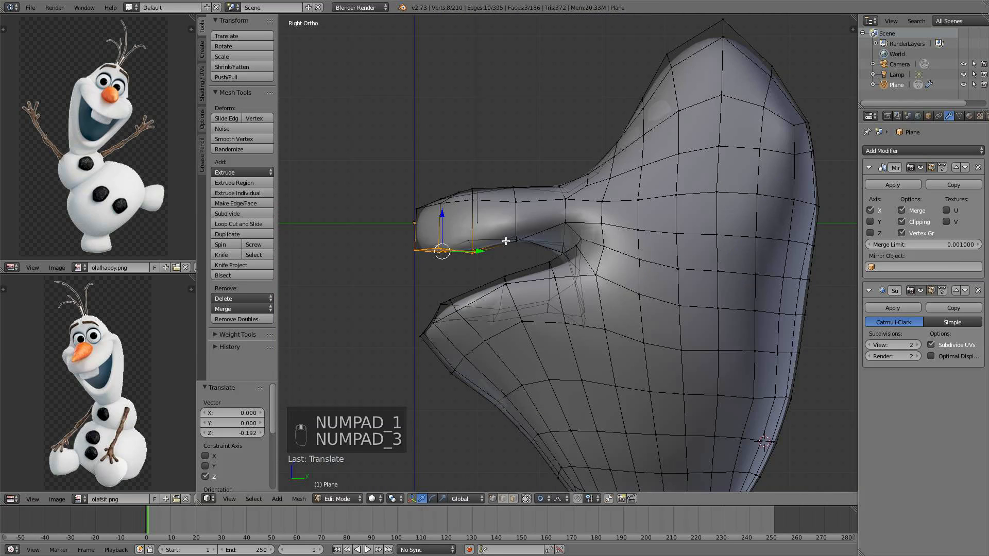
right_click(595, 274)
drag(598, 238, 597, 225)
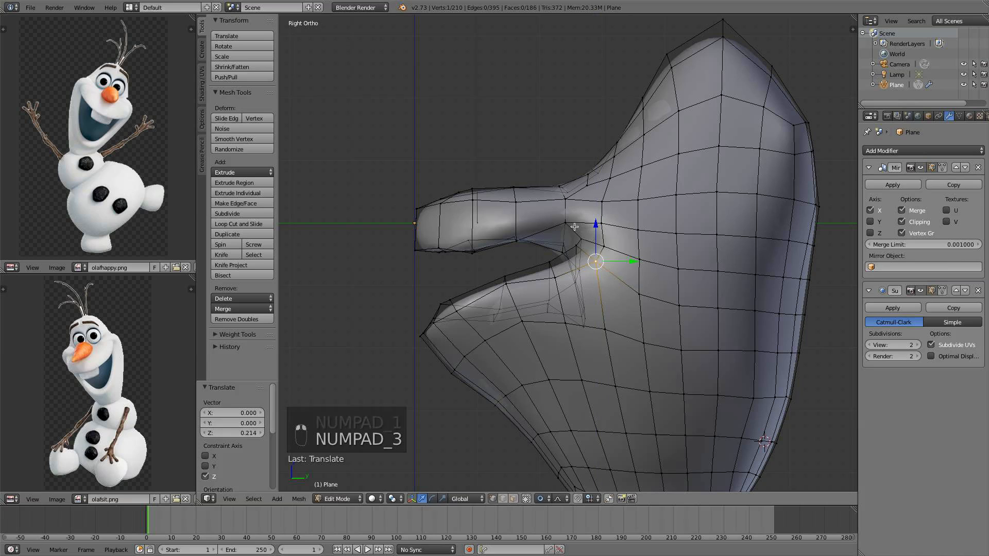
Select the neighbouring vertex at the mouth opening and lower it along Z
right_click(571, 225)
drag(568, 192, 572, 207)
scroll(573, 213, down, 4)
scroll(580, 260, down, 5)
middle_drag(581, 264, 565, 227)
key(KP_1)
scroll(575, 286, up, 2)
scroll(574, 285, up, 4)
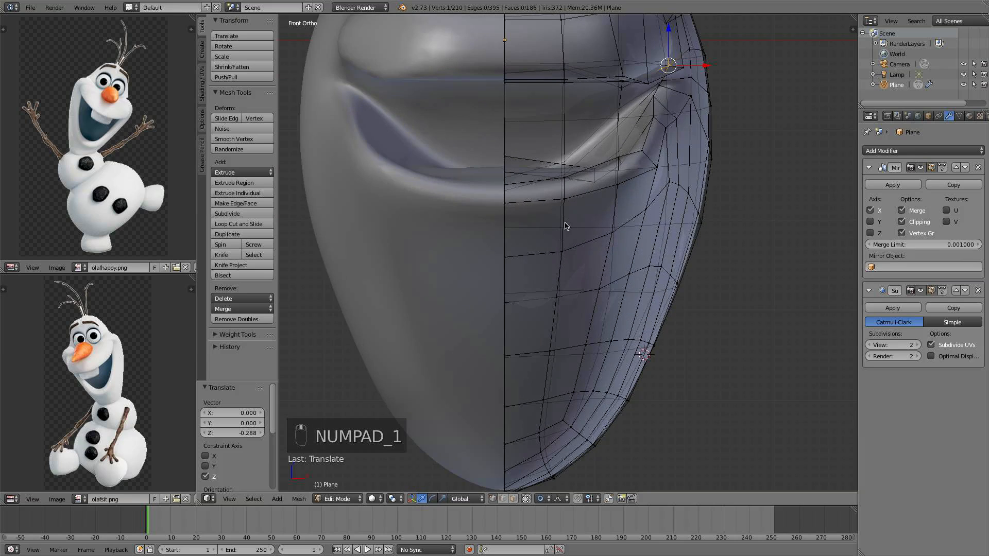
scroll(535, 181, down, 1)
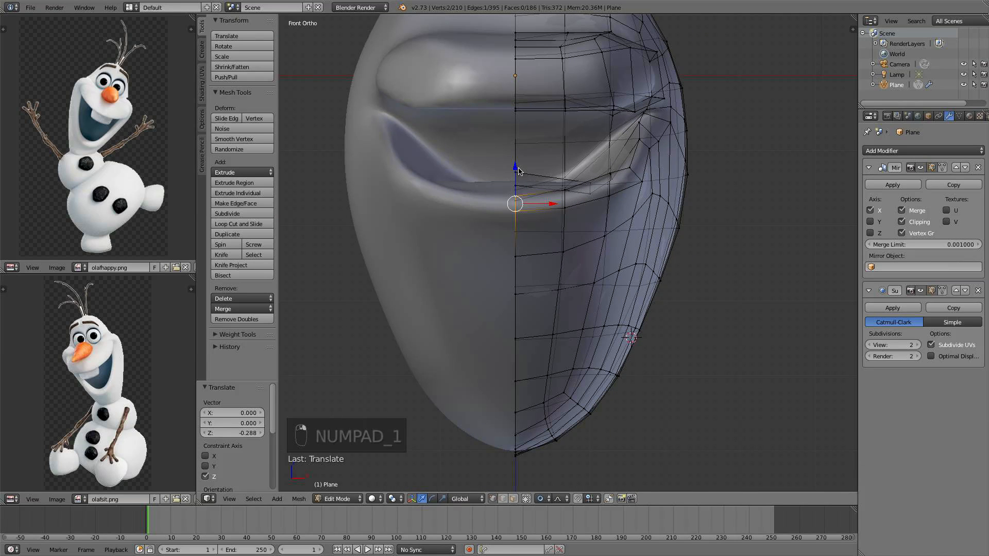
From the front view, lower the selected center lip vertex along Z with proportional editing
key(g)
key(z)
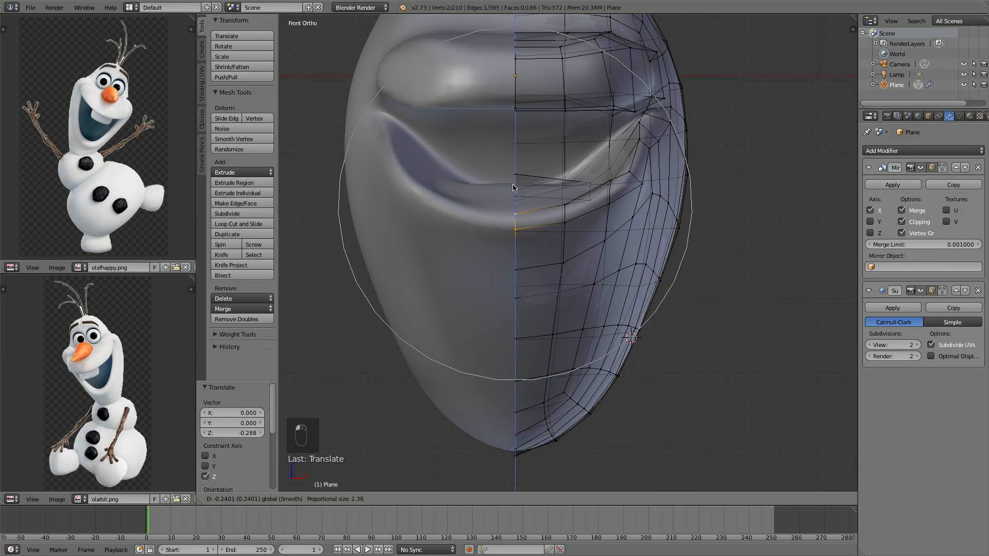
click(512, 185)
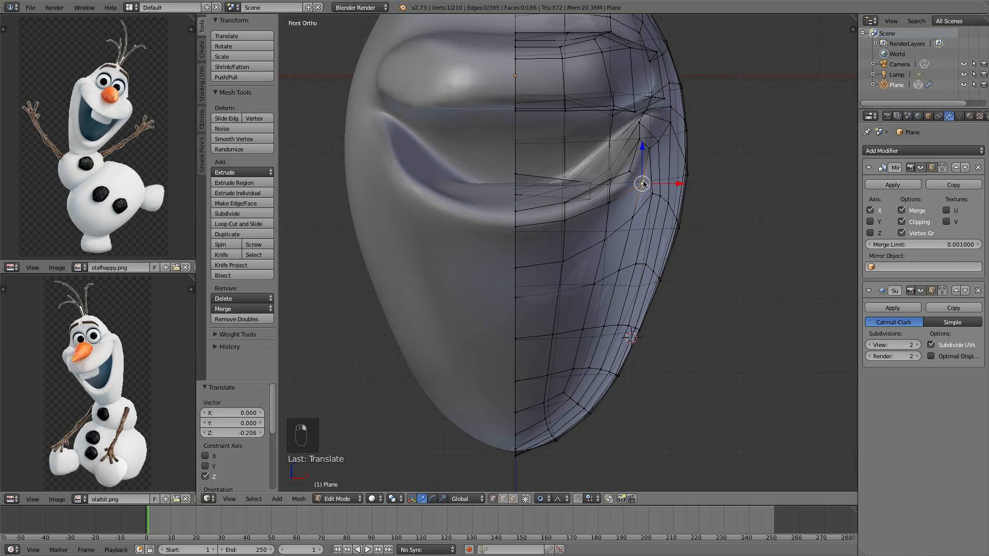
Move the mouth corner vertex inward along X
drag(664, 179, 650, 177)
scroll(554, 200, down, 2)
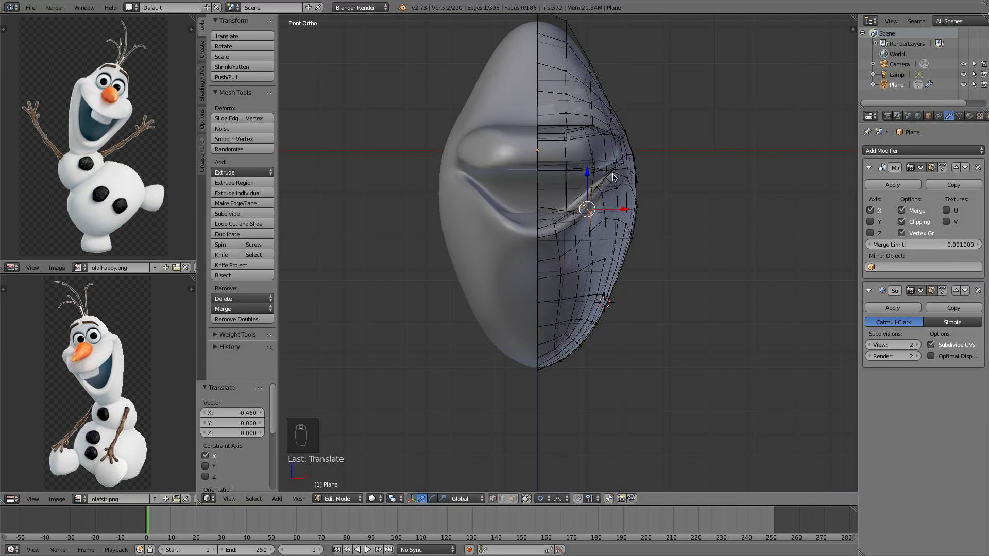
scroll(612, 178, up, 3)
middle_drag(627, 241, 553, 243)
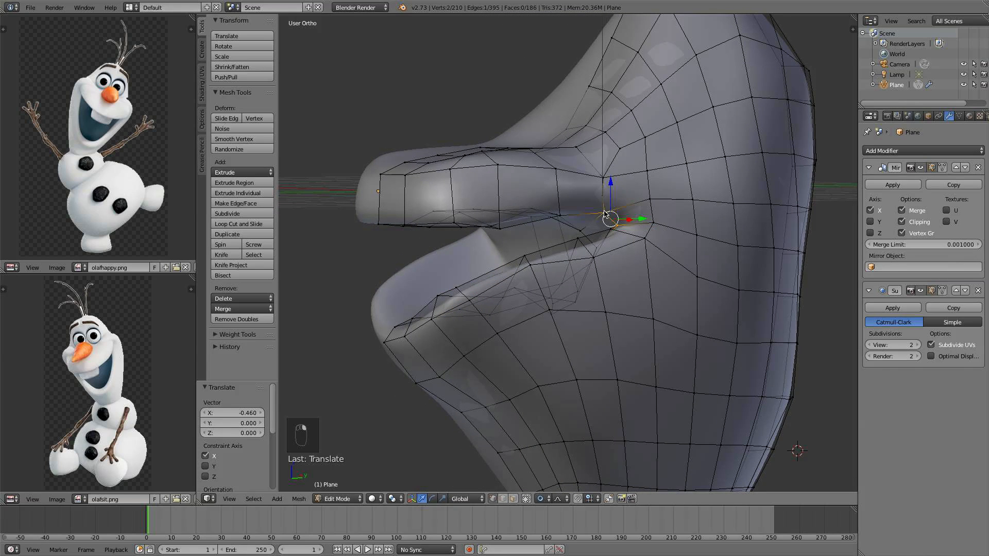
Select a vertex above the mouth corner and raise it along Z
drag(611, 182, 610, 174)
right_click(607, 174)
drag(603, 131, 654, 85)
Select two vertices beside the mouth corner and raise them along Z
right_click(646, 134)
shift+right_click(648, 154)
scroll(653, 87, down, 3)
middle_drag(653, 87, 662, 166)
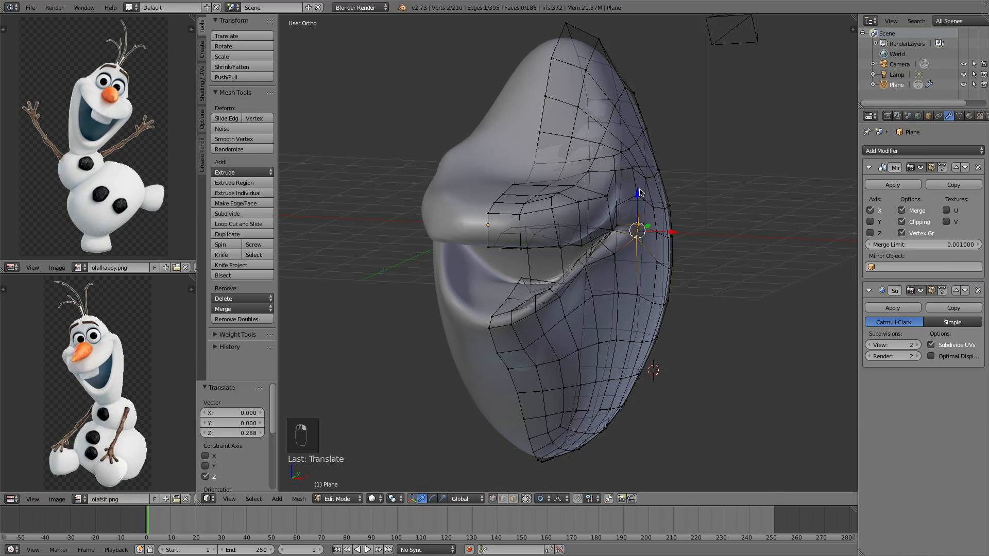
drag(640, 193, 641, 166)
scroll(641, 165, down, 1)
middle_drag(641, 166, 667, 159)
Select a vertex at the lower lip's side and shift it slightly along X
right_click(604, 261)
drag(638, 259, 641, 264)
mouse_move(642, 264)
middle_down()
mouse_move(579, 304)
mouse_move(623, 269)
middle_up()
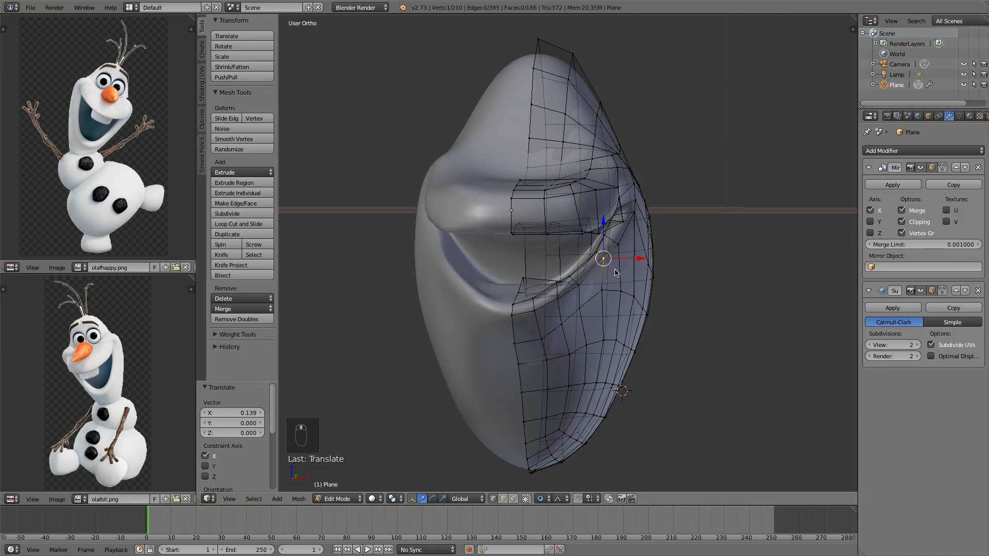
Pull the front tip vertices of the lips back along Y with proportional editing
key(KP_1)
middle_drag(558, 234, 459, 215)
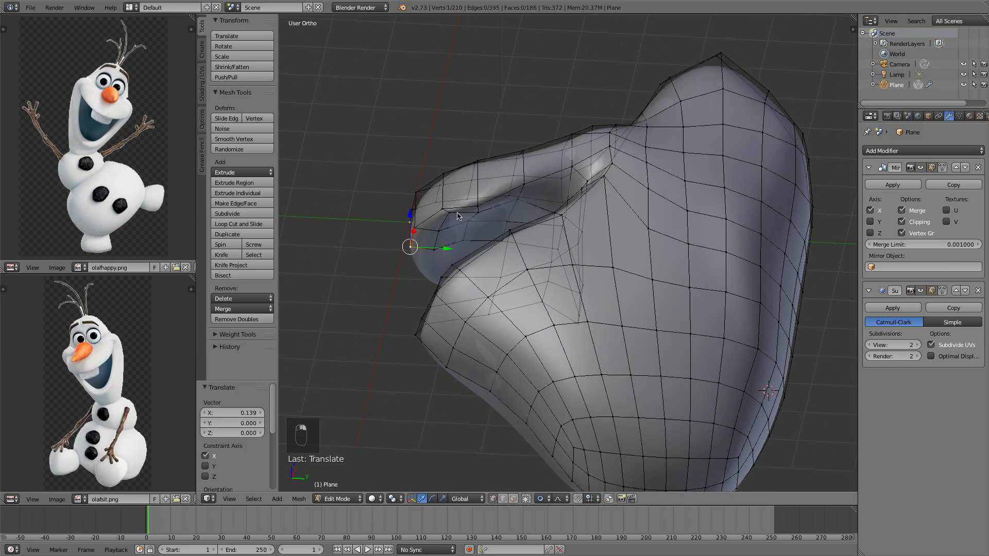
drag(469, 245, 460, 242)
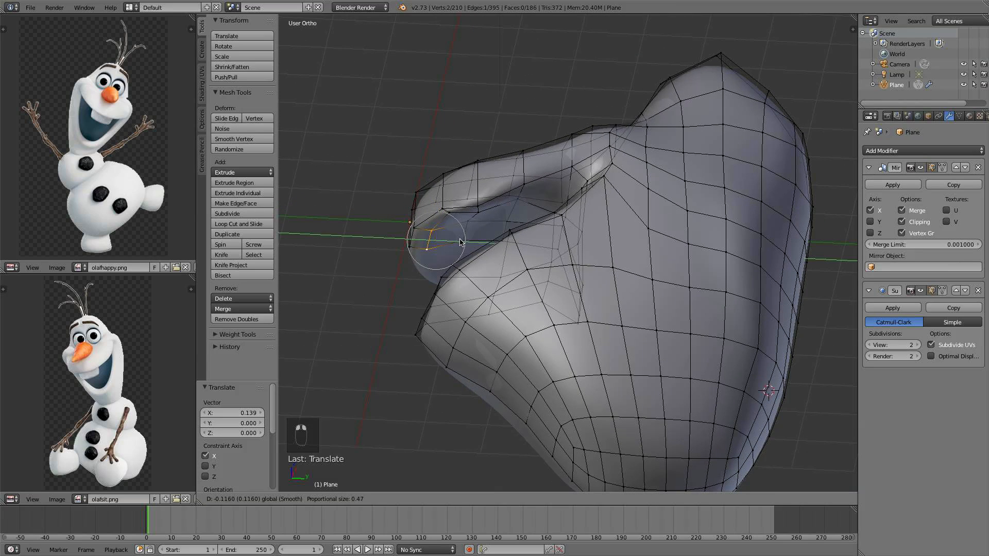
click(457, 244)
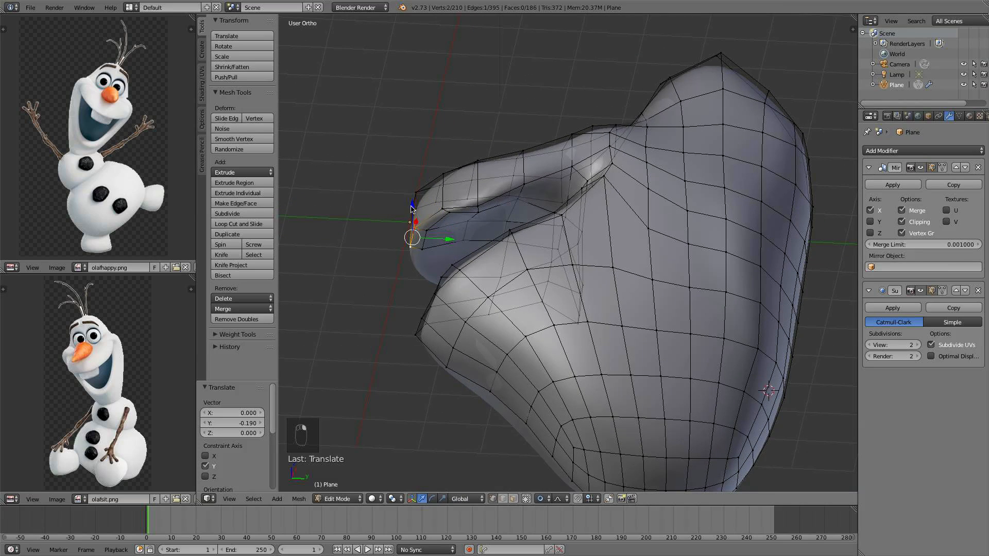
Raise the selected lip-tip vertex along Z
drag(411, 209, 413, 230)
middle_drag(412, 231, 460, 235)
drag(463, 239, 457, 228)
middle_drag(459, 232, 476, 272)
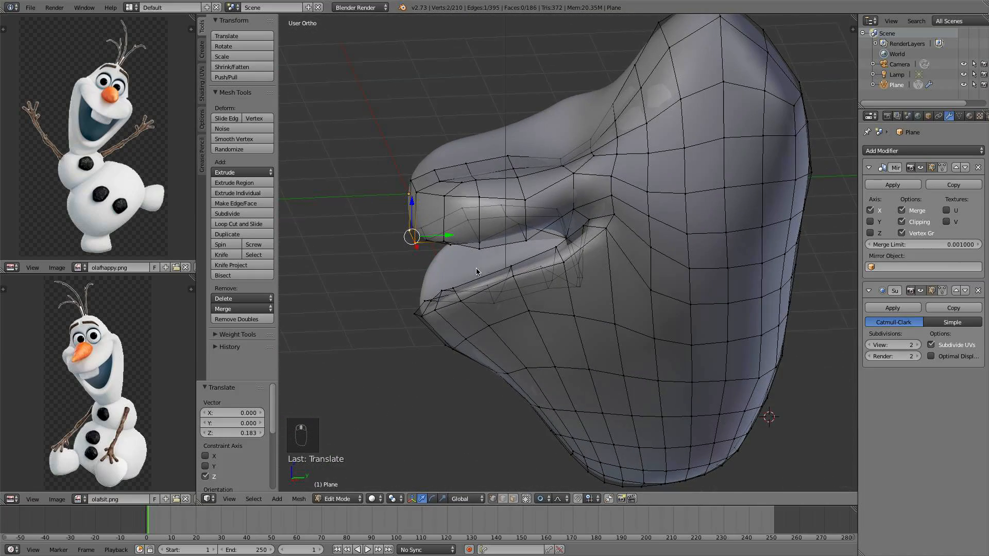
key(KP_7)
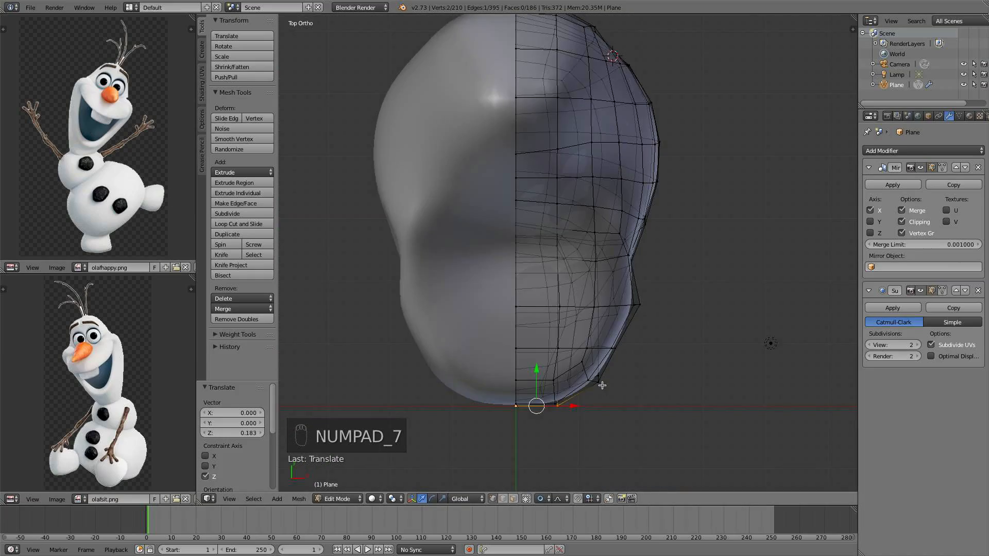
middle_drag(541, 291, 556, 231)
shift+right_click(544, 189)
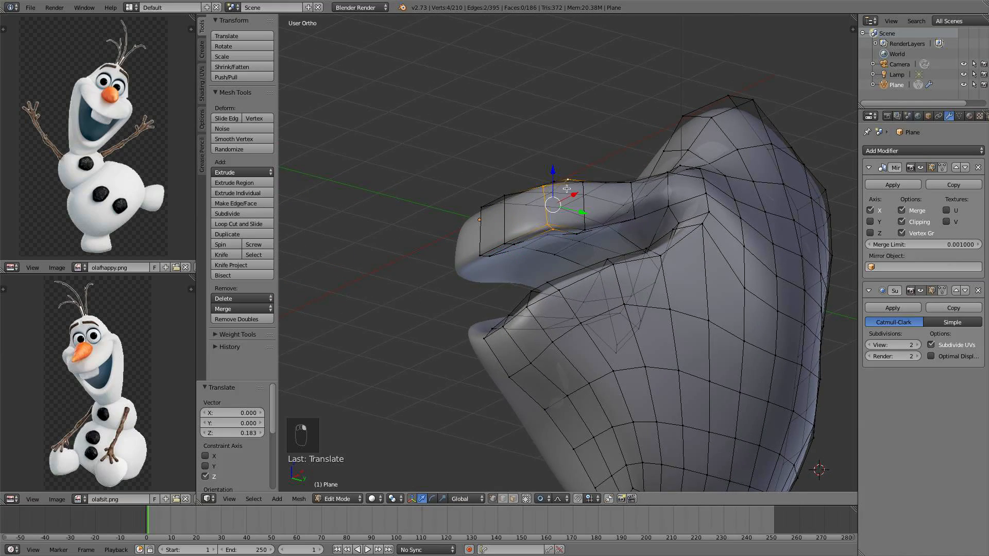
middle_drag(567, 189, 585, 276)
key(super+z)
Select two vertices on the upper lip and move them along Y
shift+right_click(585, 209)
shift+right_click(591, 245)
key(g)
key(y)
click(588, 211)
Deselect everything and inspect the head in Object Mode before returning to Edit Mode
right_click(503, 220)
key(a)
key(Tab)
scroll(469, 220, down, 5)
scroll(535, 232, up, 4)
scroll(586, 276, up, 4)
key(Tab)
Move a vertex beside the mouth corner along X
middle_drag(536, 244, 611, 248)
drag(610, 212, 610, 220)
middle_drag(623, 237, 604, 253)
drag(584, 253, 595, 253)
scroll(594, 253, down, 2)
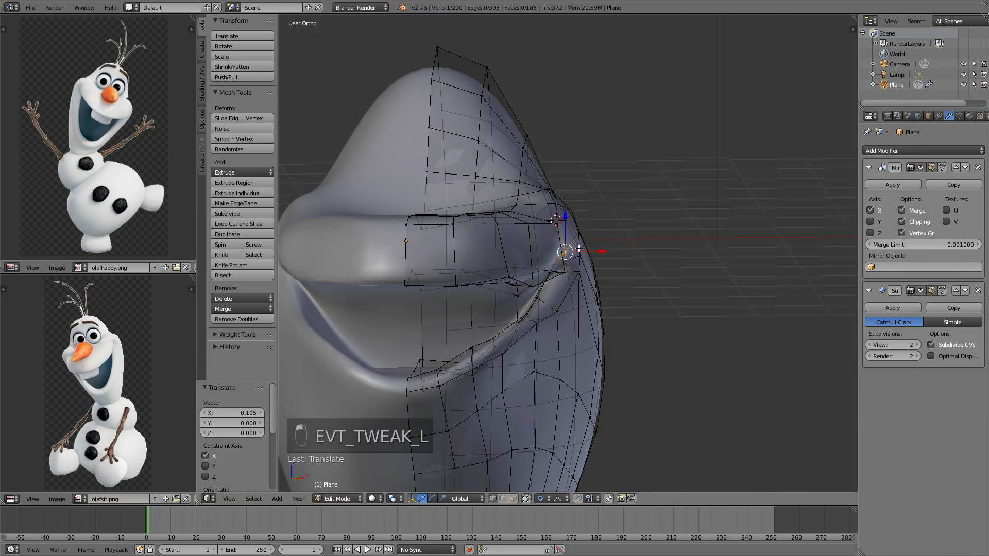
Select the vertices above the mouth corner and move them down and back with proportional editing
middle_drag(577, 254, 541, 294)
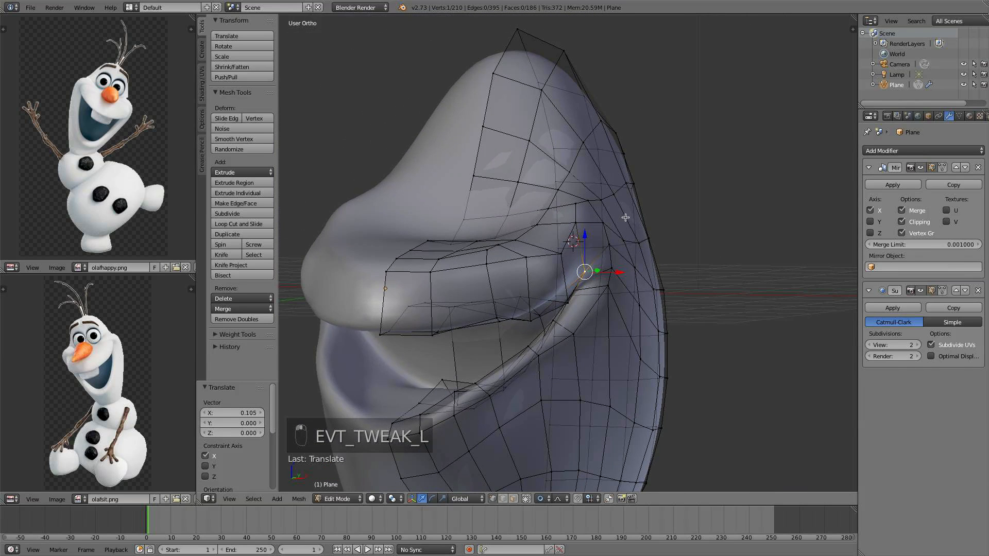
alt+right_click(578, 202)
middle_drag(648, 230, 663, 232)
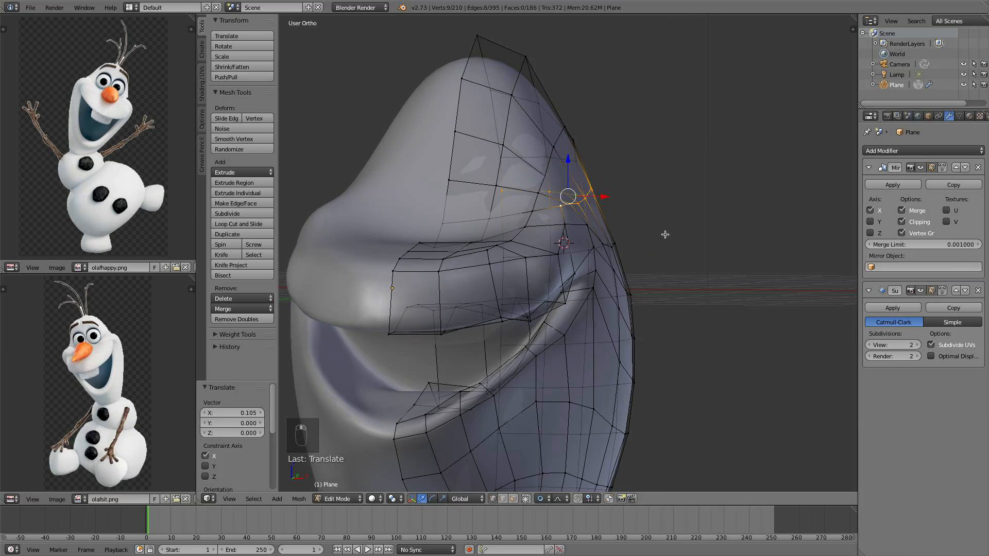
key(g)
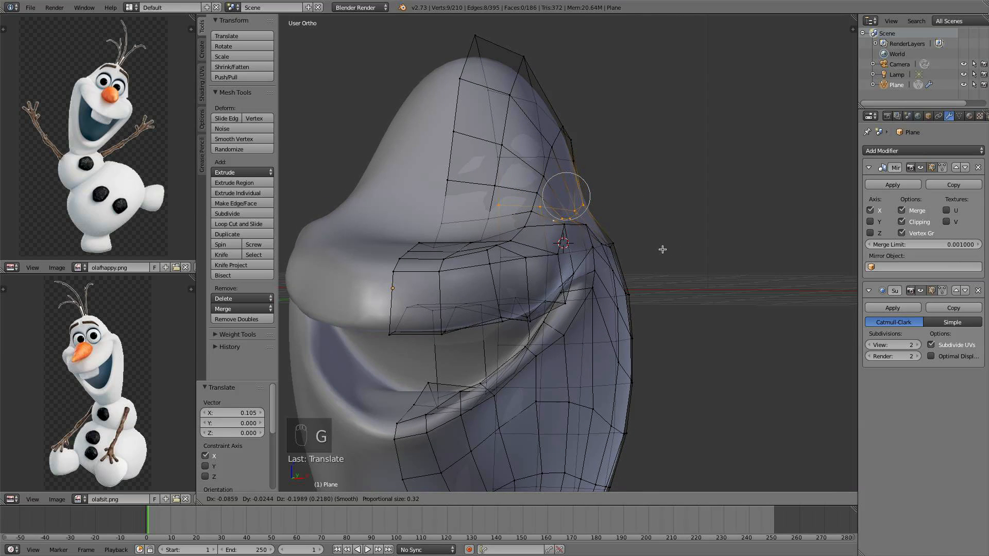
click(659, 251)
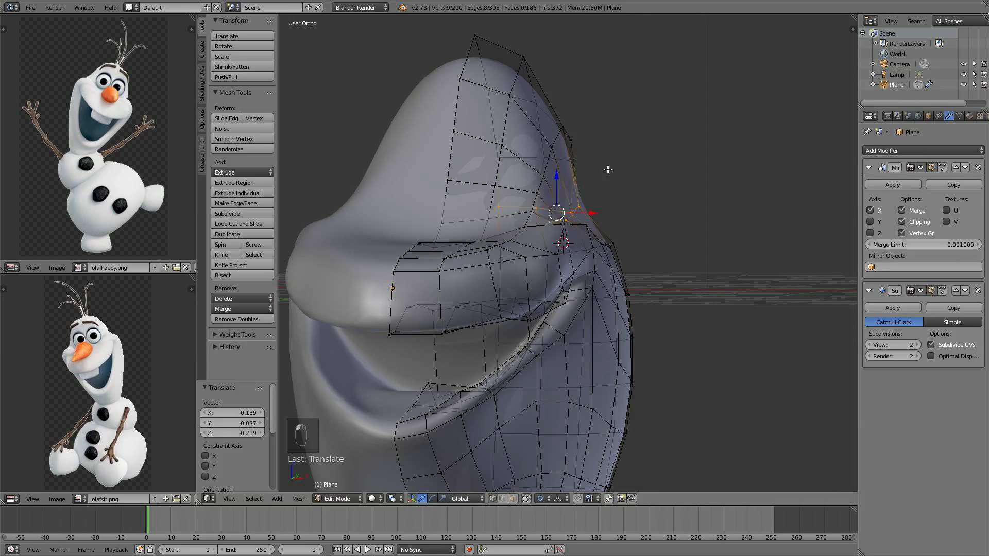
Select vertices on the head's upper side and shift them outward along X in front view
middle_drag(608, 170, 610, 197)
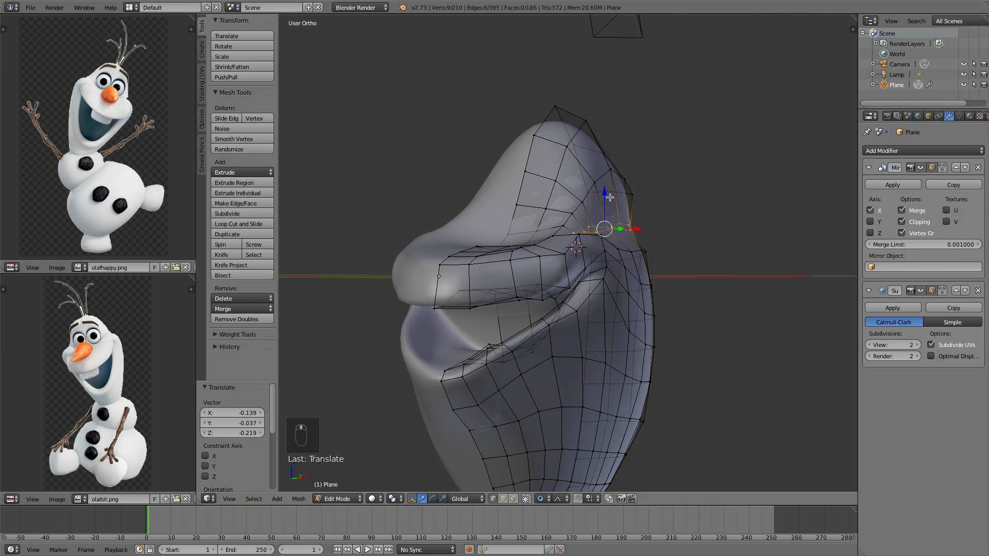
right_click(582, 199)
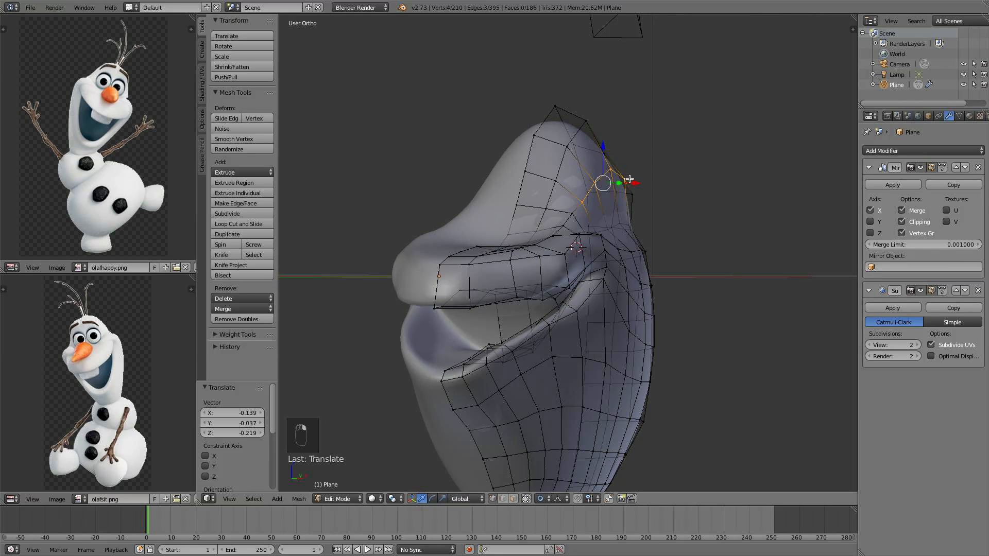
key(KP_1)
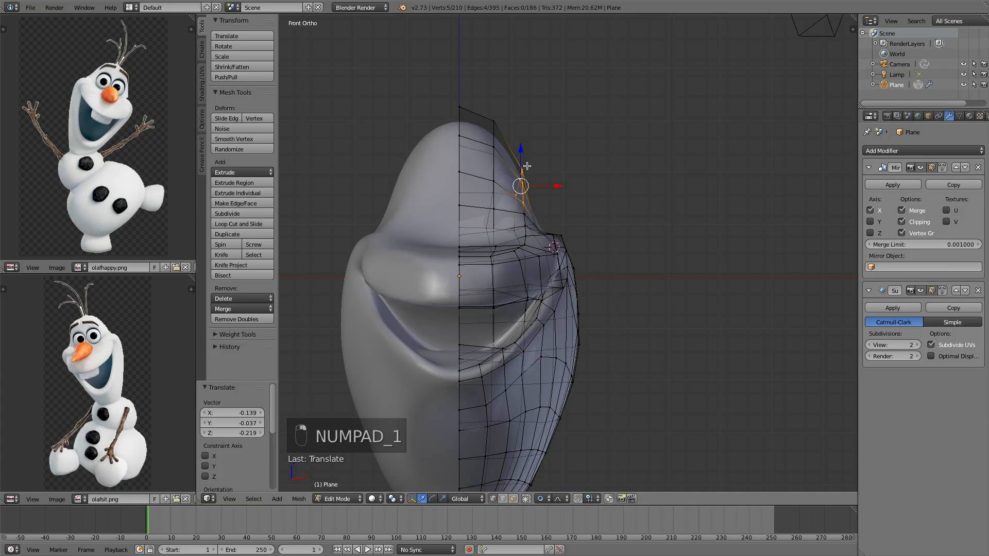
drag(519, 151, 529, 133)
drag(557, 170, 566, 172)
shift+middle_drag(535, 231, 544, 181)
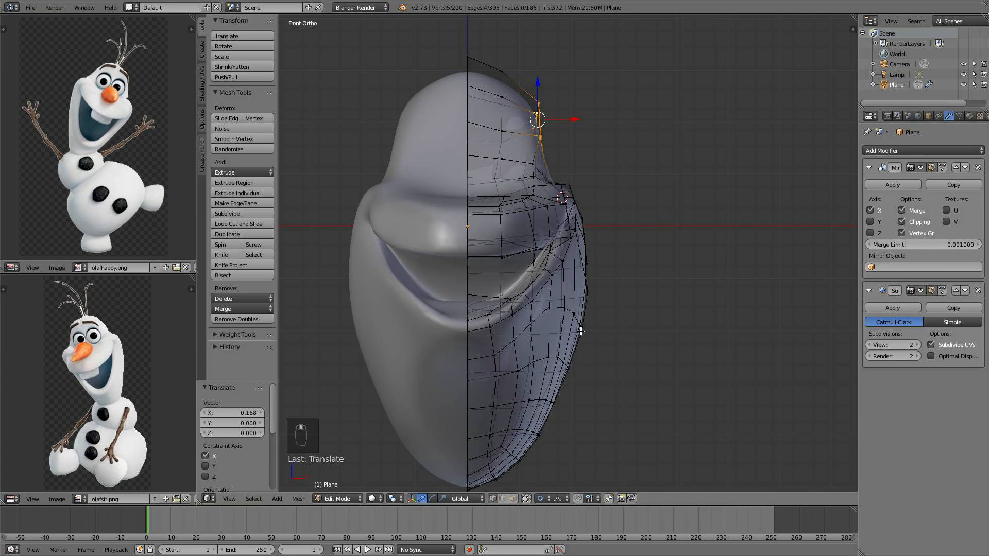
Select the lower cheek vertices and move them inward along X
alt+right_click(550, 356)
alt+right_click(552, 359)
drag(575, 366, 562, 372)
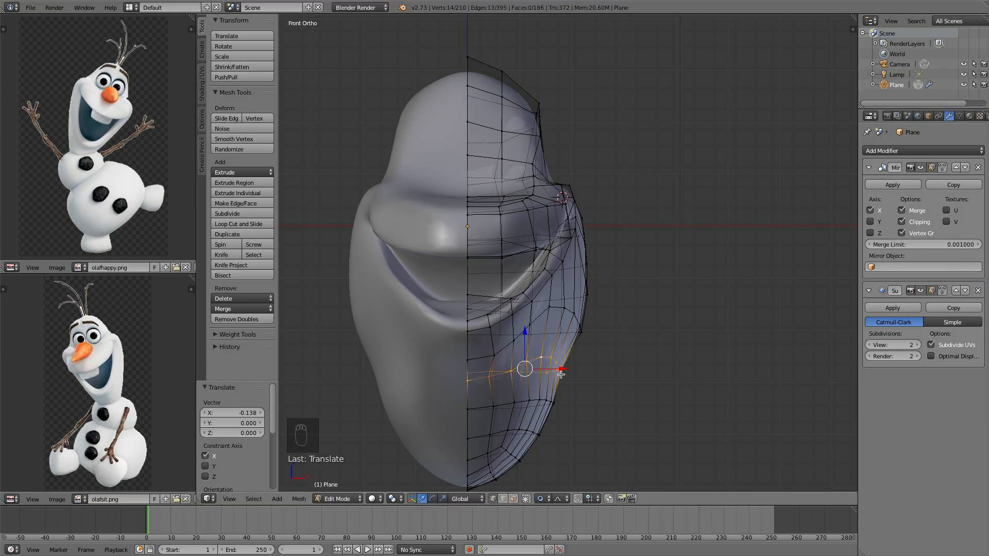
Select a vertex on the side of the chin and move it inward along X
right_click(556, 400)
drag(597, 404, 582, 402)
scroll(580, 404, down, 20)
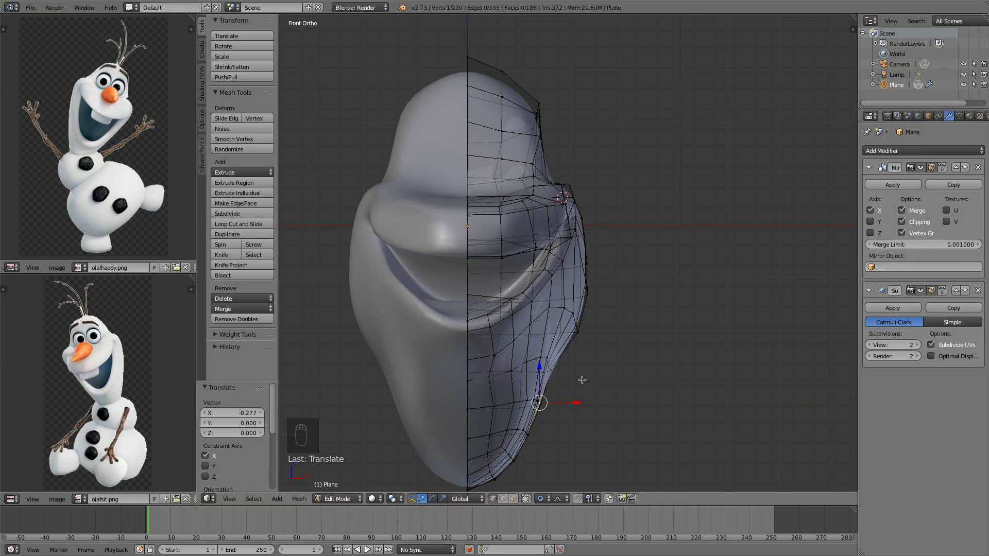
Box-select the chin's bottom vertices, scale them down with proportional editing and nudge them inward along X
drag(617, 332, 596, 328)
shift+middle_drag(590, 348, 614, 267)
shift+middle_drag(578, 403, 590, 341)
key(a)
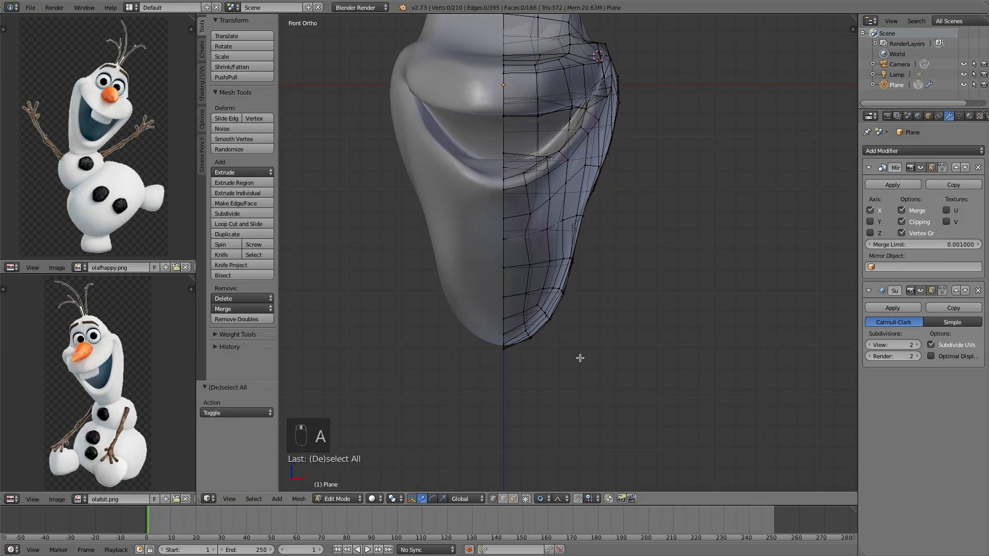
key(b)
drag(593, 374, 458, 278)
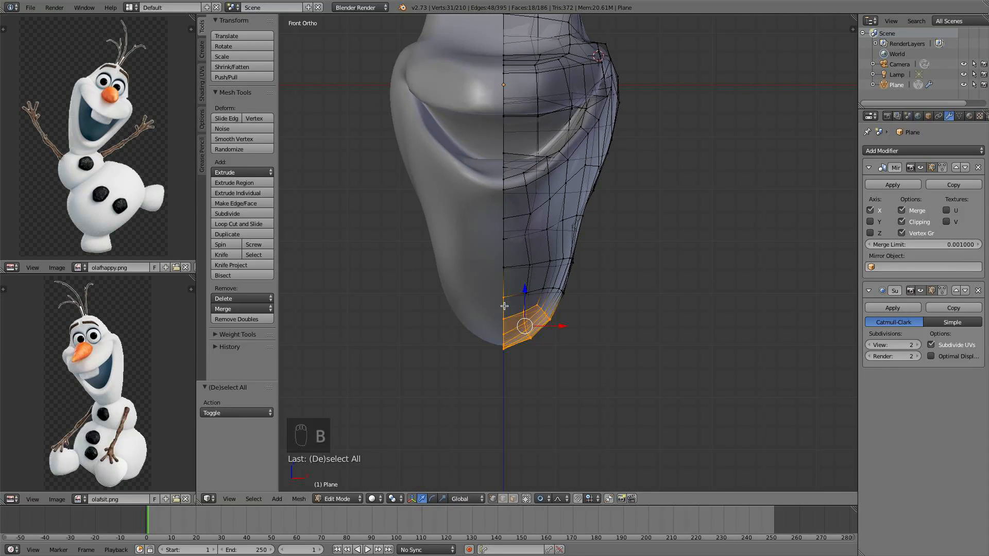
key(b)
middle_drag(505, 306, 471, 278)
drag(527, 292, 525, 264)
key(s)
key(z)
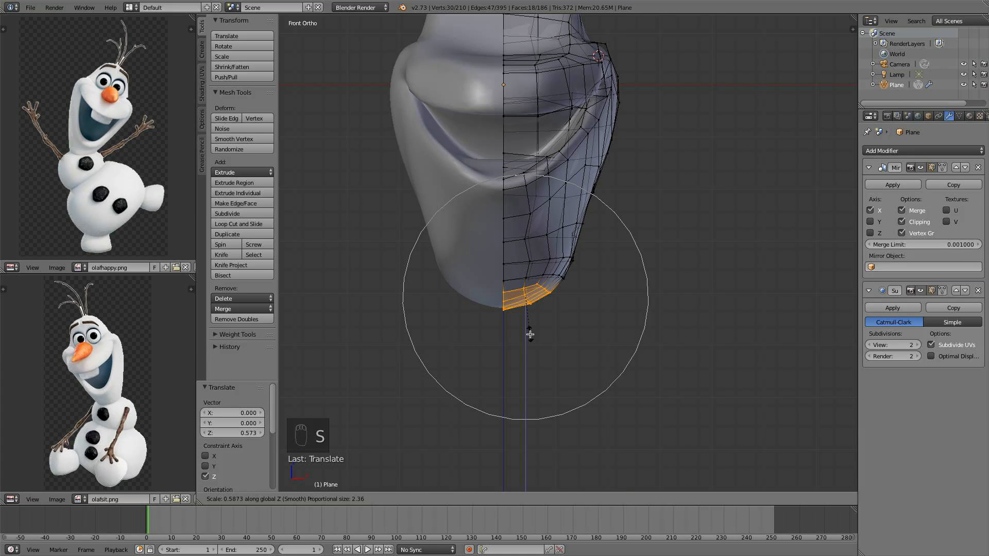
key(s)
click(597, 305)
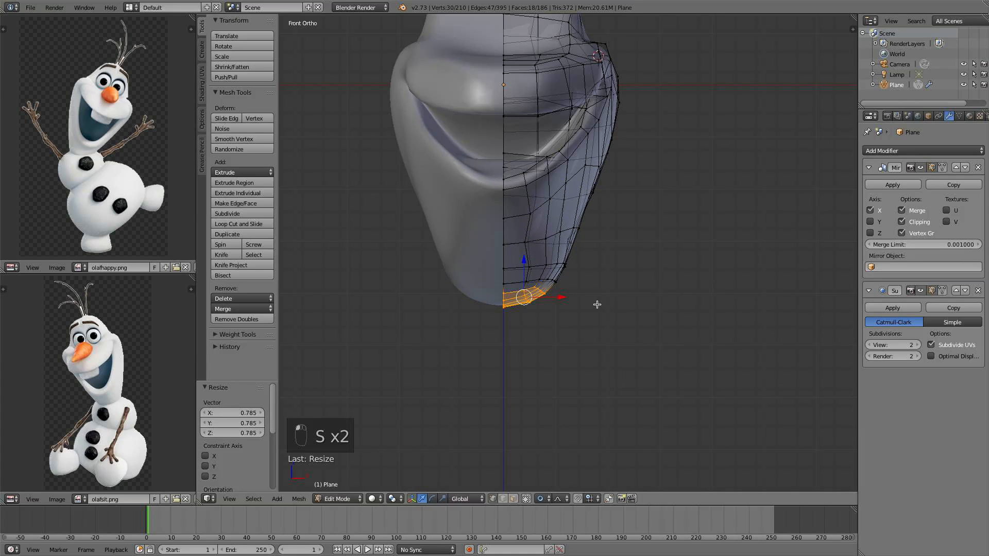
drag(555, 299, 550, 299)
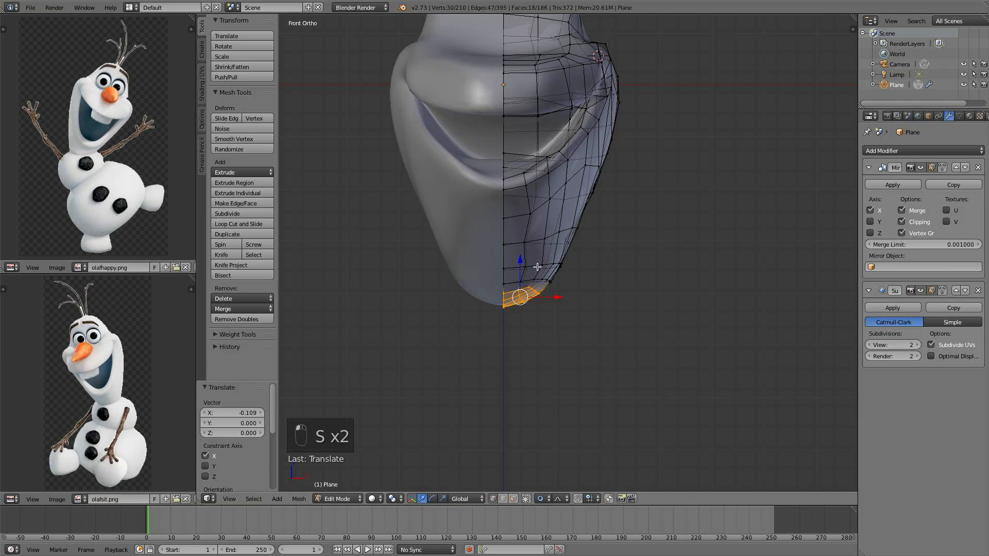
In side view, select the whole mesh and scale it along Y with proportional editing
key(KP_3)
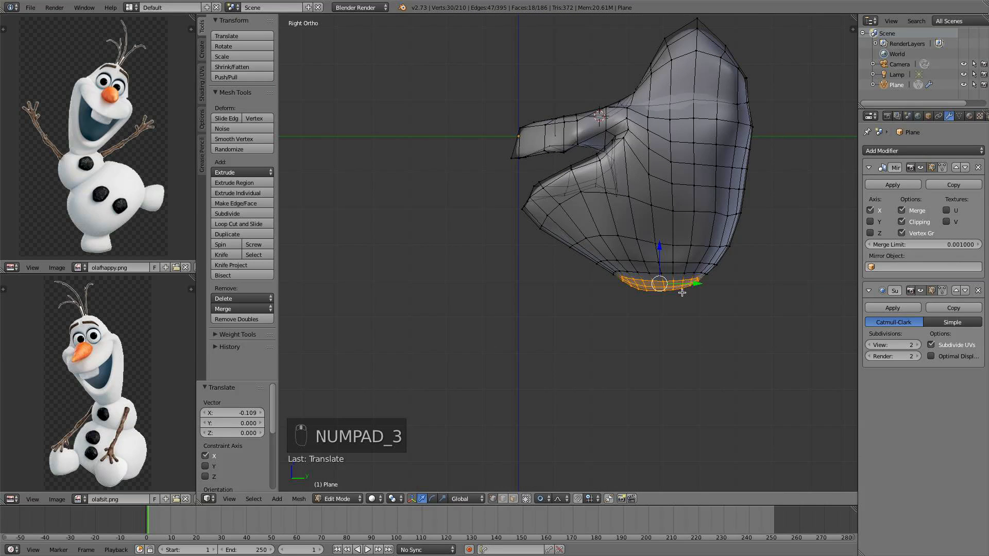
shift+middle_drag(682, 293, 645, 317)
scroll(650, 289, down, 1)
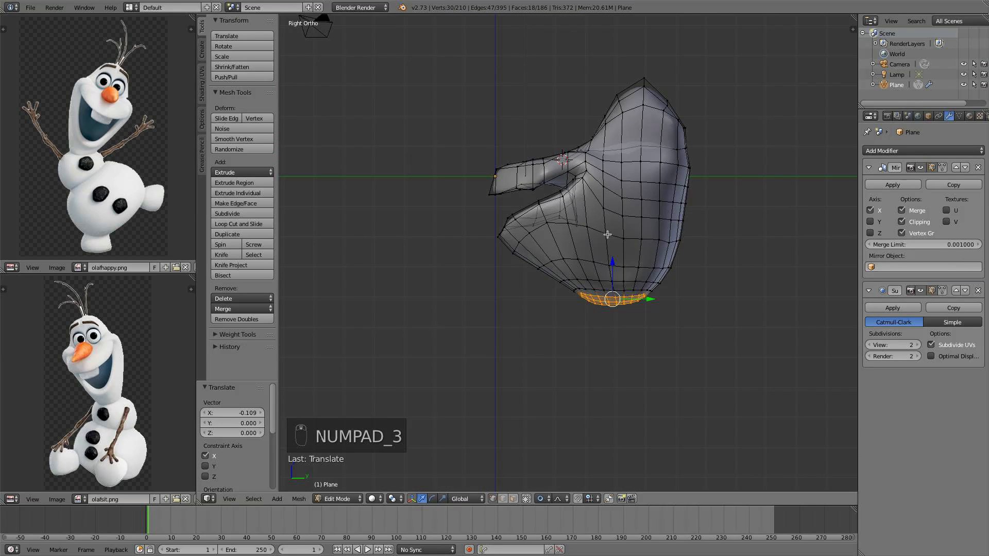
key(a)
key(a)
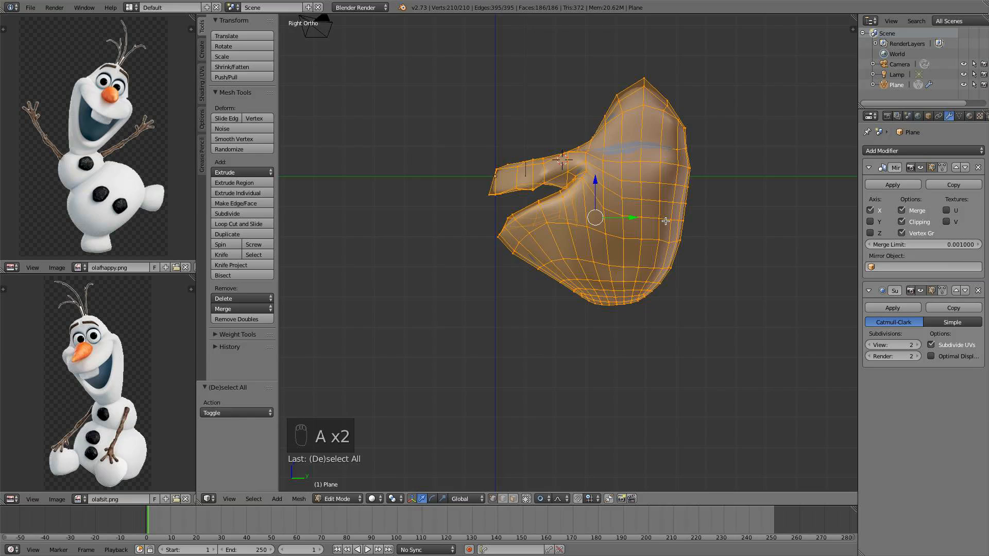
scroll(670, 212, down, 1)
key(s)
key(y)
scroll(685, 203, down, 1)
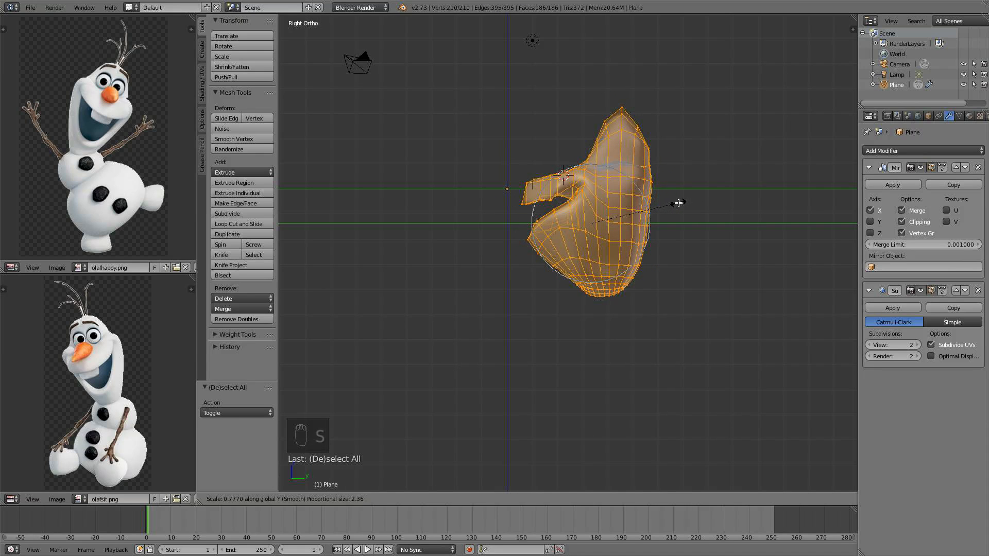
click(678, 203)
Select the middle vertex of the lower lip and adjust its height along Z
middle_drag(673, 219, 716, 273)
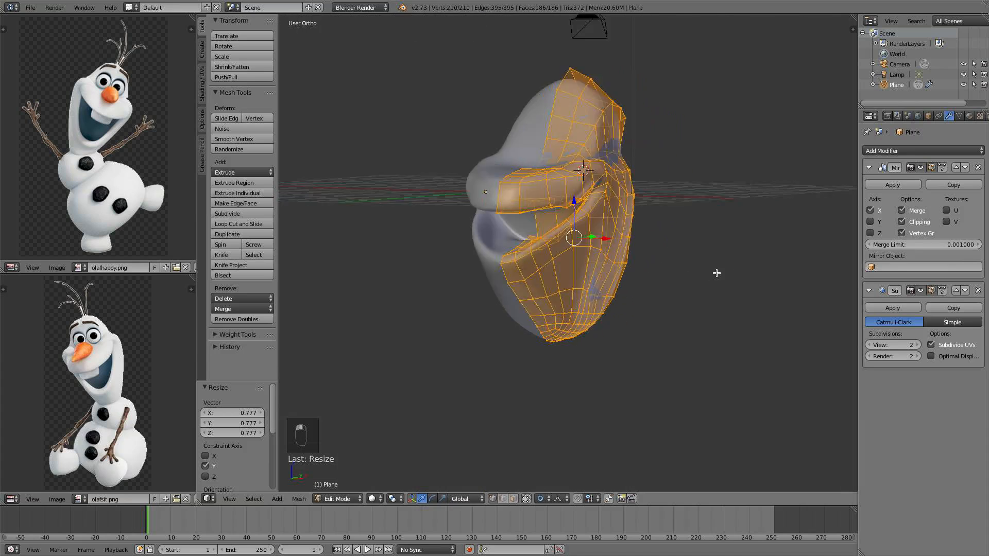
key(KP_1)
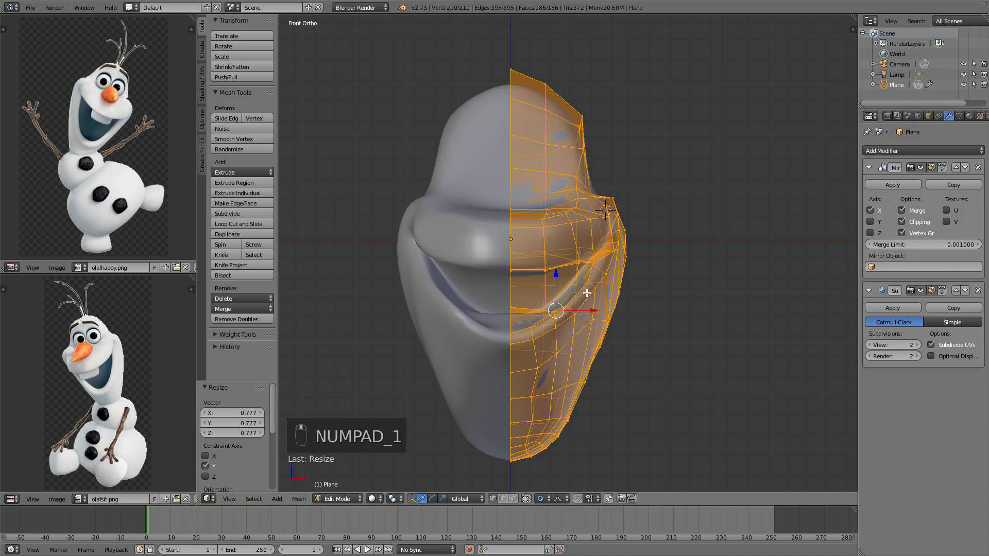
middle_drag(587, 294, 627, 291)
scroll(590, 320, up, 3)
middle_drag(588, 324, 555, 327)
right_click(480, 350)
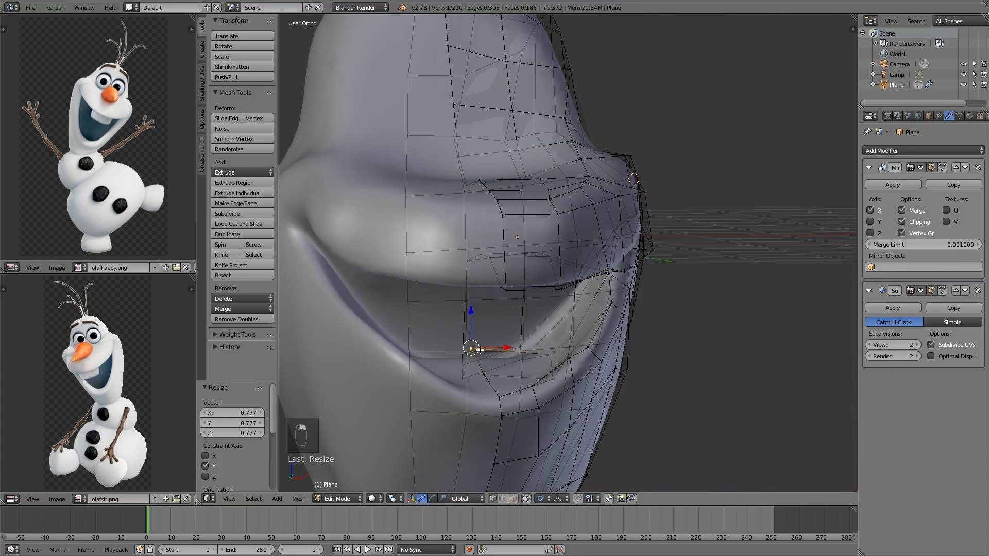
drag(471, 311, 471, 322)
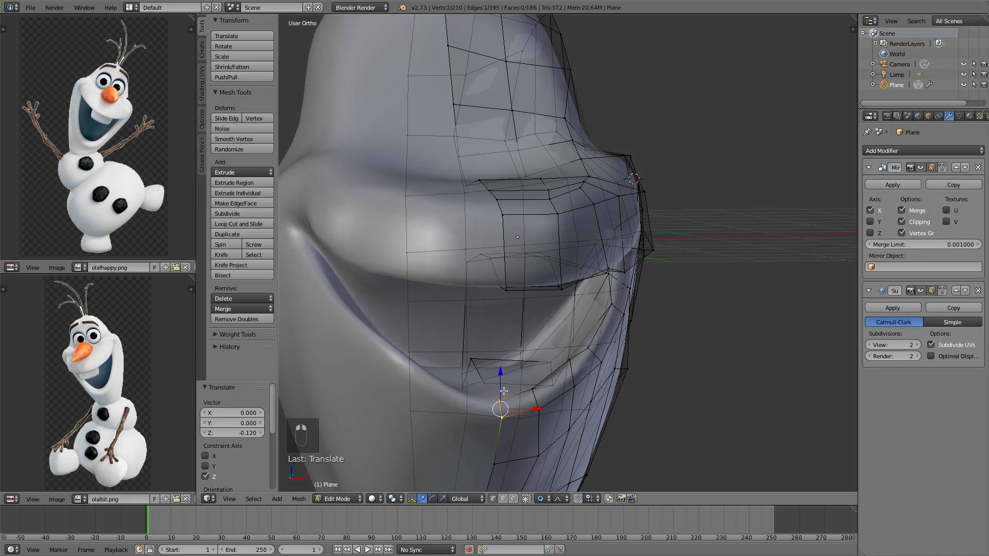
drag(504, 391, 504, 368)
Select the edge loop on the lower cheek and move it inward with proportional editing
key(KP_1)
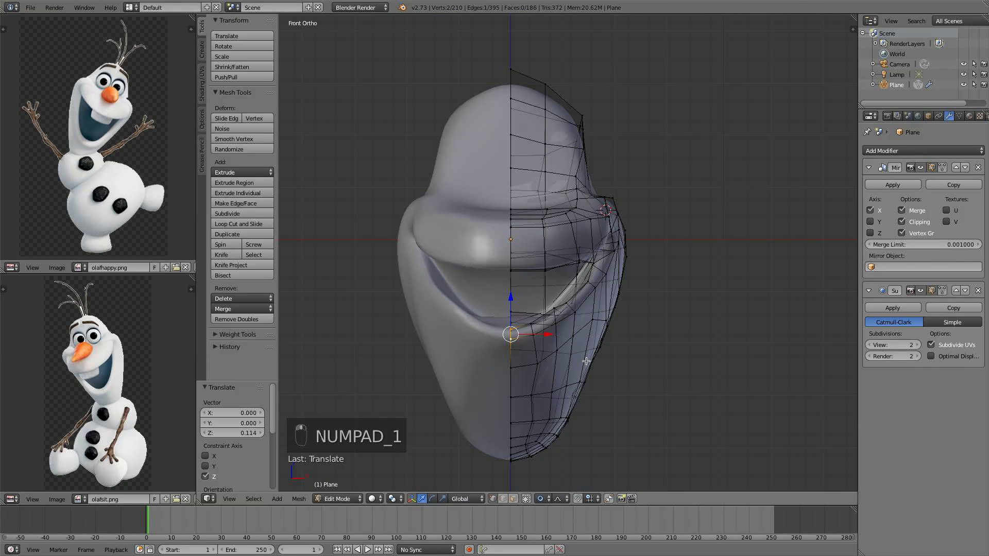
shift+middle_drag(586, 361, 588, 306)
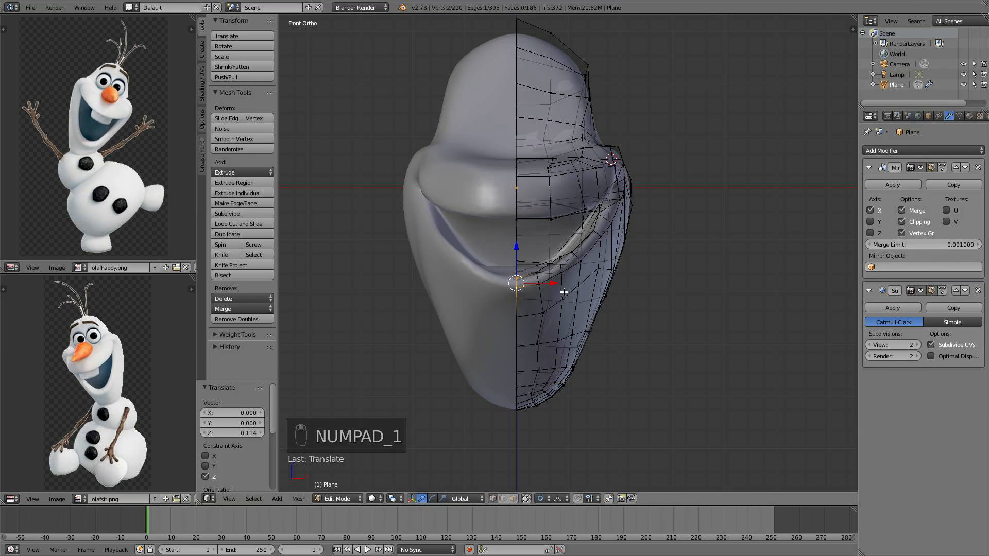
key(super)
super+right_click(570, 290)
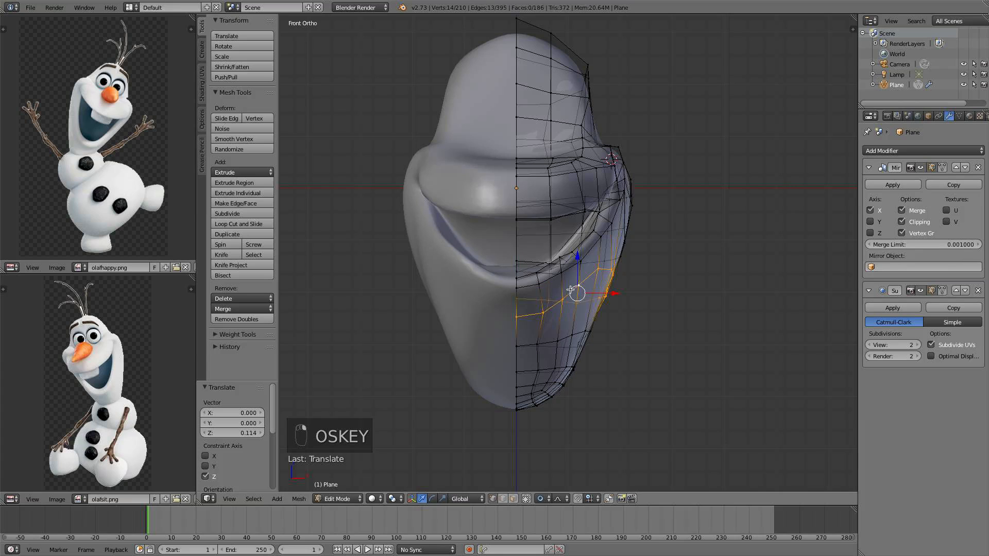
key(g)
scroll(602, 294, up, 4)
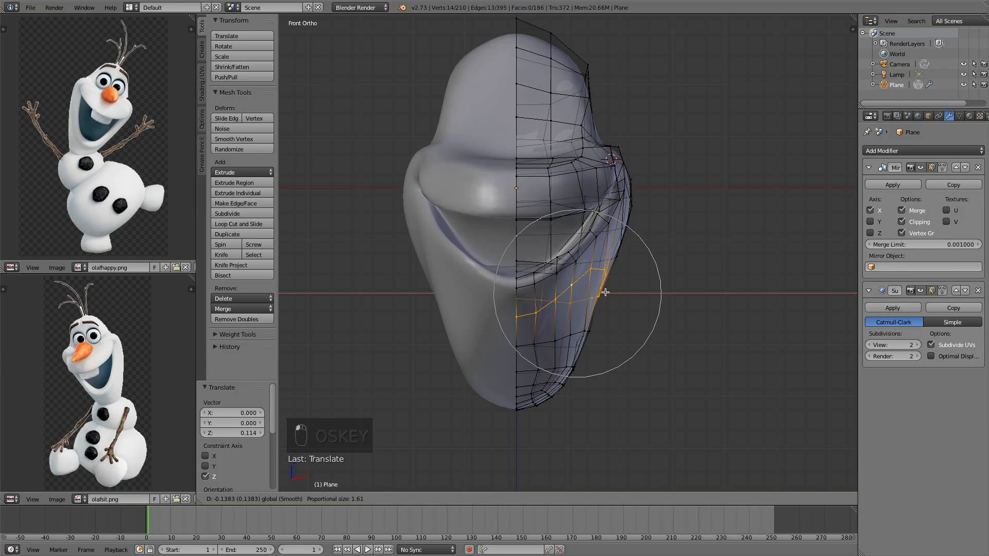
scroll(602, 292, down, 2)
drag(603, 292, 601, 291)
Select two lower jaw edge loops and move them inward along X with proportional editing
super+right_click(562, 340)
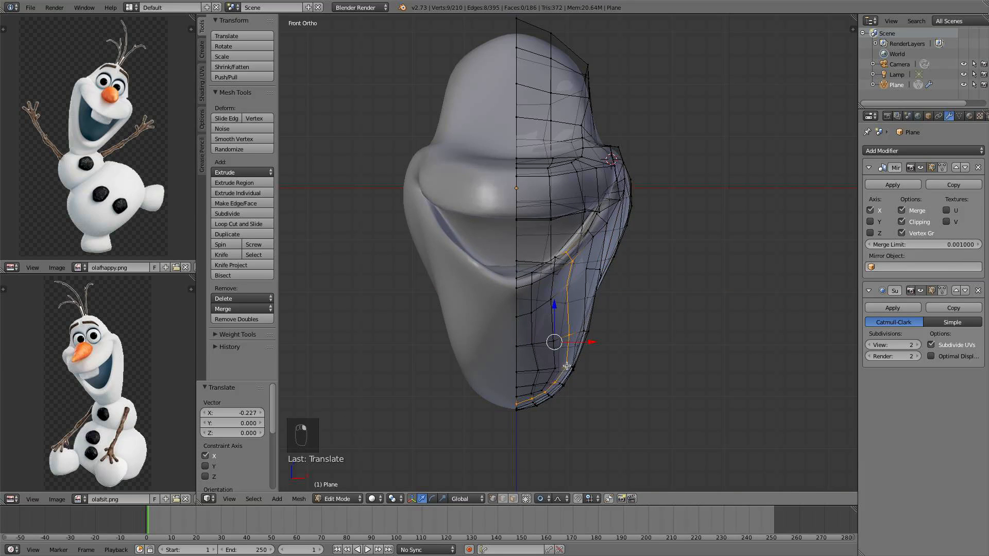
super+right_click(559, 368)
key(g)
key(x)
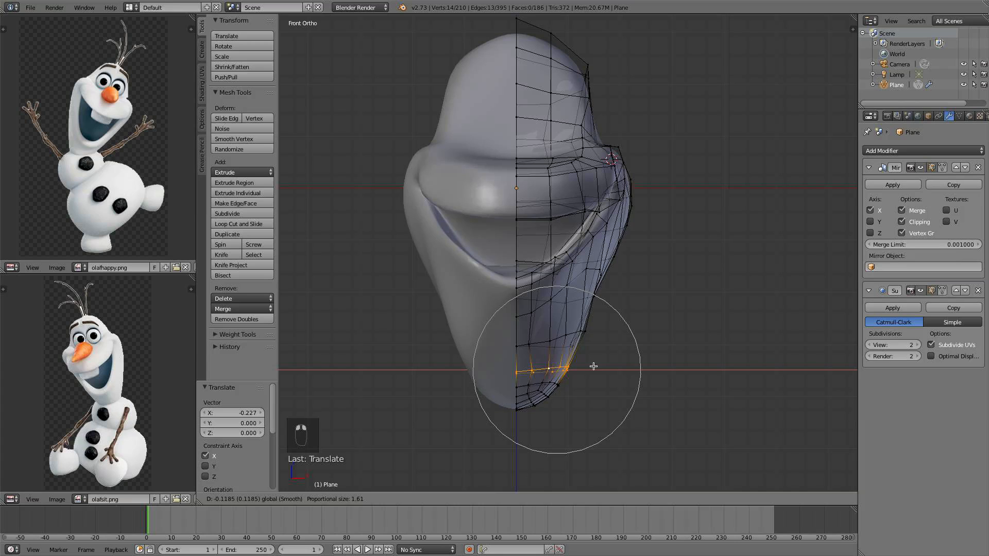
click(592, 368)
Select the chin's bottom middle vertex and raise it along Z with proportional editing
right_click(517, 408)
key(g)
key(z)
scroll(518, 363, down, 1)
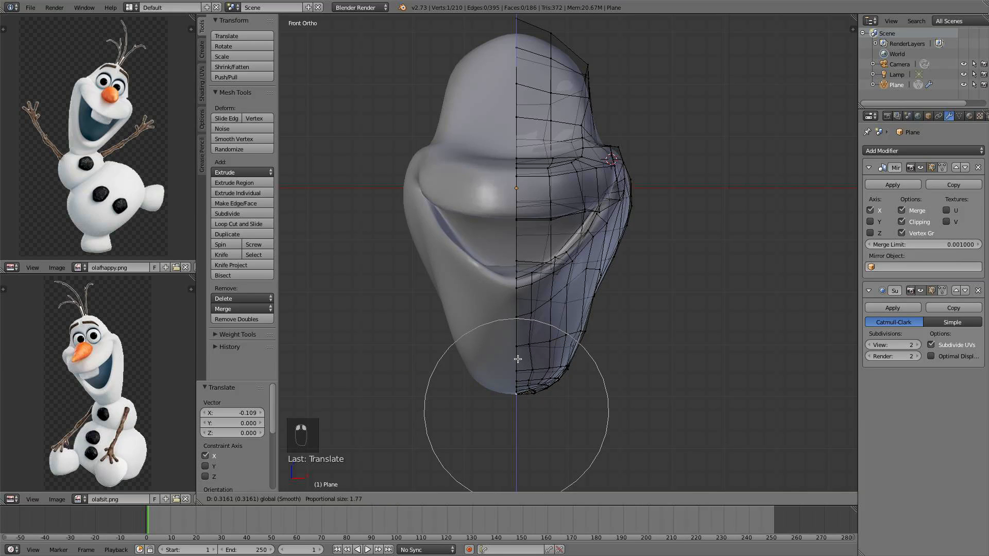
click(518, 359)
Select the edge loop across the lower jaw and scale it along Z to 0.362 with proportional editing
shift+middle_drag(601, 303, 601, 319)
alt+right_click(578, 349)
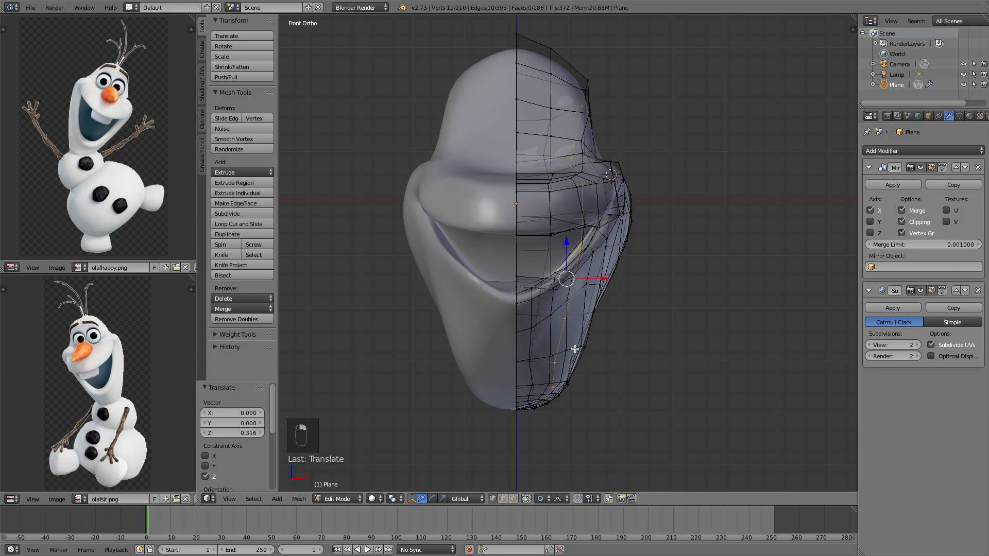
alt+right_click(572, 354)
alt+right_click(579, 347)
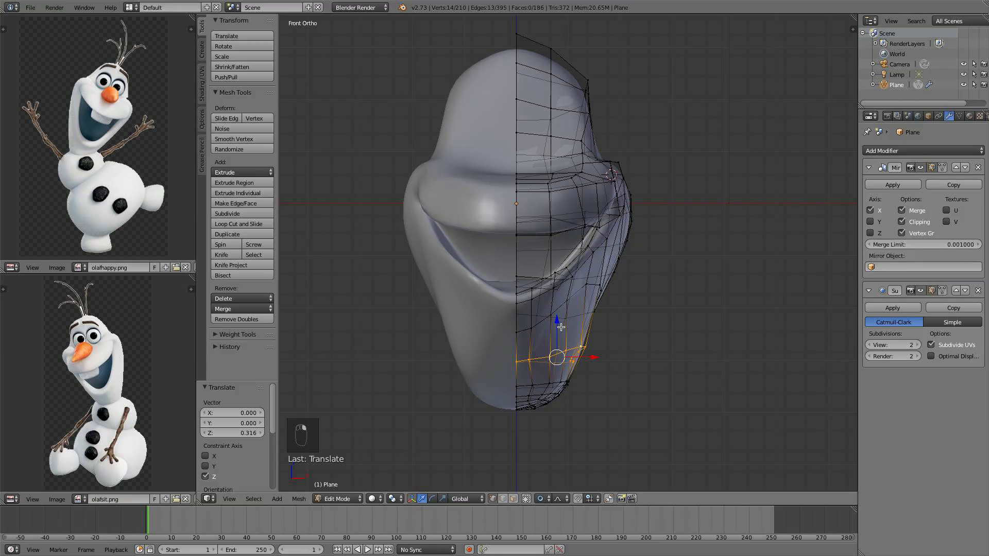
click(560, 325)
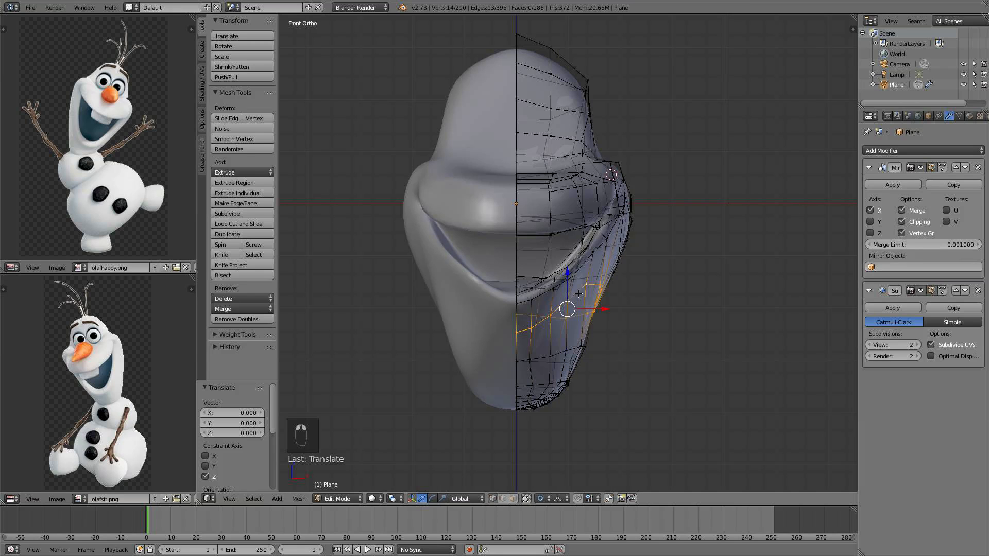
drag(562, 277, 563, 280)
key(s)
scroll(619, 260, up, 3)
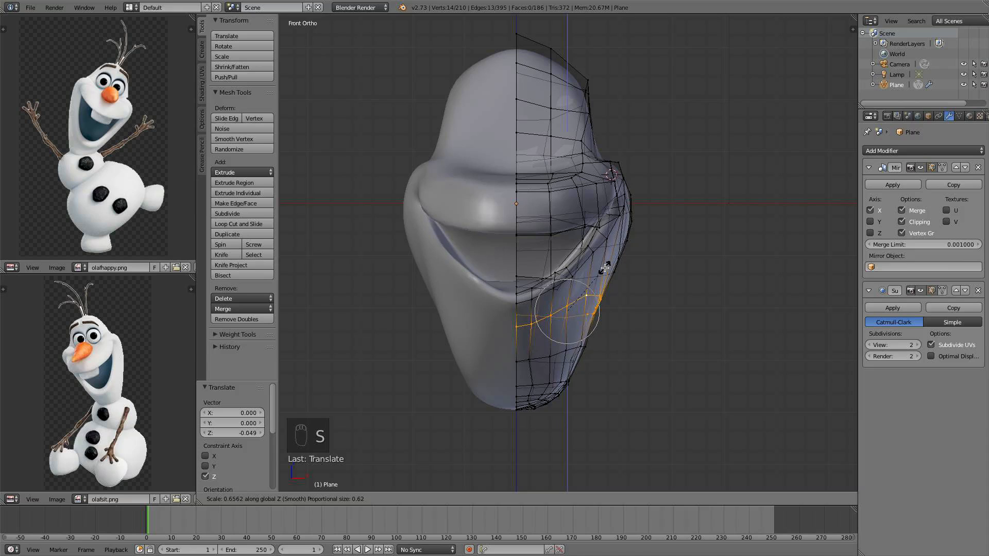
click(588, 287)
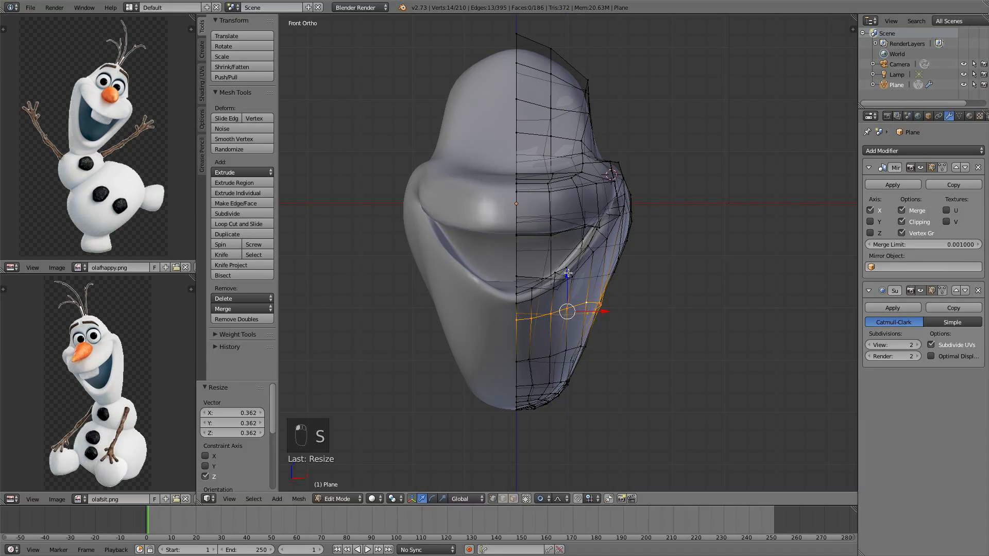
Move the lower jaw loop down along Z and inward along X with proportional editing
drag(569, 273, 569, 279)
drag(608, 316, 604, 317)
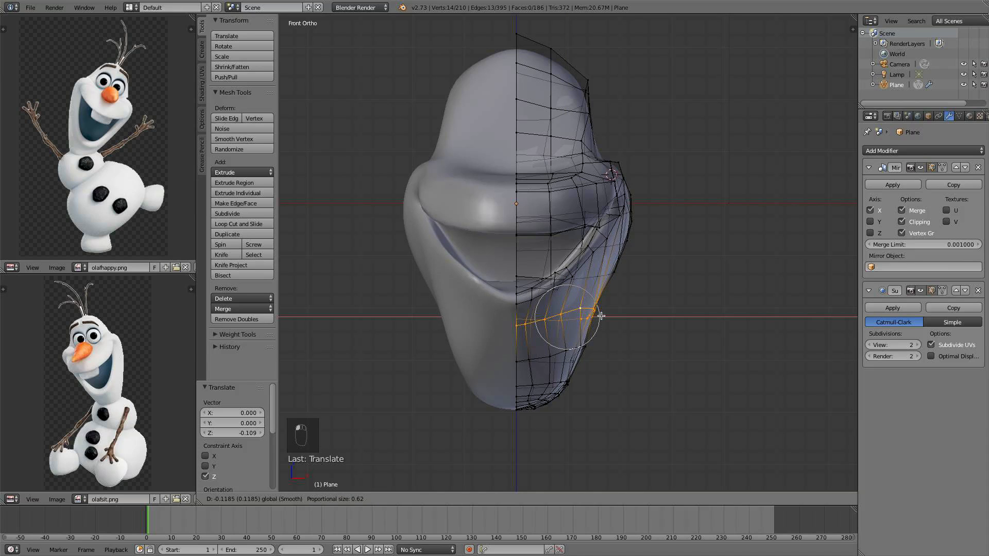
click(604, 315)
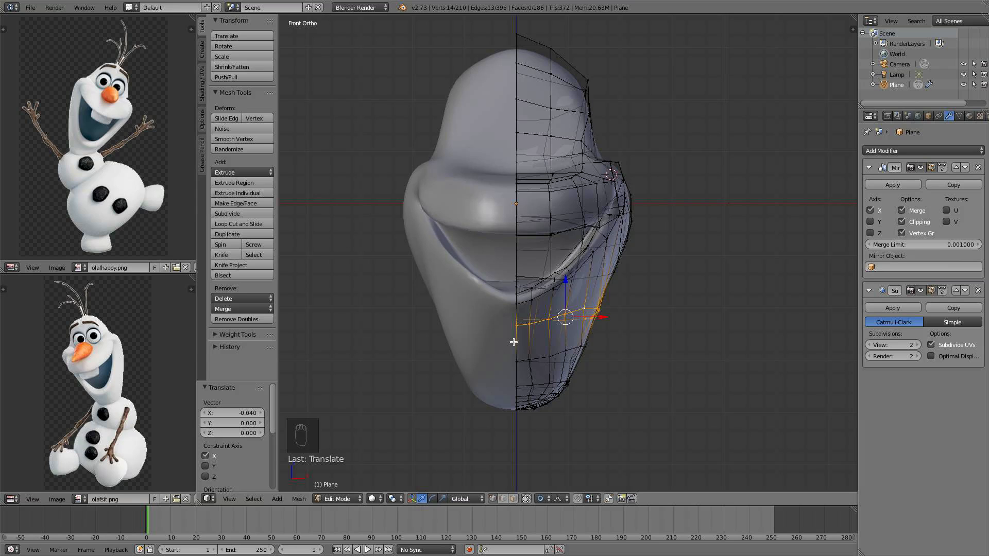
drag(614, 312, 610, 316)
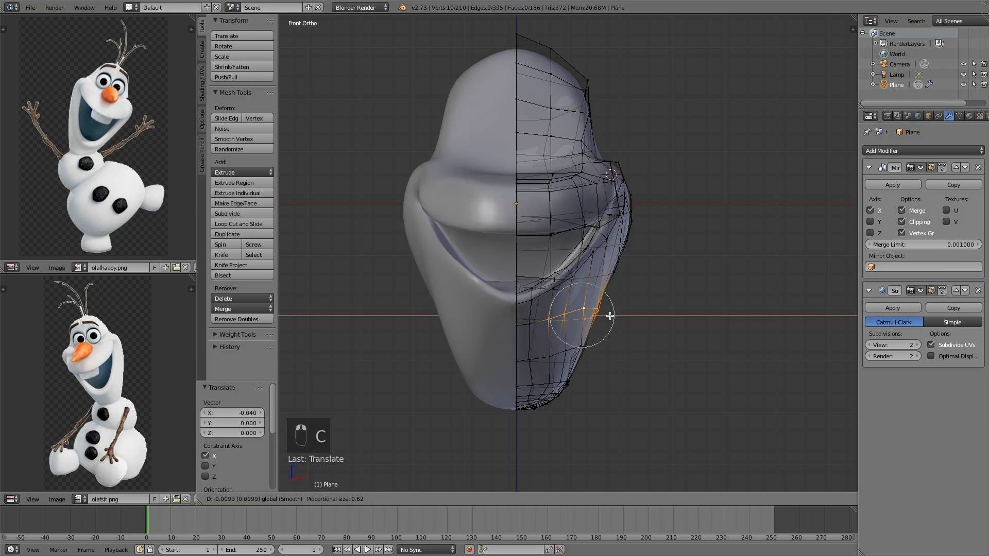
click(611, 314)
In the side view, circle-select vertices near the lower mouth corner and move them along X
key(KP_3)
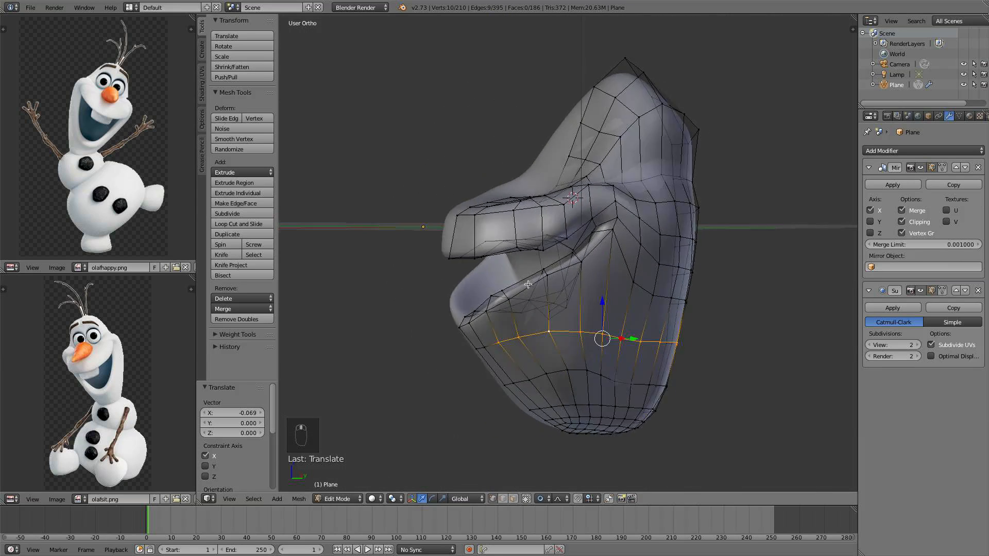
scroll(566, 335, up, 2)
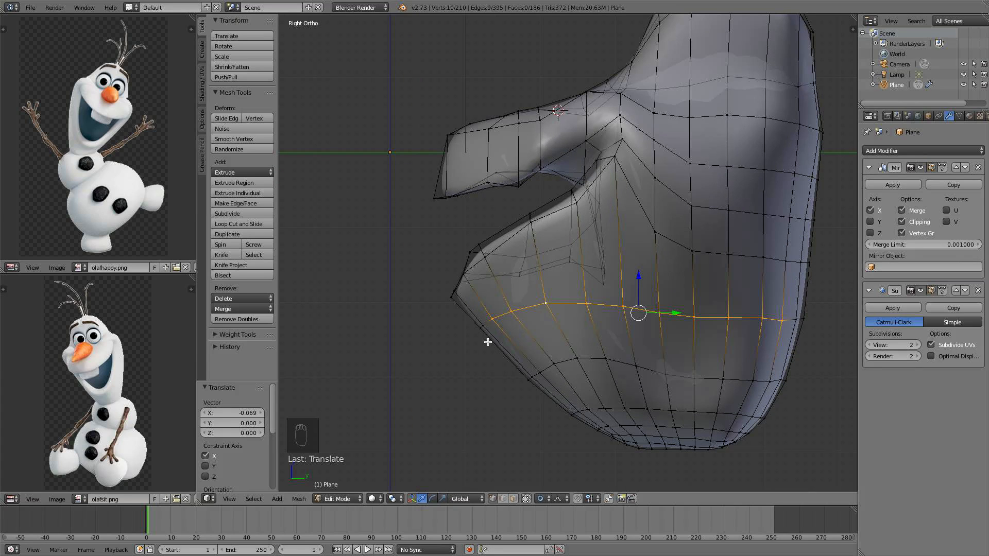
key(a)
key(c)
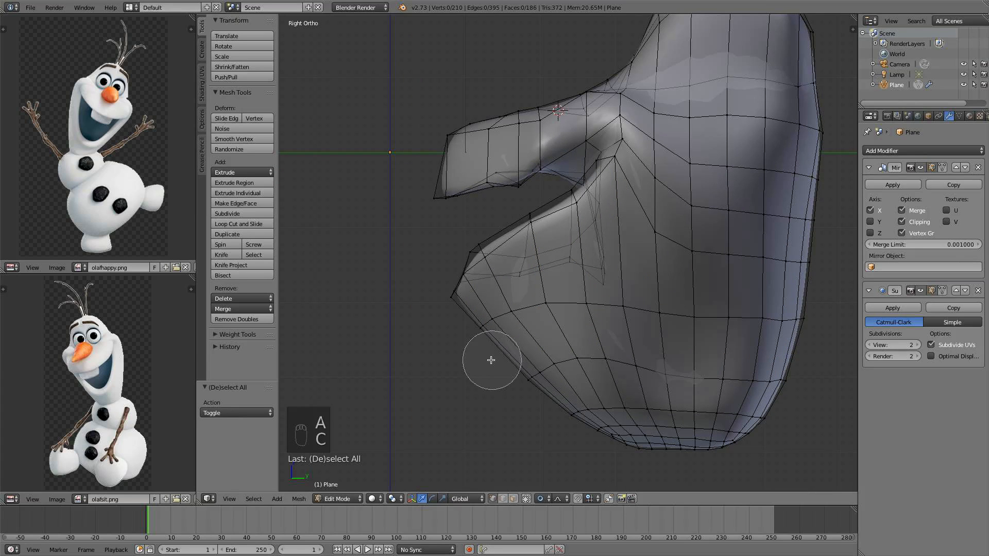
mouse_move(492, 360)
mouse_down()
mouse_move(512, 342)
mouse_move(534, 353)
mouse_move(584, 339)
mouse_up()
right_click(536, 352)
scroll(584, 342, down, 5)
drag(543, 311, 570, 321)
scroll(571, 320, down, 3)
middle_drag(570, 321, 644, 311)
right_click(614, 331)
drag(629, 311, 635, 306)
mouse_move(634, 305)
middle_down()
mouse_move(670, 293)
mouse_move(644, 313)
middle_up()
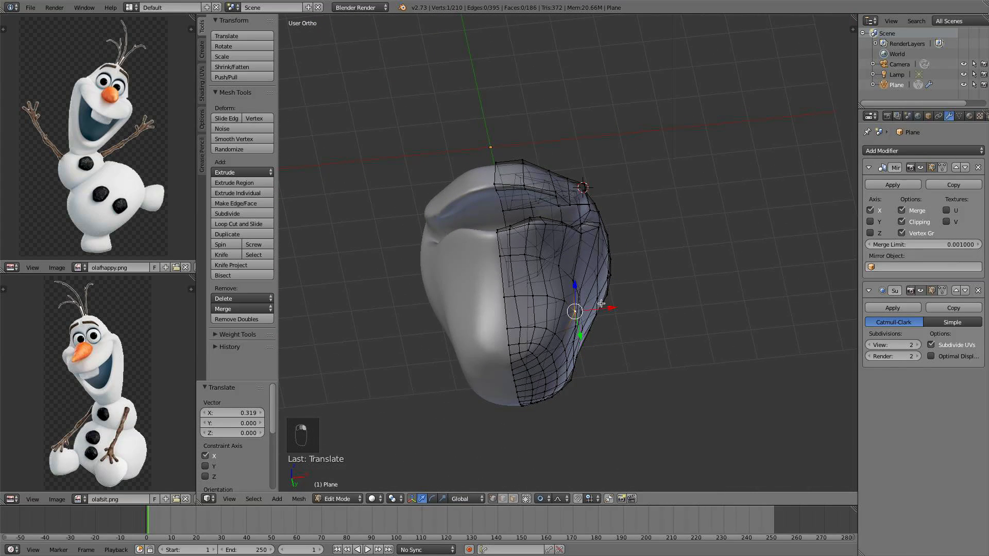
drag(610, 308, 603, 308)
middle_drag(604, 308, 480, 374)
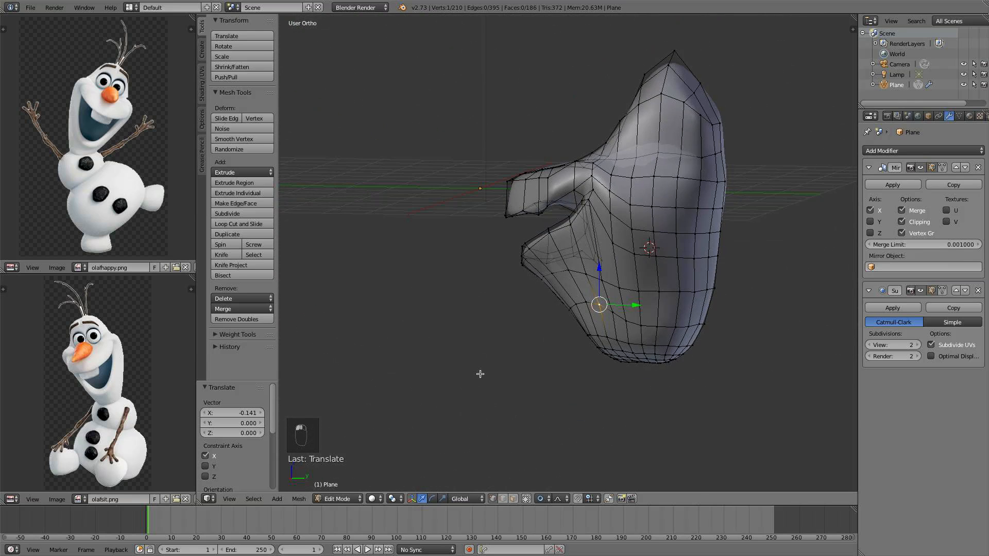
Select the mouth-corner vertices and rotate them by -31.226 degrees in the side view
key(KP_3)
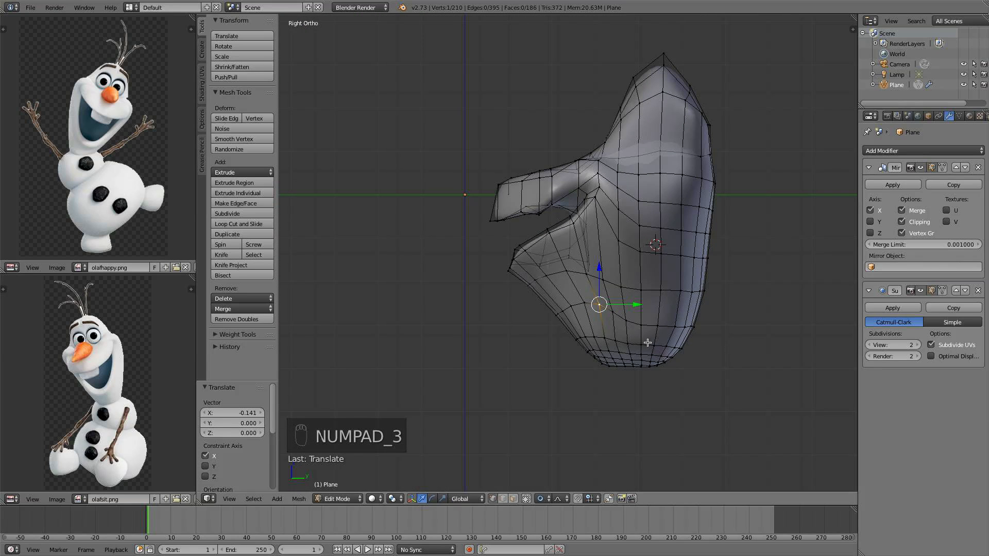
scroll(622, 193, up, 5)
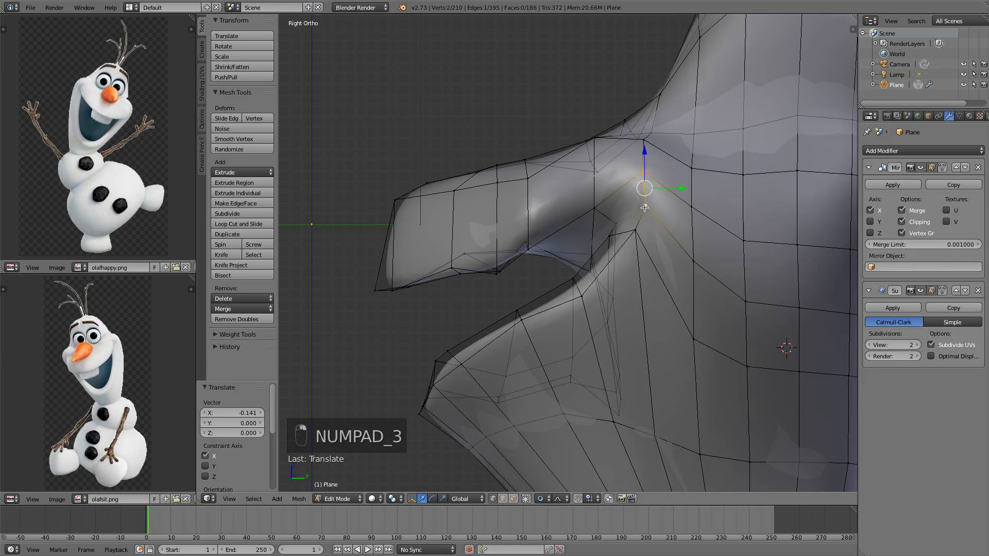
key(s)
scroll(681, 235, up, 4)
right_click(679, 242)
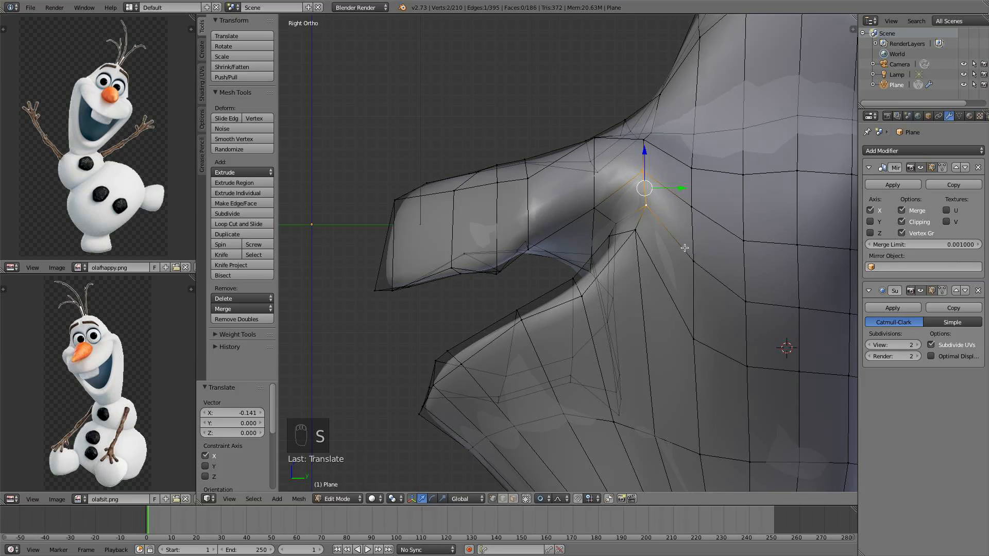
key(r)
scroll(714, 214, up, 10)
click(715, 209)
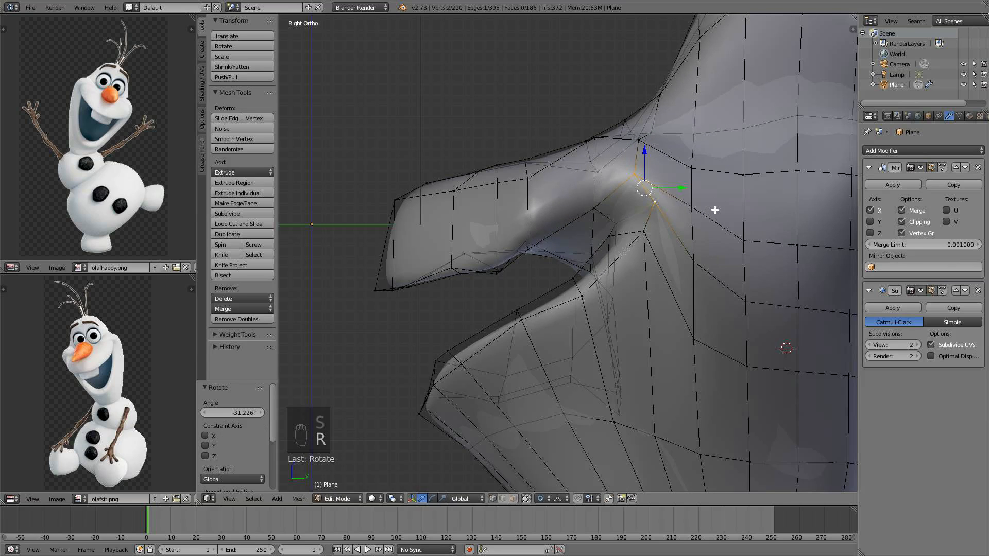
Scale the mouth-corner vertices and move them back and down along Y and Z
key(s)
click(676, 215)
key(g)
click(675, 217)
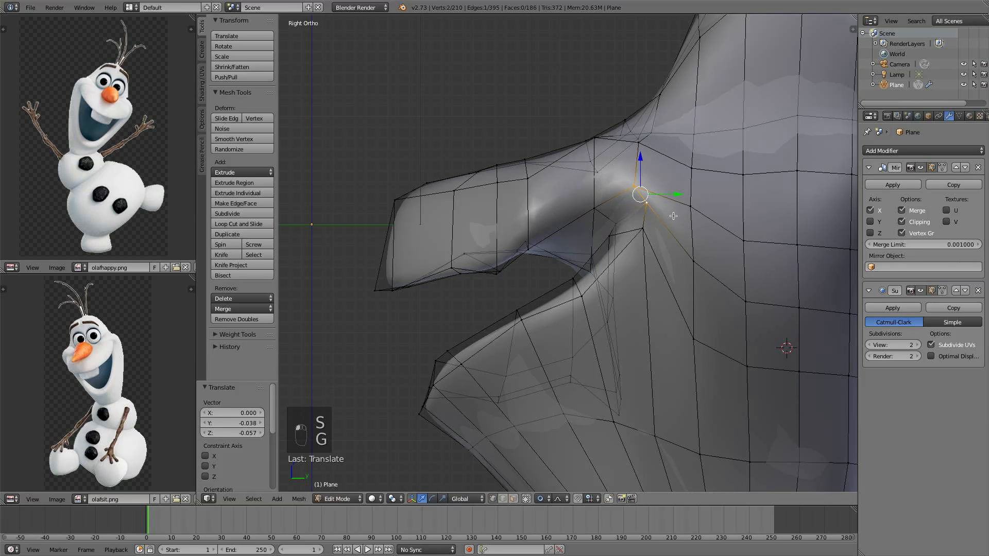
Scale the mouth-corner vertices again and rotate them by about 1 degree
key(s)
click(673, 227)
middle_drag(673, 227, 659, 201)
key(r)
click(694, 229)
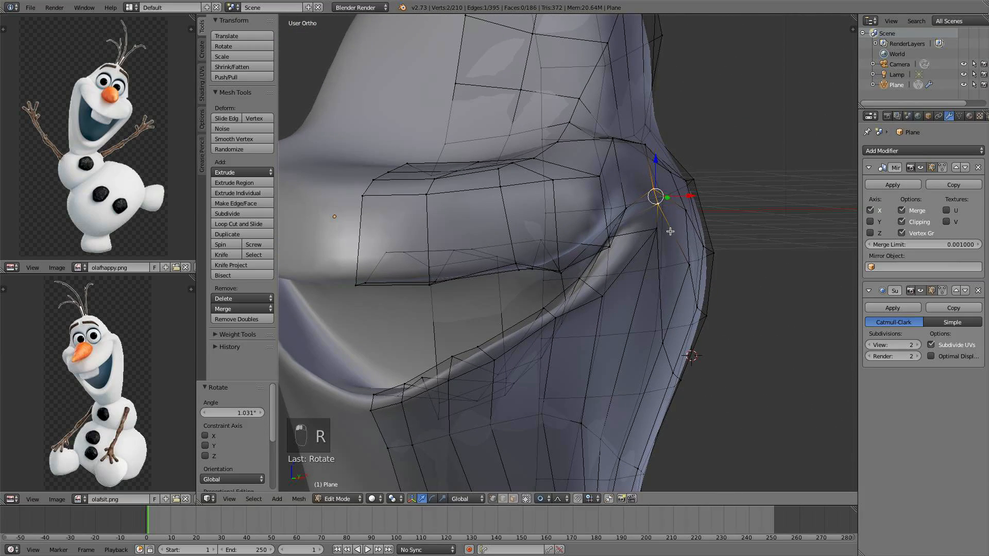
Raise the mouth corner along Z and reposition a neighbouring vertex beside it
drag(658, 208, 654, 182)
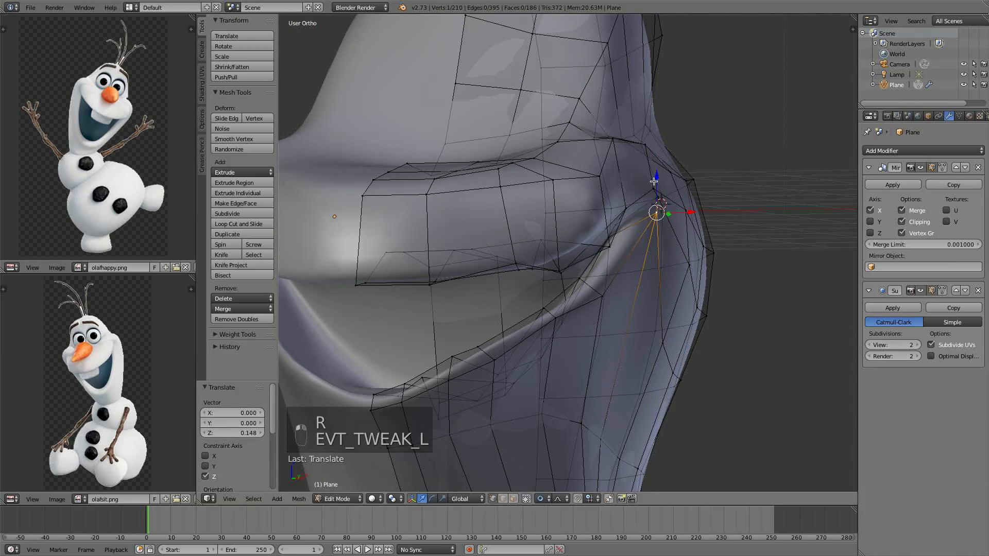
shift+right_click(658, 198)
middle_drag(658, 198, 686, 208)
key(g)
click(555, 243)
Inspect the smoothed head in object mode from several angles and the front view, then return to edit mode
key(Tab)
scroll(639, 245, down, 3)
middle_drag(637, 246, 687, 276)
scroll(654, 288, down, 2)
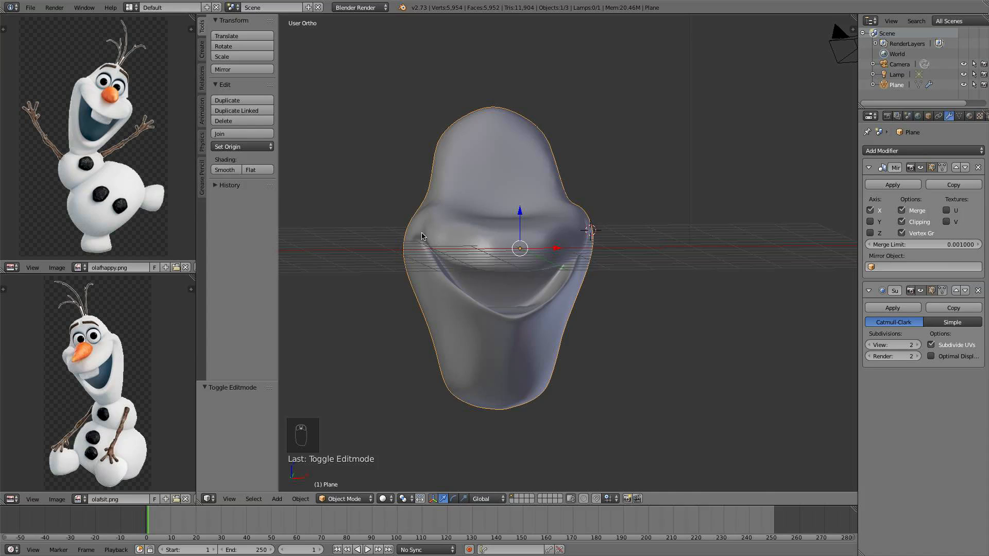
key(KP_1)
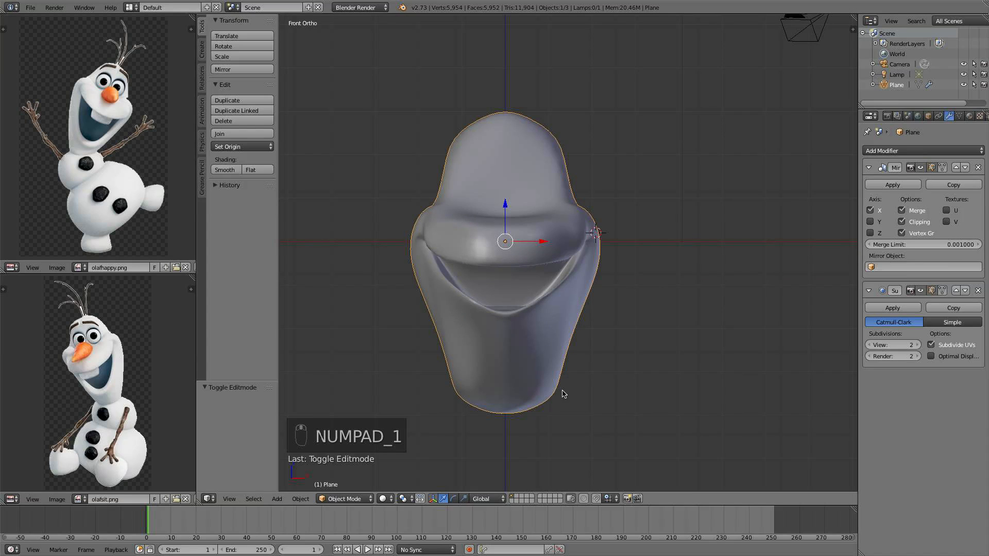
scroll(564, 394, up, 2)
key(Tab)
scroll(558, 345, up, 1)
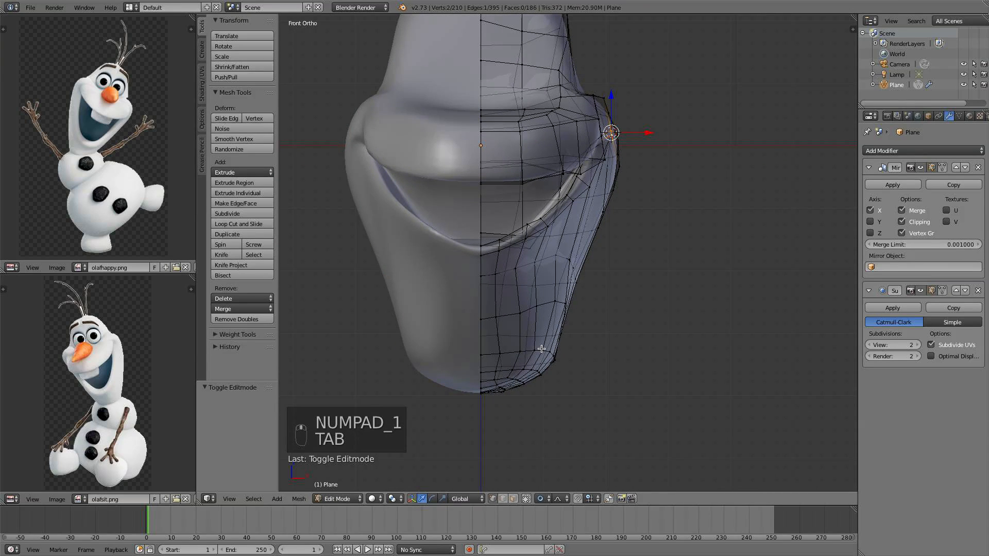
Select the chin's lower edge loop and move it inward along X with proportional editing
alt+click(541, 349)
key(s)
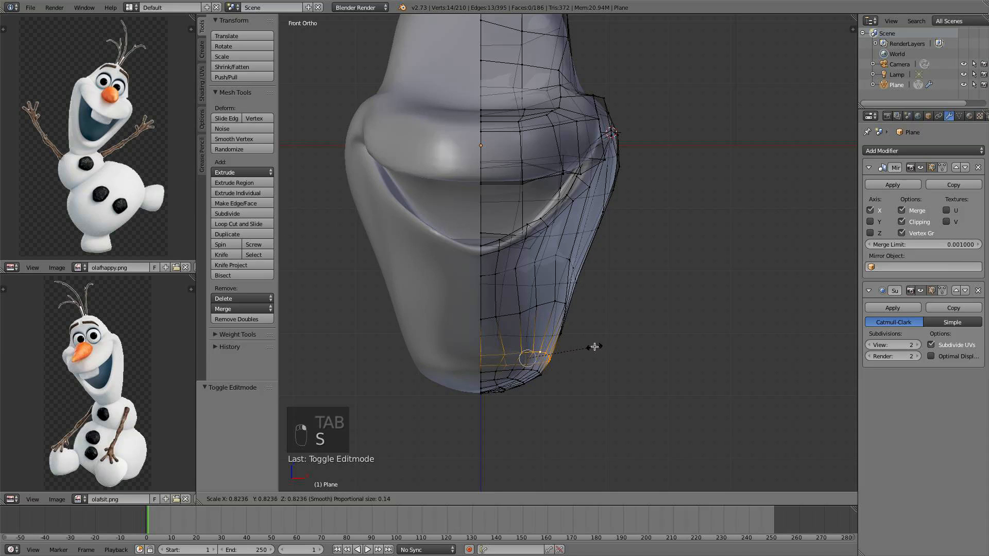
click(589, 347)
key(super+z)
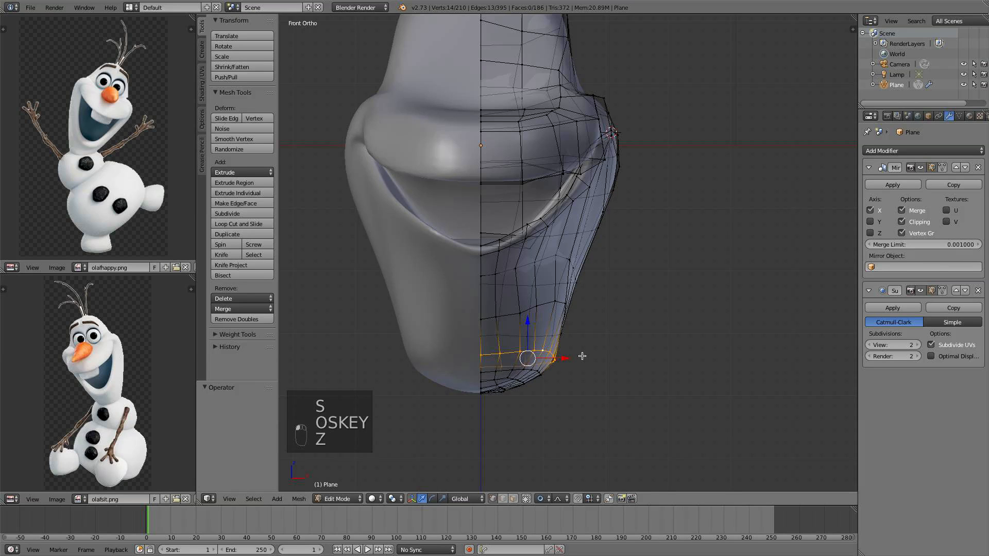
drag(571, 356, 566, 356)
click(562, 355)
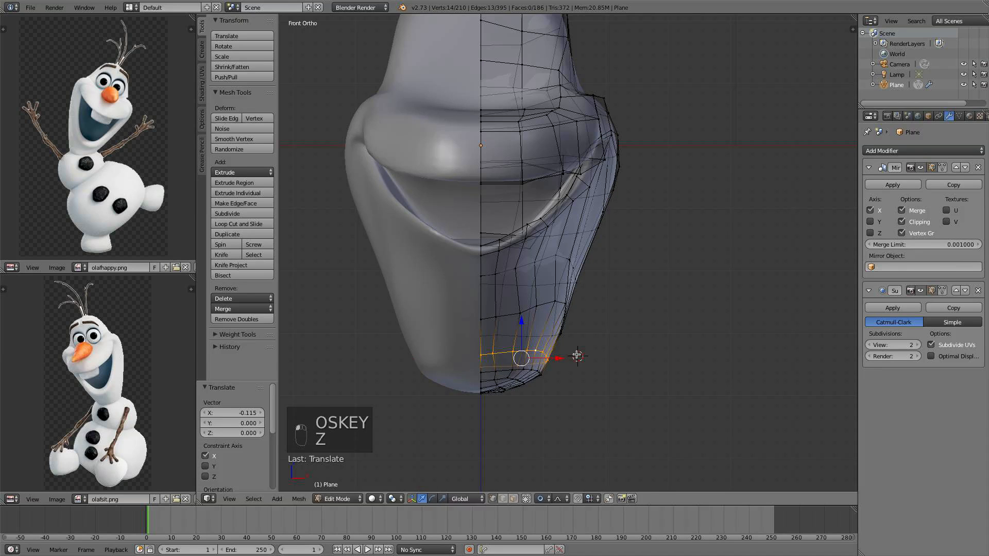
Scale the chin loop to 0.972, then flatten it along Z to 0.281
key(s)
click(571, 350)
middle_drag(572, 350, 469, 361)
key(KP_3)
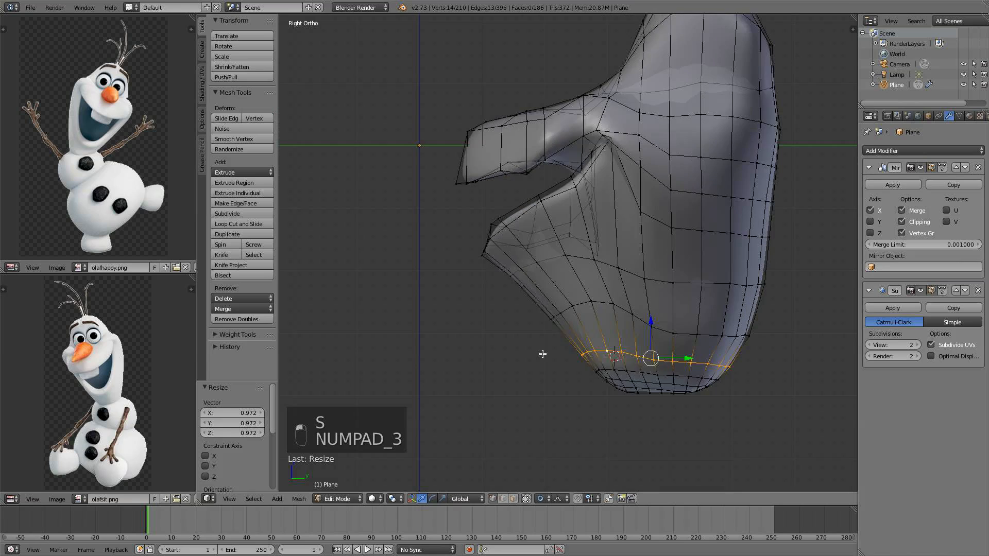
shift+middle_drag(742, 360, 688, 272)
alt+right_click(656, 253)
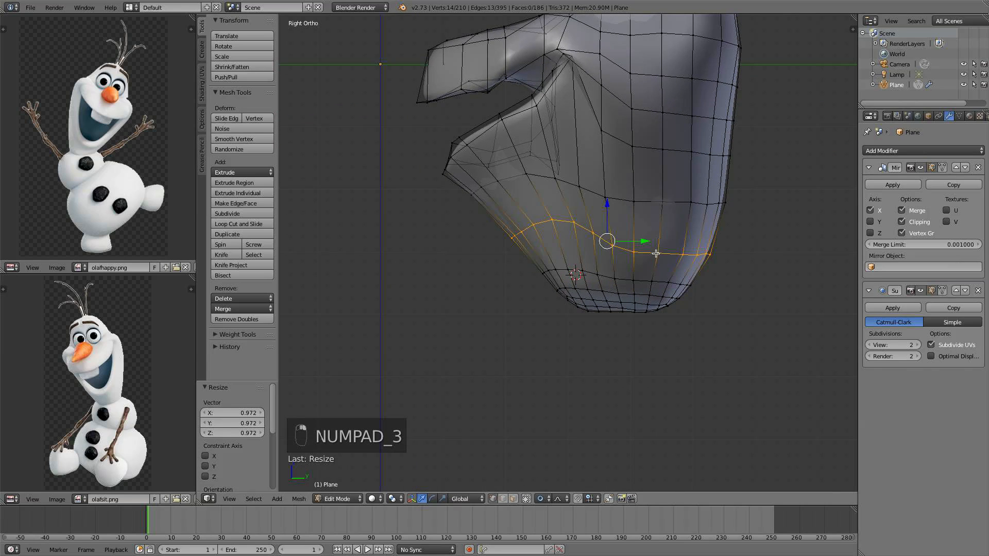
key(s)
key(z)
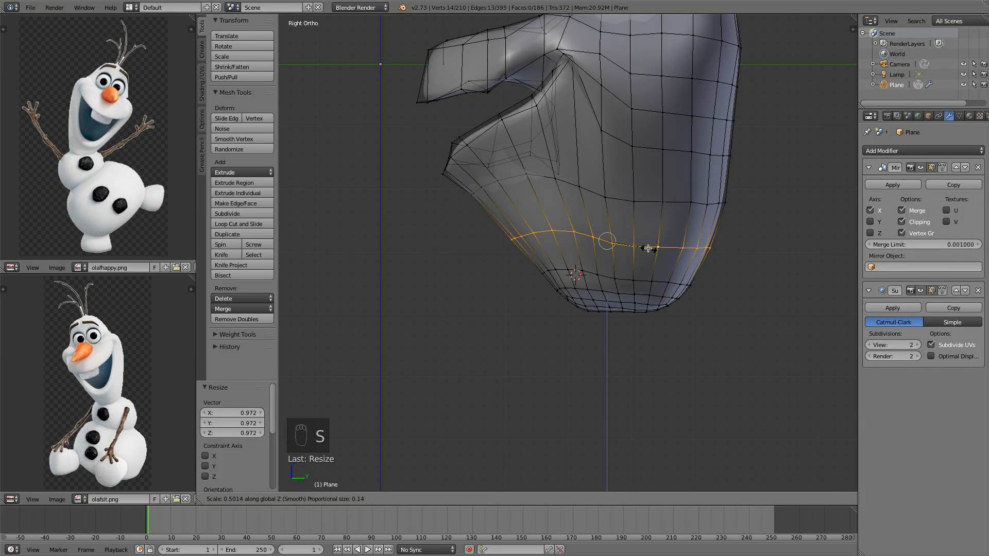
click(633, 239)
Move the chin loop along Z with proportional editing
key(g)
key(z)
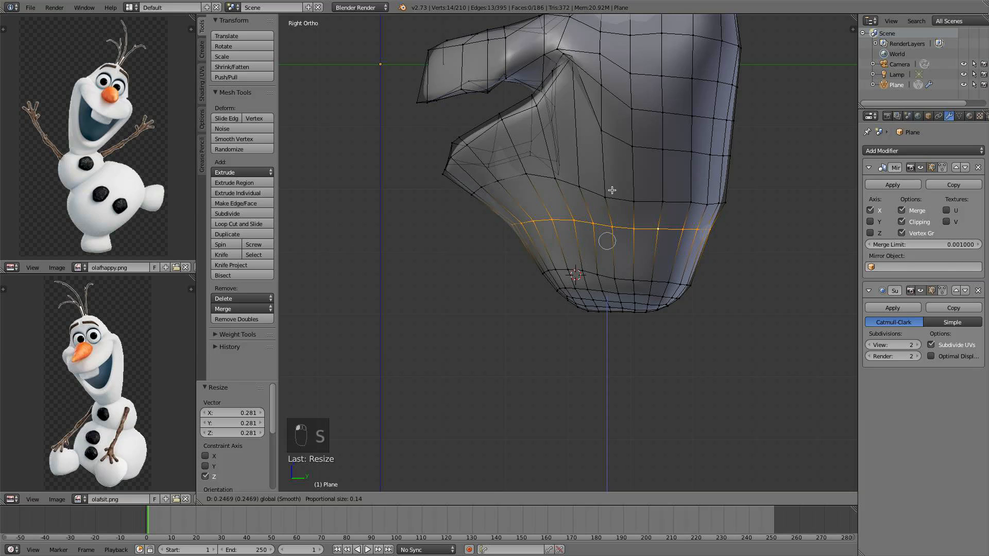
drag(613, 190, 613, 191)
alt+right_click(635, 283)
alt+right_click(624, 277)
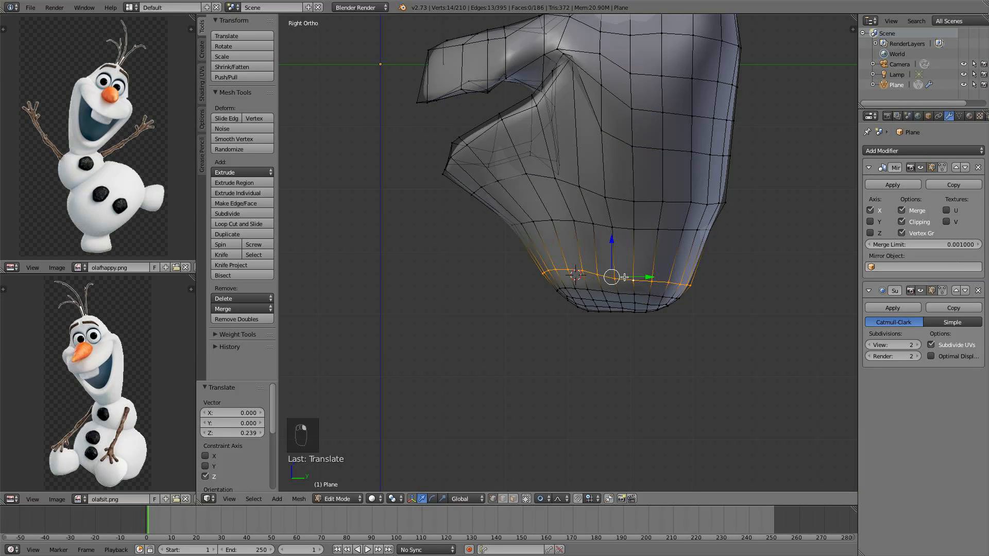
Circle-select the lower jaw vertices and scale them along Y to about 0.84 with proportional editing
key(a)
scroll(729, 338, down, 5)
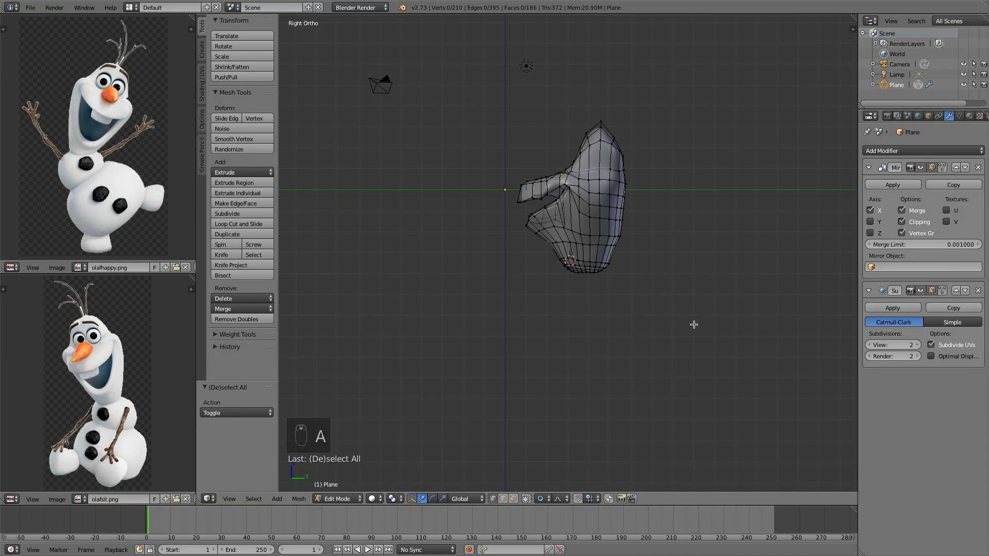
scroll(669, 322, up, 5)
key(c)
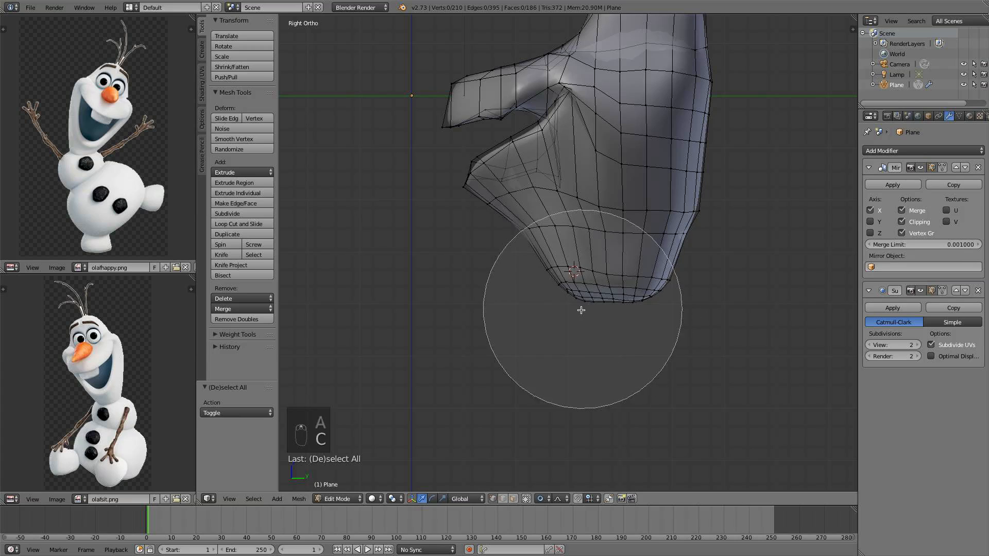
mouse_move(581, 310)
mouse_down()
mouse_move(629, 320)
mouse_move(551, 331)
mouse_move(565, 327)
mouse_up()
right_click(565, 326)
key(s)
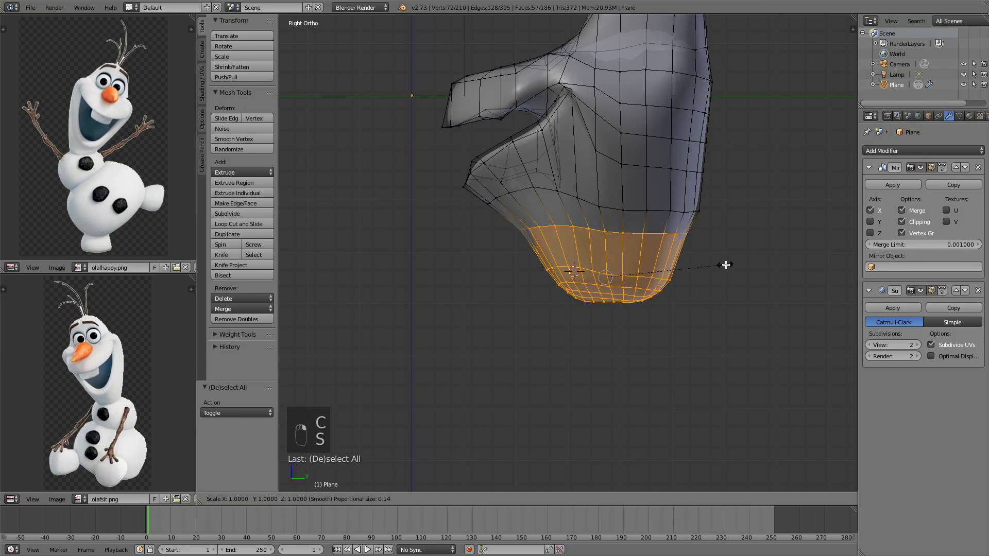
key(y)
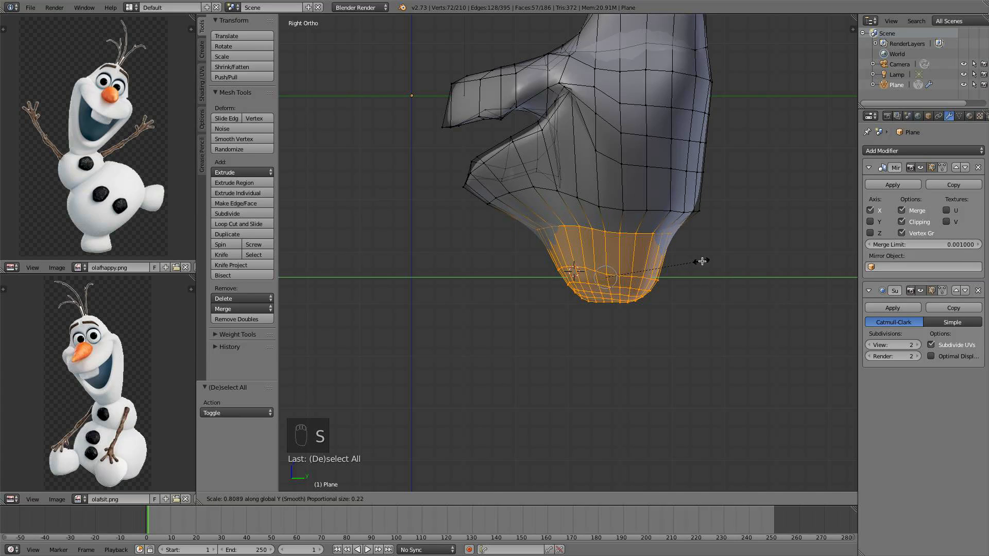
scroll(706, 259, down, 20)
scroll(705, 260, down, 8)
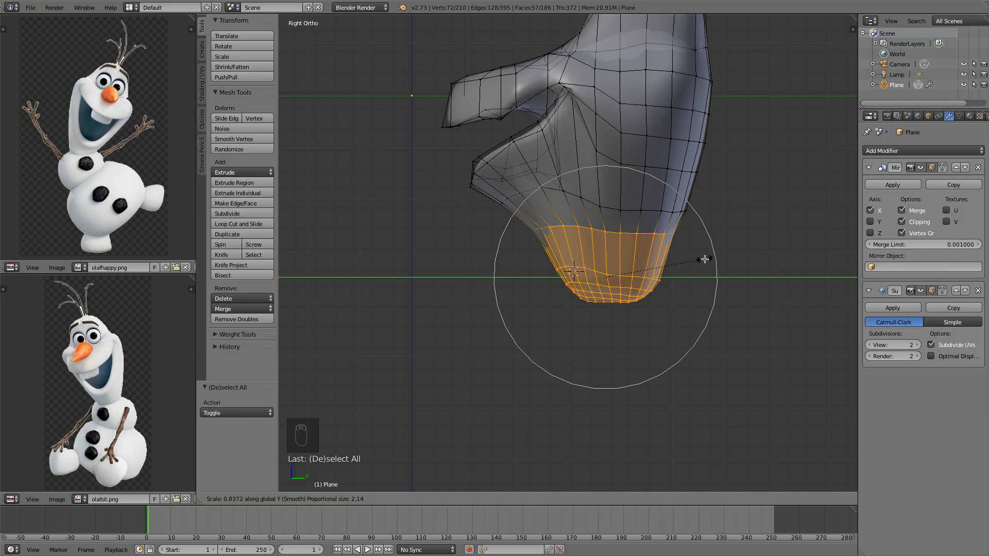
click(706, 258)
Inspect the head in object mode from a user perspective, then return to edit mode
scroll(705, 258, down, 4)
middle_drag(655, 260, 737, 260)
key(a)
key(Tab)
middle_drag(572, 259, 603, 259)
scroll(603, 259, up, 10)
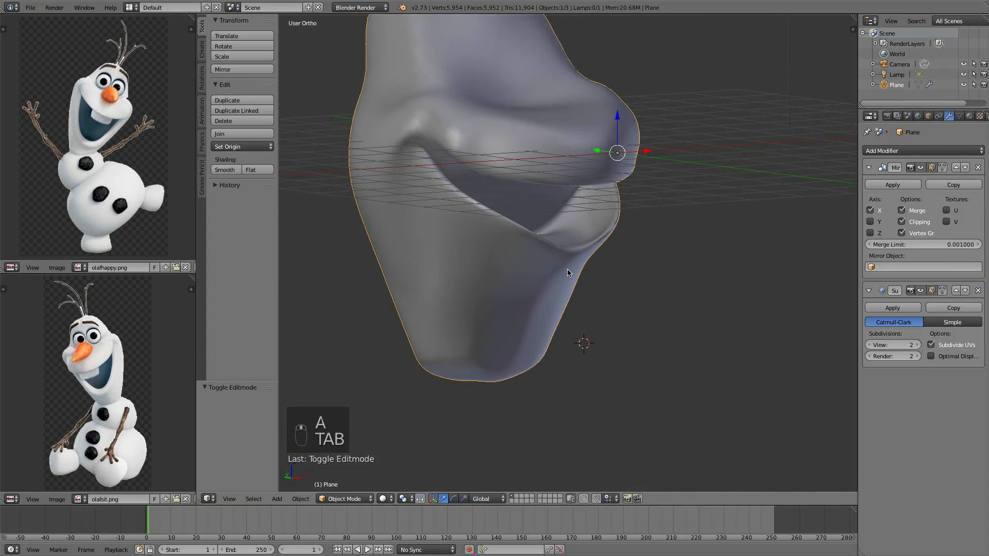
key(Tab)
Select the mouth-corner vertices and scale them up by 2.207, then by 1.572, with proportional editing
shift+right_click(597, 265)
middle_drag(597, 266, 721, 315)
key(s)
scroll(757, 348, up, 9)
scroll(765, 361, up, 5)
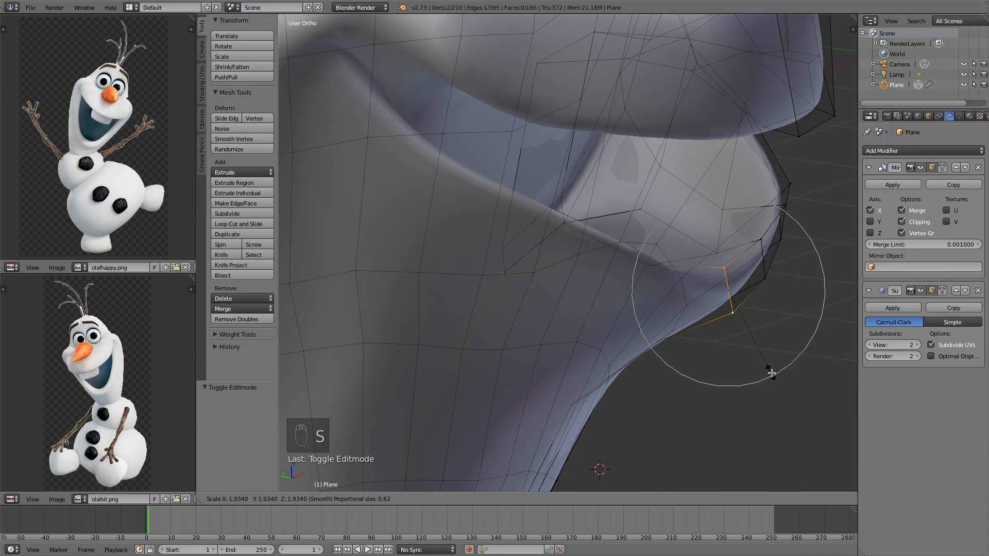
click(773, 379)
key(s)
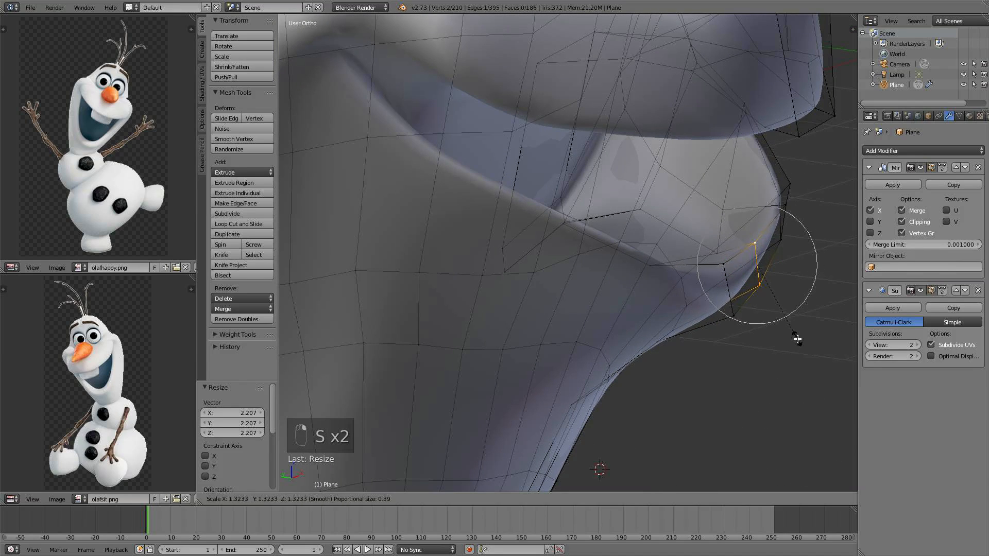
click(805, 348)
Select a mouth-corner vertex and reposition it in several free moves to reshape the corner
middle_drag(805, 349, 497, 185)
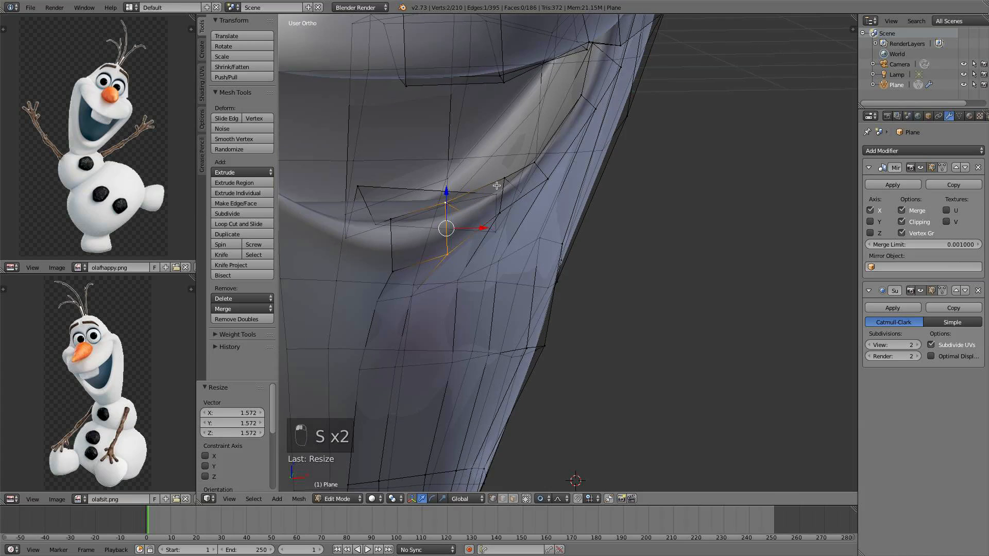
middle_drag(508, 222, 521, 228)
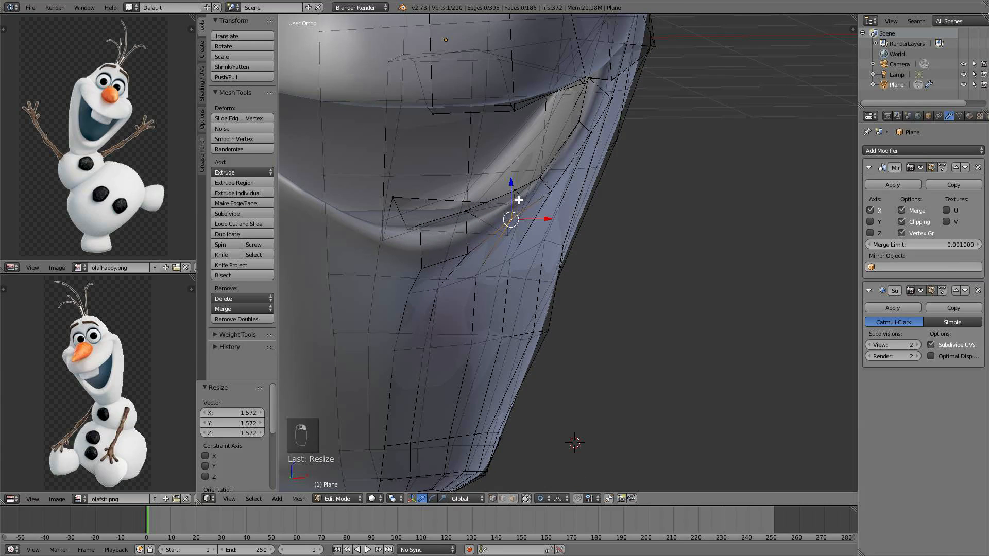
key(g)
click(523, 180)
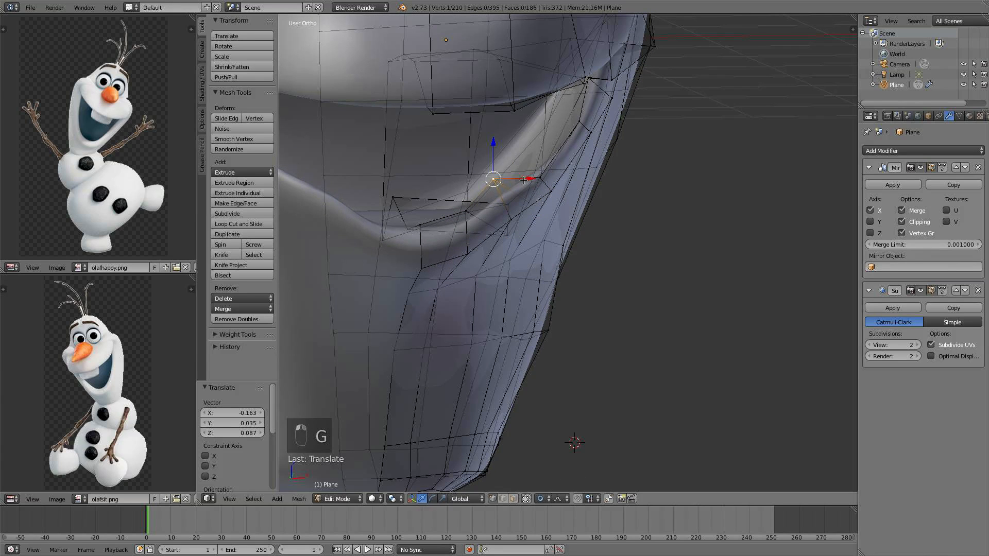
key(g)
click(529, 154)
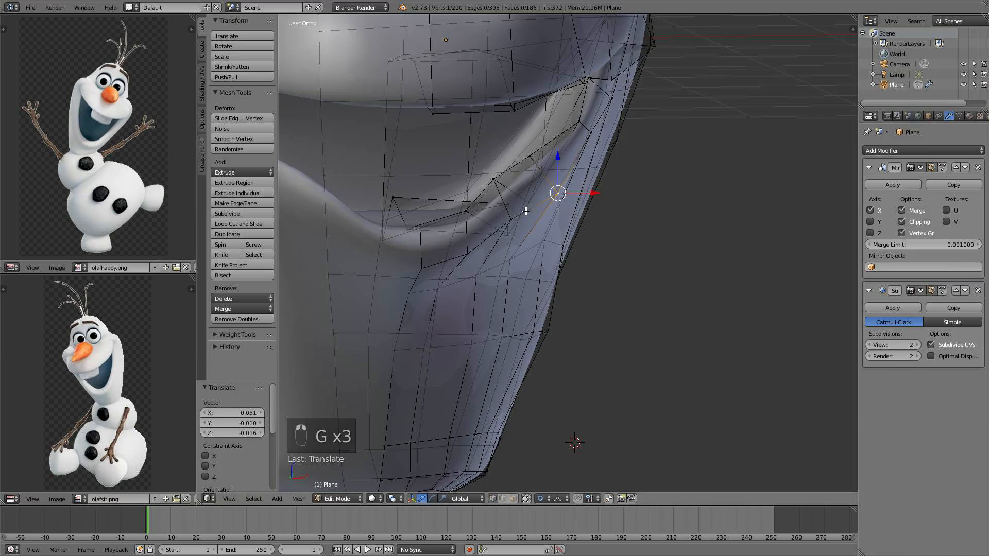
key(g)
click(479, 252)
middle_drag(610, 245, 638, 217)
key(g)
click(408, 256)
Check the head in object mode from the right and front views, then return to edit mode
key(a)
key(Tab)
scroll(426, 243, down, 4)
key(KP_3)
scroll(648, 223, up, 1)
scroll(647, 223, down, 4)
key(KP_1)
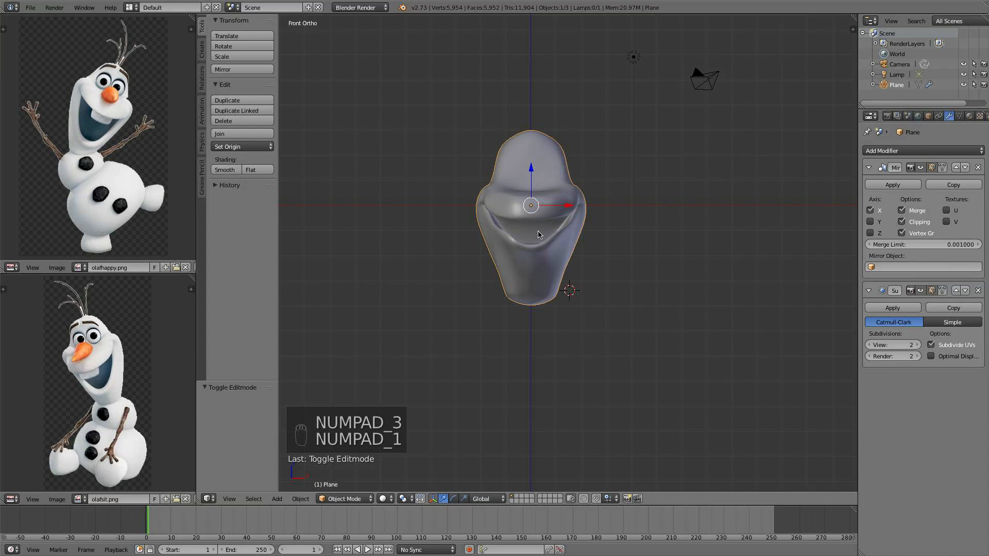
scroll(539, 235, up, 5)
shift+middle_drag(562, 408, 592, 415)
scroll(616, 402, up, 2)
key(Tab)
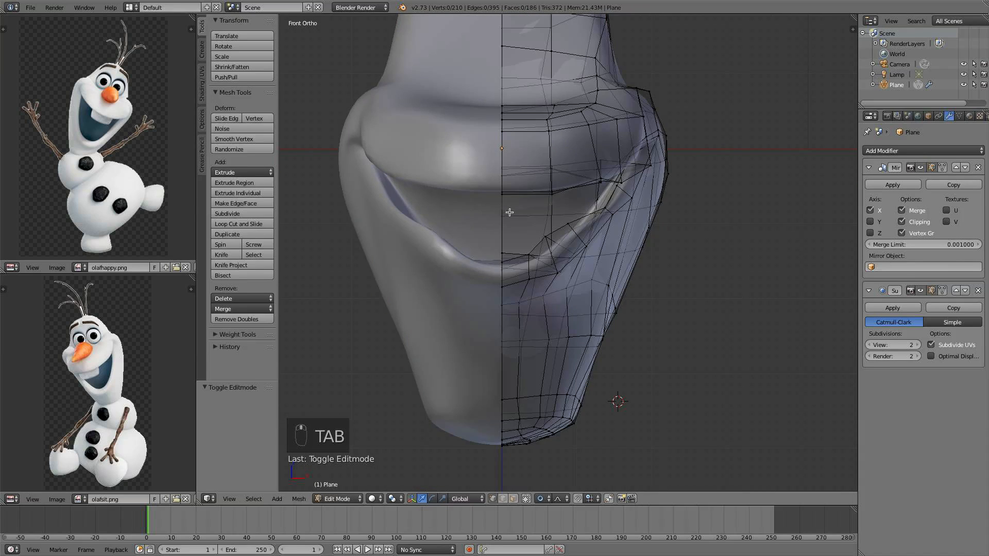
Move a mouth-corner vertex down along Z and the selected lip vertices inward along X by -0.31
middle_drag(509, 212, 558, 212)
drag(599, 181, 596, 194)
middle_drag(596, 194, 628, 202)
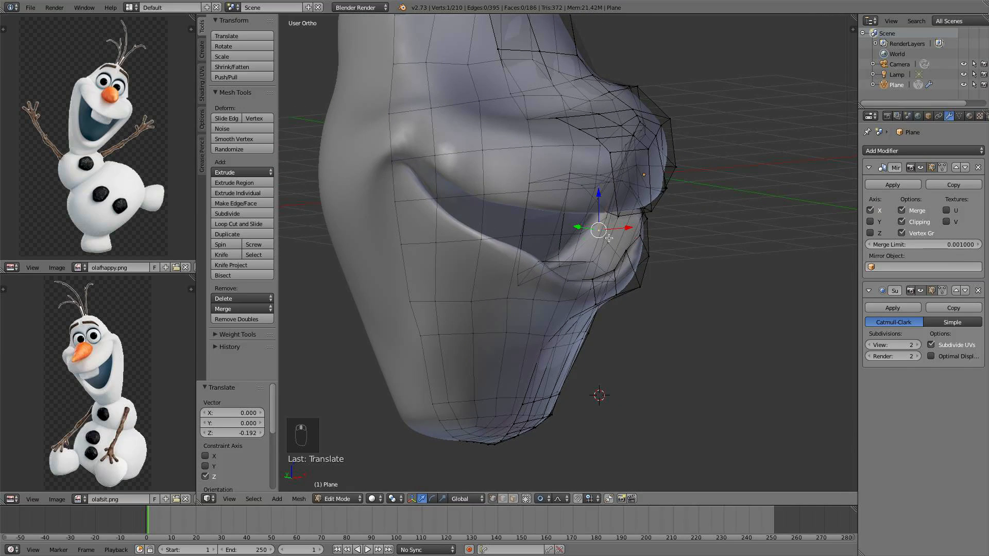
drag(628, 227, 618, 229)
middle_drag(618, 229, 569, 206)
key(g)
key(x)
click(637, 189)
Select a lower-lip vertex and nudge it in several free moves to smooth the mouth curve
scroll(635, 191, down, 1)
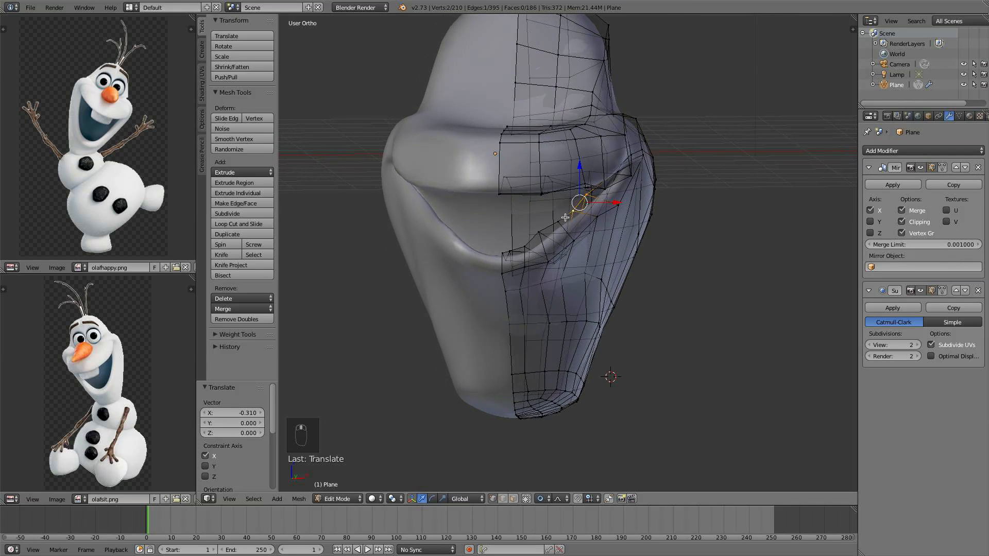
scroll(561, 220, up, 2)
right_click(530, 231)
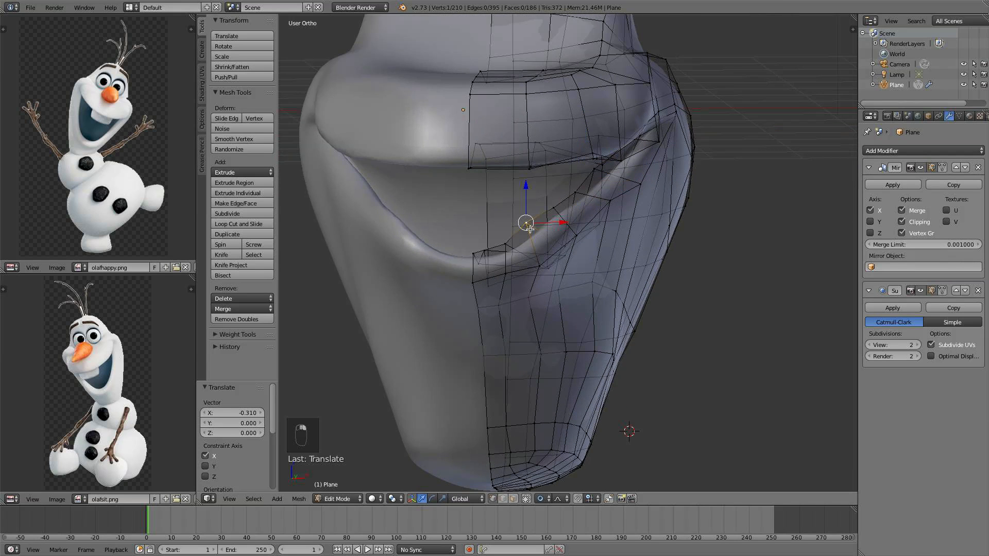
key(g)
click(564, 231)
key(g)
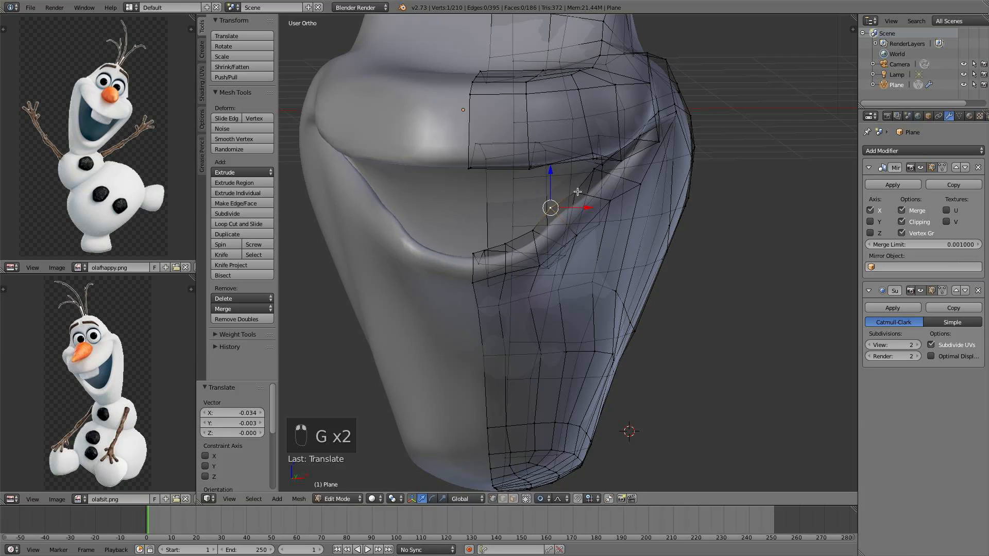
key(g)
click(568, 191)
key(g)
click(587, 166)
Select the upper-lip corner vertex and adjust its height along Z in three successive moves
scroll(488, 203, down, 2)
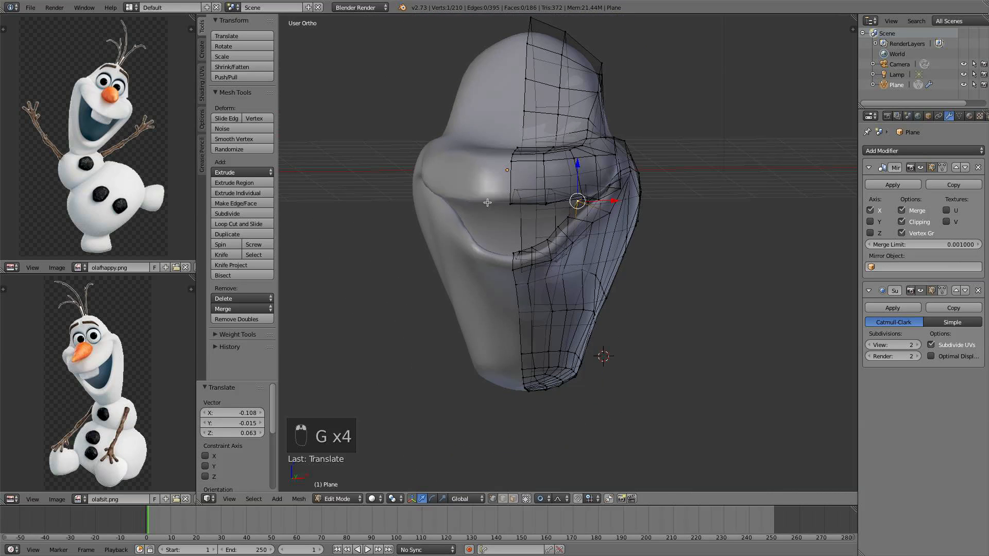
middle_drag(607, 221, 496, 216)
scroll(500, 214, up, 3)
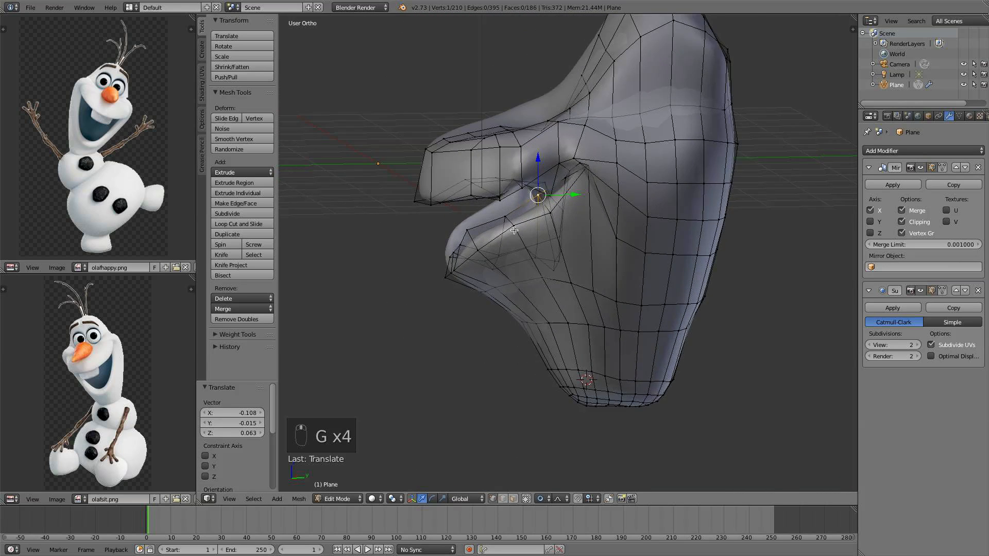
right_click(545, 195)
key(g)
key(z)
click(541, 153)
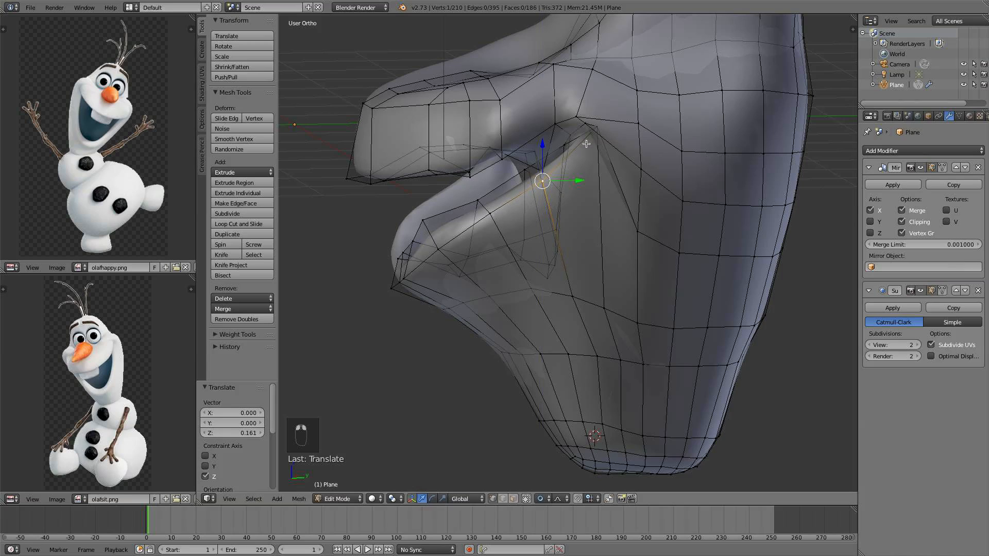
key(g)
key(z)
click(556, 146)
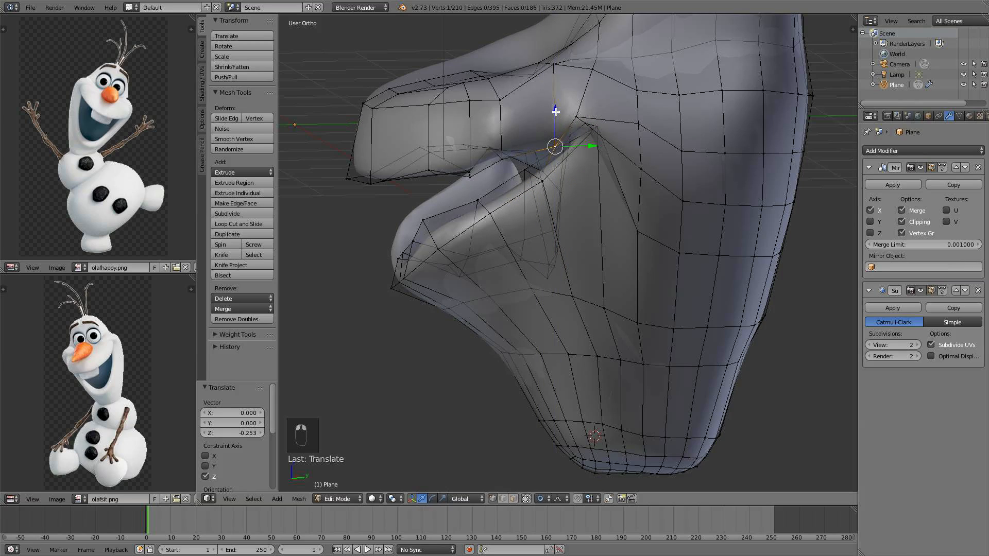
key(g)
key(z)
click(488, 120)
Move the vertices above the mouth corner along Z to refine the upper lip crease
middle_drag(488, 121, 599, 123)
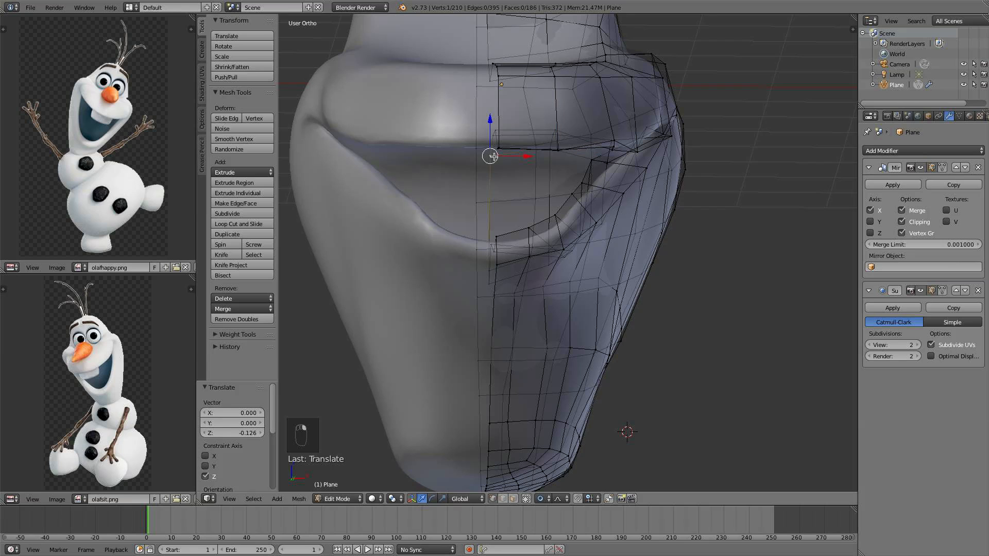
middle_drag(508, 157, 628, 170)
shift+click(576, 153)
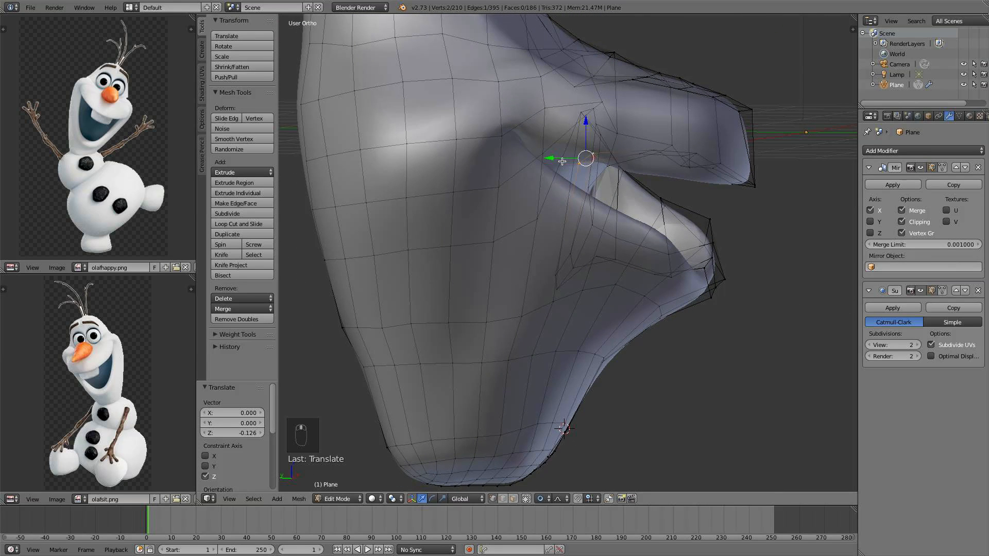
drag(558, 160, 526, 159)
drag(555, 127, 556, 137)
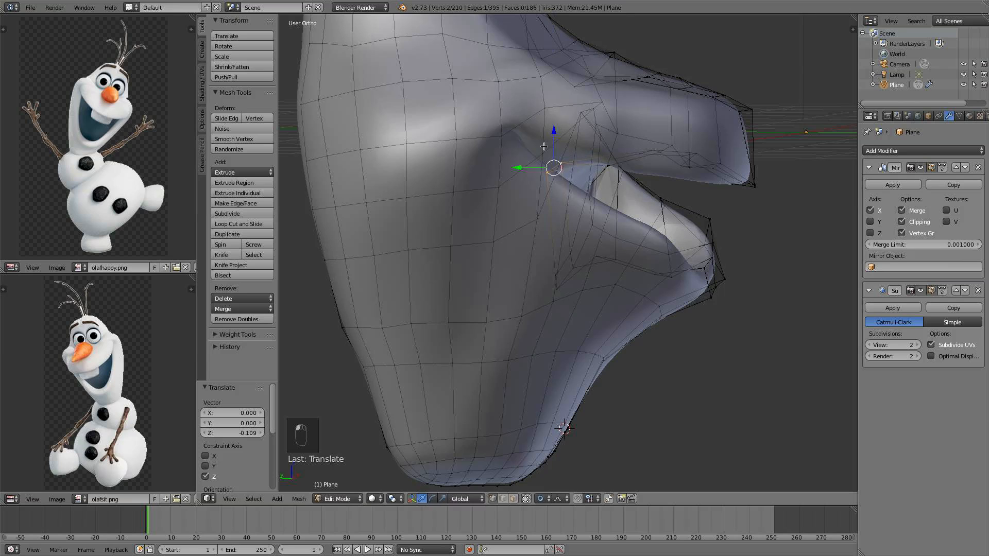
drag(524, 168, 514, 170)
middle_drag(541, 177, 608, 199)
Select cheek vertices below the mouth corner and move them along Y to shape the jaw side
right_click(578, 302)
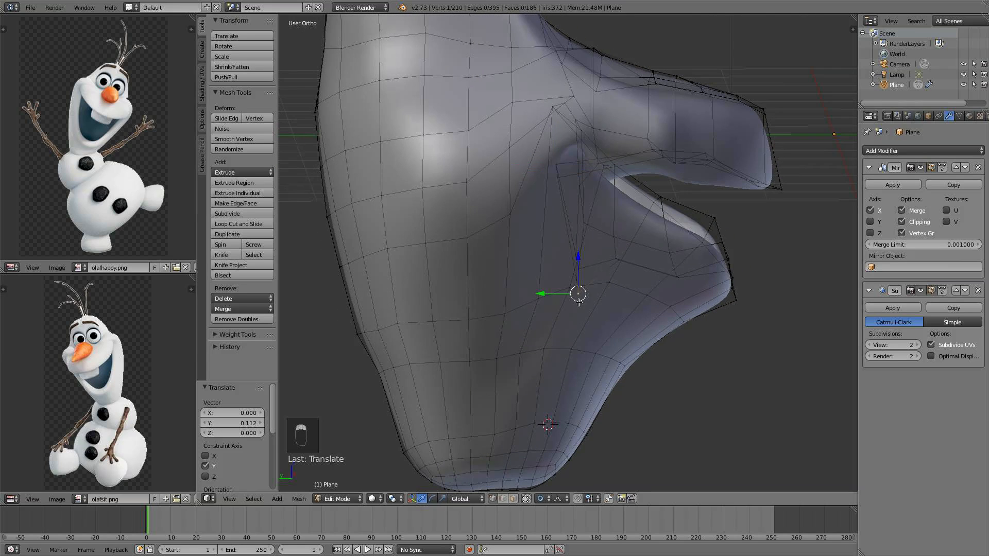
shift+right_click(579, 271)
middle_drag(580, 271, 562, 271)
drag(548, 275, 534, 275)
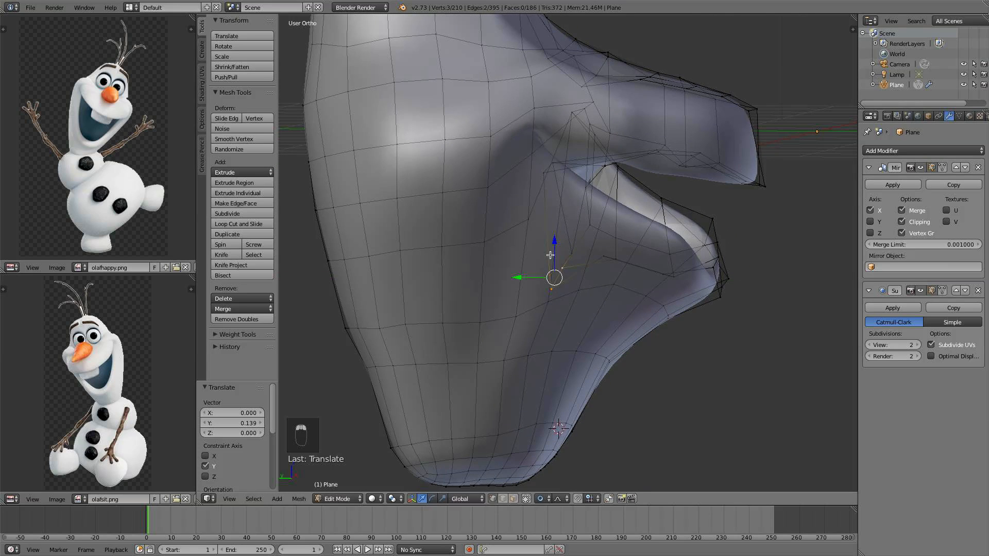
drag(558, 236, 570, 202)
right_click(570, 250)
drag(553, 232, 537, 232)
drag(554, 199, 554, 195)
Review the head in object mode from the right and front views
key(a)
key(Tab)
scroll(567, 232, down, 4)
middle_drag(592, 216, 718, 206)
key(KP_3)
key(KP_1)
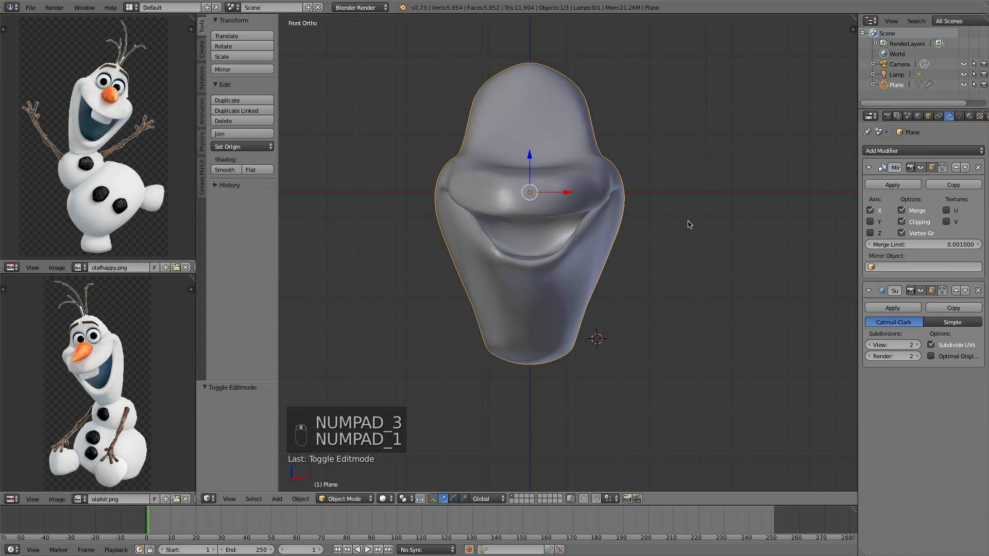
scroll(643, 226, up, 2)
scroll(647, 222, up, 2)
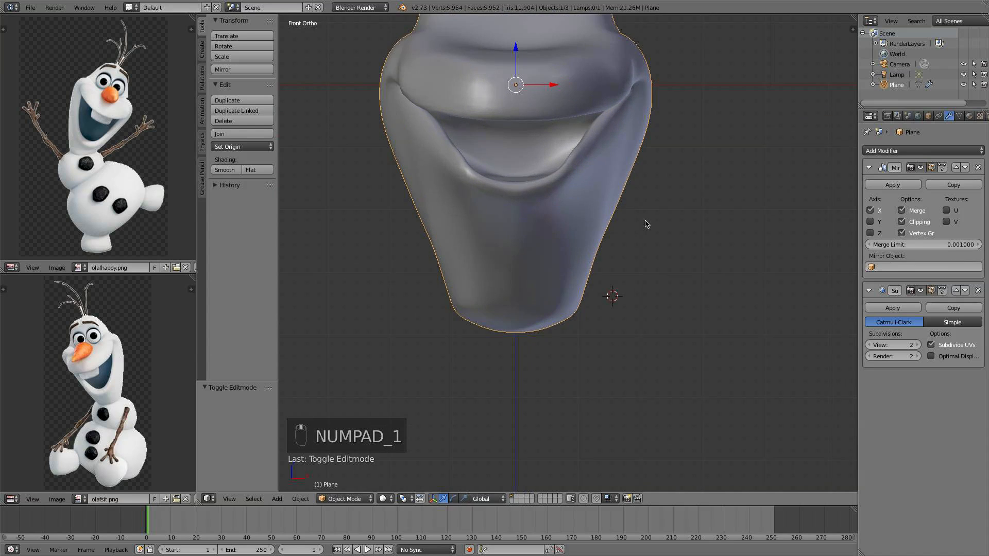
Select a vertex on the side of the jaw and move it with proportional editing
key(Tab)
middle_drag(634, 223, 613, 261)
right_click(600, 242)
key(g)
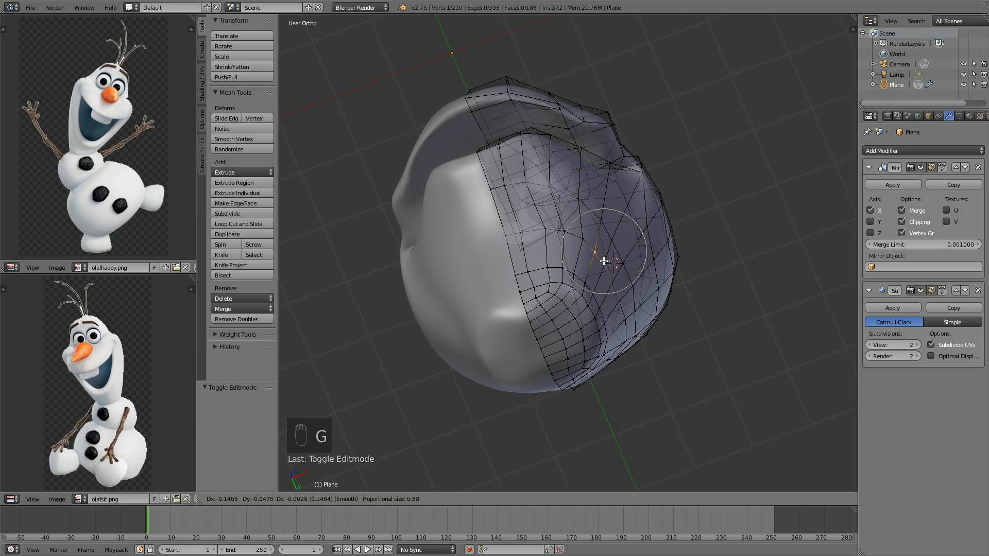
click(599, 255)
middle_drag(596, 250, 591, 397)
key(KP_1)
shift+middle_drag(577, 255, 593, 293)
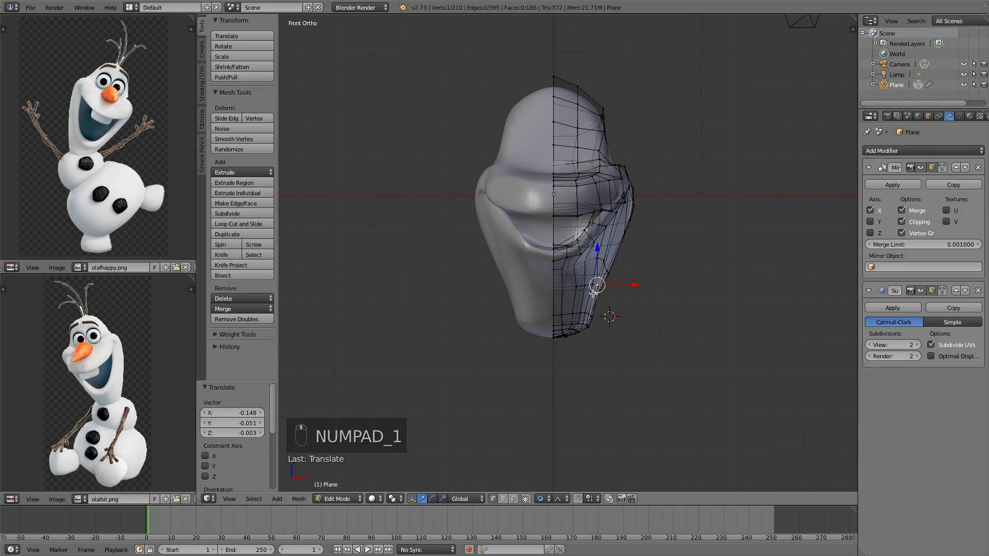
In front view, move the jaw-side vertex outward along X by 0.148 and adjust it along Z
scroll(623, 253, up, 2)
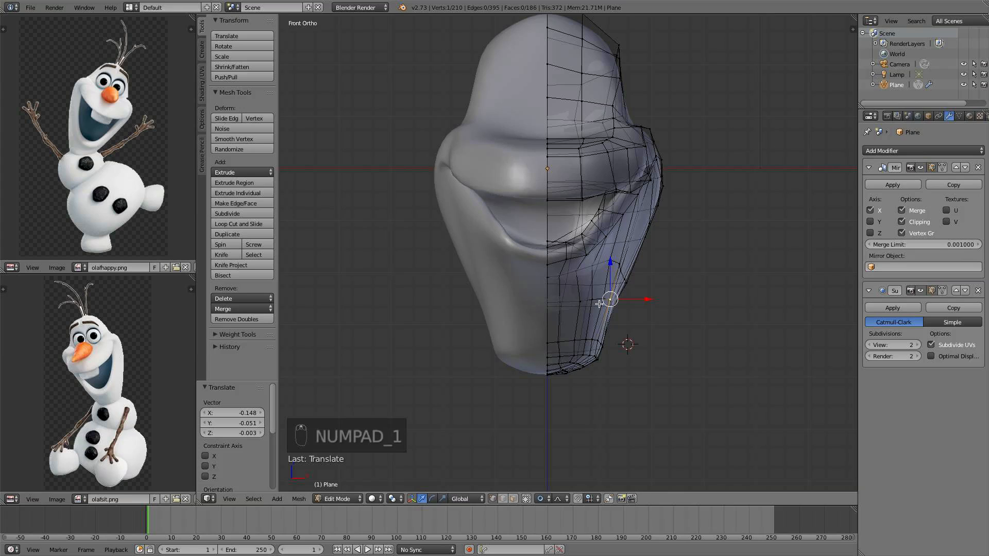
key(g)
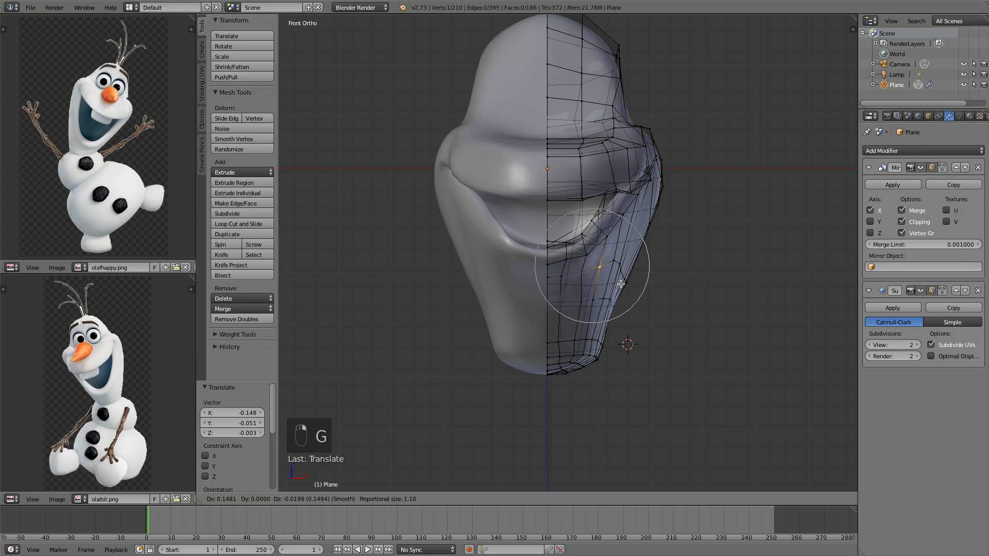
click(621, 283)
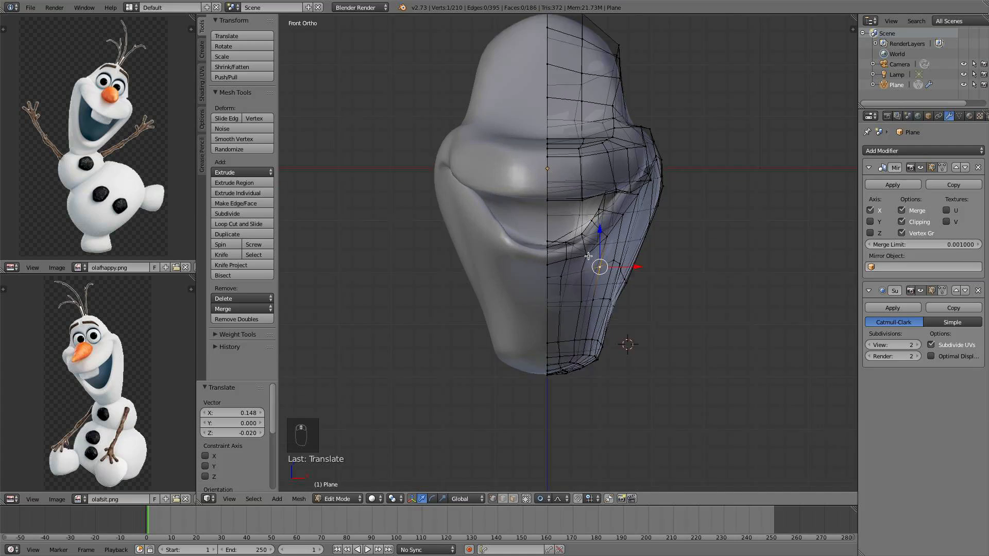
scroll(567, 261, up, 2)
drag(568, 229, 572, 231)
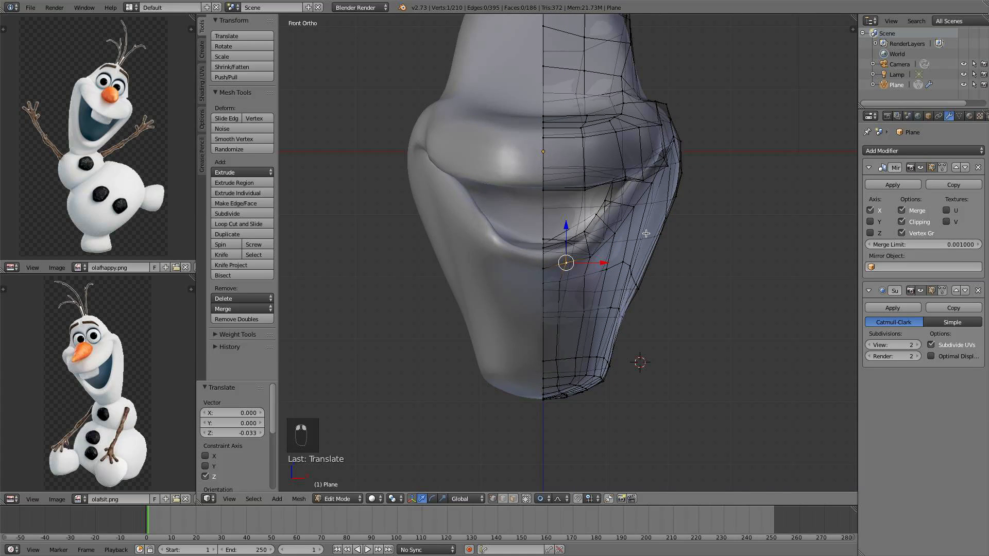
Scale the selected lower jaw vertices by about 0.904 with proportional editing, then shift them slightly inward
alt+right_click(635, 276)
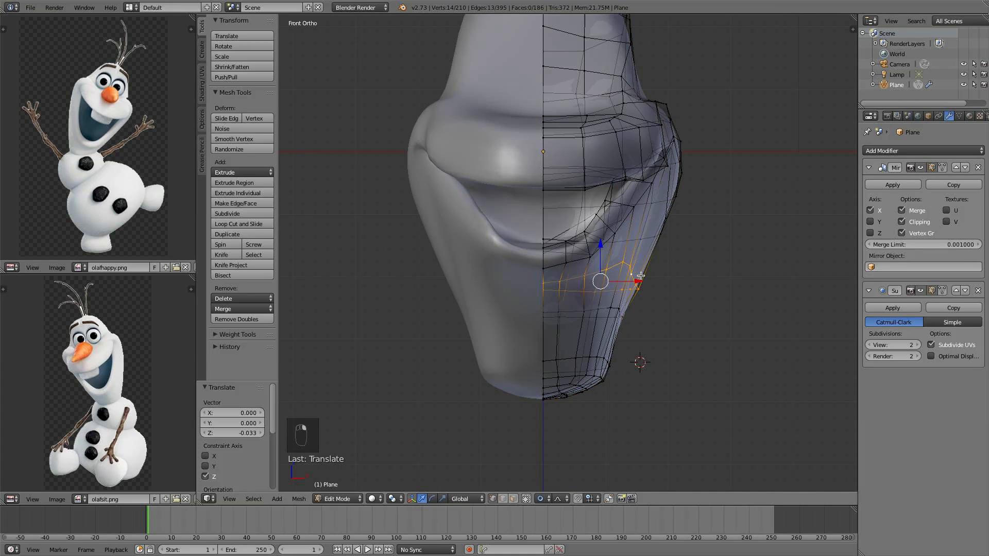
scroll(643, 279, down, 1)
key(s)
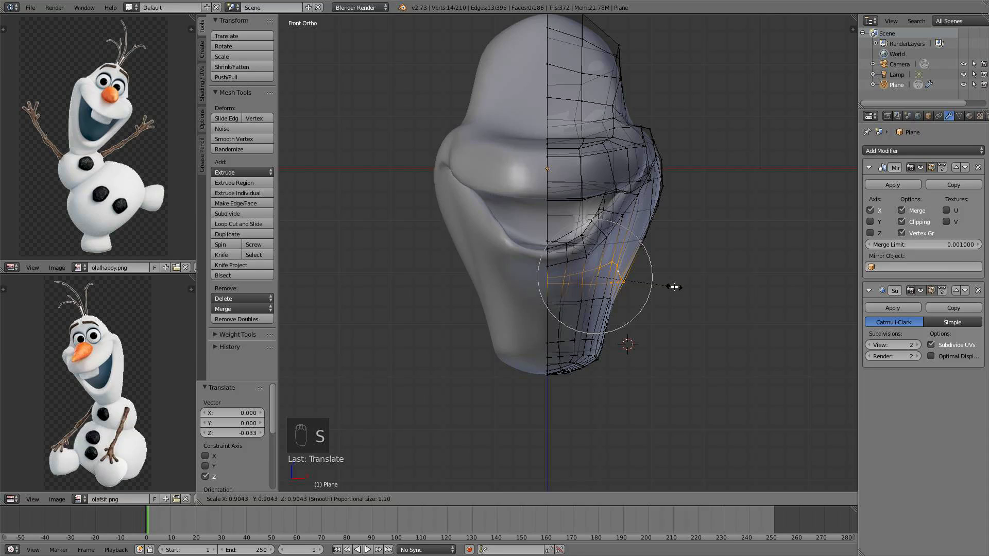
click(674, 287)
key(g)
click(666, 286)
Select a vertex on the jaw side and move it down with proportional editing
alt+right_click(582, 299)
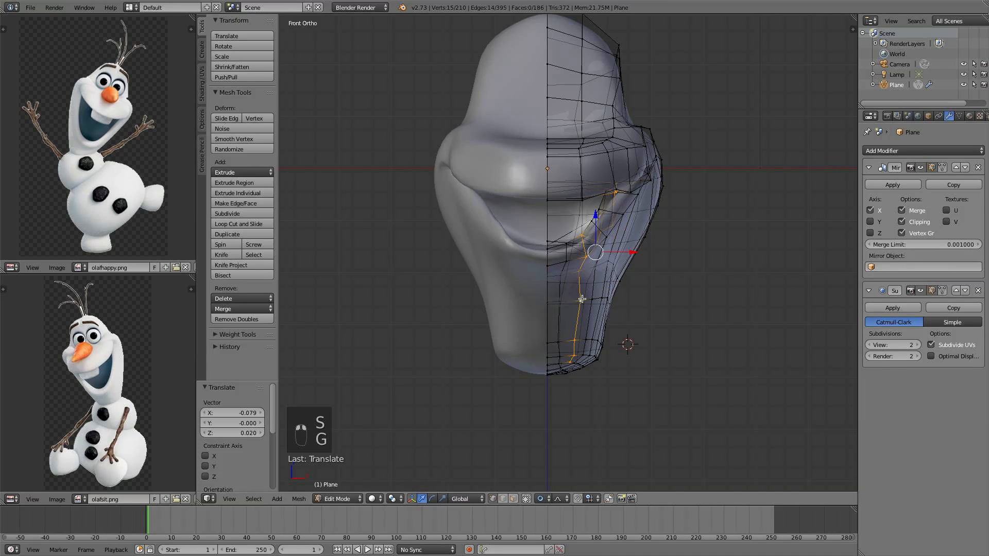
alt+right_click(589, 299)
key(g)
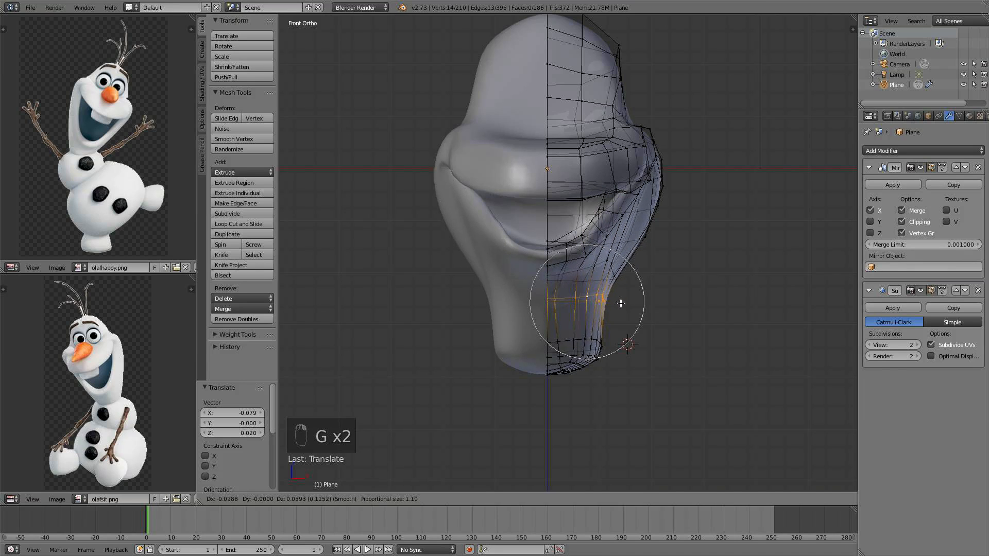
click(613, 324)
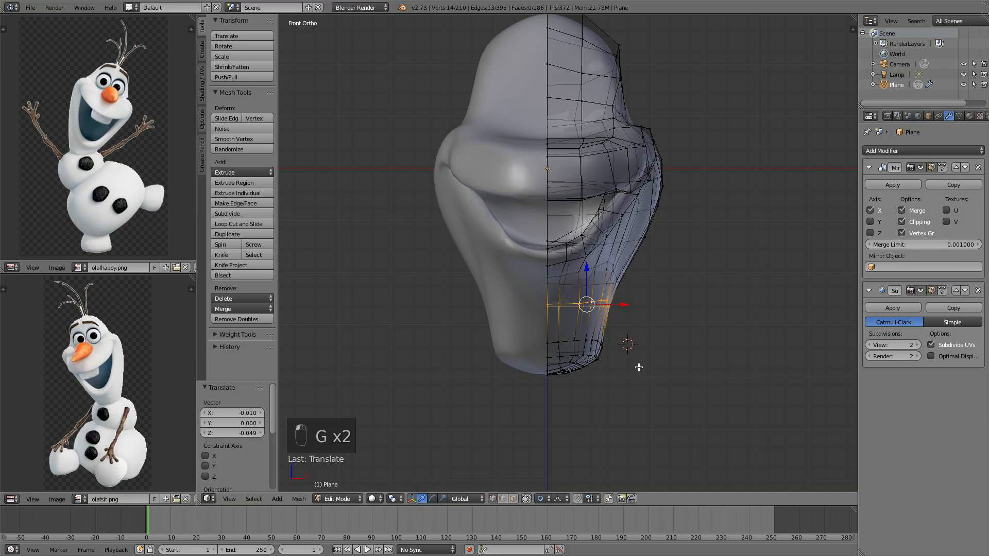
Select the bottom rows of the chin and move them up along Z by 0.356
middle_drag(639, 367, 632, 364)
key(a)
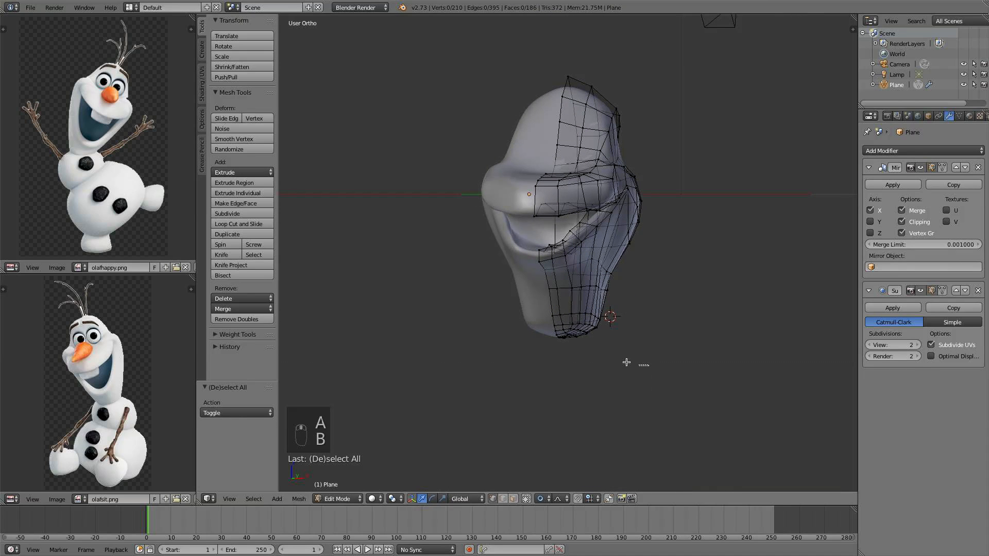
drag(648, 365, 507, 292)
key(g)
key(z)
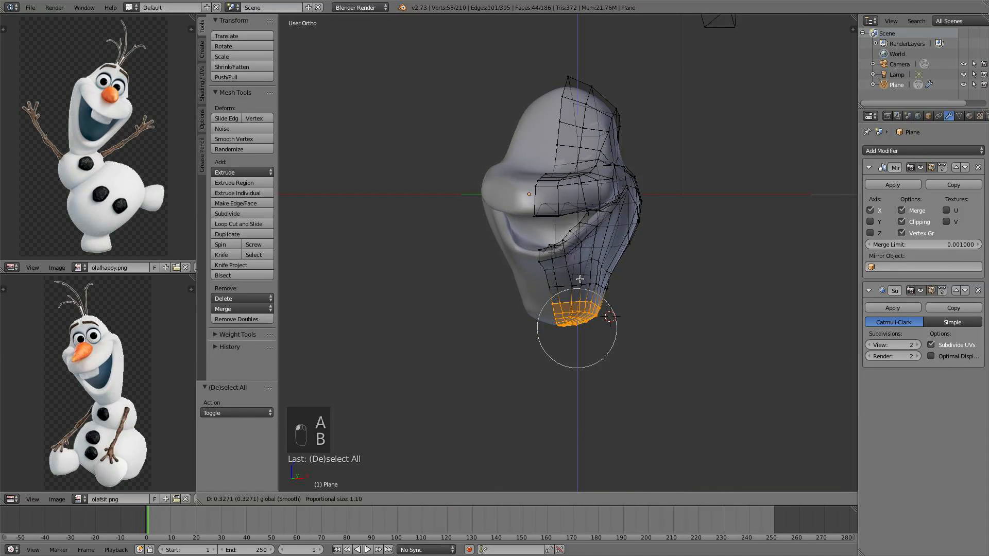
click(580, 280)
In front view, select the top-centre vertex of the head and move it down along Z by 0.288
middle_drag(582, 281, 636, 278)
key(KP_1)
scroll(637, 273, up, 3)
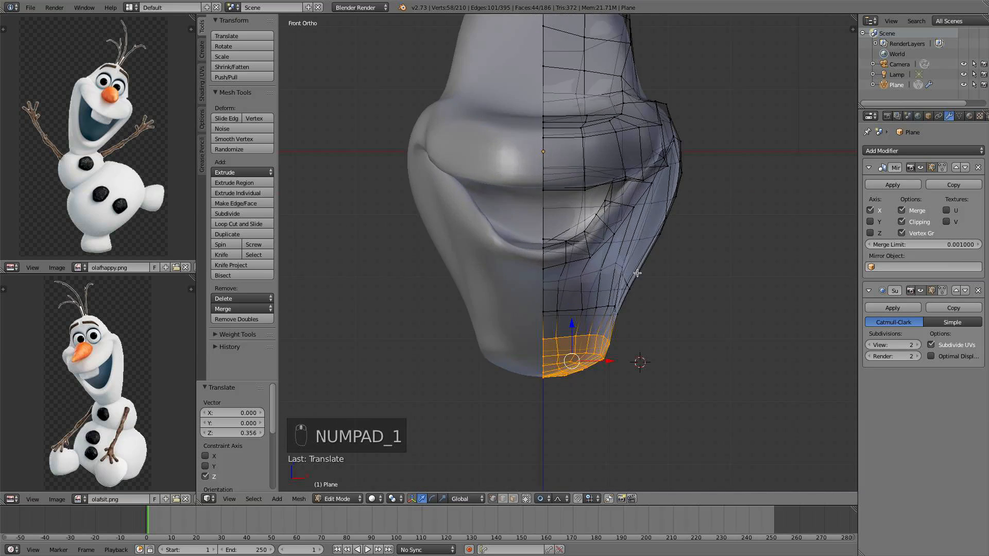
scroll(637, 273, down, 1)
shift+middle_drag(613, 147, 613, 266)
scroll(657, 215, up, 2)
scroll(653, 172, down, 1)
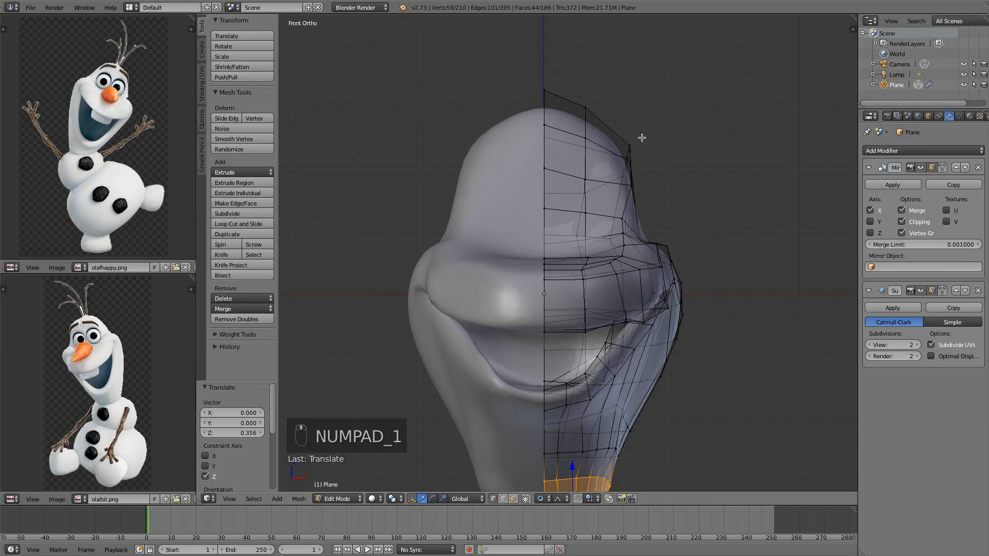
right_click(628, 146)
key(g)
key(x)
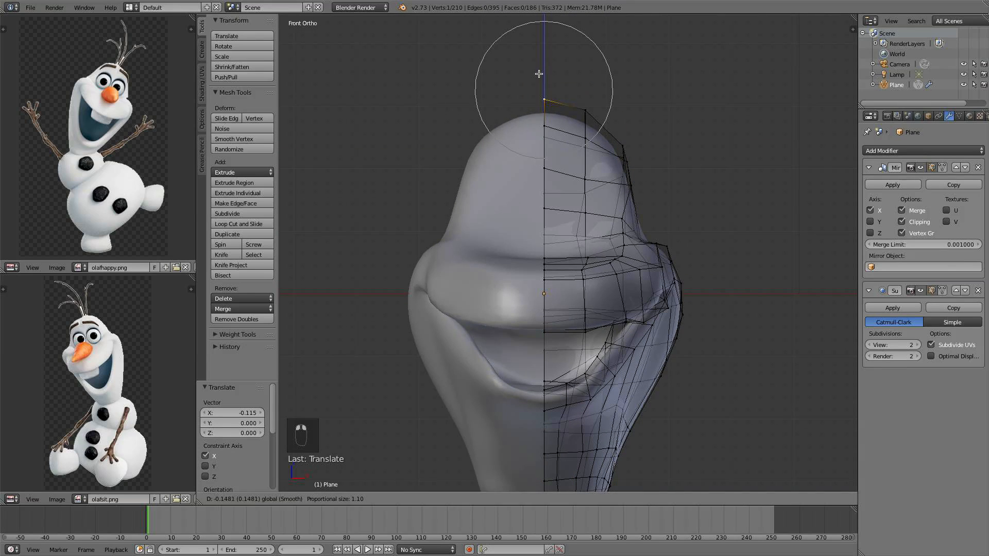
click(539, 81)
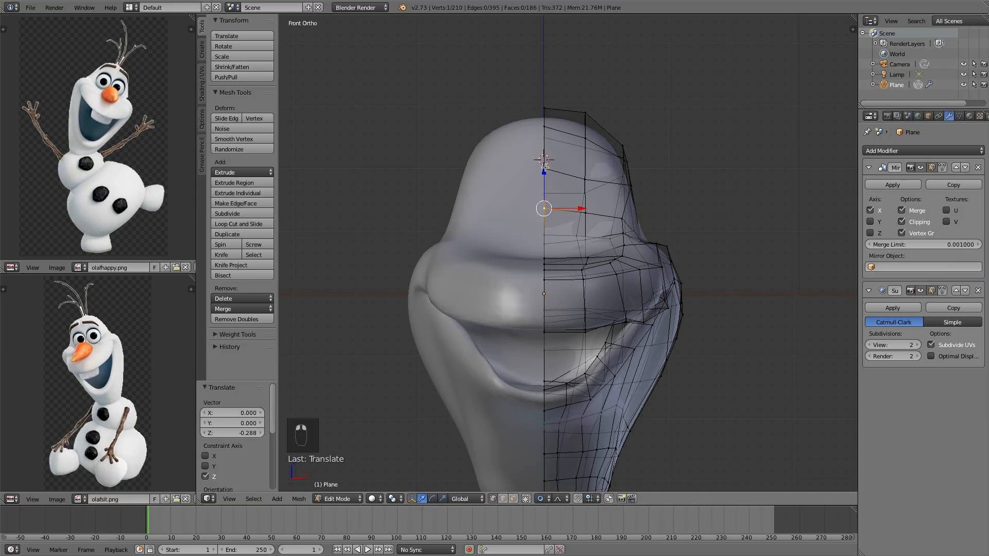
In right view, move the vertex below the mouth corner down along Z with proportional editing
middle_drag(557, 170, 432, 171)
key(KP_3)
scroll(584, 310, up, 2)
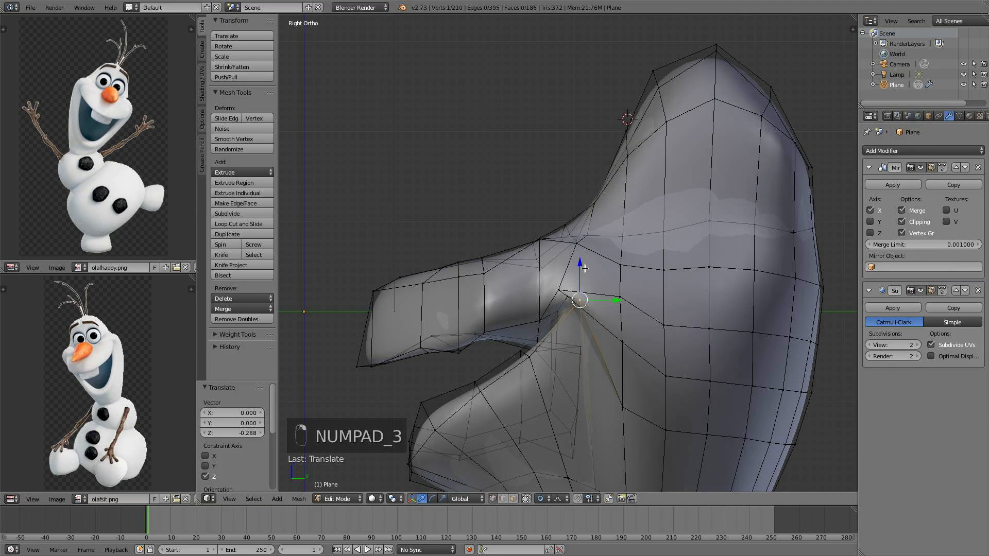
drag(585, 268, 587, 280)
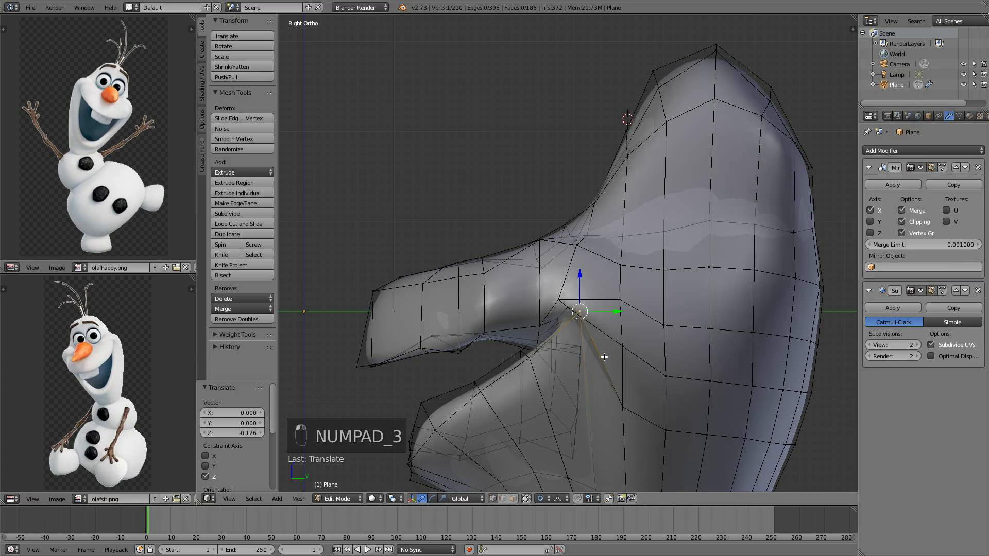
Select a lower jaw vertex and raise it along Z by 0.171 with proportional editing
right_click(618, 407)
drag(624, 319, 622, 317)
drag(623, 341, 623, 325)
shift+middle_drag(642, 359, 640, 258)
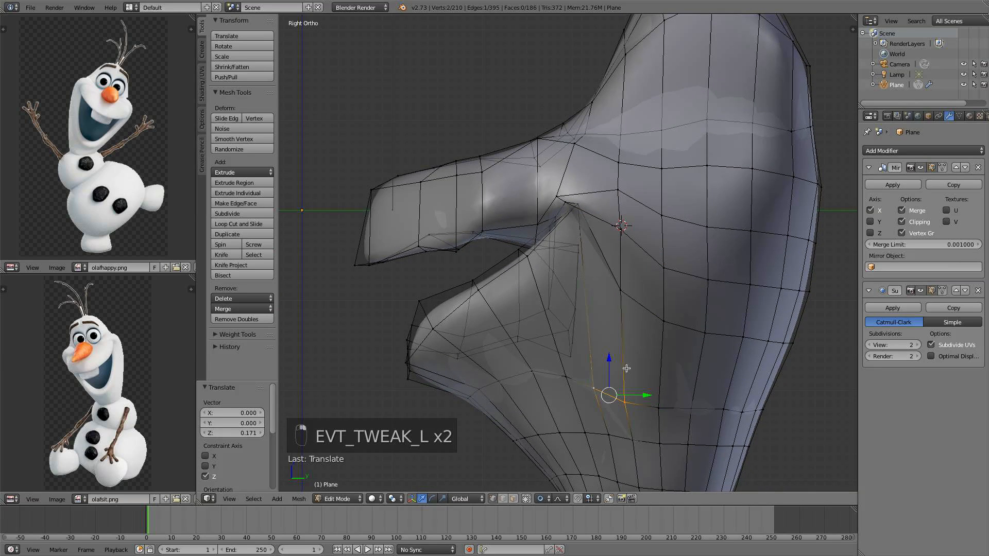
drag(609, 363, 605, 303)
Orbit around the jaw and move the selected vertex outward along X by 0.083
middle_drag(629, 303, 723, 312)
drag(692, 341, 714, 338)
middle_drag(714, 338, 515, 319)
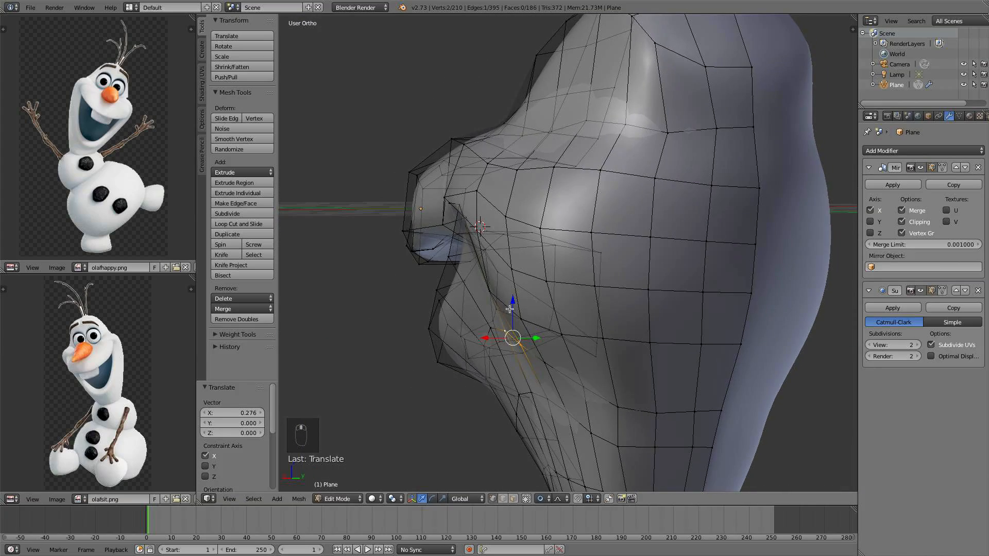
drag(511, 320, 489, 333)
middle_drag(488, 333, 539, 320)
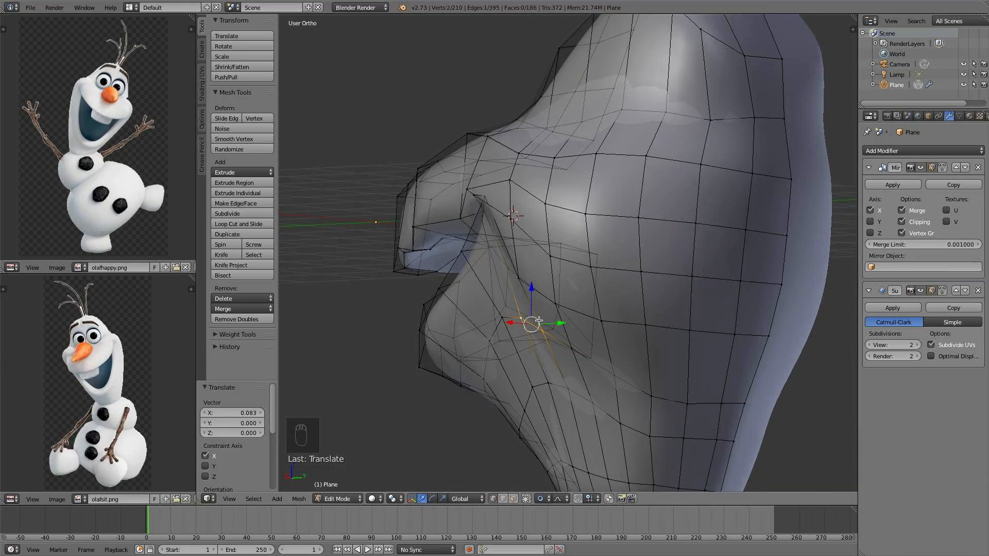
Select a jaw vertex near the mouth corner and move it along Y by -0.248
shift+right_click(520, 317)
drag(539, 317, 521, 315)
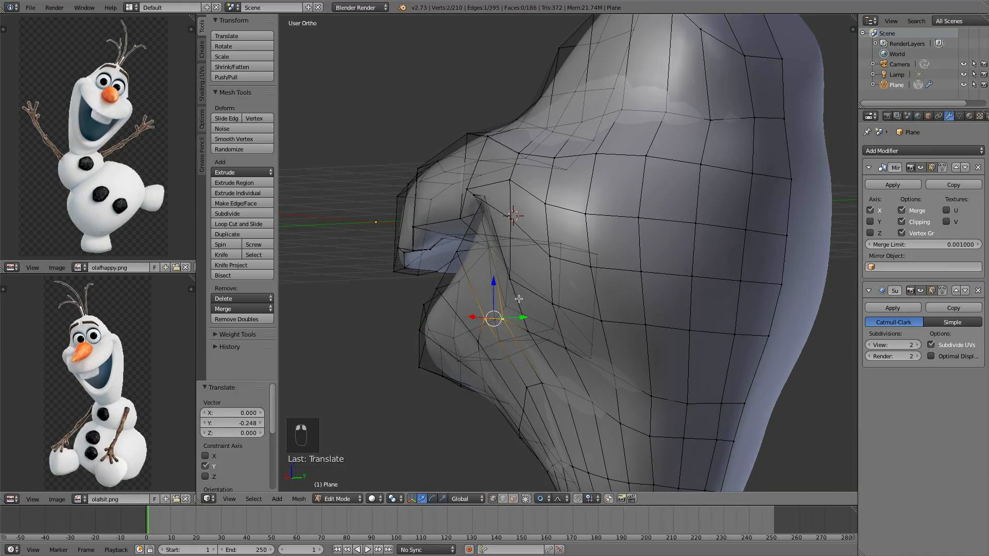
drag(493, 282, 493, 273)
middle_drag(493, 272, 570, 275)
Review the head shape in object mode from the right view
key(a)
key(Tab)
scroll(614, 263, down, 5)
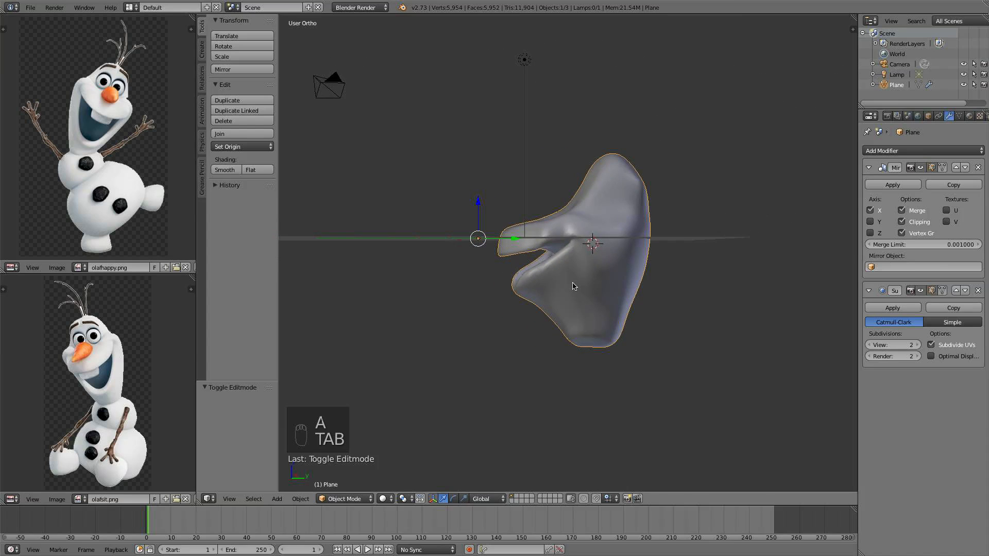
key(KP_3)
scroll(540, 287, up, 3)
scroll(527, 277, down, 1)
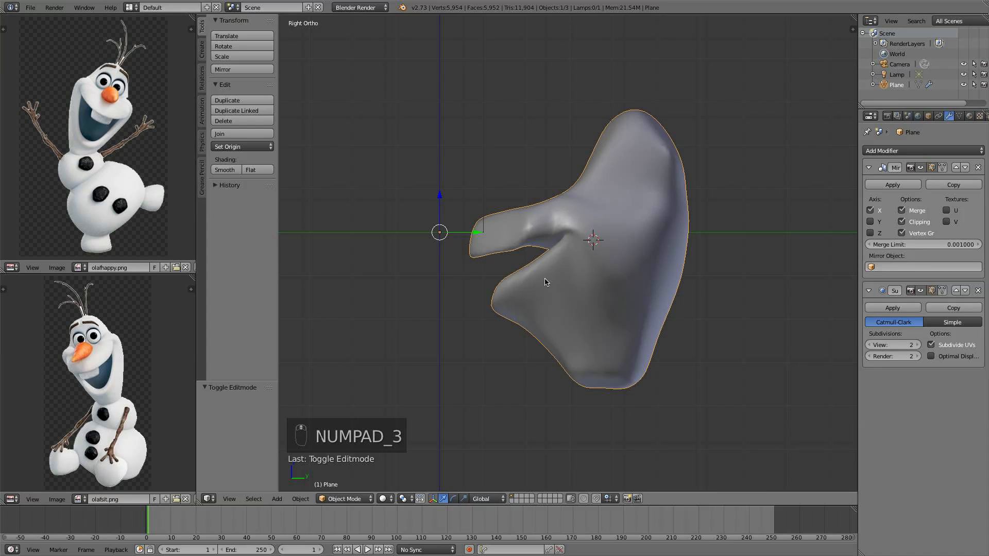
scroll(519, 268, up, 3)
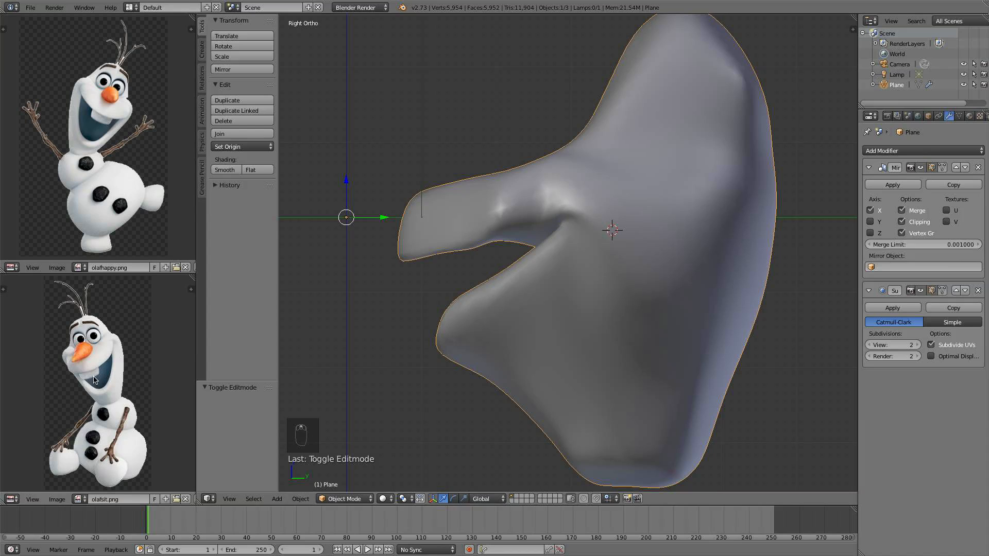
In edit mode, box-select the upper lip tip vertices and raise them along Z by 0.069
key(Tab)
key(b)
key(b)
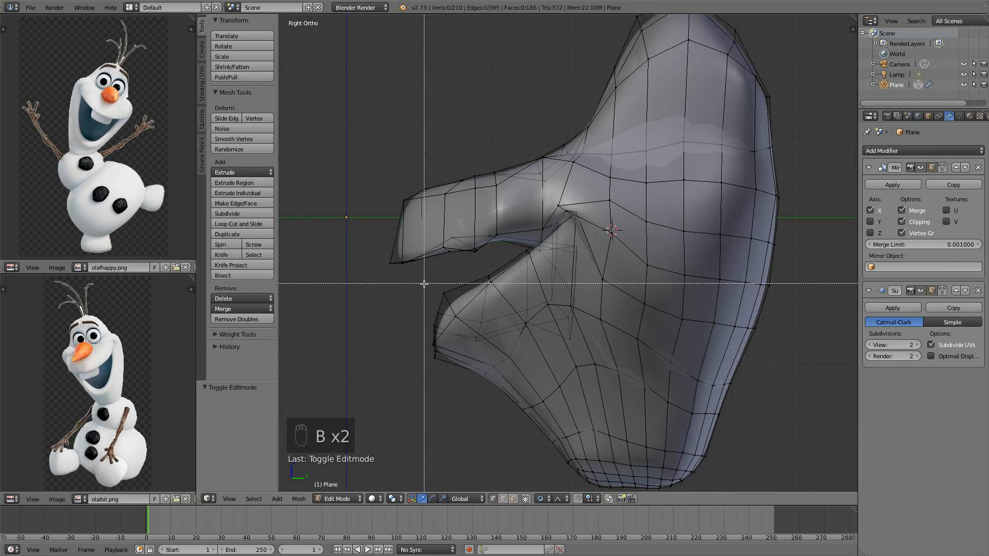
drag(419, 284, 373, 181)
key(b)
drag(439, 269, 402, 183)
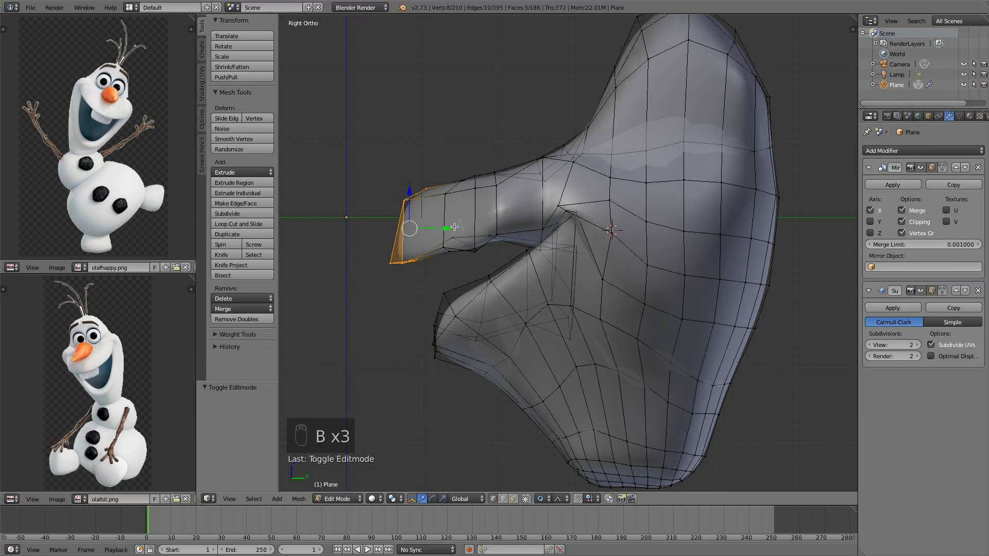
drag(454, 226, 460, 217)
drag(424, 189, 427, 184)
scroll(538, 229, up, 1)
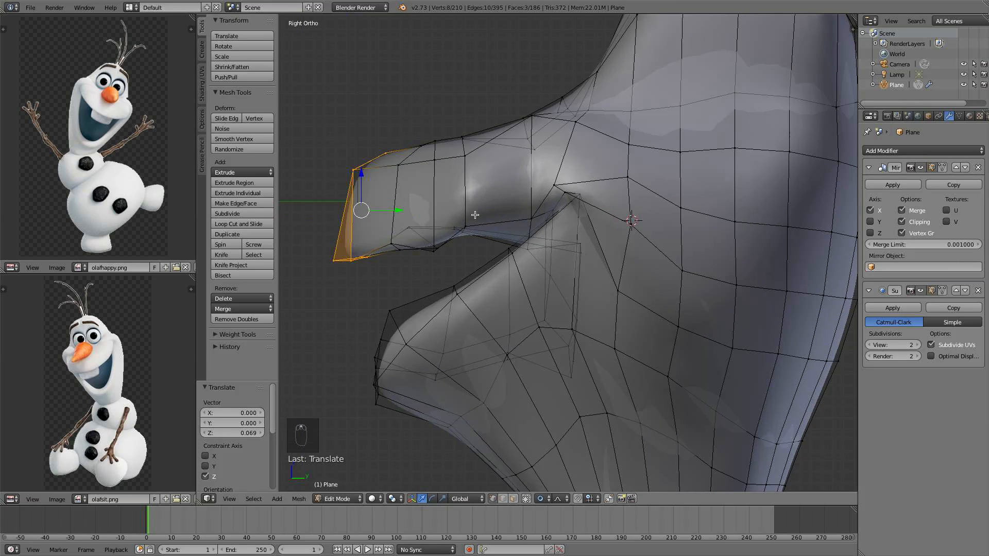
Circle-select the vertices along the lower edge of the upper lip and move them up along Z by 0.288
key(a)
scroll(456, 201, down, 2)
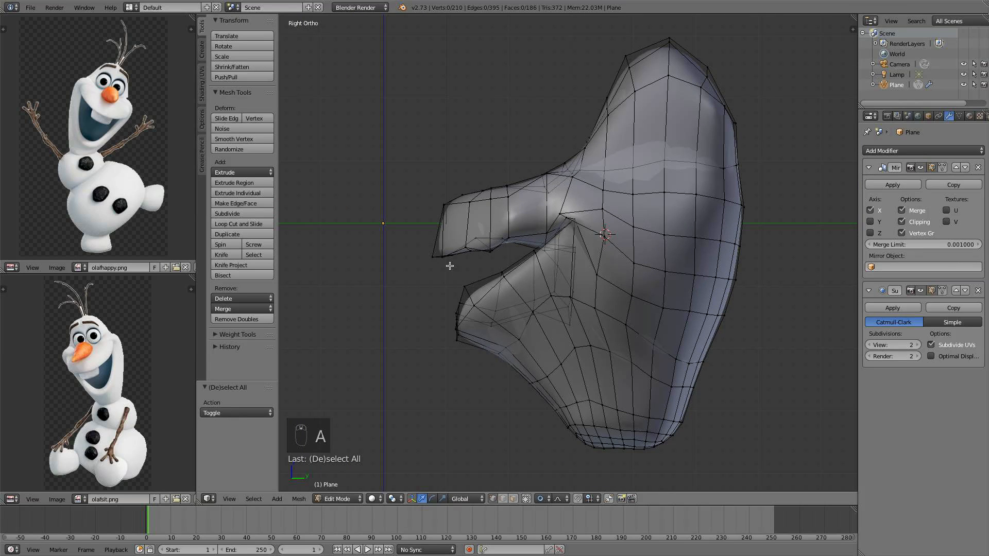
key(c)
drag(454, 254, 491, 240)
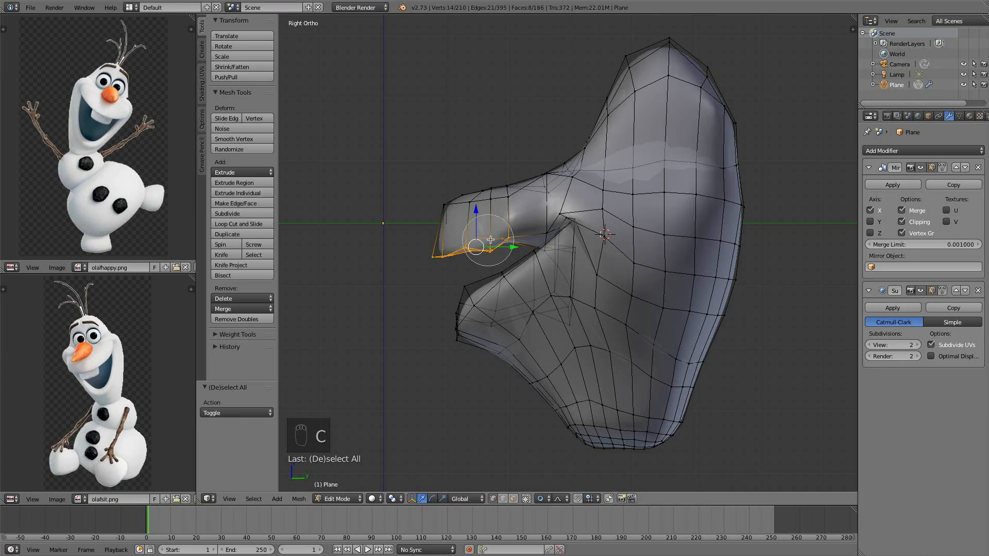
key(g)
click(479, 196)
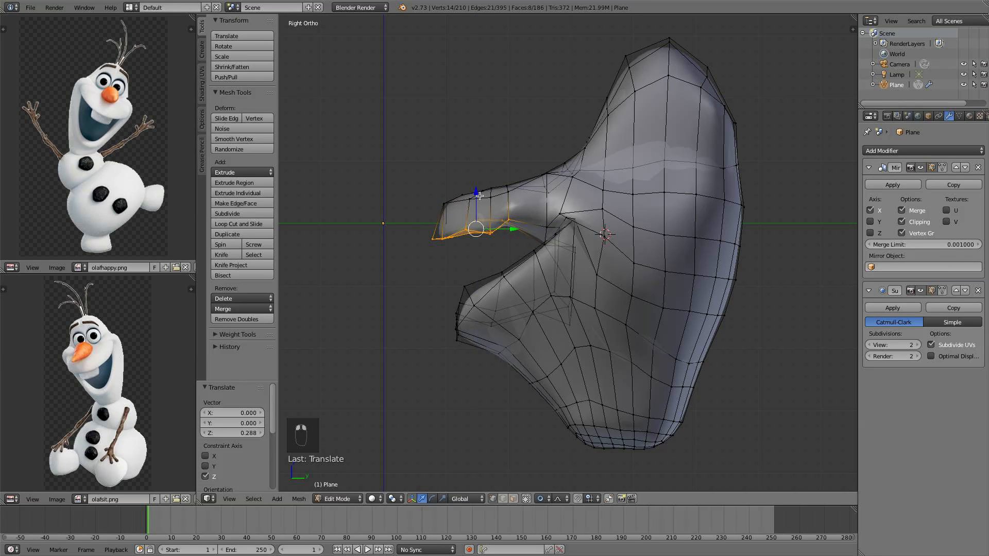
Circle-select four vertices on the upper lip's underside and lower them along Z by 0.057
key(a)
scroll(514, 225, up, 3)
key(c)
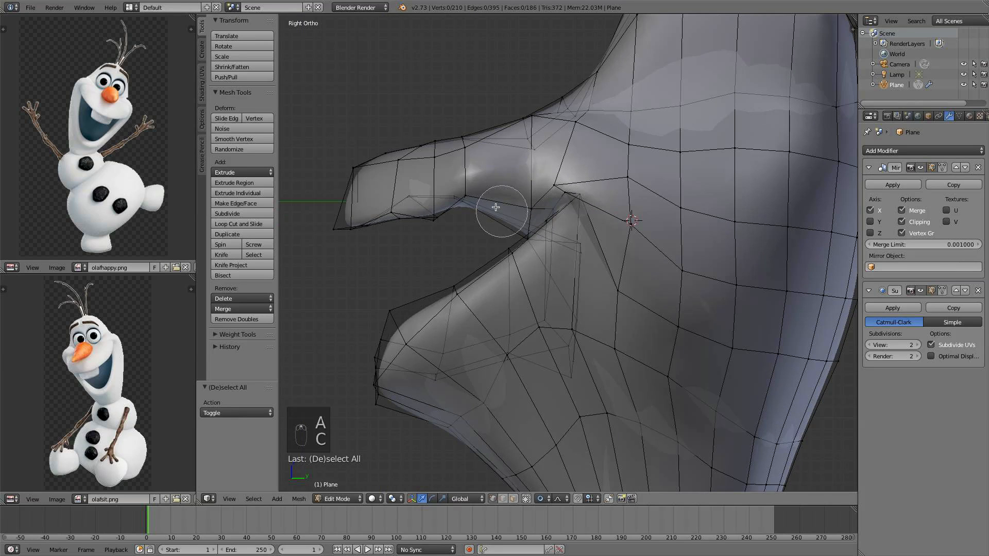
drag(494, 208, 467, 205)
click(467, 170)
drag(459, 163, 460, 169)
scroll(482, 188, up, 4)
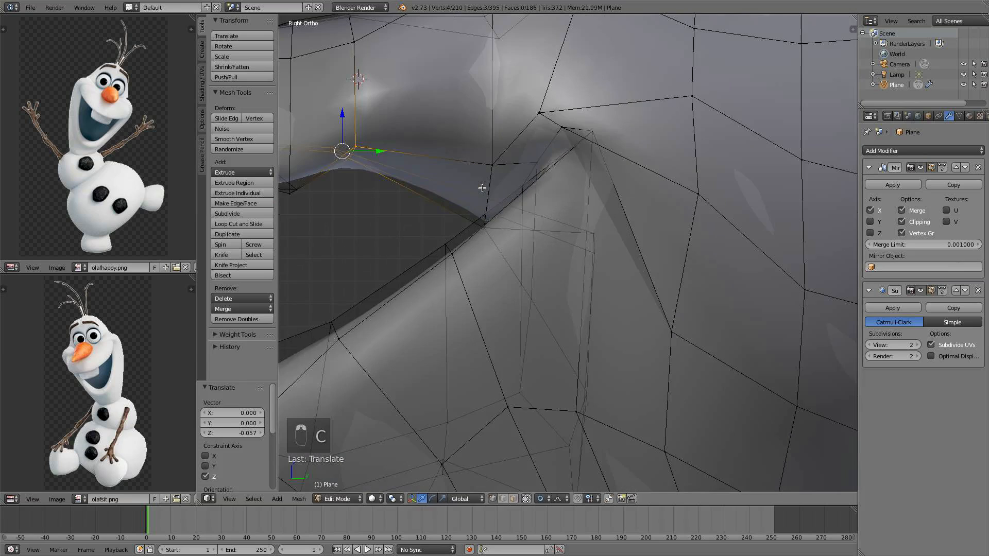
Move those underside vertices by 0.152 along Y and -0.083 along Z, then deselect all
key(g)
scroll(495, 201, up, 2)
click(517, 205)
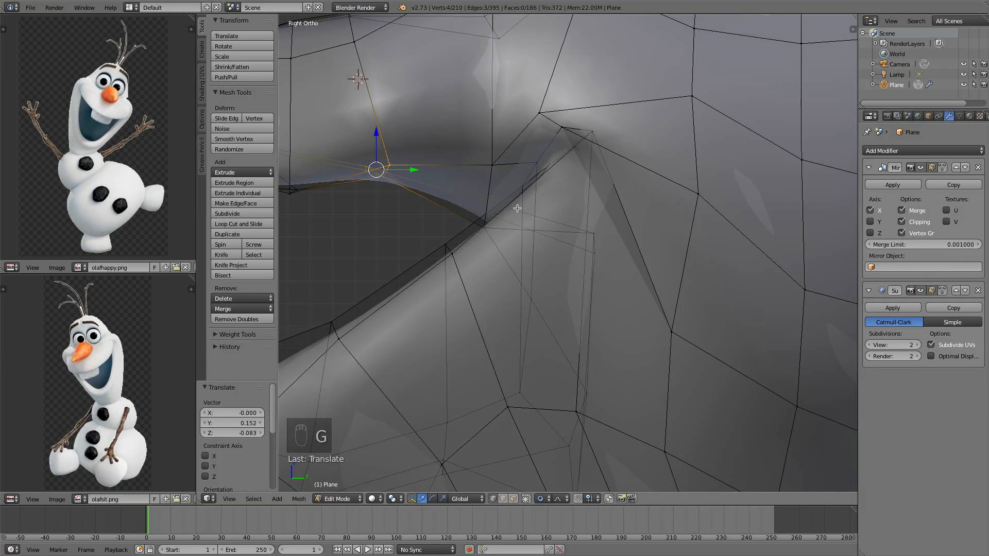
scroll(529, 227, down, 4)
key(a)
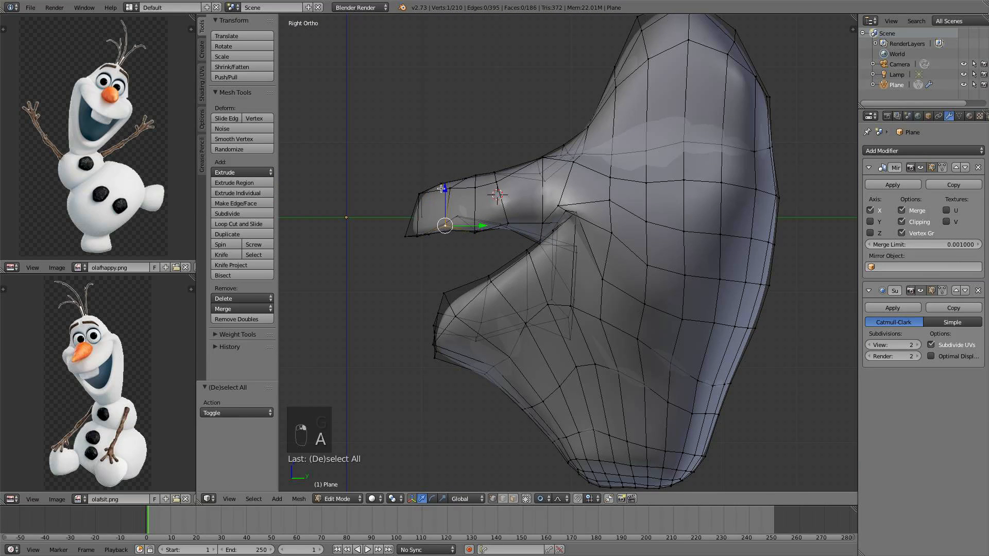
Try scaling the whole head along X by 0.811 in object mode from the top view, then undo it
key(a)
key(Tab)
scroll(510, 206, down, 2)
middle_drag(521, 210, 481, 240)
key(KP_7)
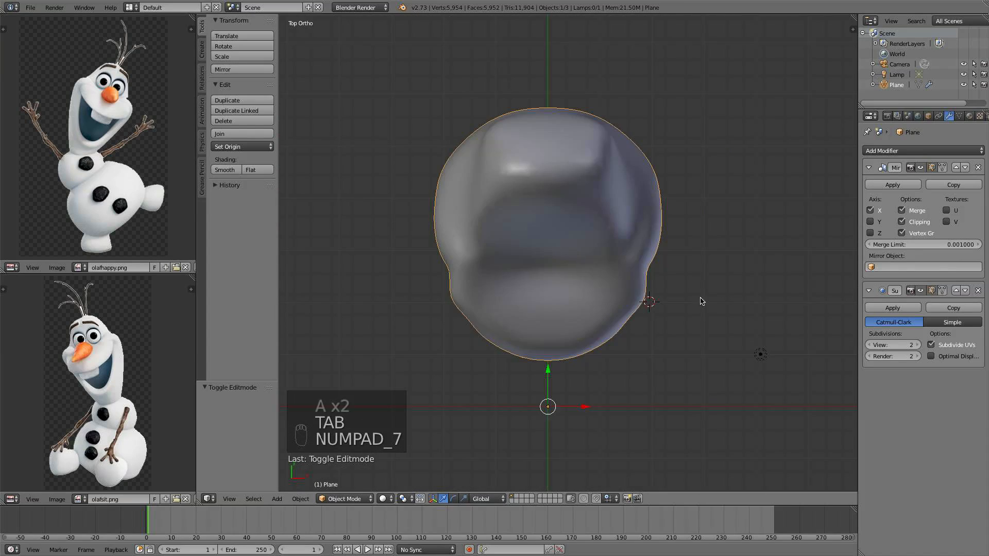
middle_drag(700, 302, 684, 177)
key(s)
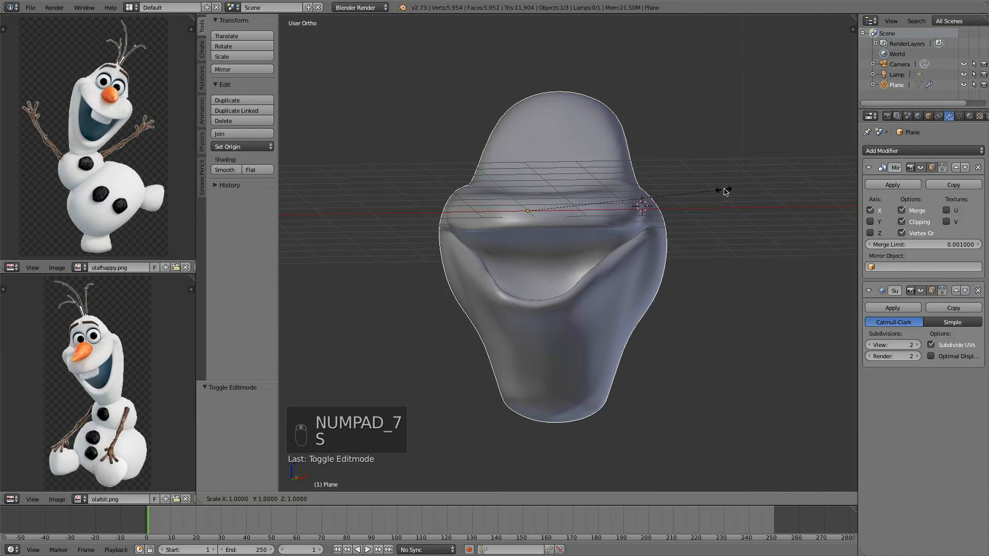
key(y)
key(x)
click(687, 229)
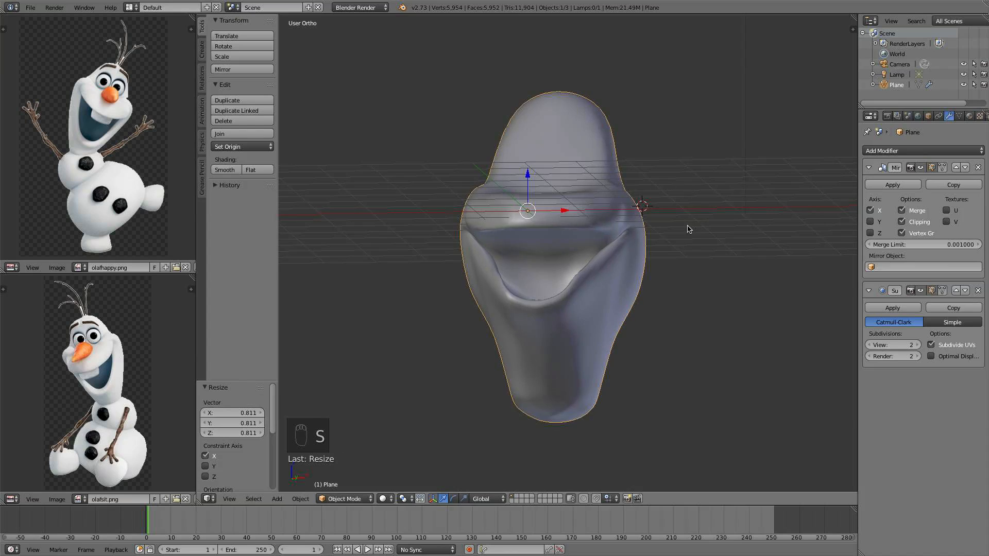
middle_drag(689, 229, 558, 300)
key(super+z)
key(s)
click(685, 234)
In edit mode, select vertices at the mouth corner and move them along X by -0.101 and Y by -0.152
key(Tab)
right_click(506, 276)
shift+right_click(503, 246)
drag(573, 325, 566, 321)
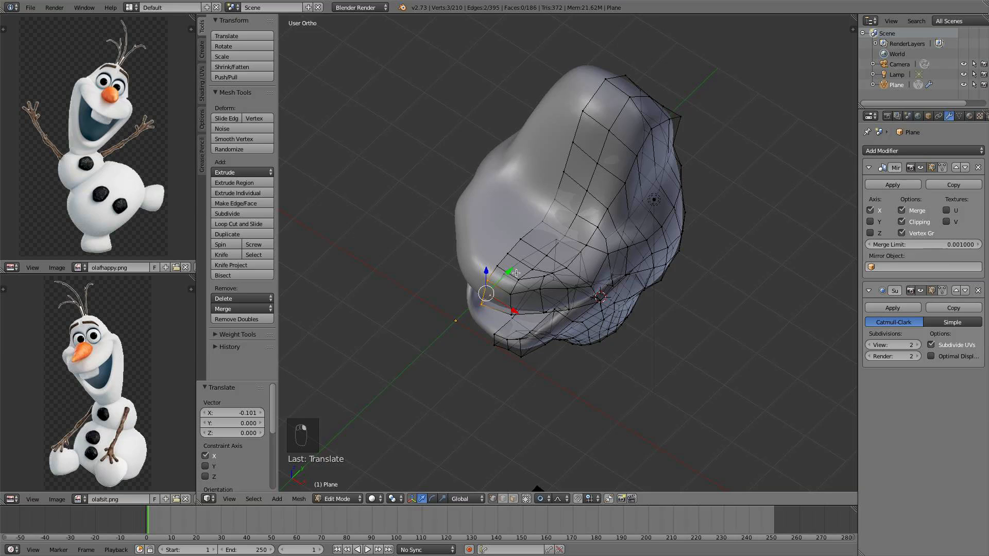
drag(516, 273, 503, 273)
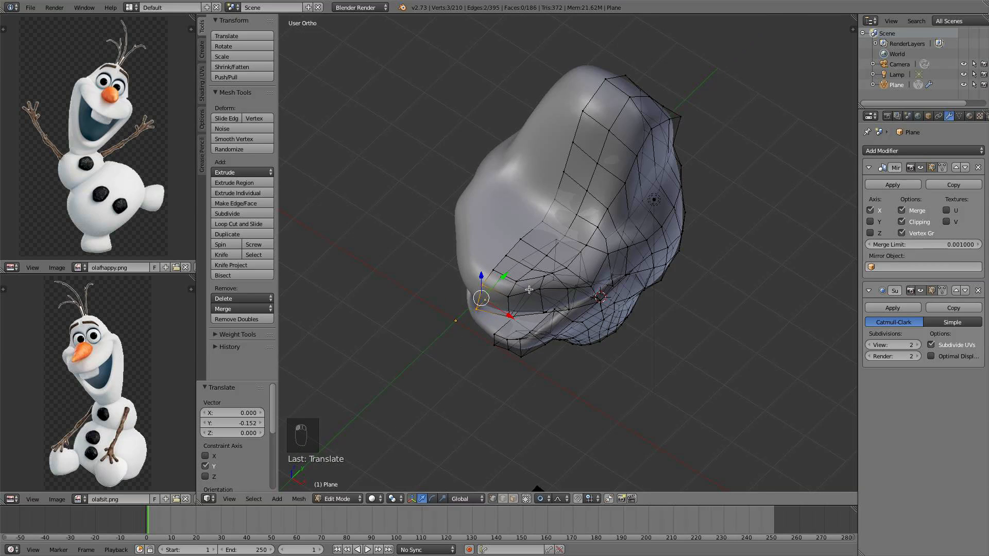
From the right view, raise the selected mouth-corner vertex along Z by 0.099
middle_drag(502, 273, 580, 287)
middle_drag(482, 324, 489, 309)
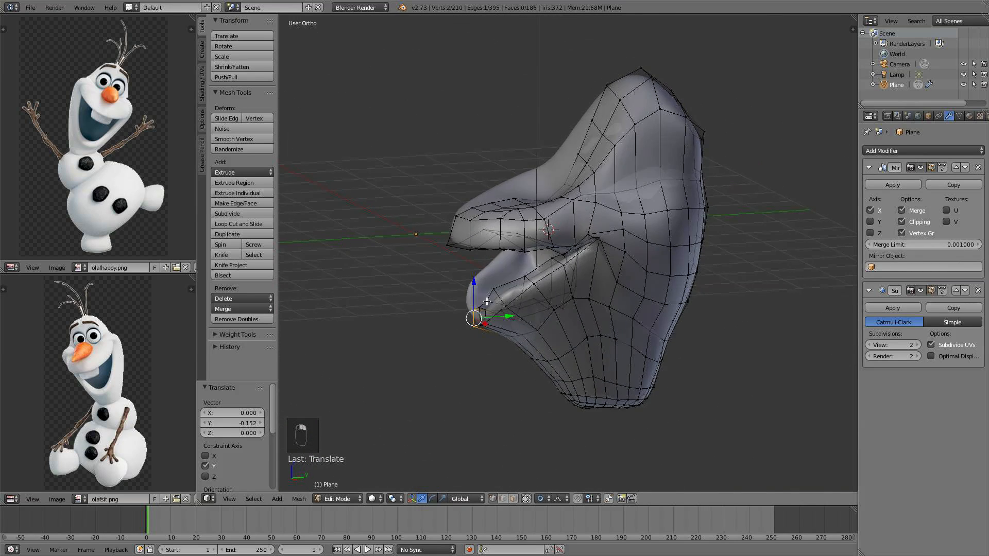
key(KP_3)
drag(515, 317, 503, 256)
scroll(551, 300, down, 1)
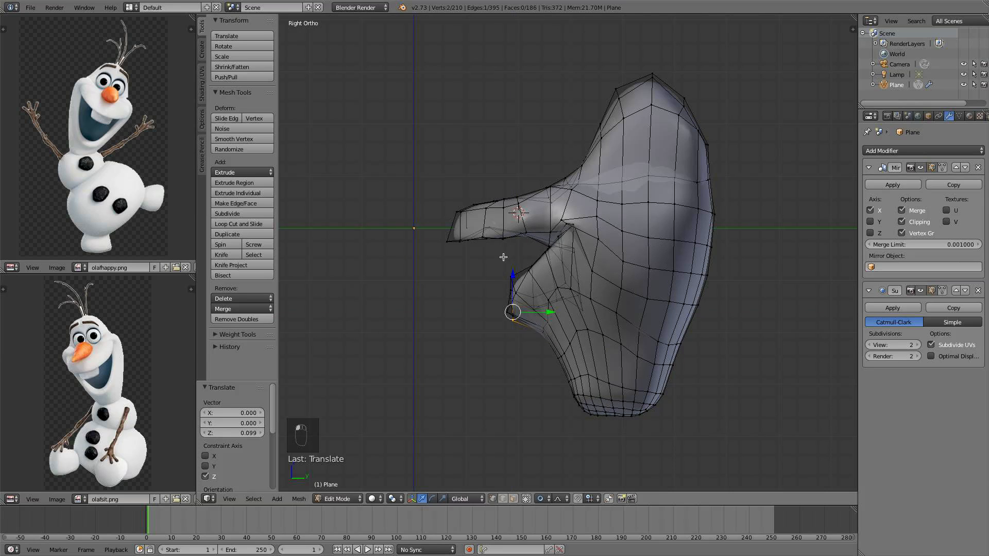
Select a vertex on the head's upper contour and move it along X by -0.183
scroll(488, 237, up, 5)
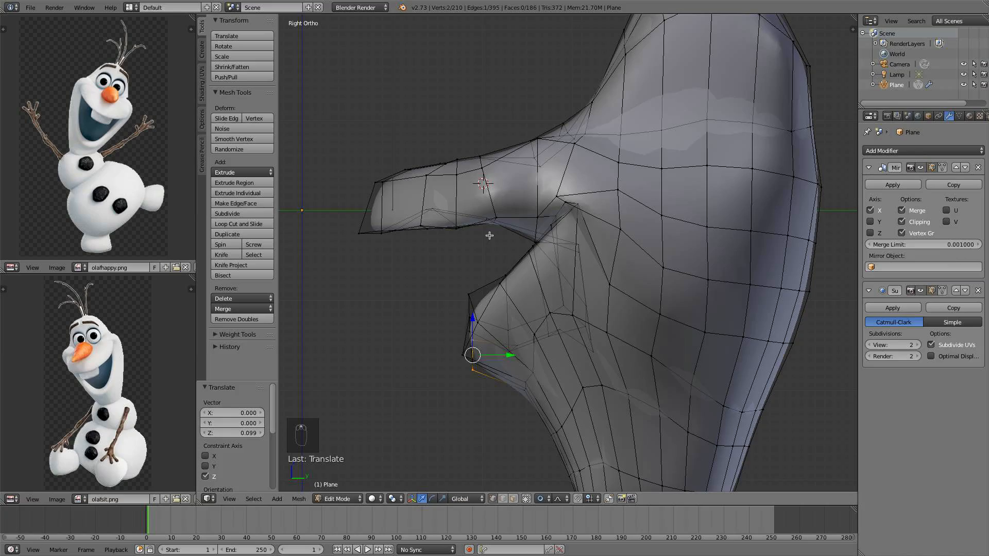
middle_drag(489, 235, 510, 277)
shift+right_click(509, 224)
middle_drag(509, 225, 622, 149)
drag(680, 133, 663, 129)
scroll(671, 130, up, 5)
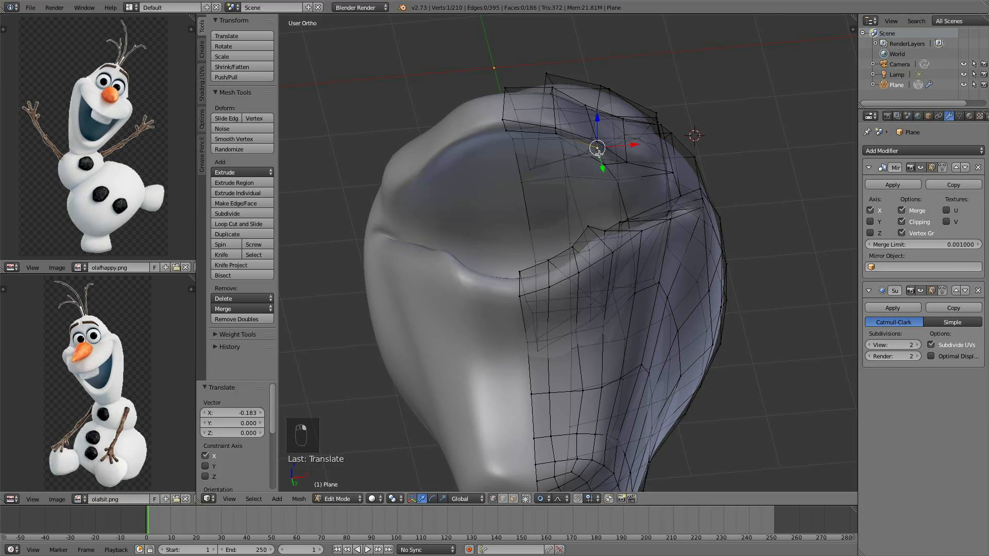
With proportional editing, grab and reposition that upper-contour vertex several times to reshape the top of the head
middle_drag(598, 153, 579, 221)
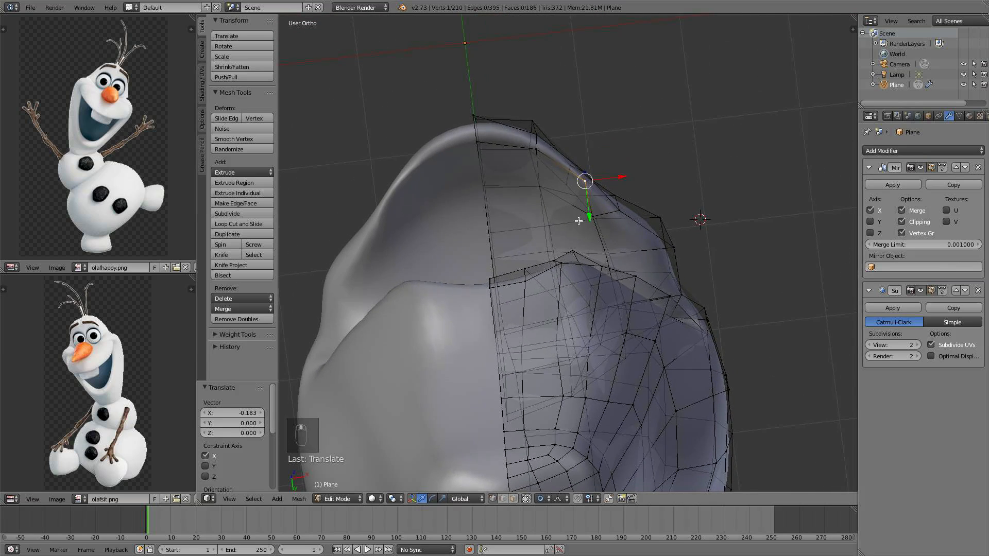
key(g)
scroll(571, 221, up, 20)
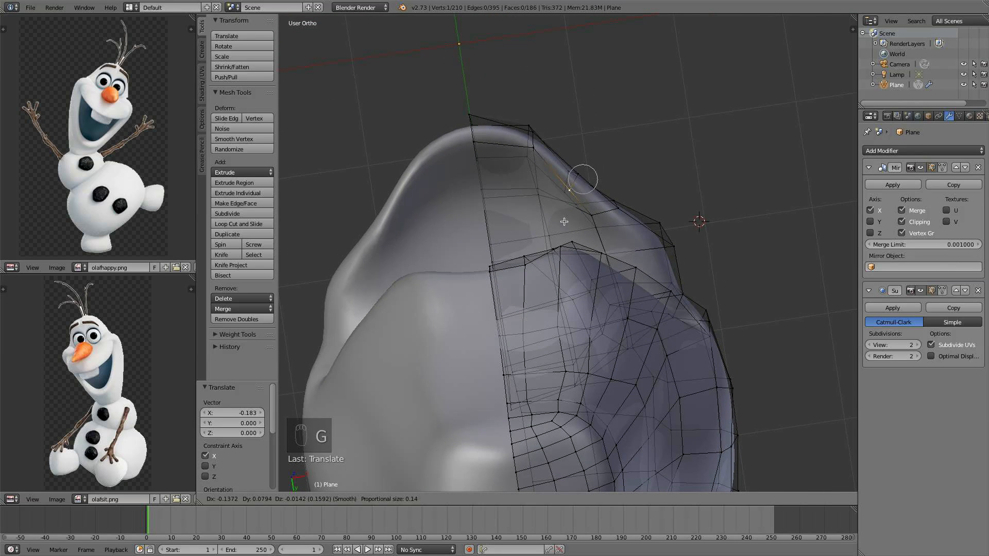
click(563, 211)
key(g)
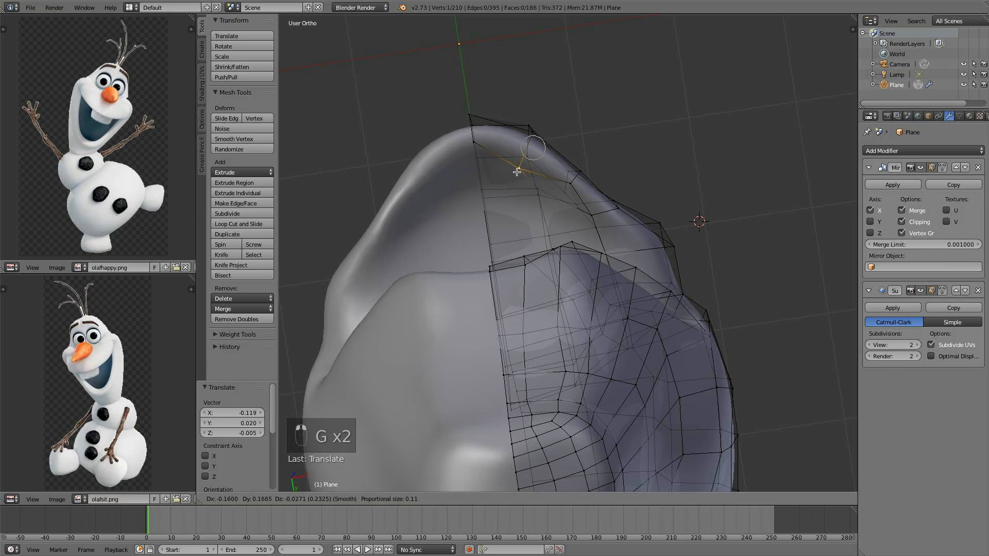
click(517, 173)
middle_drag(516, 174, 528, 184)
key(g)
click(521, 181)
Select neighbouring vertices along the head's upper edge and move each proportionally to smooth the contour
right_click(558, 189)
key(g)
click(567, 204)
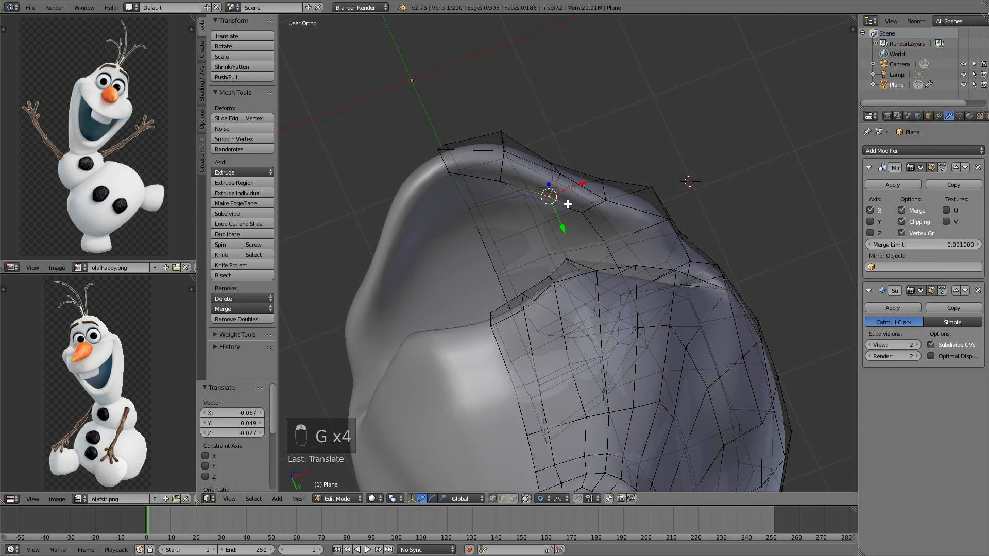
right_click(581, 212)
key(g)
click(573, 219)
middle_drag(573, 219, 506, 324)
key(g)
click(598, 267)
key(g)
click(624, 283)
key(g)
click(663, 317)
Deselect all, return to object mode and inspect the head from the right and front views
key(a)
key(Tab)
scroll(594, 302, down, 6)
key(KP_3)
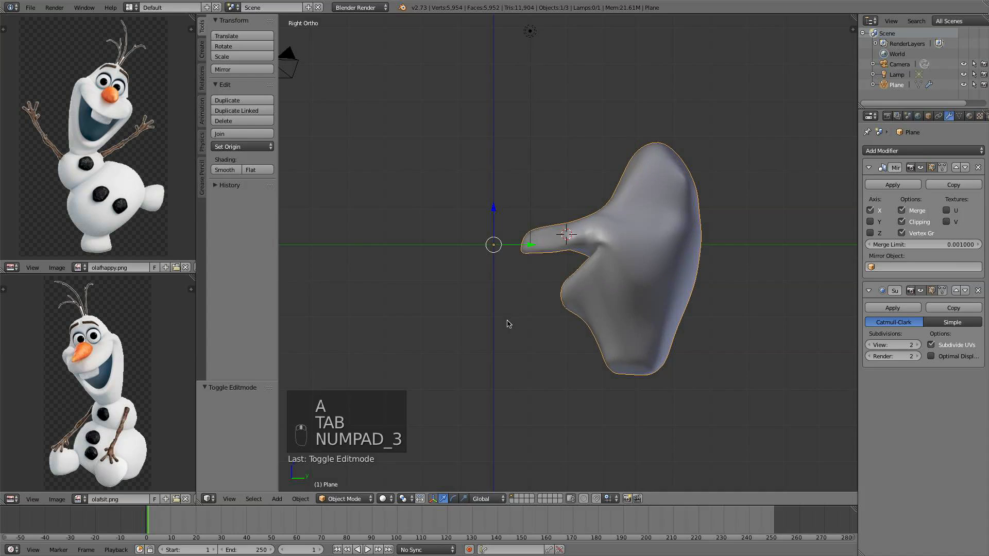
key(KP_1)
scroll(573, 322, up, 5)
middle_drag(579, 346, 634, 389)
shift+middle_drag(634, 389, 666, 309)
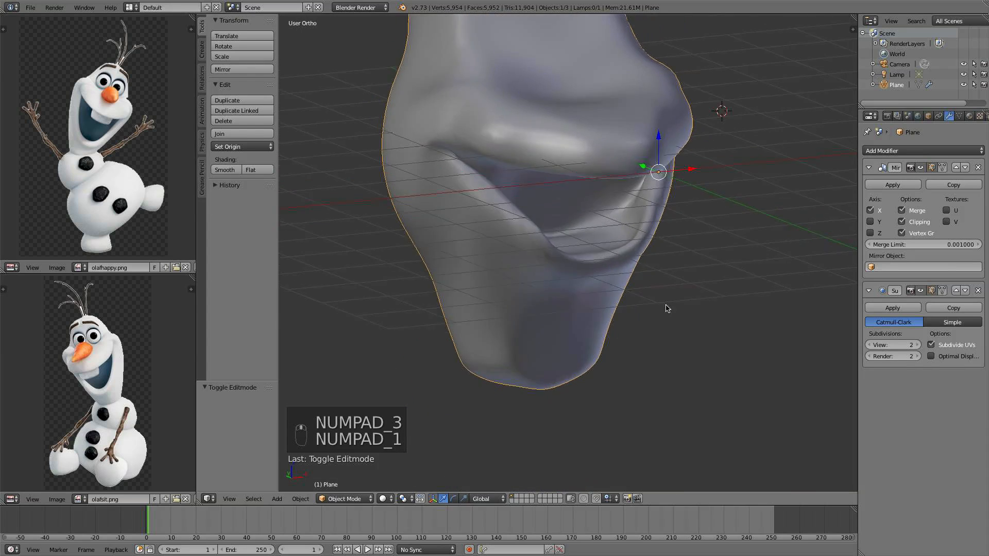
In edit mode, select a lower-lip corner vertex, then move it, rotate it by about -14.5° and scale it to about 0.79 proportionally
key(Tab)
scroll(612, 286, up, 3)
right_click(618, 290)
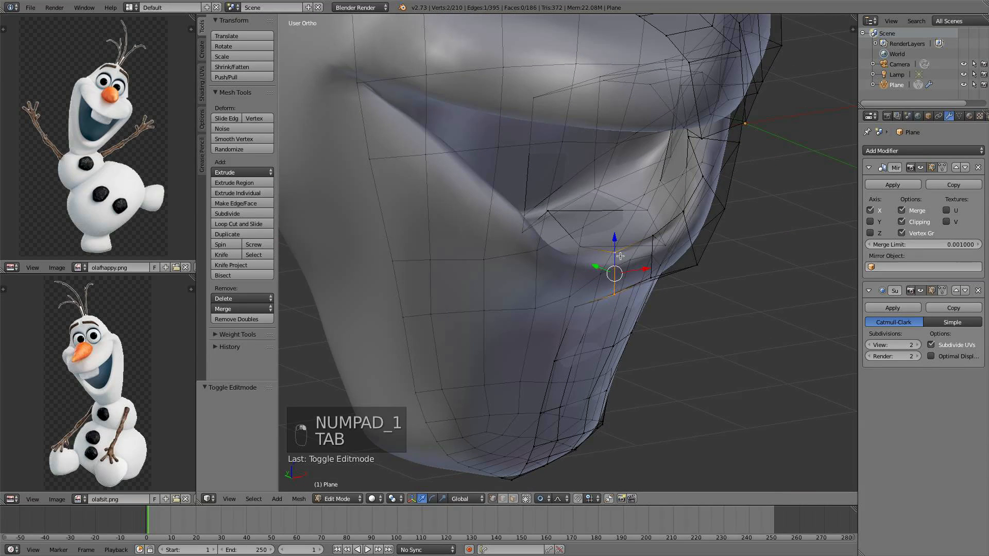
middle_drag(682, 216, 692, 264)
shift+right_click(692, 264)
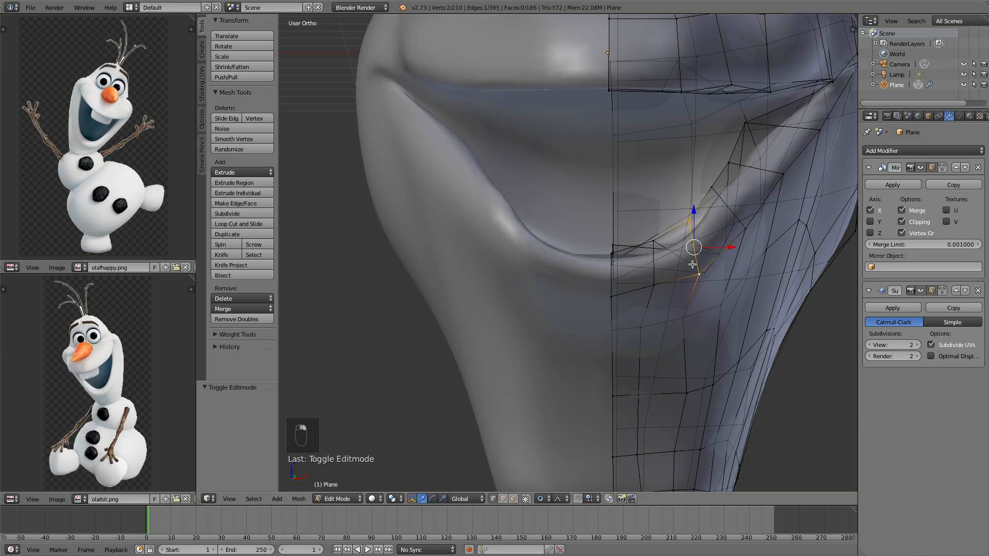
key(KP_1)
key(g)
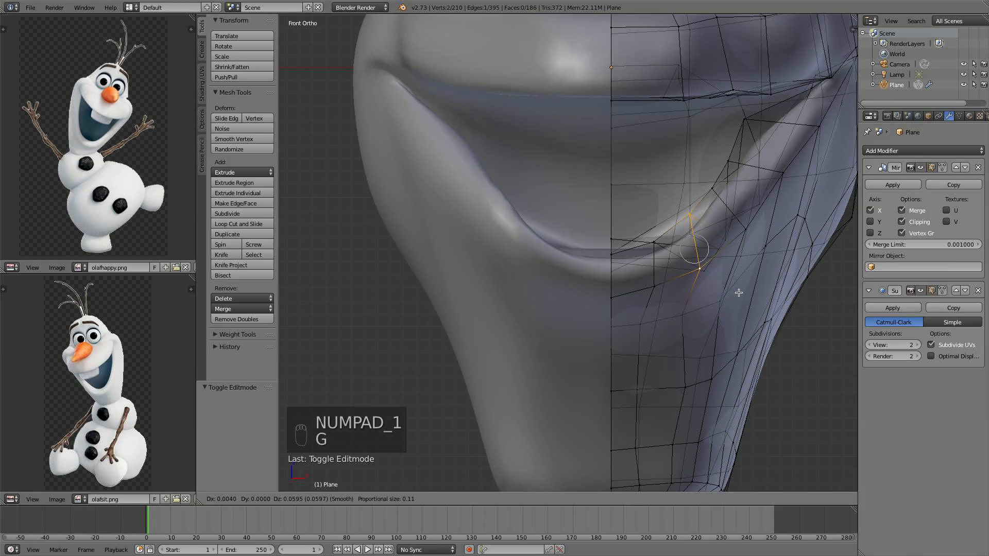
click(735, 284)
key(r)
click(749, 273)
key(s)
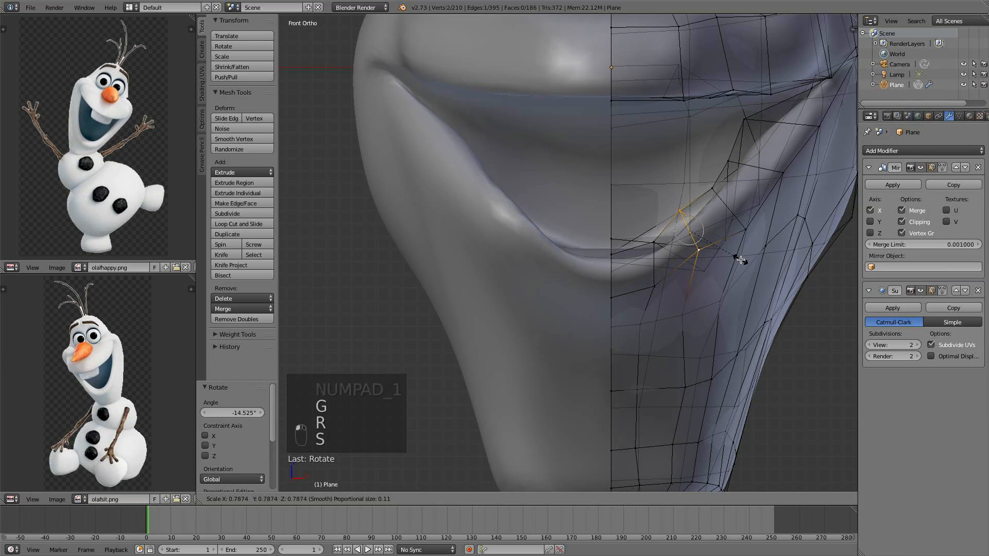
click(740, 261)
Move the corner vertex again, then select the vertex above it and raise it by 0.087 along Z
key(g)
click(743, 263)
right_click(756, 232)
key(g)
click(756, 217)
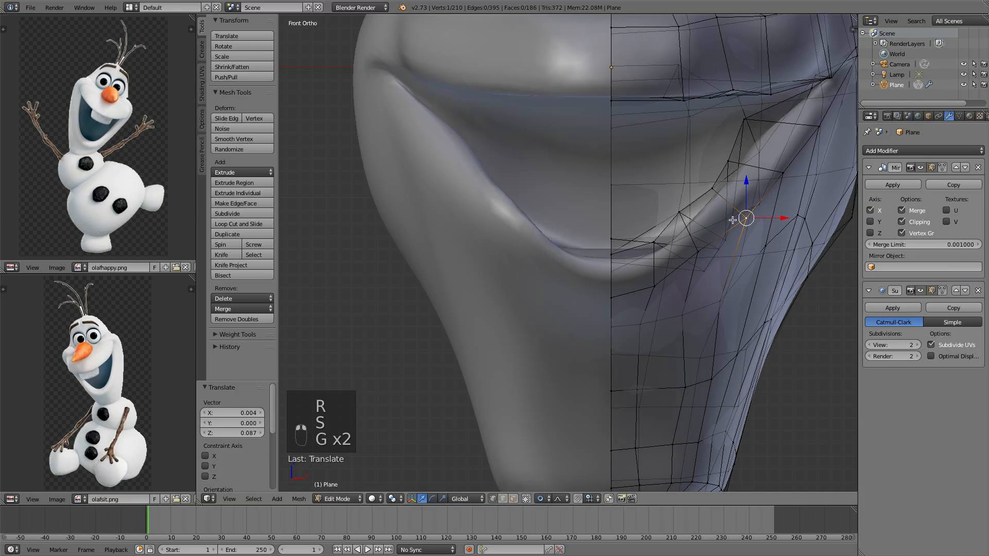
Proportionally move vertices around the mouth corner several more times to refine the lip shape
middle_drag(705, 238, 616, 225)
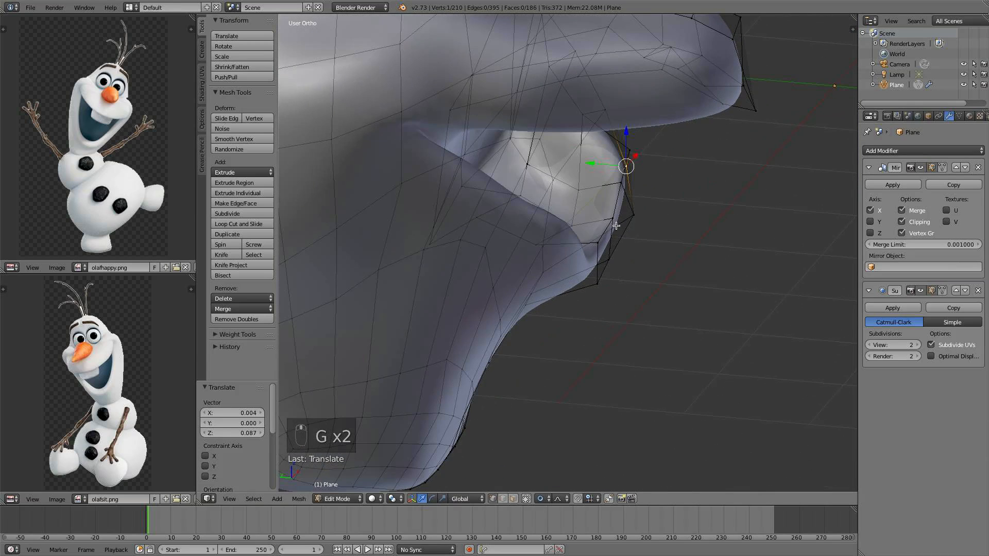
key(g)
click(574, 221)
key(g)
click(627, 173)
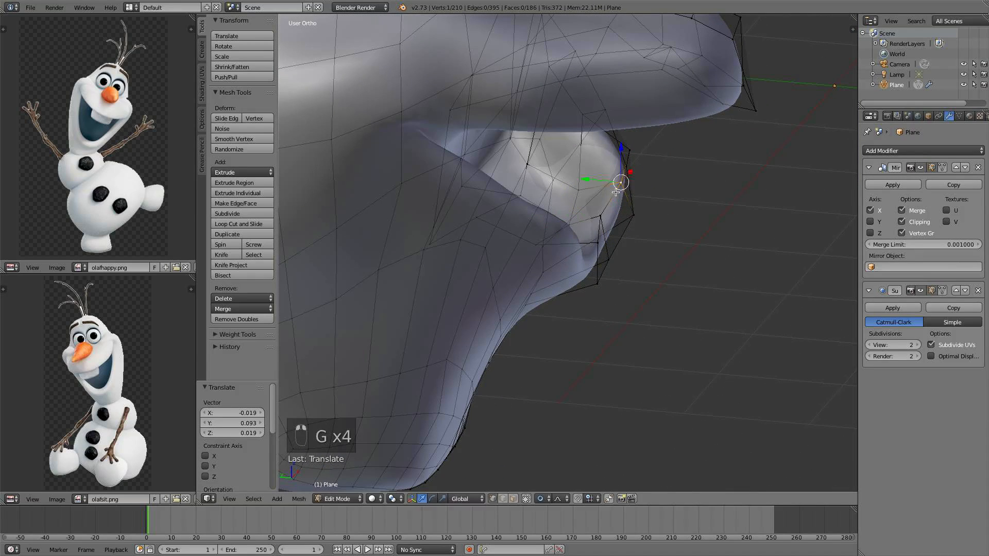
key(g)
click(632, 171)
key(g)
click(627, 160)
middle_drag(627, 161, 764, 181)
key(g)
click(709, 190)
scroll(710, 189, down, 4)
Deselect all, check the mouth from the right view in object mode, and return to edit mode
key(a)
key(Tab)
scroll(723, 176, down, 4)
key(KP_3)
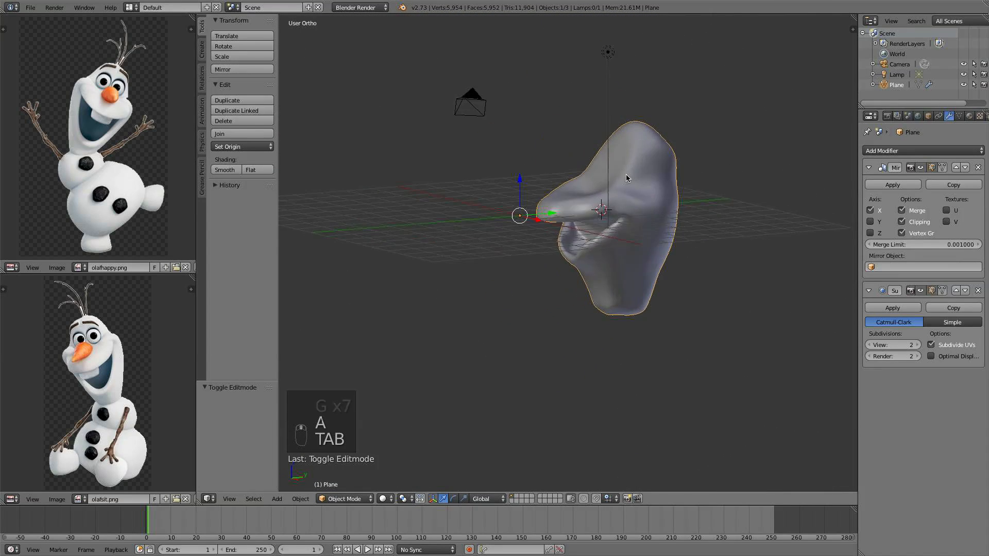
scroll(612, 206, up, 8)
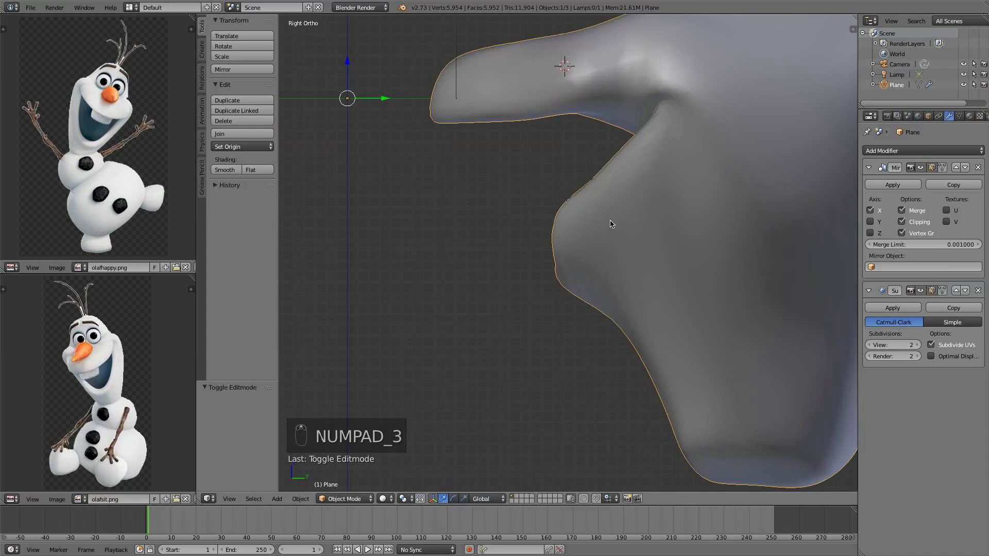
key(Tab)
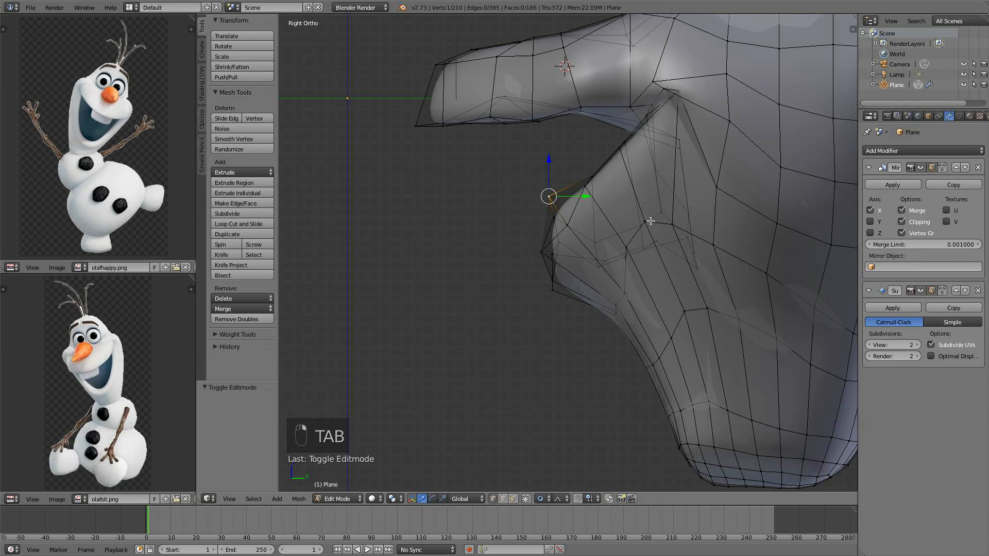
From the right view, proportionally move several lower-lip and chin vertices to refine the jaw profile
key(g)
click(682, 225)
right_click(553, 254)
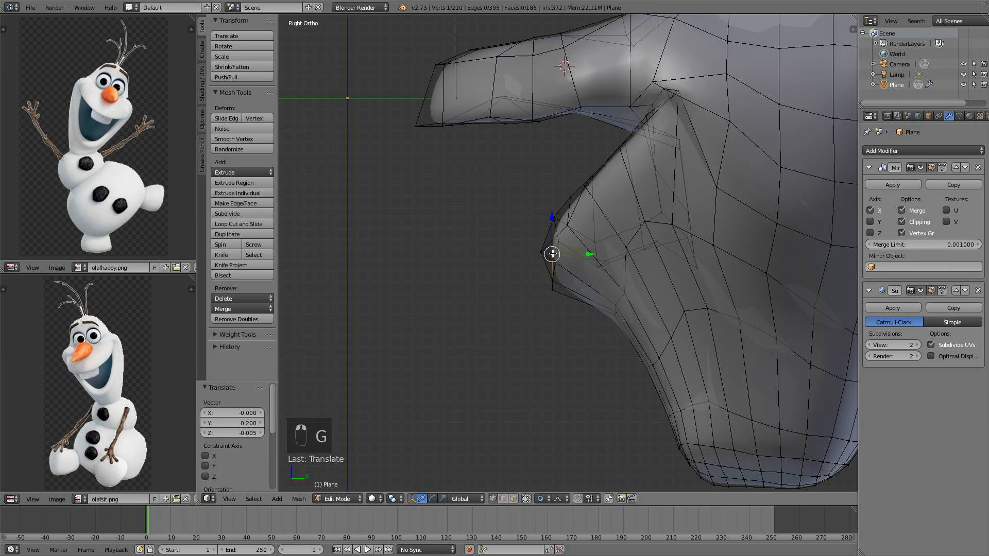
key(g)
click(543, 253)
key(g)
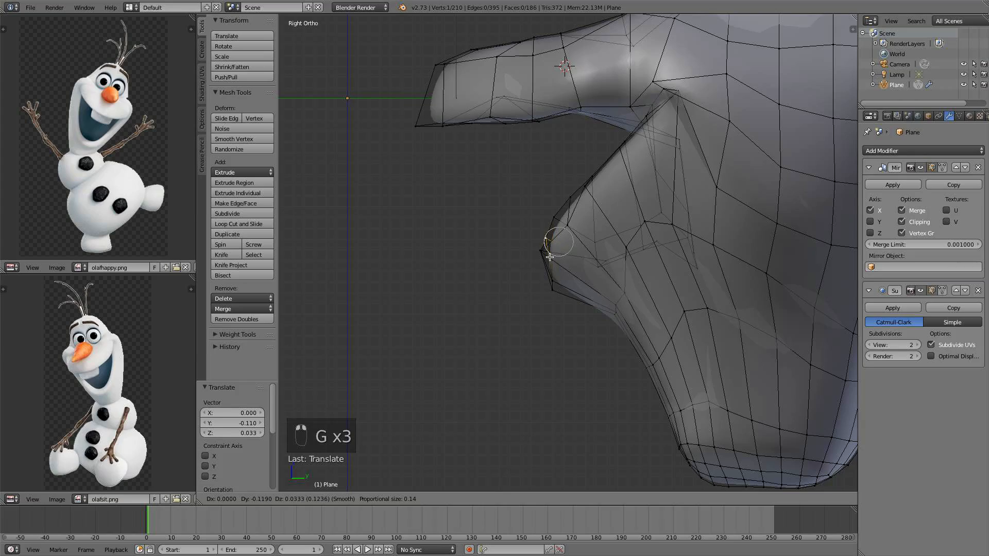
click(546, 262)
middle_drag(546, 261, 555, 281)
key(g)
click(542, 276)
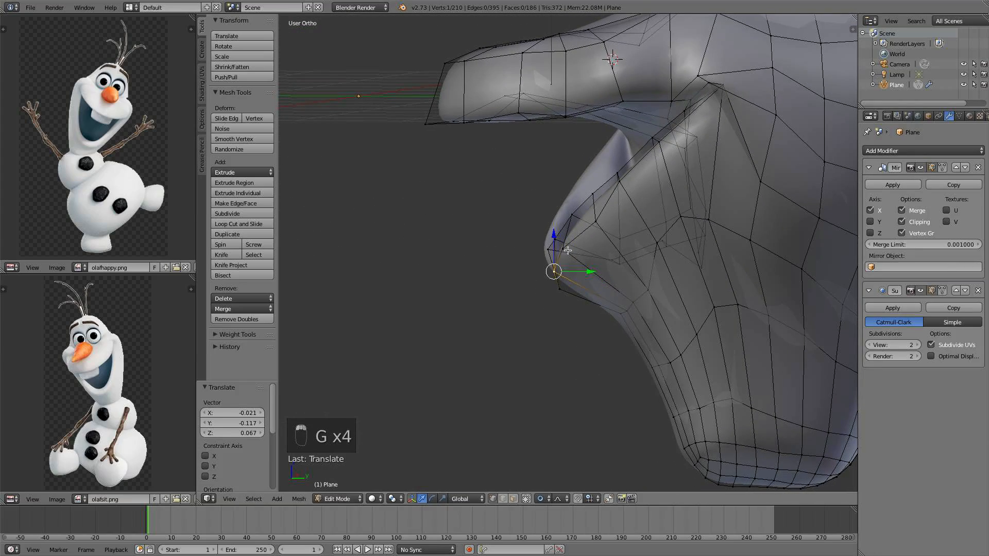
key(g)
click(592, 219)
middle_drag(593, 219, 619, 227)
Deselect all, leave edit mode and compare the head from the front and right views
key(a)
key(Tab)
key(KP_1)
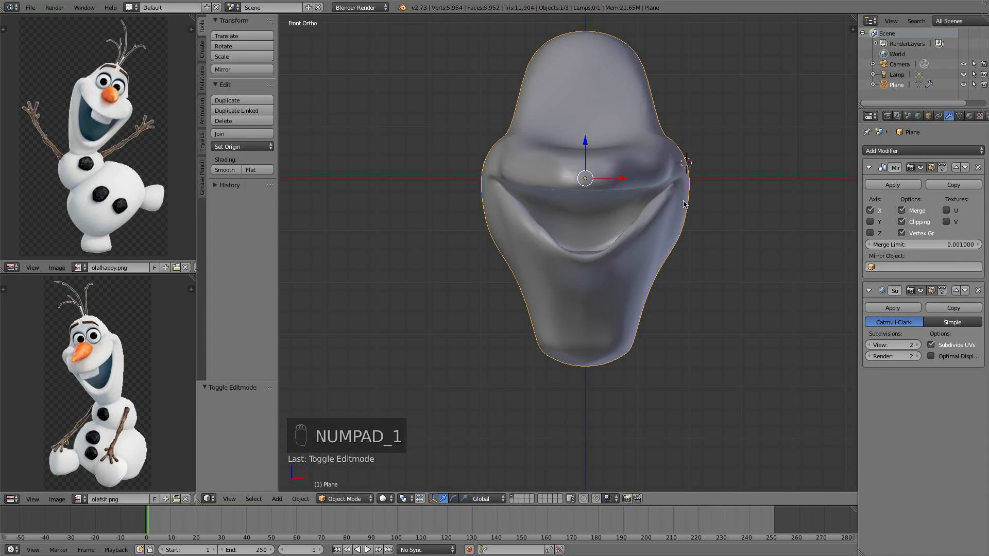
key(KP_3)
key(KP_1)
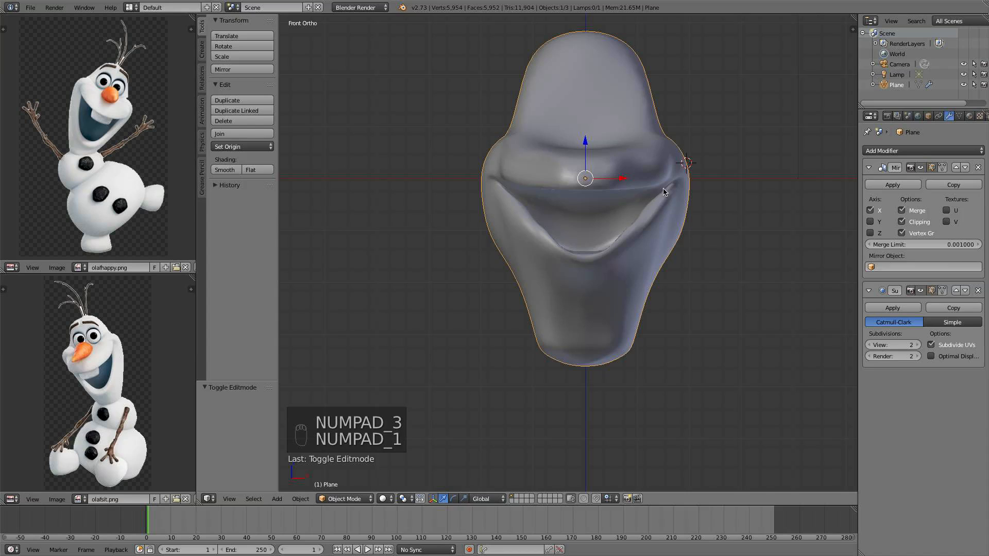
In edit mode from the front view, select the mouth-corner vertex and move it along X by -0.199
key(Tab)
scroll(670, 192, up, 3)
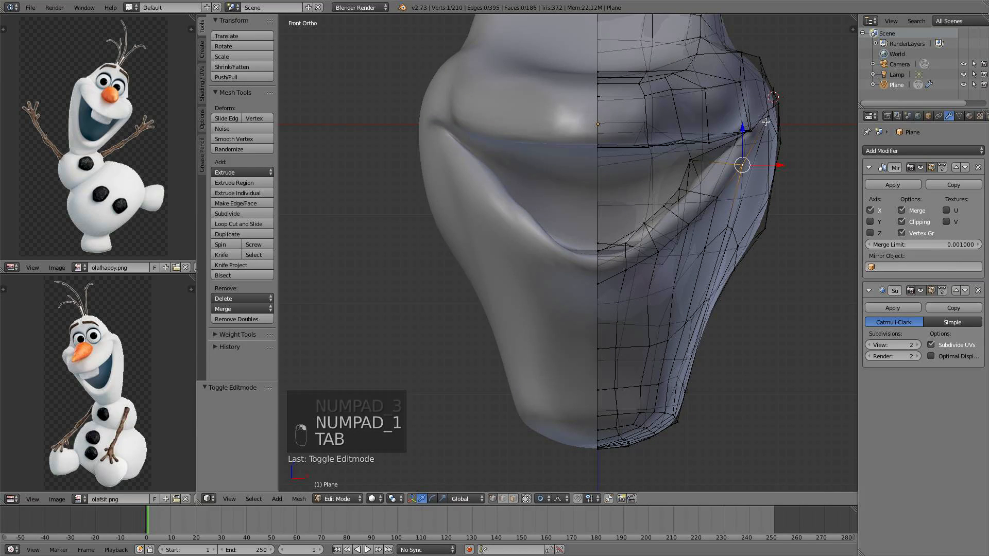
scroll(730, 143, down, 1)
drag(737, 139, 762, 139)
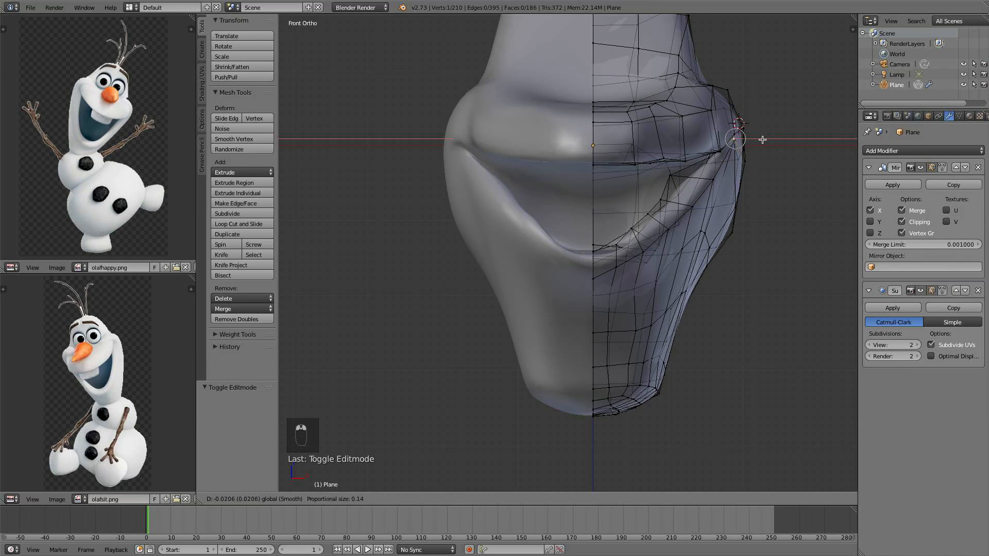
scroll(754, 142, down, 6)
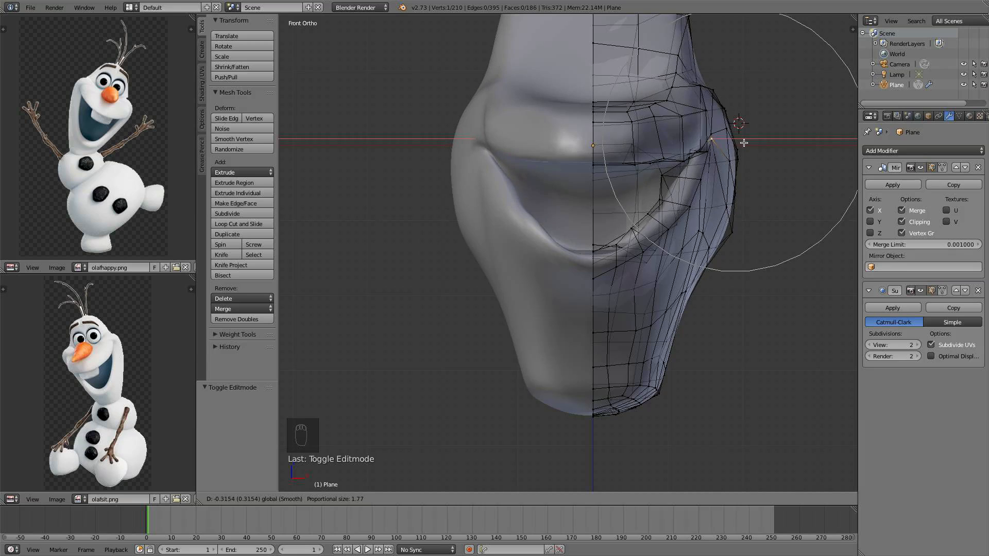
right_click(744, 143)
middle_drag(745, 143, 728, 155)
key(KP_1)
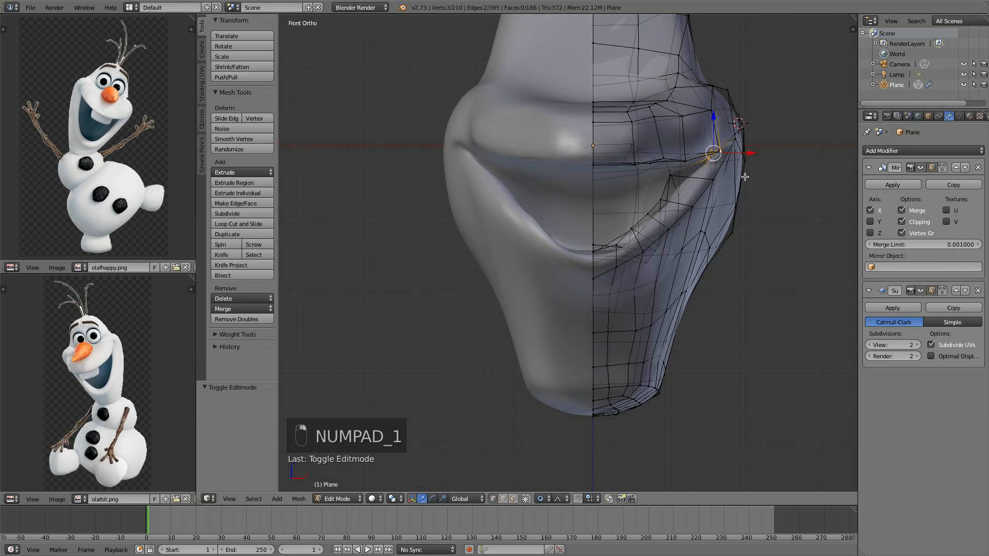
key(g)
key(x)
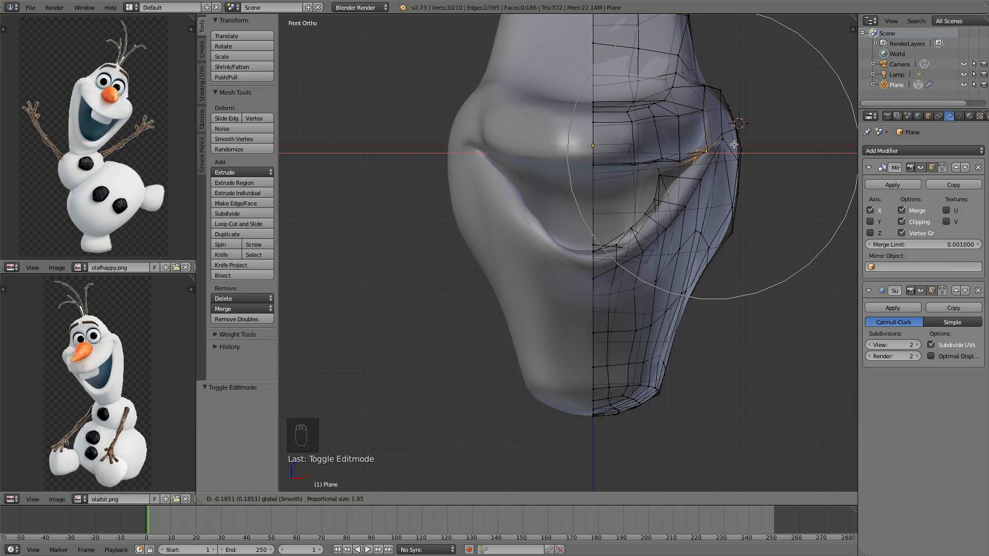
click(733, 145)
Select the vertex below the mouth corner and move it along X by 0.091
middle_drag(728, 150, 721, 151)
key(KP_1)
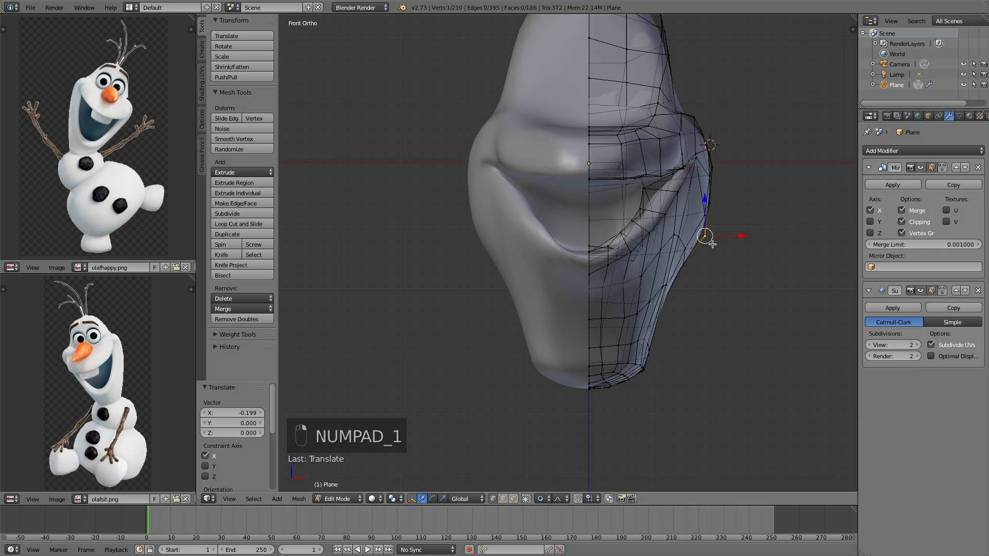
key(g)
key(x)
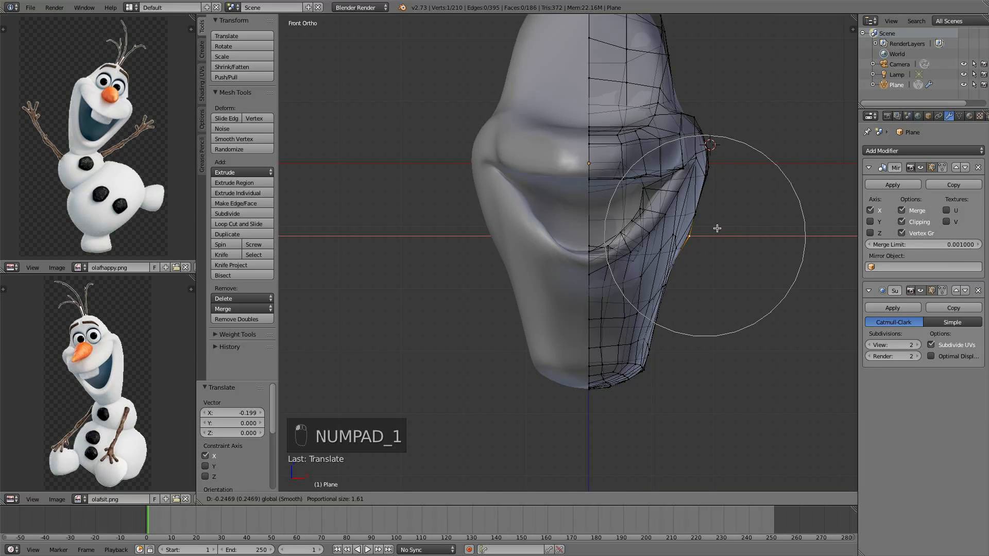
click(717, 228)
Select a vertex inside the mouth's lower corner and raise it along Z by 0.043
drag(708, 284, 713, 285)
scroll(714, 284, down, 2)
middle_drag(713, 284, 661, 272)
key(KP_3)
scroll(608, 281, up, 3)
right_click(589, 229)
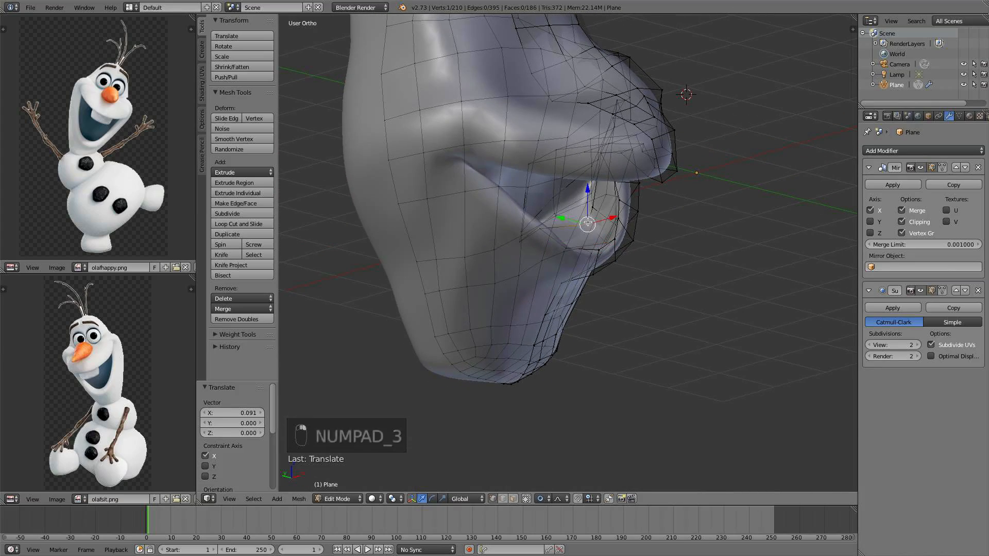
drag(589, 191, 589, 186)
From the right view, move a vertex under the nose with proportional editing, about 0.12 along Y and 0.05 along Z
middle_drag(580, 190, 485, 182)
key(KP_3)
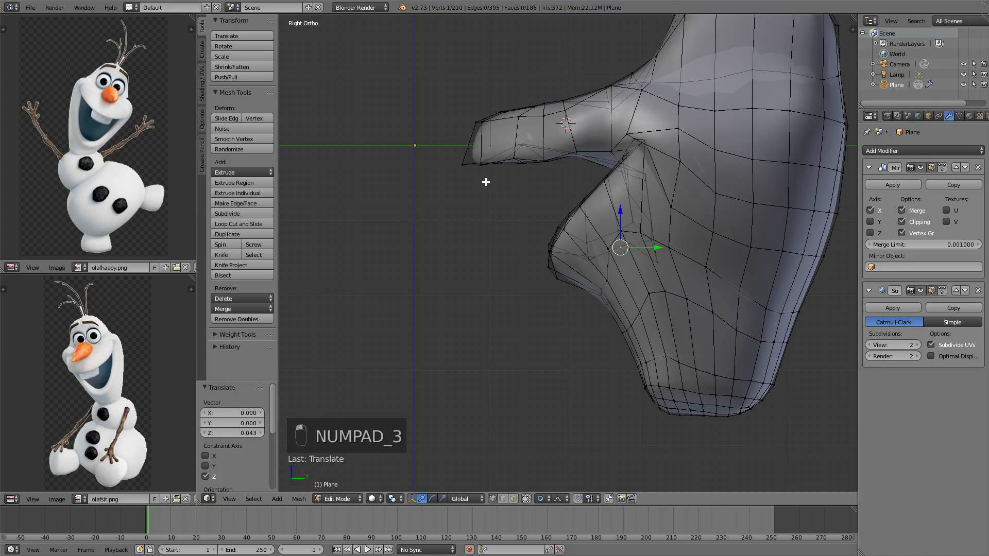
drag(651, 146, 633, 132)
key(g)
scroll(626, 155, up, 8)
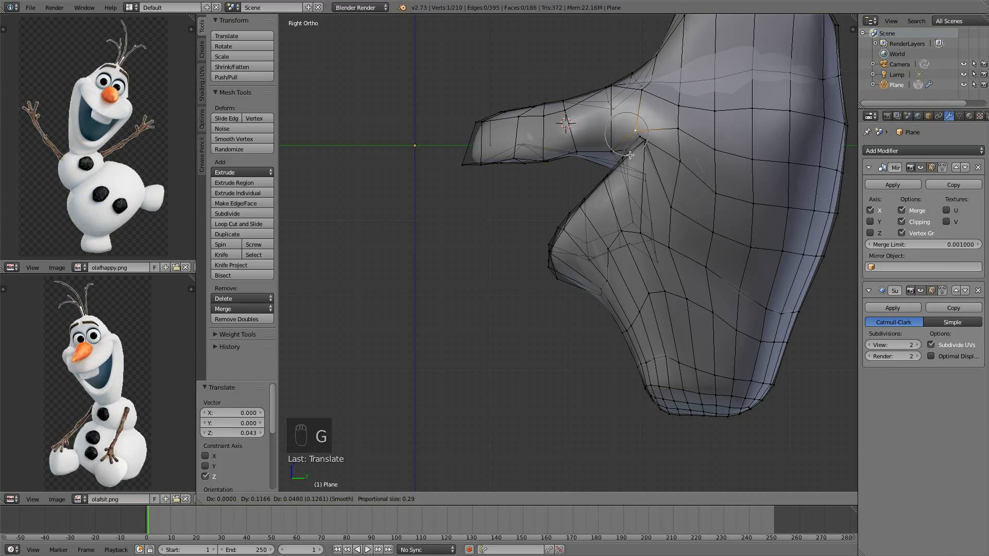
click(630, 155)
Select the neighbouring upper-lip vertex, nudge it slightly, then move it along X by 0.341
right_click(614, 151)
key(g)
click(610, 146)
middle_drag(610, 146, 674, 188)
key(g)
key(x)
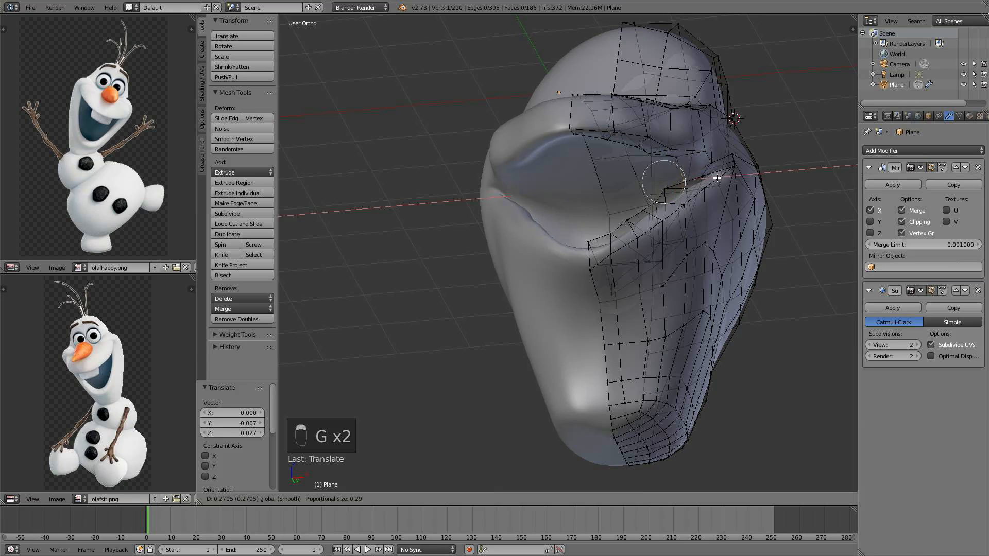
click(721, 178)
In the front view, circle-select the chin's bottom vertices and raise them along Z by 0.148
key(KP_1)
scroll(716, 223, down, 3)
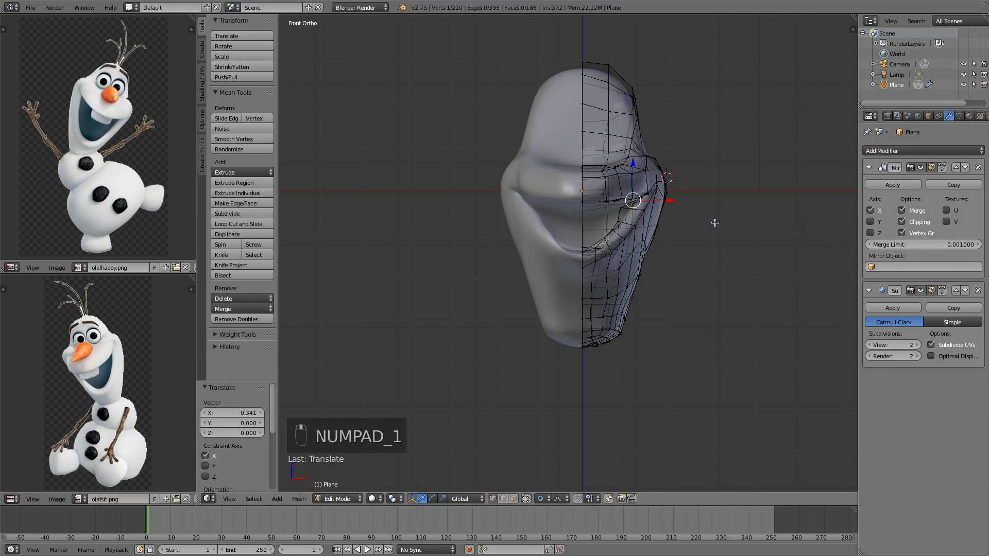
scroll(579, 137, up, 3)
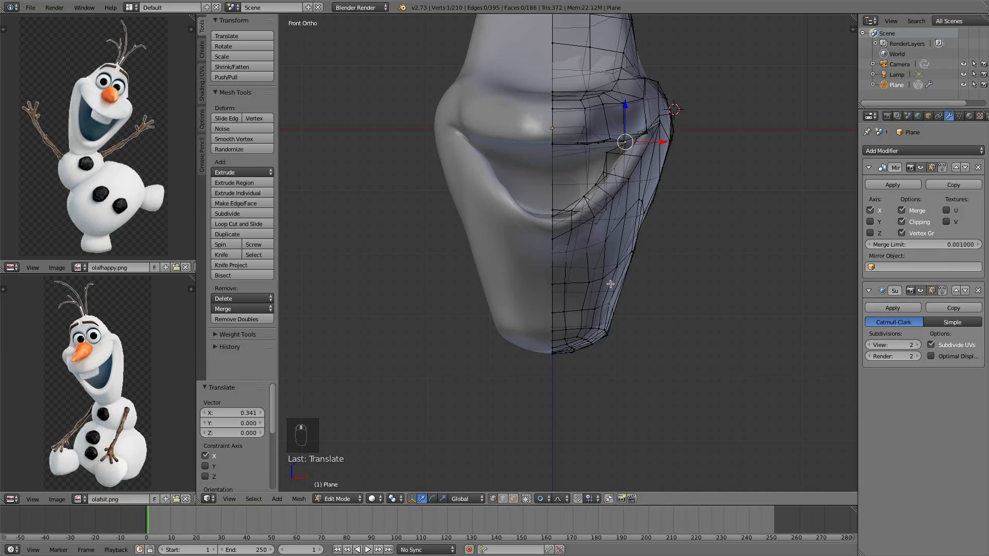
key(a)
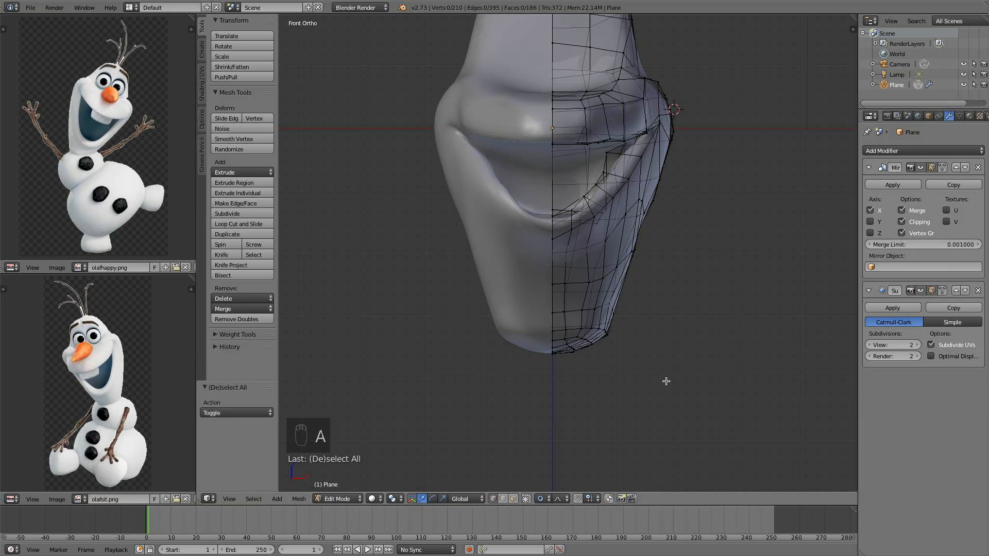
key(c)
drag(631, 325, 548, 350)
right_click(547, 350)
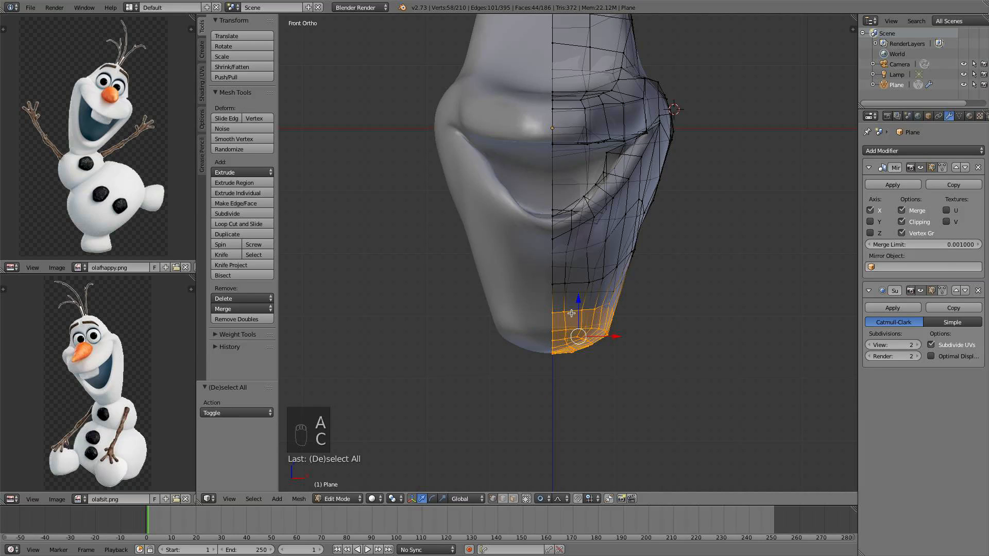
drag(573, 312, 600, 288)
Select an edge loop across the chin and scale it along Z by 0.395
alt+right_click(598, 278)
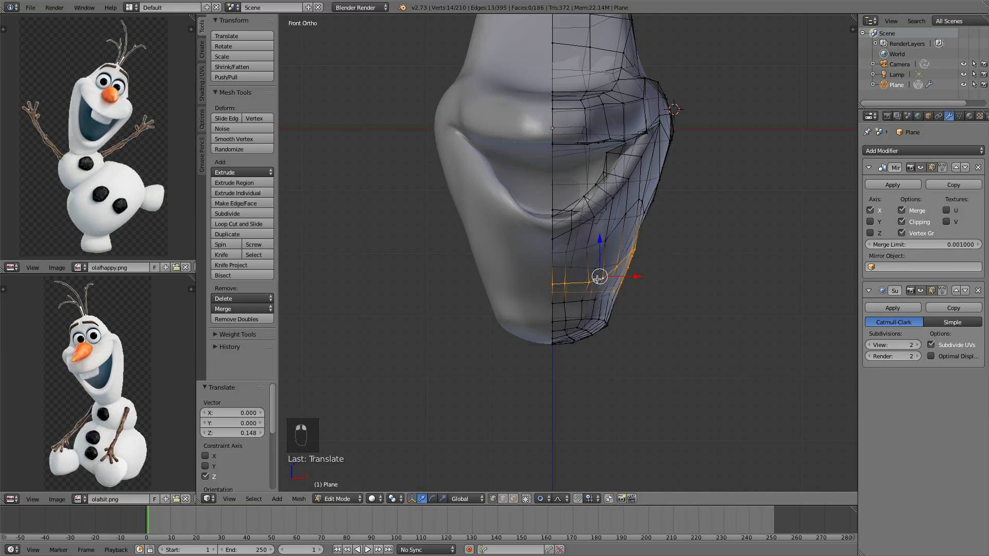
key(s)
key(z)
click(612, 309)
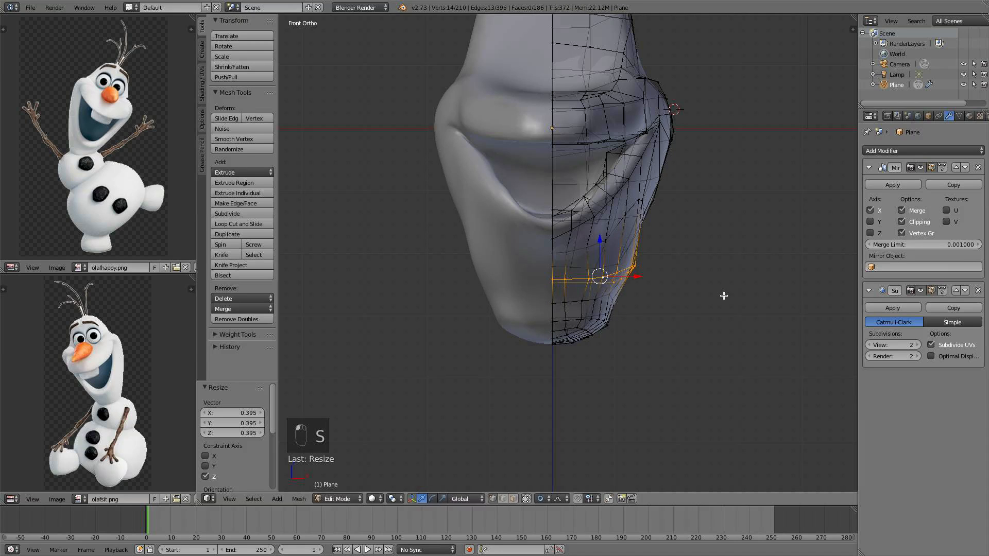
Rescale the chin loop and raise it along Z by 0.041
key(s)
click(709, 292)
drag(604, 236, 606, 233)
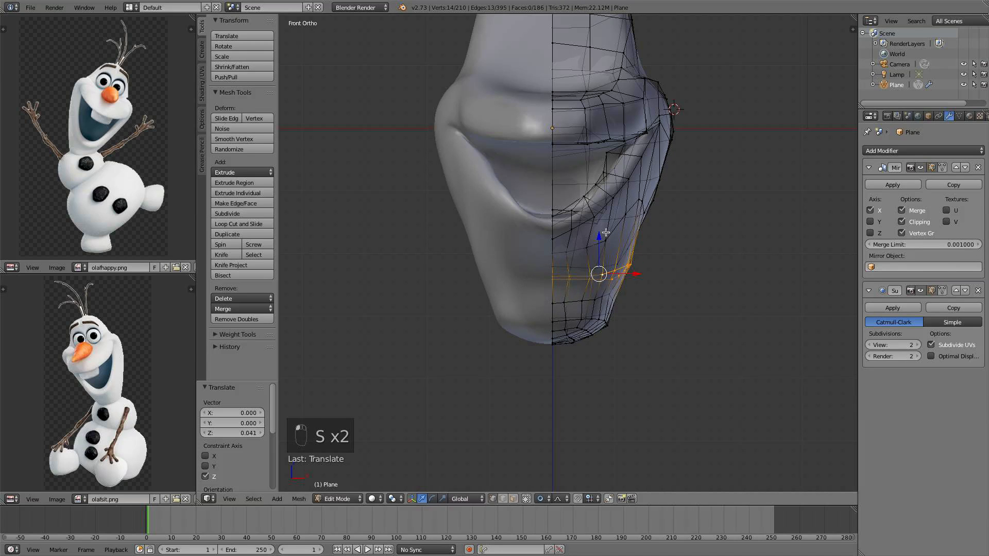
Select the edge loop above it, scale it along Z by 0.637, then scale it slightly down overall
alt+right_click(620, 229)
alt+right_click(618, 229)
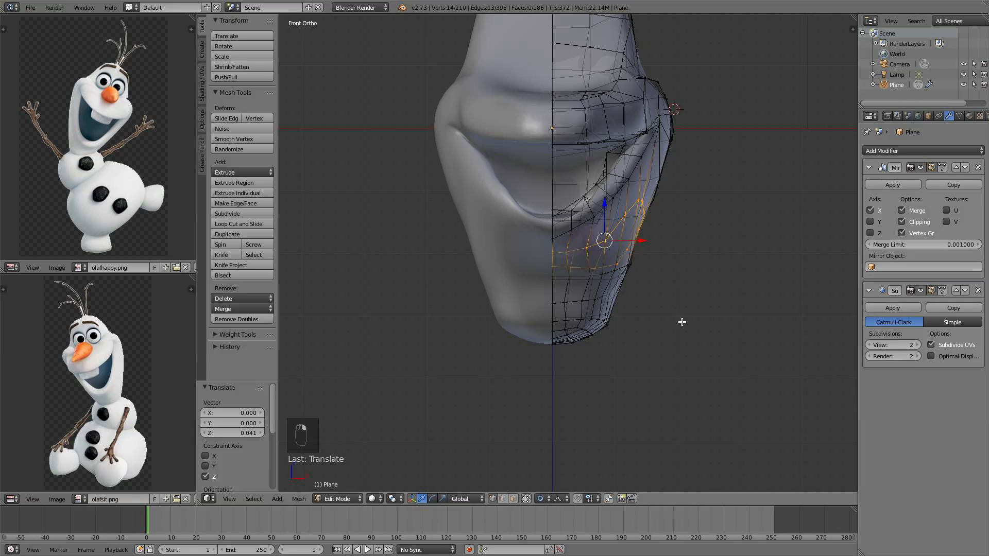
key(s)
key(z)
click(655, 292)
key(s)
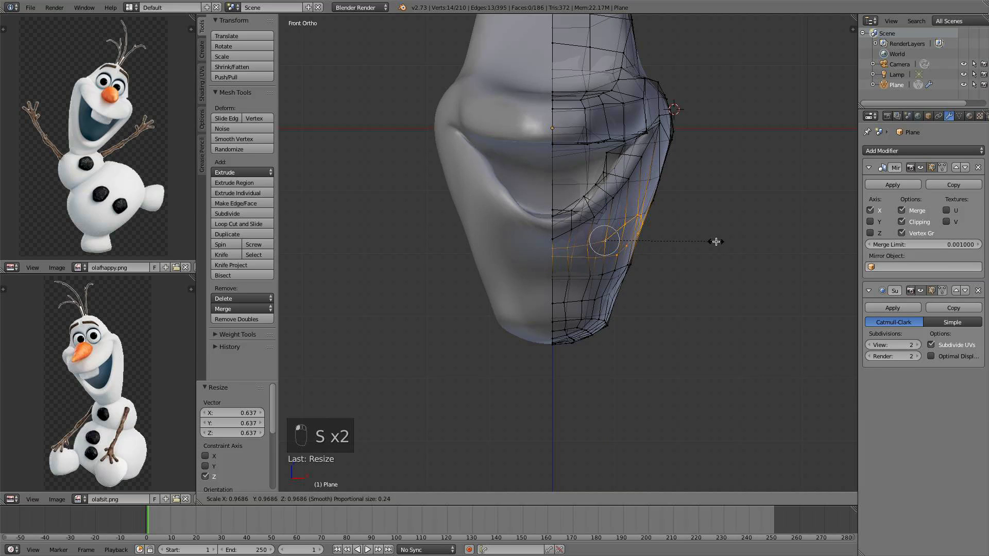
click(710, 242)
drag(641, 239, 637, 239)
middle_drag(660, 247, 718, 237)
Leave edit mode, view the head from the right, and return to edit mode
key(a)
key(Tab)
scroll(585, 258, down, 4)
key(KP_3)
scroll(599, 200, up, 3)
key(Tab)
Select the horizontal edge above the mouth and lower it along Z by 0.075
right_click(587, 160)
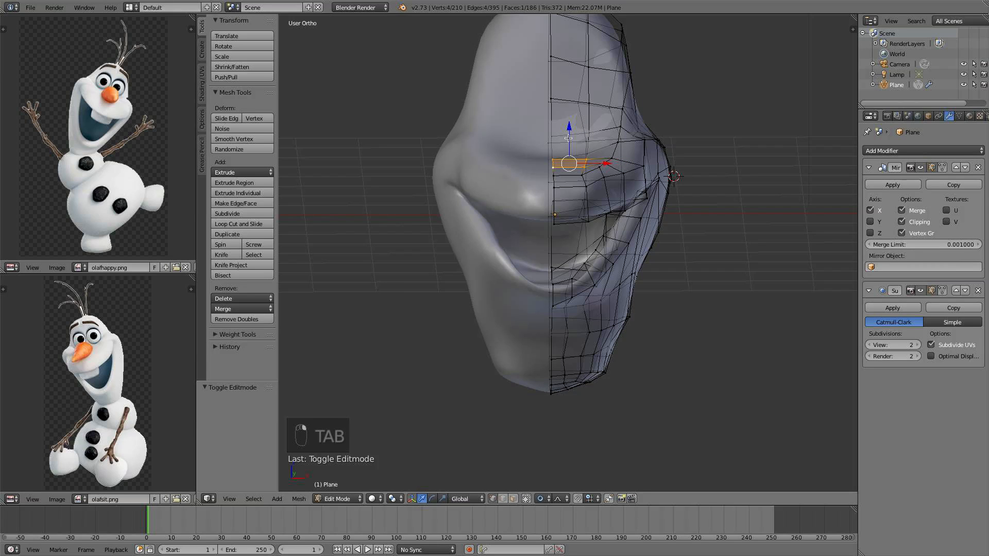
drag(568, 138, 568, 145)
middle_drag(568, 145, 678, 198)
key(KP_3)
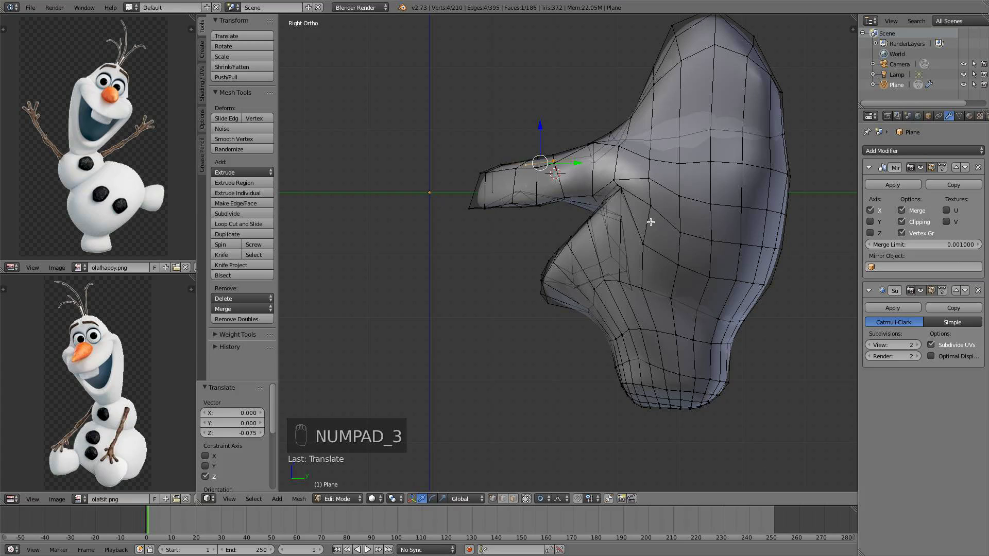
shift+middle_drag(643, 243, 627, 231)
key(a)
key(a)
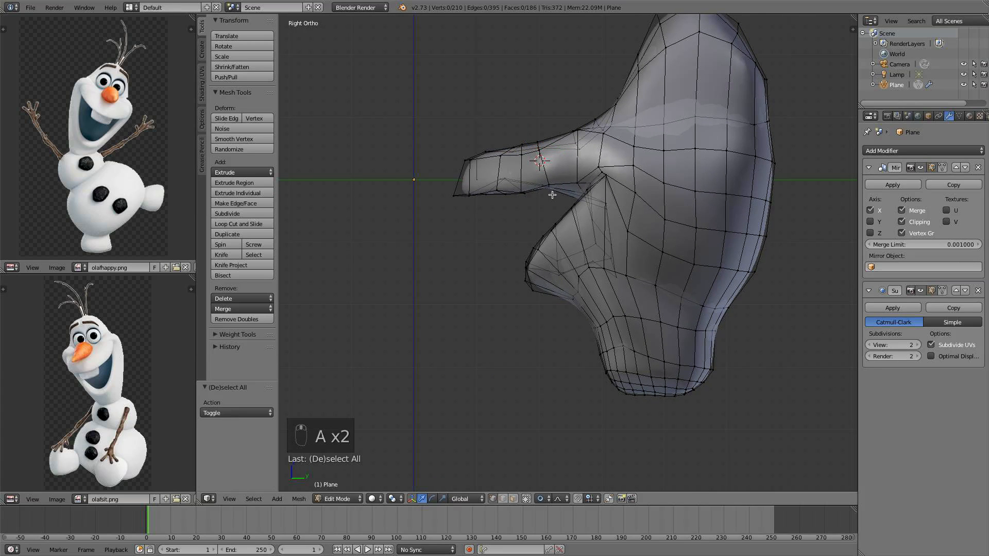
Circle-select the carrot nose's tip section, shift it along Y and narrow it along X
key(c)
click(466, 154)
right_click(466, 153)
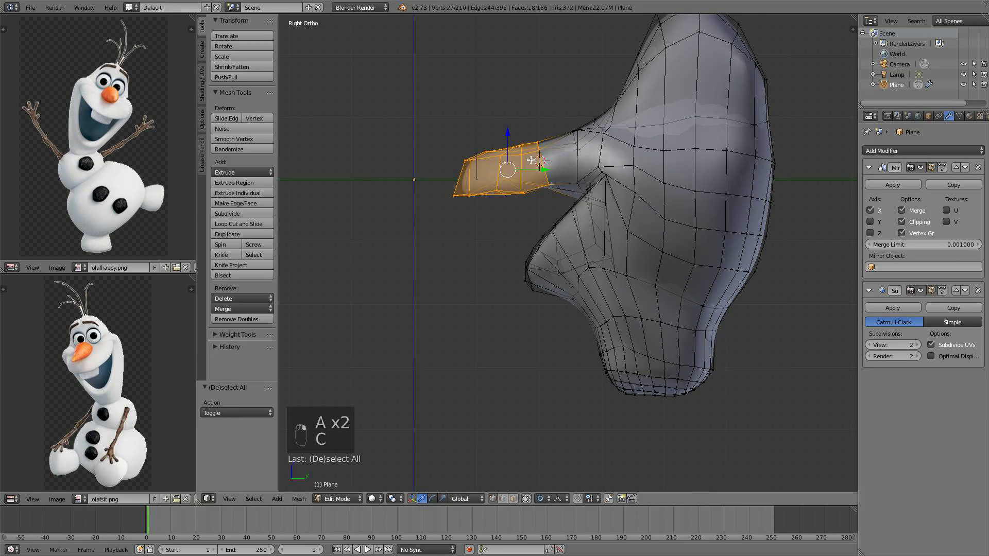
drag(544, 169, 567, 167)
middle_drag(595, 170, 683, 193)
key(s)
key(x)
click(684, 222)
Leave edit mode and inspect the head from the right and front views
key(a)
key(Tab)
key(KP_3)
key(KP_1)
scroll(687, 196, up, 2)
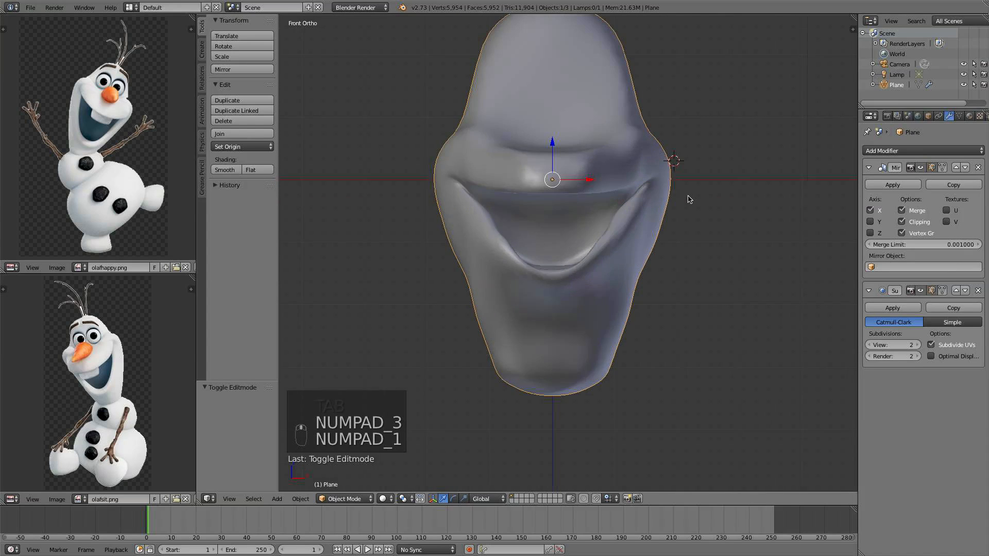
shift+middle_drag(634, 163, 636, 287)
scroll(637, 288, up, 3)
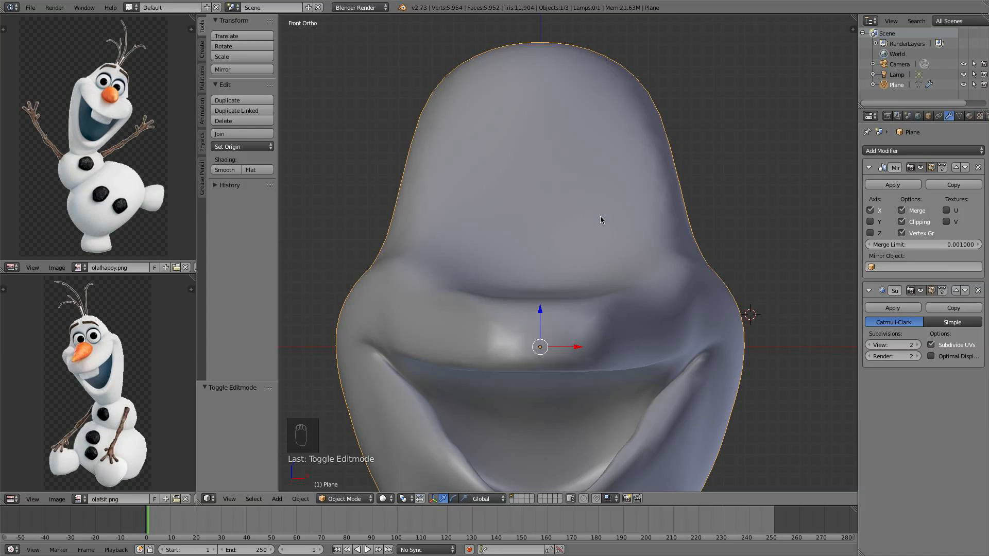
Return to edit mode and, in the right view, move two vertices at the top of the head along Y by -0.524
key(Tab)
middle_drag(613, 216, 599, 348)
middle_drag(648, 205, 645, 178)
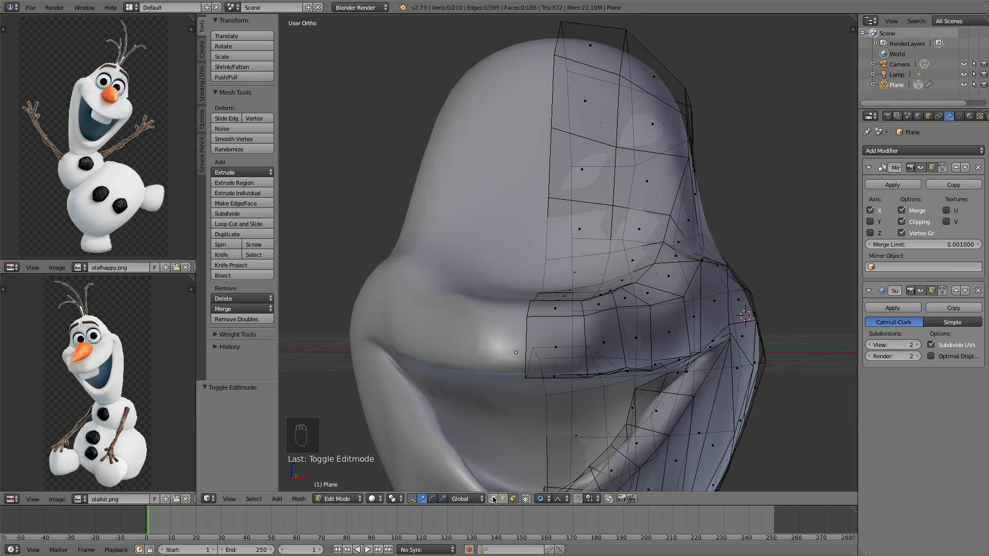
key(KP_3)
scroll(717, 164, up, 1)
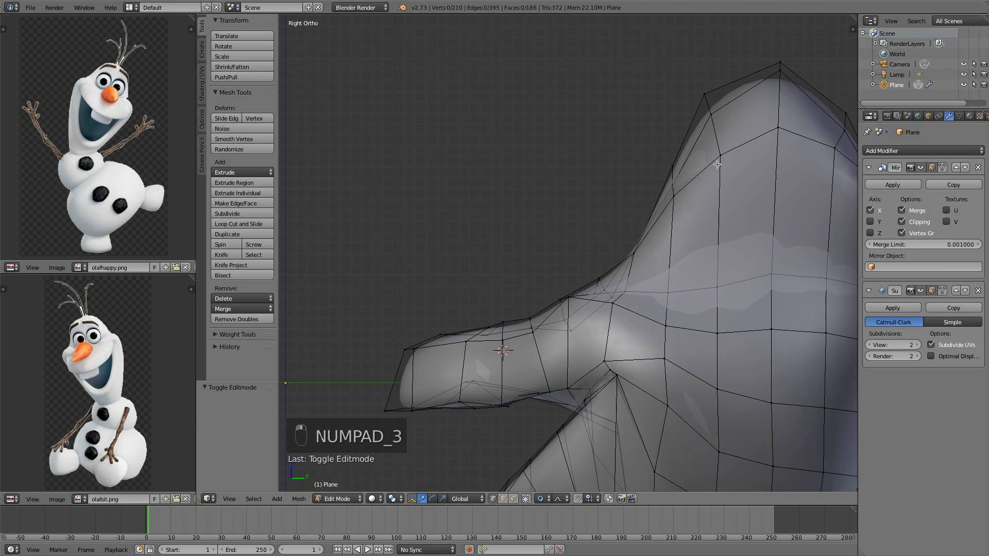
shift+right_click(714, 116)
shift+right_click(707, 97)
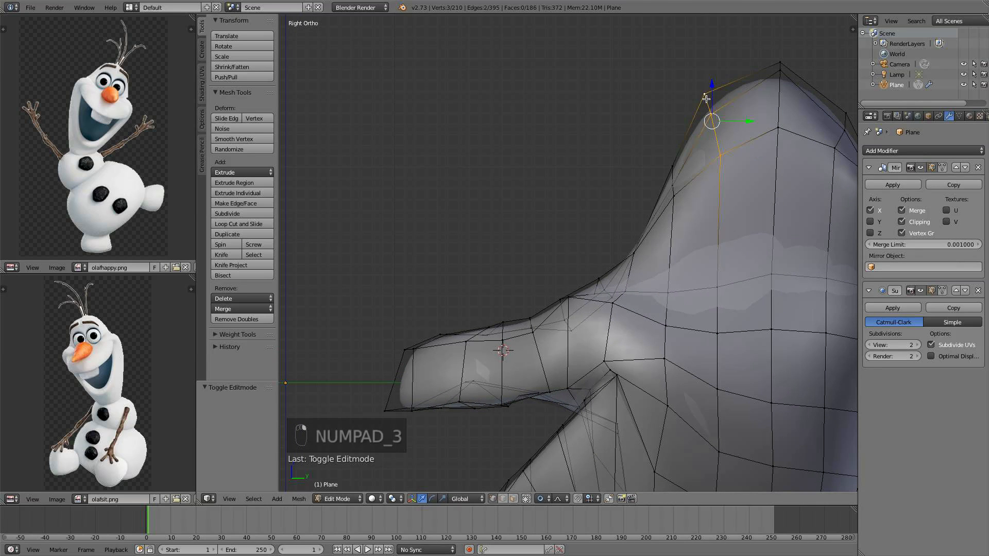
drag(754, 121, 688, 102)
Move the rear top vertex and an upper back vertex of the head forward along Y
right_click(787, 85)
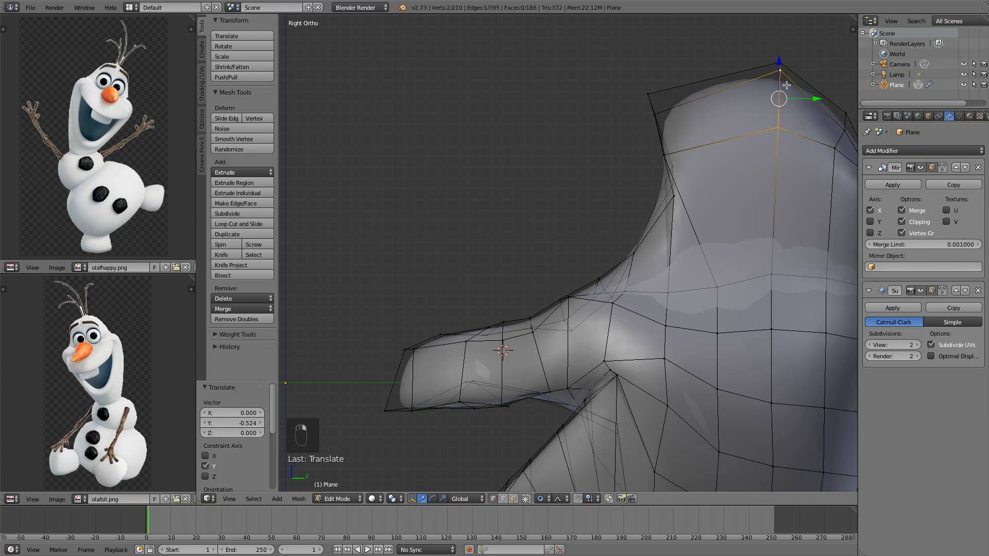
drag(791, 90, 759, 90)
shift+right_click(827, 149)
shift+middle_drag(773, 130, 691, 138)
key(a)
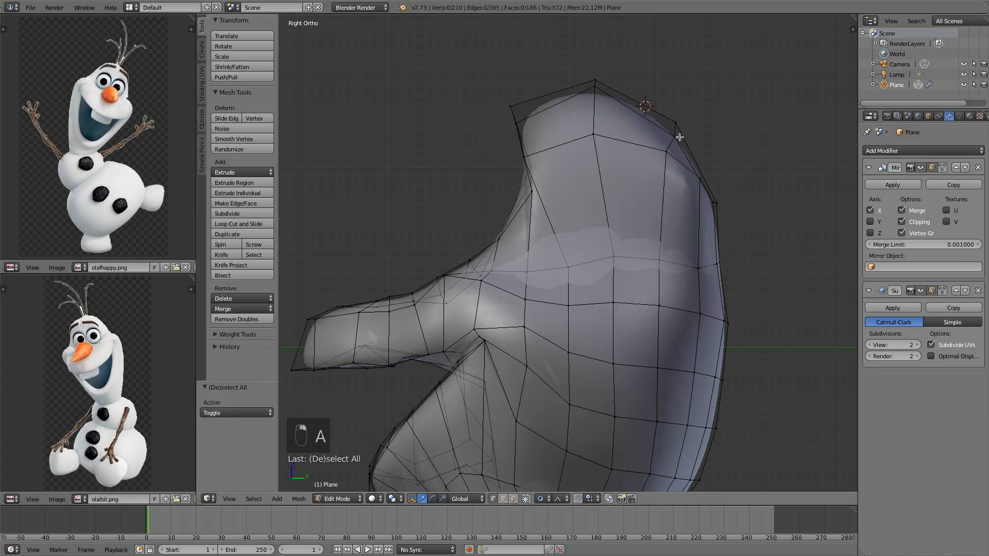
Circle-select a vertex on the upper back of the head and move it outward
key(c)
scroll(670, 105, up, 3)
click(670, 122)
right_click(670, 122)
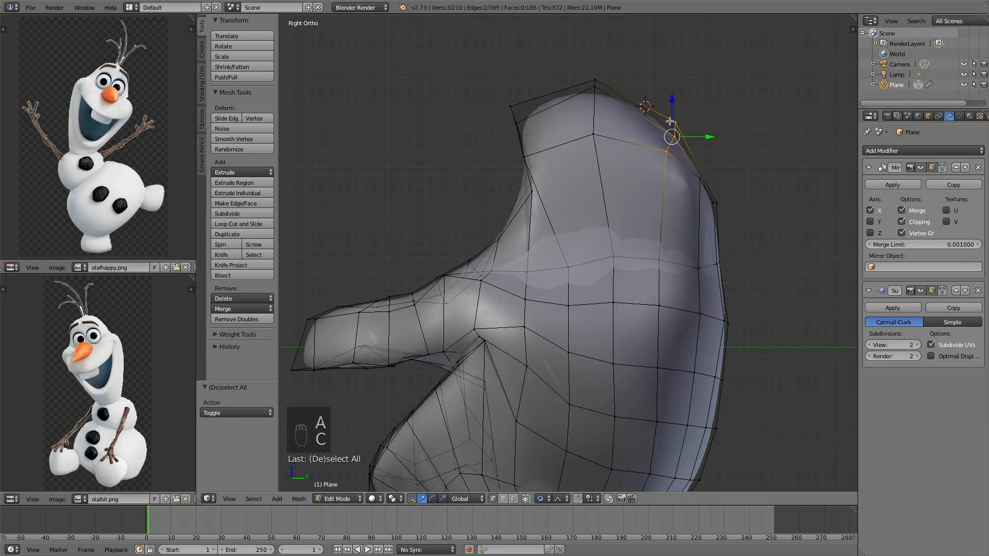
key(g)
click(759, 155)
key(a)
Circle-select the lower back of the head and move it along Y by -0.298 with proportional editing
scroll(740, 225, down, 2)
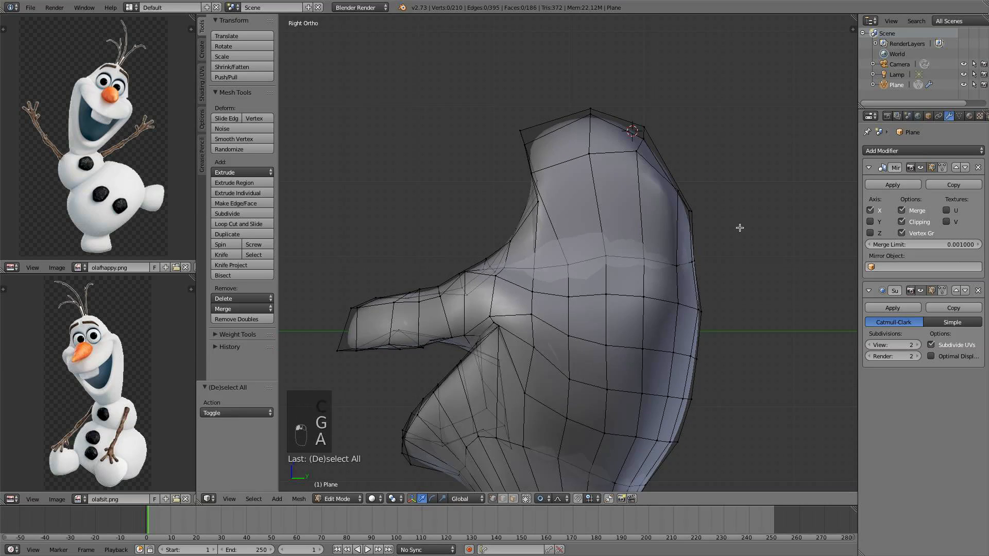
shift+middle_drag(737, 232, 713, 162)
key(c)
scroll(652, 366, up, 2)
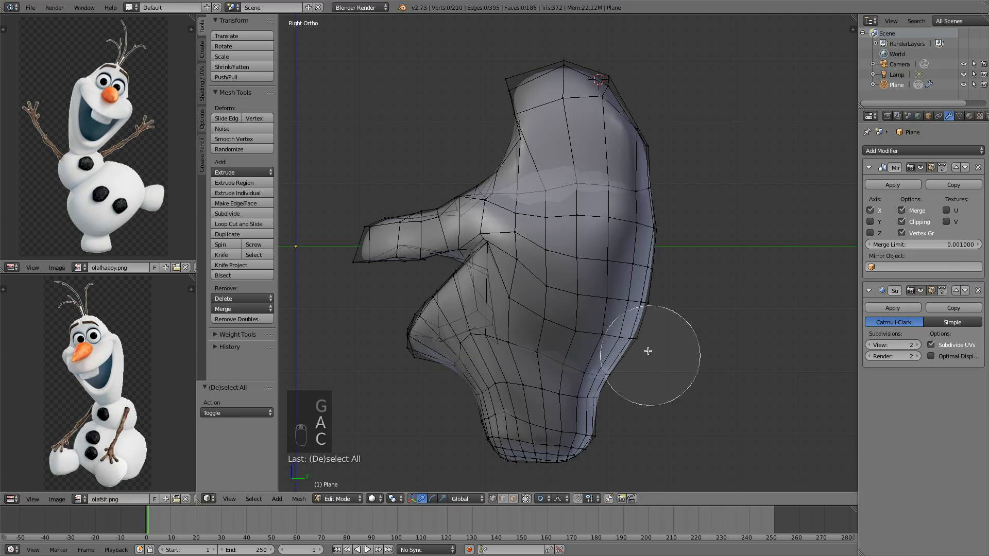
drag(647, 349, 627, 256)
right_click(637, 320)
key(g)
key(y)
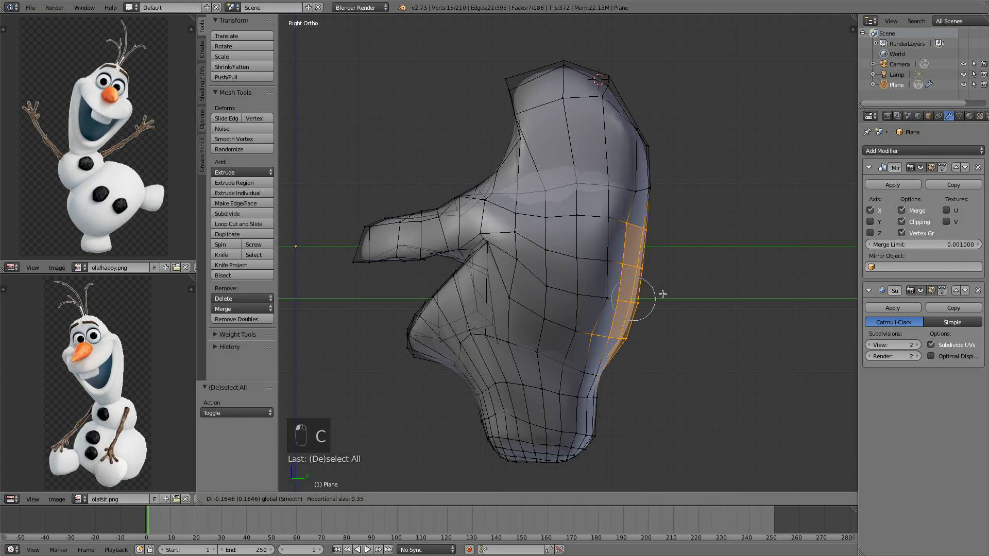
scroll(657, 294, down, 5)
click(649, 293)
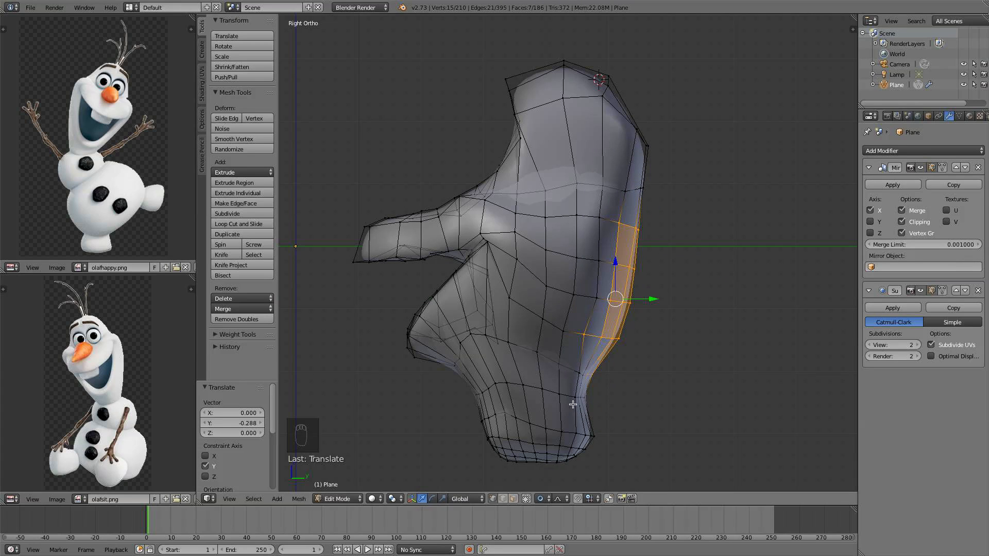
key(a)
key(c)
scroll(610, 395, up, 2)
click(609, 397)
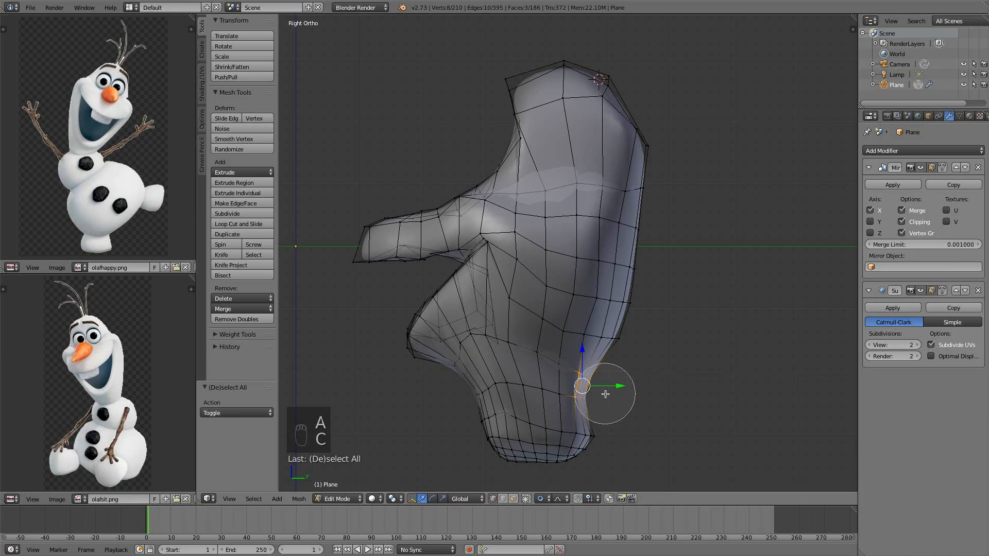
right_click(605, 379)
key(c)
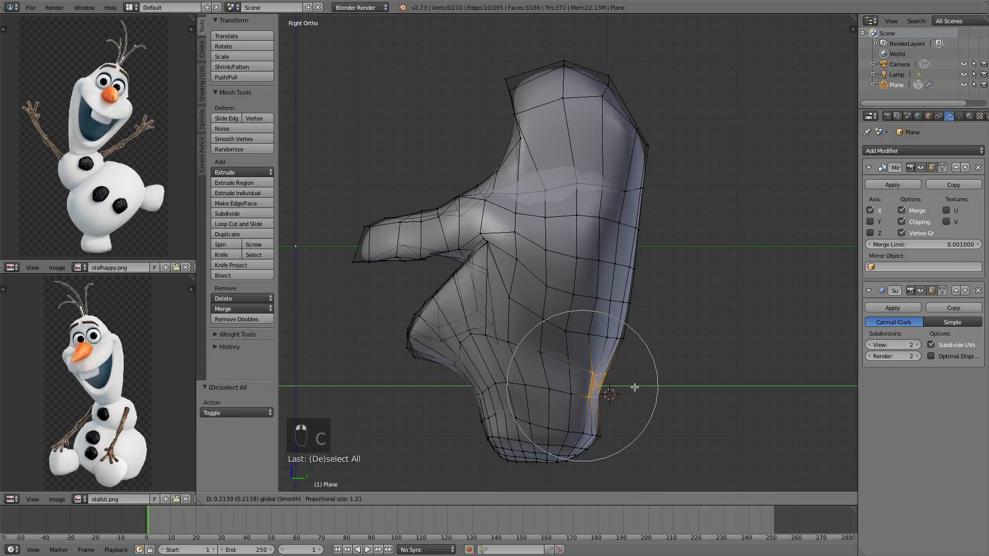
right_click(628, 420)
key(a)
Circle-select the chin's bottom vertices and move them along Y by -0.082
key(c)
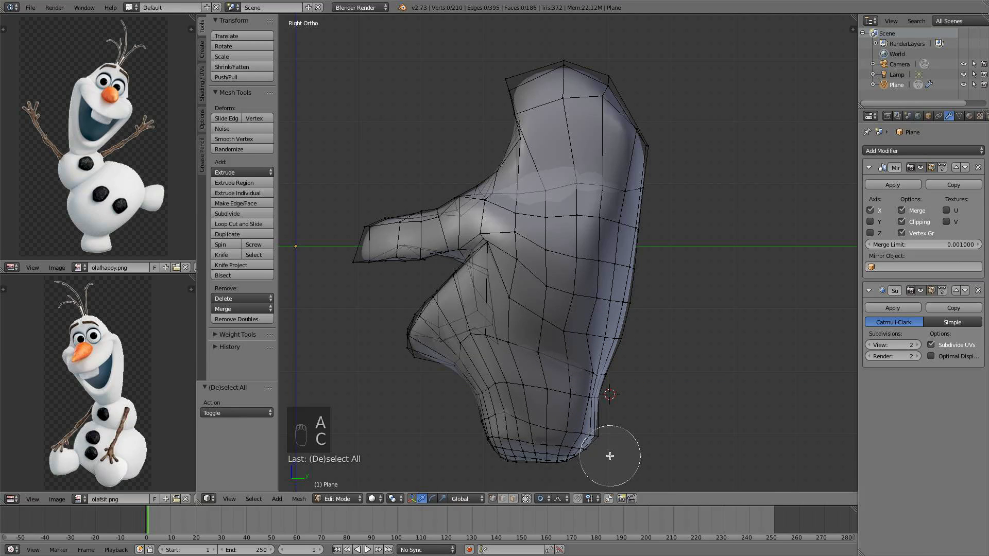
mouse_move(607, 453)
mouse_down()
mouse_move(498, 438)
mouse_move(529, 410)
mouse_up()
right_click(497, 436)
drag(578, 438, 574, 437)
scroll(573, 437, up, 1)
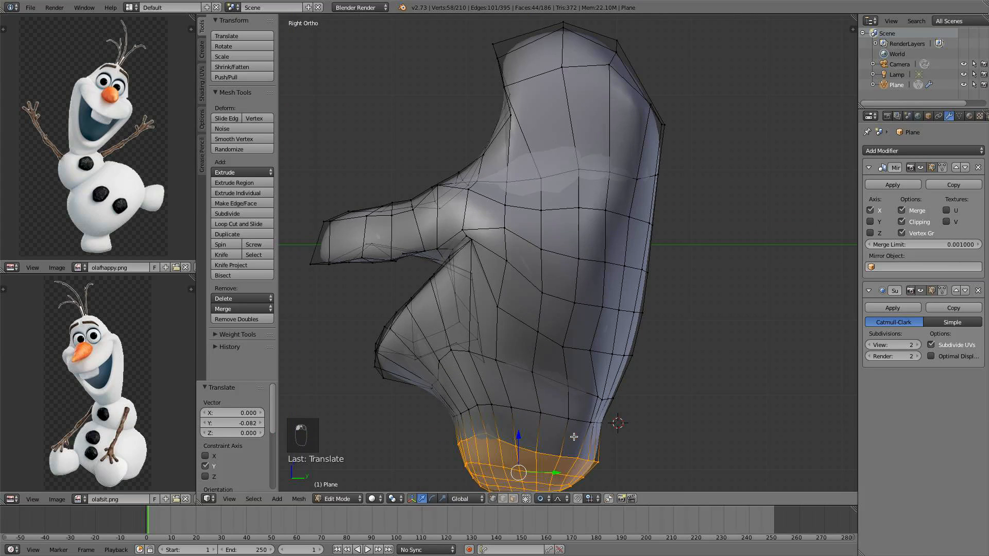
Select vertices on the top of the head and move the upper side one along Y by -0.309
key(a)
middle_drag(510, 57, 536, 67)
right_click(529, 62)
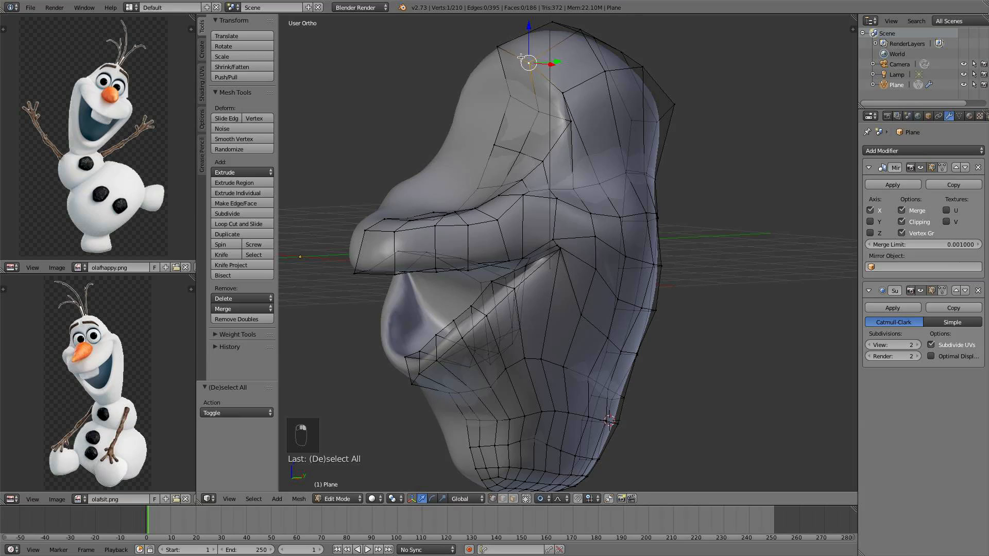
drag(539, 60, 527, 58)
middle_drag(527, 59, 594, 130)
right_click(597, 128)
scroll(609, 122, up, 3)
drag(620, 120, 605, 122)
middle_drag(604, 123, 551, 161)
Inset four faces on the upper front of the head with a thickness of about 0.215, then shift them by -0.048 in X and 0.048 in Z
key(KP_1)
key(KP_3)
key(KP_1)
scroll(544, 278, up, 5)
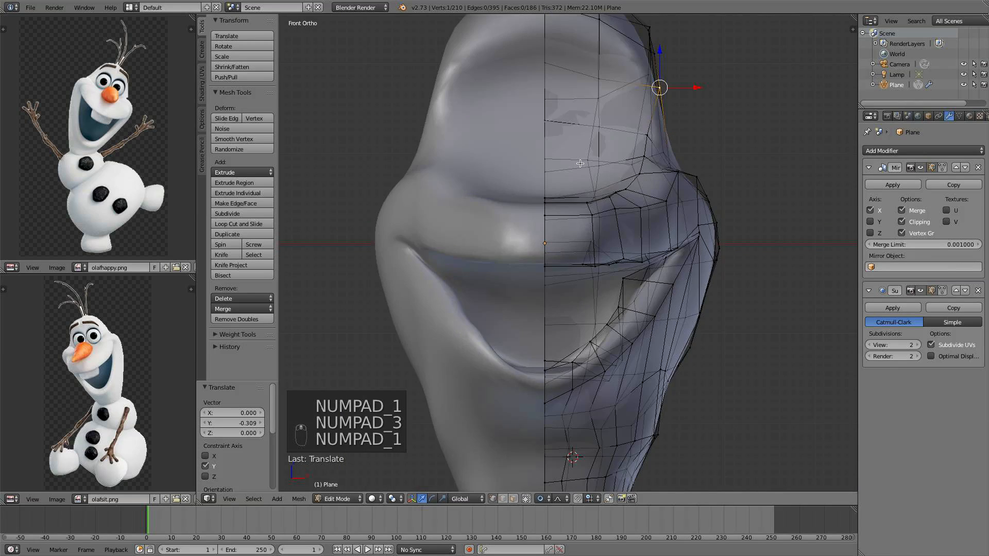
middle_drag(543, 279, 607, 235)
click(513, 499)
right_click(534, 271)
shift+right_click(545, 232)
shift+right_click(593, 235)
shift+right_click(585, 265)
key(KP_1)
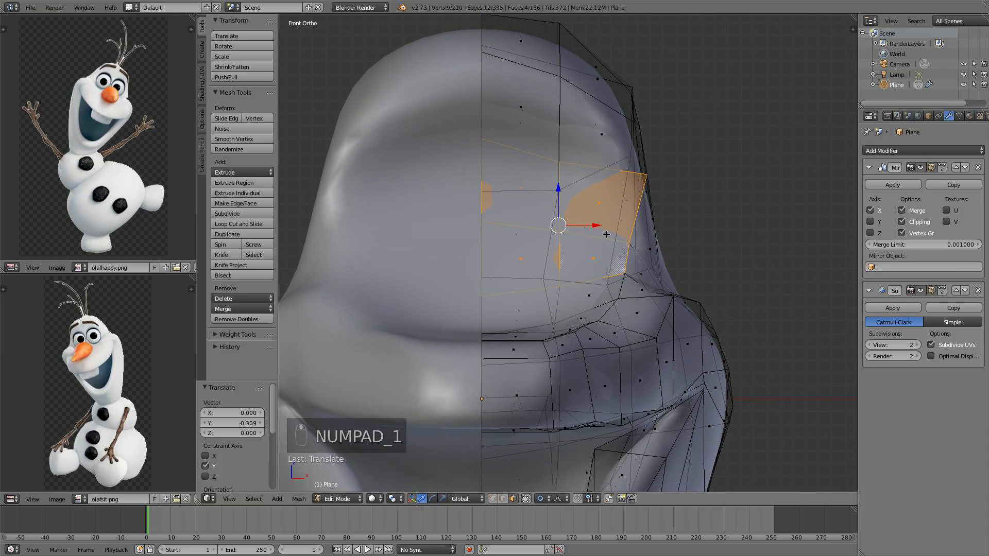
key(i)
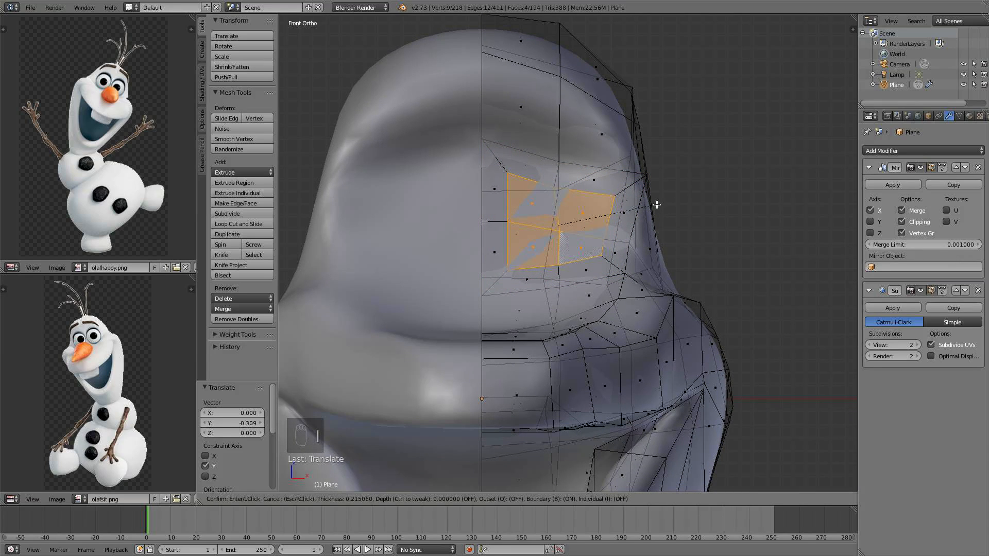
click(657, 204)
key(g)
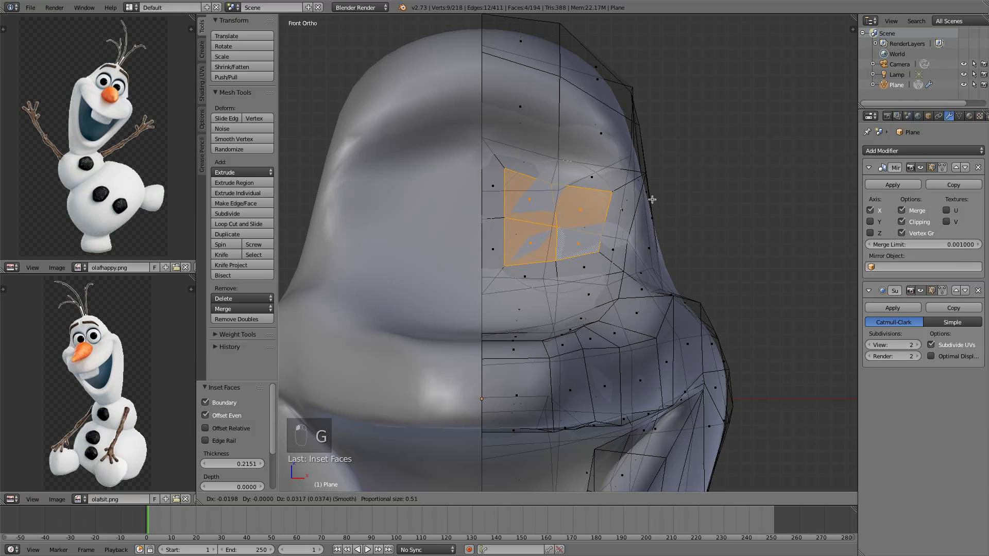
click(649, 197)
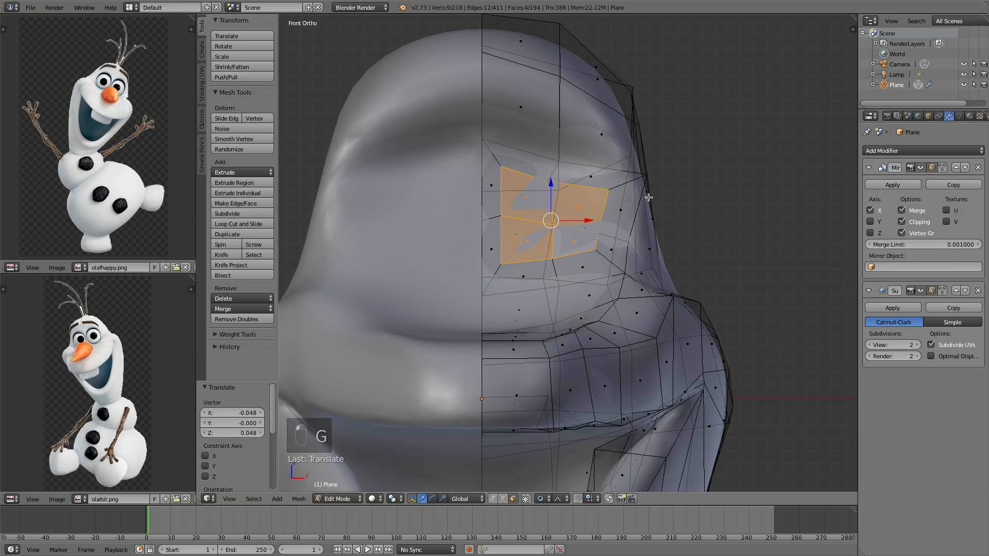
Apply Smooth Vertex to the inset faces three times
key(space)
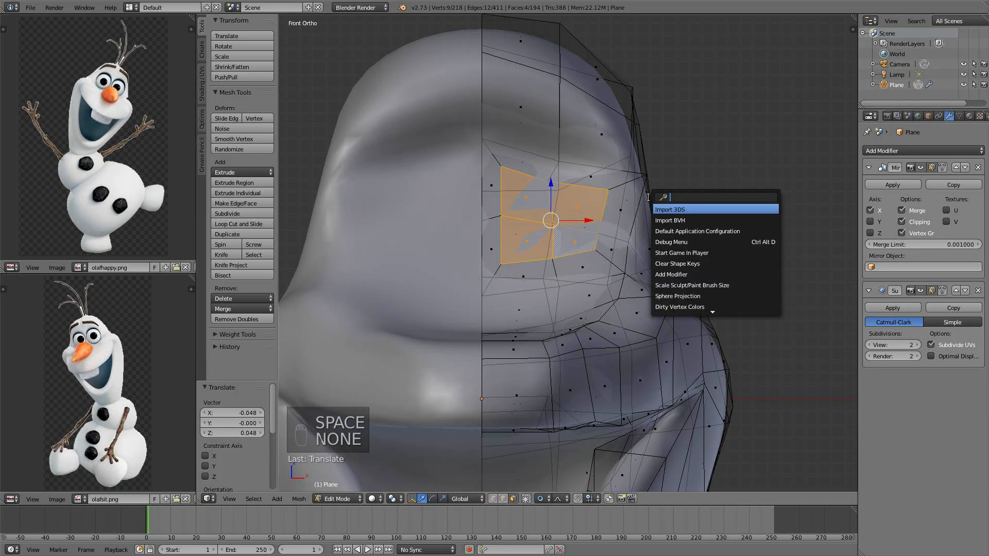
text(sm)
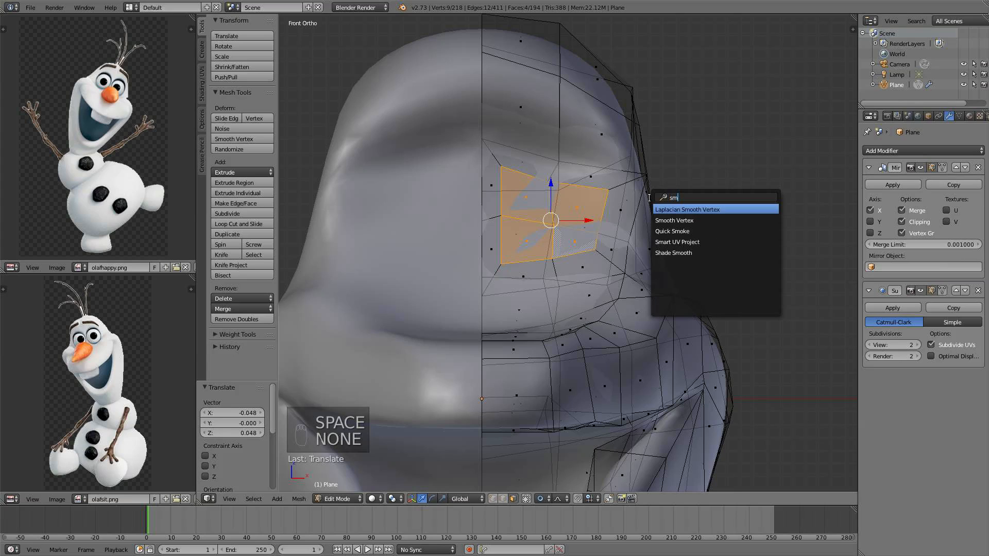
text(oo)
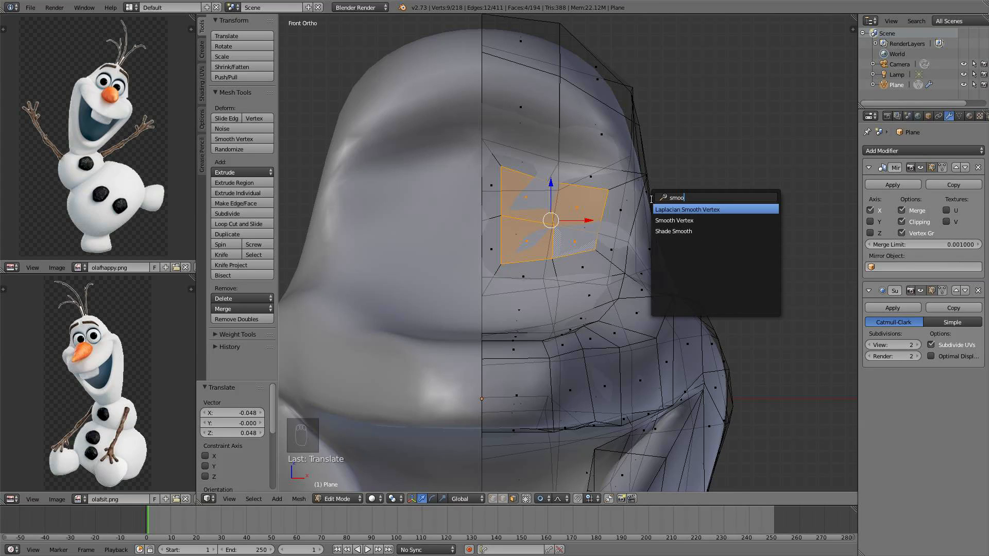
click(658, 219)
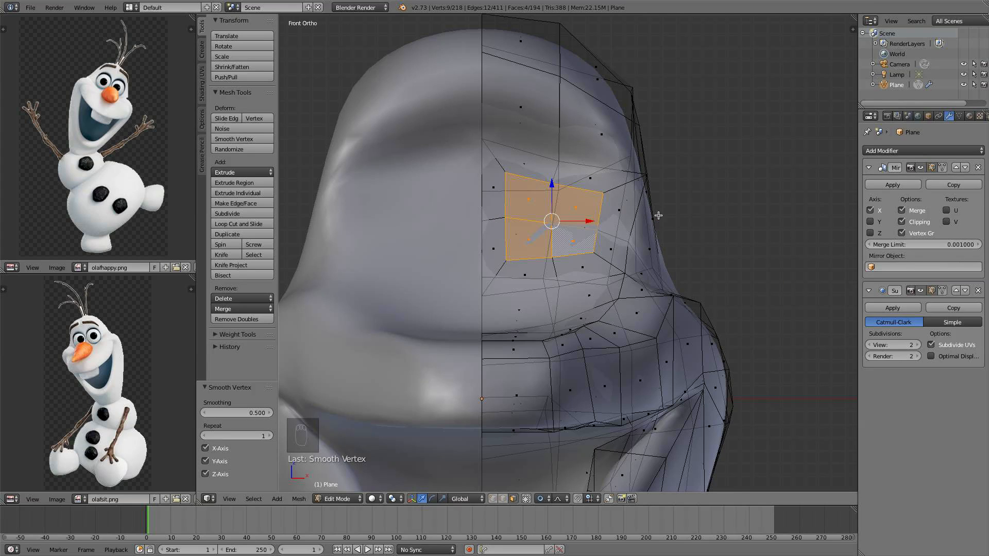
key(space)
click(680, 237)
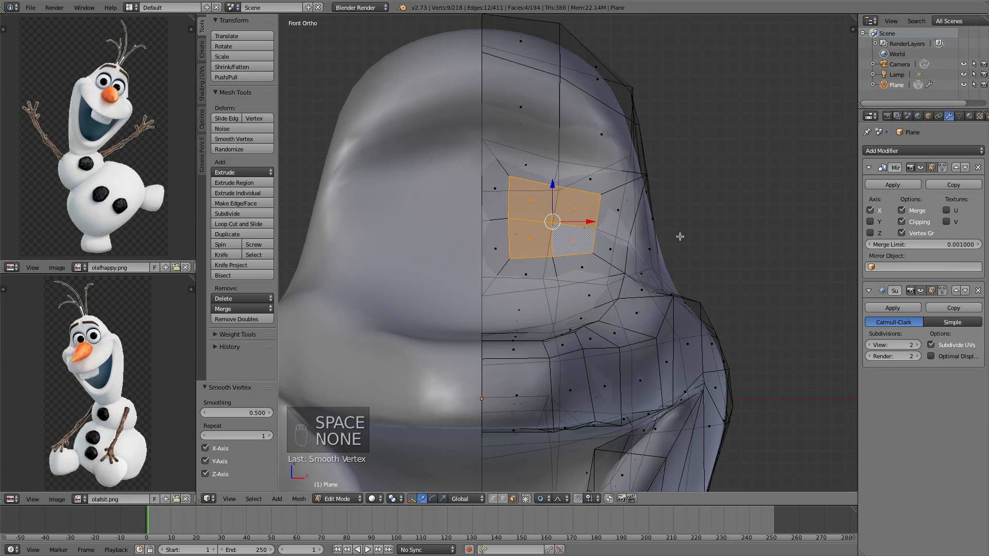
key(space)
click(689, 259)
key(space)
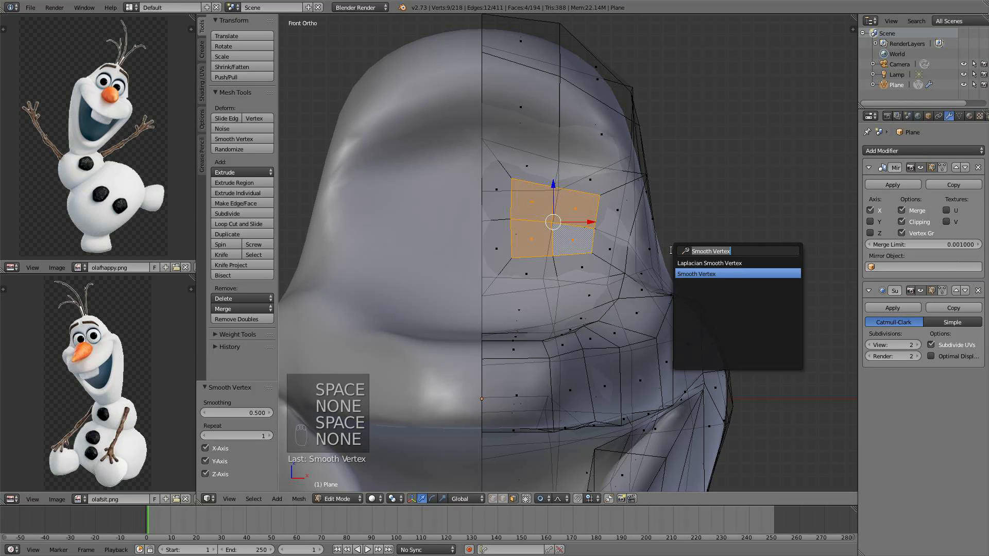
click(692, 272)
scroll(653, 234, up, 2)
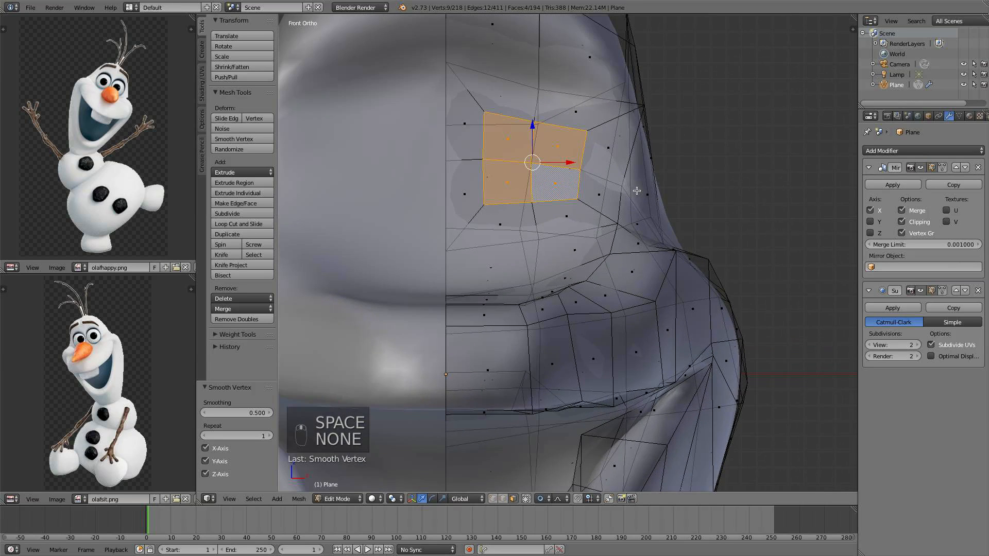
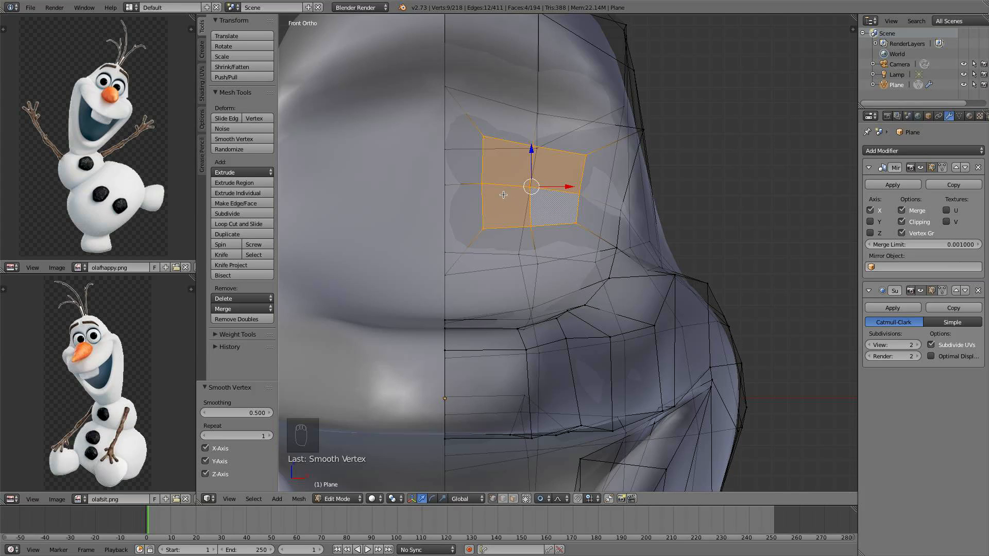
Select vertices of the inset eye area and scale them inward with proportional editing
mouse_move(487, 188)
middle_down()
mouse_move(530, 162)
mouse_move(542, 212)
middle_up()
right_click(555, 220)
key(s)
key(s)
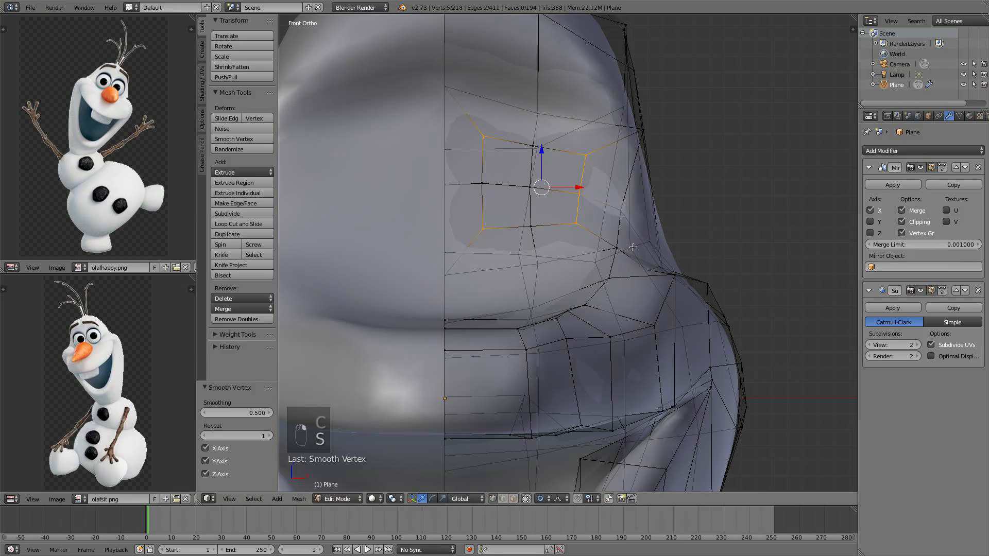
click(606, 227)
Circle-select the inset area's border vertices and scale them to 0.769 with proportional editing
key(c)
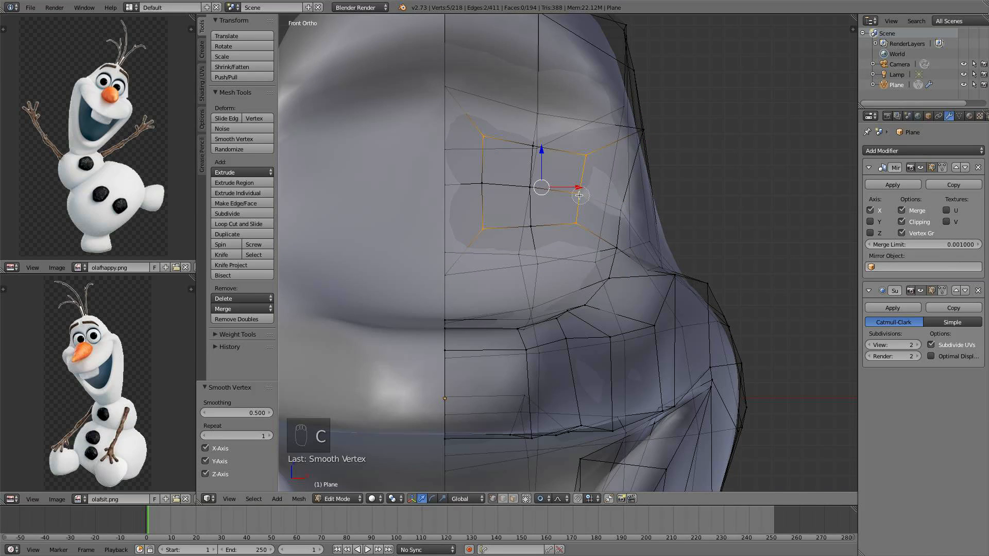
key(s)
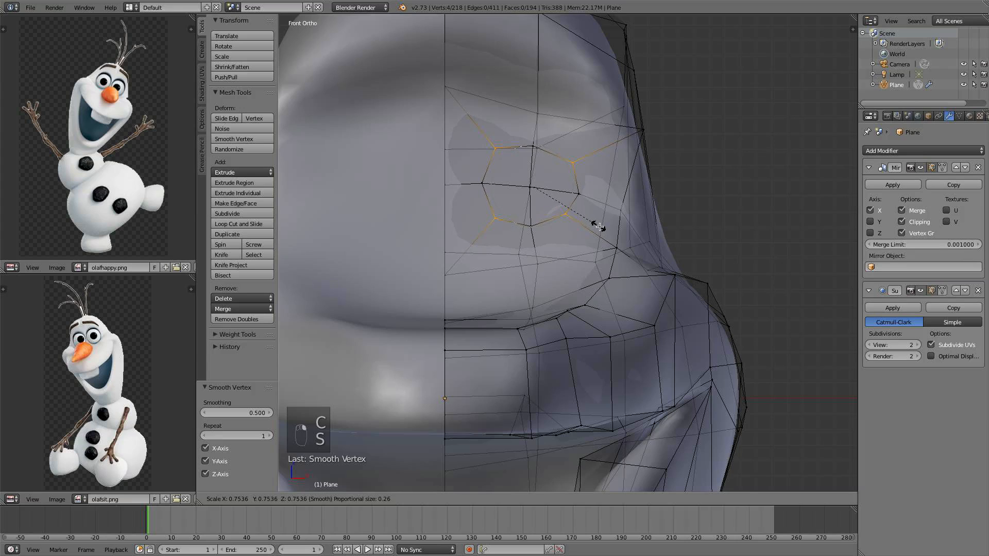
click(600, 227)
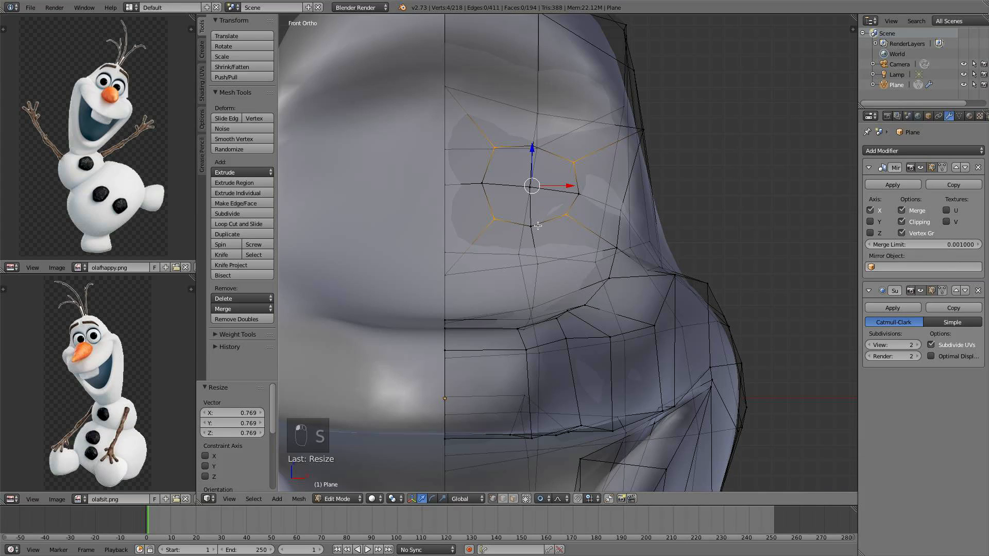
Switch to face selection, select the four eye-area faces and scale them up by 1.705
click(513, 496)
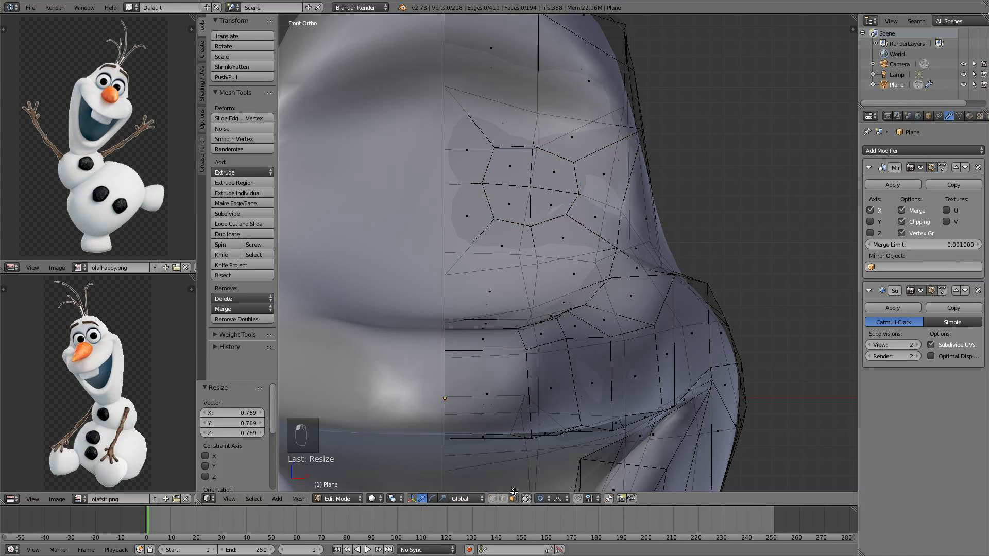
click(551, 198)
shift+click(554, 172)
shift+click(510, 166)
shift+click(513, 191)
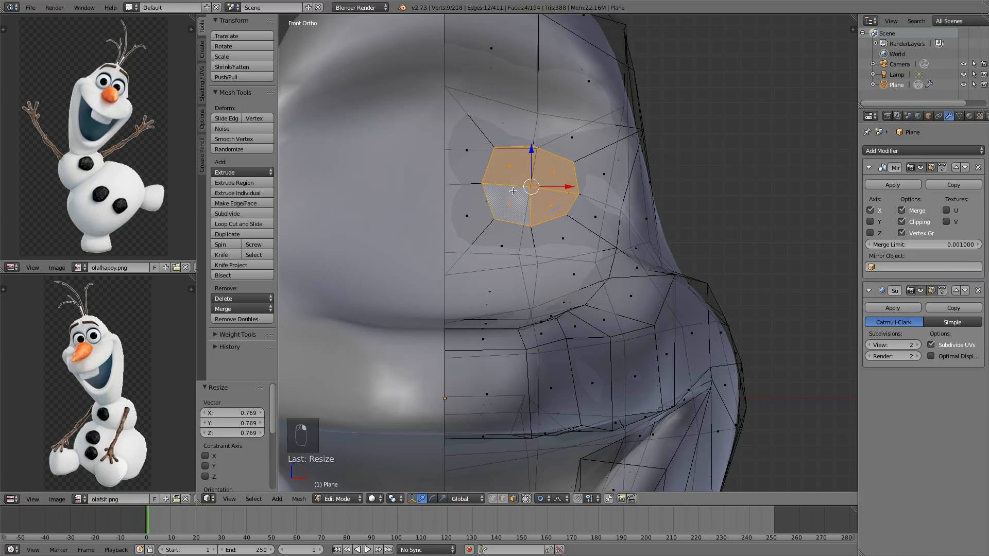
key(s)
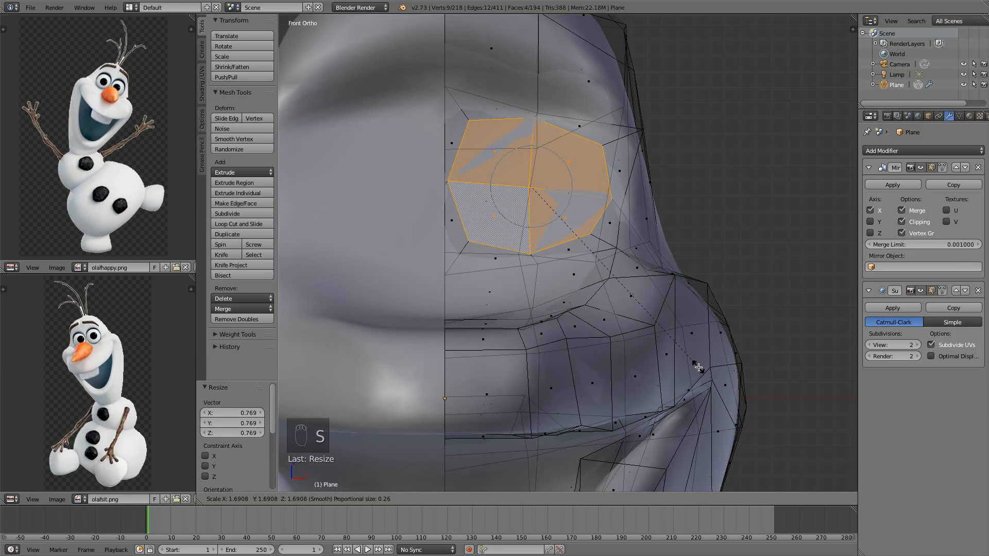
click(701, 367)
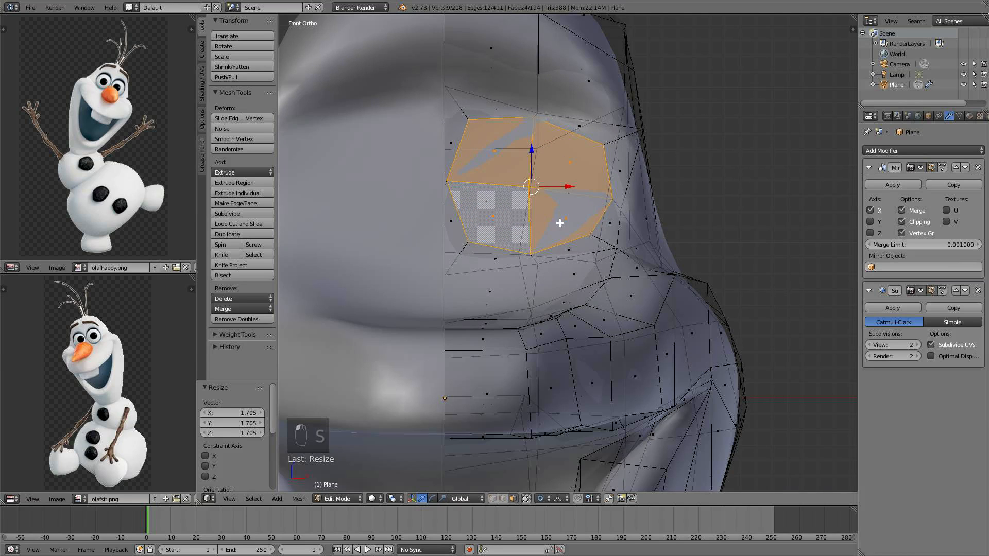
Scale the eye faces along X to 0.891
scroll(560, 222, down, 3)
key(s)
key(x)
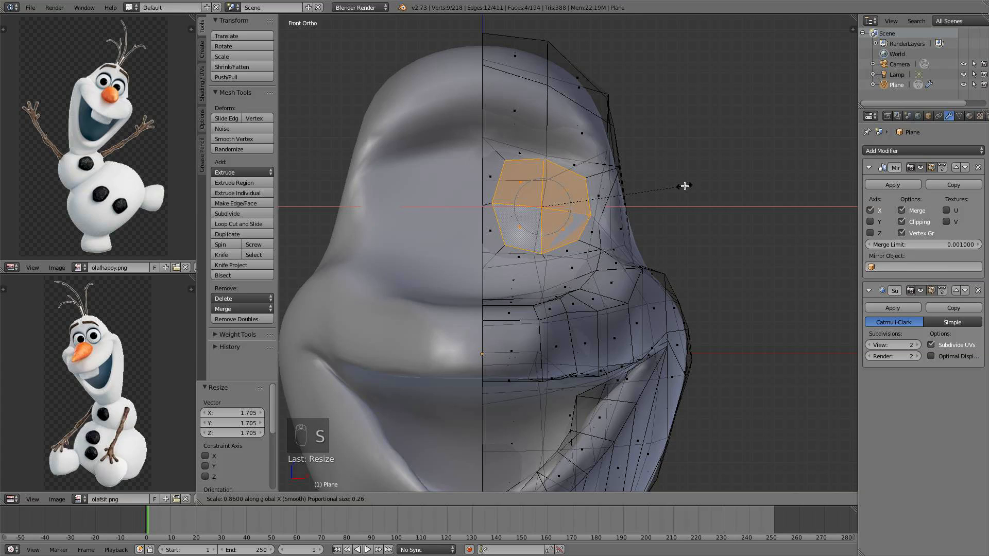
click(689, 186)
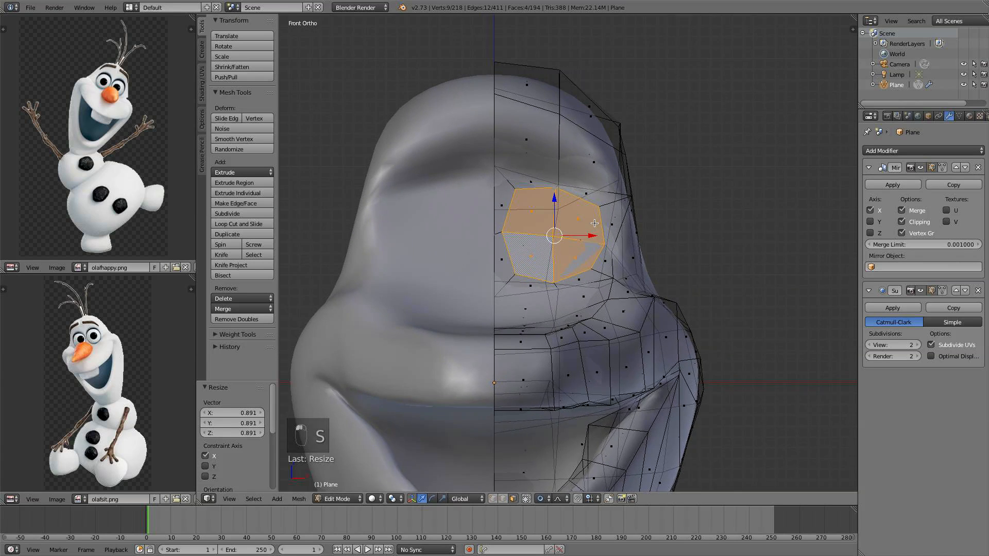
Adjust individual vertices above and beside the eye area to round its upper outline
scroll(583, 192, up, 2)
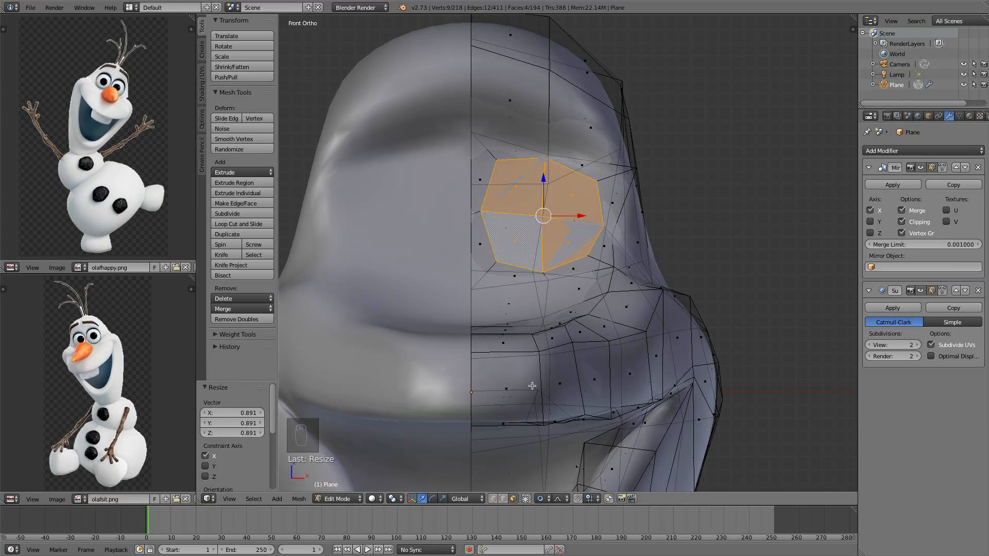
right_click(600, 184)
drag(598, 149, 599, 141)
drag(633, 175, 622, 174)
right_click(496, 160)
drag(497, 128, 548, 107)
right_click(555, 154)
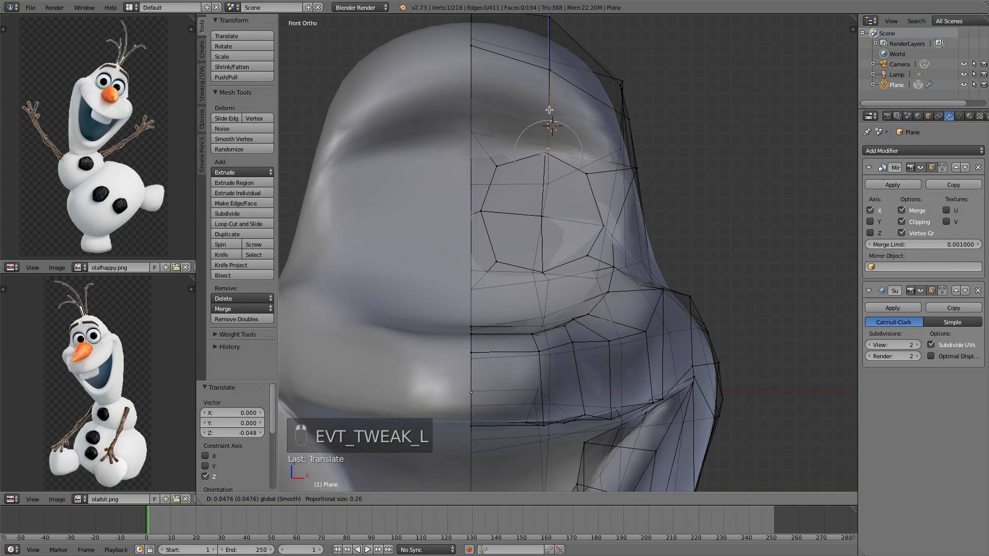
Adjust vertices below and around the eye area to round its lower outline
right_click(488, 263)
drag(498, 230, 498, 222)
right_click(588, 253)
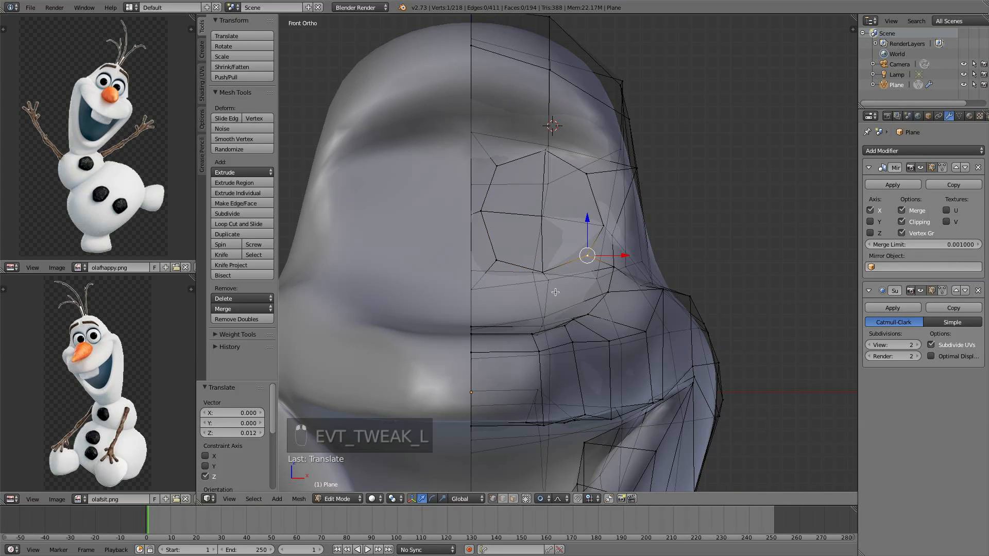
right_click(546, 281)
key(g)
key(x)
right_click(569, 280)
right_click(543, 268)
drag(569, 280, 576, 273)
drag(604, 221, 588, 175)
drag(589, 140, 585, 136)
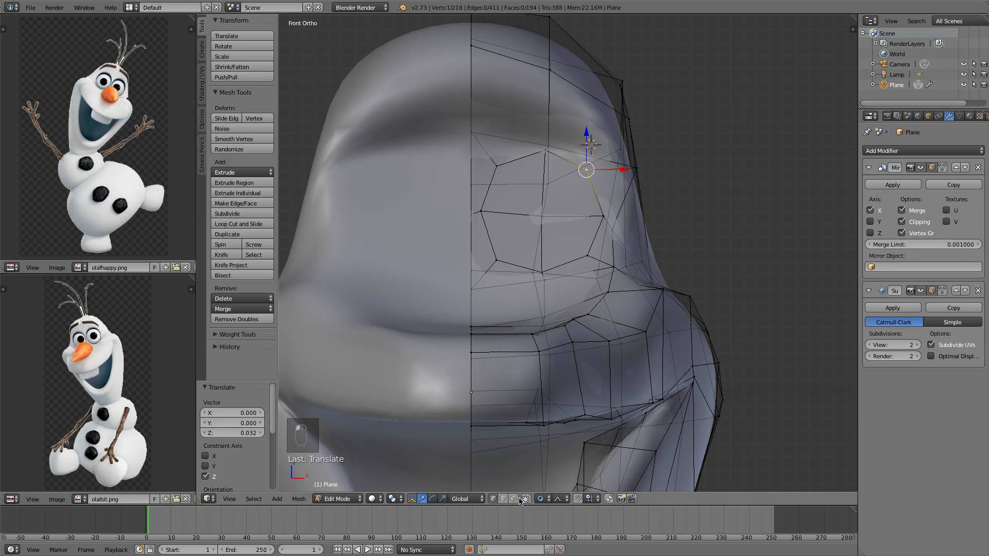
Reselect the four eye faces and rotate them in side view to follow the head's surface
click(514, 499)
right_click(569, 253)
shift+right_click(519, 218)
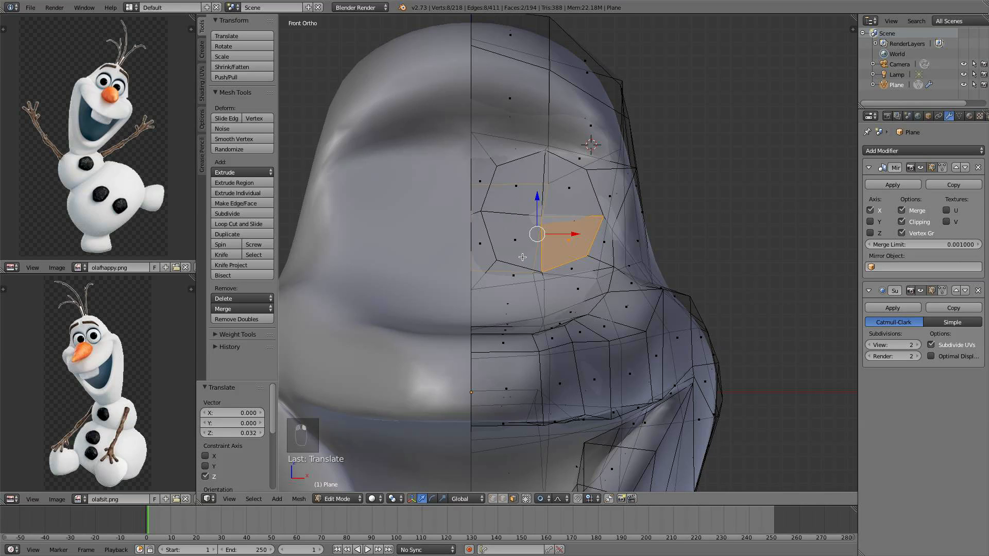
key(super+z)
shift+right_click(514, 231)
shift+right_click(516, 198)
shift+right_click(570, 193)
middle_drag(570, 193, 515, 191)
key(KP_3)
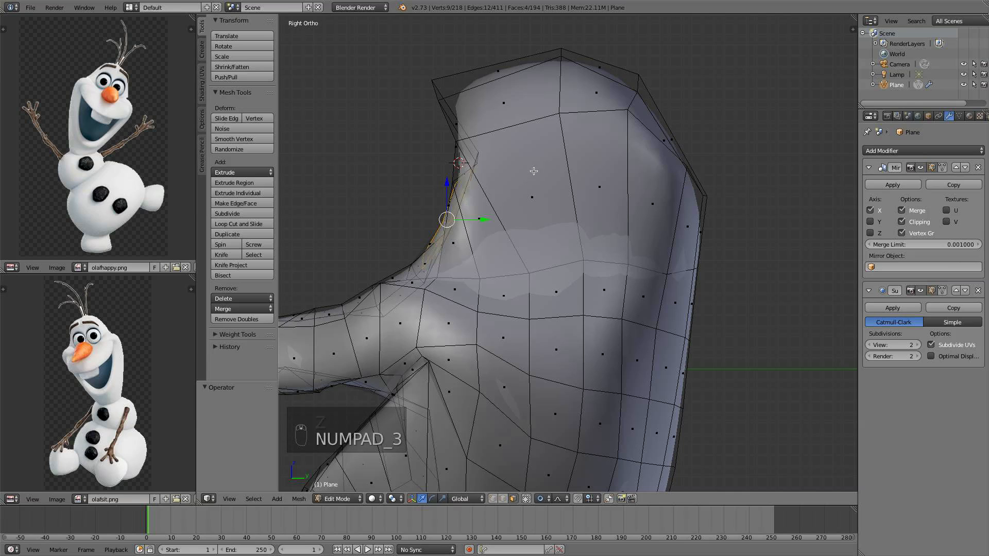
key(r)
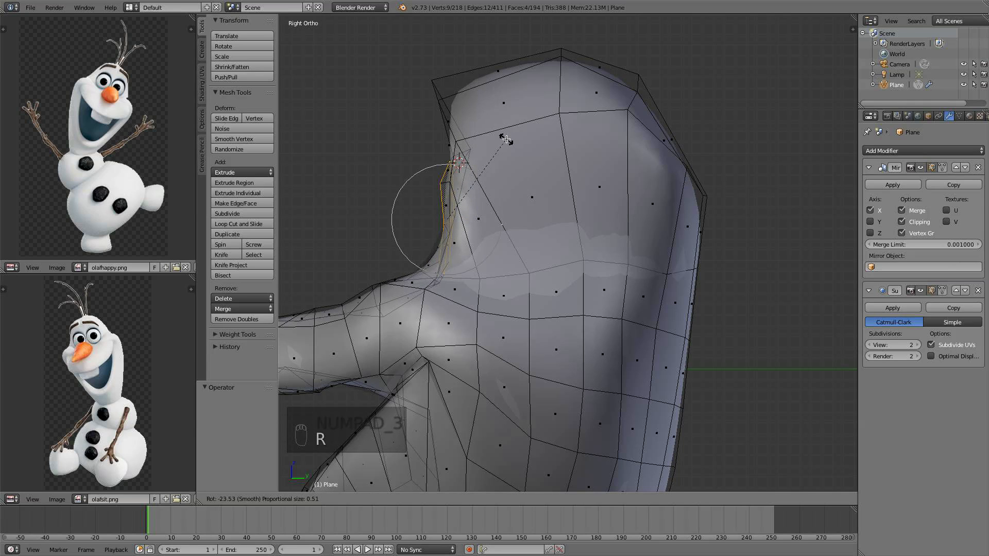
click(503, 137)
Raise the eye faces 0.048 along Z and scale them up to 1.061
drag(448, 191, 448, 184)
middle_drag(447, 185, 567, 180)
key(KP_1)
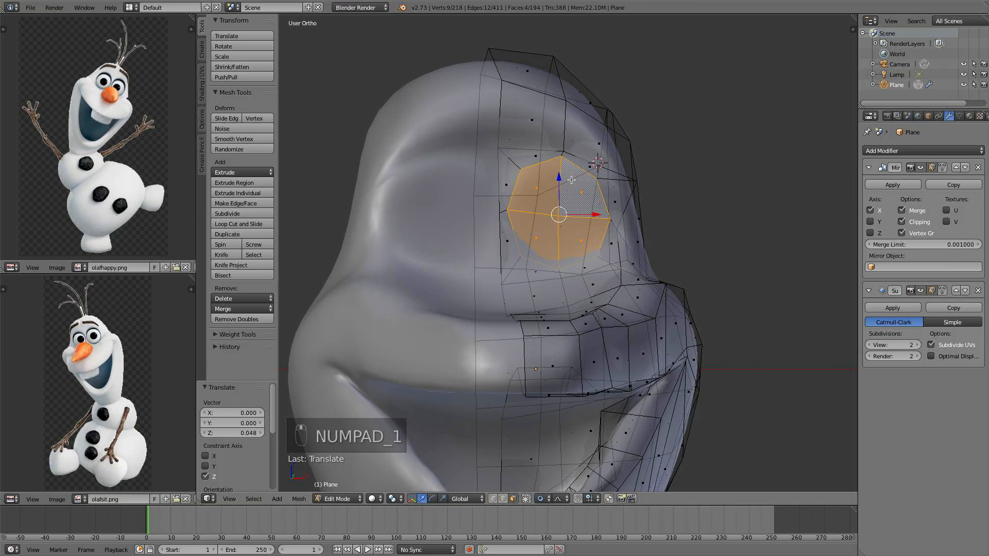
key(s)
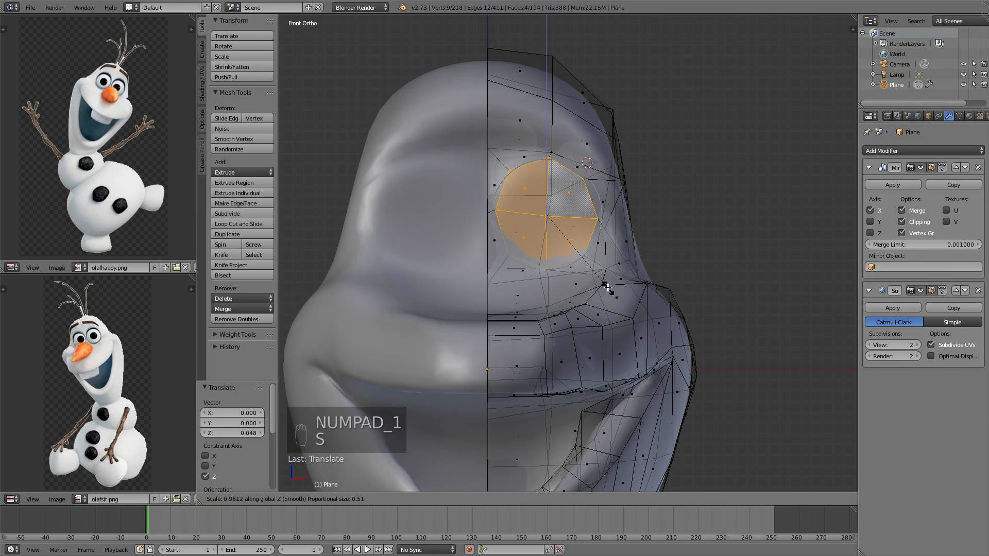
click(605, 282)
mouse_move(619, 241)
middle_down()
mouse_move(555, 253)
mouse_move(610, 252)
middle_up()
key(s)
click(570, 256)
key(KP_1)
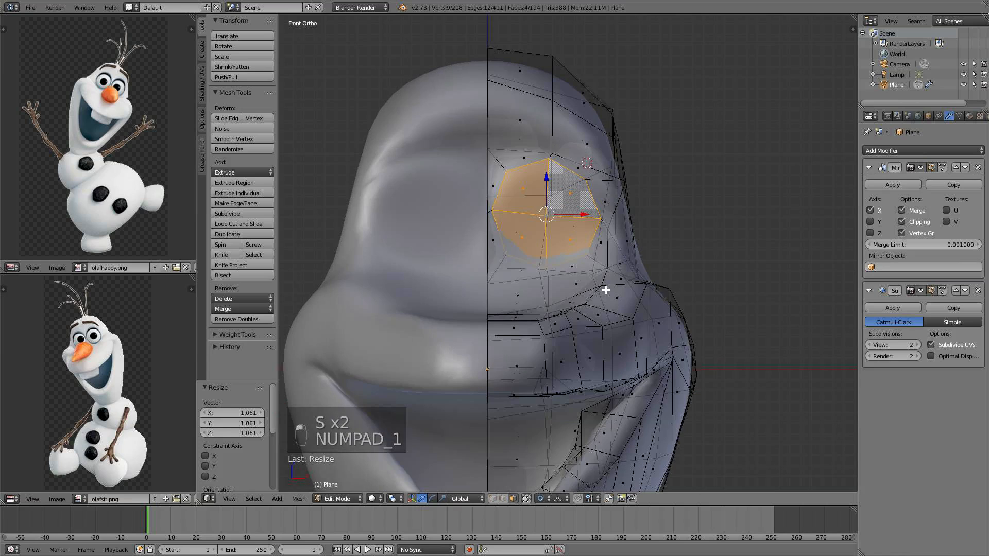
Select the eye-area faces and delete them to open the eye socket
middle_drag(668, 282, 648, 268)
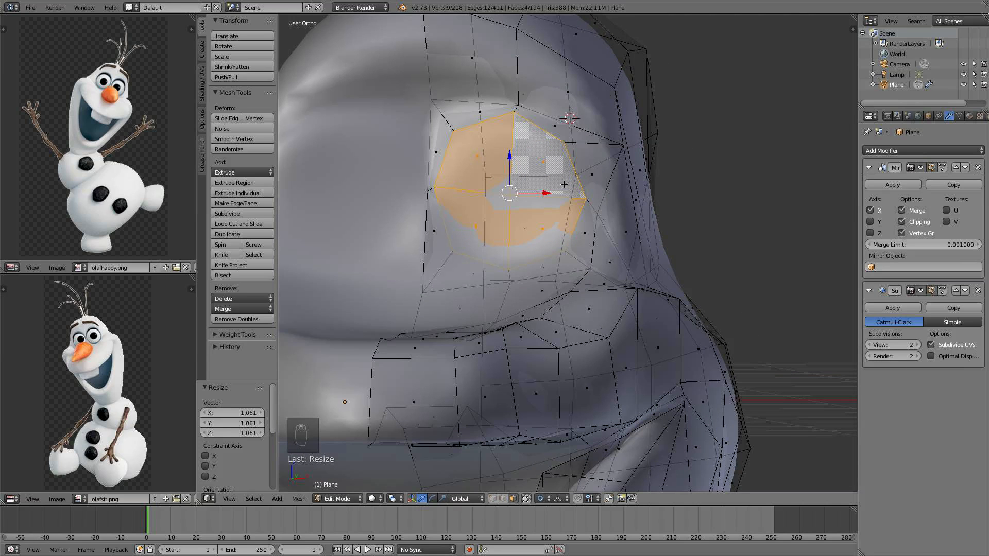
shift+middle_drag(565, 185, 566, 215)
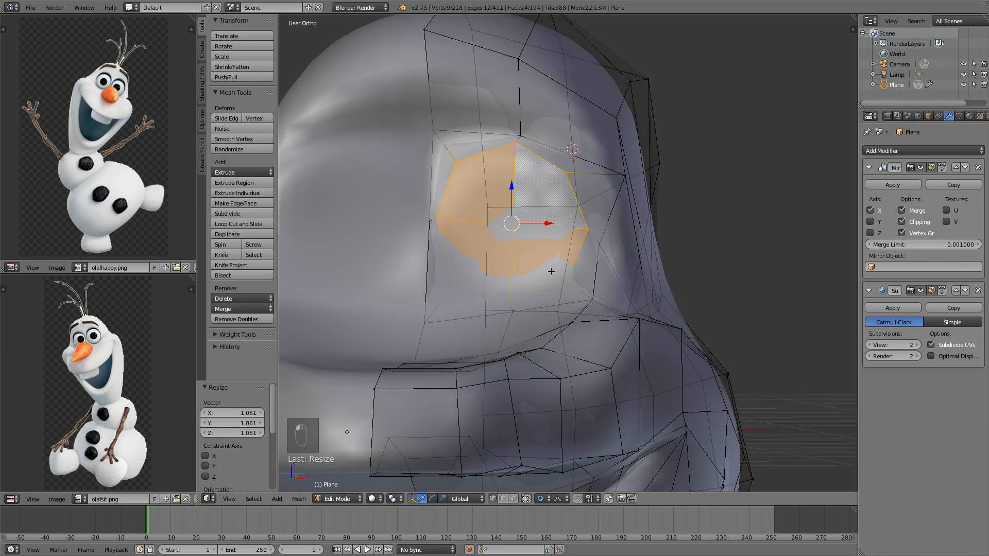
click(514, 499)
right_click(480, 250)
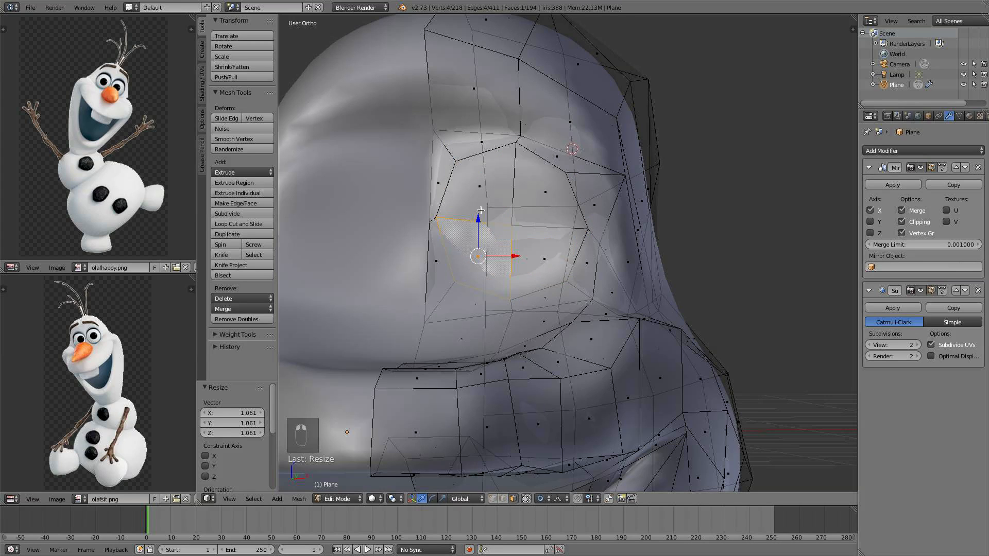
shift+right_click(482, 181)
shift+right_click(533, 194)
shift+right_click(548, 255)
key(x)
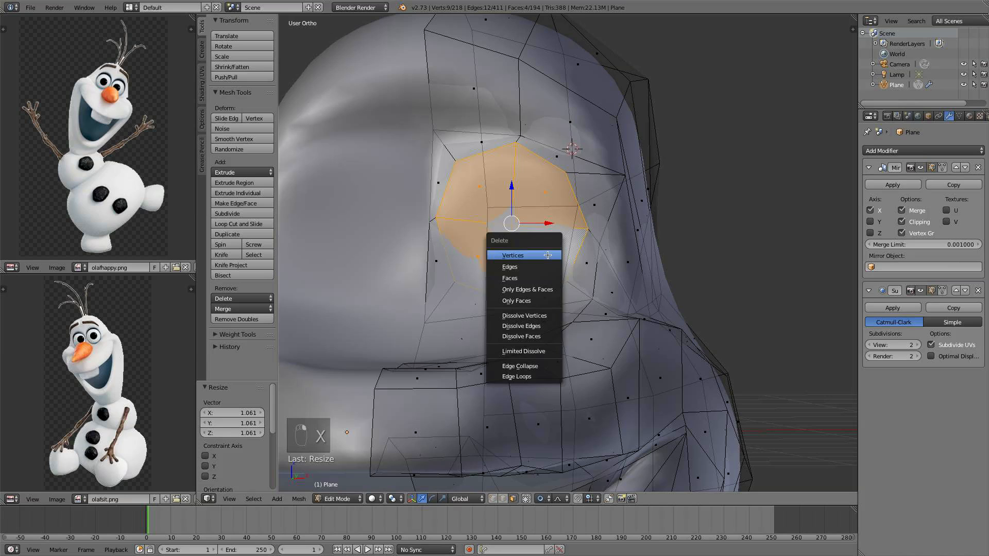
click(544, 282)
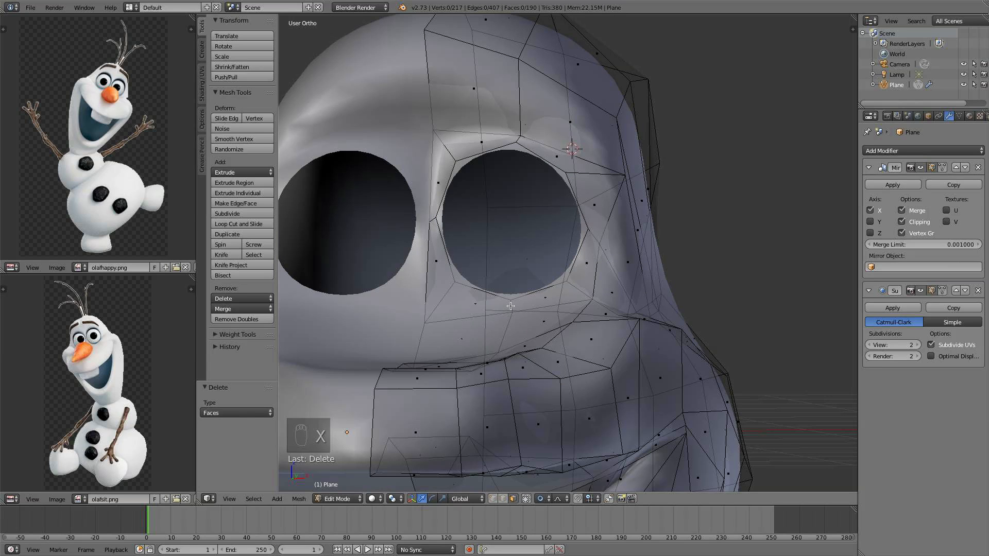
Select the eye hole's border loop and move it along Z by -0.157
scroll(510, 306, down, 5)
key(KP_1)
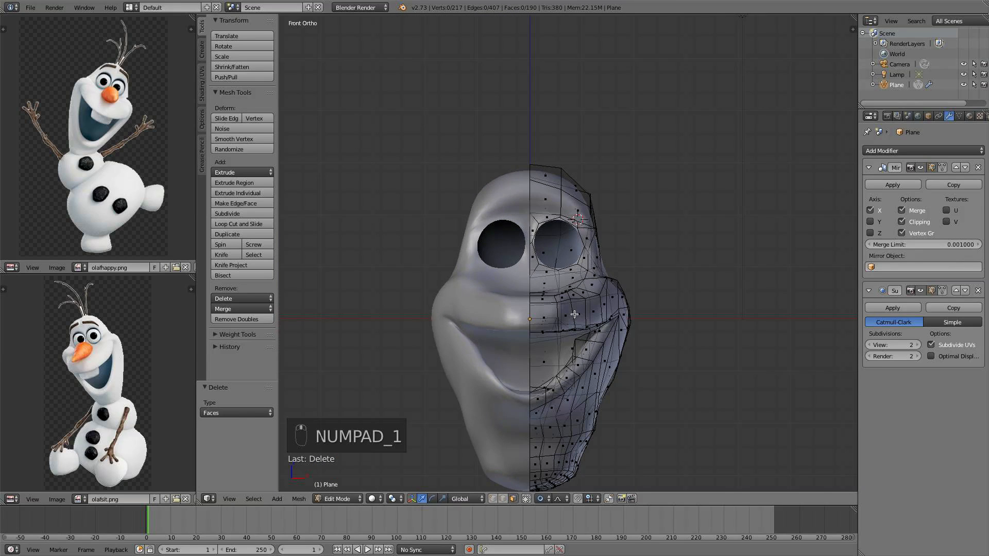
scroll(563, 263, up, 4)
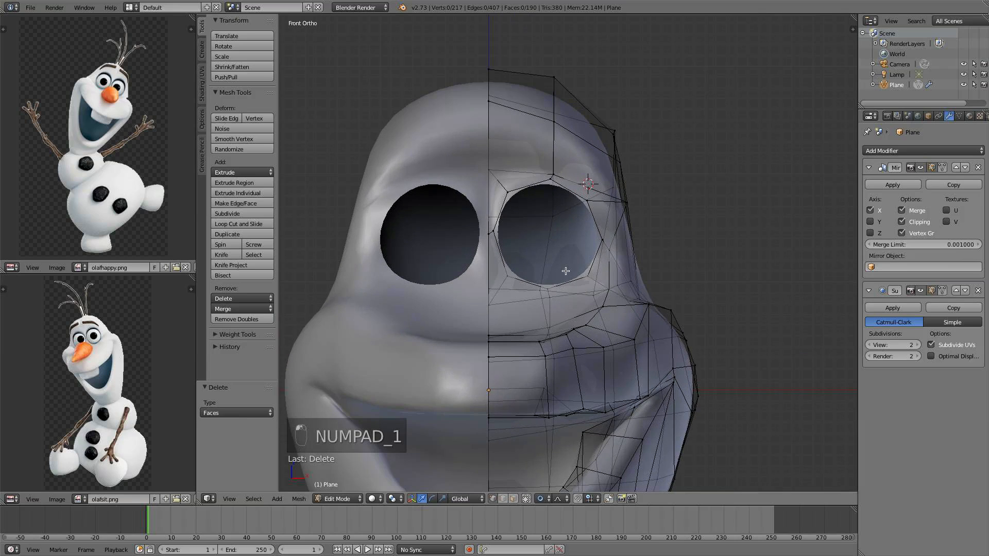
alt+right_click(571, 284)
key(g)
key(z)
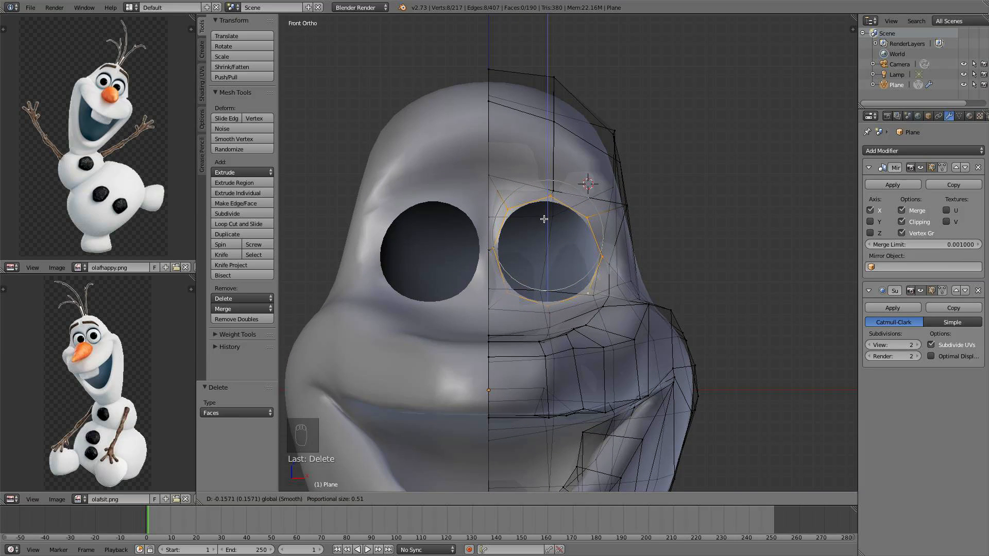
click(544, 219)
Extrude the eye border loop in place and scale it inward to 0.902
scroll(624, 270, up, 1)
key(e)
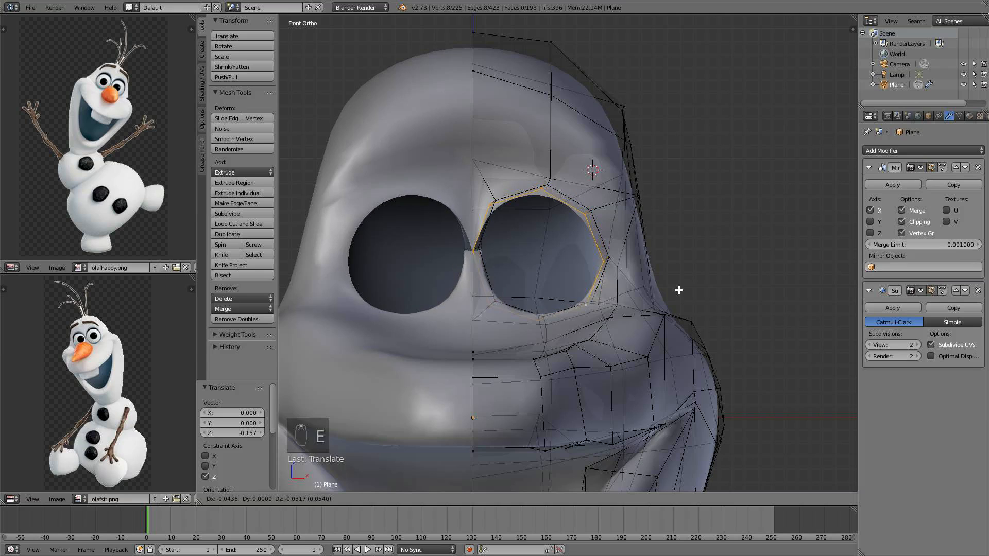
right_click(679, 290)
key(o)
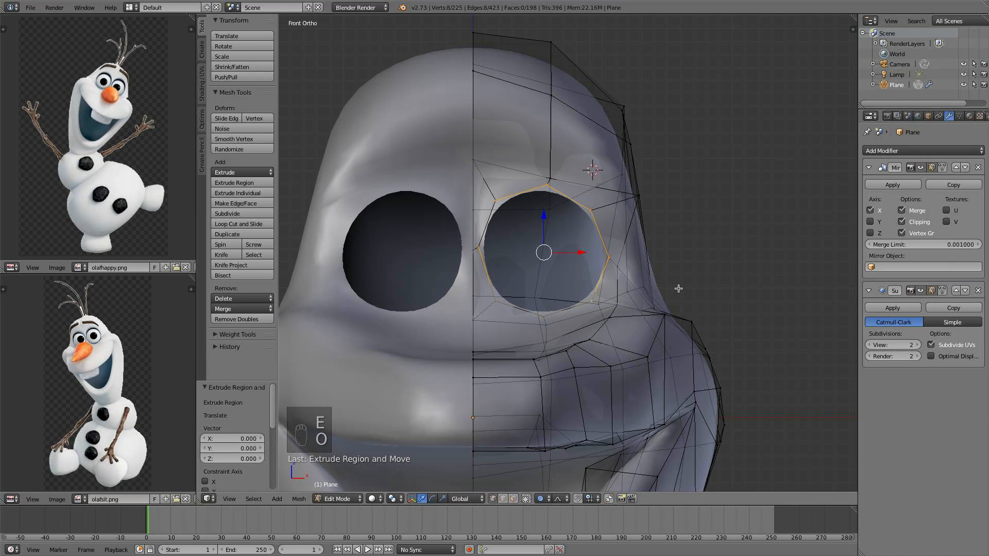
key(s)
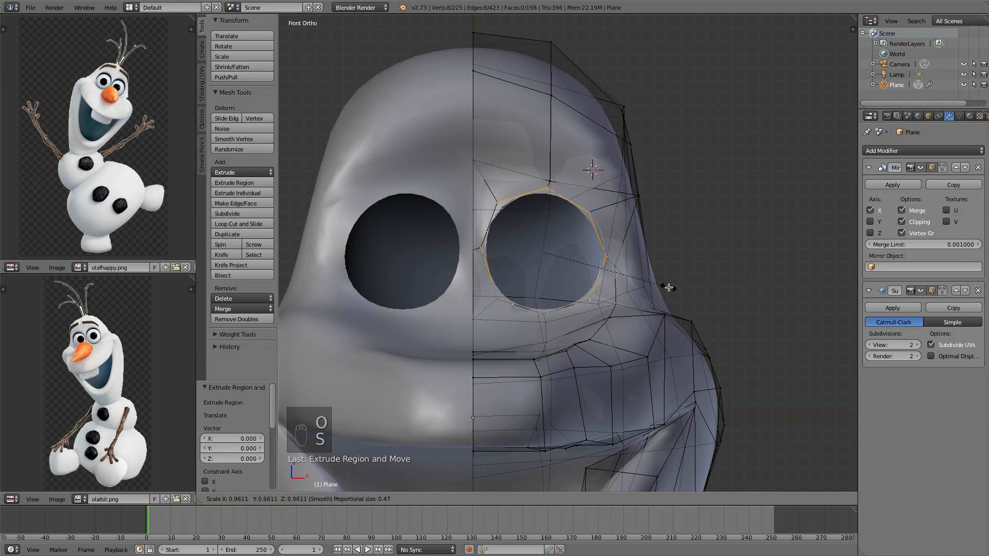
right_click(669, 287)
key(o)
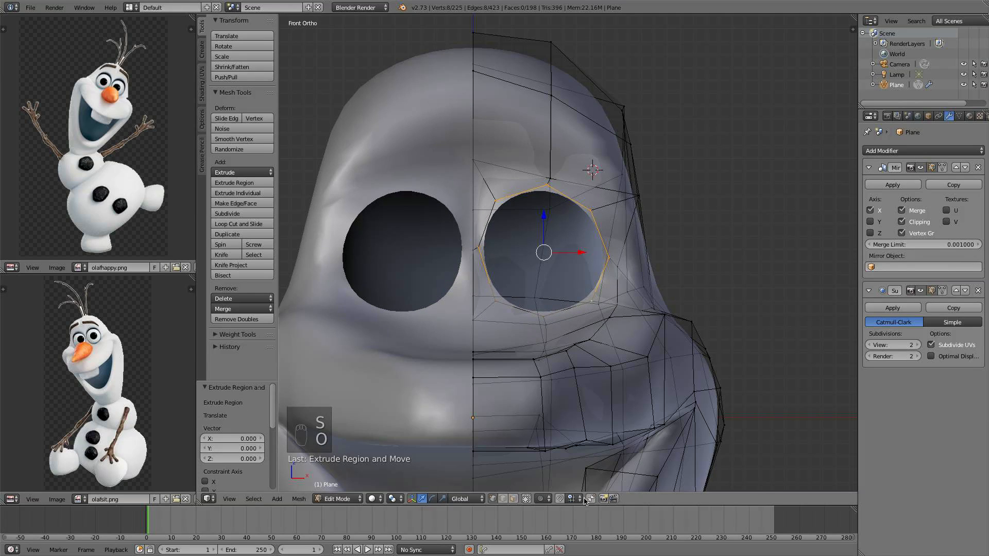
click(547, 498)
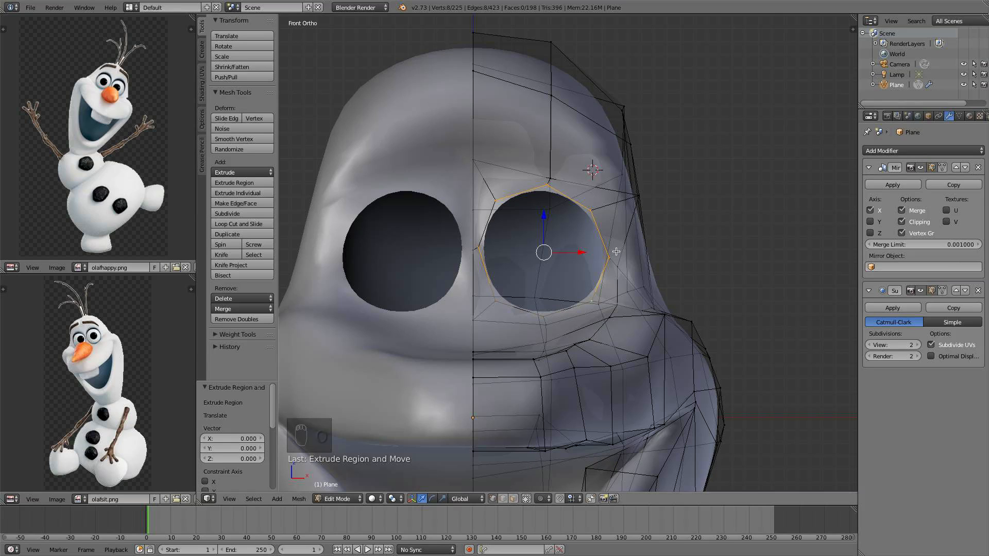
scroll(617, 251, up, 1)
key(s)
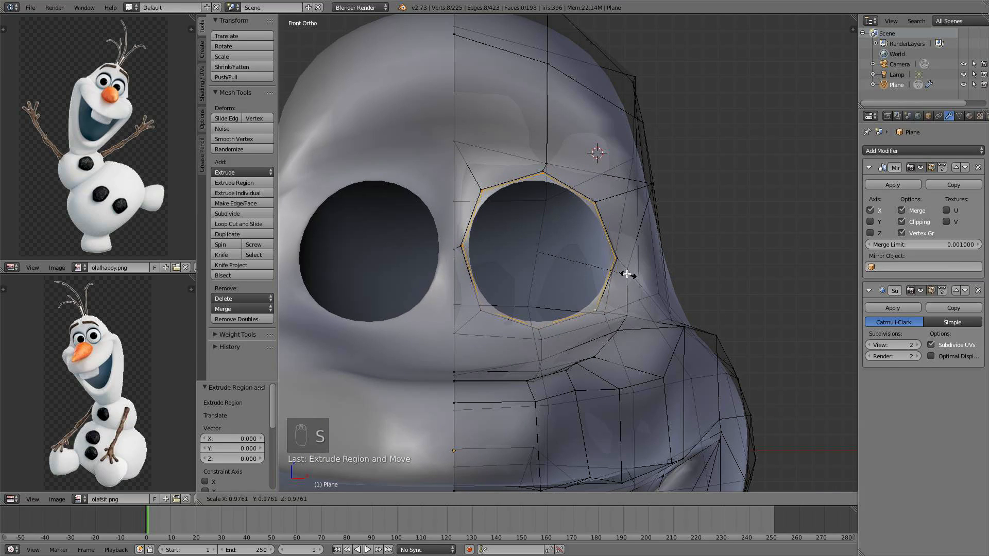
click(622, 271)
Nudge the extruded eye border loop along Y, then move it 0.005 along Z
shift+middle_drag(620, 263, 552, 243)
shift+middle_drag(479, 245, 567, 192)
scroll(565, 187, up, 2)
key(g)
key(y)
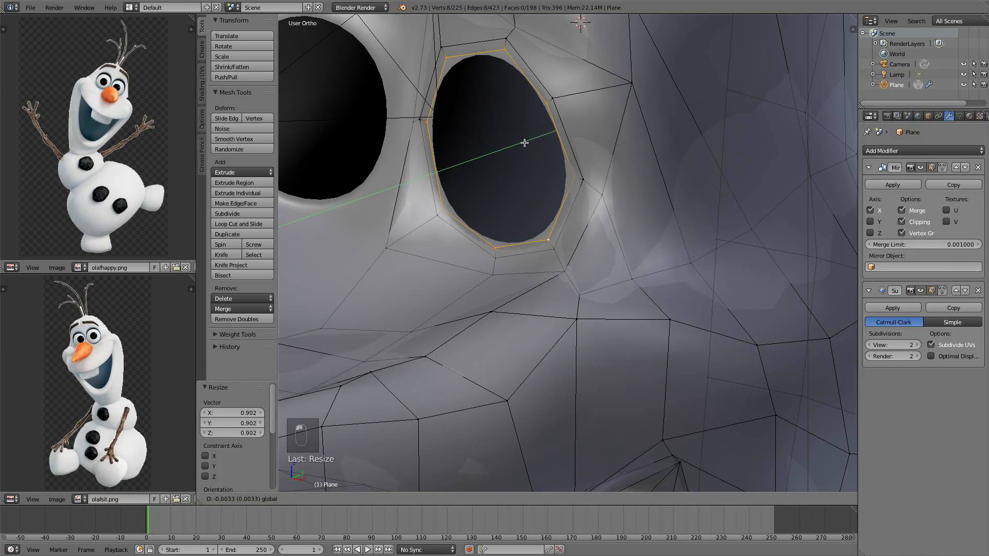
click(519, 144)
key(g)
key(z)
click(494, 118)
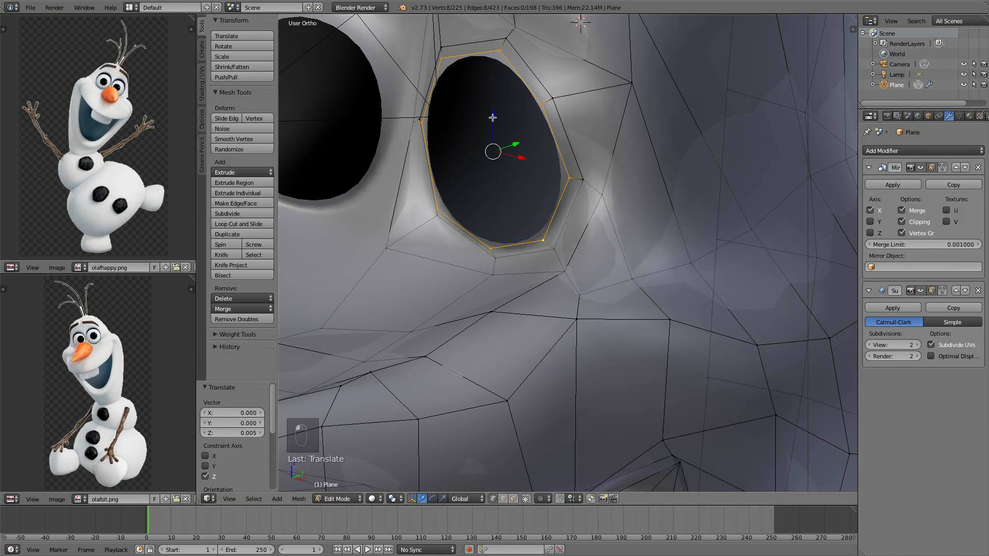
Extrude the eye border loop in place and scale it inward to 0.888
middle_drag(545, 137, 581, 148)
key(e)
click(581, 149)
key(s)
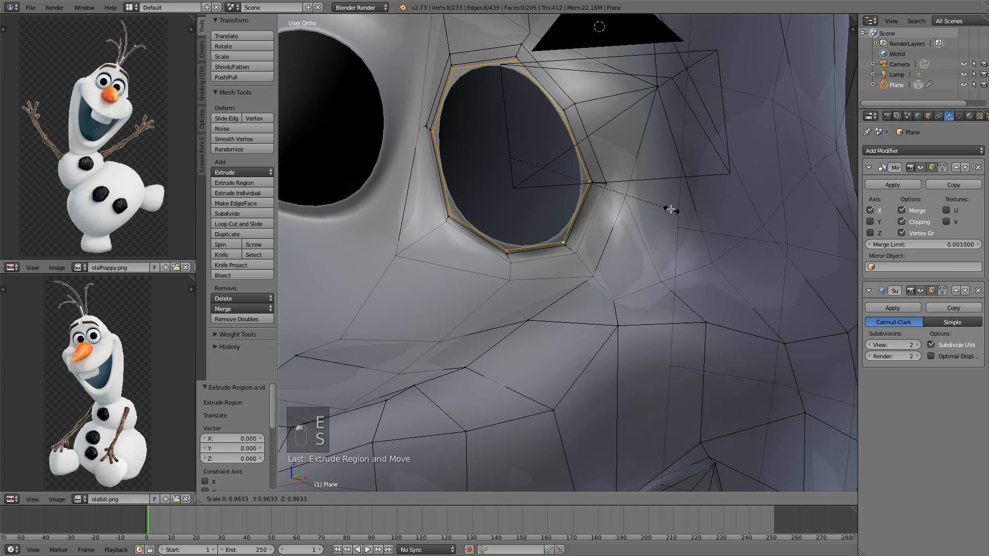
click(660, 202)
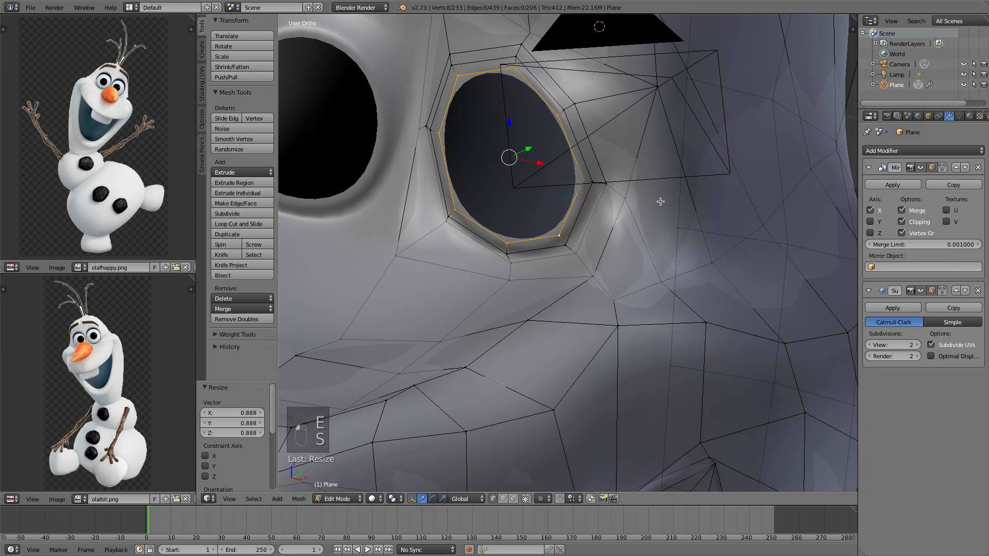
Move the new eye border loop slightly along Y
middle_drag(657, 201, 533, 159)
key(g)
key(y)
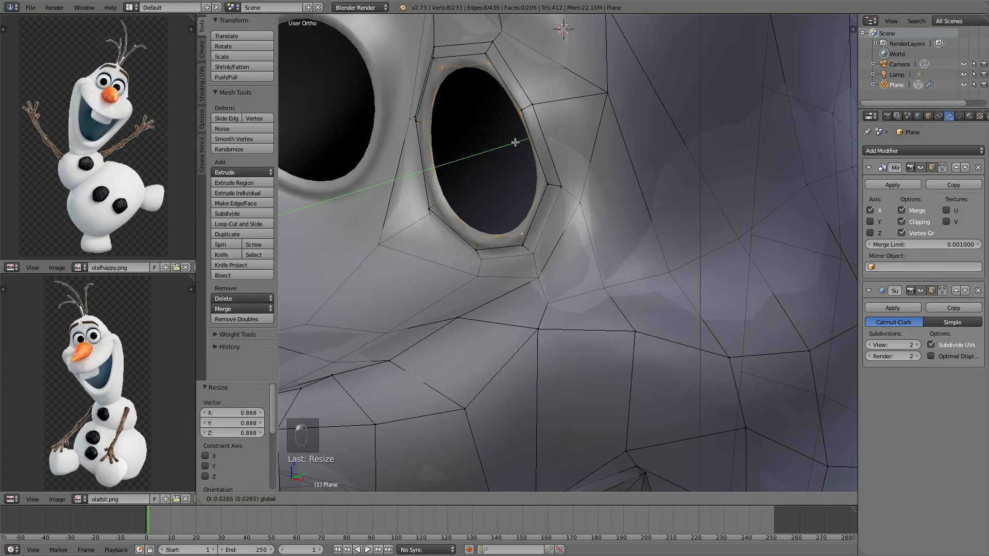
click(515, 142)
Extrude the eye border loop again and push it 0.131 along Y into the socket
scroll(515, 143, down, 2)
middle_drag(515, 142, 543, 171)
key(e)
click(543, 171)
drag(542, 171, 535, 173)
middle_drag(536, 173, 606, 176)
scroll(606, 175, down, 6)
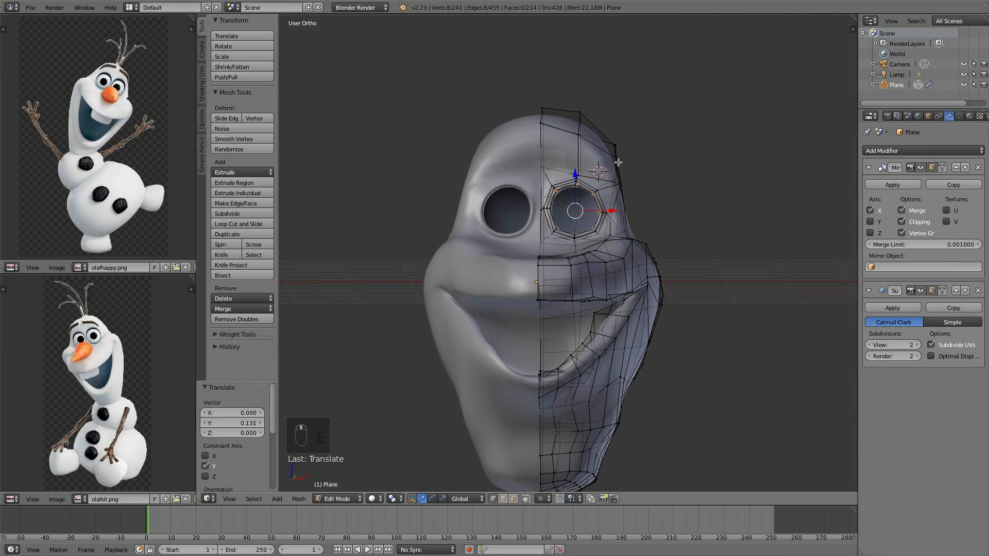
Turn on proportional editing and scale the eye border loop up to 1.192 in front view
key(KP_1)
shift+middle_drag(703, 258, 705, 214)
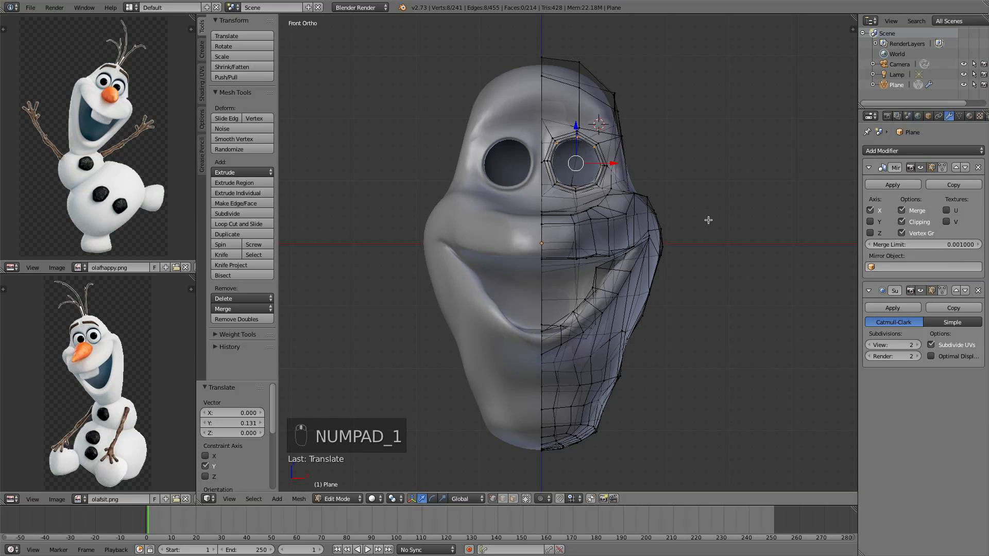
scroll(575, 176, up, 5)
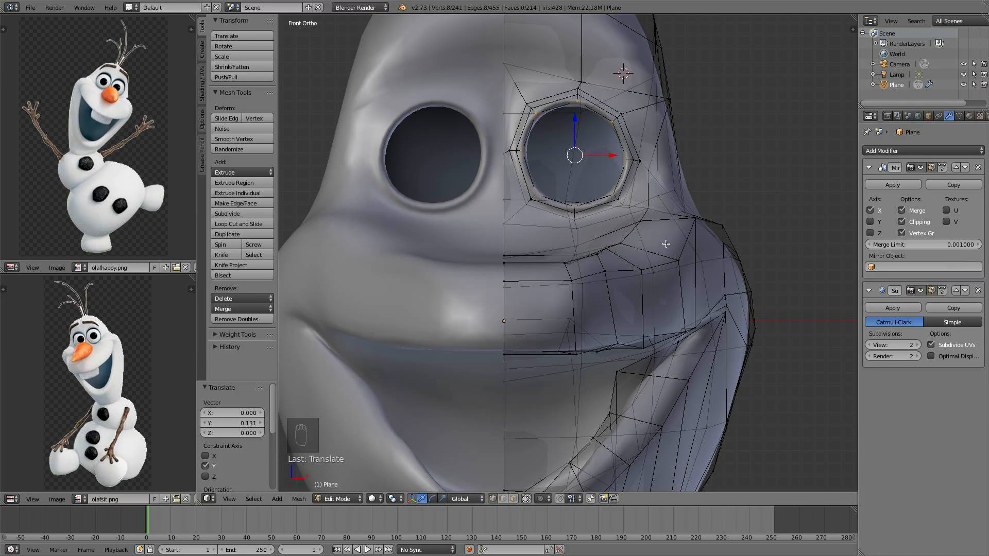
key(o)
key(s)
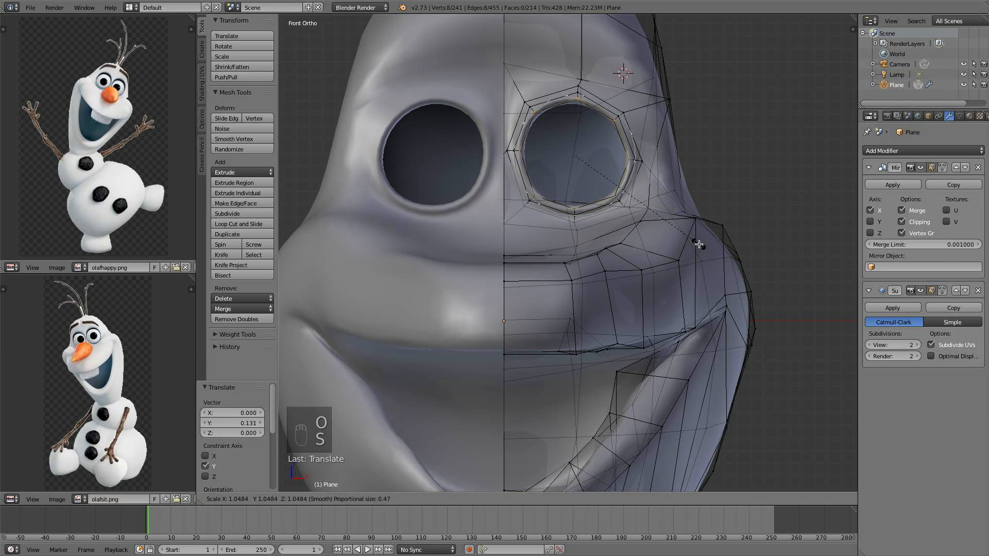
scroll(729, 240, down, 3)
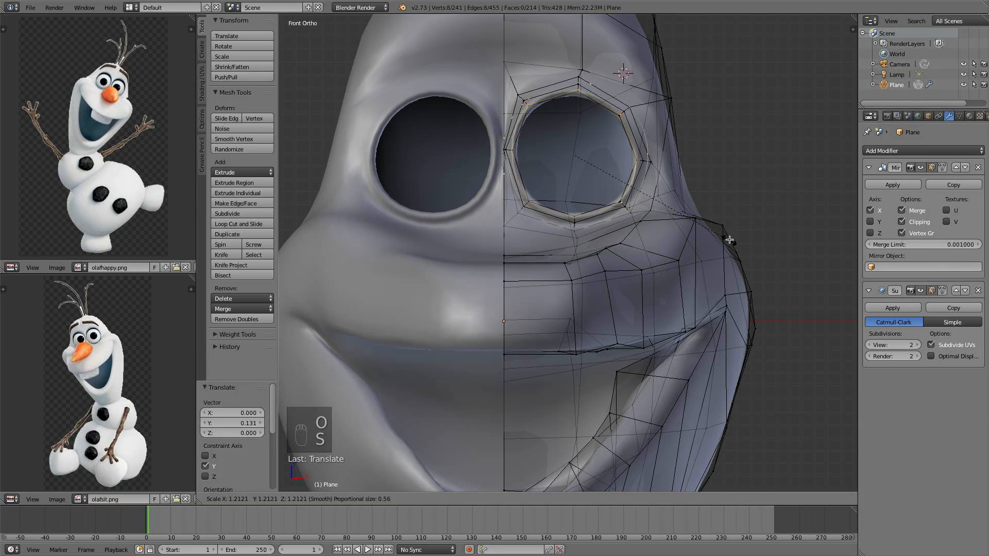
scroll(725, 237, down, 1)
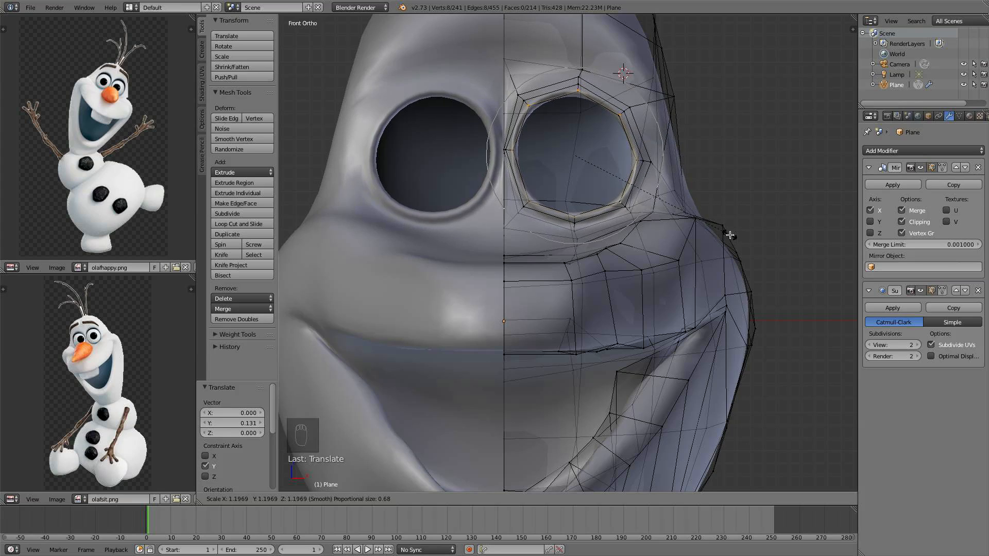
click(729, 235)
Select an eye rim loop and move it along Y with proportional editing
scroll(713, 228, down, 2)
middle_drag(706, 227, 587, 253)
scroll(587, 253, up, 4)
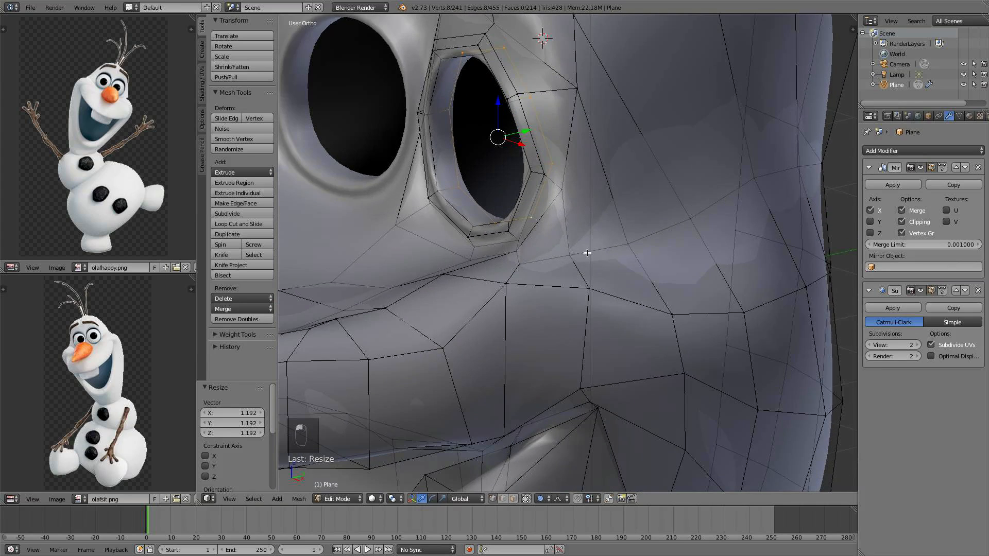
alt+right_click(485, 247)
scroll(499, 244, up, 3)
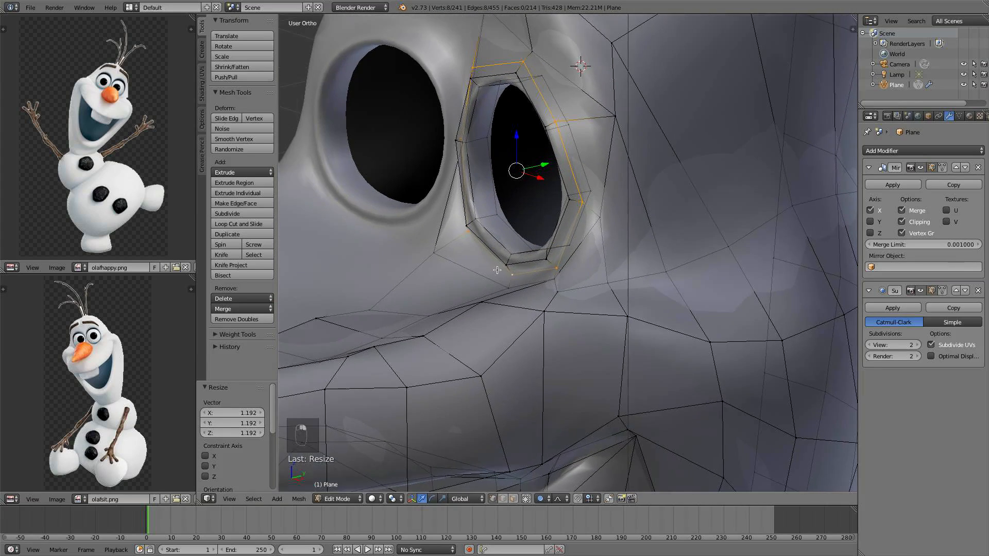
scroll(485, 199, down, 2)
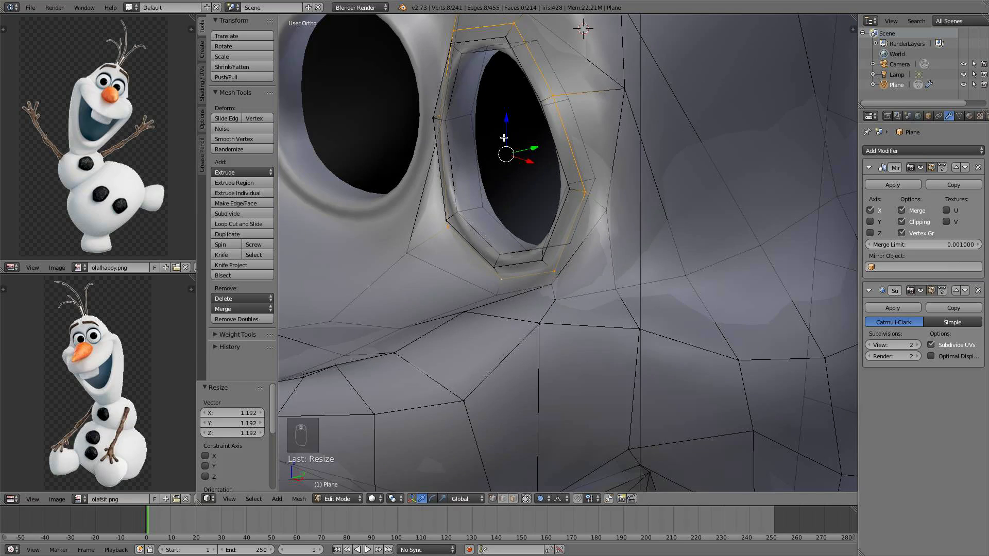
middle_drag(478, 170, 609, 173)
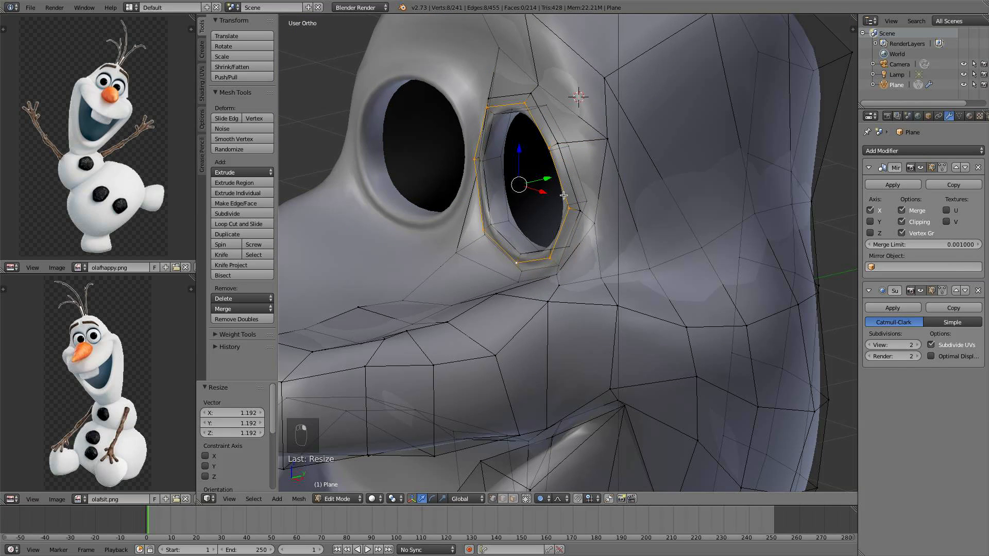
key(g)
key(y)
scroll(548, 175, up, 9)
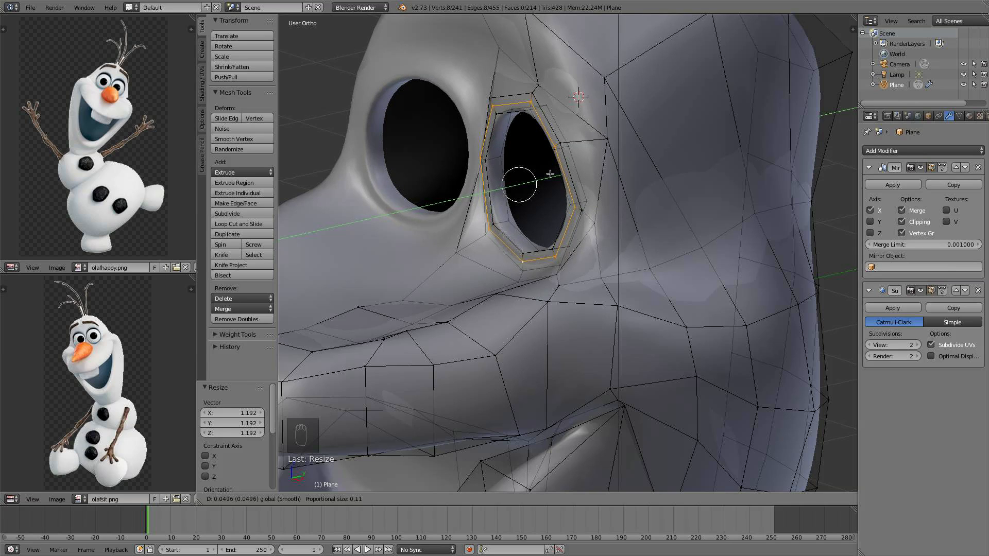
click(562, 174)
Switch to Object Mode to inspect the smoothed head from the front, then return to Edit Mode
key(a)
middle_drag(562, 174, 618, 165)
key(Tab)
scroll(592, 160, down, 5)
key(KP_1)
shift+middle_drag(621, 295, 619, 243)
scroll(615, 238, up, 3)
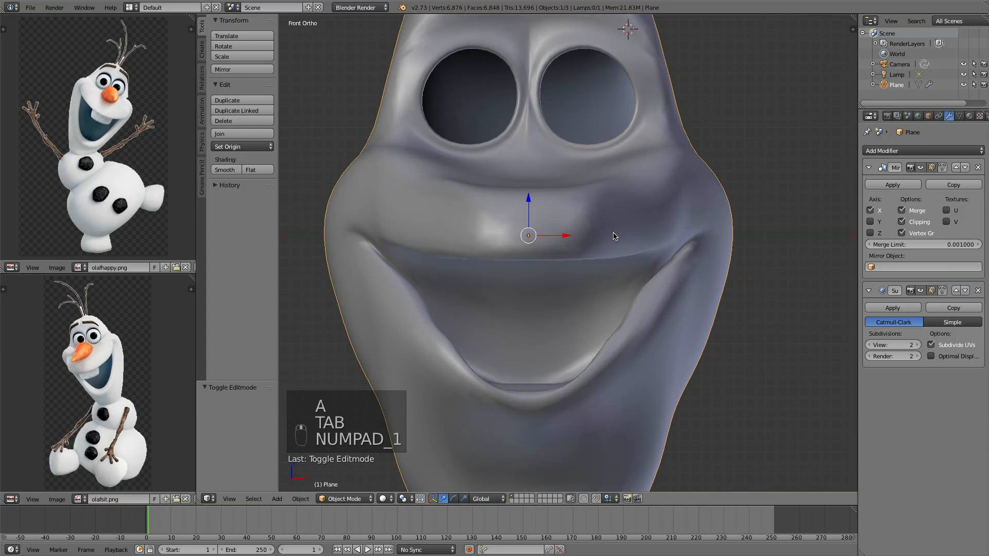
shift+middle_drag(614, 166, 616, 219)
scroll(616, 219, down, 3)
key(Tab)
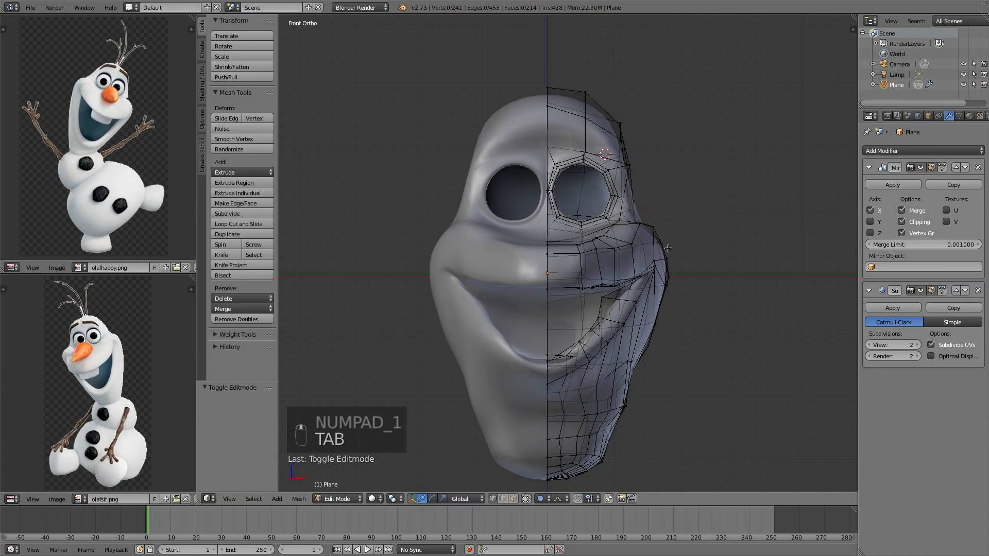
Move the vertex on the head's side contour 0.082 along X and 0.197 along Z with proportional editing
right_click(664, 246)
key(g)
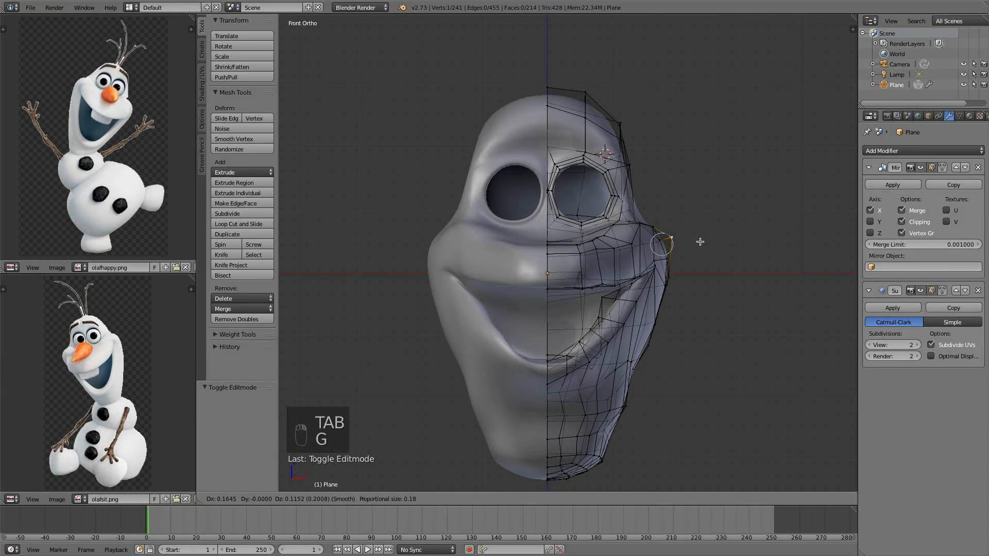
scroll(706, 241, down, 3)
scroll(707, 240, down, 3)
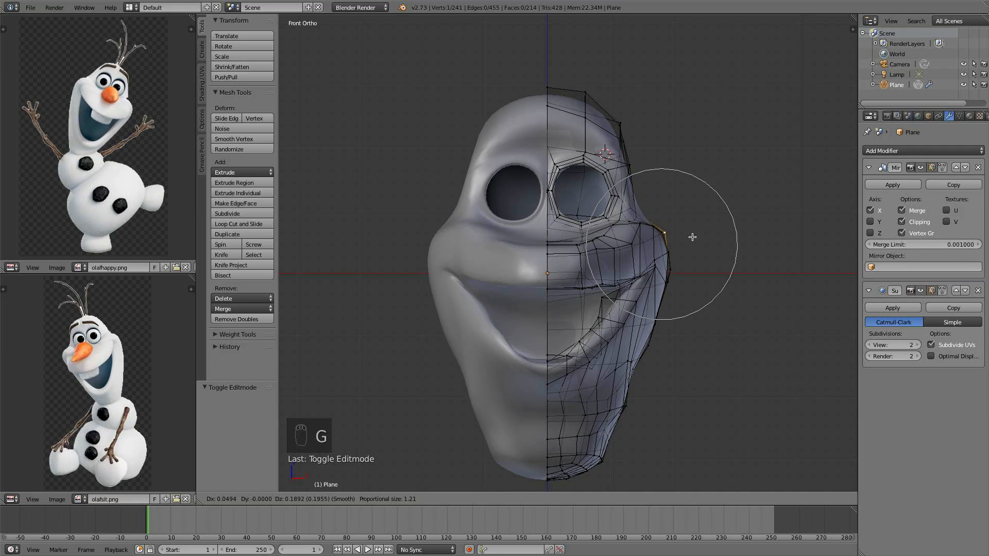
click(695, 238)
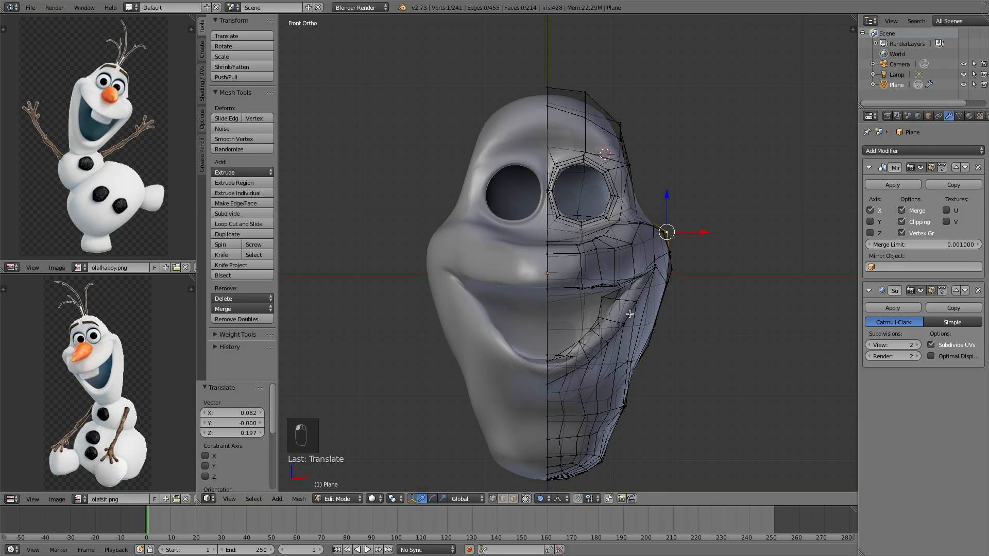
Move a lower cheek vertex -0.082 along X and -0.016 along Z with proportional editing
right_click(588, 364)
key(g)
scroll(582, 364, down, 3)
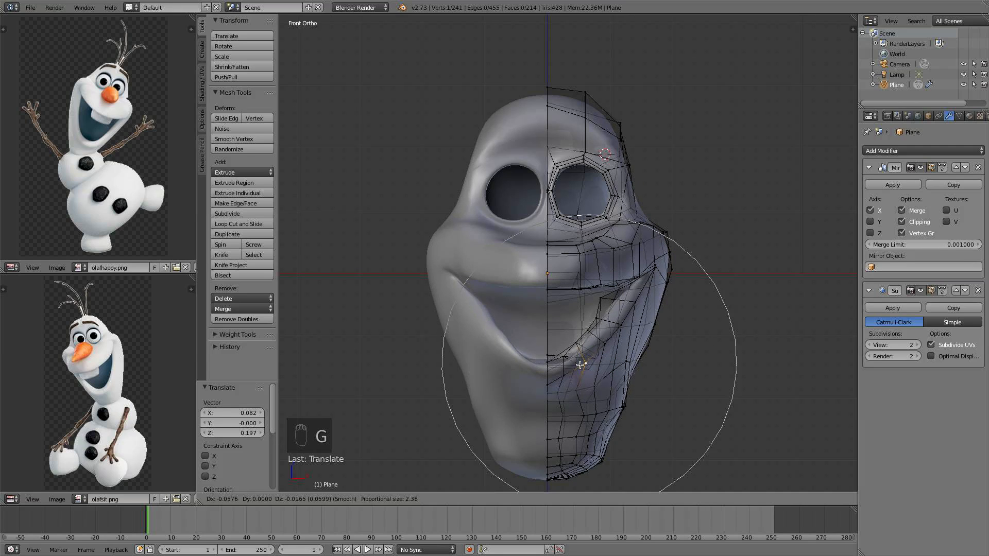
click(580, 364)
Deselect everything and review the head from the front and in perspective
right_click(631, 408)
shift+middle_drag(634, 411, 636, 372)
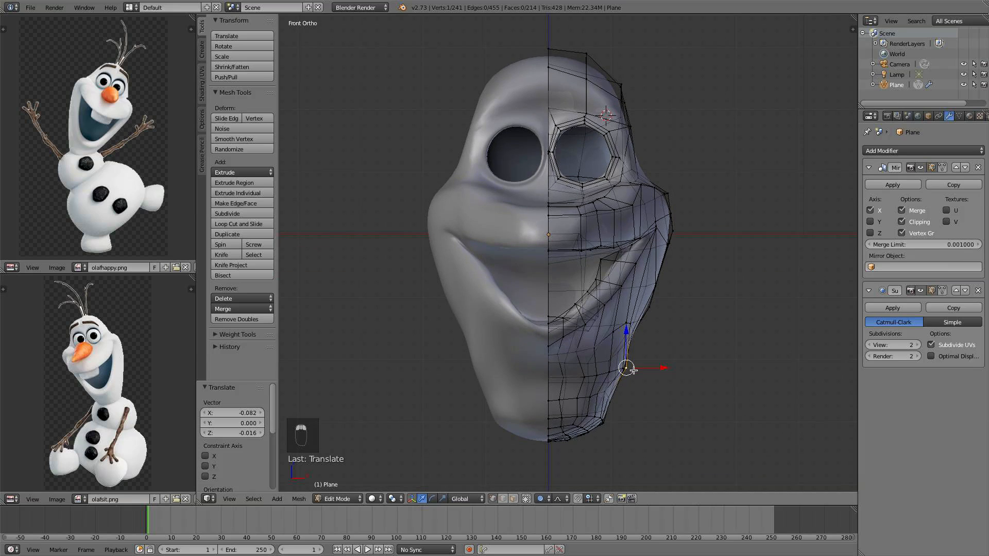
key(a)
scroll(644, 328, down, 2)
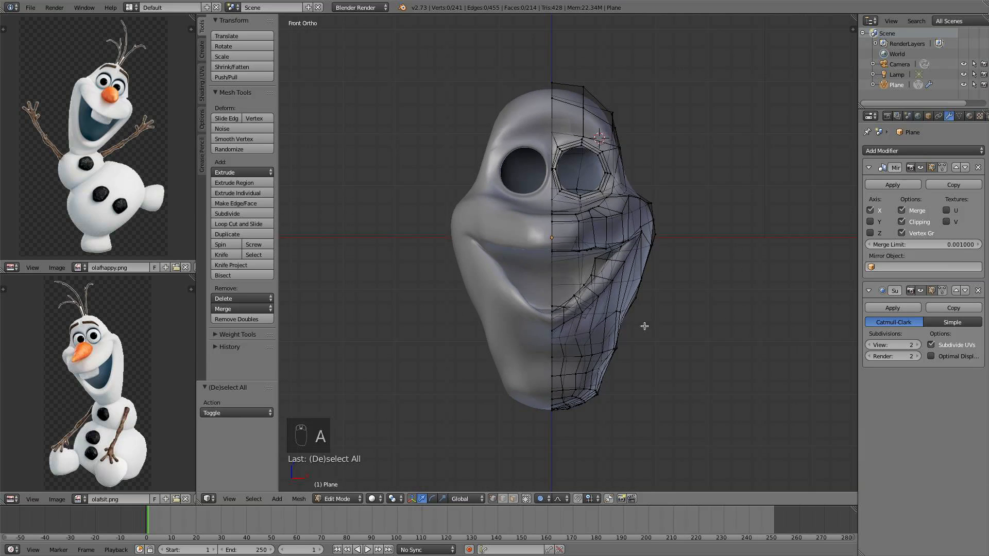
shift+middle_drag(631, 311, 658, 330)
key(KP_5)
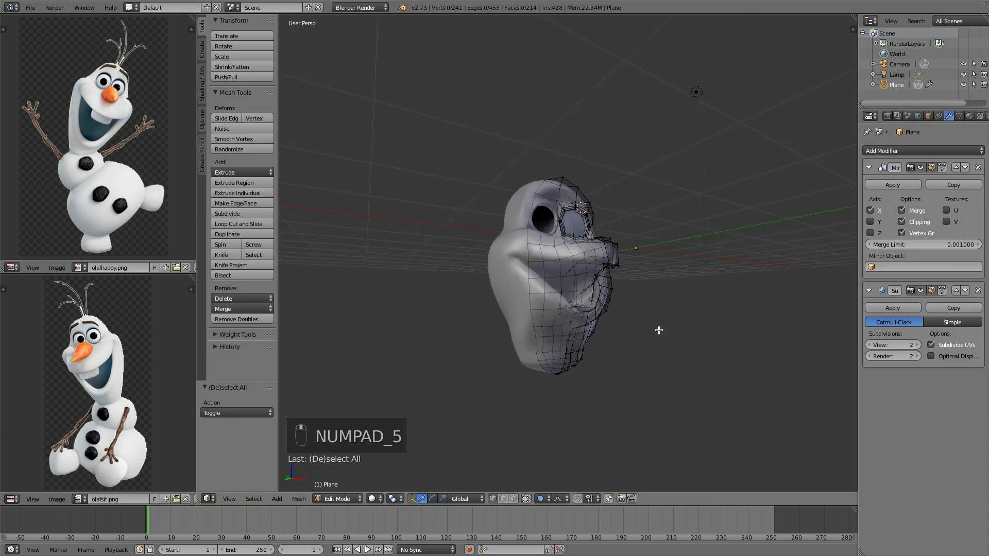
key(KP_1)
key(KP_5)
scroll(659, 332, up, 3)
scroll(584, 256, up, 2)
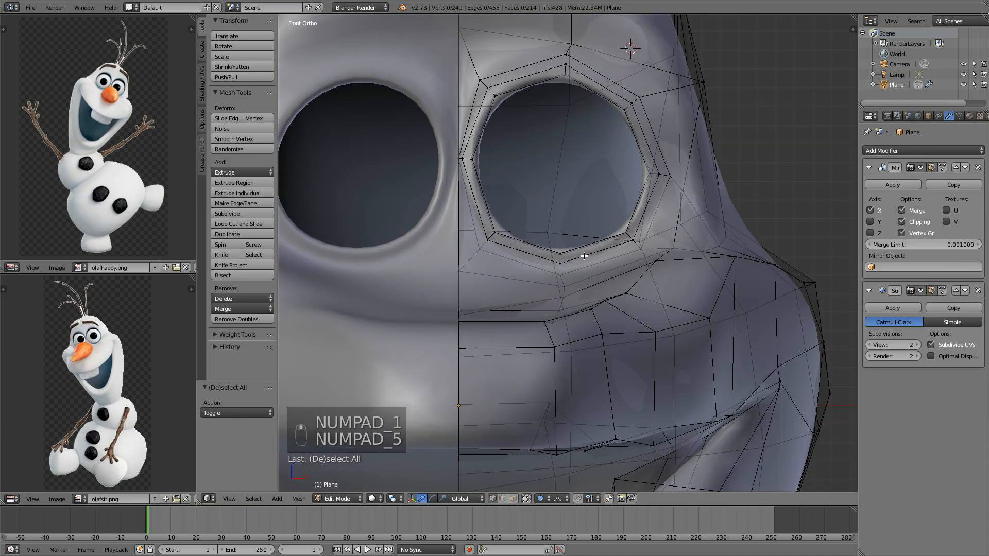
middle_drag(539, 237, 515, 257)
Select the eye hole's border loop and snap the 3D cursor to the selection
alt+right_click(507, 257)
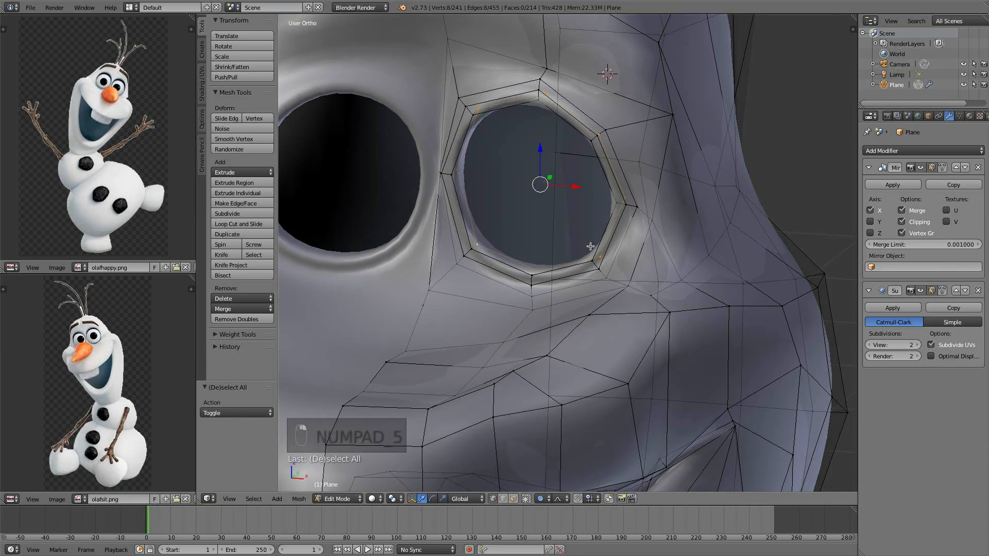
key(KP_1)
scroll(594, 240, down, 5)
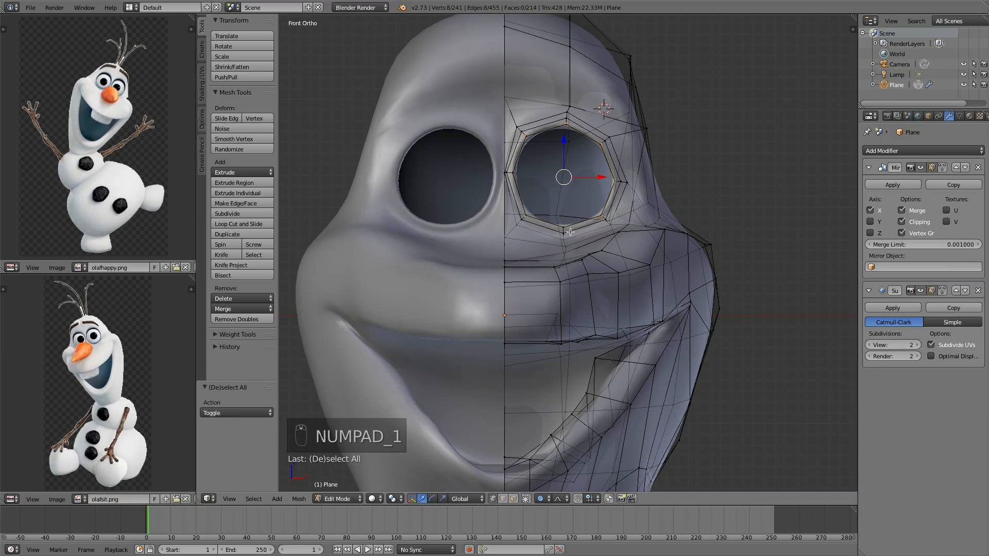
shift+middle_drag(561, 280, 560, 287)
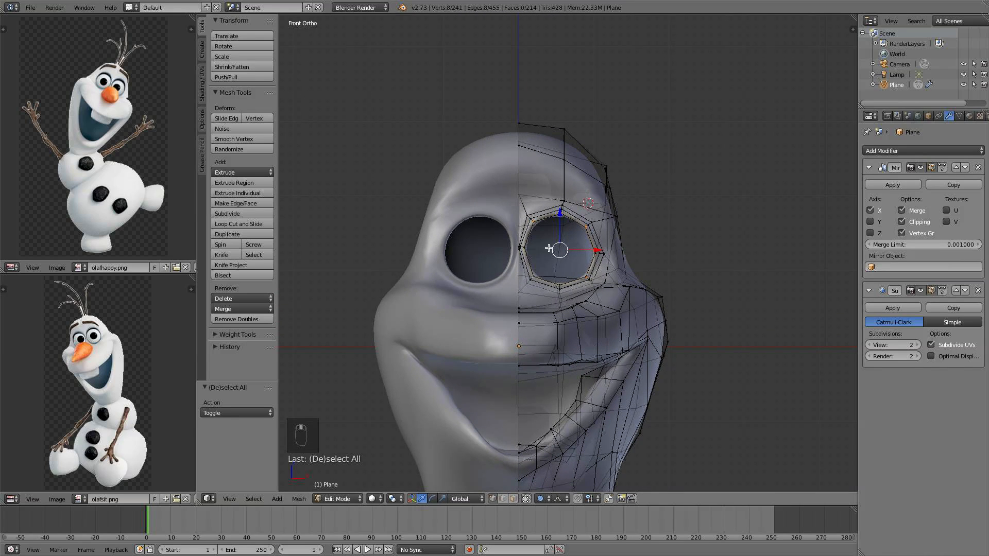
scroll(552, 271, up, 3)
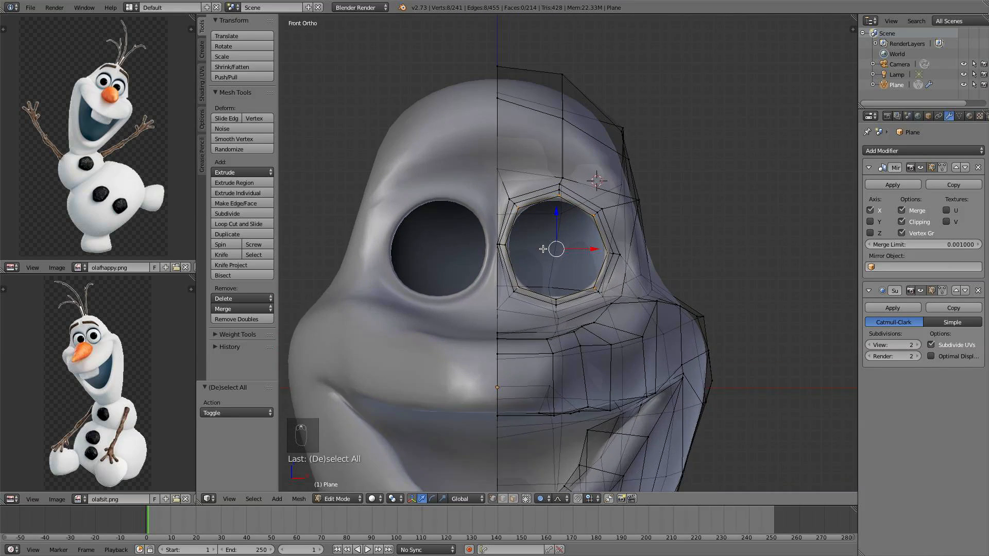
middle_drag(548, 264, 519, 280)
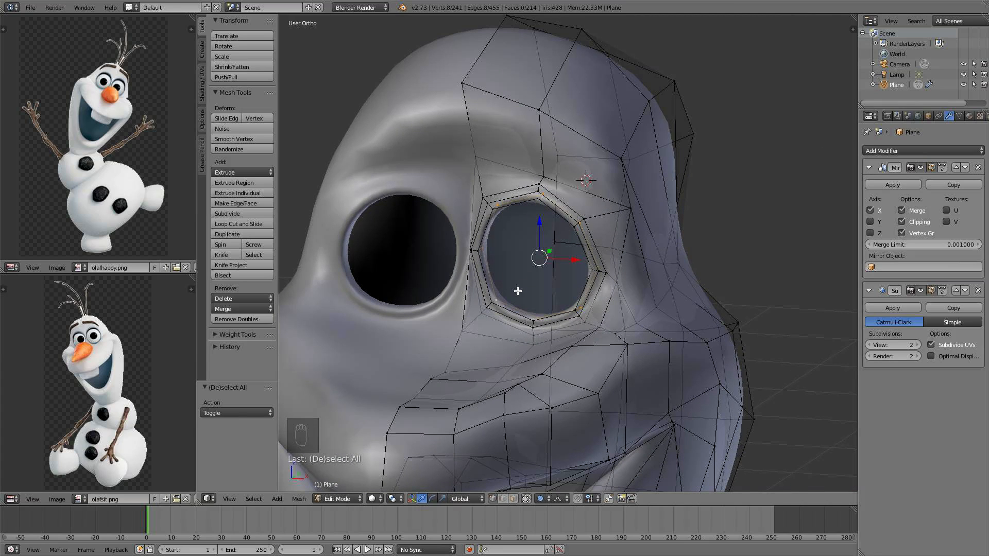
key(shift+a)
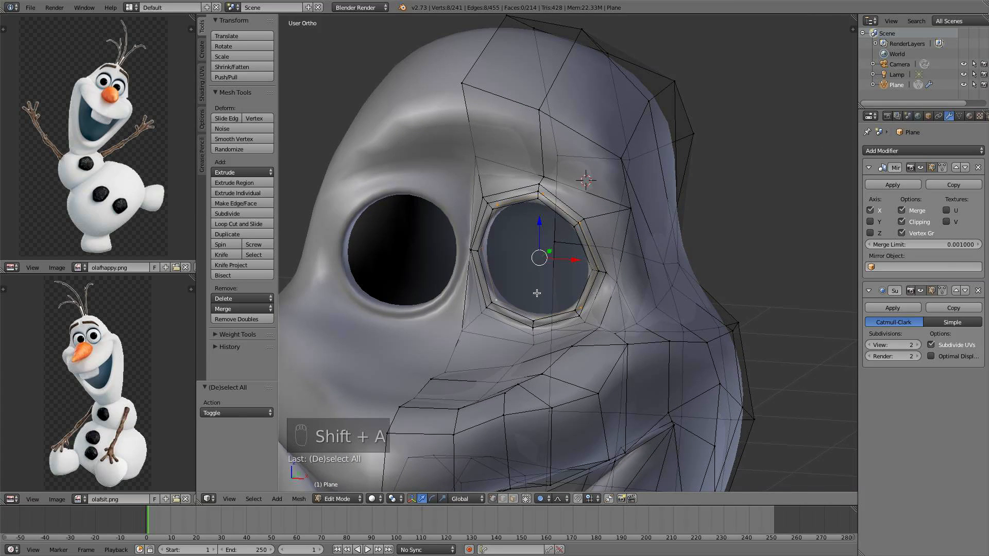
key(shift+s)
key(shift+s)
click(527, 331)
Add a UV sphere at the 3D cursor in the eye hole
scroll(604, 259, down, 2)
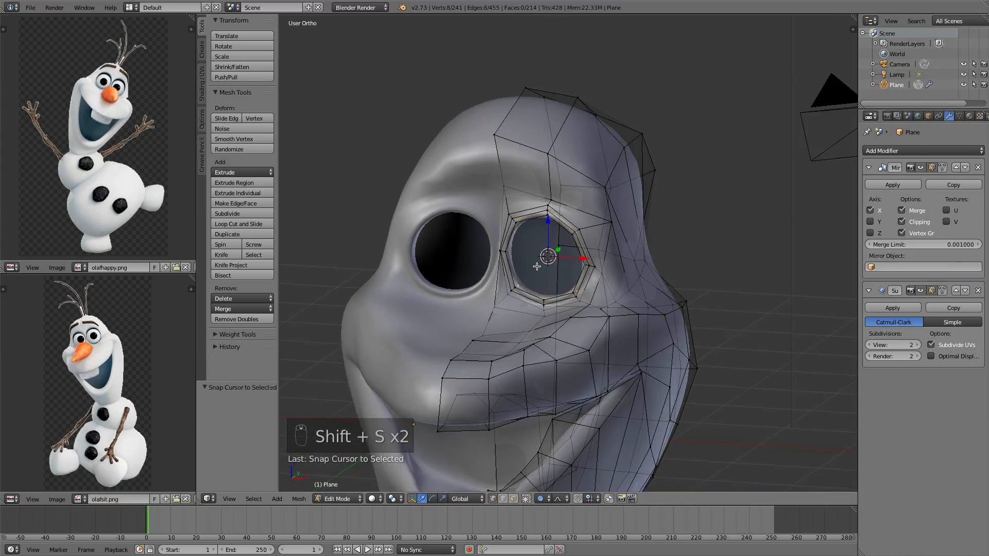
middle_drag(604, 259, 579, 243)
scroll(504, 247, up, 4)
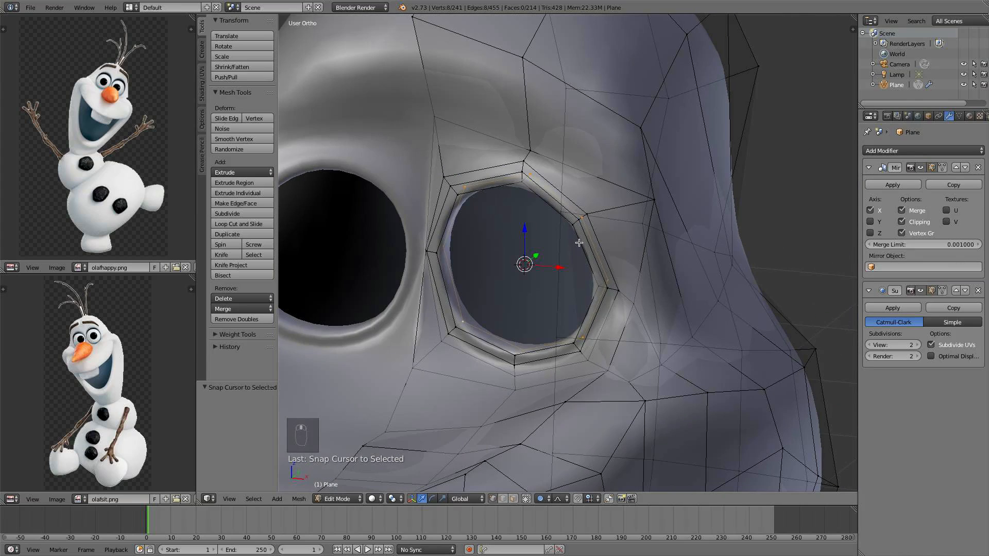
key(shift+a)
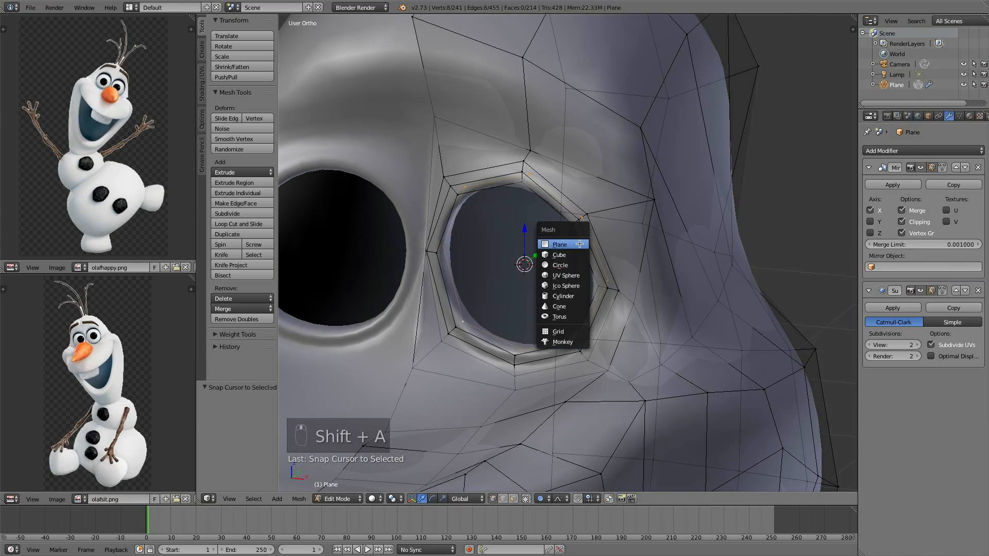
click(576, 275)
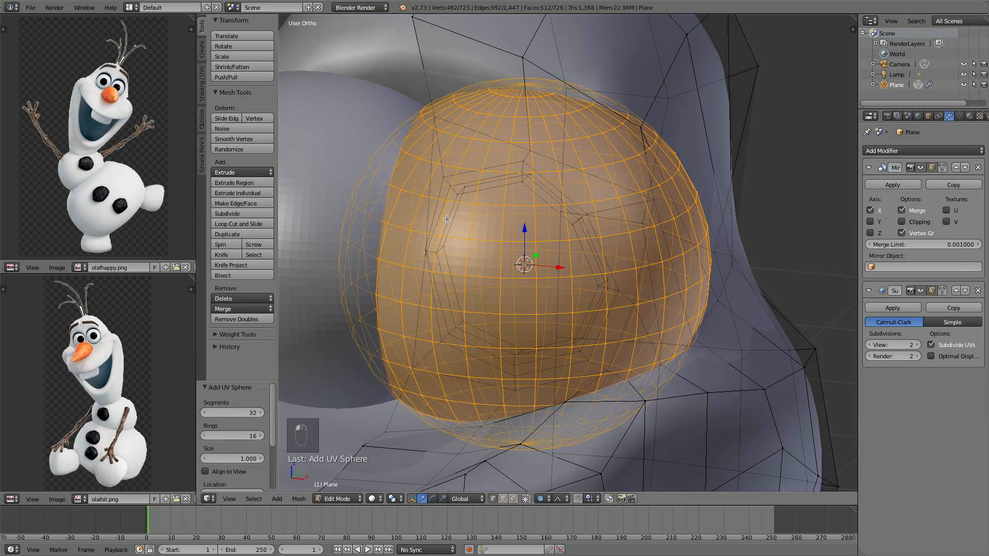
Try rotating the sphere 90° about the X axis with proportional editing on, then undo it
key(KP_1)
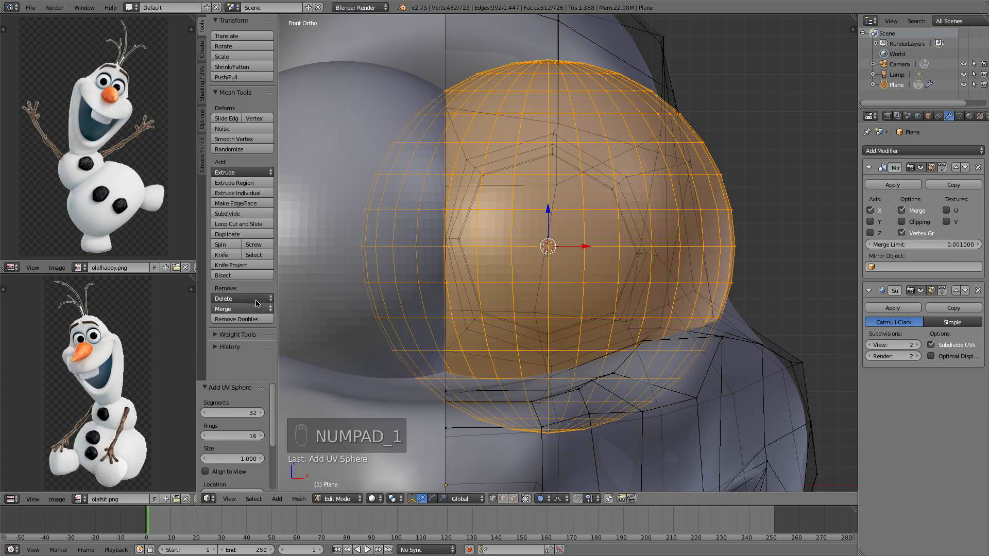
key(t)
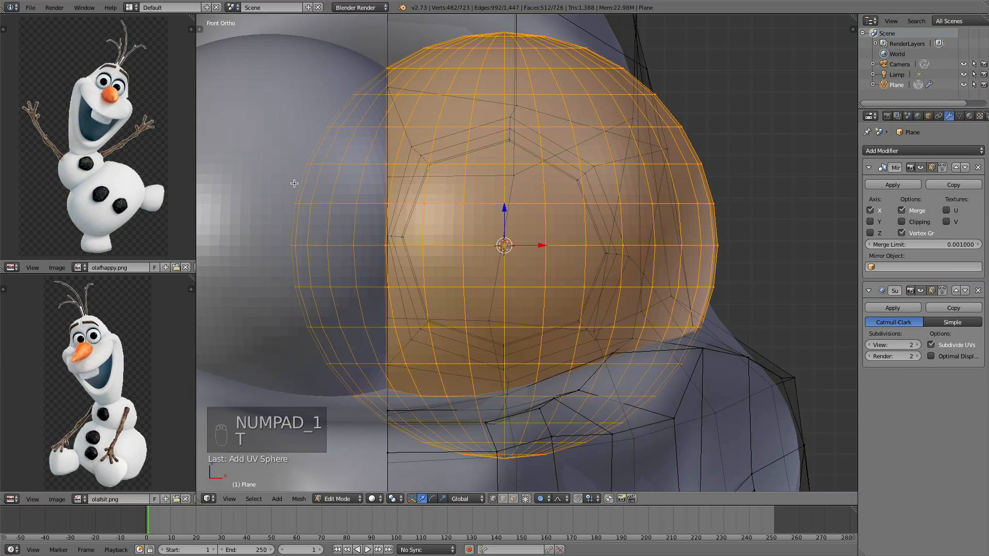
key(t)
key(Tab)
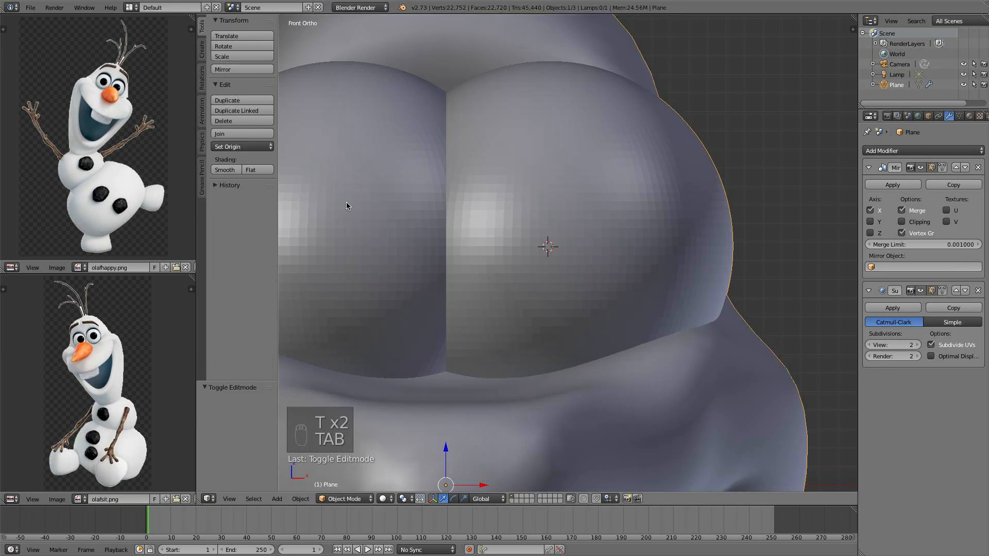
key(Tab)
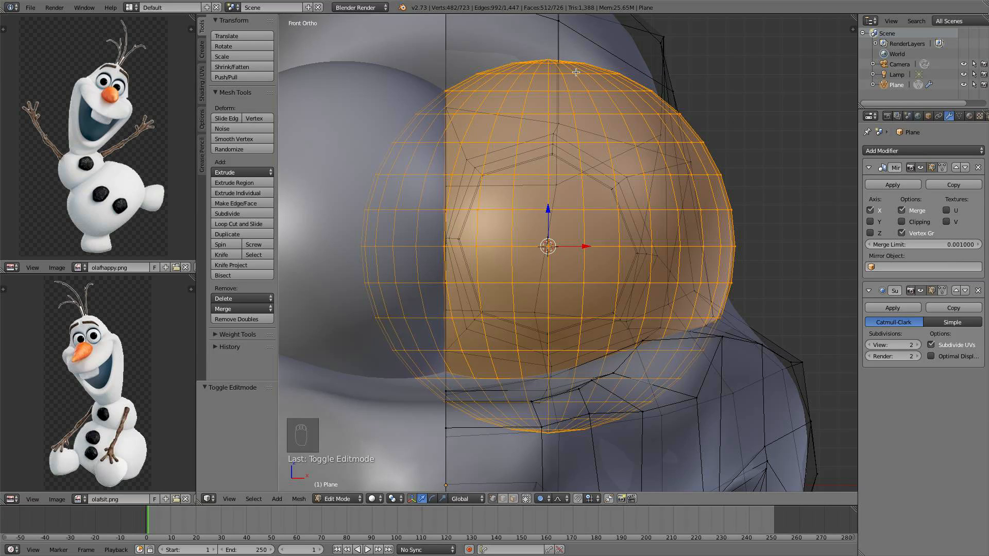
text(rx90)
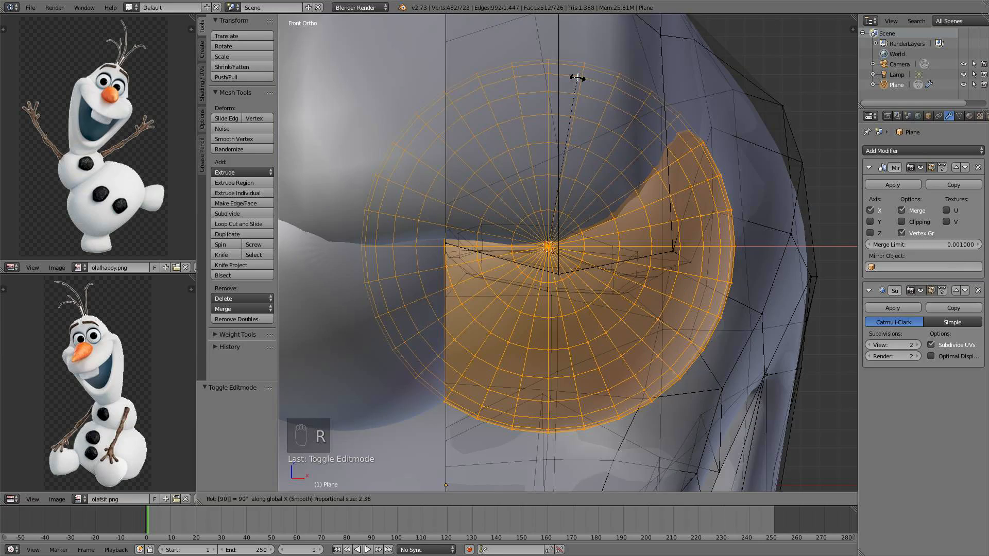
key(Return)
scroll(567, 97, down, 4)
middle_drag(670, 270, 647, 258)
key(super+z)
Turn off proportional editing and rotate the sphere 90° about the X axis
text(or)
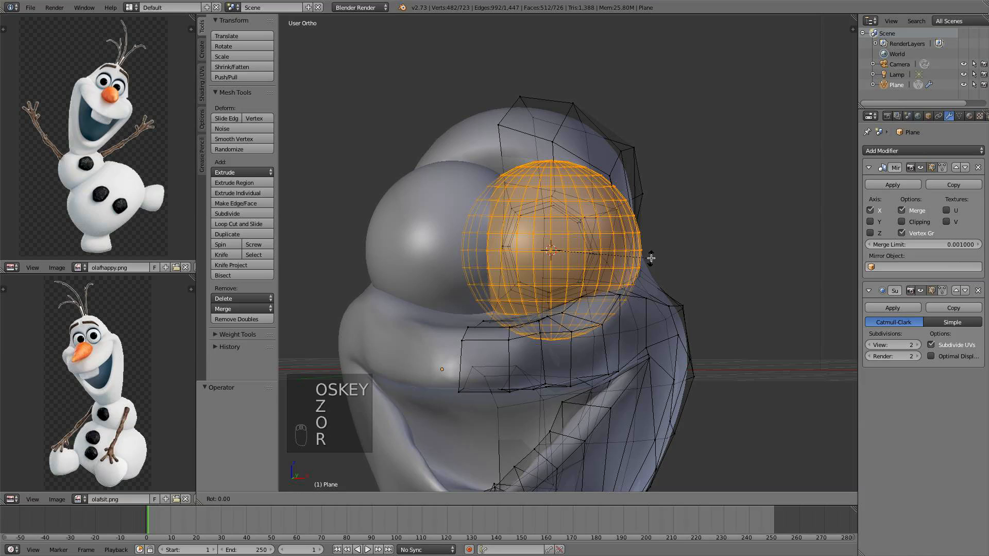
text(90x)
click(651, 258)
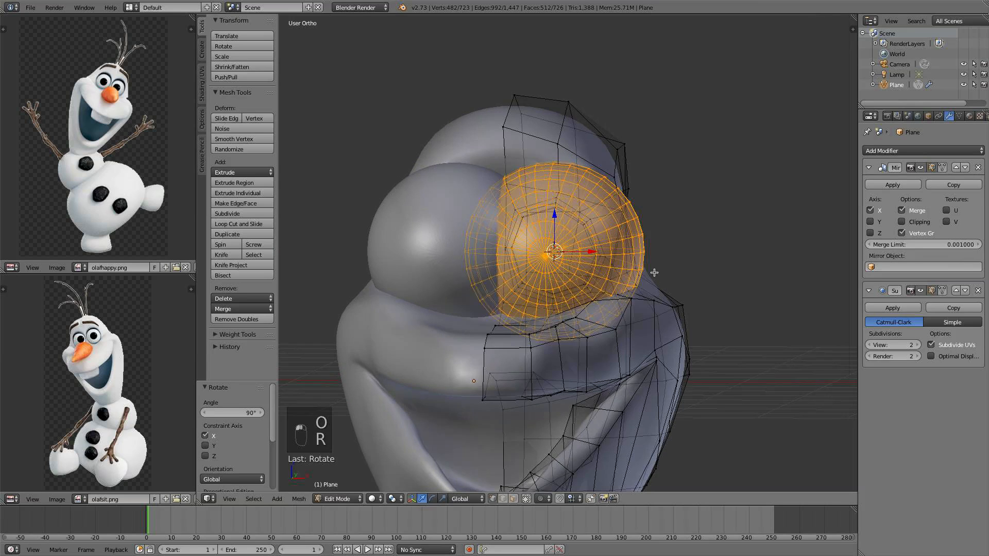
Scale the eyeball sphere down to 0.49
scroll(677, 287, up, 3)
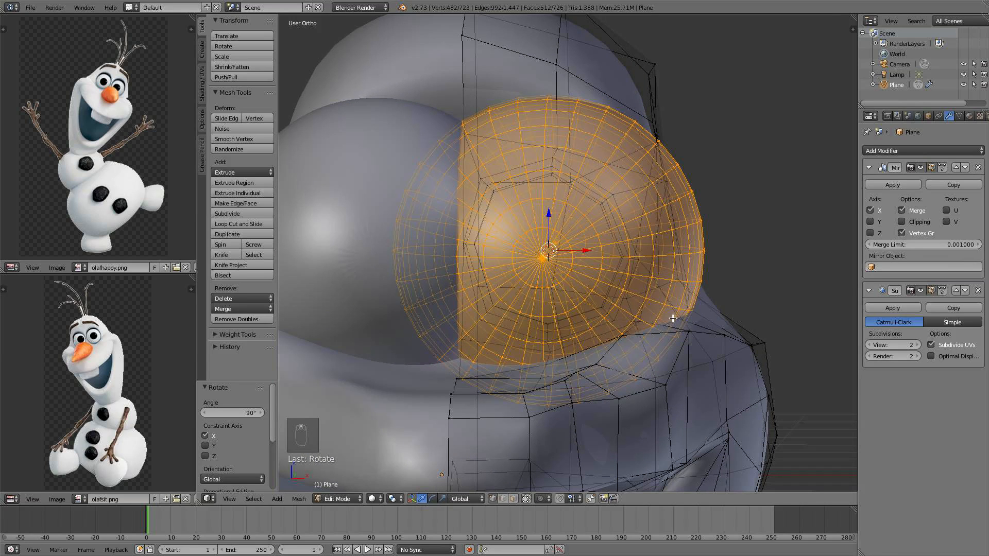
key(s)
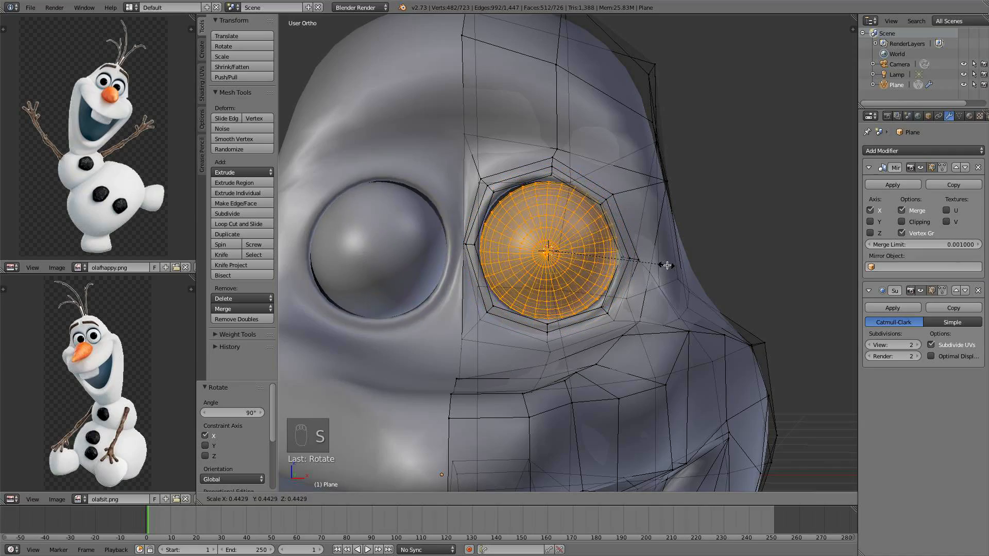
click(678, 264)
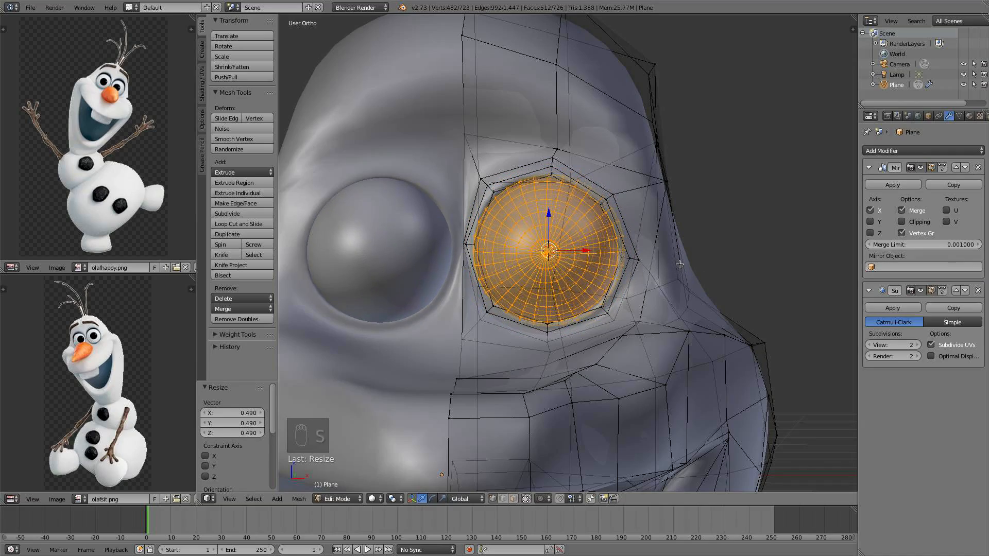
Move the eyeball back along Y in the side view so it sits inside the eye socket
middle_drag(655, 301, 562, 245)
key(KP_3)
scroll(566, 216, up, 2)
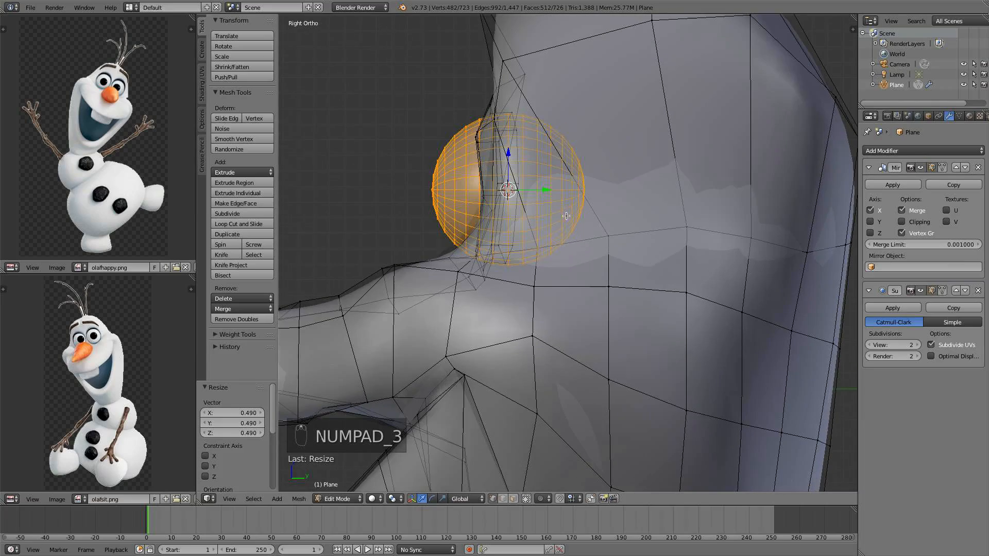
drag(550, 193, 564, 194)
middle_drag(564, 194, 645, 200)
Deselect everything, leave edit mode, and review the head with its eyeballs from the front and side
key(z)
key(z)
scroll(645, 200, down, 3)
key(a)
key(Tab)
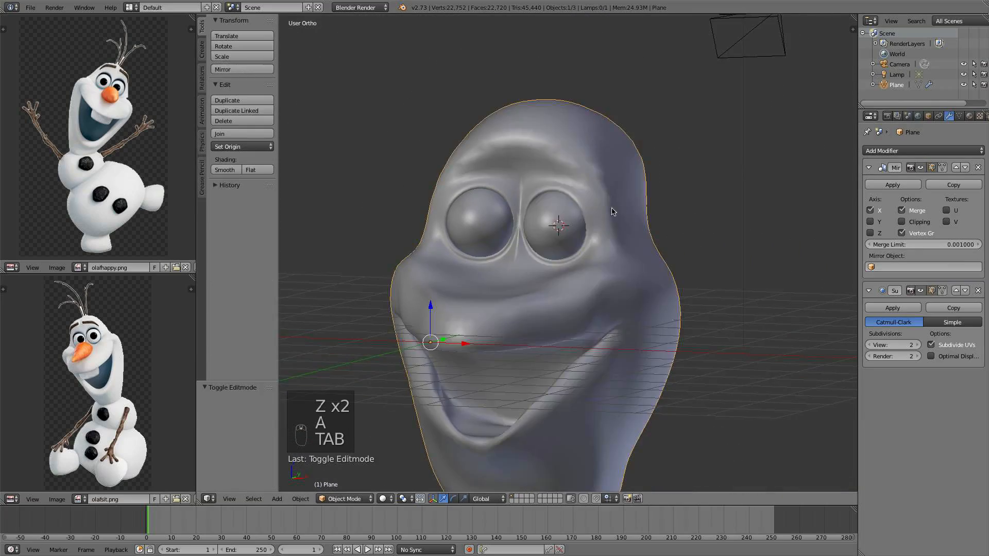
scroll(664, 201, down, 3)
key(KP_1)
scroll(628, 216, up, 3)
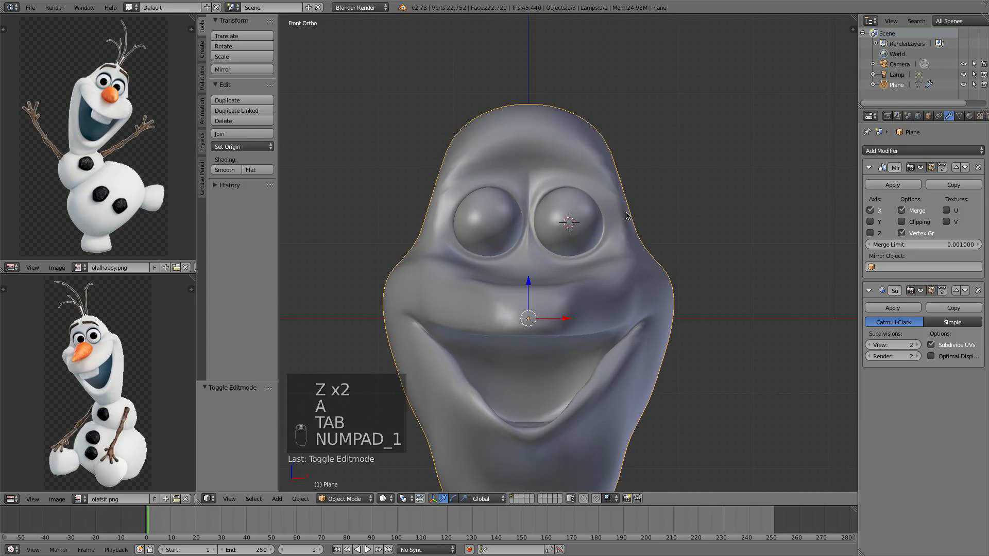
shift+middle_drag(628, 255, 650, 246)
scroll(629, 200, up, 1)
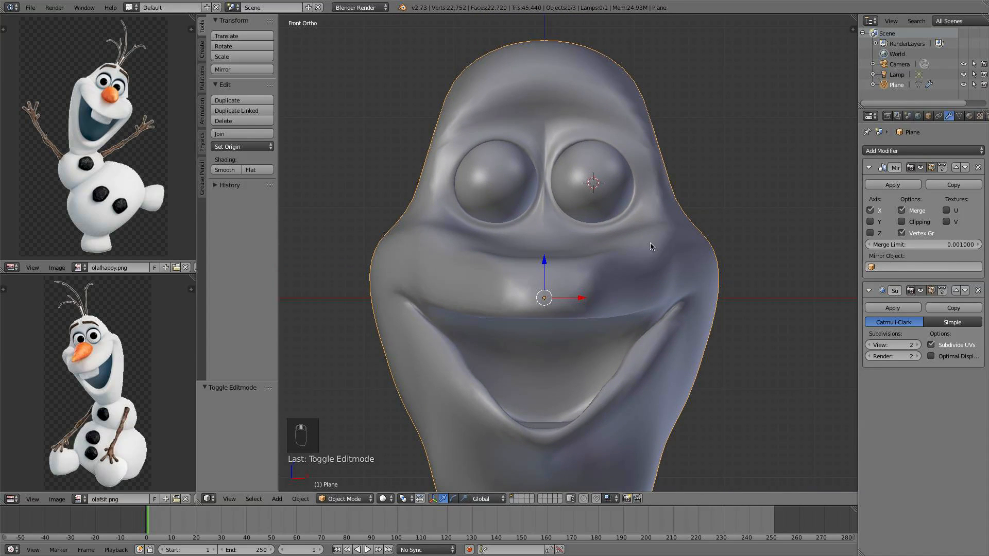
key(KP_3)
scroll(591, 241, down, 1)
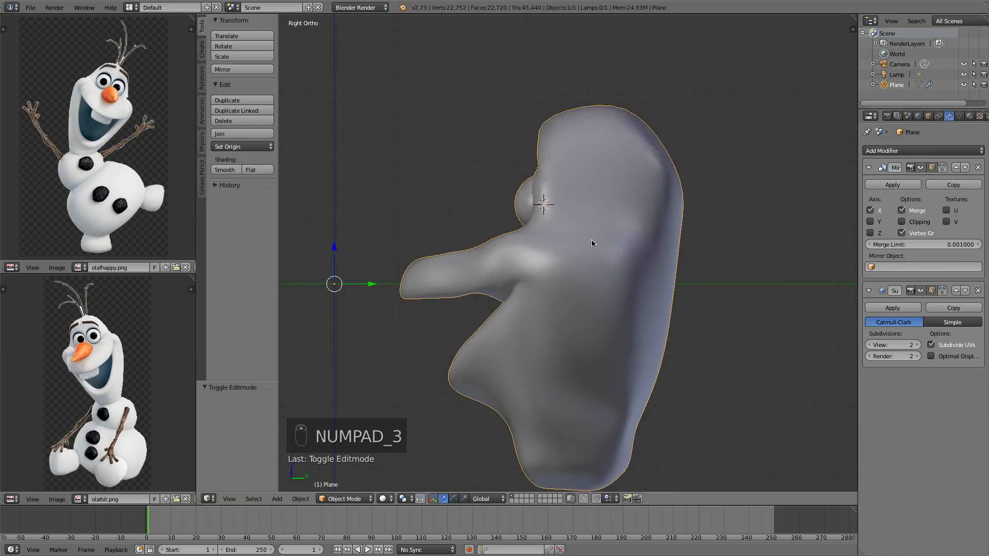
scroll(592, 232, up, 2)
In edit mode, move the brow vertex above the eyeball back and down in the side view
key(Tab)
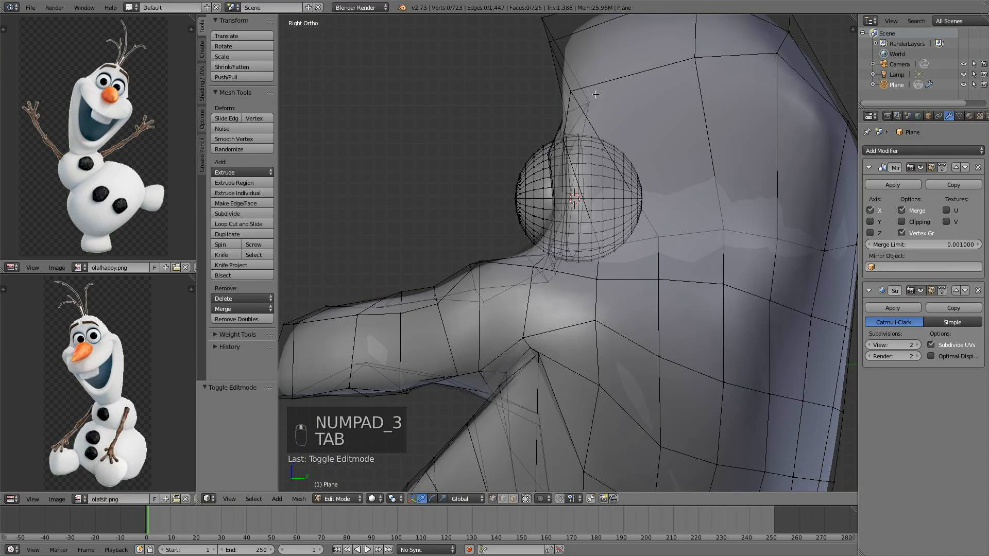
middle_drag(596, 103, 622, 115)
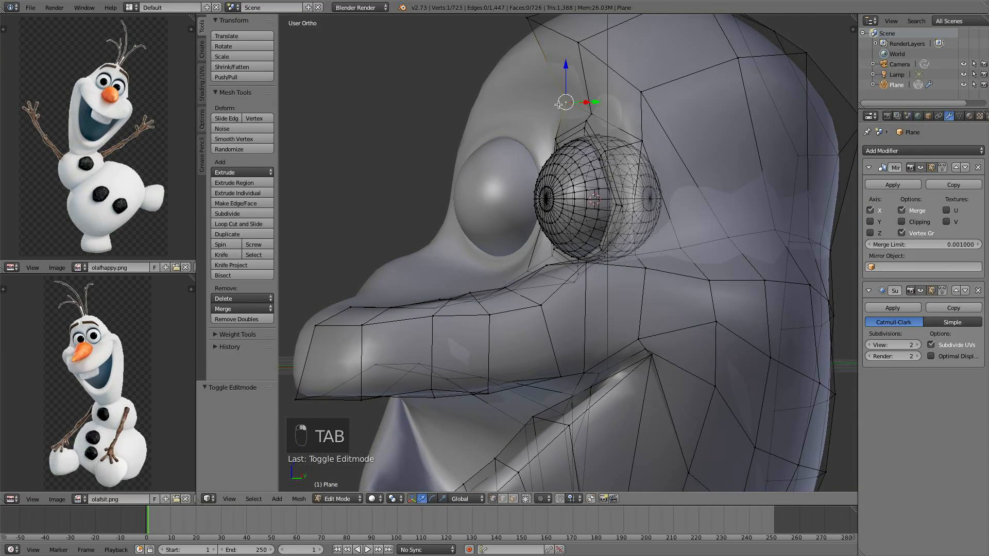
middle_drag(559, 104, 591, 101)
drag(618, 101, 604, 96)
key(KP_3)
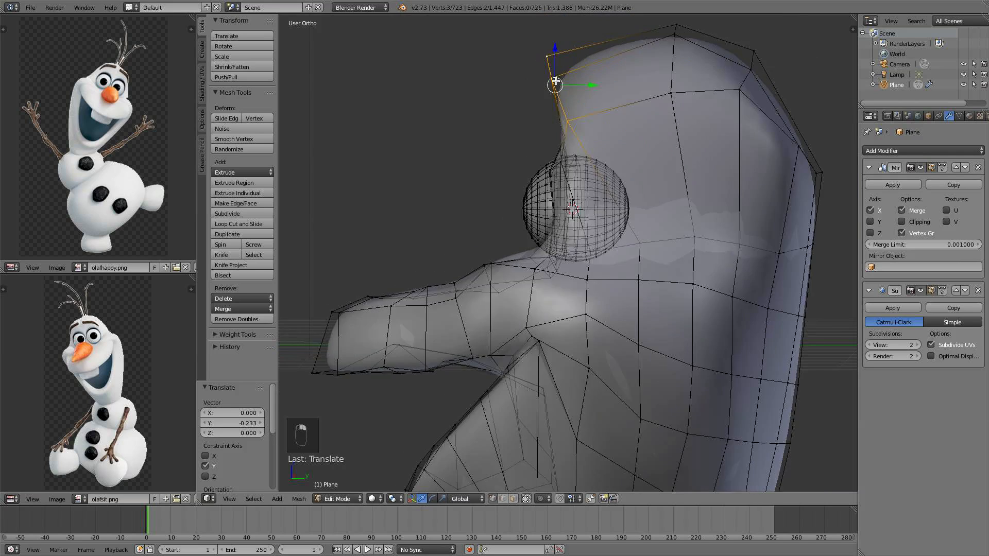
key(g)
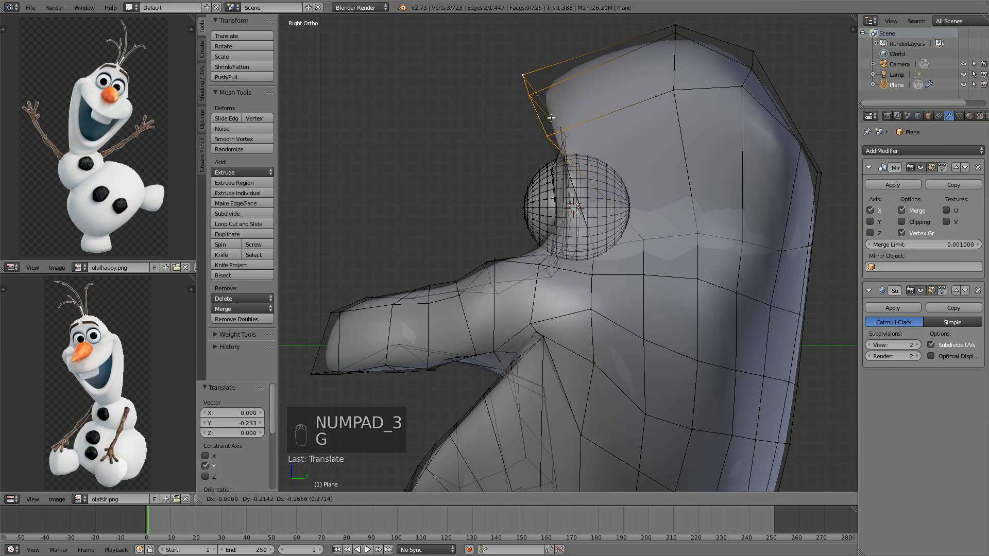
click(533, 127)
Select the vertex on top of the head and move it back and down
right_click(677, 45)
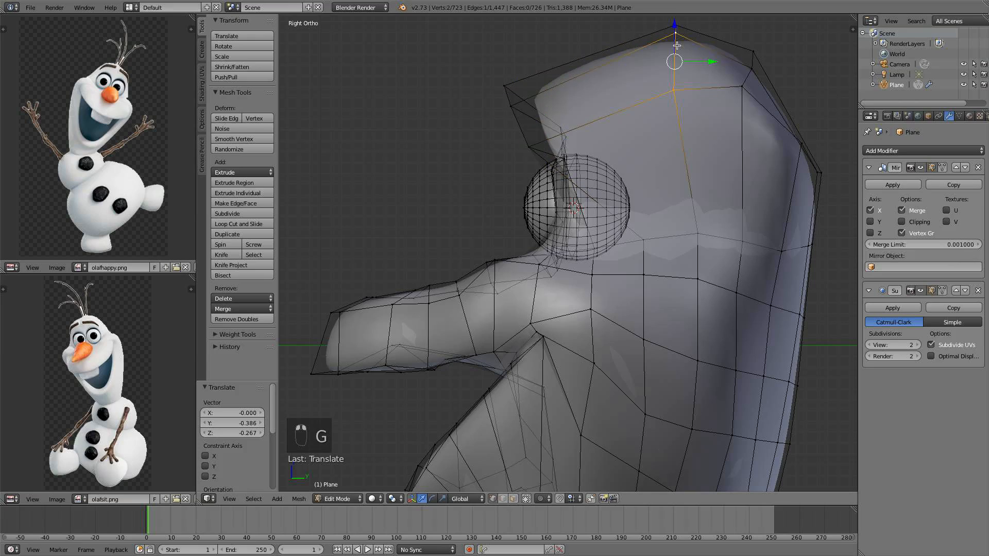
key(g)
click(628, 56)
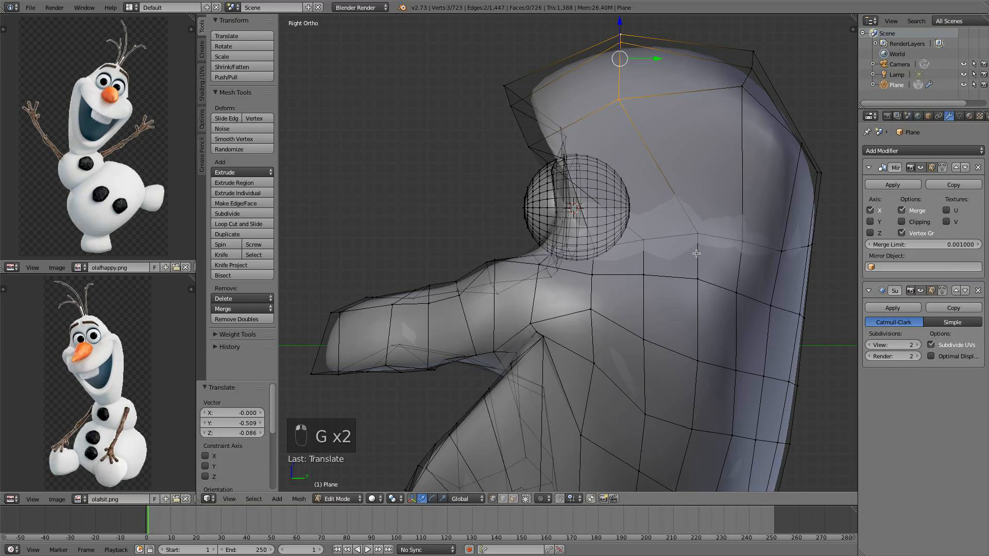
Move the vertex above the eyeball back along Y so the brow tucks against the eye
drag(721, 234, 702, 231)
middle_drag(706, 275, 732, 272)
middle_drag(666, 240, 535, 122)
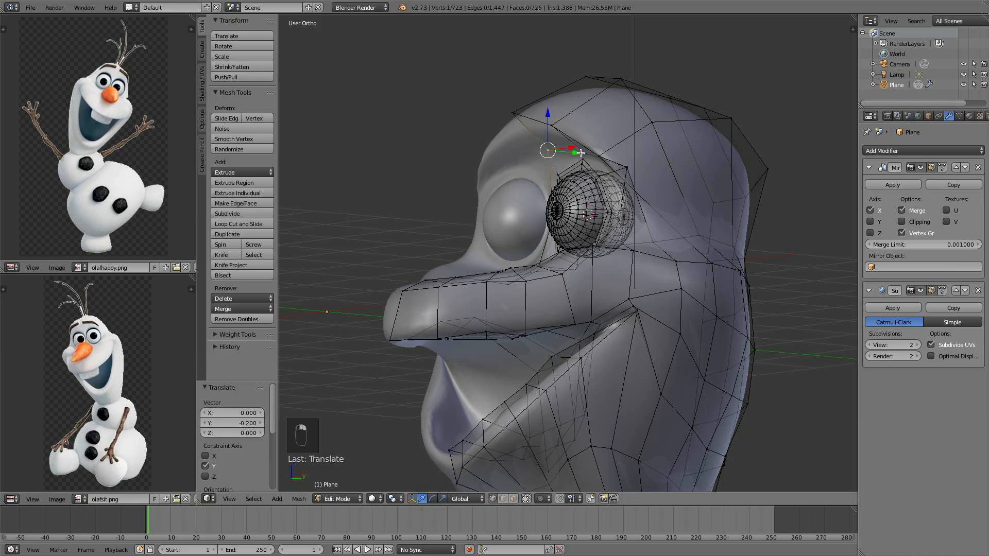
middle_drag(594, 155, 619, 178)
scroll(618, 176, up, 4)
shift+middle_drag(554, 134, 643, 216)
drag(686, 125, 633, 128)
Select the upper brow vertex and move it about 0.25 forward along Y
right_click(596, 85)
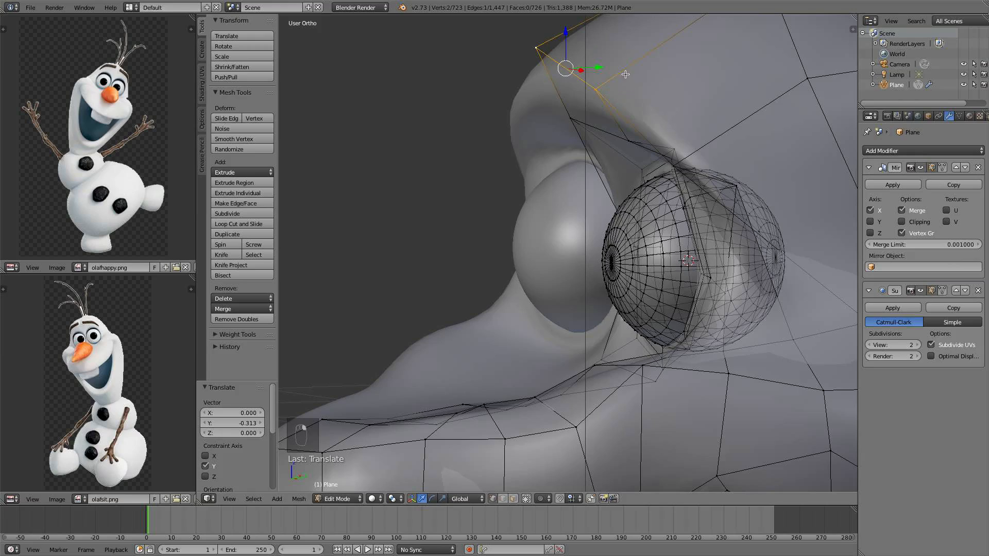
drag(596, 66, 642, 84)
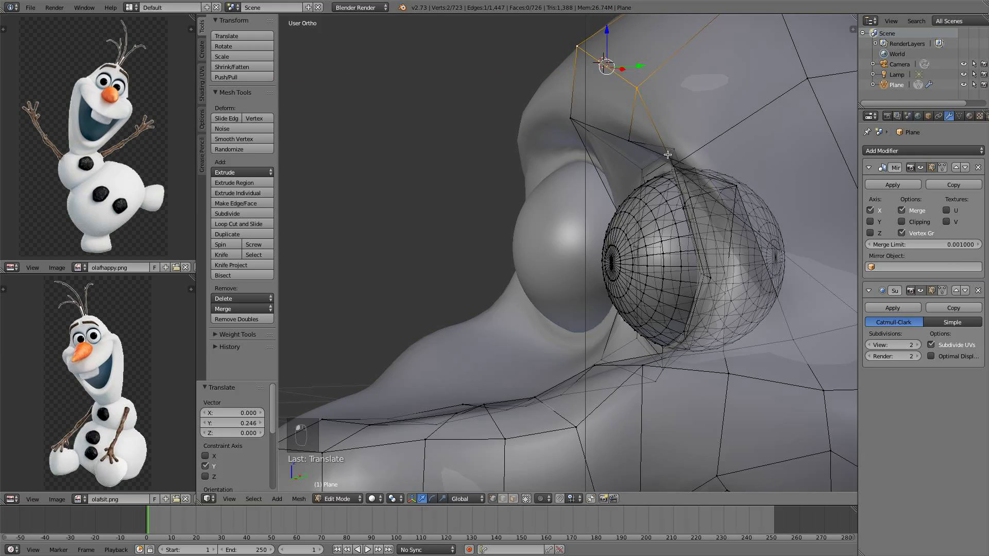
middle_drag(707, 147, 677, 178)
Deselect everything, leave edit mode, and review the head from the front and side
key(a)
key(Tab)
scroll(650, 174, down, 5)
scroll(621, 193, down, 4)
key(KP_1)
scroll(679, 178, up, 2)
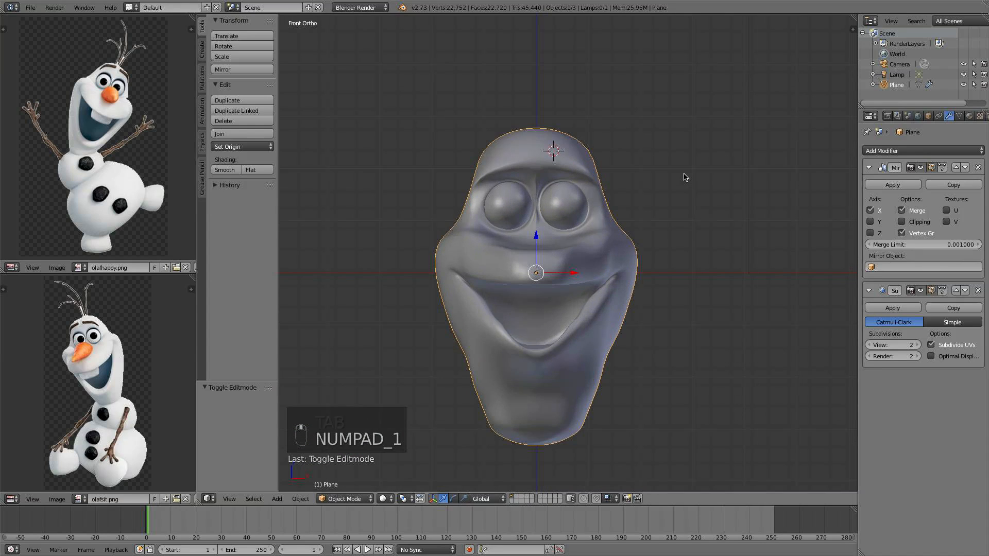
scroll(681, 176, up, 1)
scroll(665, 178, up, 2)
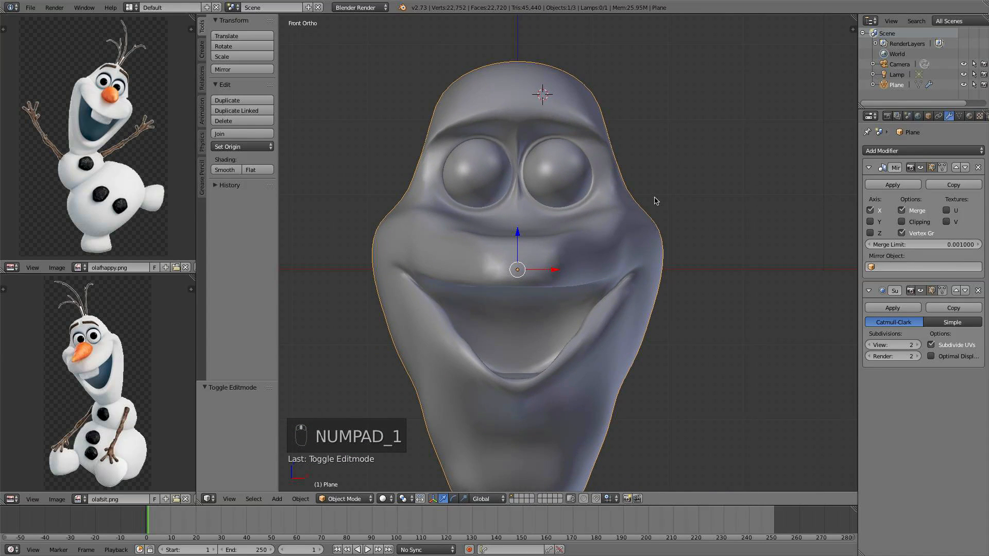
middle_drag(656, 180, 578, 188)
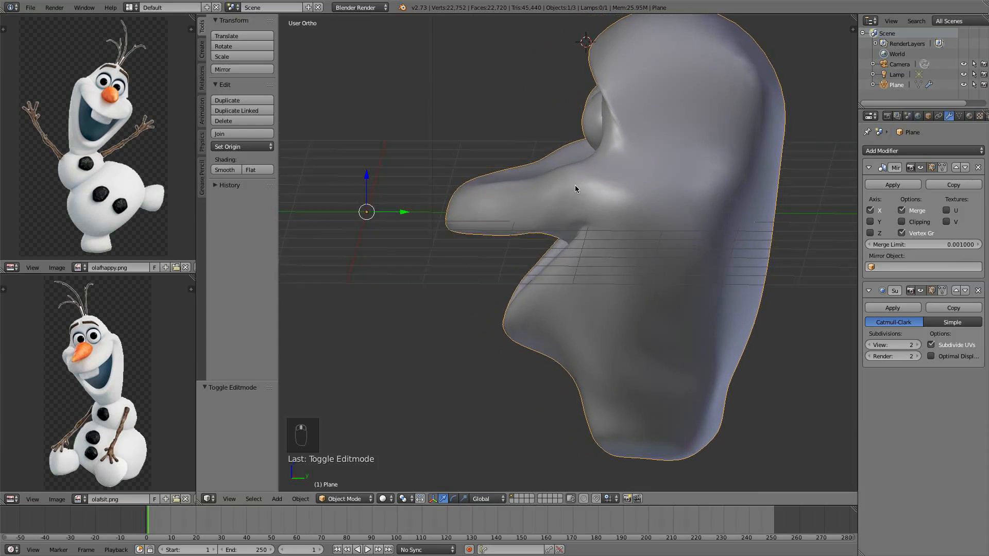
Switch the head into Sculpt Mode from the front view and frame the chin
key(KP_1)
click(349, 497)
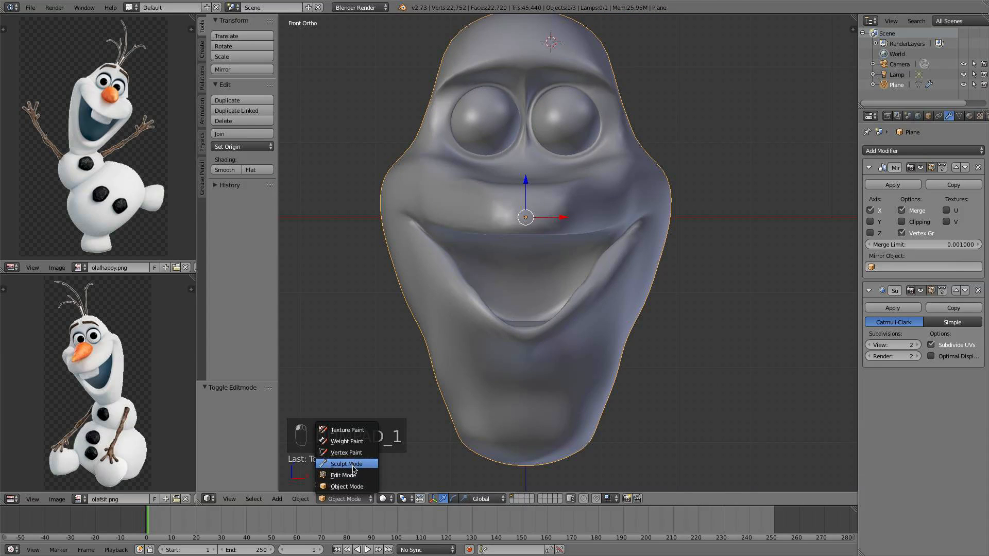
click(358, 487)
click(352, 498)
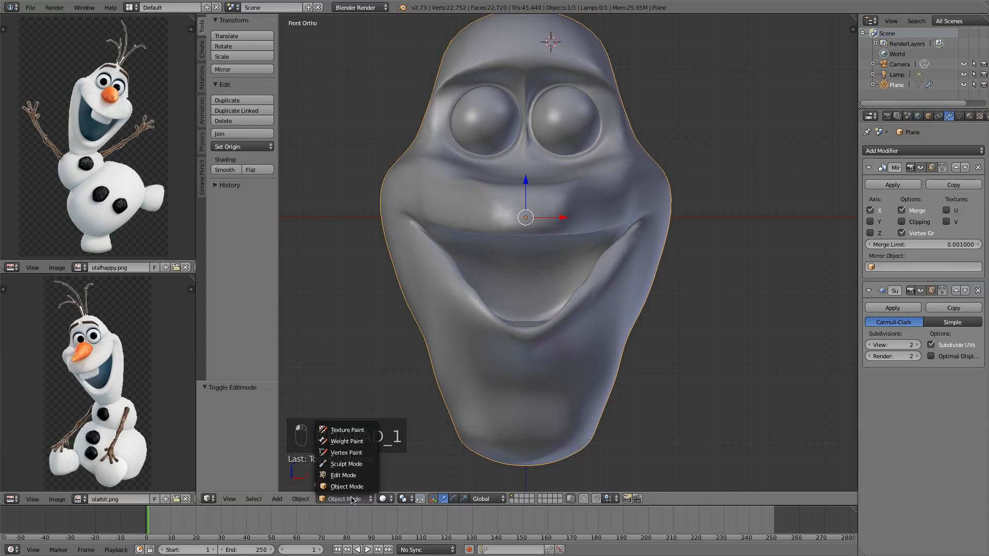
click(357, 463)
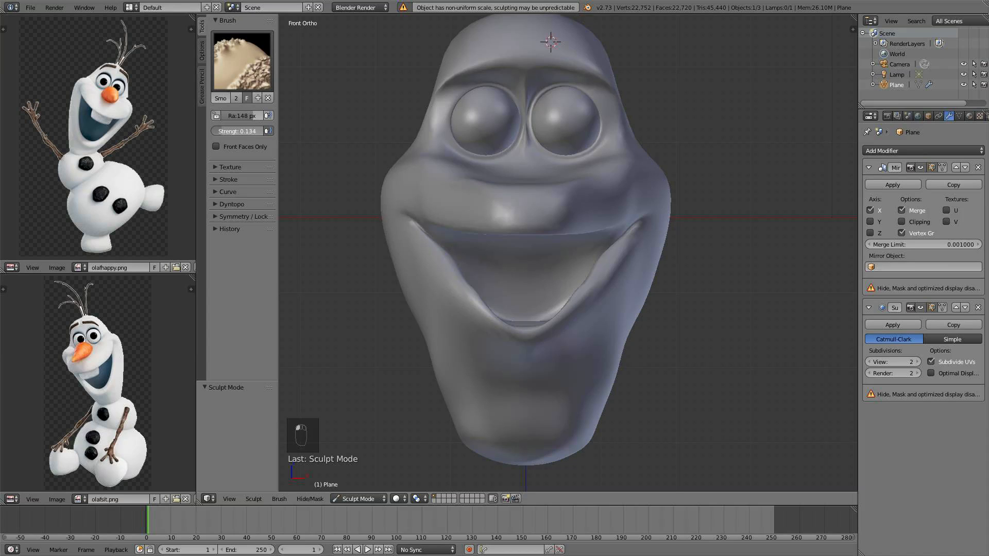
shift+middle_drag(534, 313, 524, 213)
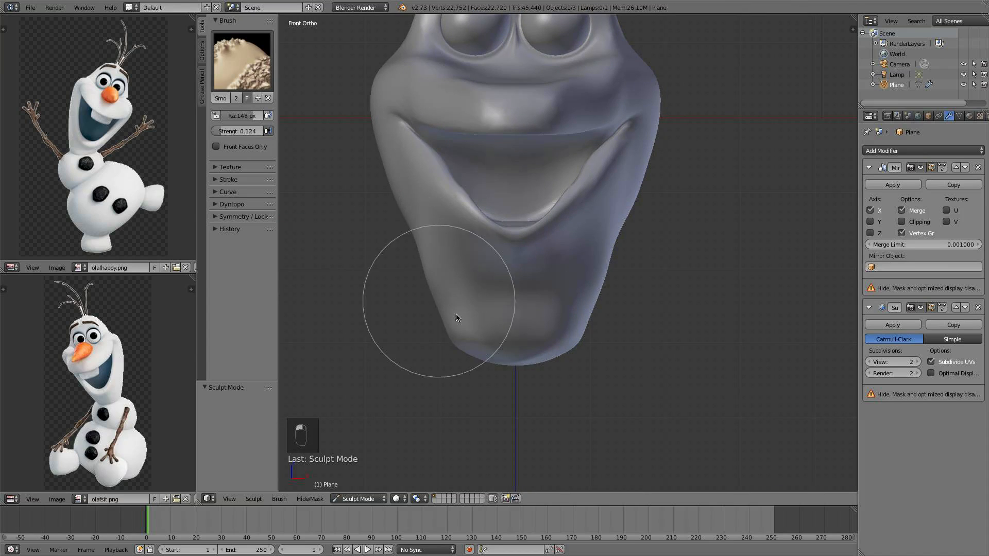
scroll(617, 291, up, 1)
shift+middle_drag(606, 314, 588, 334)
scroll(574, 298, down, 2)
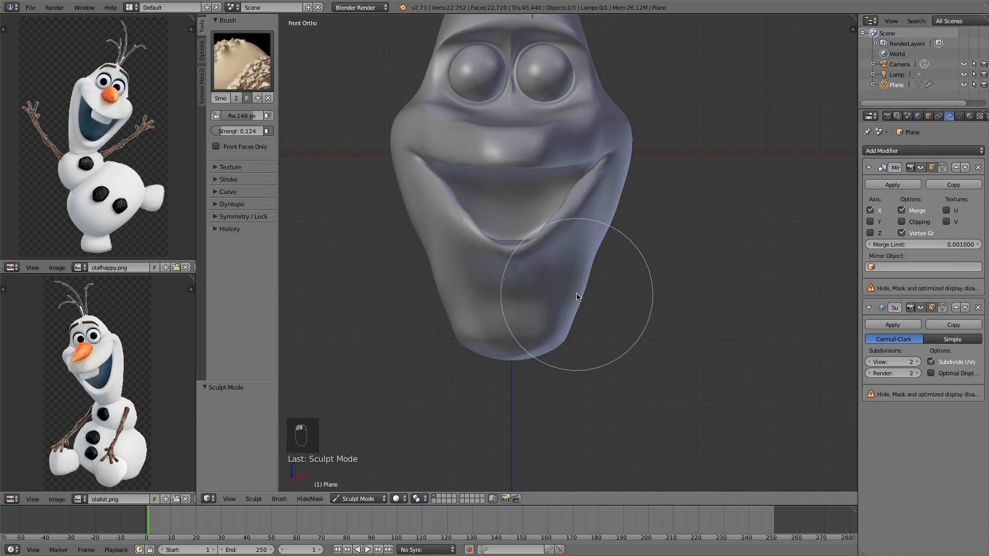
Undo the last two sculpt strokes on the chin
key(super+z)
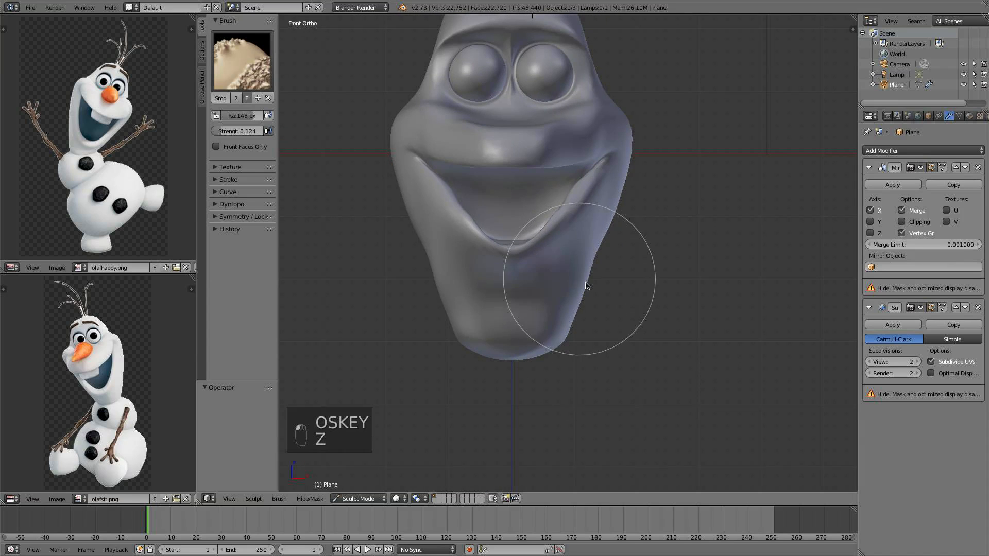
scroll(581, 283, up, 3)
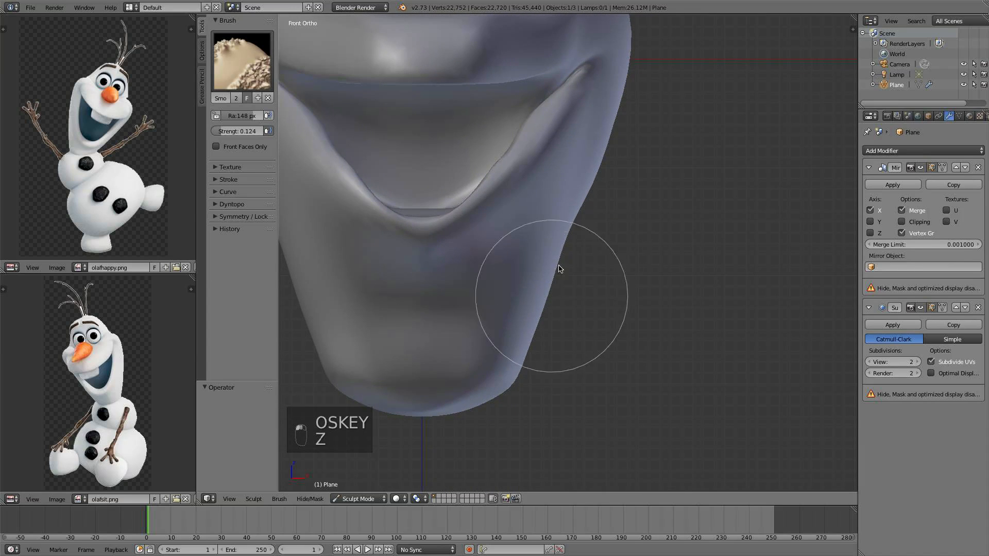
mouse_move(546, 291)
middle_down()
mouse_move(598, 304)
mouse_move(493, 311)
middle_up()
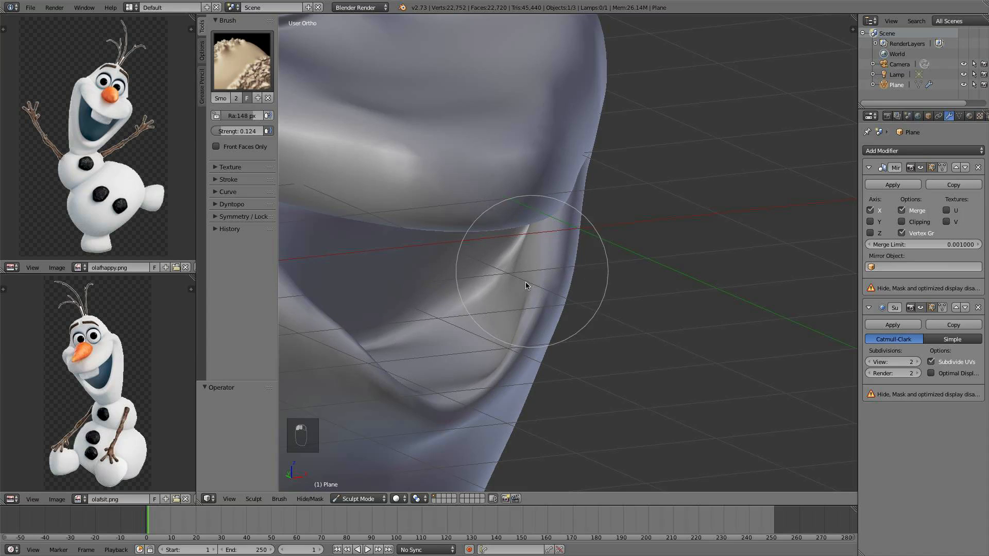
middle_drag(529, 396, 431, 354)
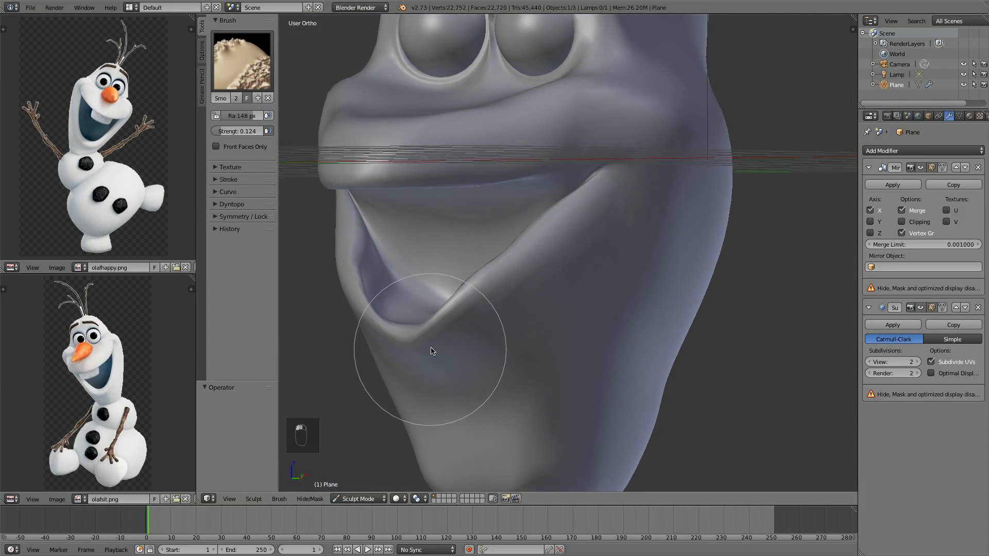
key(super+z)
Orbit around the head to examine the chin and mouth shape from several angles
mouse_move(478, 273)
shift+middle_down()
mouse_move(496, 346)
mouse_move(520, 387)
shift+middle_up()
middle_drag(521, 384, 486, 338)
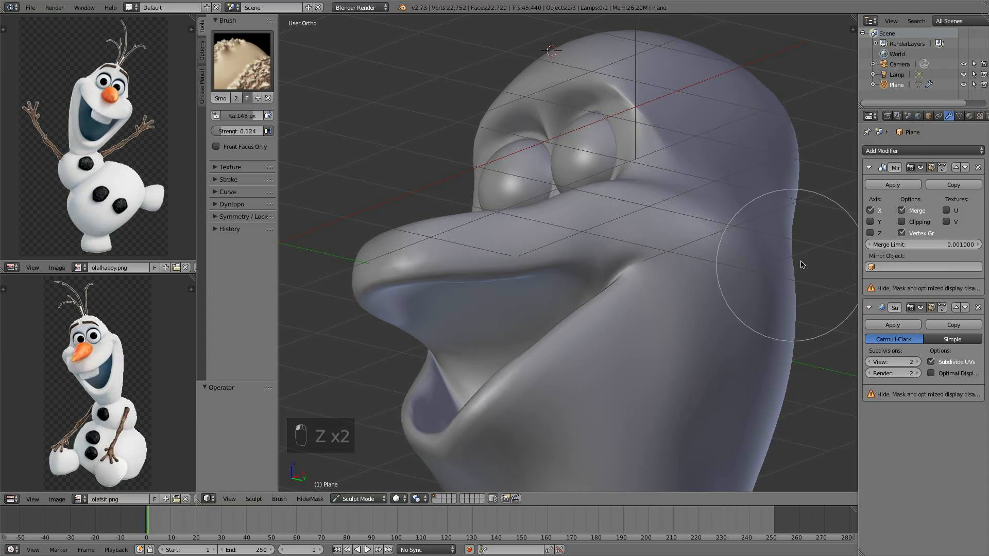
scroll(759, 373, down, 3)
middle_drag(742, 358, 695, 327)
drag(695, 326, 699, 254)
mouse_move(744, 301)
middle_down()
mouse_move(683, 309)
mouse_move(653, 252)
middle_up()
mouse_move(653, 252)
mouse_down()
mouse_move(664, 363)
mouse_move(664, 252)
mouse_up()
middle_drag(724, 259, 543, 255)
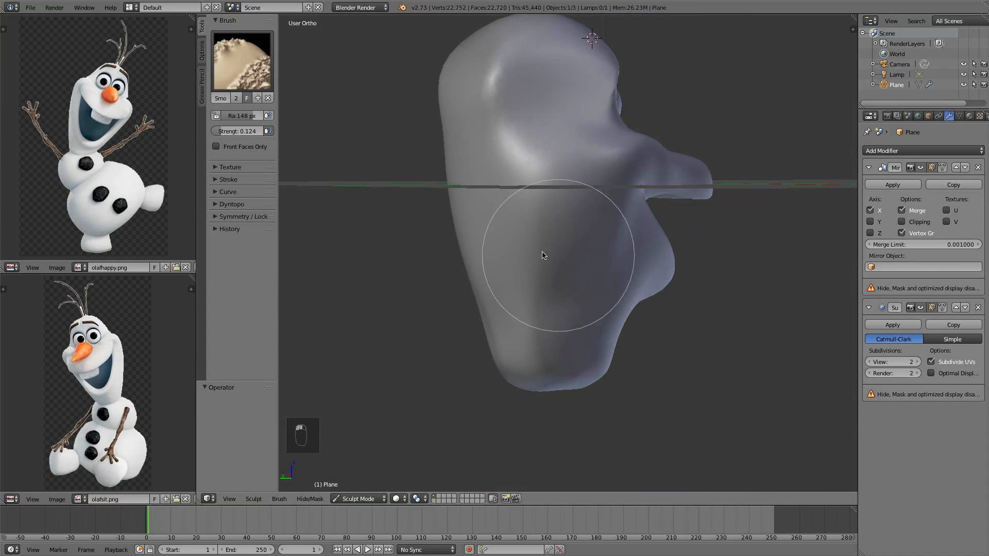
mouse_move(547, 183)
mouse_down()
mouse_move(517, 145)
mouse_move(517, 196)
mouse_up()
mouse_move(518, 198)
middle_down()
mouse_move(560, 254)
mouse_move(620, 247)
middle_up()
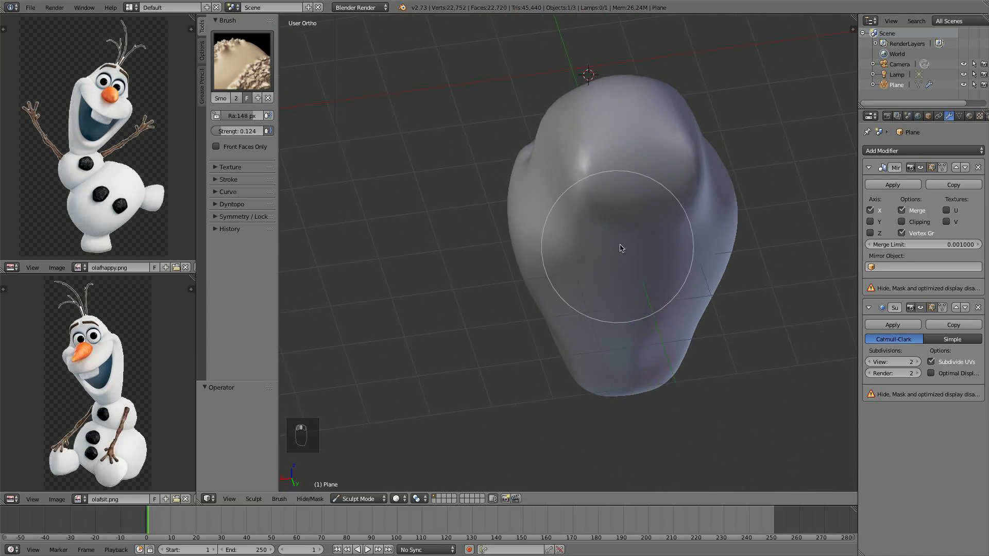
drag(620, 247, 570, 228)
middle_drag(570, 230, 653, 255)
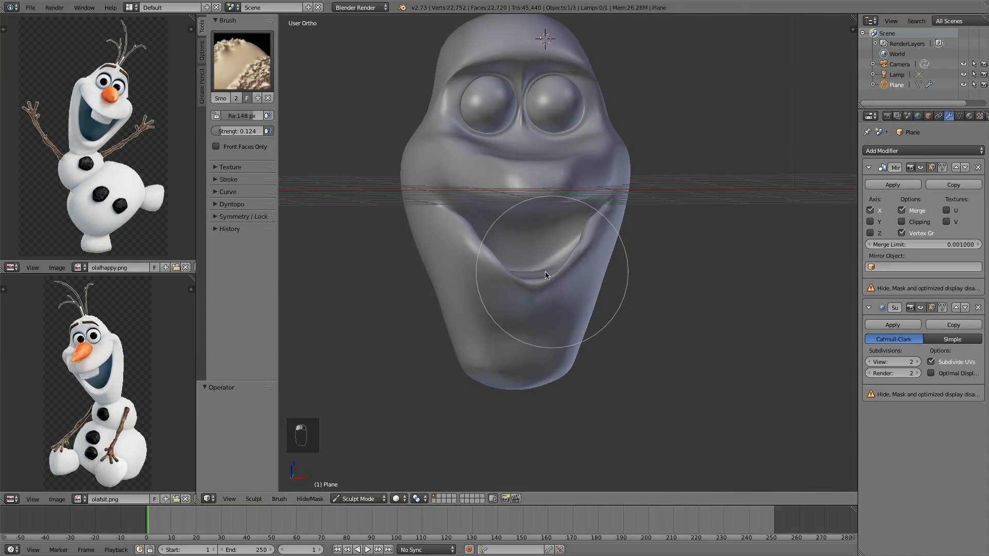
scroll(566, 283, up, 1)
scroll(588, 280, up, 3)
middle_drag(579, 281, 567, 307)
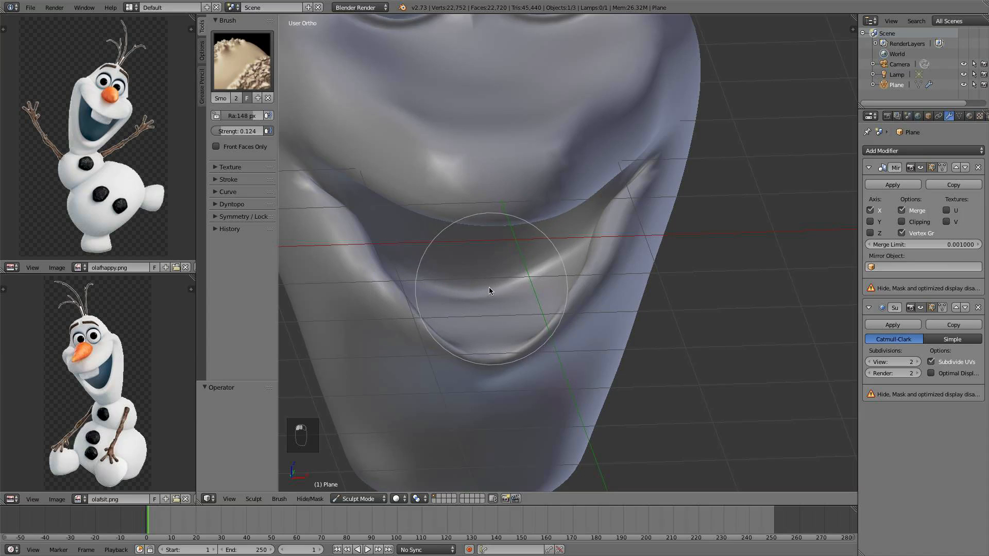
Return to Object Mode, enter Edit Mode, and raise the mouth-corner vertex 0.107 along Z
click(353, 504)
click(352, 486)
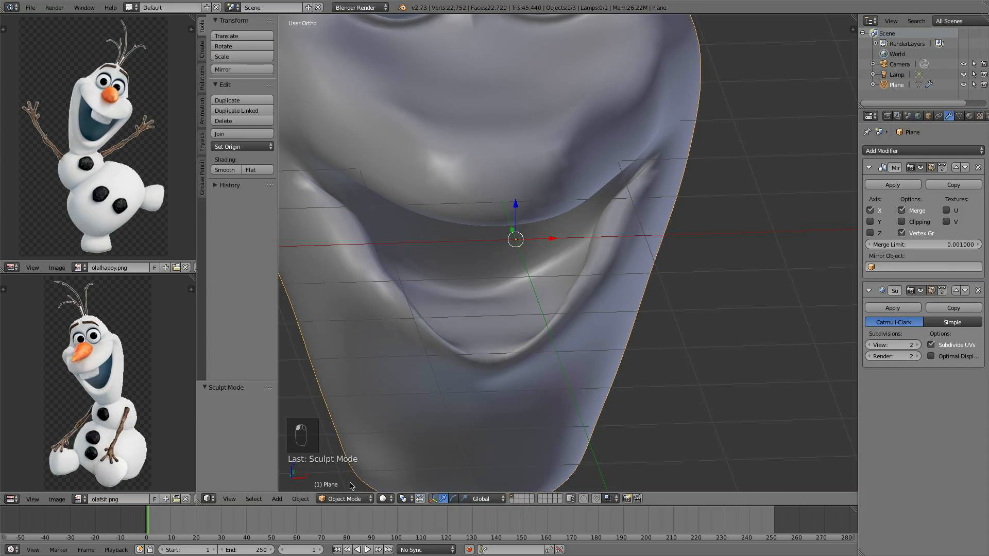
scroll(593, 320, down, 1)
middle_drag(586, 314, 521, 310)
key(Tab)
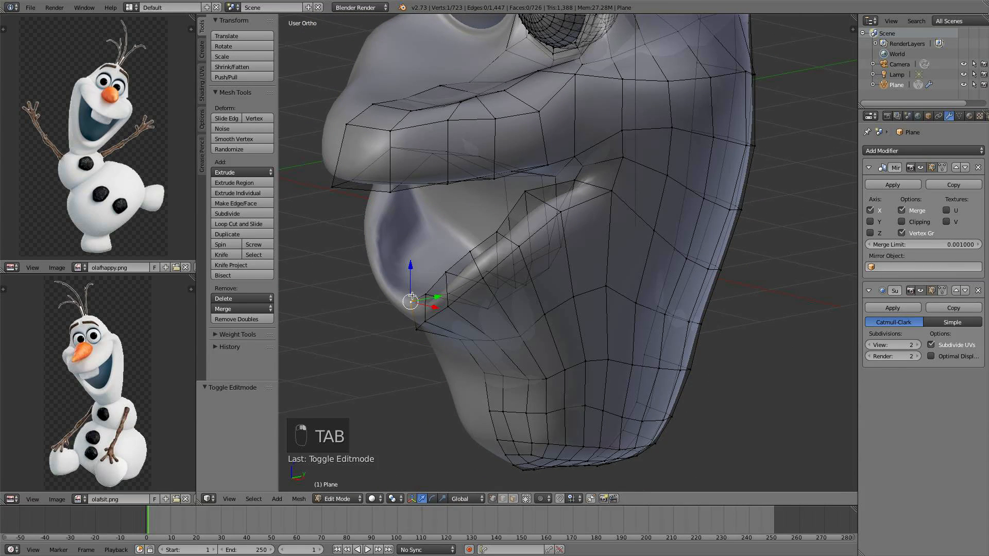
drag(411, 273, 408, 264)
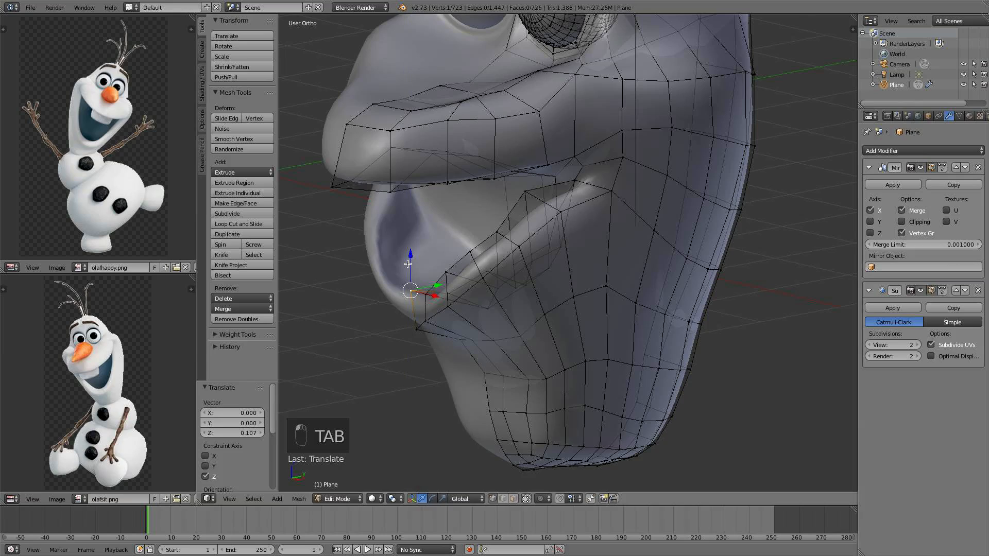
Select a vertex beside the mouth in front view and move it 0.347 along negative X
key(KP_1)
scroll(507, 289, down, 3)
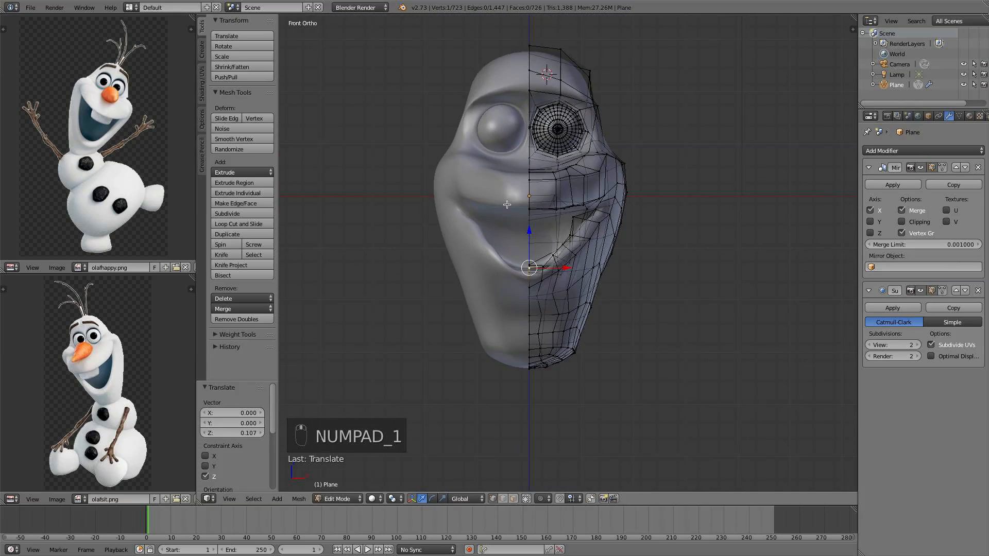
scroll(507, 289, up, 1)
scroll(565, 238, up, 2)
middle_drag(553, 202, 615, 229)
right_click(632, 235)
drag(660, 232, 622, 228)
middle_drag(623, 228, 618, 350)
Select a vertex near the eyeball and move it freely, then deselect all and leave Edit Mode
right_click(622, 222)
key(g)
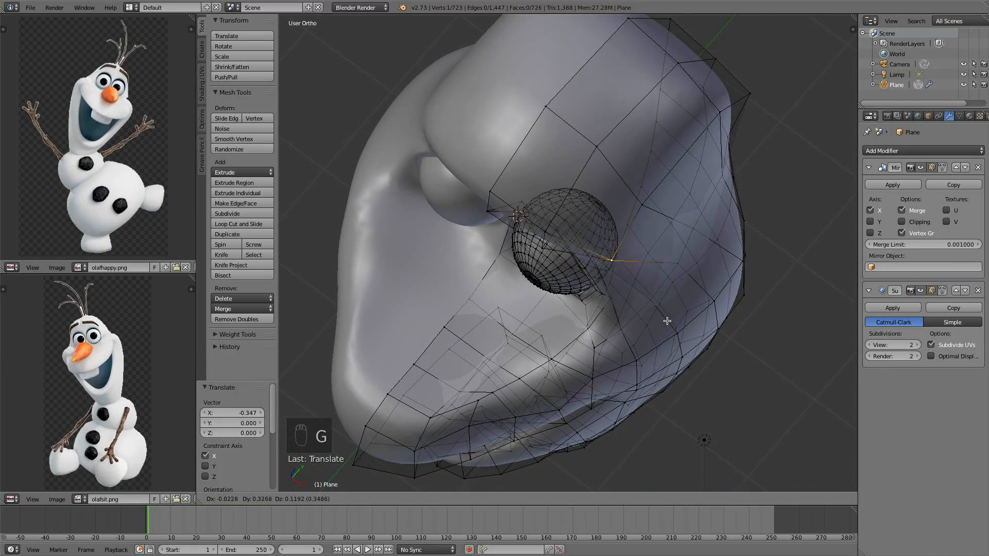
click(674, 307)
scroll(667, 298, down, 2)
middle_drag(666, 299, 752, 272)
key(a)
key(Tab)
Re-enter Edit Mode and move the vertex above the eyeball along Y
scroll(687, 261, down, 4)
scroll(752, 272, up, 3)
key(Tab)
middle_drag(670, 260, 550, 222)
scroll(569, 236, up, 8)
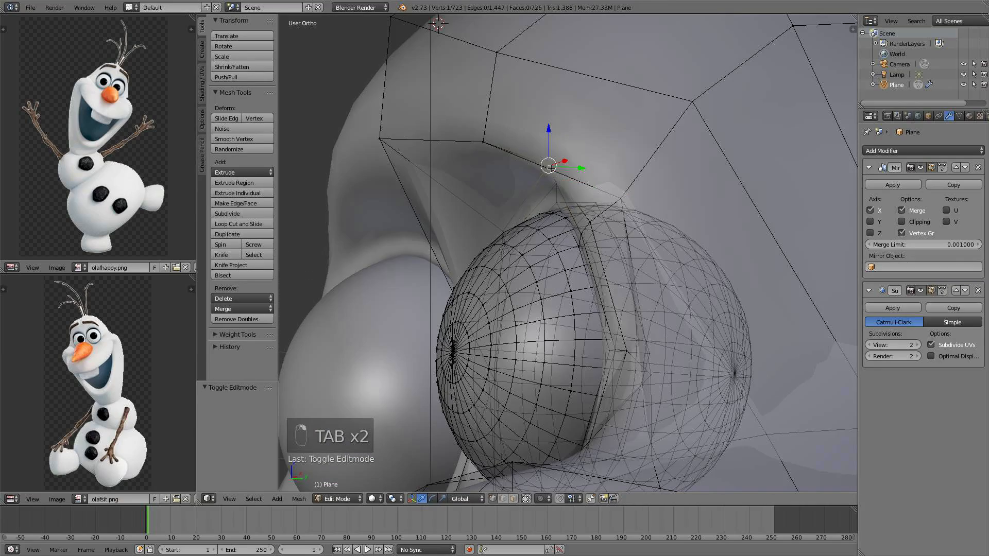
middle_drag(586, 157, 577, 156)
key(g)
key(y)
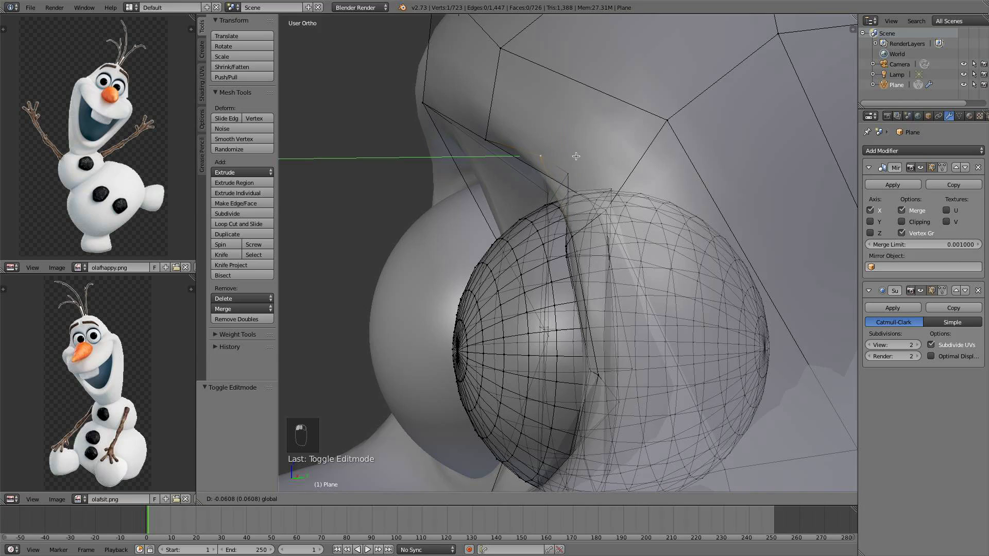
click(569, 155)
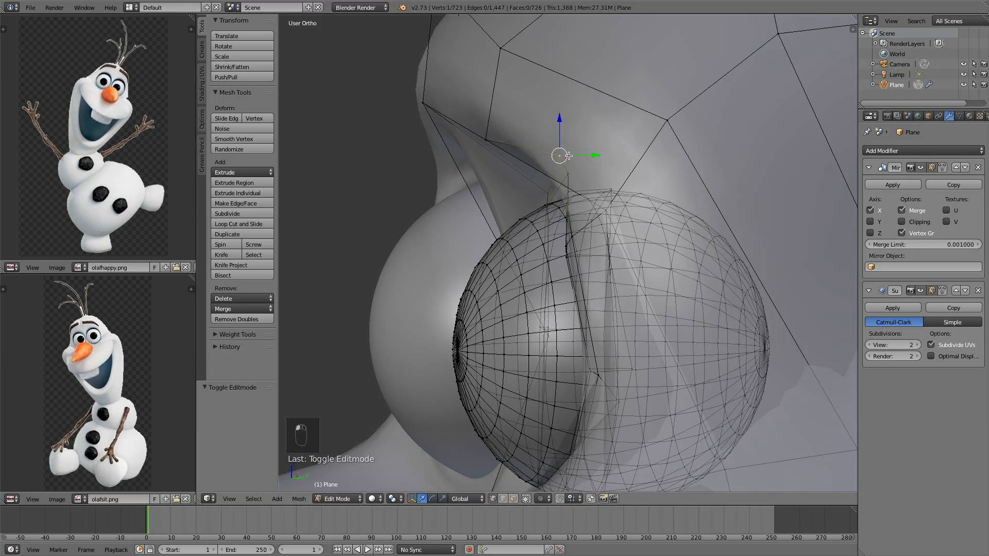
Enable Smooth proportional editing and move the vertex above the eyeball 0.178 back along Y with proportional size 0.29
click(536, 499)
click(554, 461)
key(g)
key(y)
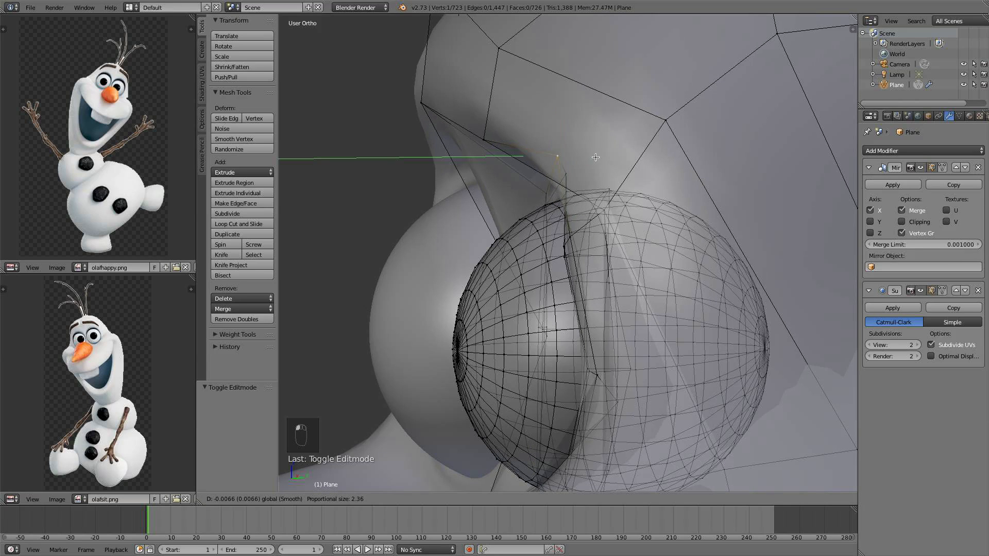
scroll(569, 162, up, 5)
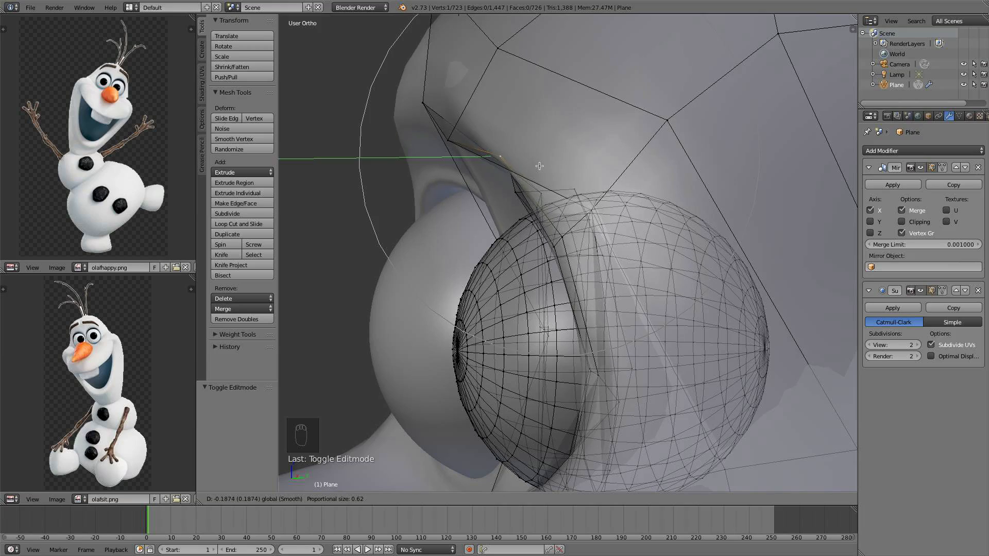
scroll(569, 155, up, 8)
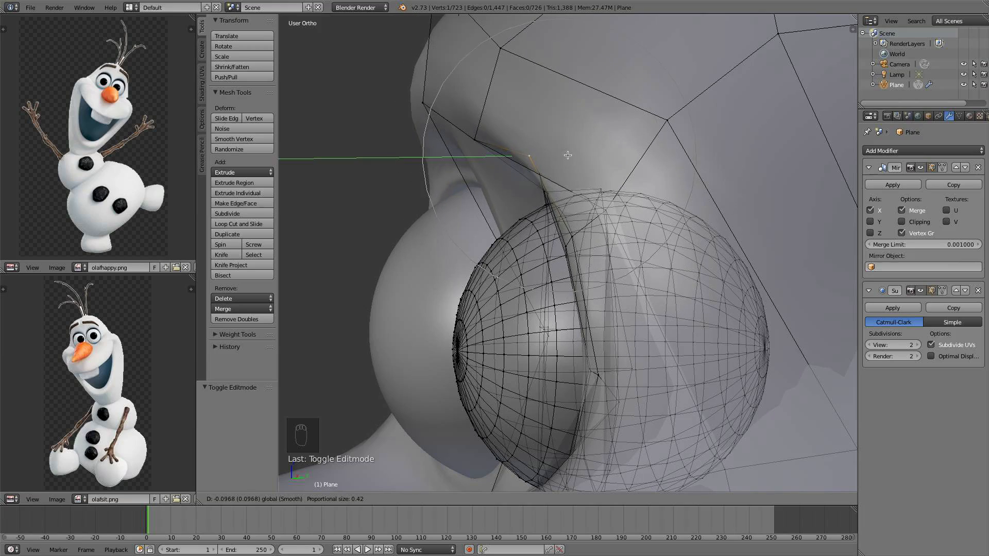
click(543, 164)
Try moving the brow edge above the eye, then undo the last two changes
scroll(538, 170, down, 4)
middle_drag(442, 212, 526, 226)
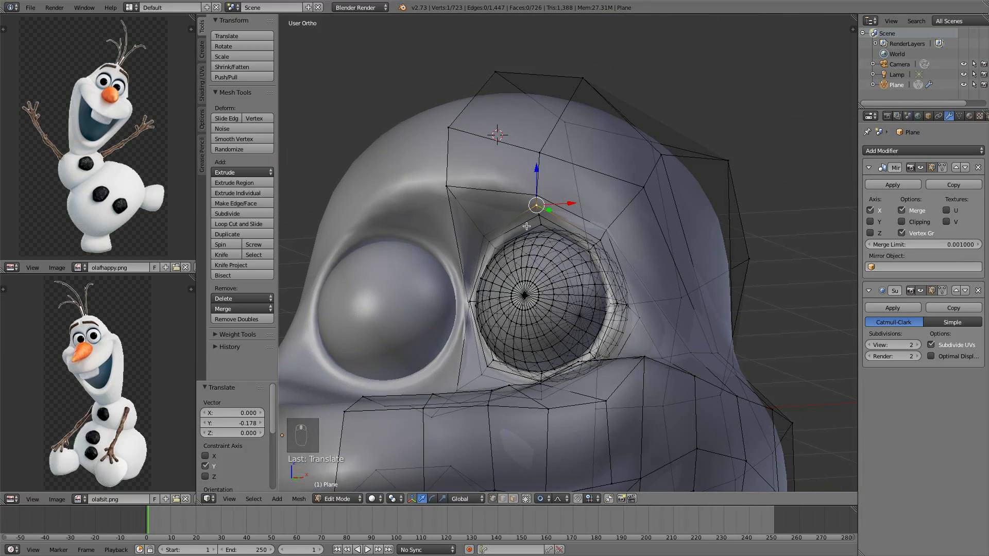
key(g)
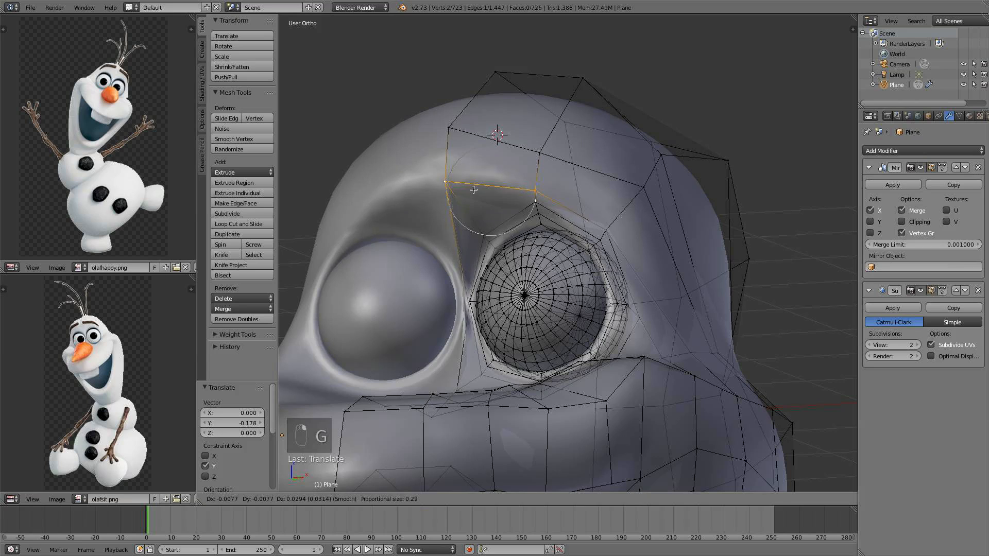
click(476, 173)
middle_drag(477, 173, 628, 192)
key(g)
key(z)
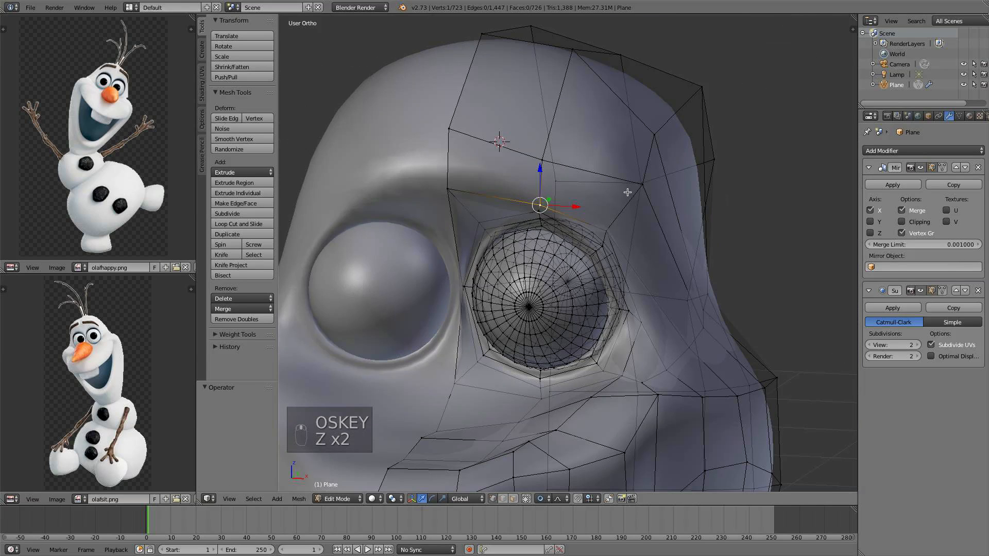
Raise the brow vertex above the eye 0.094 along Z, then deselect everything and leave Edit Mode
mouse_move(486, 162)
mouse_down()
mouse_move(492, 168)
mouse_move(486, 144)
mouse_up()
right_click(528, 150)
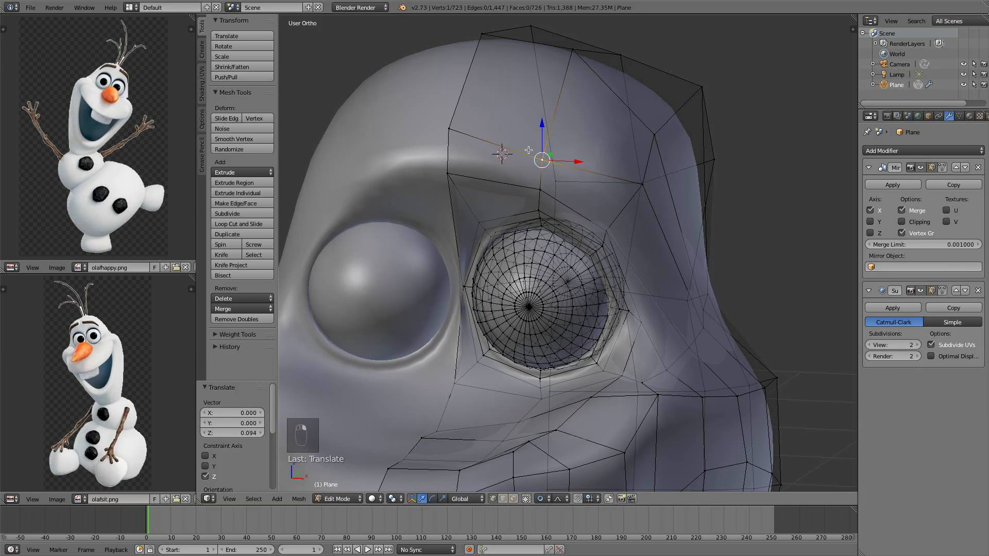
shift+right_click(468, 133)
middle_drag(468, 132, 610, 174)
key(g)
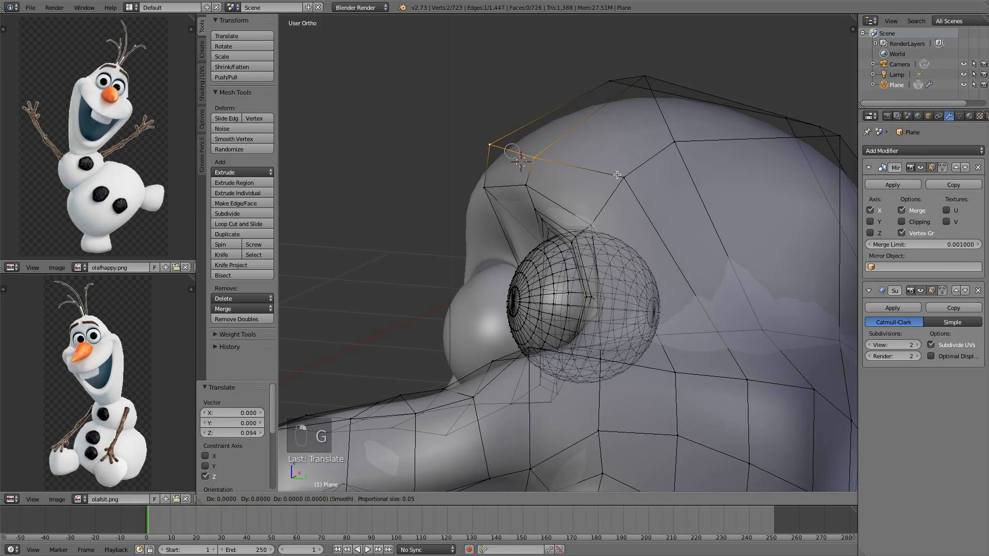
click(634, 165)
key(a)
key(Tab)
Undo the last change and enable Clipping on the Mirror modifier
middle_drag(569, 215, 651, 272)
key(super+z)
click(922, 226)
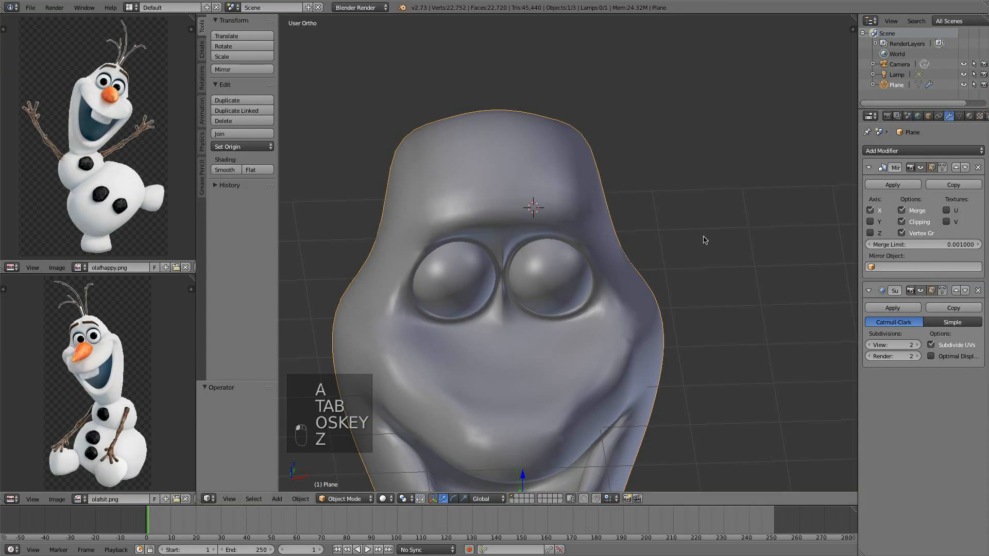
Select the upper brow vertex and raise it slightly along Z, then deselect all and exit Edit Mode
key(Tab)
middle_drag(702, 238, 541, 198)
shift+right_click(509, 175)
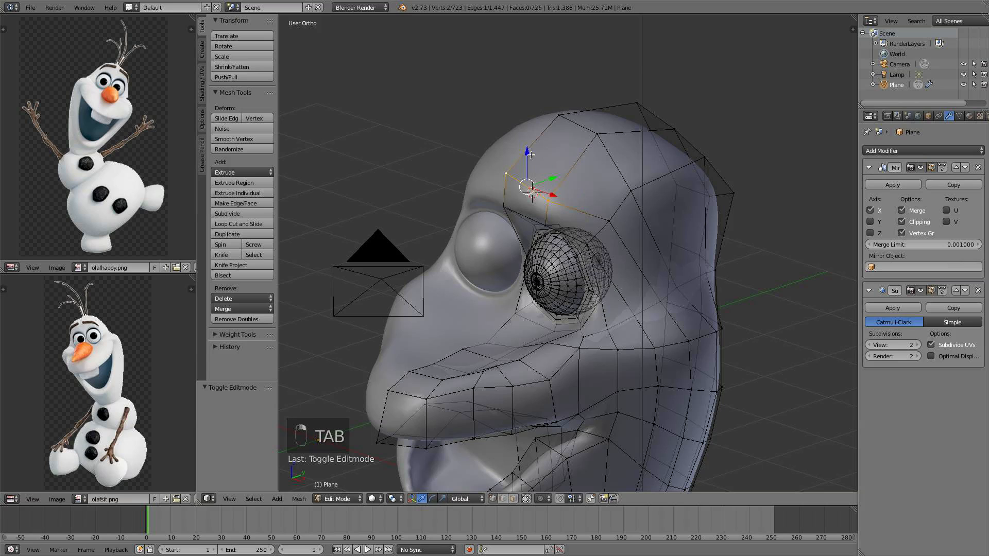
mouse_move(527, 152)
mouse_down()
mouse_move(527, 142)
mouse_move(559, 165)
mouse_move(537, 138)
mouse_up()
middle_drag(538, 137, 611, 137)
key(a)
key(Tab)
Move the vertex below the eyeball 0.116 back along Y, then deselect all and exit Edit Mode
scroll(578, 181, down, 3)
middle_drag(576, 184, 520, 223)
scroll(656, 211, up, 4)
scroll(659, 188, down, 1)
key(Tab)
scroll(484, 216, up, 4)
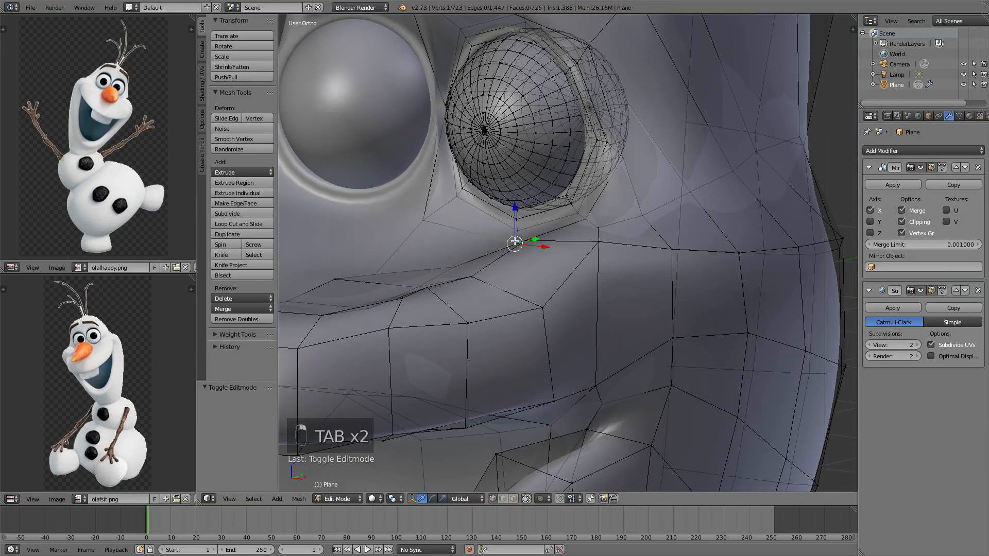
drag(492, 225, 478, 226)
scroll(482, 228, down, 3)
middle_drag(484, 229, 616, 248)
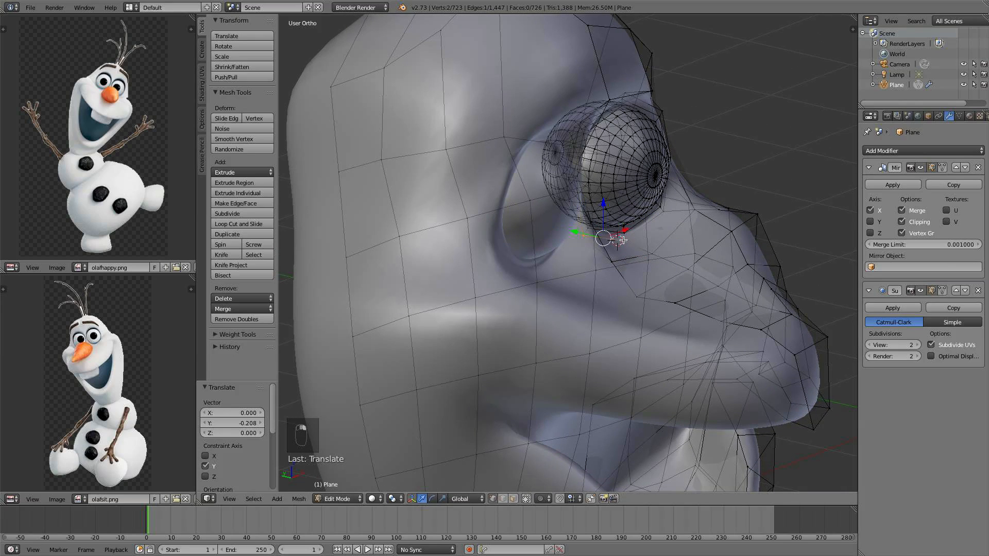
drag(596, 231, 600, 236)
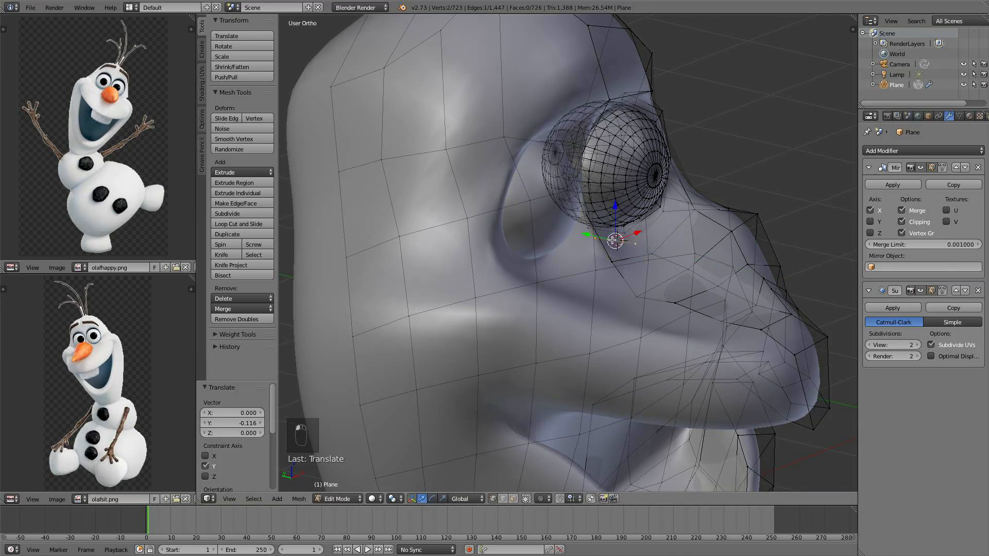
middle_drag(600, 237, 573, 241)
key(a)
key(Tab)
Re-enter Edit Mode from the front view and move the vertex between the eyes 0.116 along X
scroll(568, 254, down, 5)
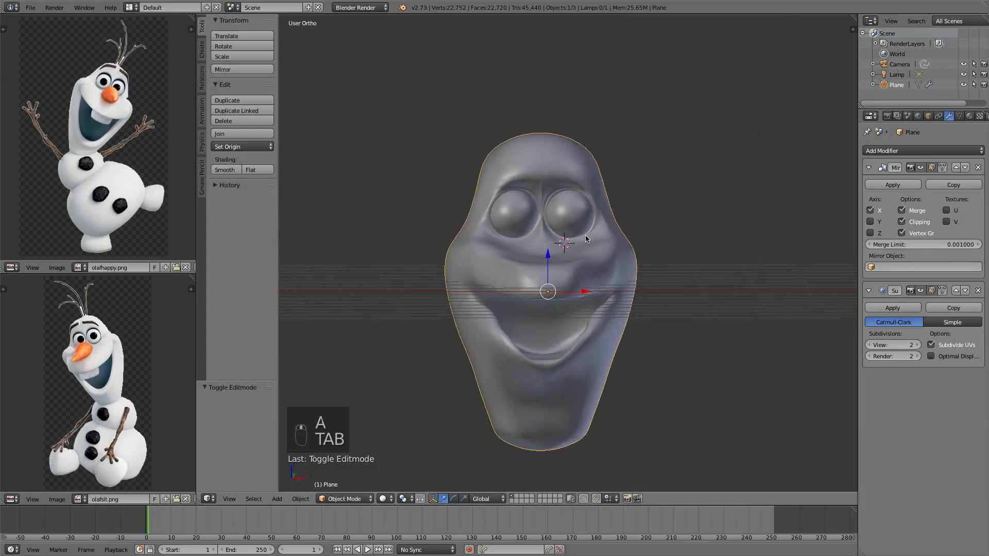
key(KP_1)
scroll(579, 268, up, 6)
shift+middle_drag(528, 181, 580, 227)
key(Tab)
scroll(579, 245, up, 2)
scroll(525, 265, up, 3)
drag(577, 226, 649, 229)
shift+middle_drag(612, 281, 607, 229)
scroll(607, 230, up, 4)
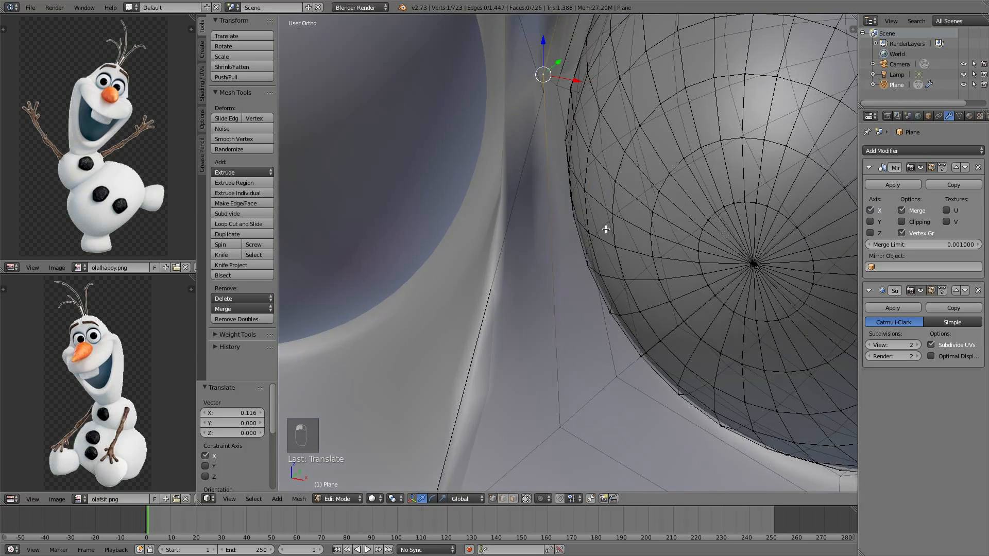
Select the inner socket edge, nudge it 0.019 along X, and scale it to 0 along Y
shift+middle_drag(578, 150, 575, 221)
drag(582, 146, 610, 153)
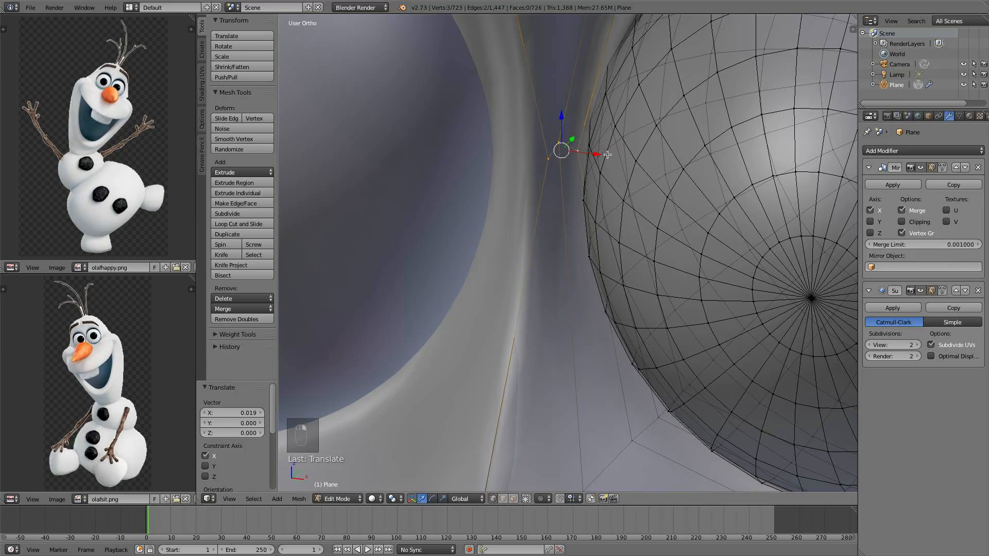
key(s)
key(y)
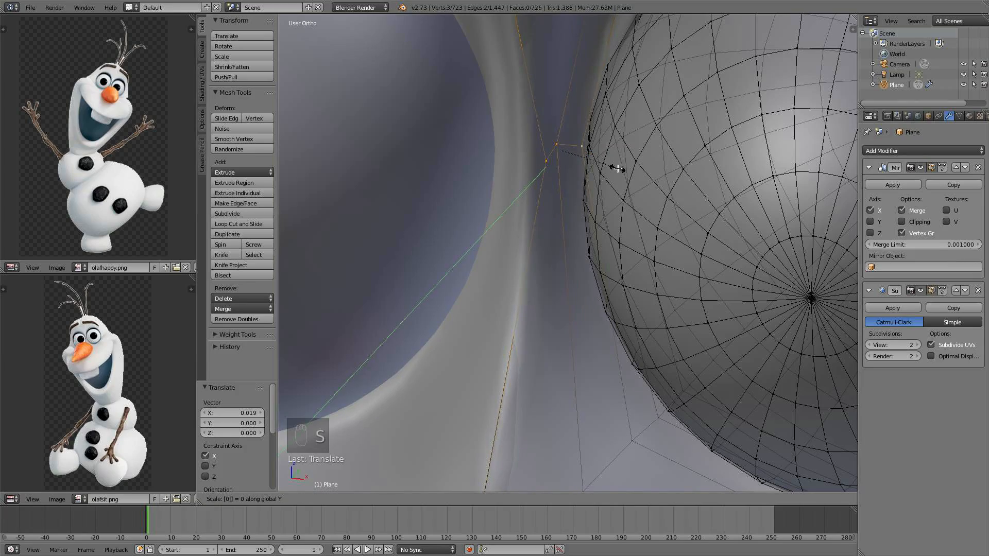
click(618, 168)
Move the vertex at the top of the inner socket 0.083 back along Y
scroll(613, 167, down, 3)
middle_drag(607, 165, 564, 214)
scroll(596, 183, up, 2)
scroll(607, 185, down, 3)
drag(566, 214, 557, 221)
middle_drag(558, 196, 565, 63)
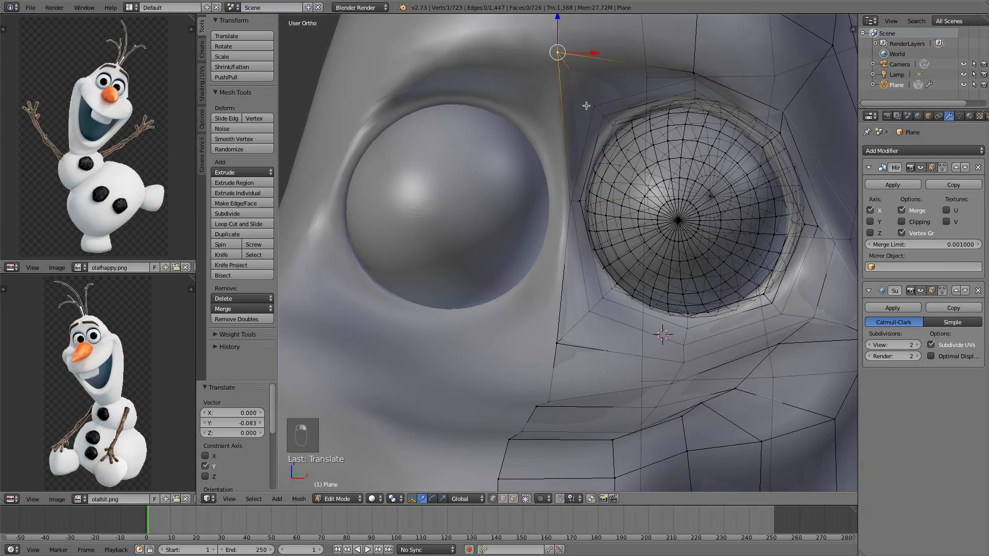
Move the selected inner socket vertices 0.104 back along Y, then scale them by -0.365
scroll(587, 106, down, 2)
middle_drag(587, 105, 566, 123)
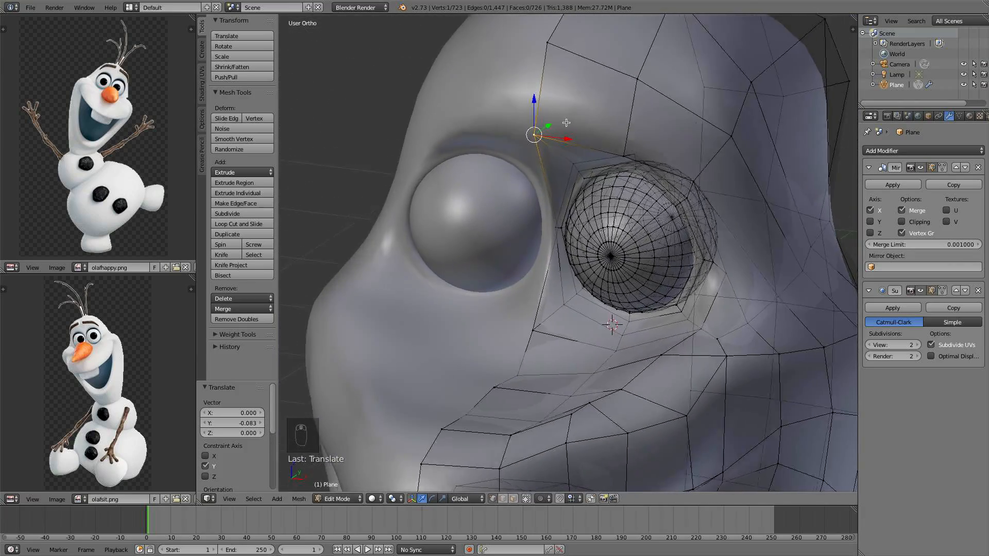
scroll(561, 232, up, 3)
mouse_move(565, 204)
mouse_down()
mouse_move(538, 211)
mouse_move(548, 206)
mouse_up()
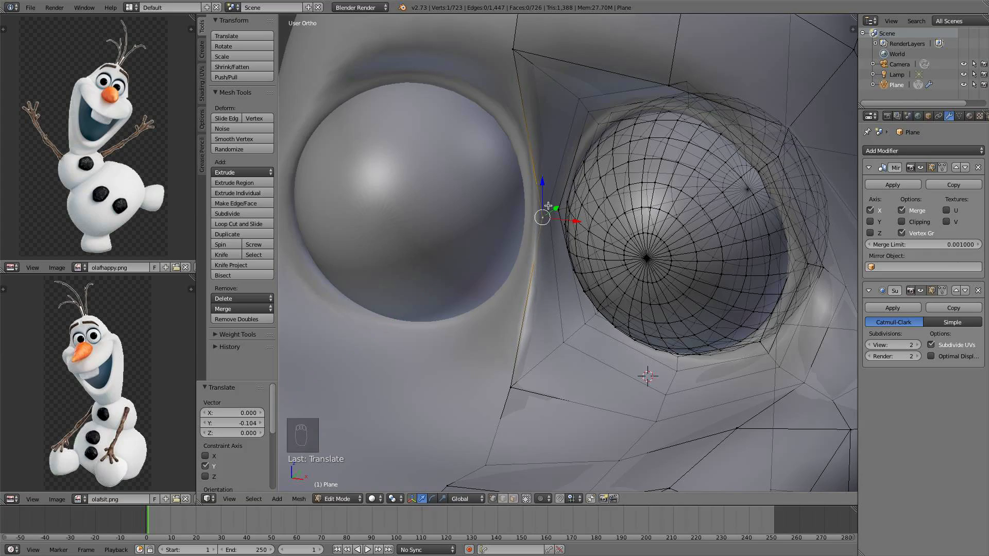
middle_drag(574, 199, 575, 227)
key(s)
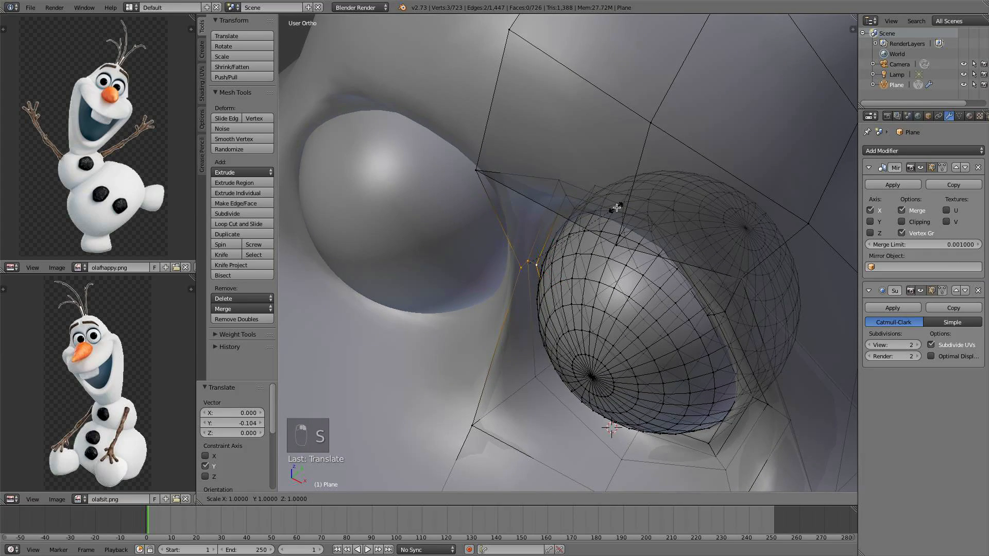
click(509, 297)
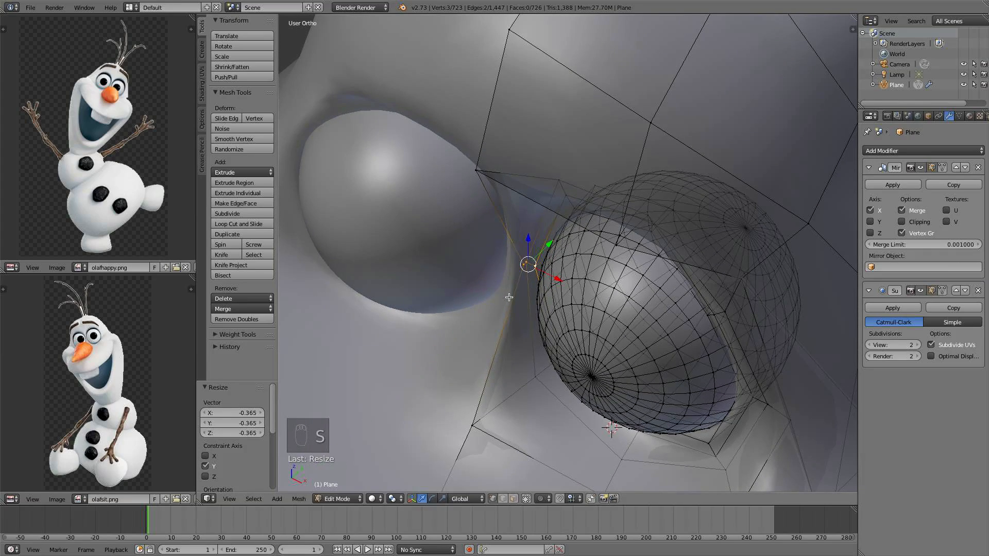
Move the selection along Z, then deselect all and exit Edit Mode
scroll(521, 348, down, 2)
middle_drag(524, 346, 457, 239)
key(g)
key(y)
key(z)
click(532, 321)
key(a)
key(Tab)
Re-enter Edit Mode, select the vertex above the eye socket, and move it 0.106 along Y
scroll(582, 238, down, 6)
scroll(613, 236, up, 5)
scroll(518, 233, up, 1)
key(Tab)
right_click(440, 188)
key(g)
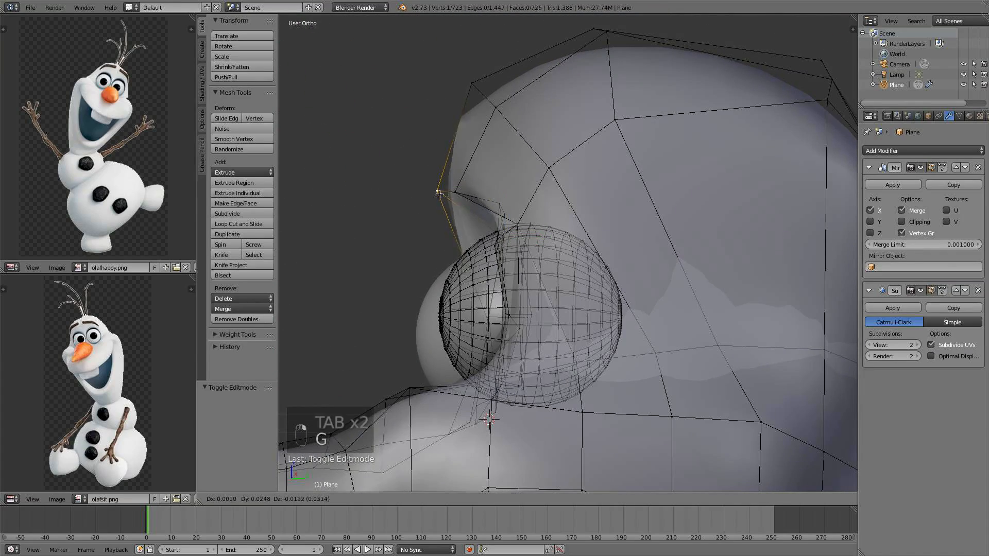
click(456, 196)
middle_drag(455, 197, 566, 206)
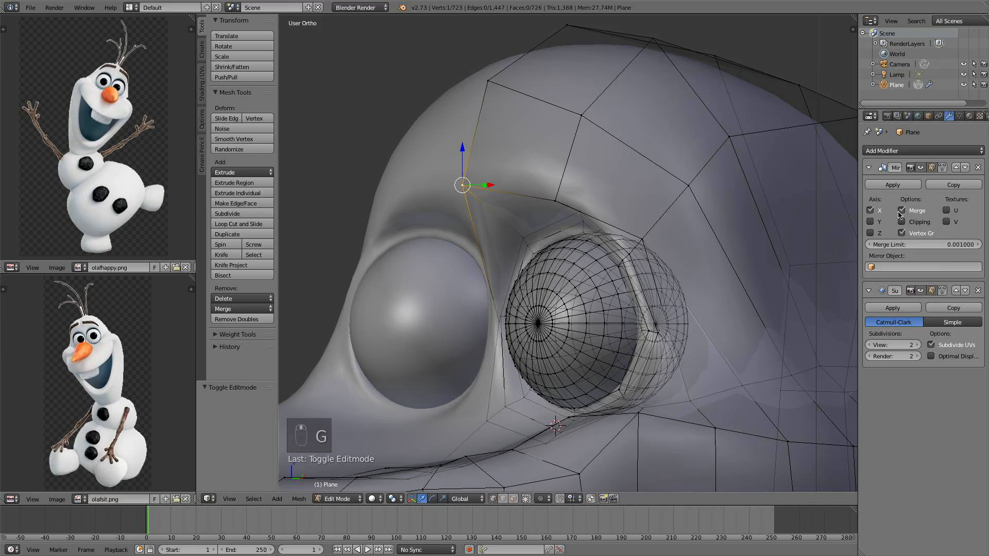
middle_drag(839, 220, 479, 206)
drag(479, 177, 501, 174)
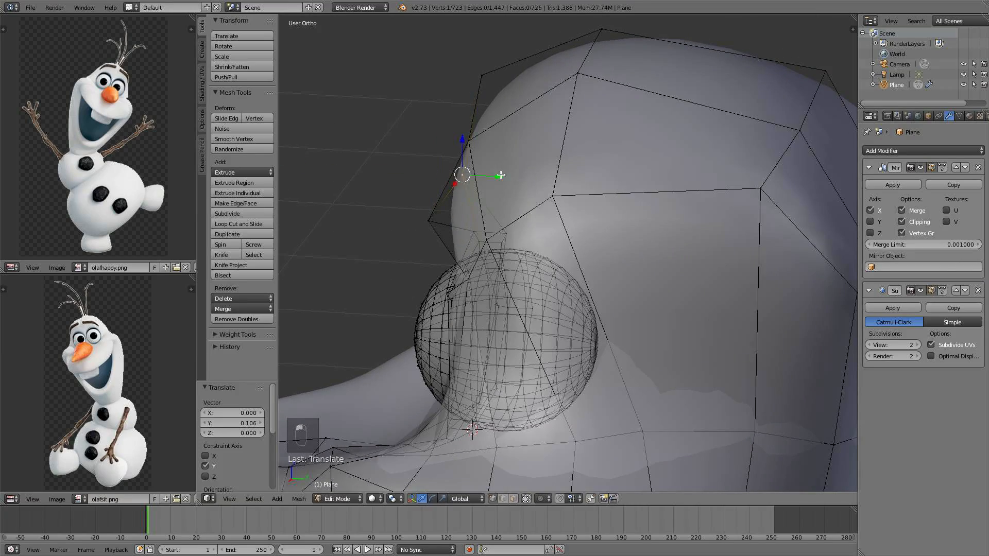
Move the brow vertex about 0.13 back along Y, then deselect all and exit Edit Mode
scroll(503, 174, down, 2)
middle_drag(505, 172, 521, 211)
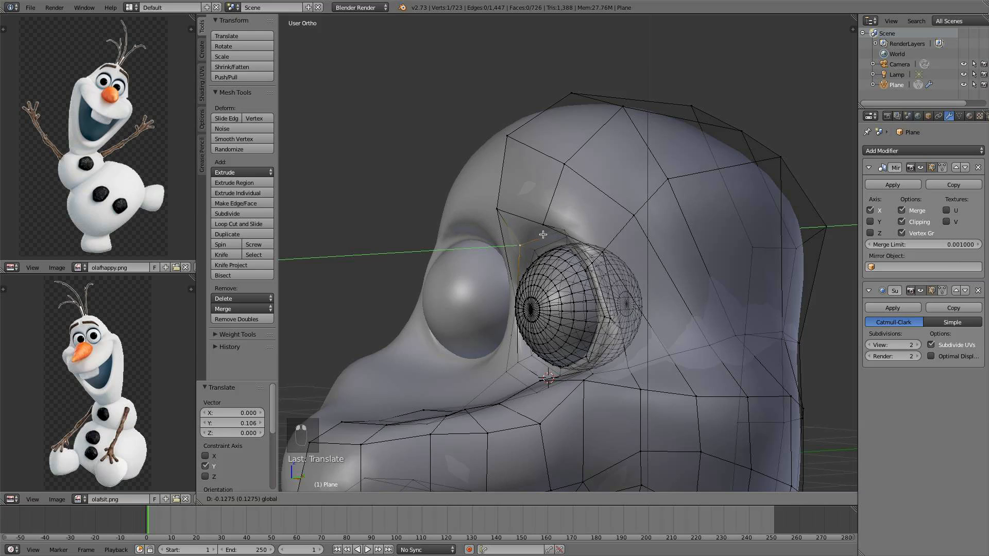
drag(543, 234, 543, 235)
key(a)
key(Tab)
Re-enter Edit Mode from the front view and move the vertex on the side of the head by X -0.052, Y -0.049, Z 0.434
scroll(544, 235, down, 4)
middle_drag(544, 234, 577, 238)
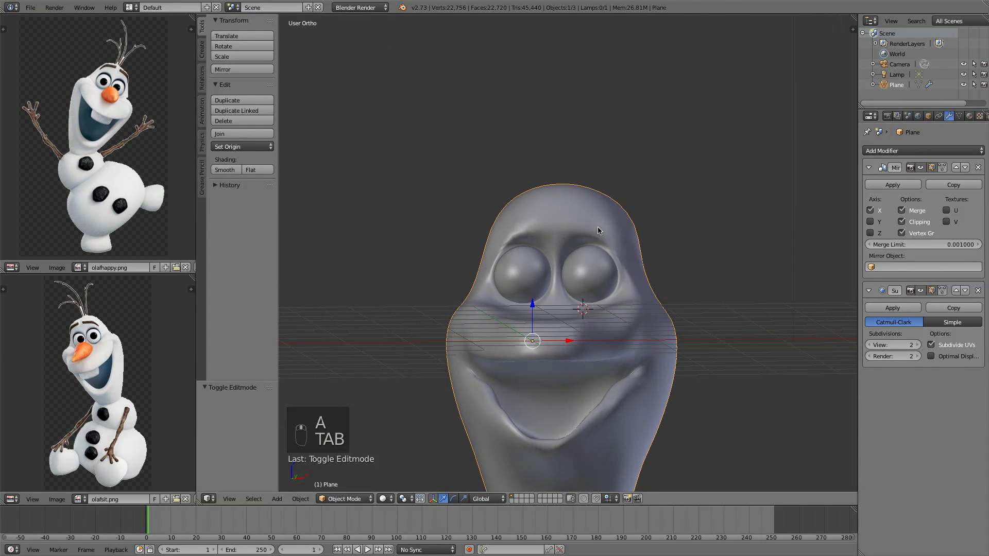
key(KP_1)
scroll(594, 251, up, 6)
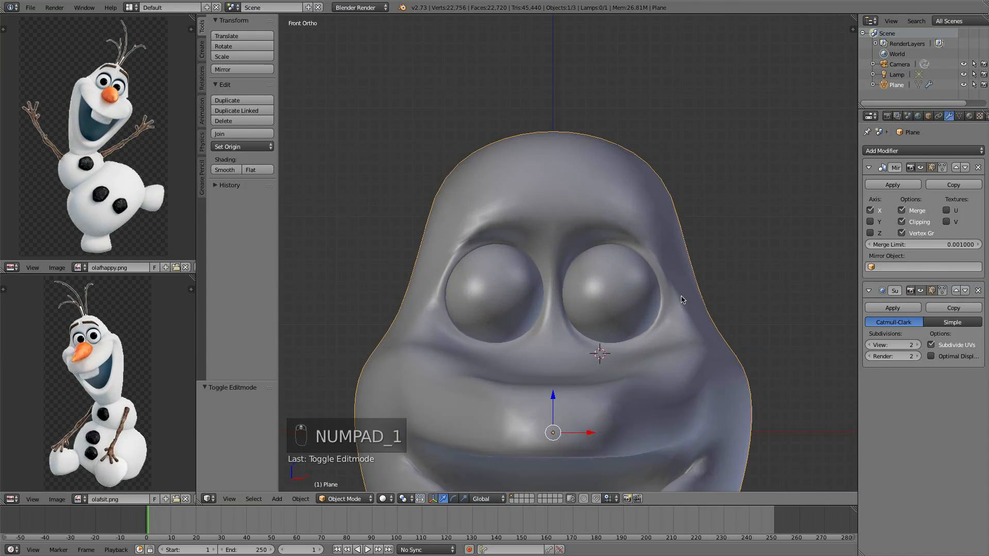
shift+middle_drag(678, 317, 716, 326)
key(Tab)
key(g)
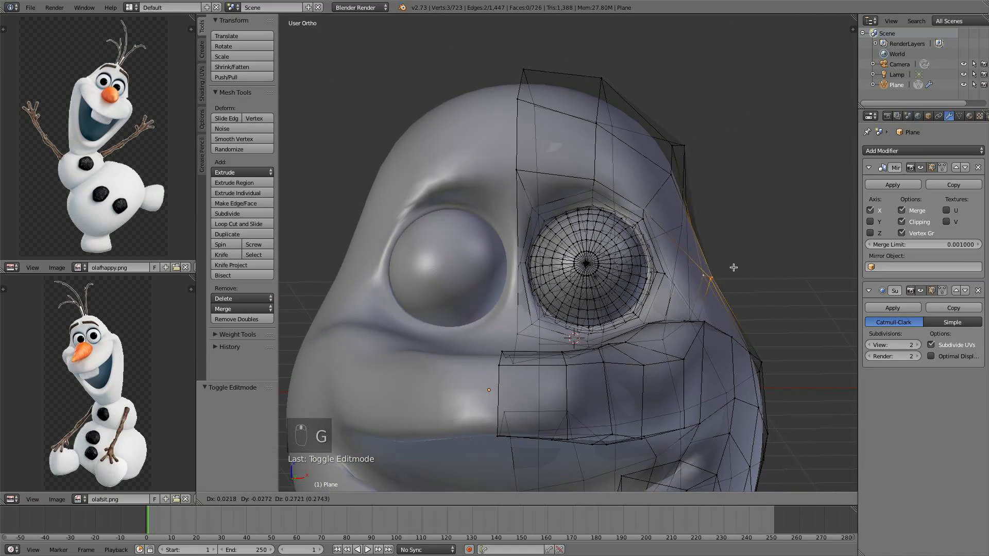
click(717, 265)
middle_drag(717, 265, 690, 296)
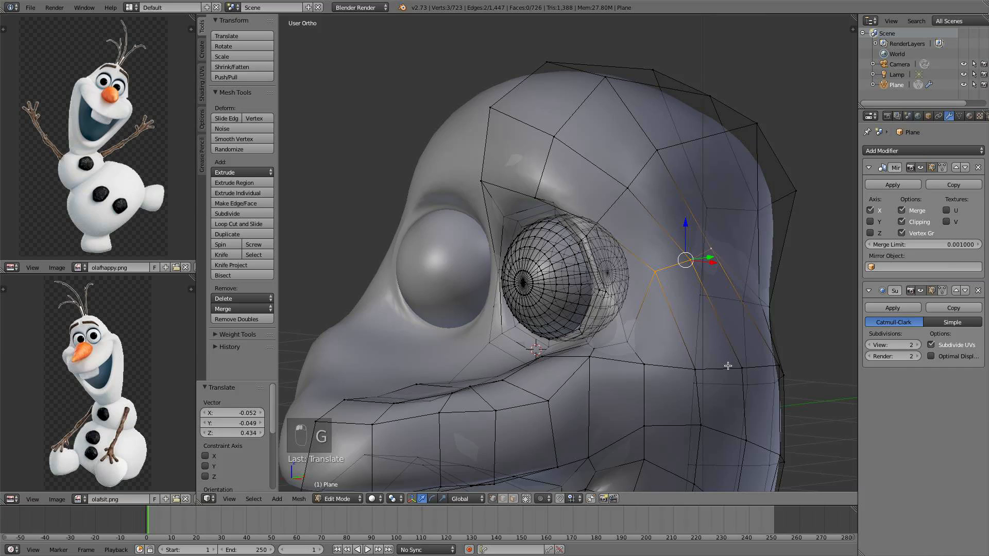
Select three vertices along the side of the jaw, move them by X -0.071, Y -0.003, Z 0.010, and exit Edit Mode
middle_drag(765, 362, 795, 356)
shift+right_click(667, 355)
shift+right_click(714, 352)
shift+right_click(762, 348)
key(g)
click(786, 355)
scroll(786, 350, down, 4)
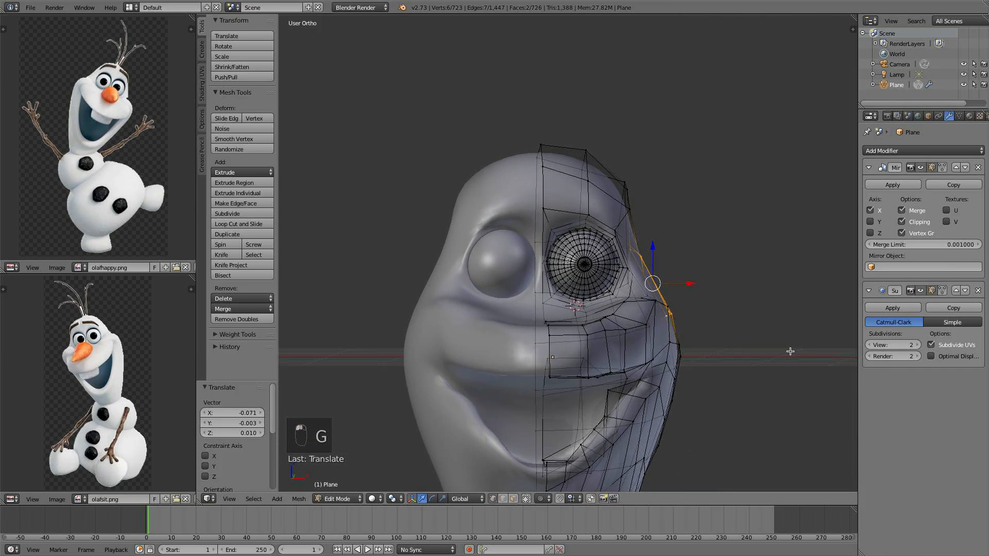
key(a)
key(Tab)
From the front view, re-enter Edit Mode, select the lower jaw edge loop, and scale it along Z to 0.388
key(KP_1)
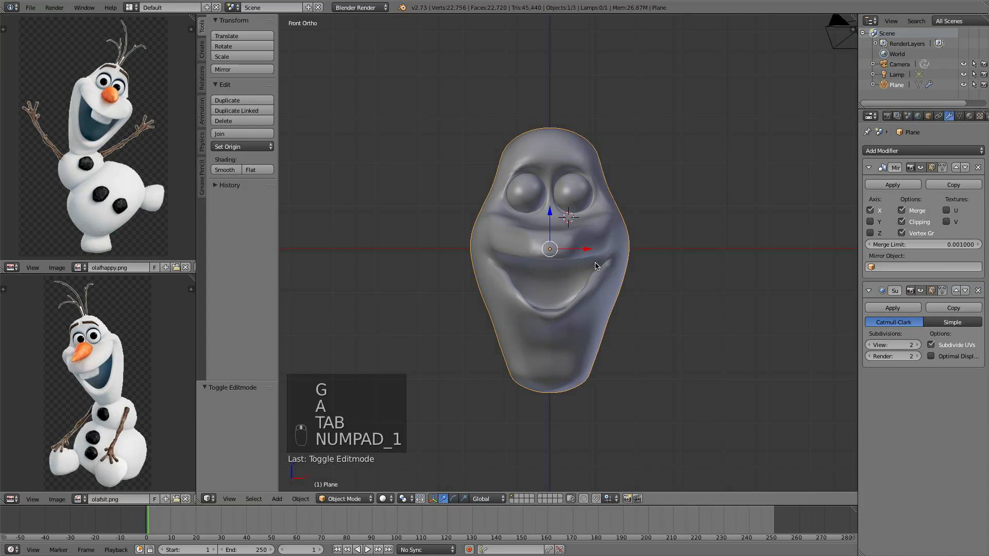
scroll(602, 286, up, 3)
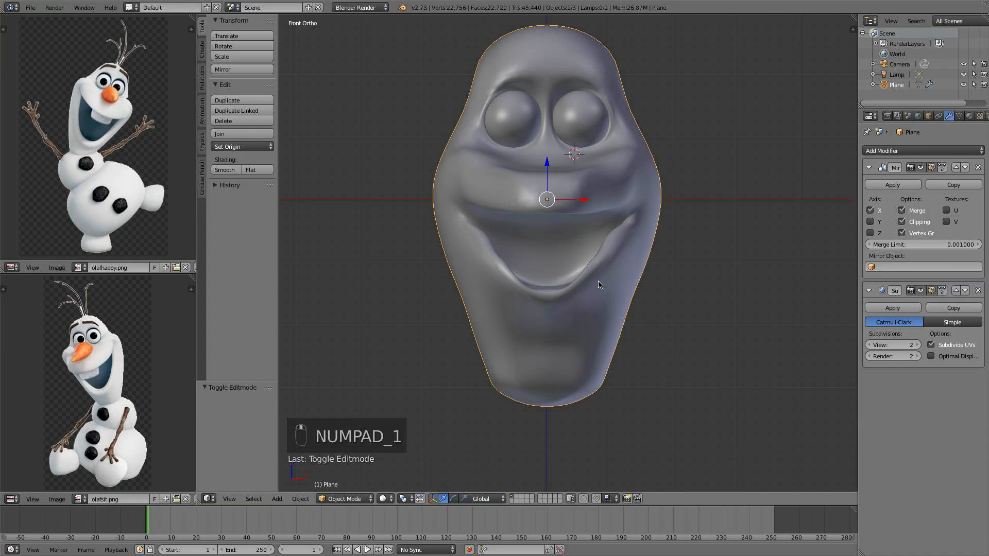
key(Tab)
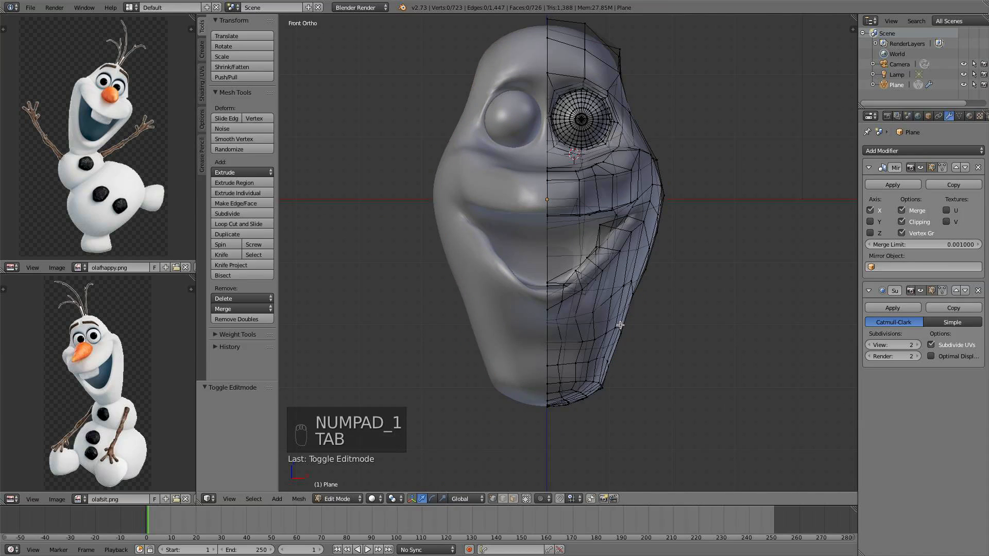
key(super)
alt+right_click(608, 302)
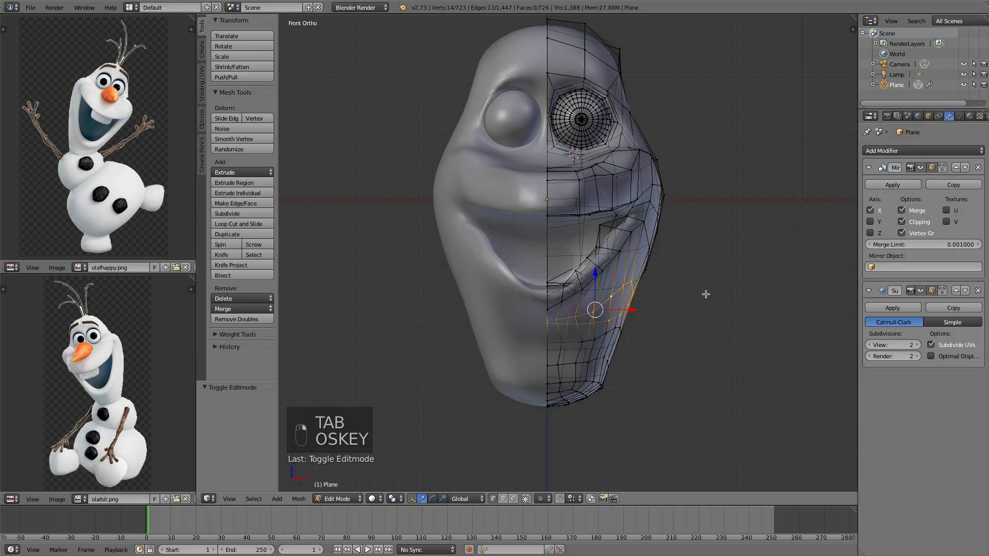
key(s)
key(s)
key(z)
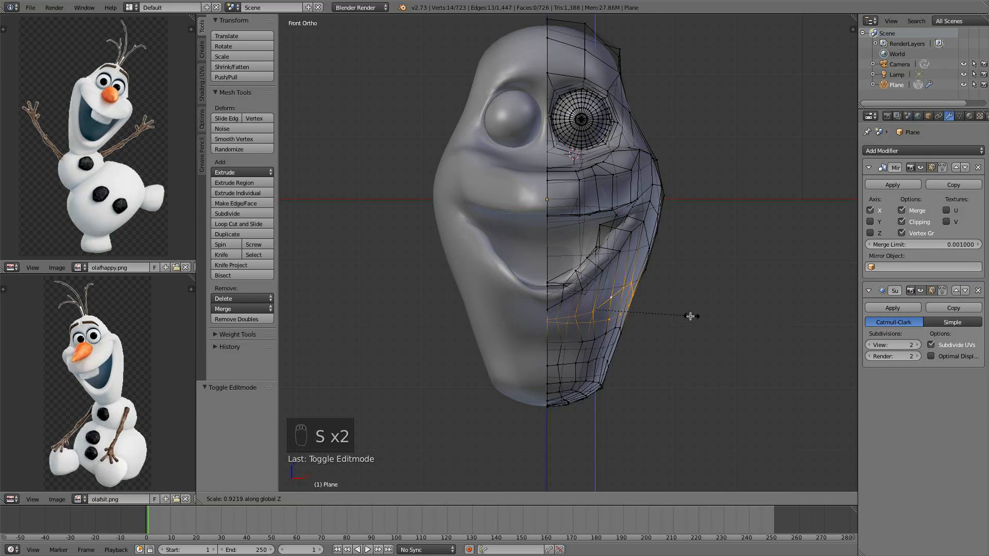
click(634, 322)
Scale the jaw loop uniformly to 0.858 and move it -0.107 along X
key(s)
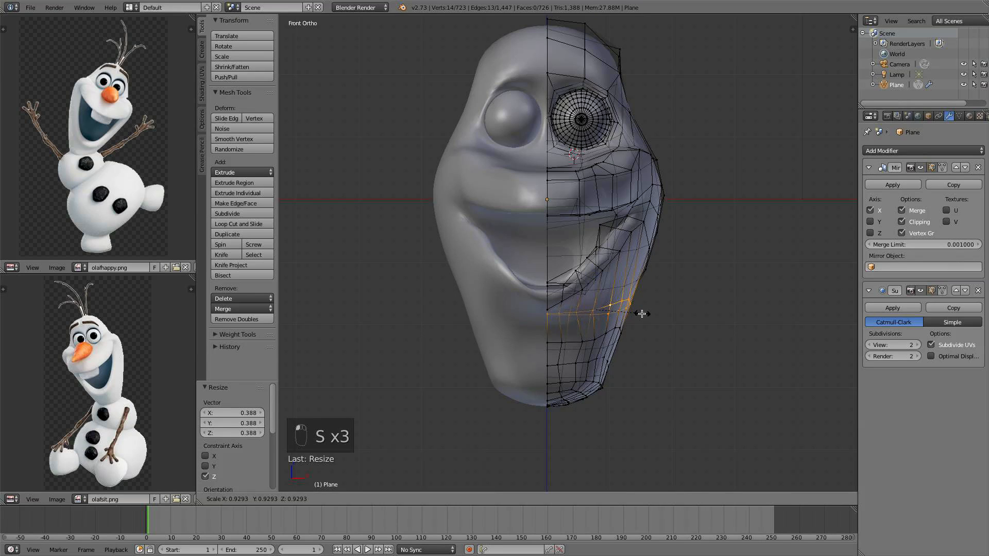
click(629, 312)
key(g)
key(x)
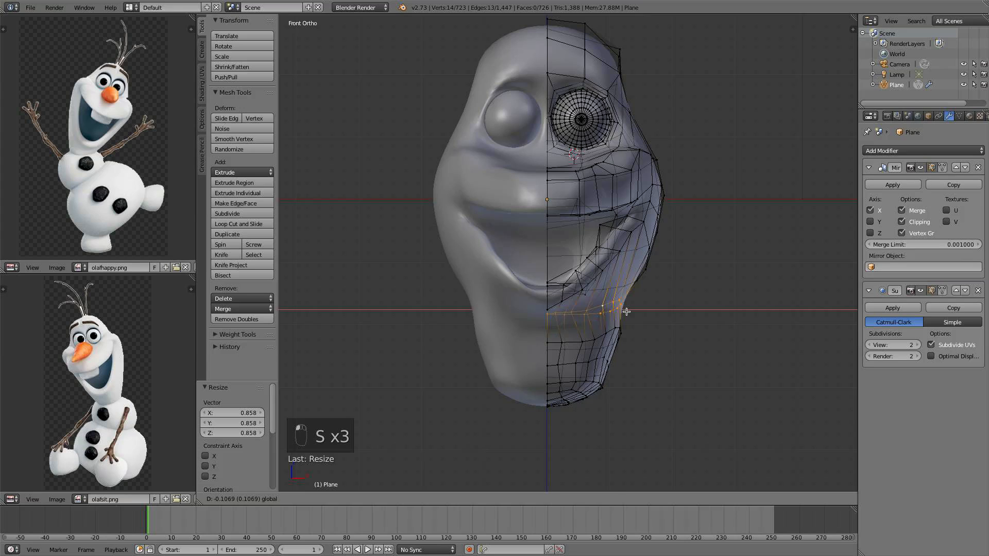
click(626, 311)
Select the edge loop below and scale it along Z to 0.509
alt+right_click(601, 339)
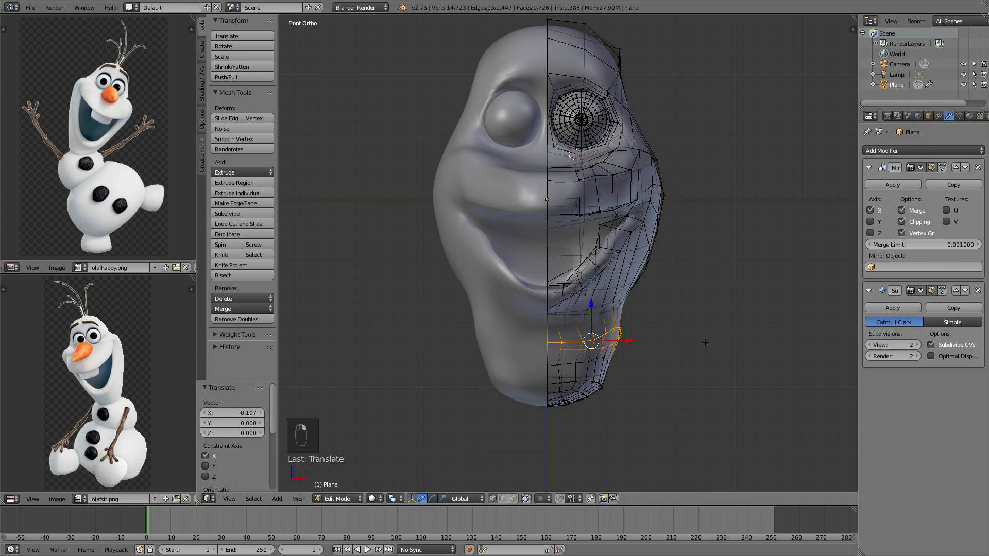
key(s)
key(z)
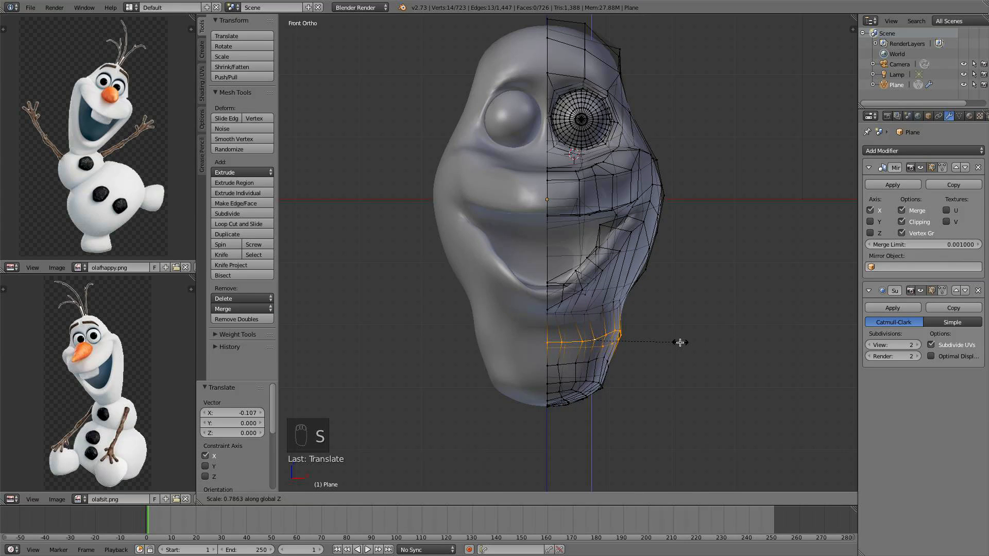
click(652, 344)
Move that loop about -0.17 along X and then along Z, and deselect all
key(g)
key(x)
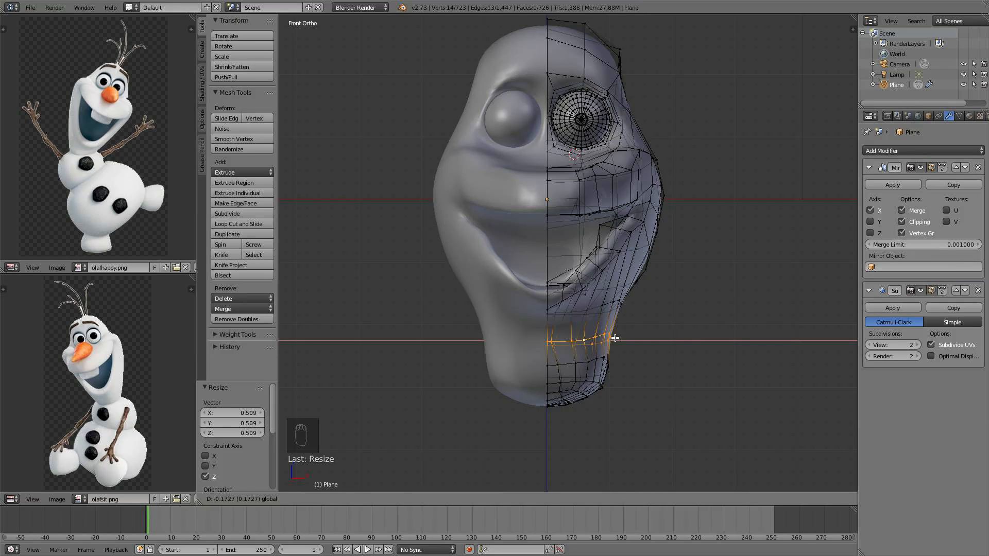
click(615, 338)
key(g)
key(z)
click(578, 294)
key(a)
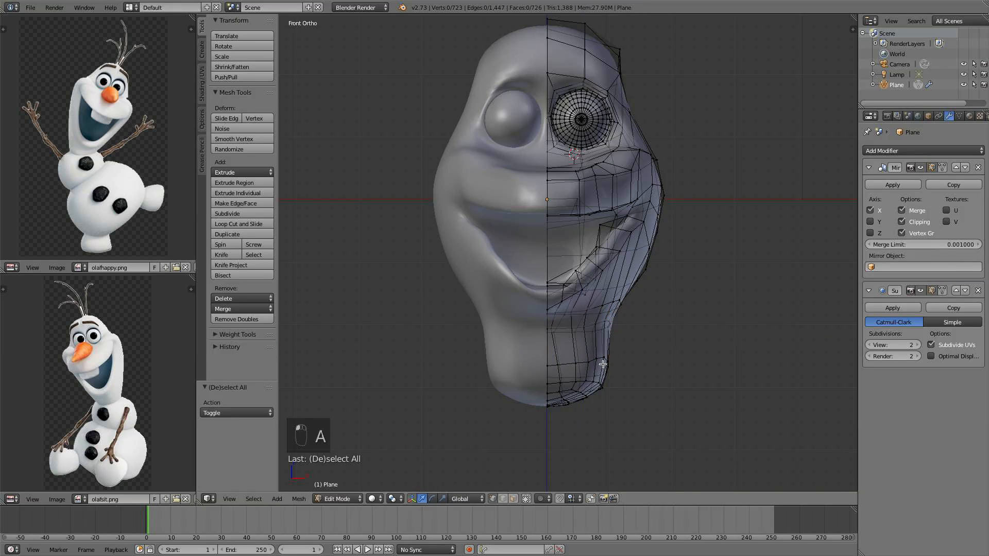
Circle-select the vertices at the bottom of the chin, move them up along Z, and scale them
scroll(600, 369, down, 2)
key(c)
scroll(598, 360, down, 4)
drag(597, 361, 568, 375)
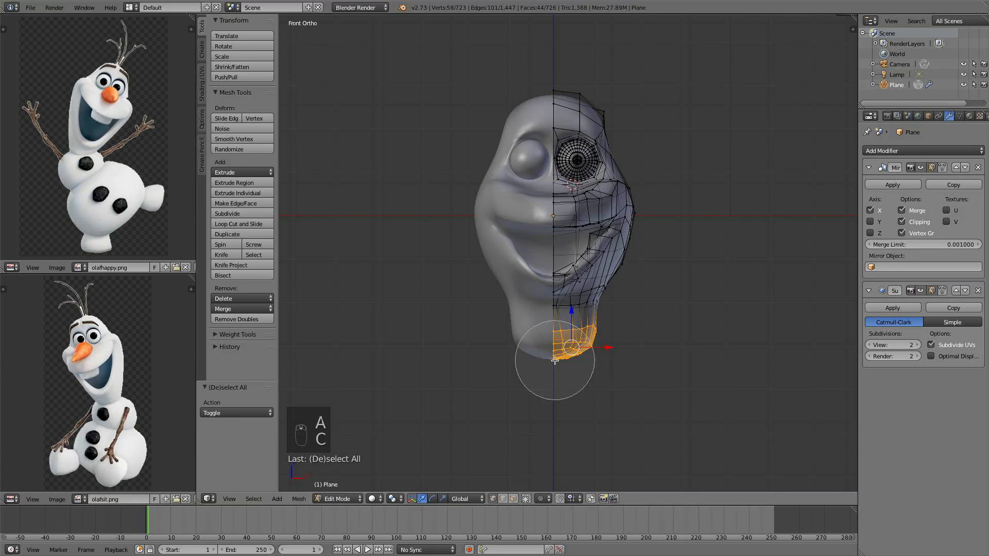
key(Escape)
key(g)
key(z)
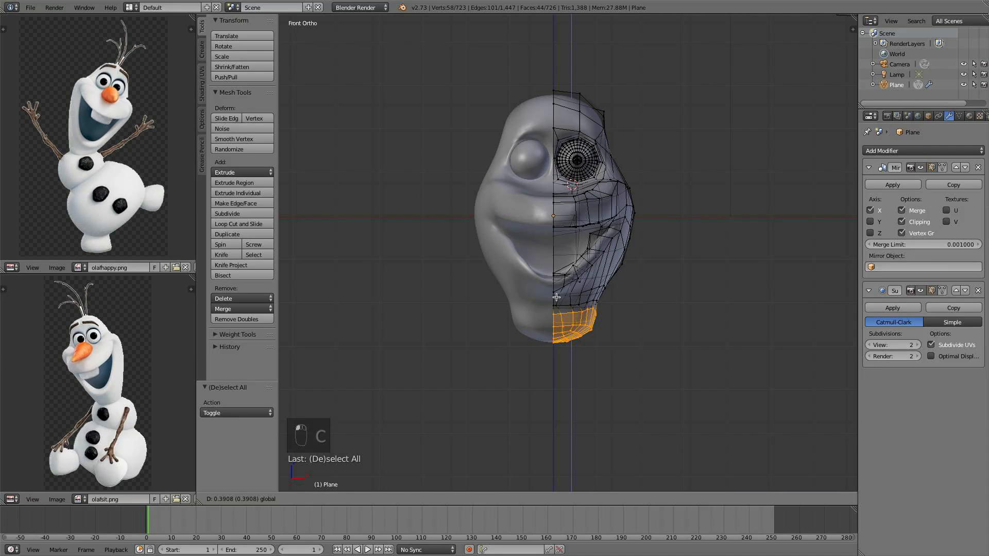
click(562, 296)
key(s)
click(607, 345)
drag(575, 304, 575, 303)
scroll(579, 313, up, 2)
Select the loop at the chin's side, nudge it 0.016 along X, and deselect all
alt+right_click(582, 330)
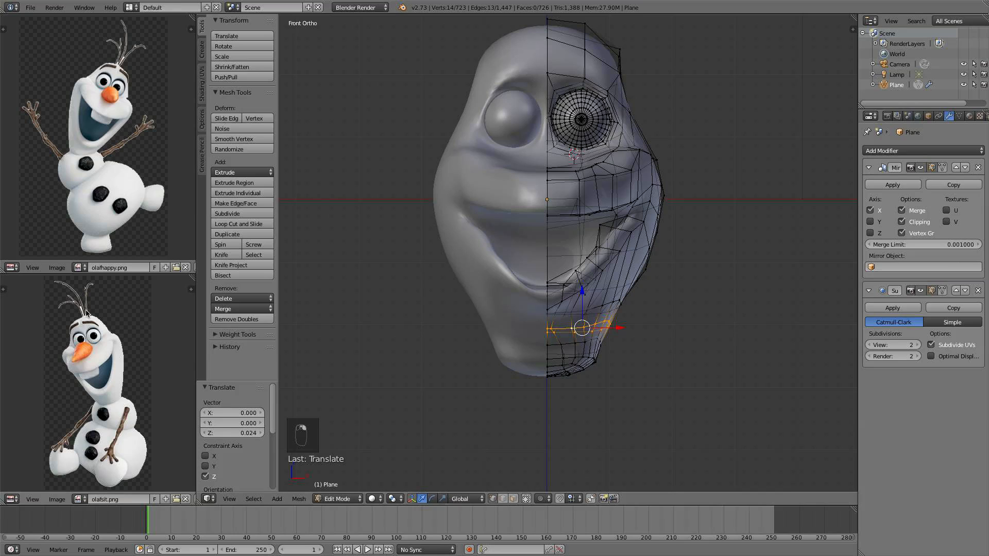
drag(622, 332, 624, 322)
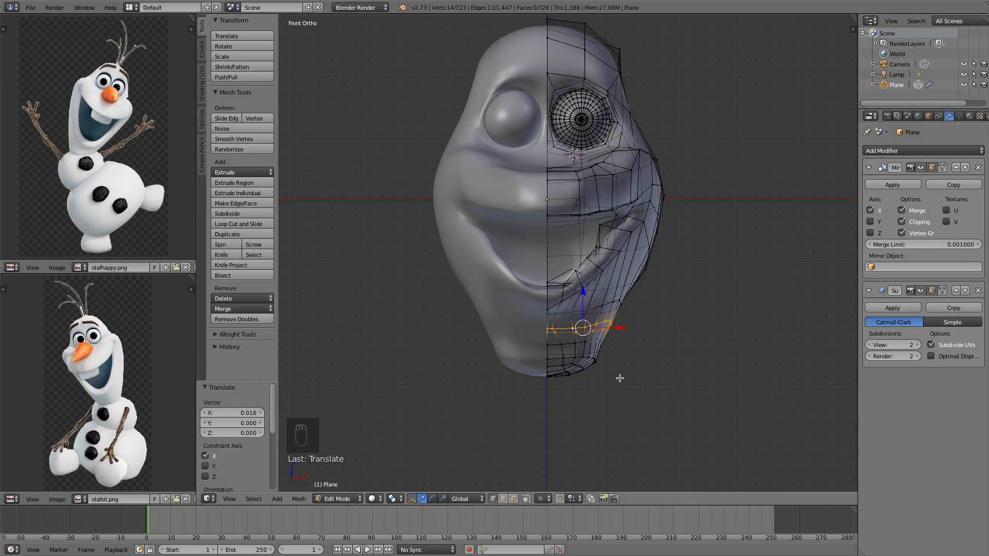
key(a)
middle_drag(621, 376, 541, 387)
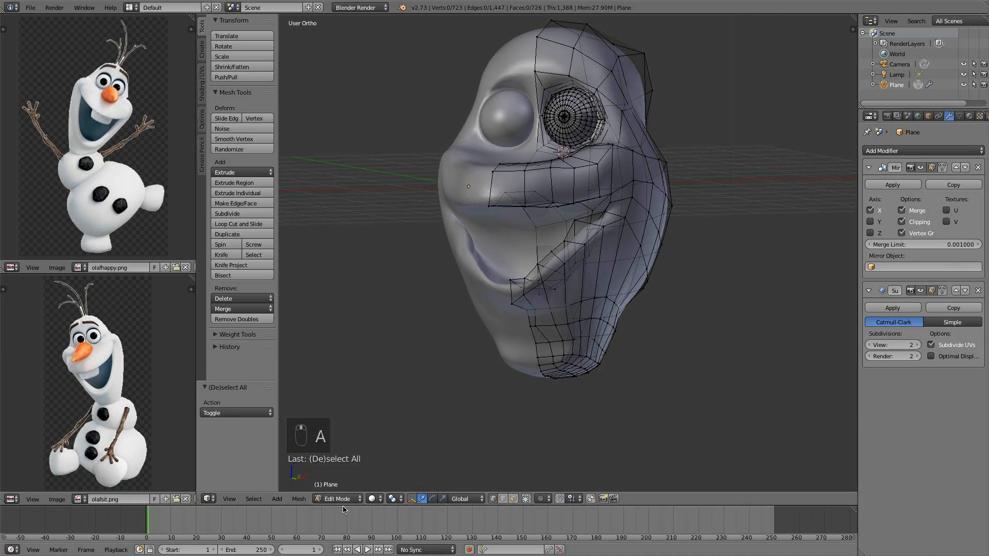
Switch to Sculpt Mode and orbit around the head to inspect its shape from several angles
click(338, 499)
click(343, 463)
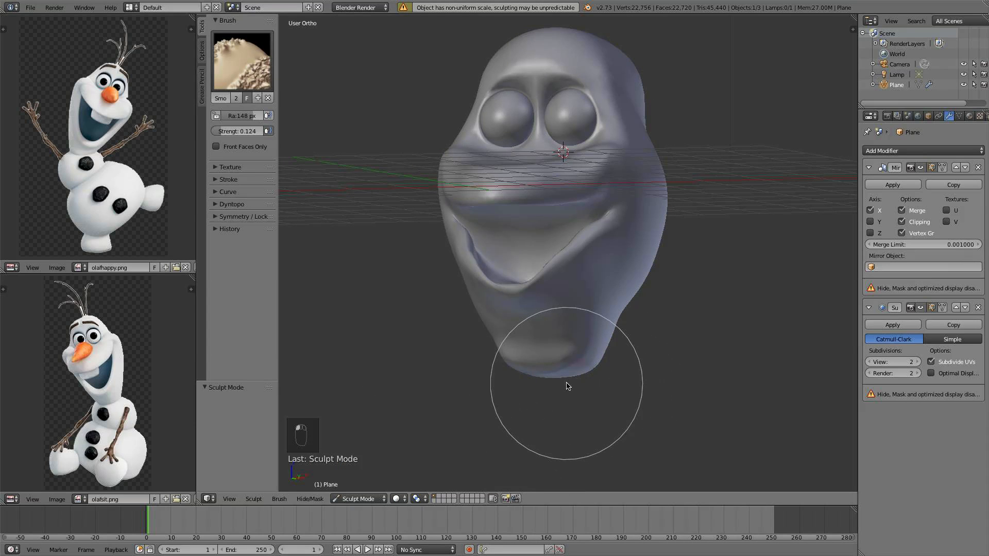
middle_drag(624, 335, 647, 311)
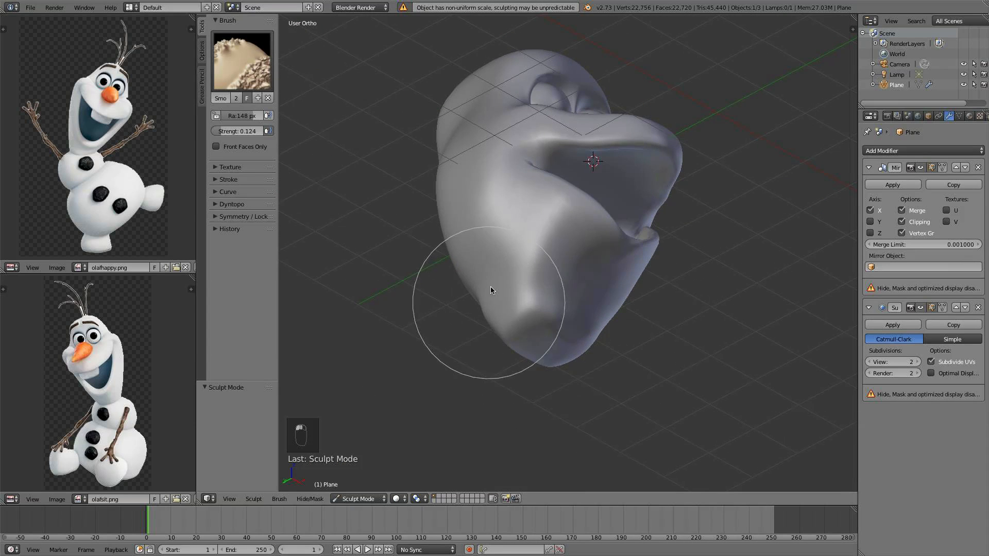
middle_drag(493, 289, 453, 332)
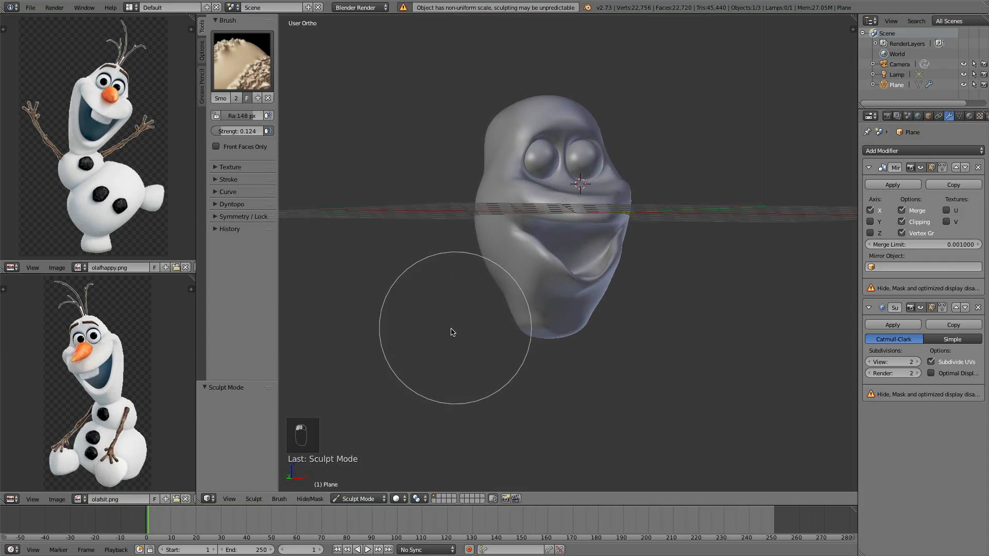
key(KP_3)
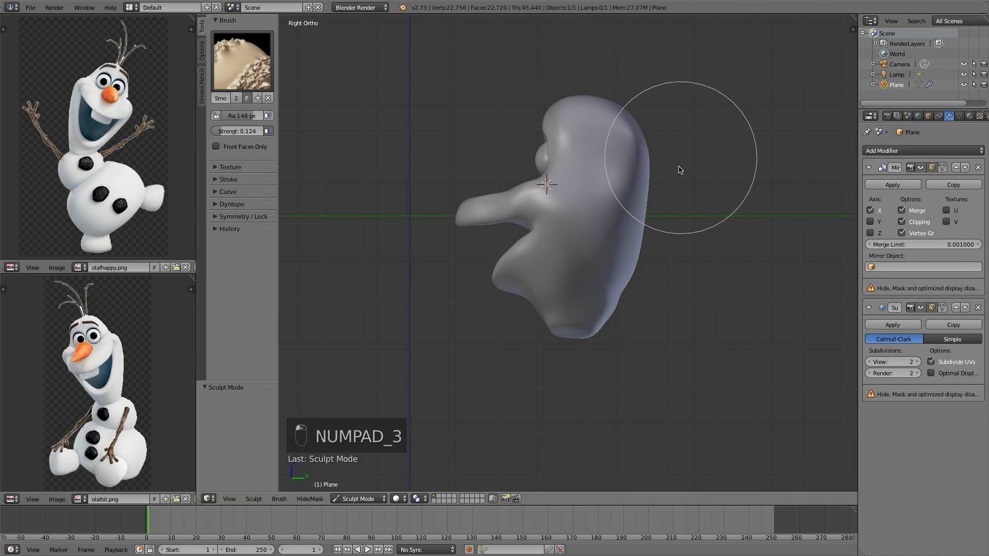
key(KP_1)
scroll(746, 198, up, 3)
middle_drag(711, 181, 653, 415)
Return to Object Mode and view the head from the front
click(347, 499)
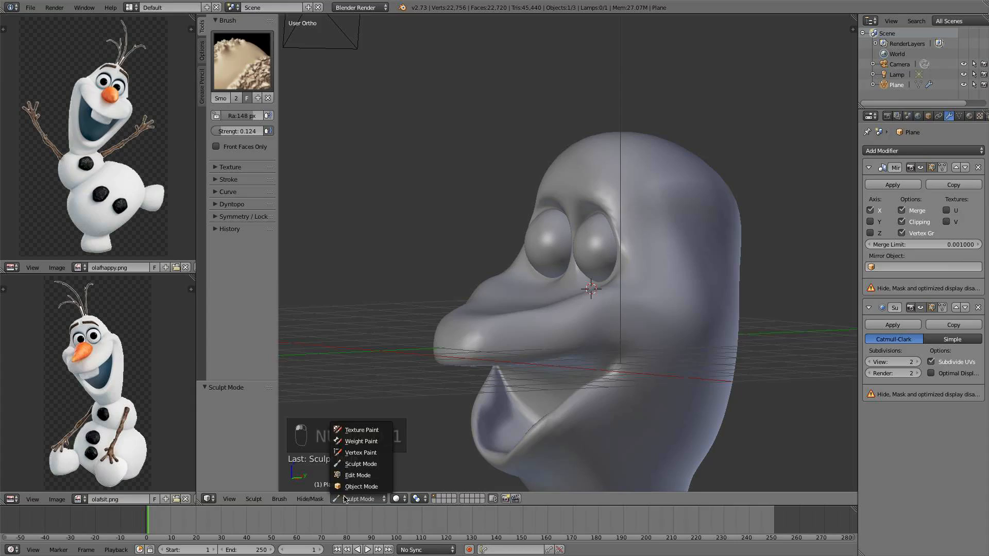
click(351, 486)
scroll(696, 244, up, 3)
key(Tab)
middle_drag(695, 244, 689, 244)
middle_drag(627, 199, 697, 201)
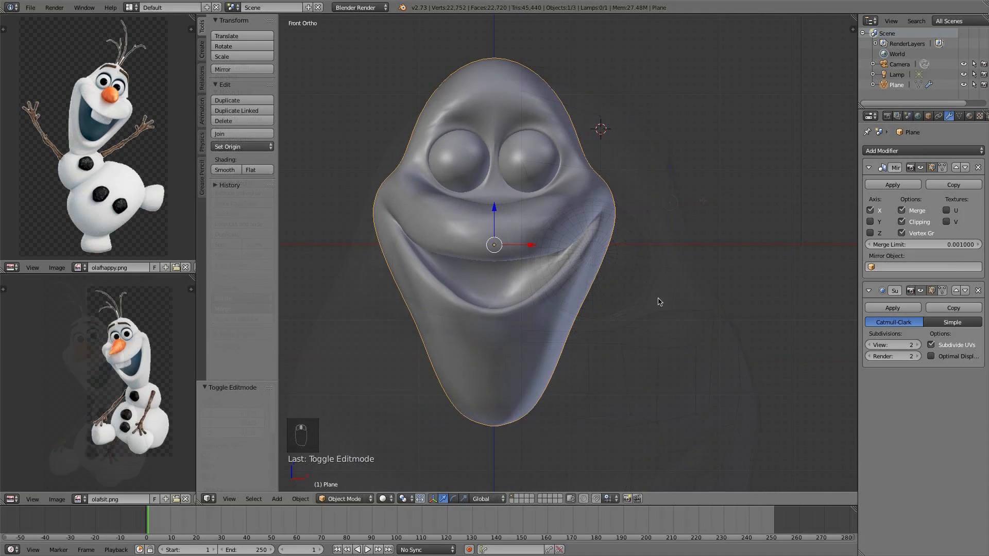
Inspect the head from the front and side views, zooming in and out
shift+middle_drag(669, 262, 668, 238)
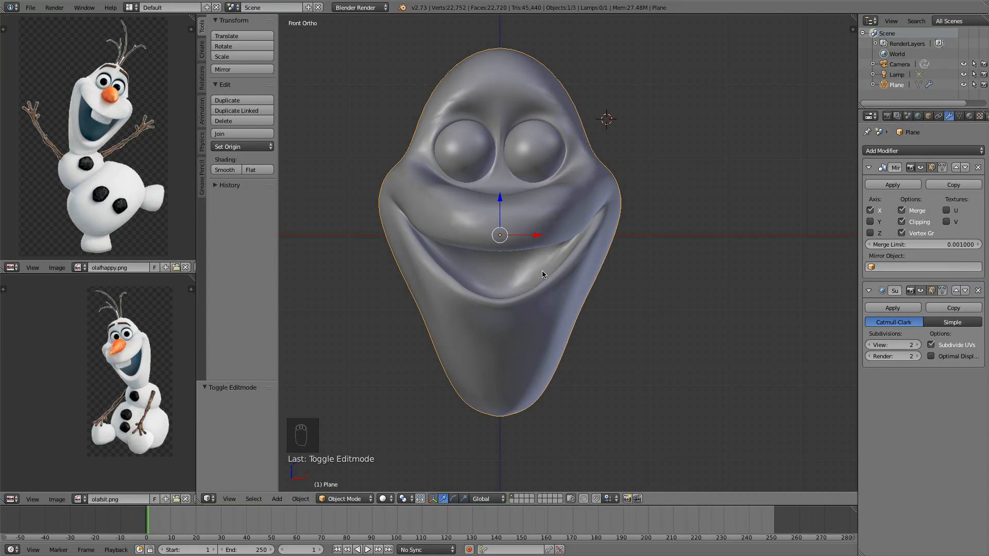
scroll(607, 223, down, 4)
middle_drag(607, 223, 435, 271)
key(KP_3)
scroll(515, 218, up, 2)
key(KP_1)
scroll(592, 218, down, 2)
key(KP_3)
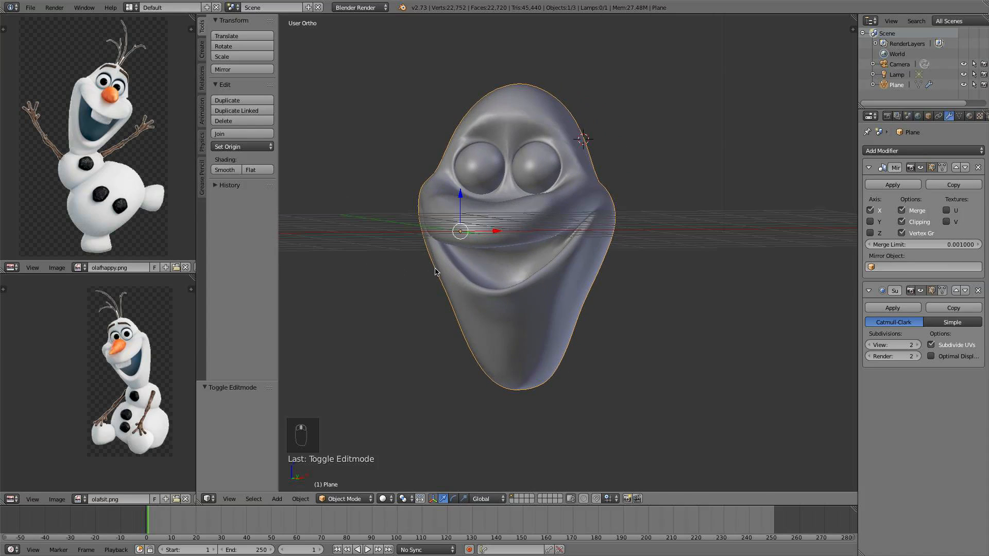
key(KP_1)
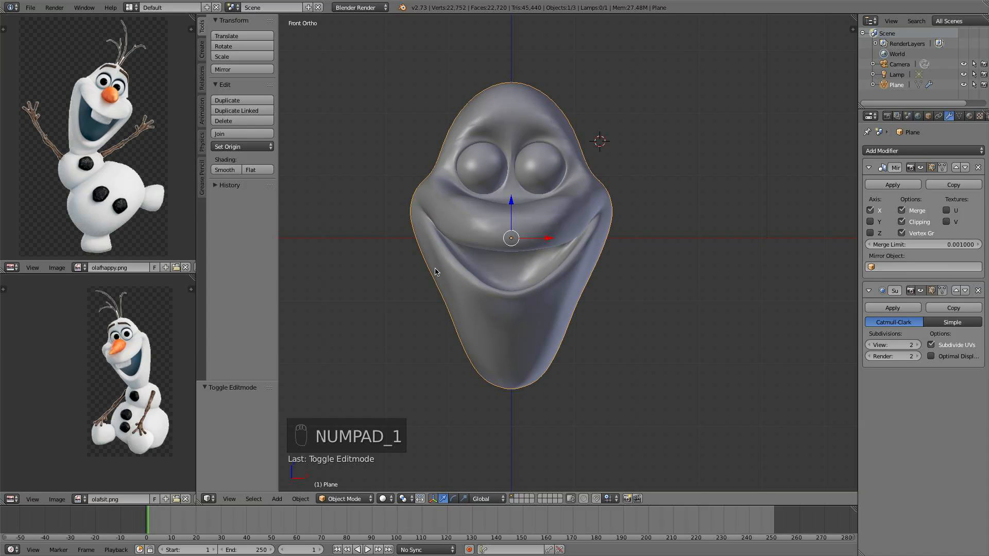
scroll(532, 215, up, 1)
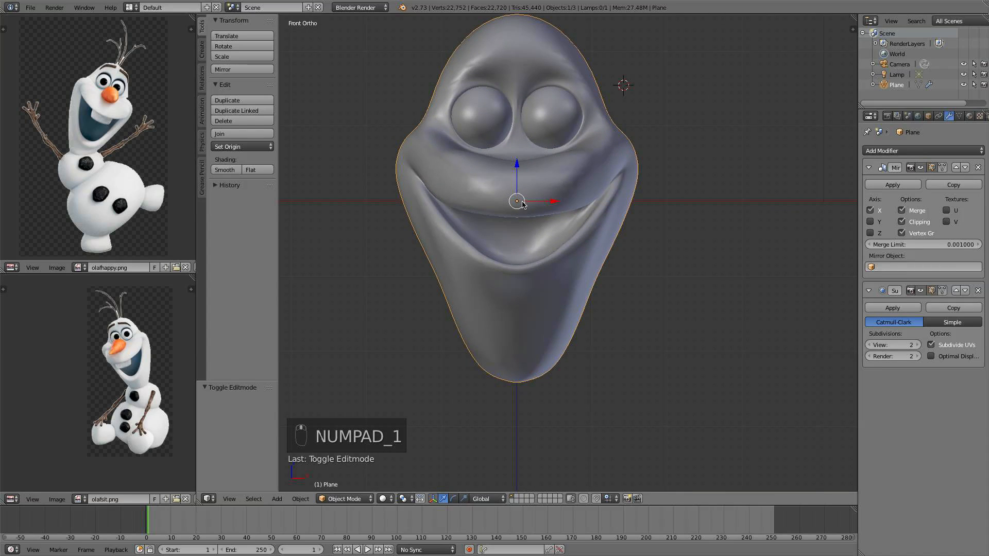
scroll(567, 195, down, 1)
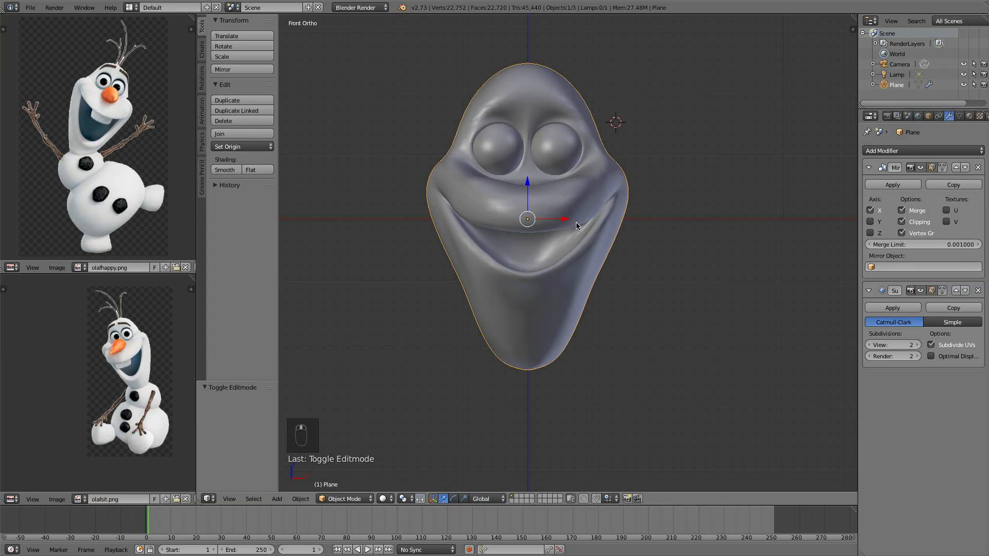
scroll(545, 226, up, 1)
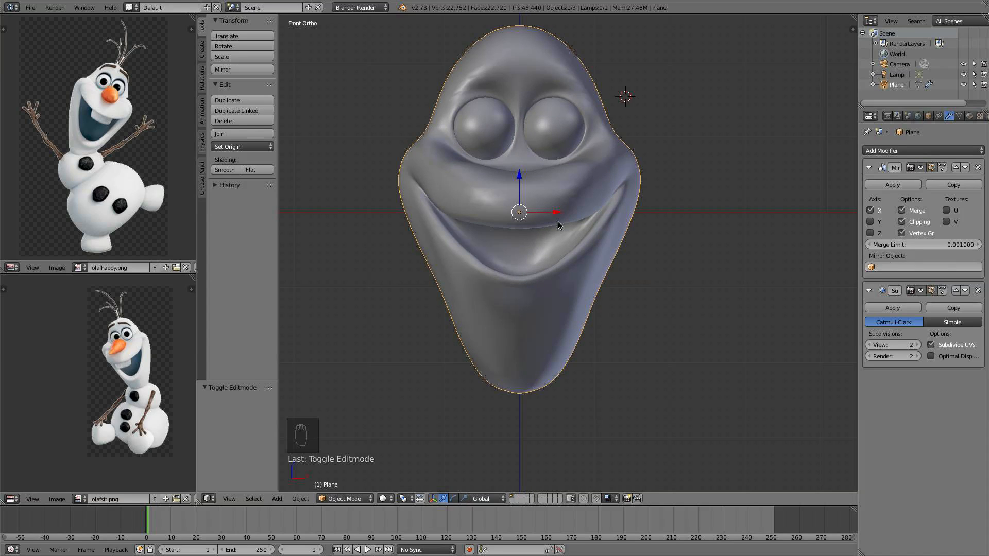
In Edit Mode, duplicate a face inside the mouth and scale the copy along Y to 0.581
middle_drag(564, 237, 525, 287)
key(Tab)
middle_drag(503, 249, 482, 460)
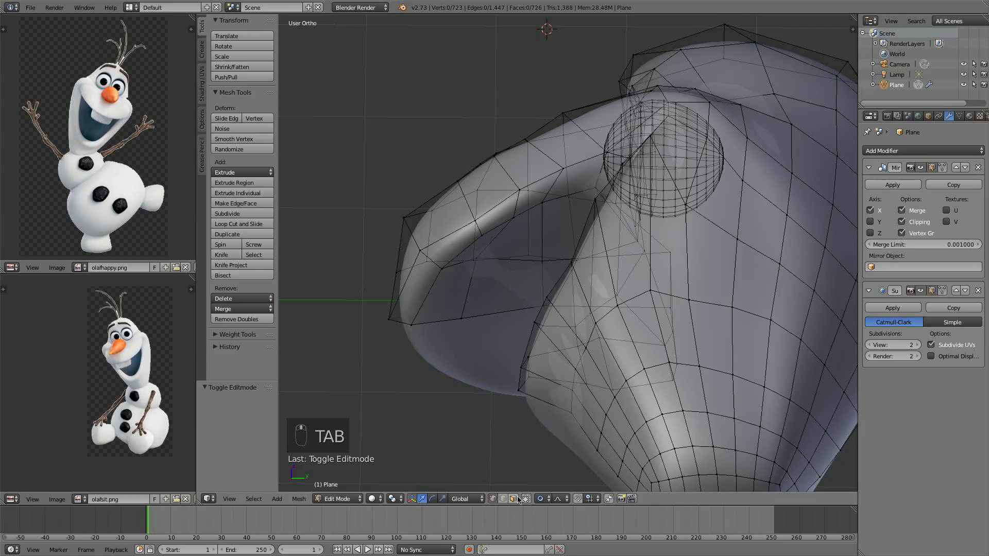
right_click(441, 296)
middle_drag(441, 296, 461, 314)
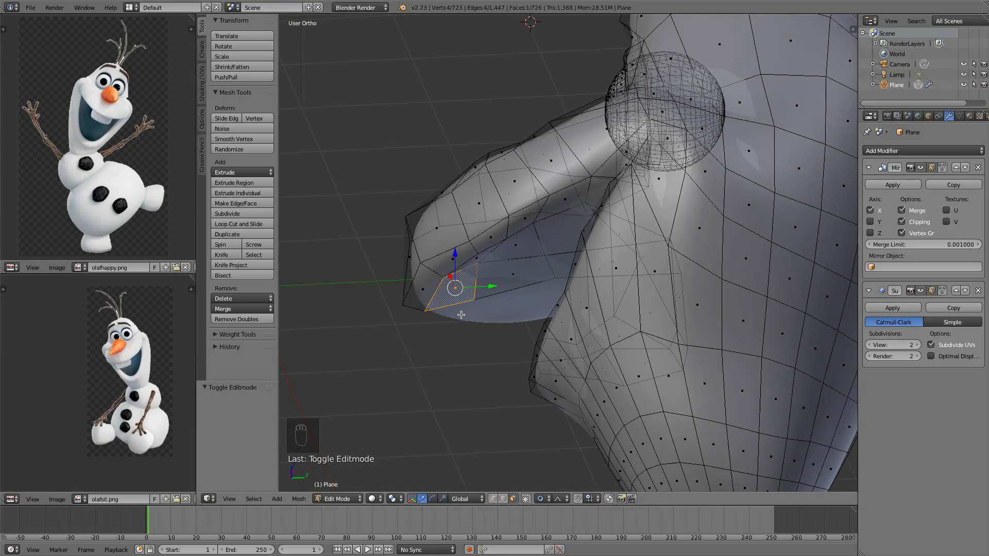
key(shift+d)
right_click(510, 304)
key(s)
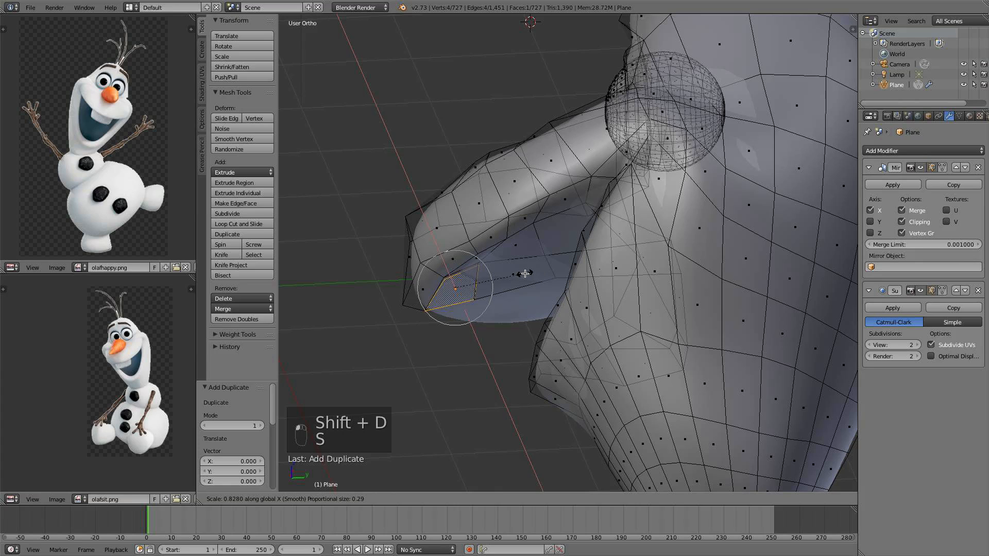
key(y)
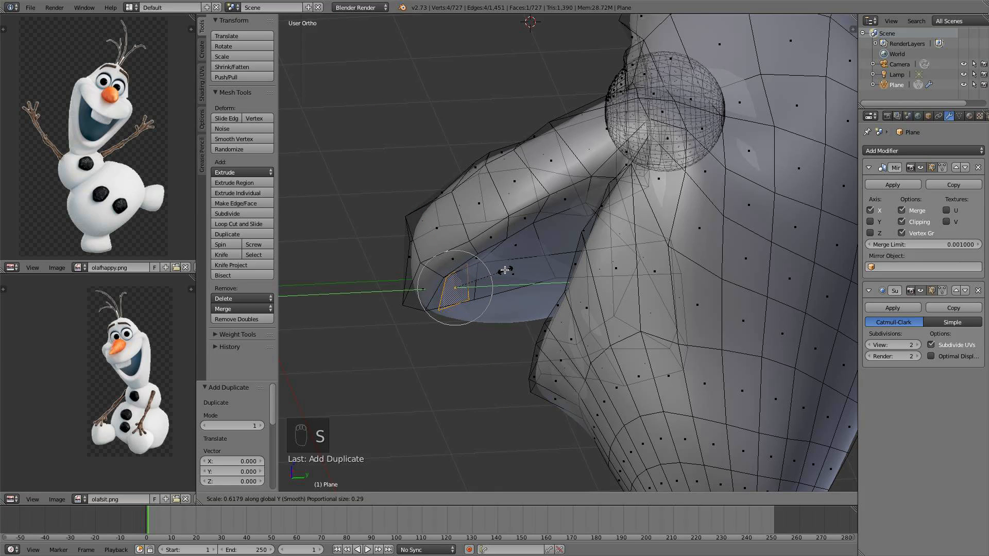
click(500, 268)
From the front view, move the duplicated face up 0.051 along Z
key(KP_1)
key(g)
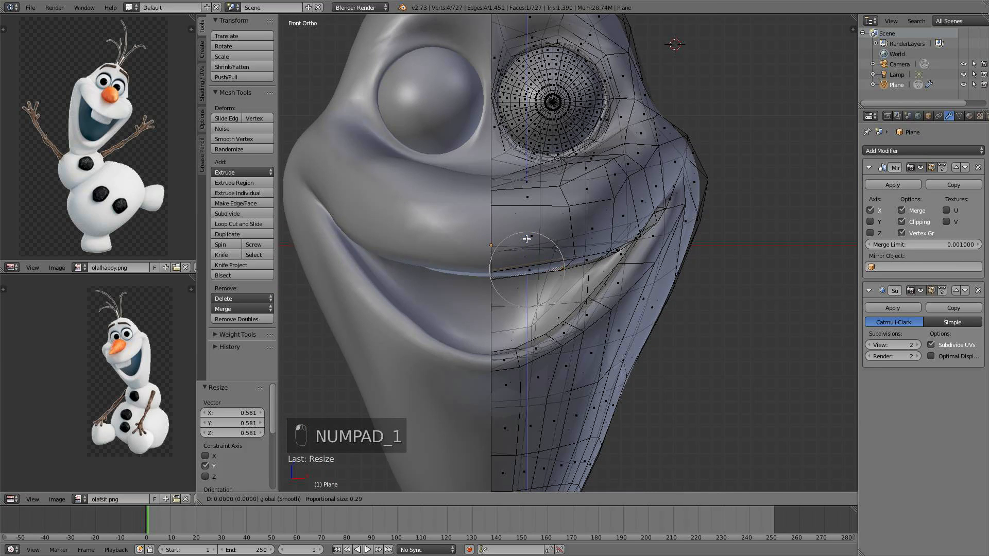
click(524, 232)
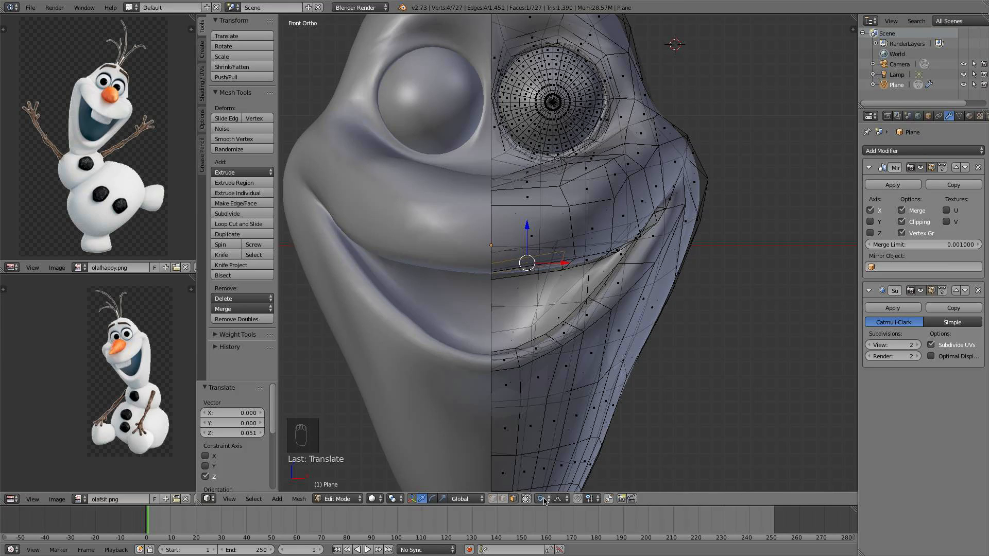
Extrude the face and pull it downward to form a front tooth under the upper lip, then deselect all
key(e)
click(555, 247)
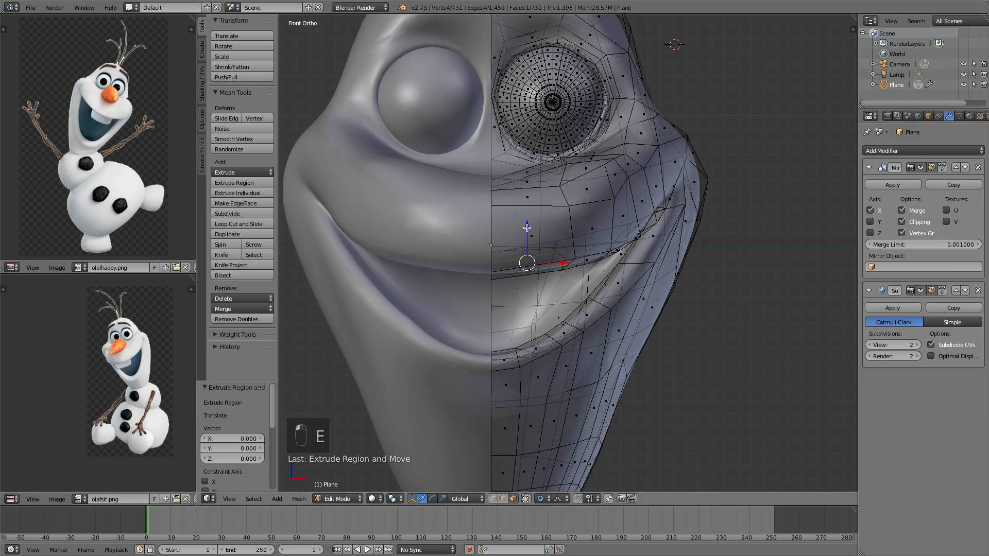
drag(527, 228, 524, 264)
right_click(524, 263)
key(o)
drag(526, 225, 512, 287)
key(a)
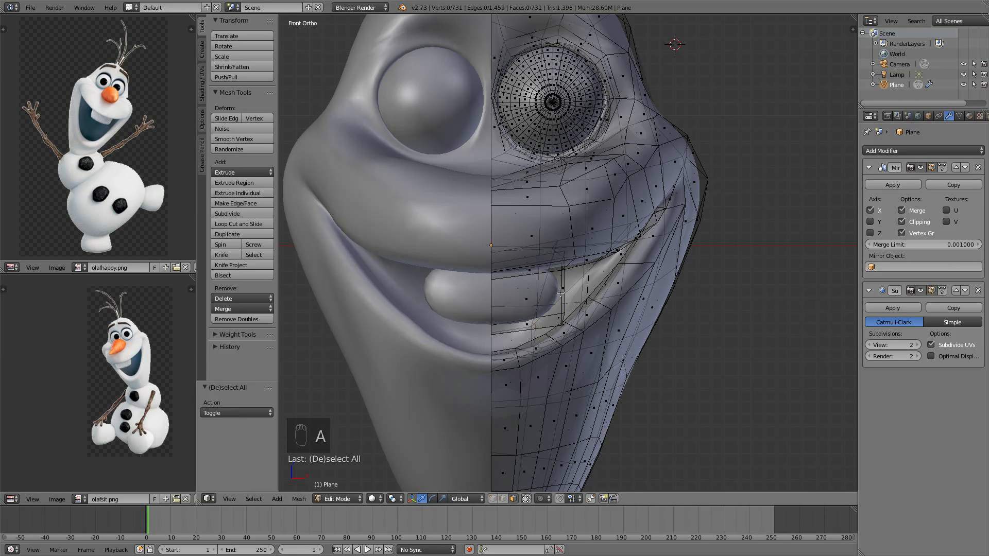
Add a horizontal loop cut across the tooth and deselect all
key(ctrl+r)
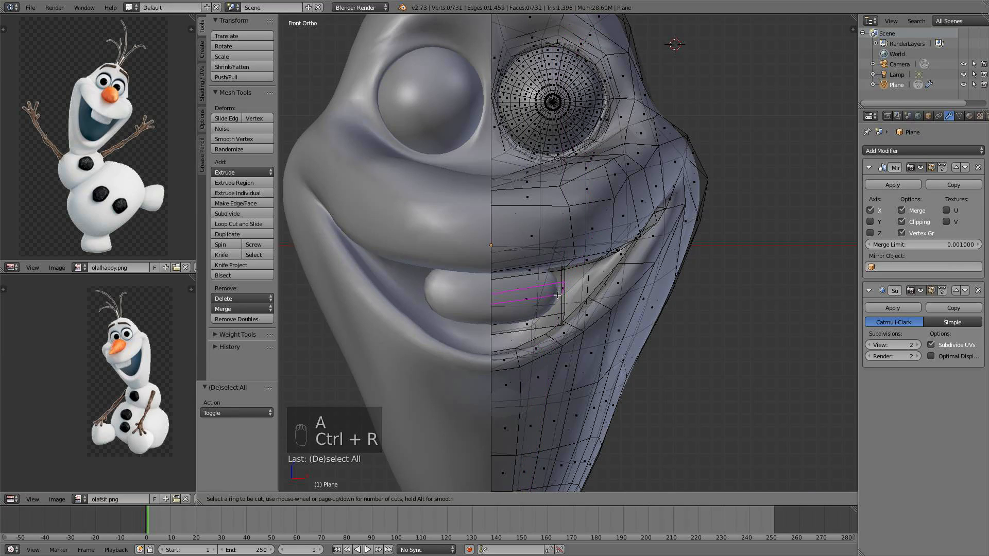
click(558, 295)
click(583, 294)
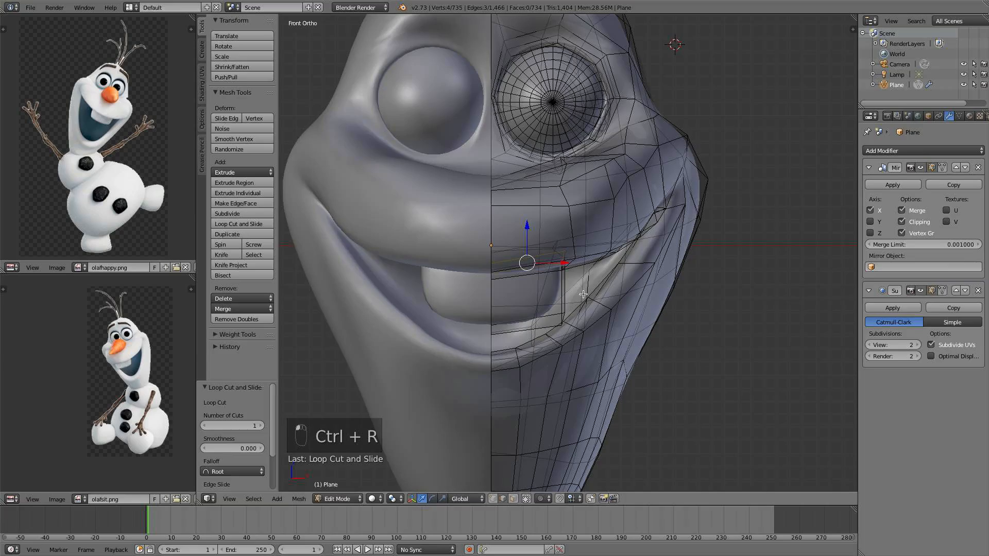
middle_drag(583, 295, 423, 311)
key(a)
Add a second horizontal loop cut sliding toward the tooth's bottom edge
key(Tab)
scroll(429, 241, down, 2)
scroll(466, 289, up, 2)
key(Tab)
key(ctrl+r)
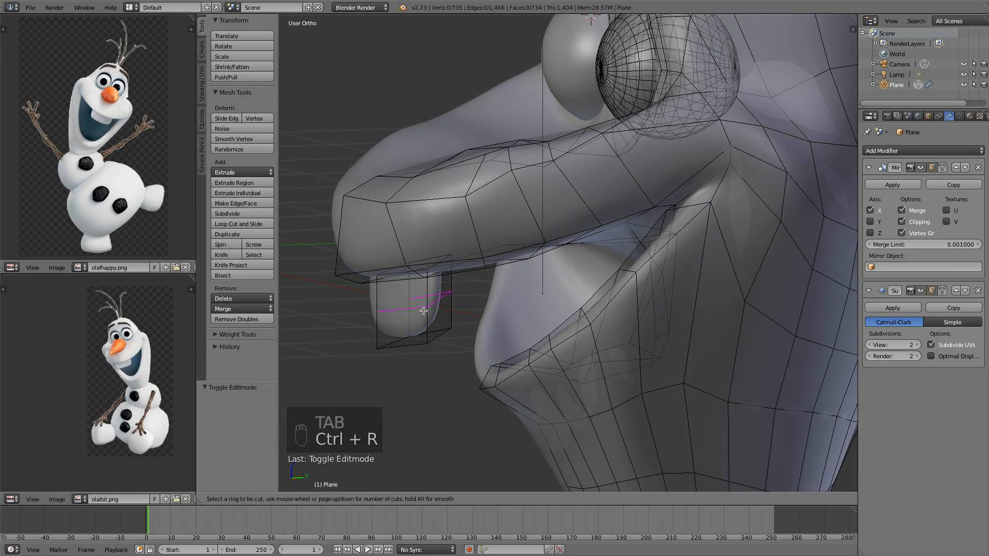
click(424, 311)
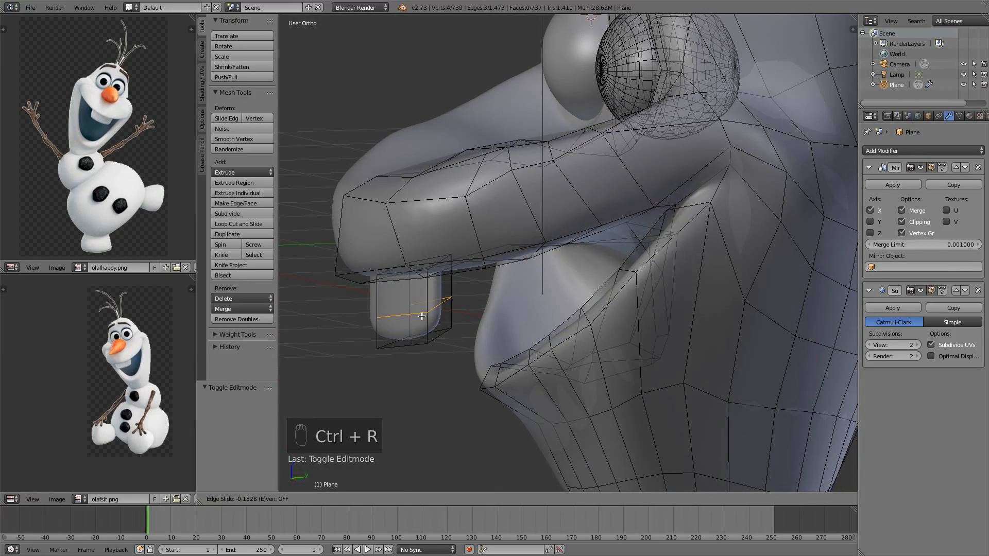
click(422, 316)
Check the tooth's shape with the subdivision result in Object Mode from side and front views
middle_drag(422, 316, 470, 411)
key(a)
key(Tab)
key(Tab)
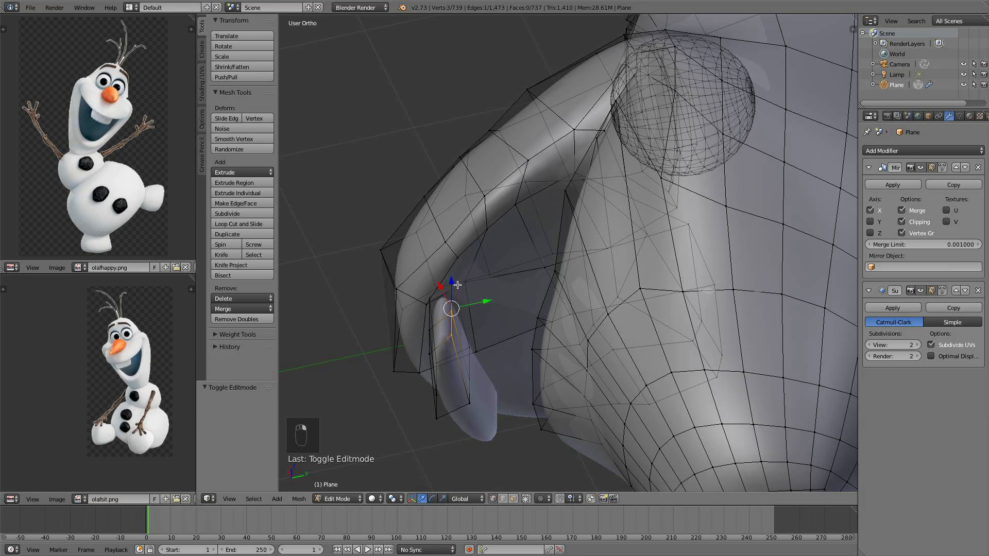
key(a)
key(Tab)
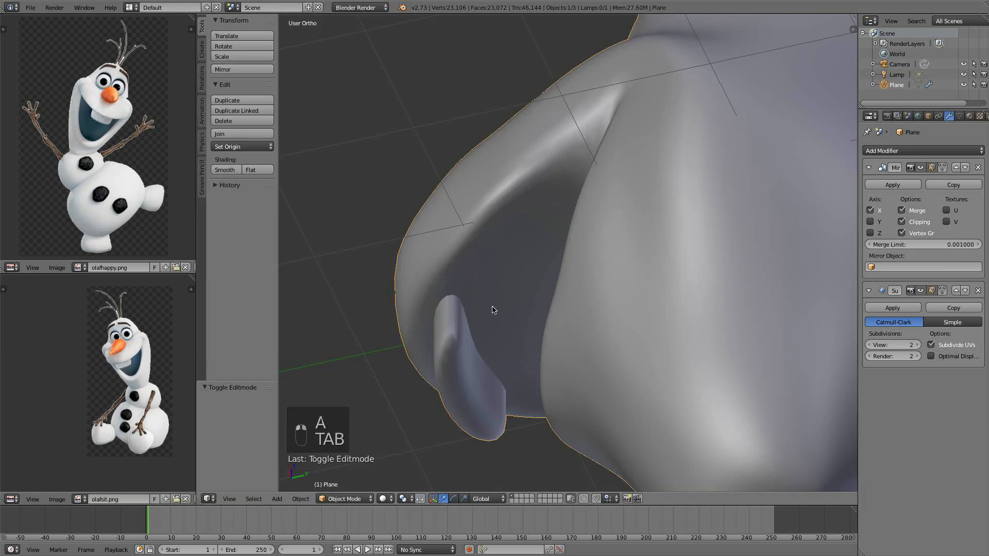
middle_drag(489, 309, 634, 324)
key(KP_1)
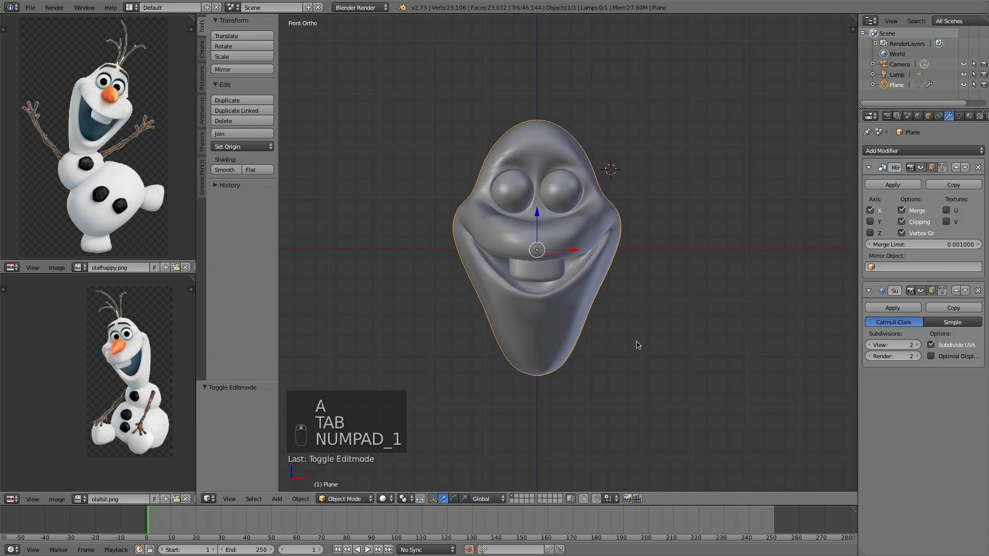
scroll(643, 355, up, 5)
key(Tab)
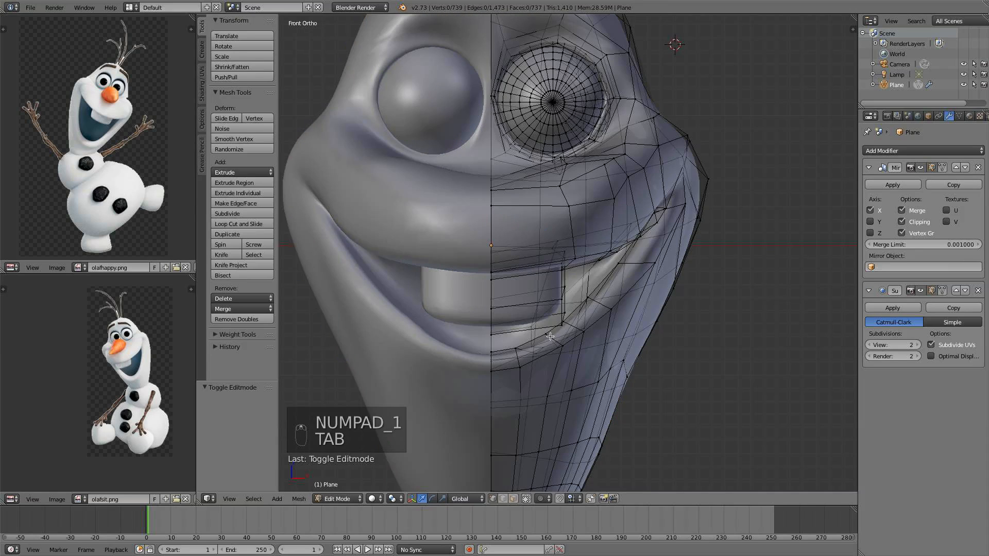
Select vertices along the tooth's lower part and reposition them to shape the tooth, then leave Edit Mode
middle_drag(549, 309, 496, 293)
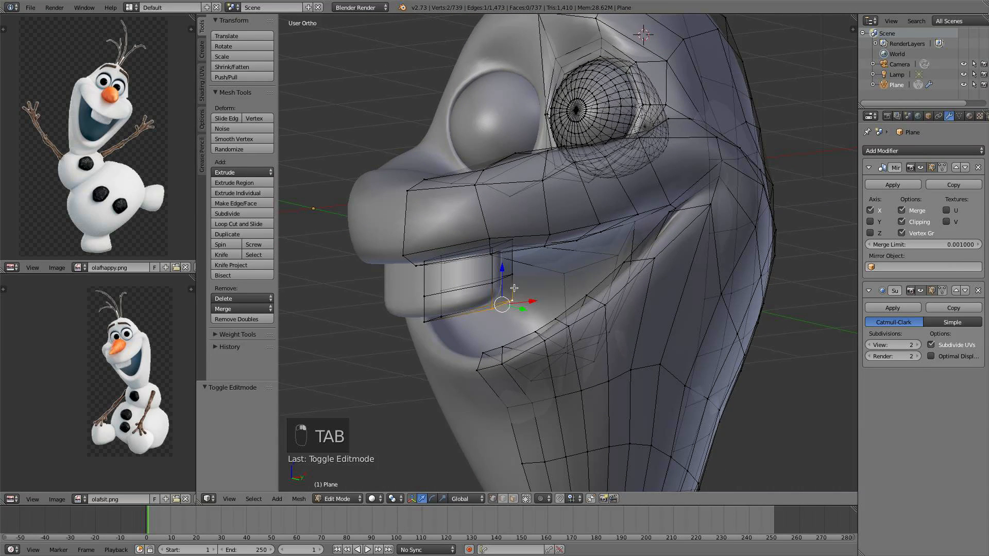
shift+right_click(444, 293)
shift+right_click(426, 299)
shift+right_click(429, 325)
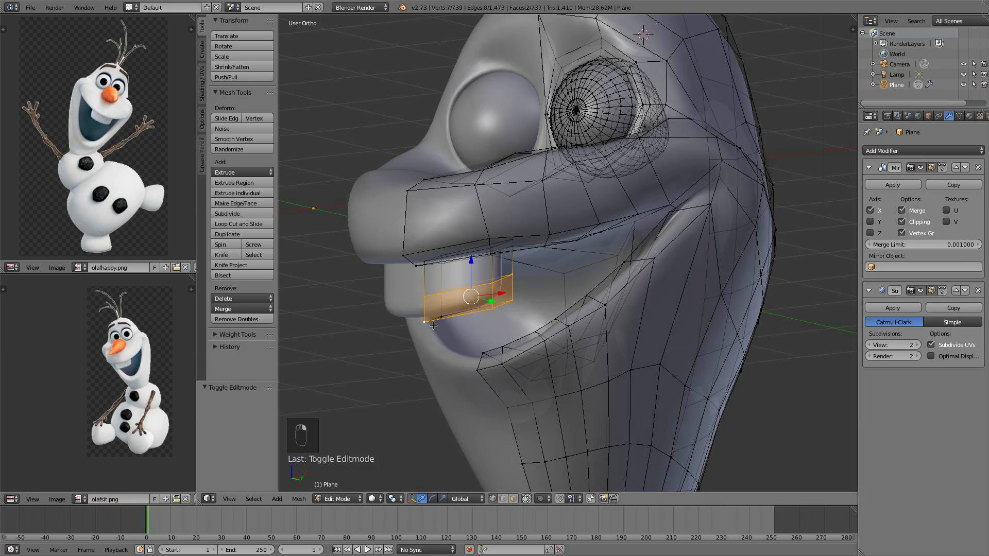
shift+right_click(444, 319)
key(KP_1)
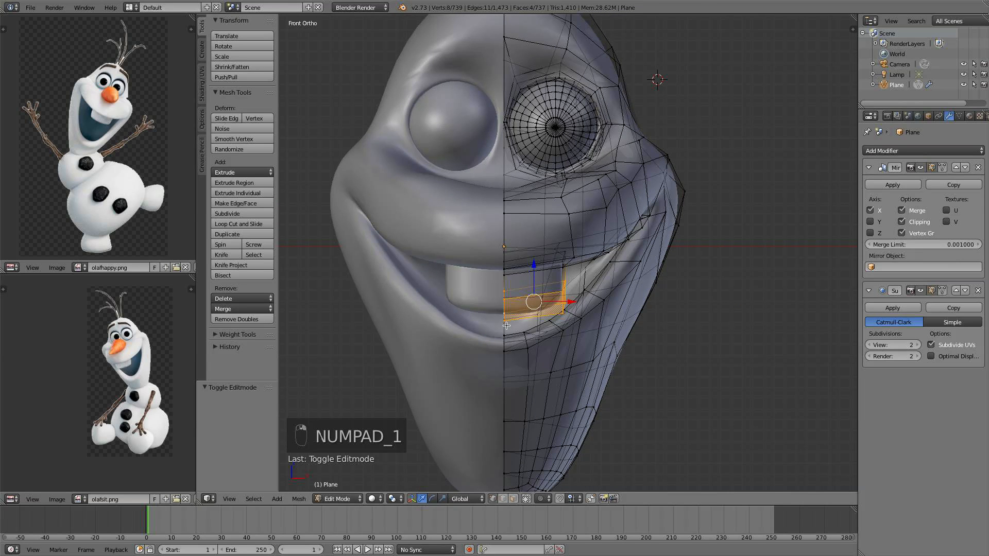
middle_drag(576, 325, 561, 312)
right_click(562, 312)
key(g)
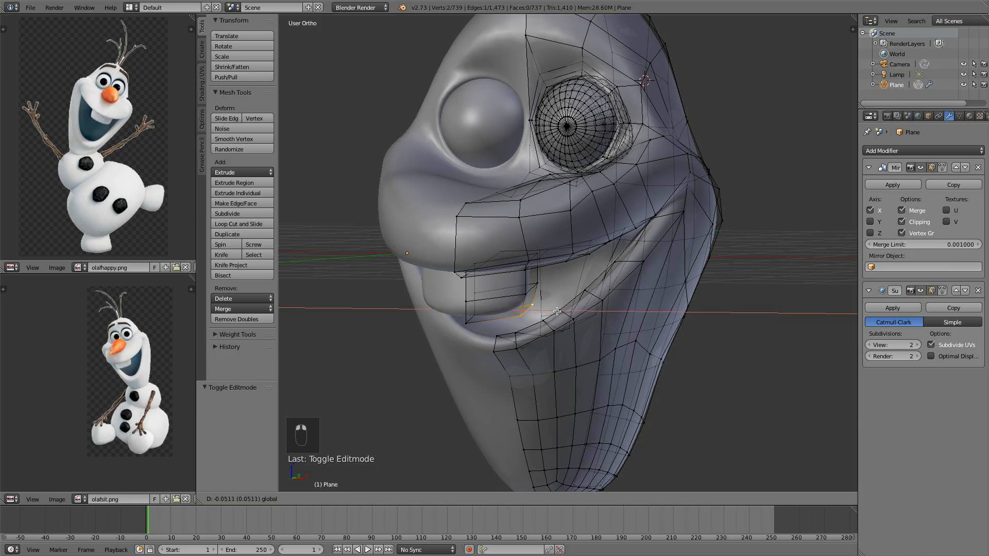
click(554, 311)
key(a)
key(Tab)
In side view, select the whole tooth, rotate it -8.059°, nudge it along Y and Z, and exit Edit Mode
middle_drag(555, 311, 518, 313)
key(KP_1)
key(KP_3)
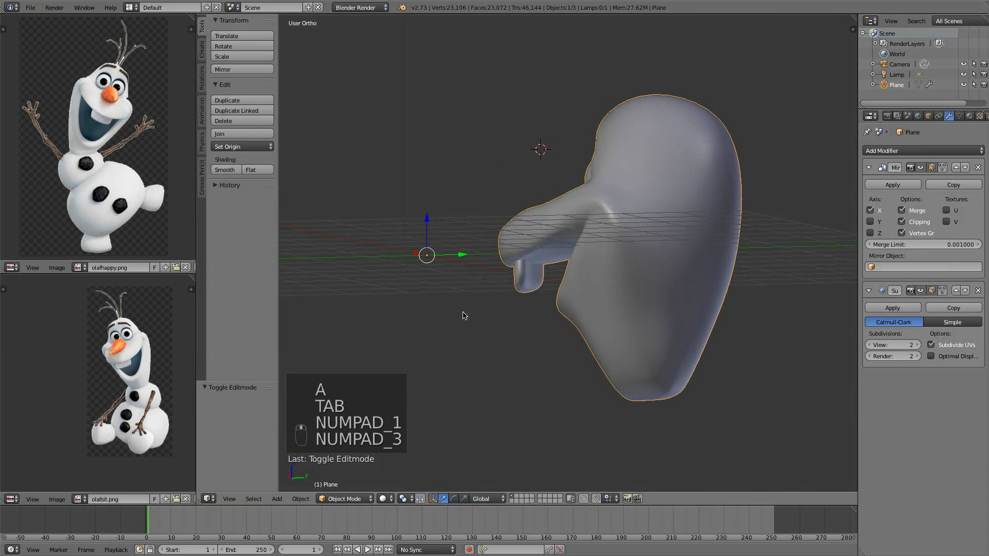
scroll(504, 323, up, 3)
key(Tab)
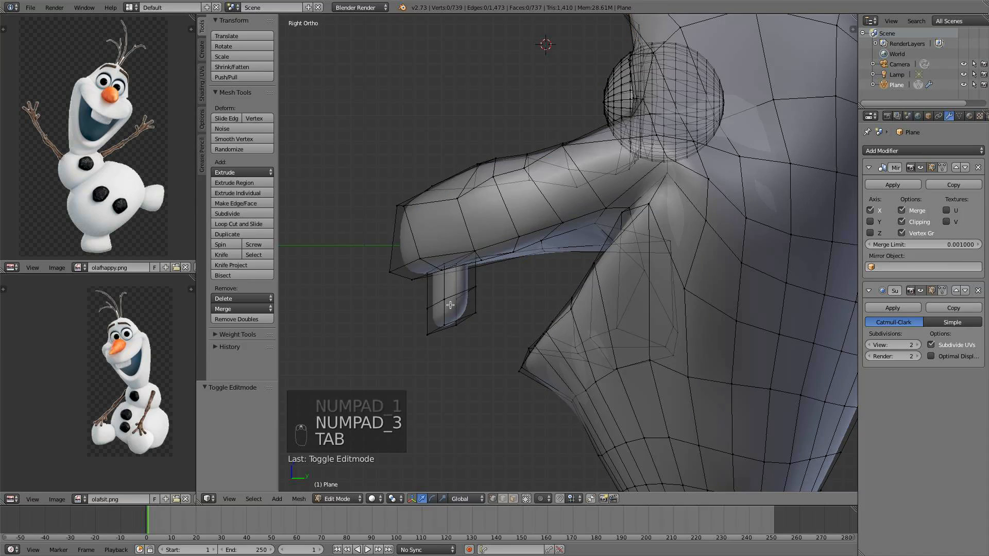
key(l)
key(r)
click(577, 283)
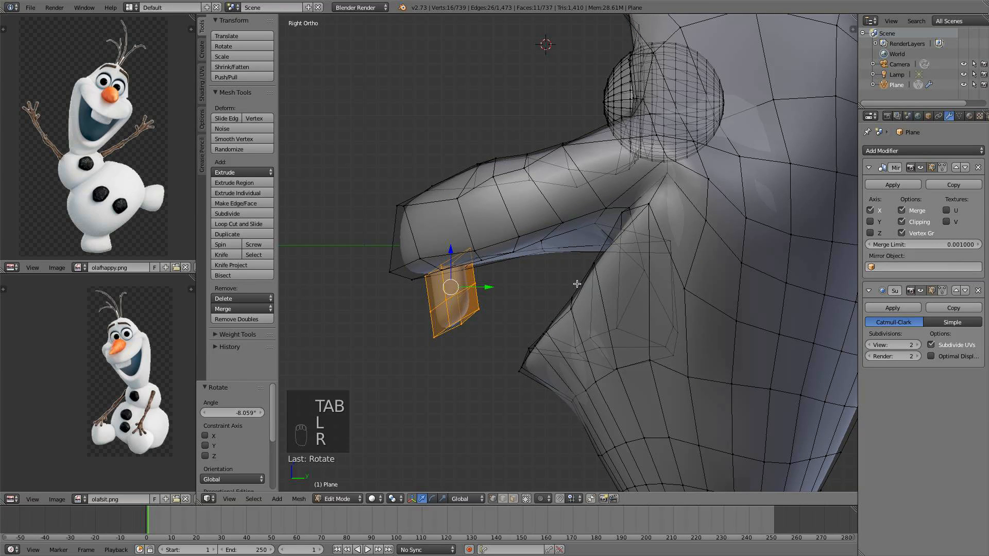
drag(486, 288, 496, 283)
drag(458, 249, 447, 241)
key(a)
key(Tab)
Select the whole tooth and scale it, then view the head from the front
key(KP_1)
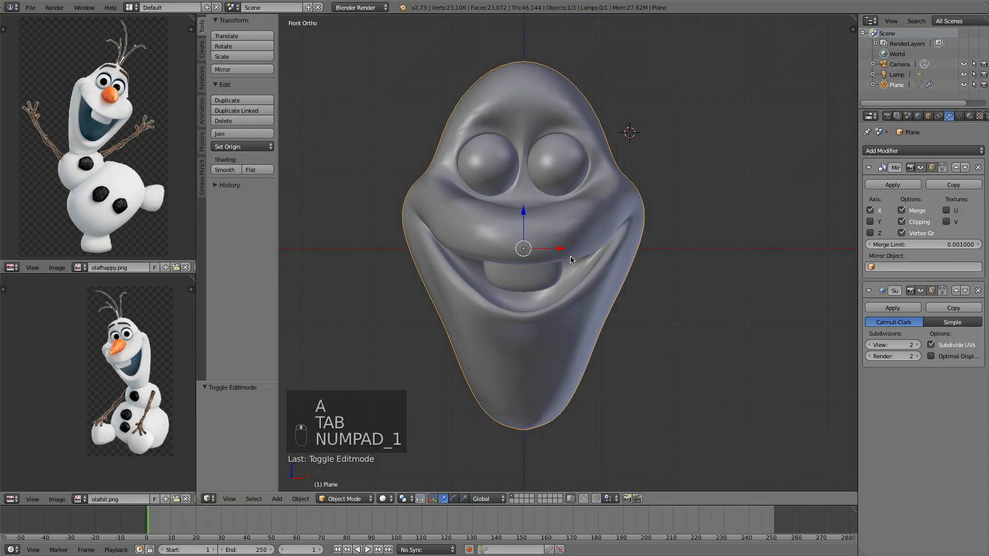
scroll(574, 259, down, 2)
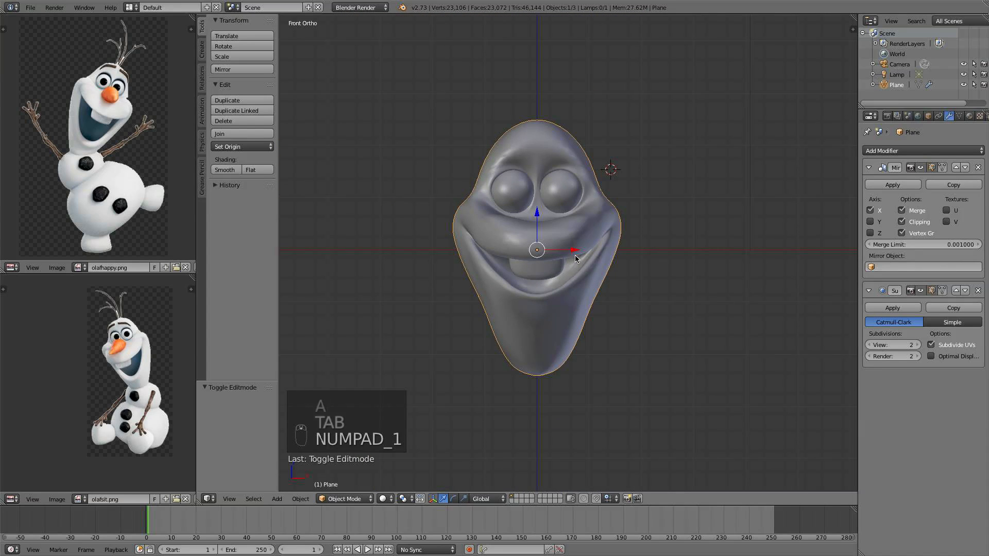
scroll(575, 255, up, 2)
key(Tab)
middle_drag(586, 256, 500, 282)
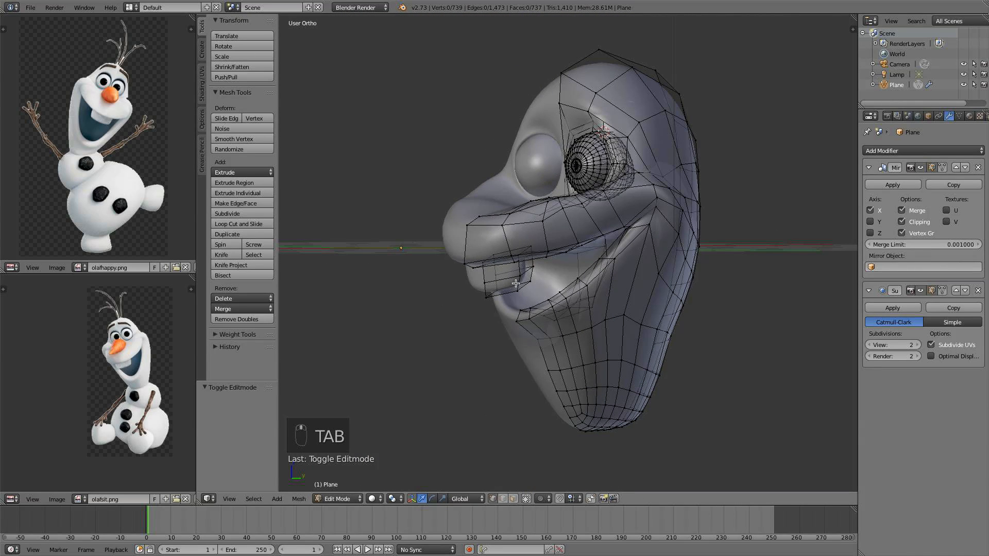
key(l)
key(s)
click(561, 306)
key(a)
key(Tab)
scroll(576, 306, down, 3)
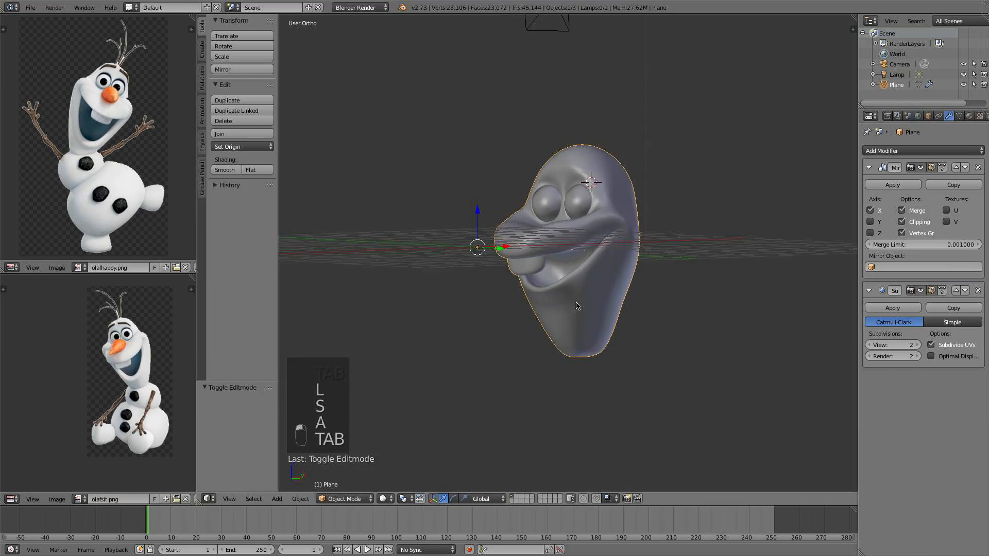
middle_drag(575, 305, 600, 309)
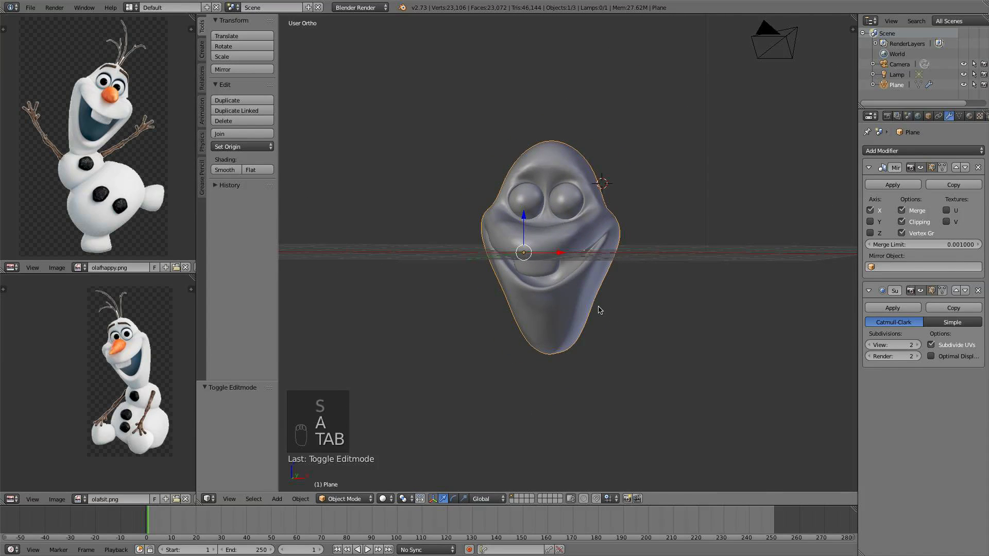
key(KP_1)
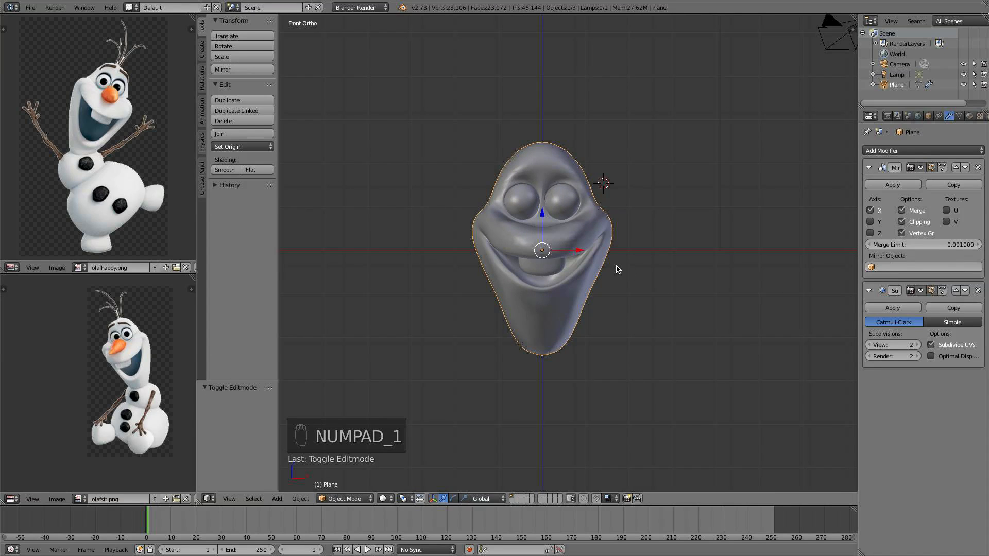
Inspect the smoothed head and front tooth from several angles and from the front view
mouse_move(603, 263)
middle_down()
mouse_move(435, 256)
mouse_move(620, 257)
middle_up()
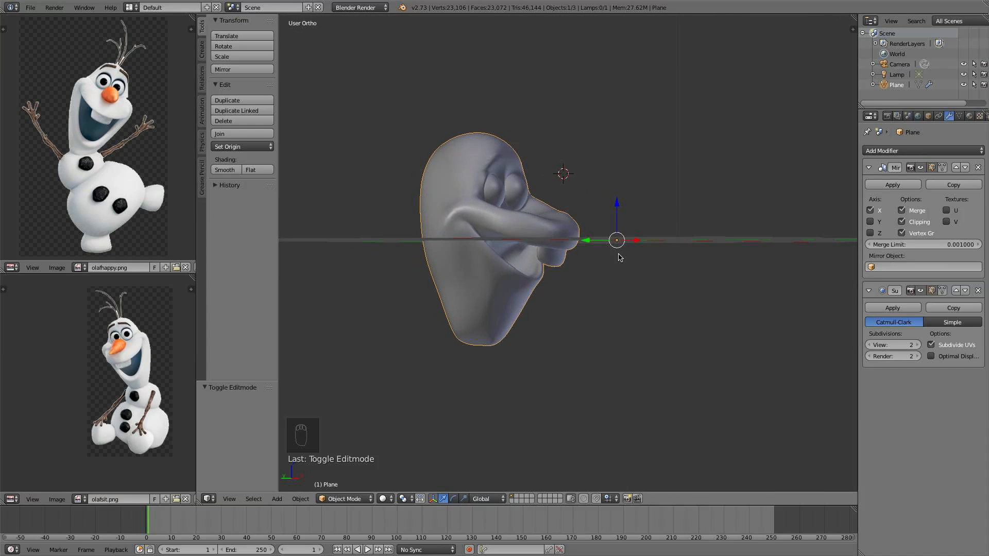
scroll(616, 263, up, 2)
key(KP_1)
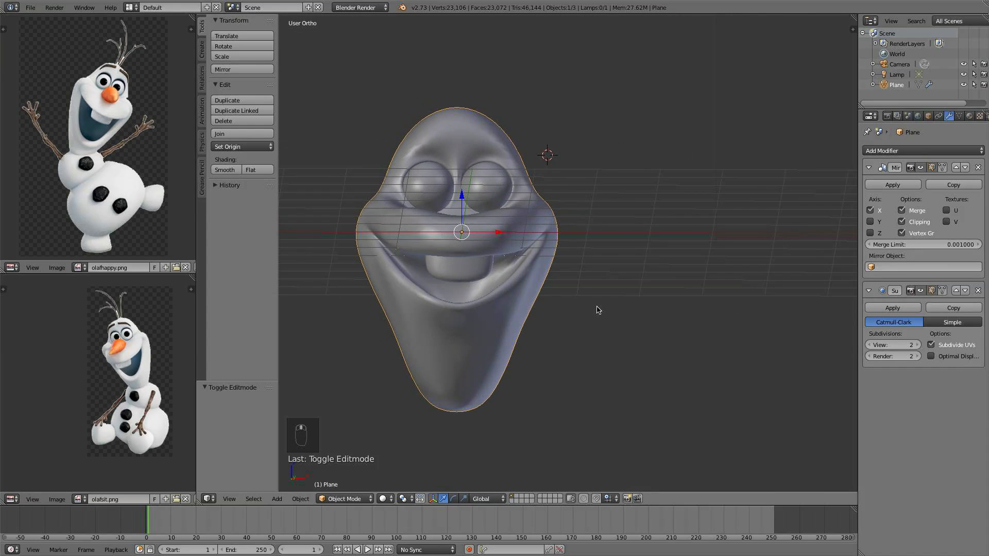
shift+middle_drag(569, 311, 633, 301)
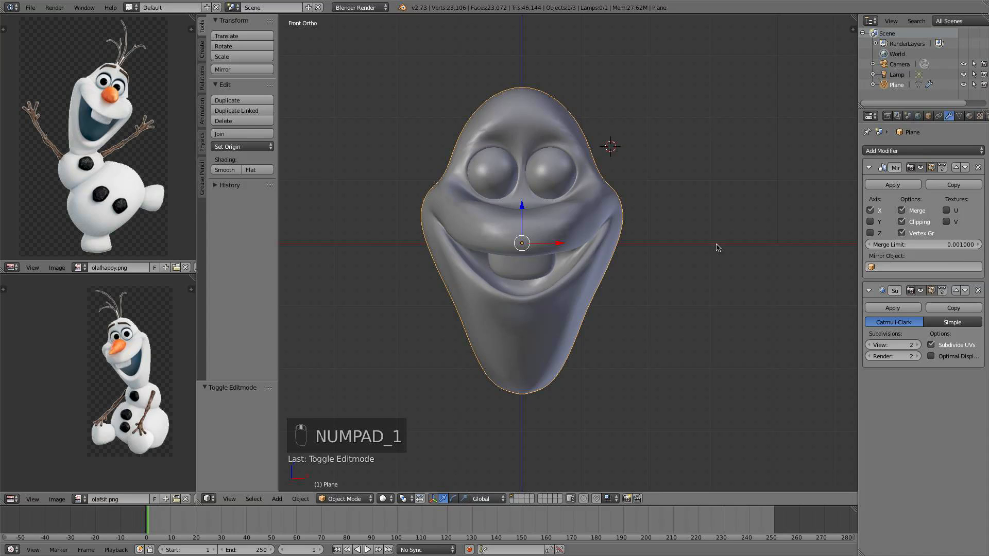
scroll(645, 307, up, 1)
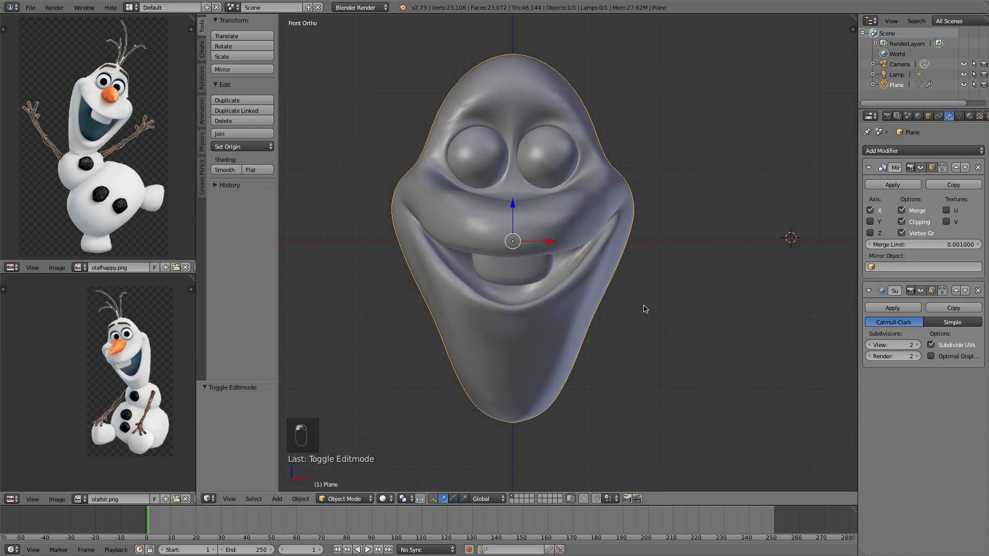
shift+middle_drag(644, 307, 654, 239)
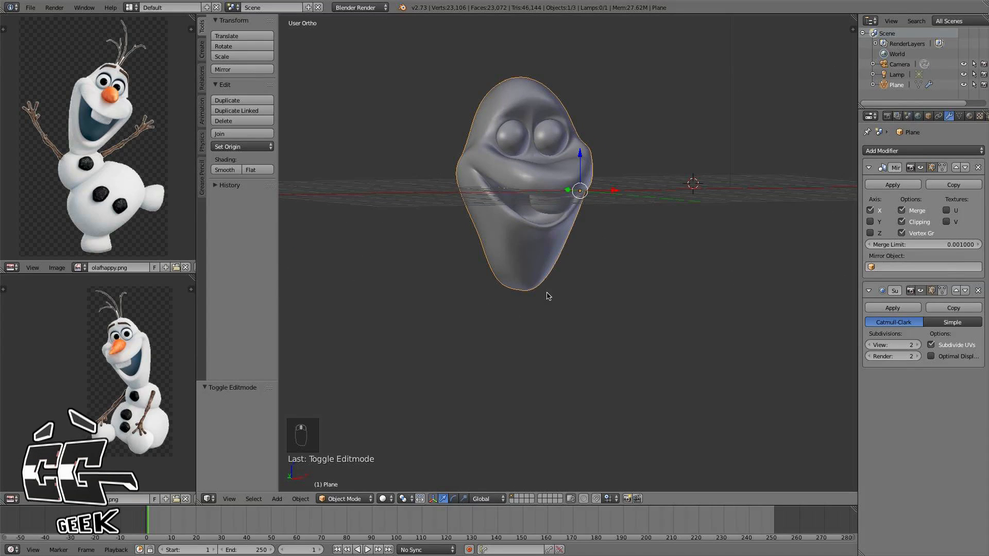
middle_drag(606, 262, 639, 308)
scroll(639, 309, up, 1)
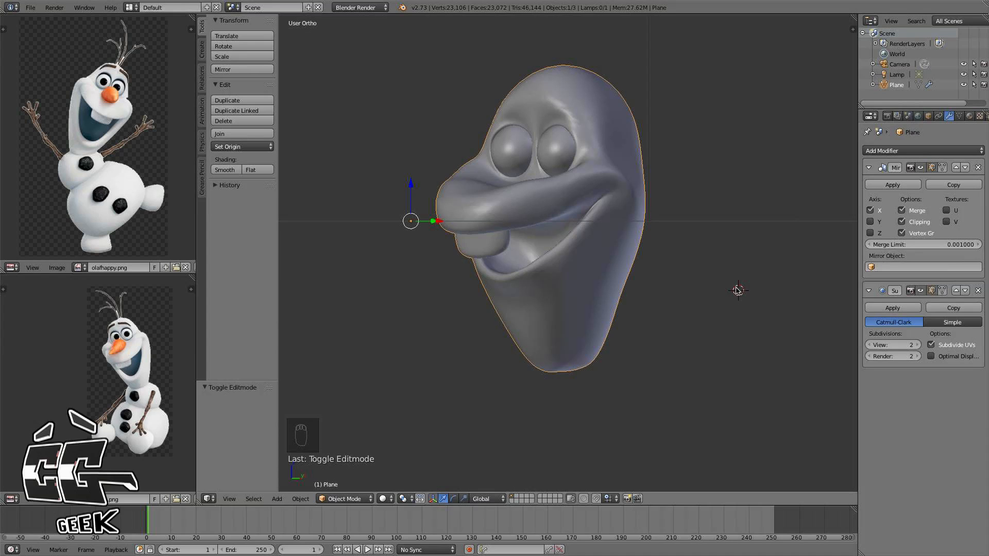
middle_drag(738, 291, 549, 299)
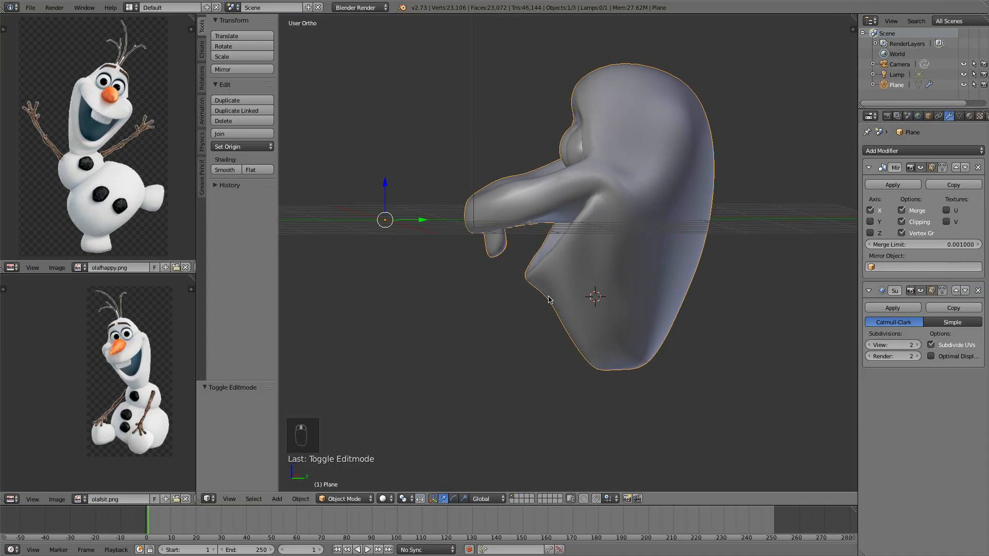
middle_drag(747, 254, 786, 229)
key(KP_1)
mouse_move(673, 236)
shift+middle_down()
mouse_move(681, 231)
mouse_move(683, 241)
shift+middle_up()
scroll(672, 251, down, 1)
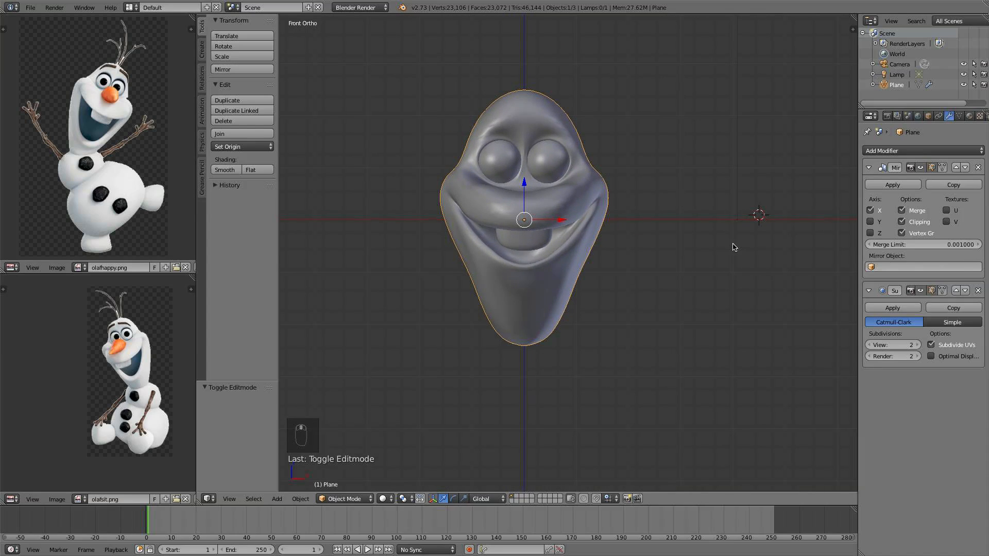